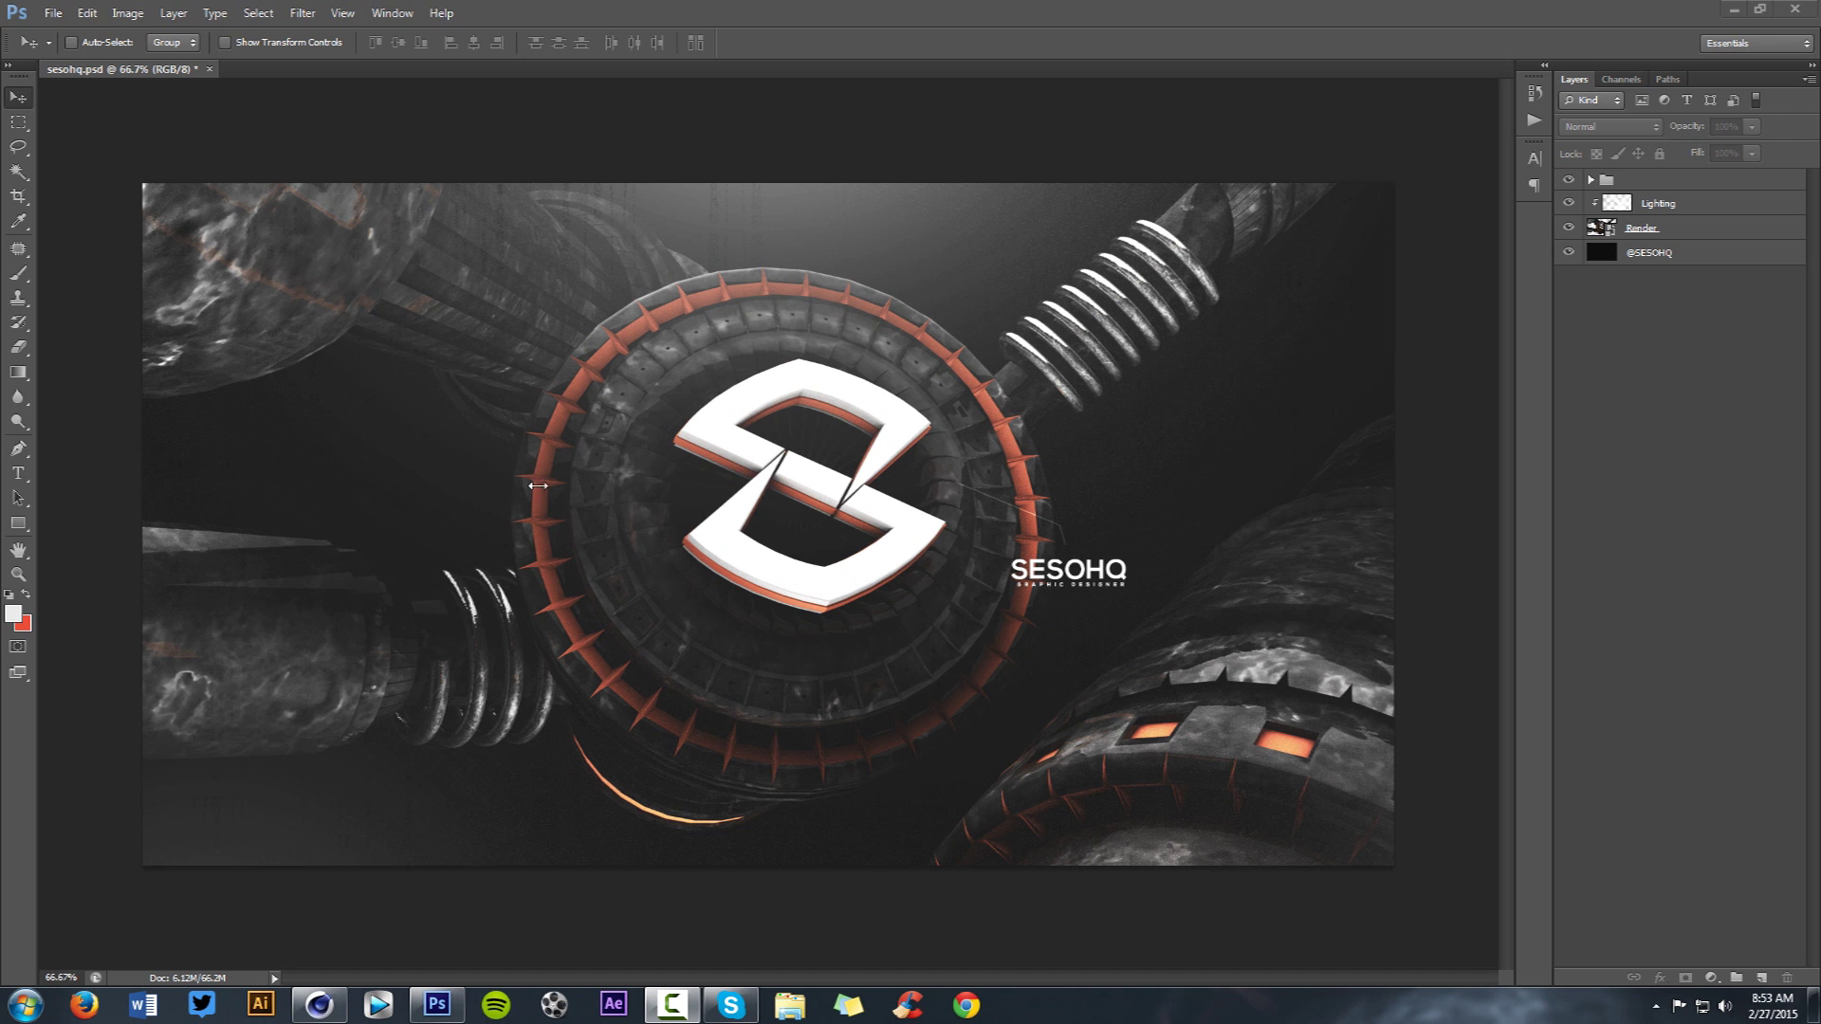
- Switch to Cinema 4D, add a cylinder to the scene and set its height segments to 5
left_click(323, 1007)
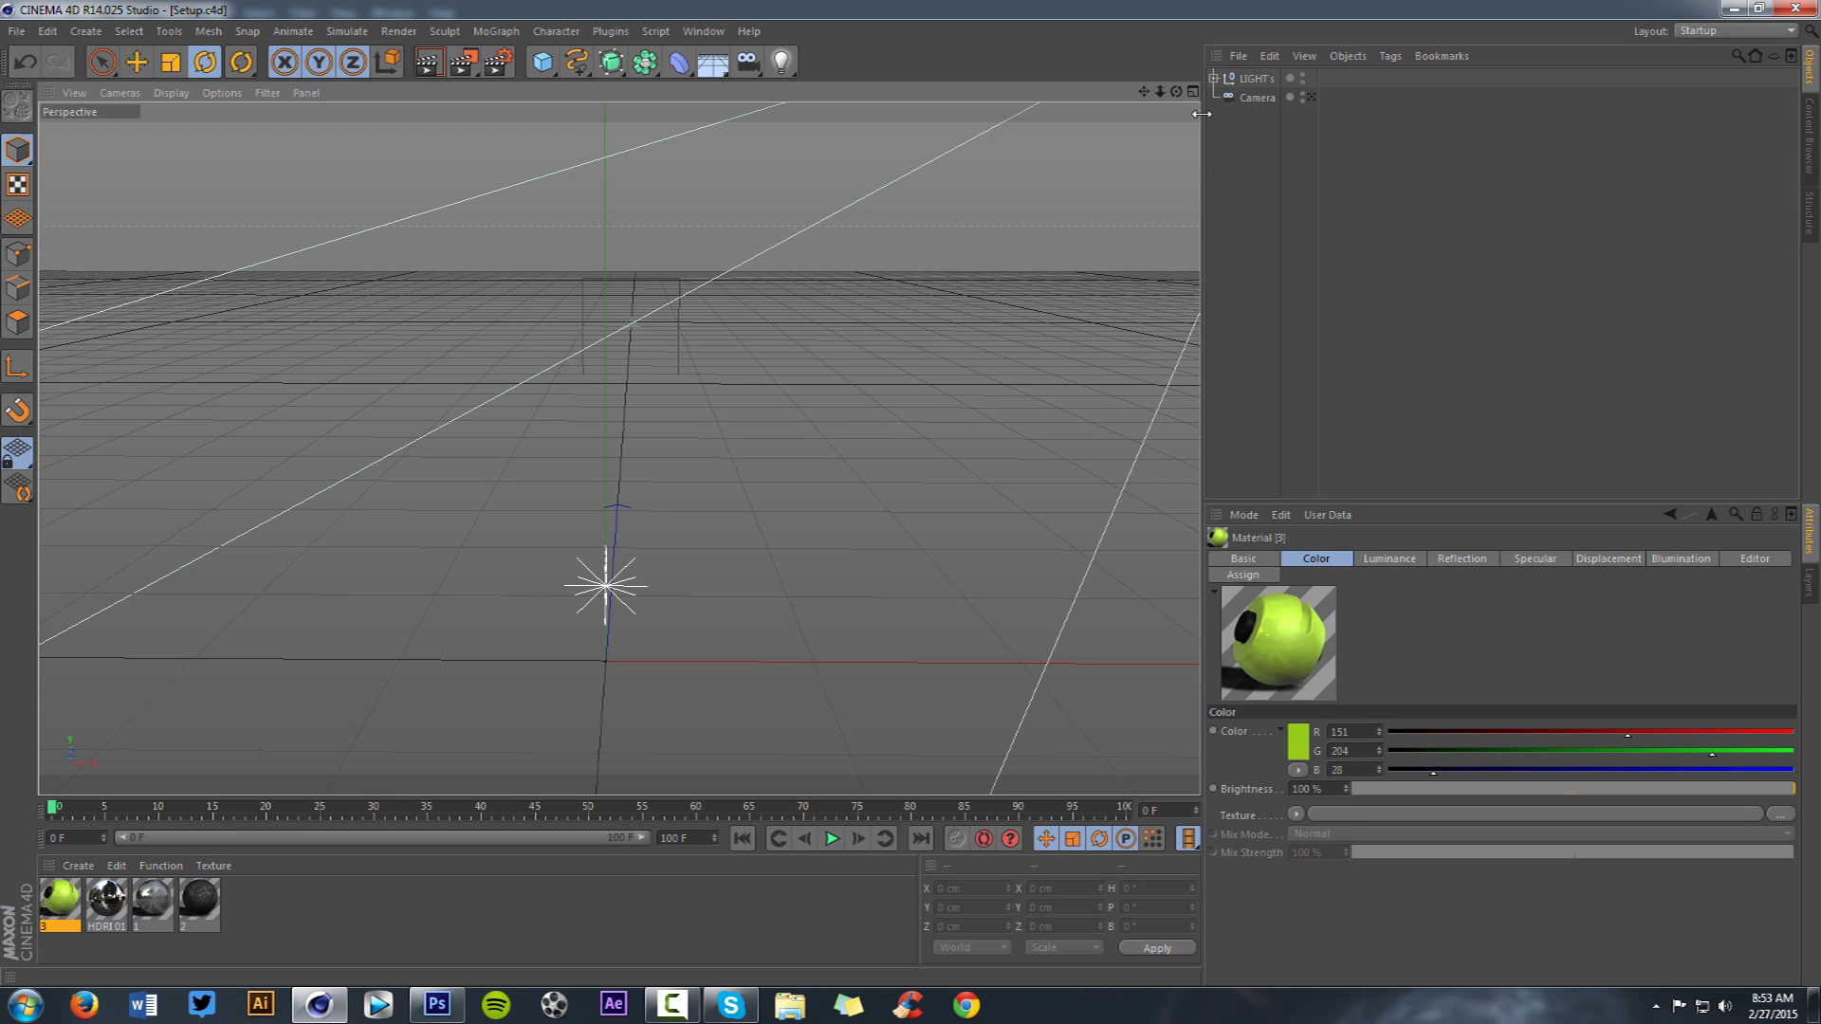
mouse_move(1176, 92)
left_mouse_down()
mouse_move(1081, 107)
mouse_move(1176, 92)
left_mouse_up()
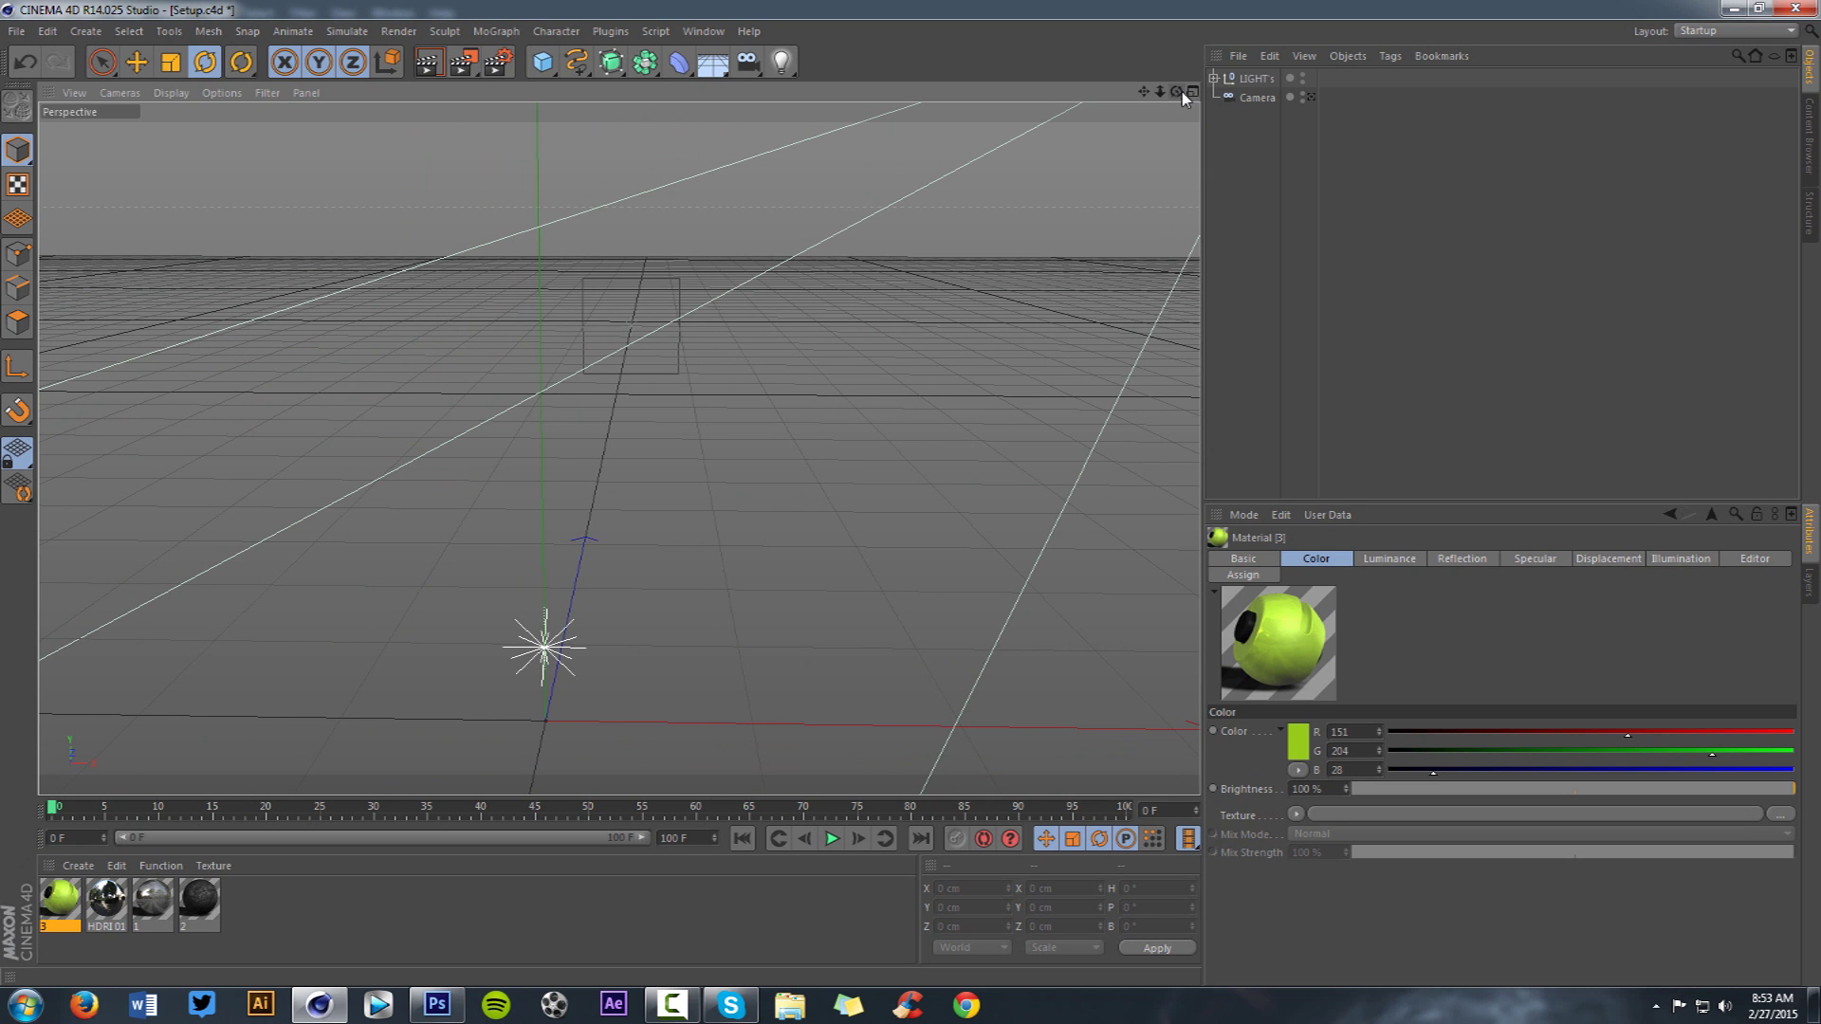
left_click_drag(1143, 95, 1242, 5)
mouse_move(1175, 93)
left_mouse_down()
mouse_move(1143, 137)
mouse_move(1223, 69)
mouse_move(1175, 90)
mouse_move(1072, 2)
mouse_move(1223, 121)
mouse_move(1172, 96)
mouse_move(1142, 109)
mouse_move(1172, 92)
left_mouse_up()
left_click(1236, 81)
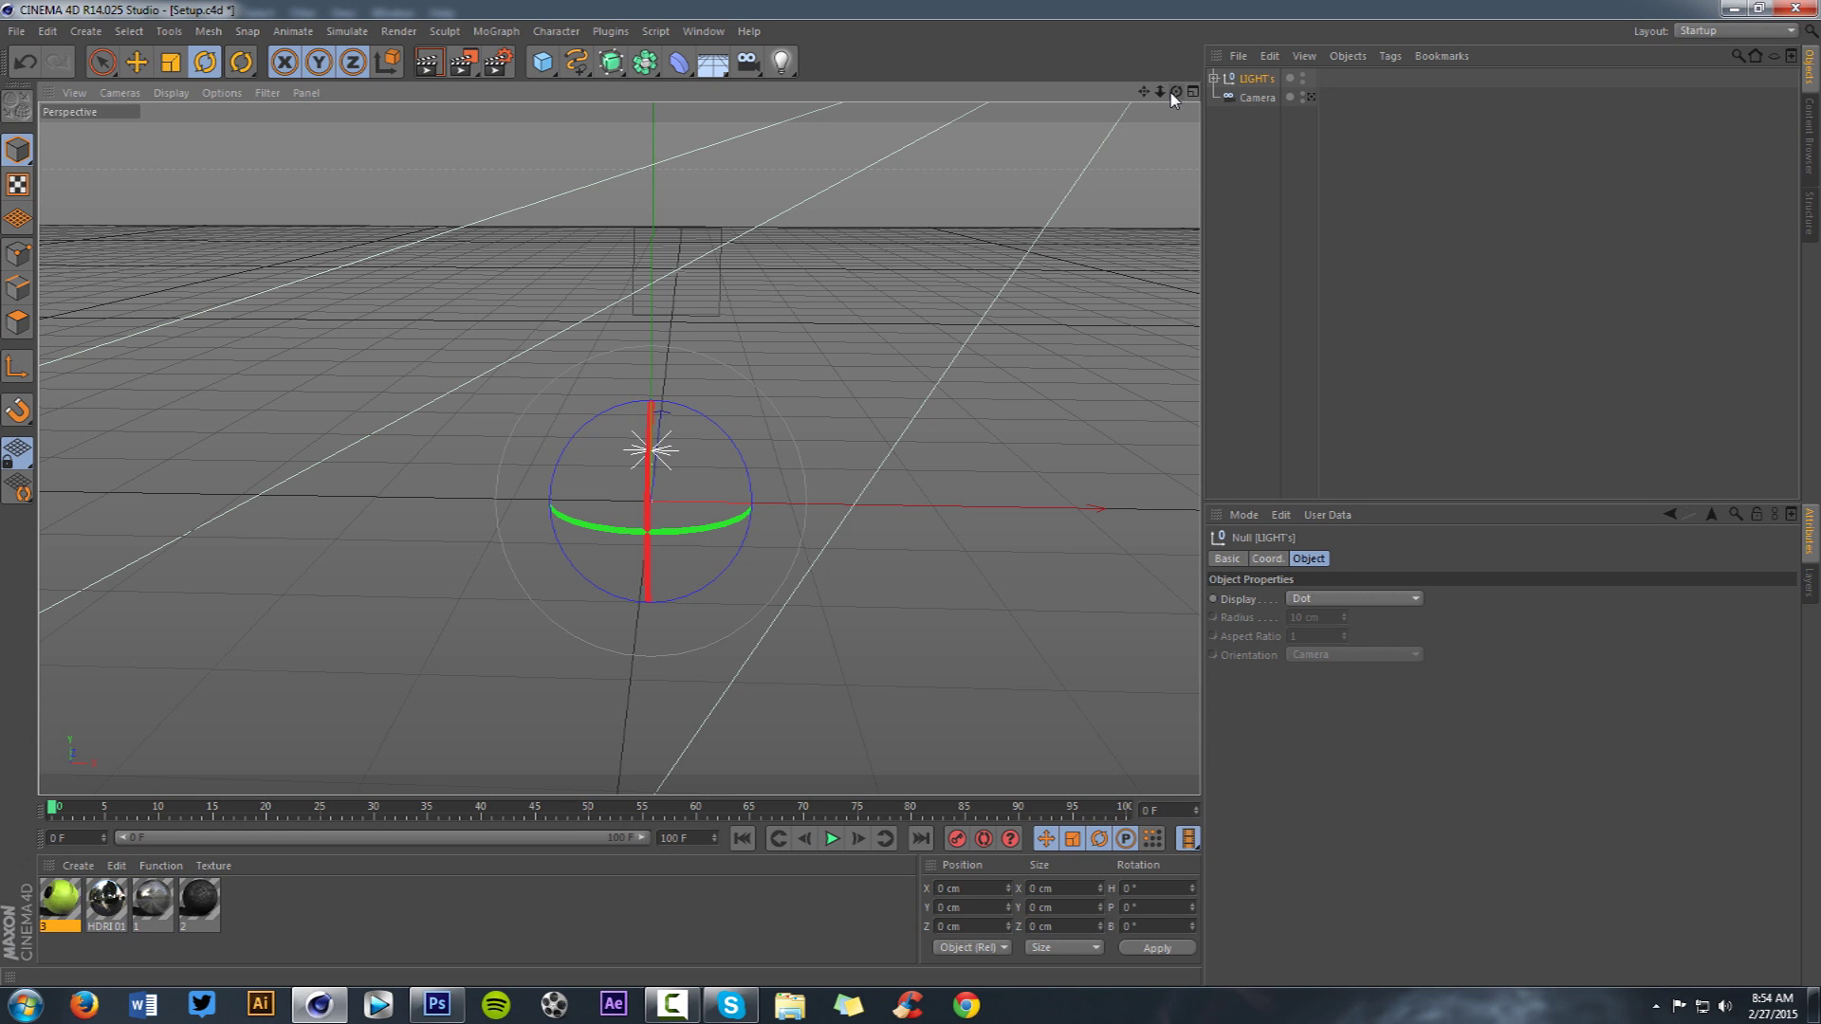
left_click(543, 63)
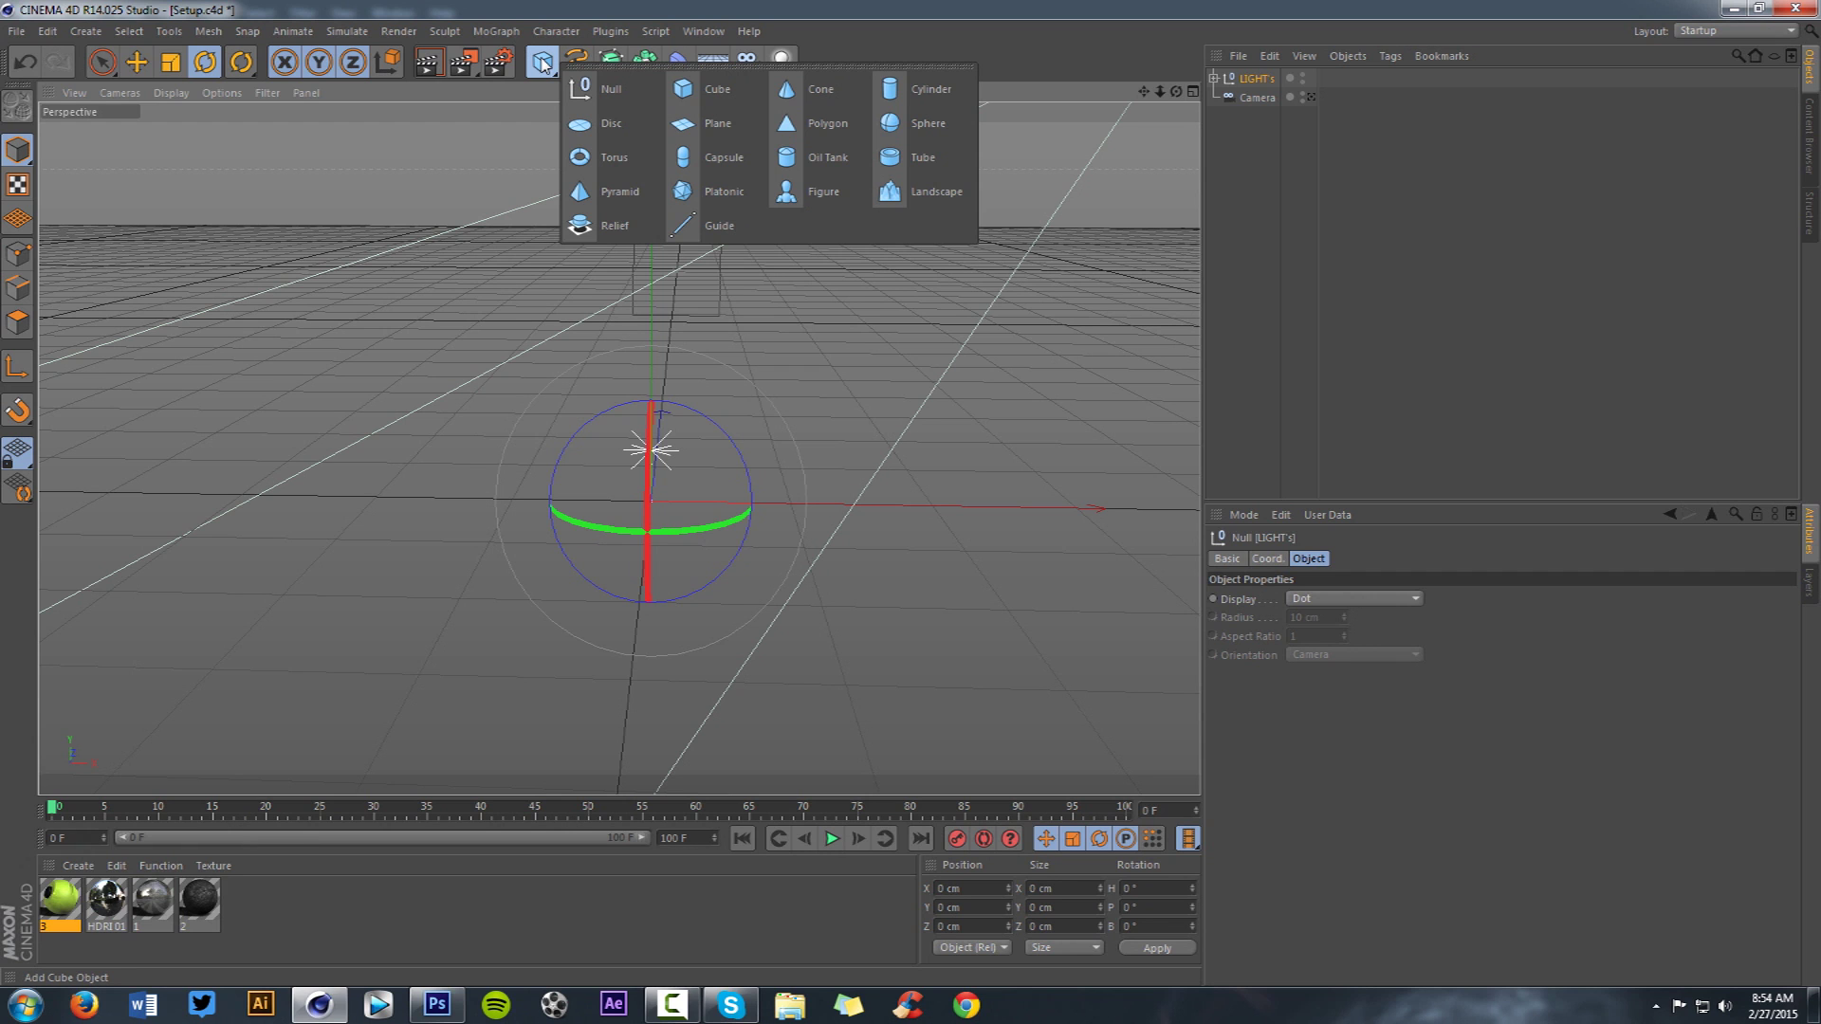
left_click(907, 85)
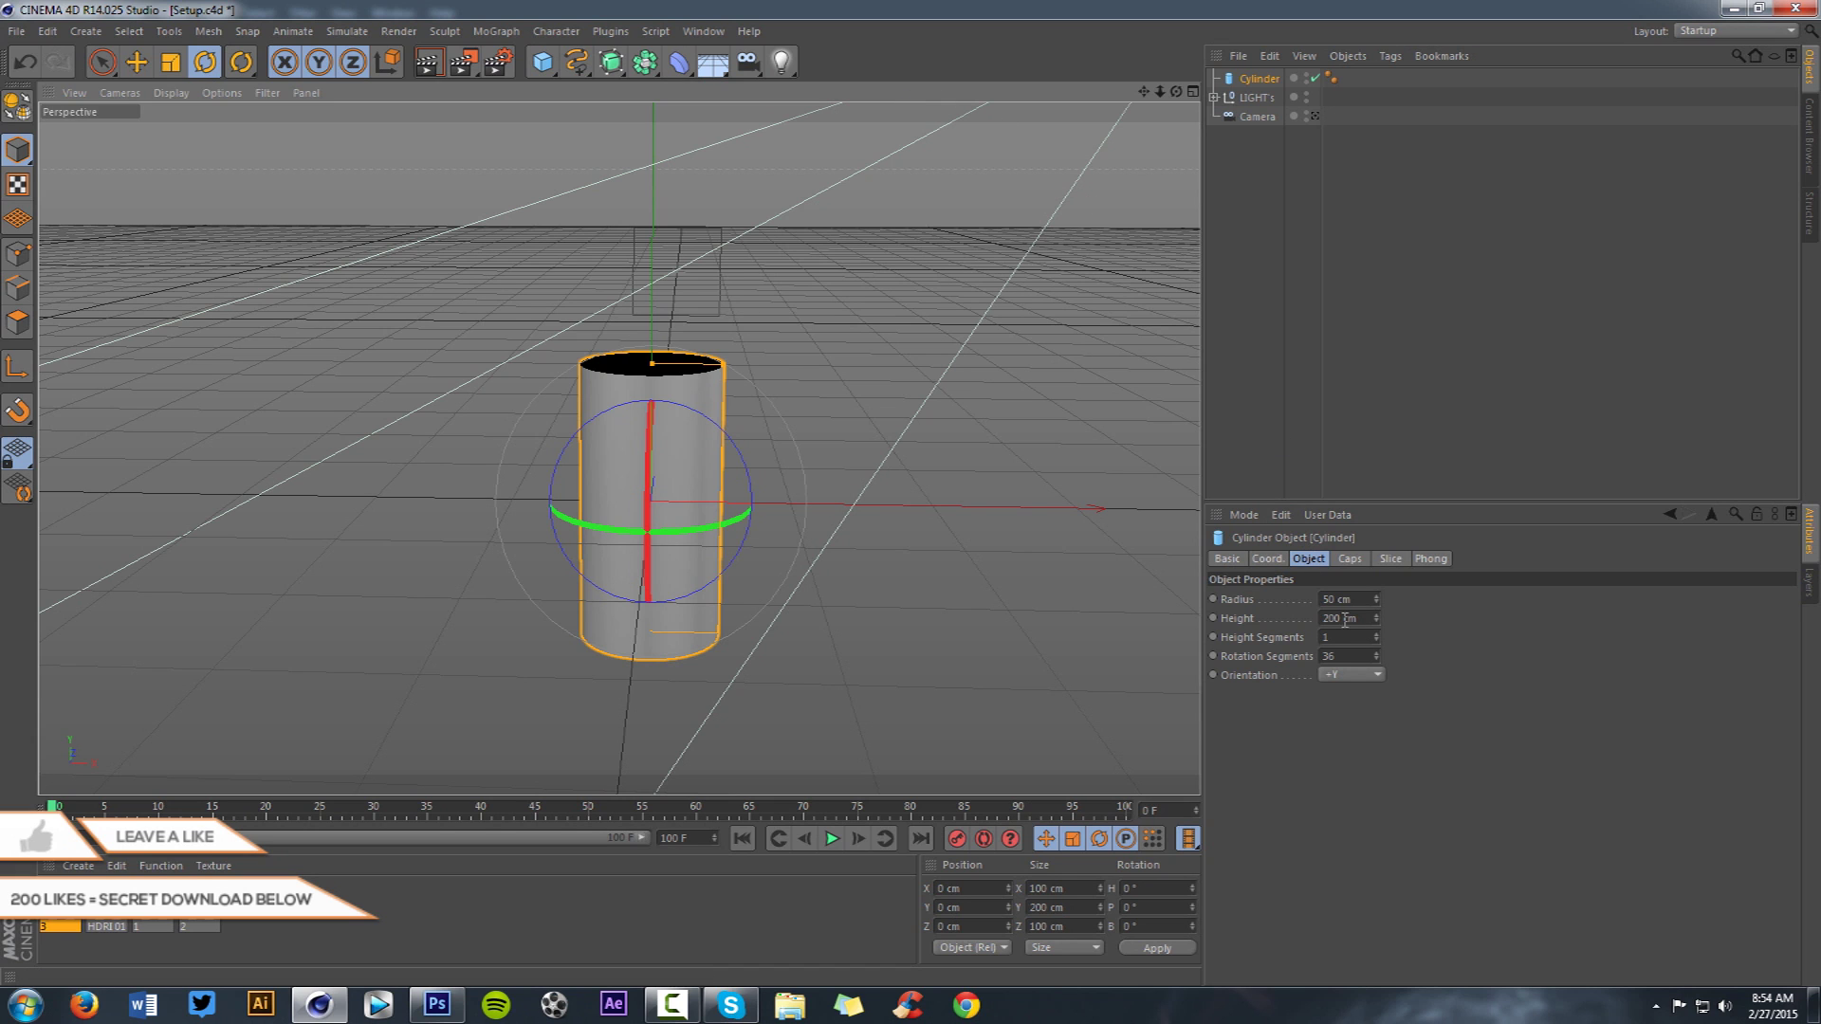
left_click_drag(1360, 641, 1197, 647)
left_click(1294, 408)
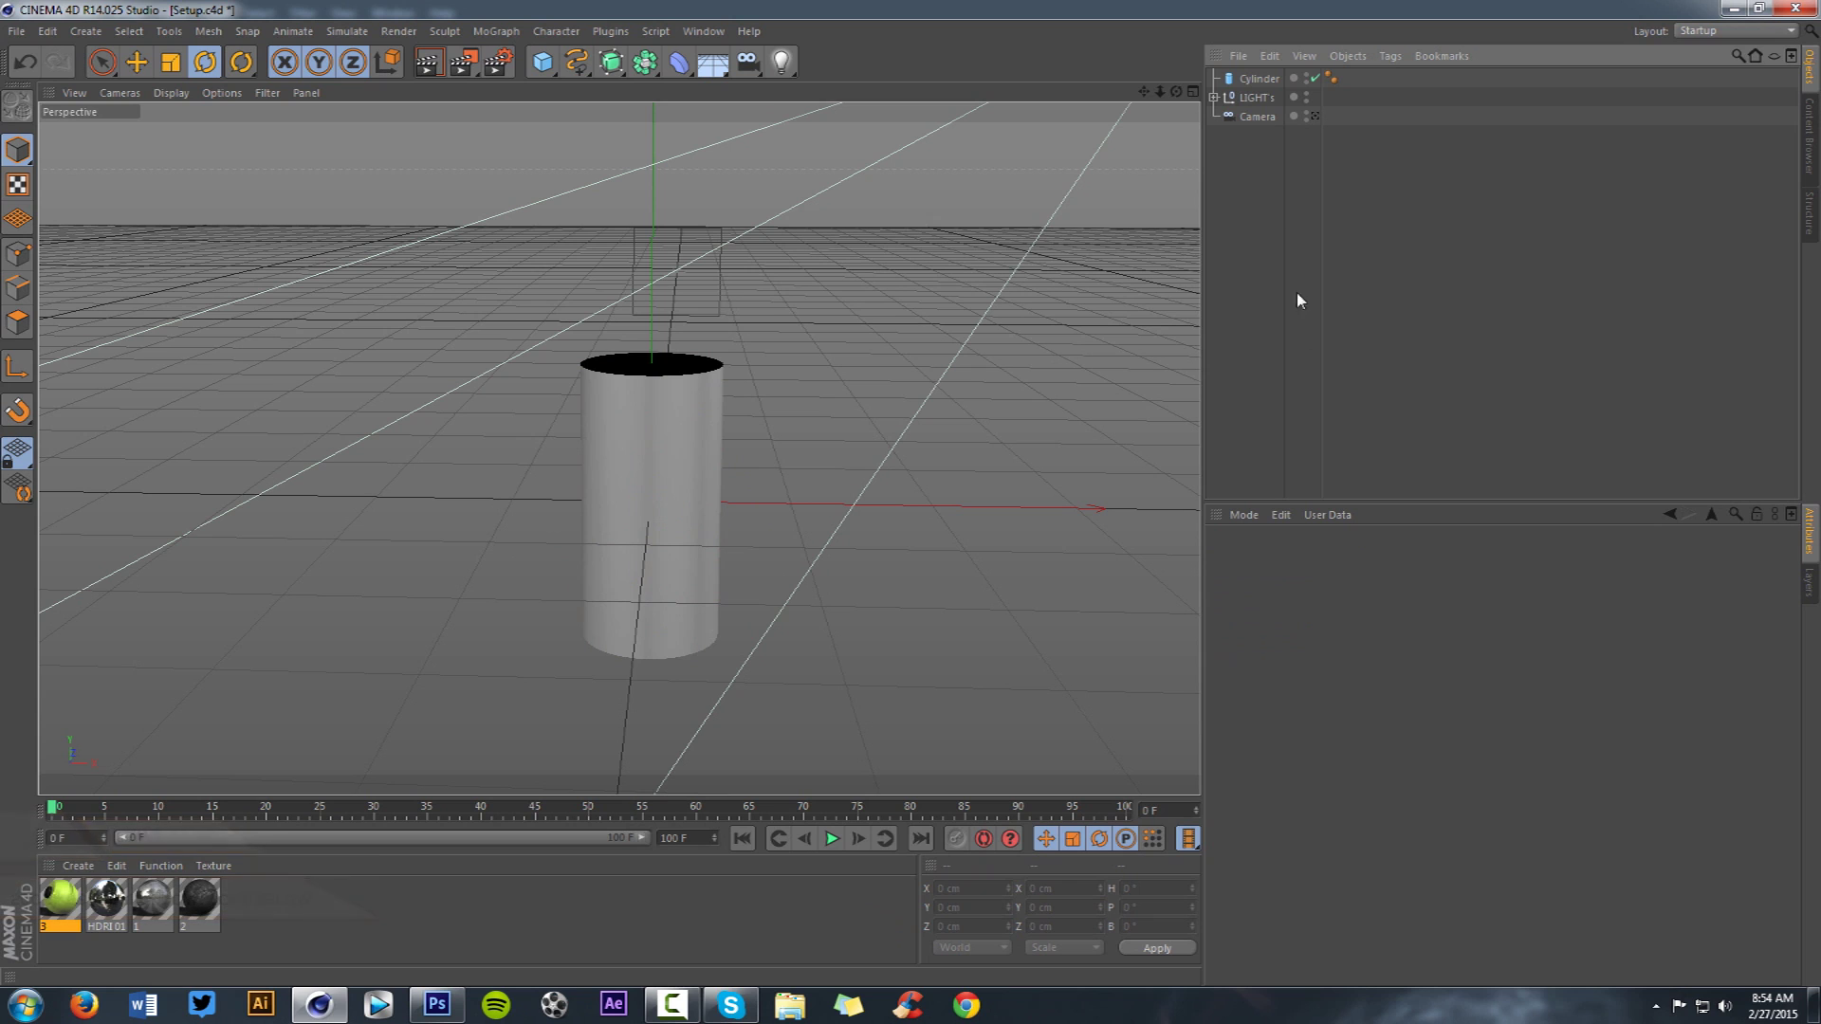
- Make the cylinder editable and switch to polygon editing mode
left_click(1258, 81)
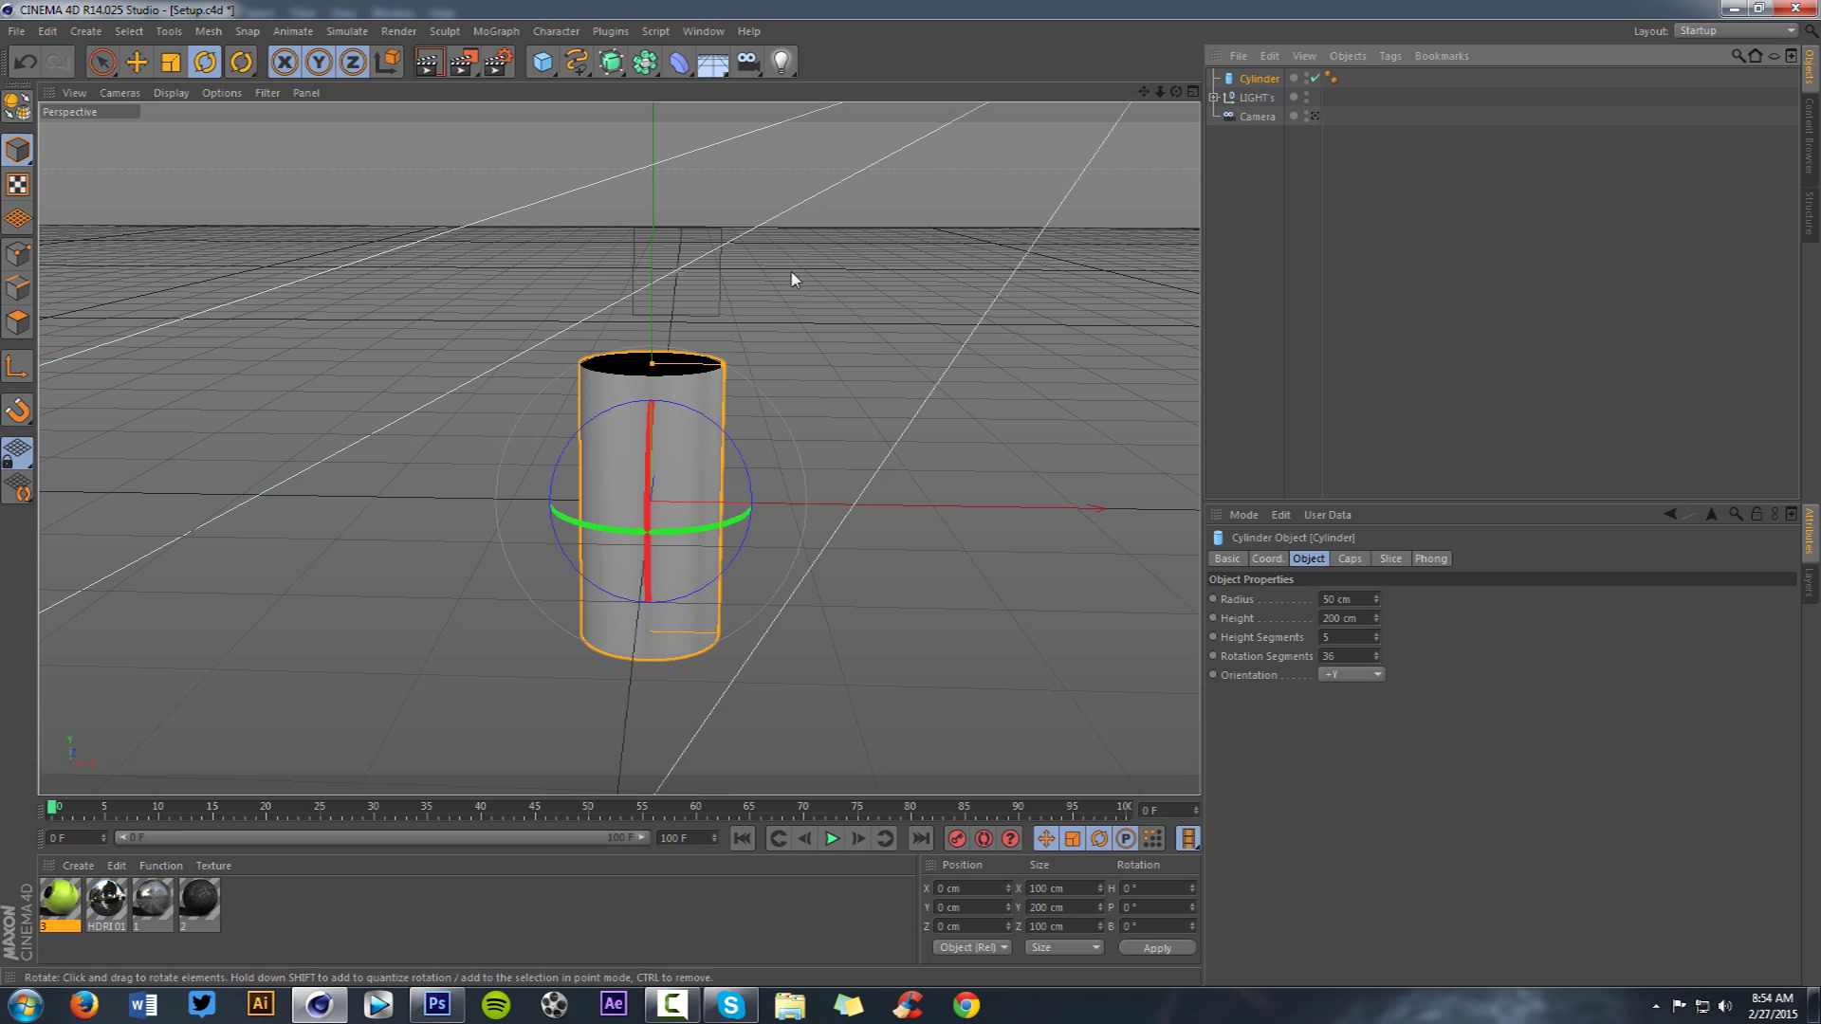
scroll(689, 429, "up", 2)
scroll(689, 428, "up", 2)
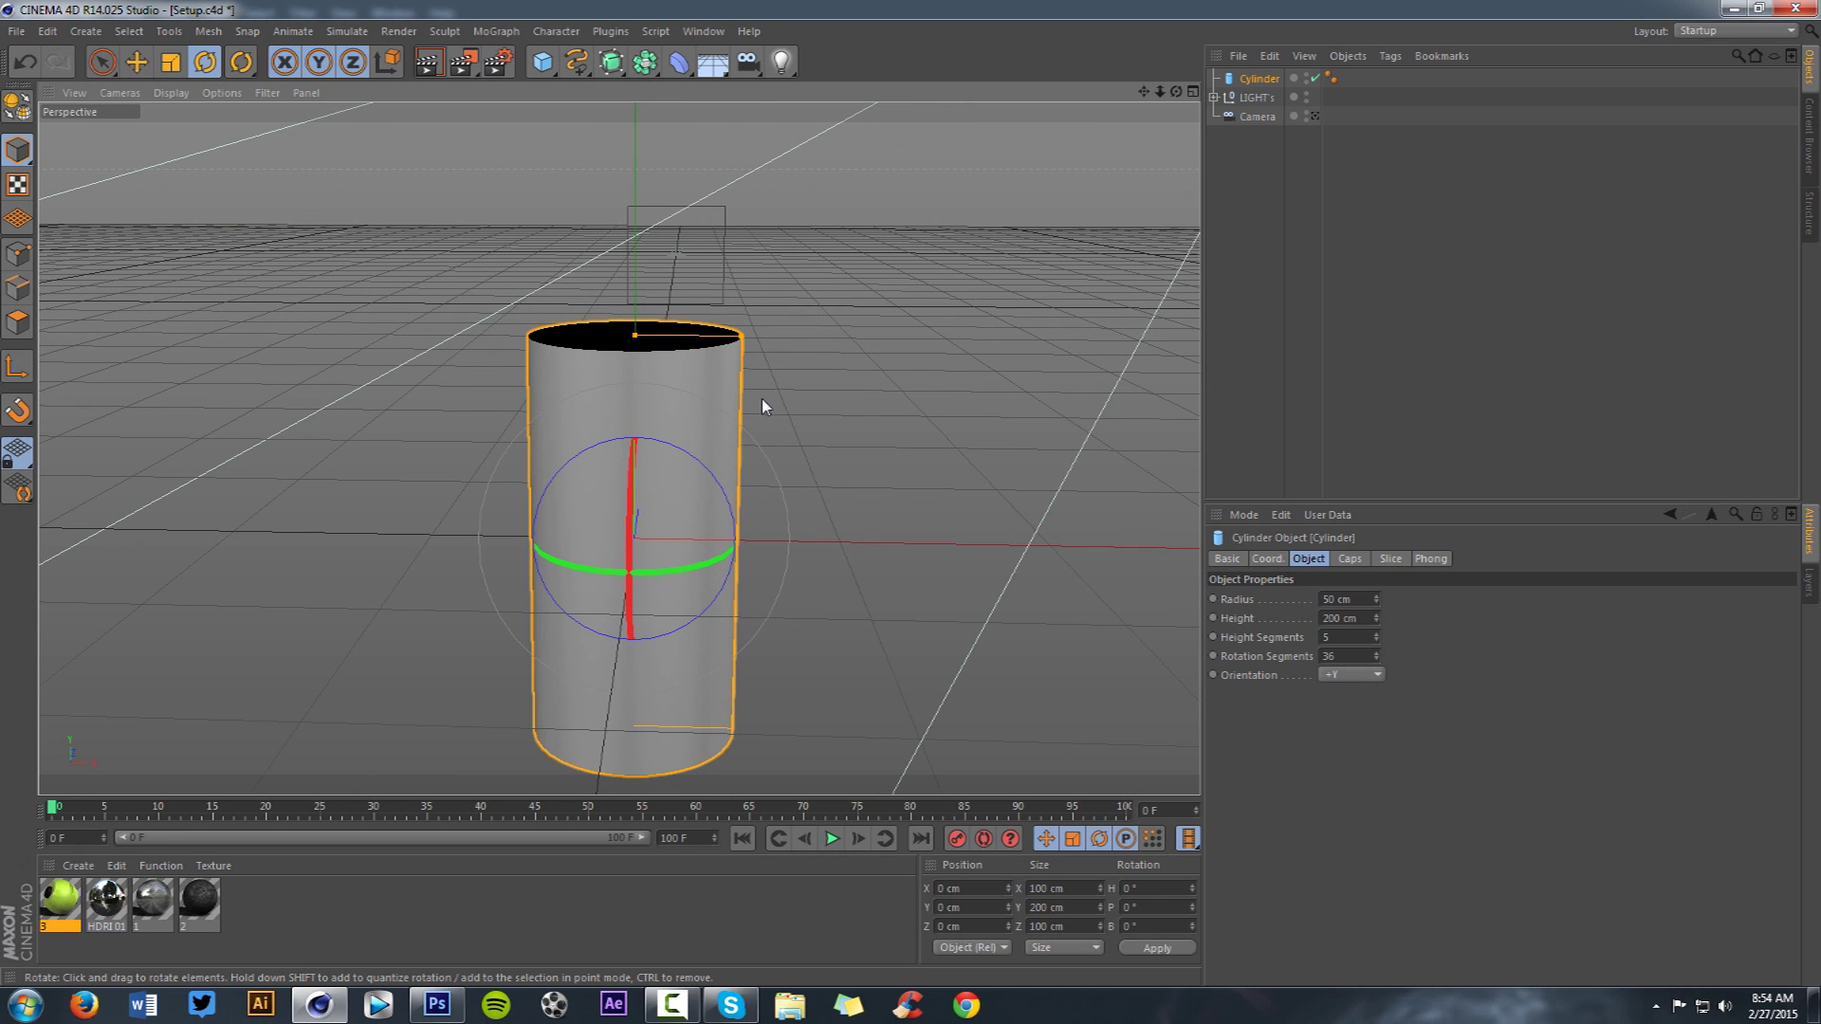
right_click(1254, 85)
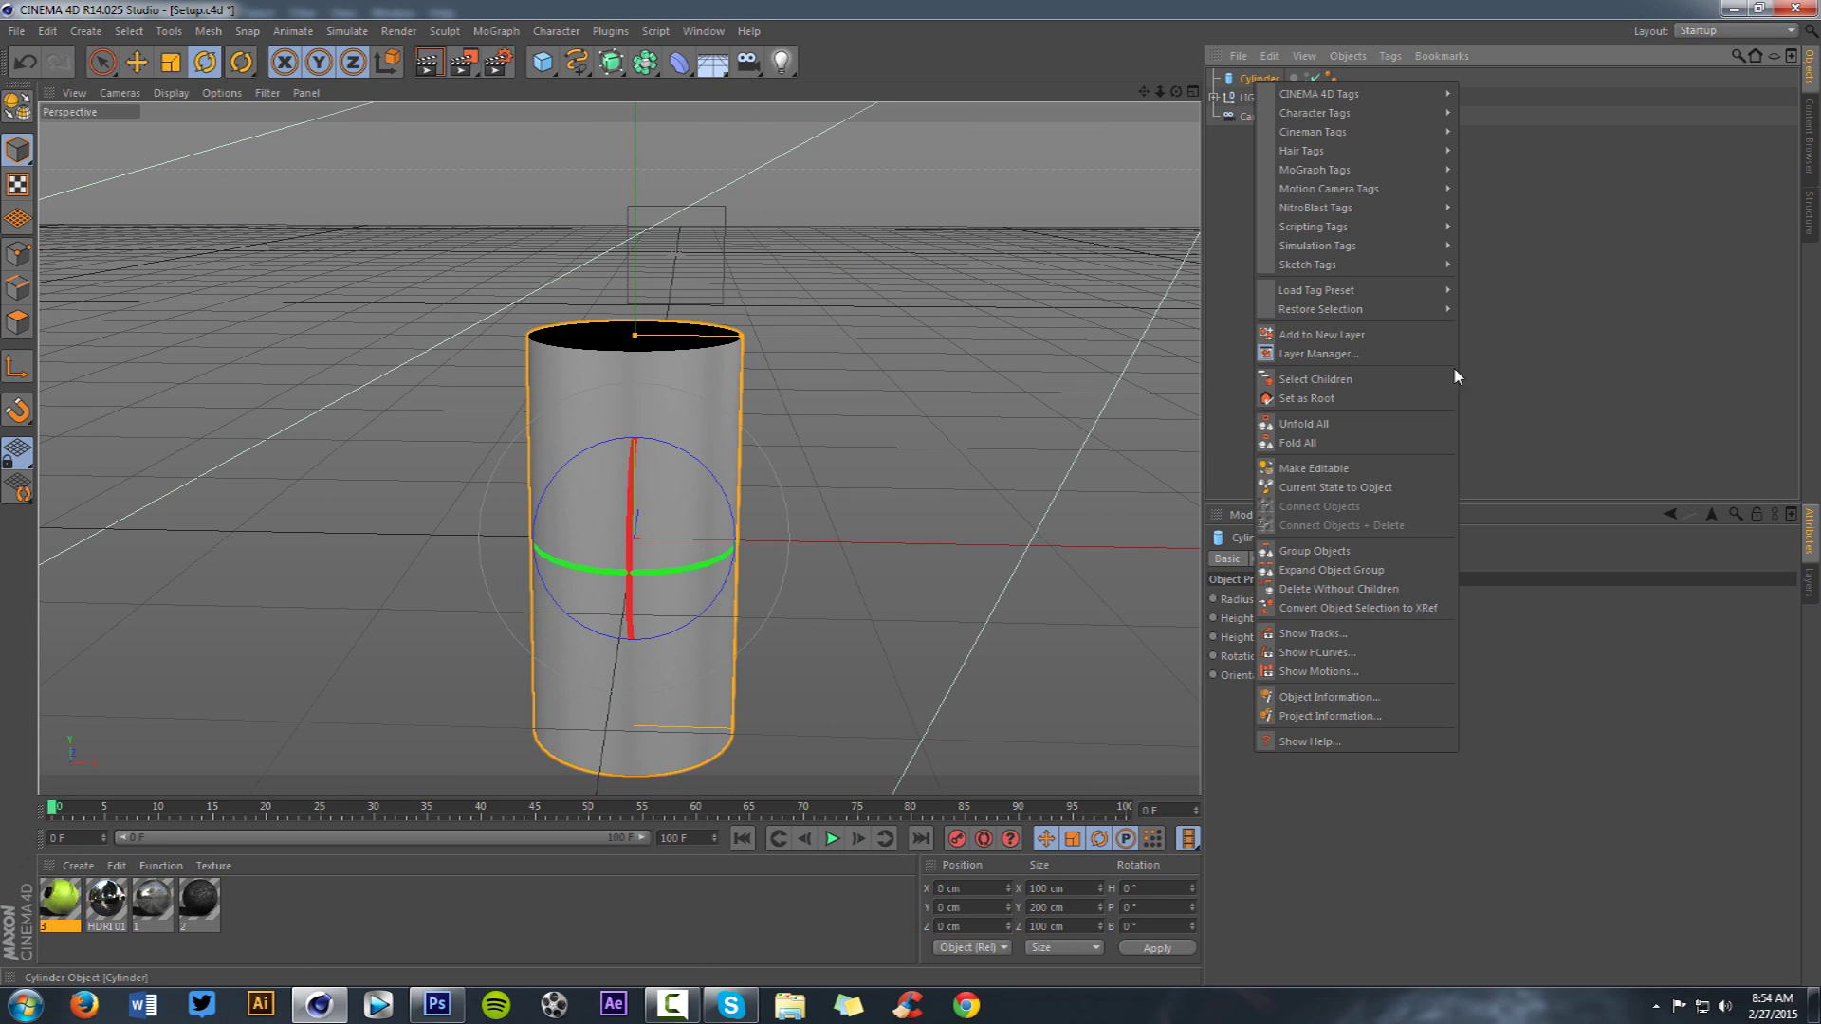
left_click(1339, 470)
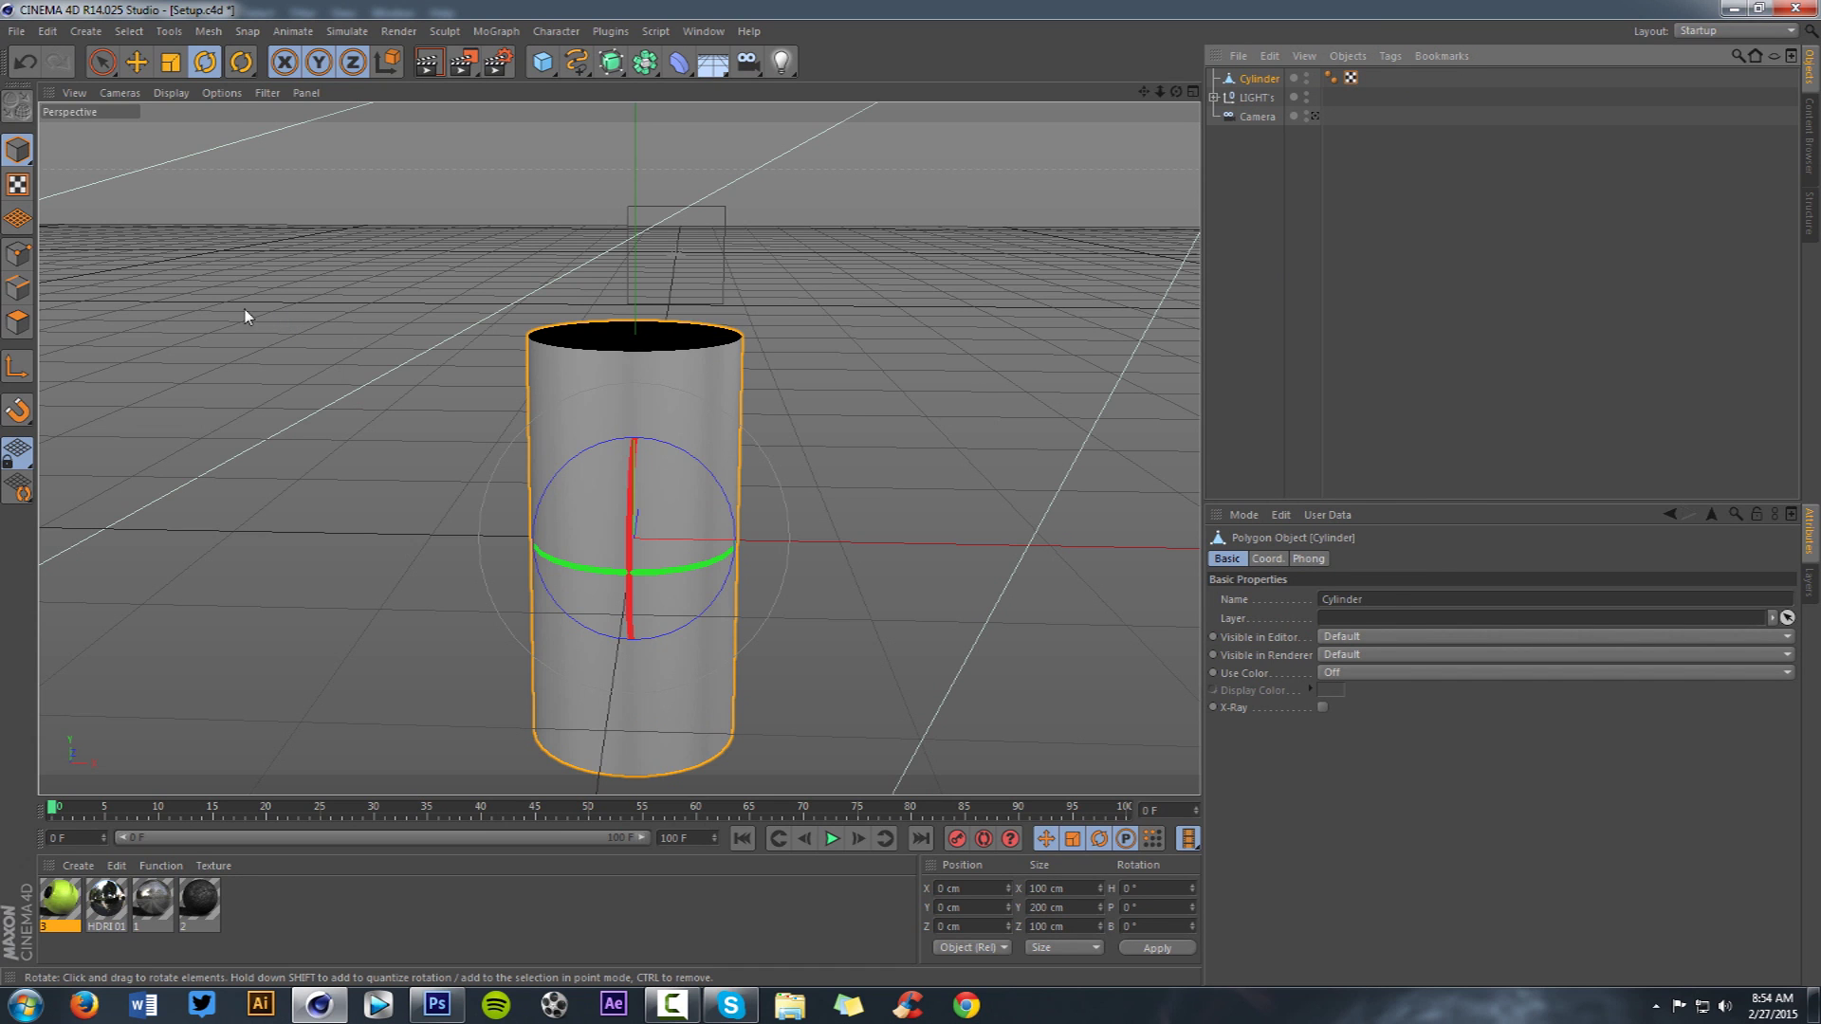
left_click(23, 329)
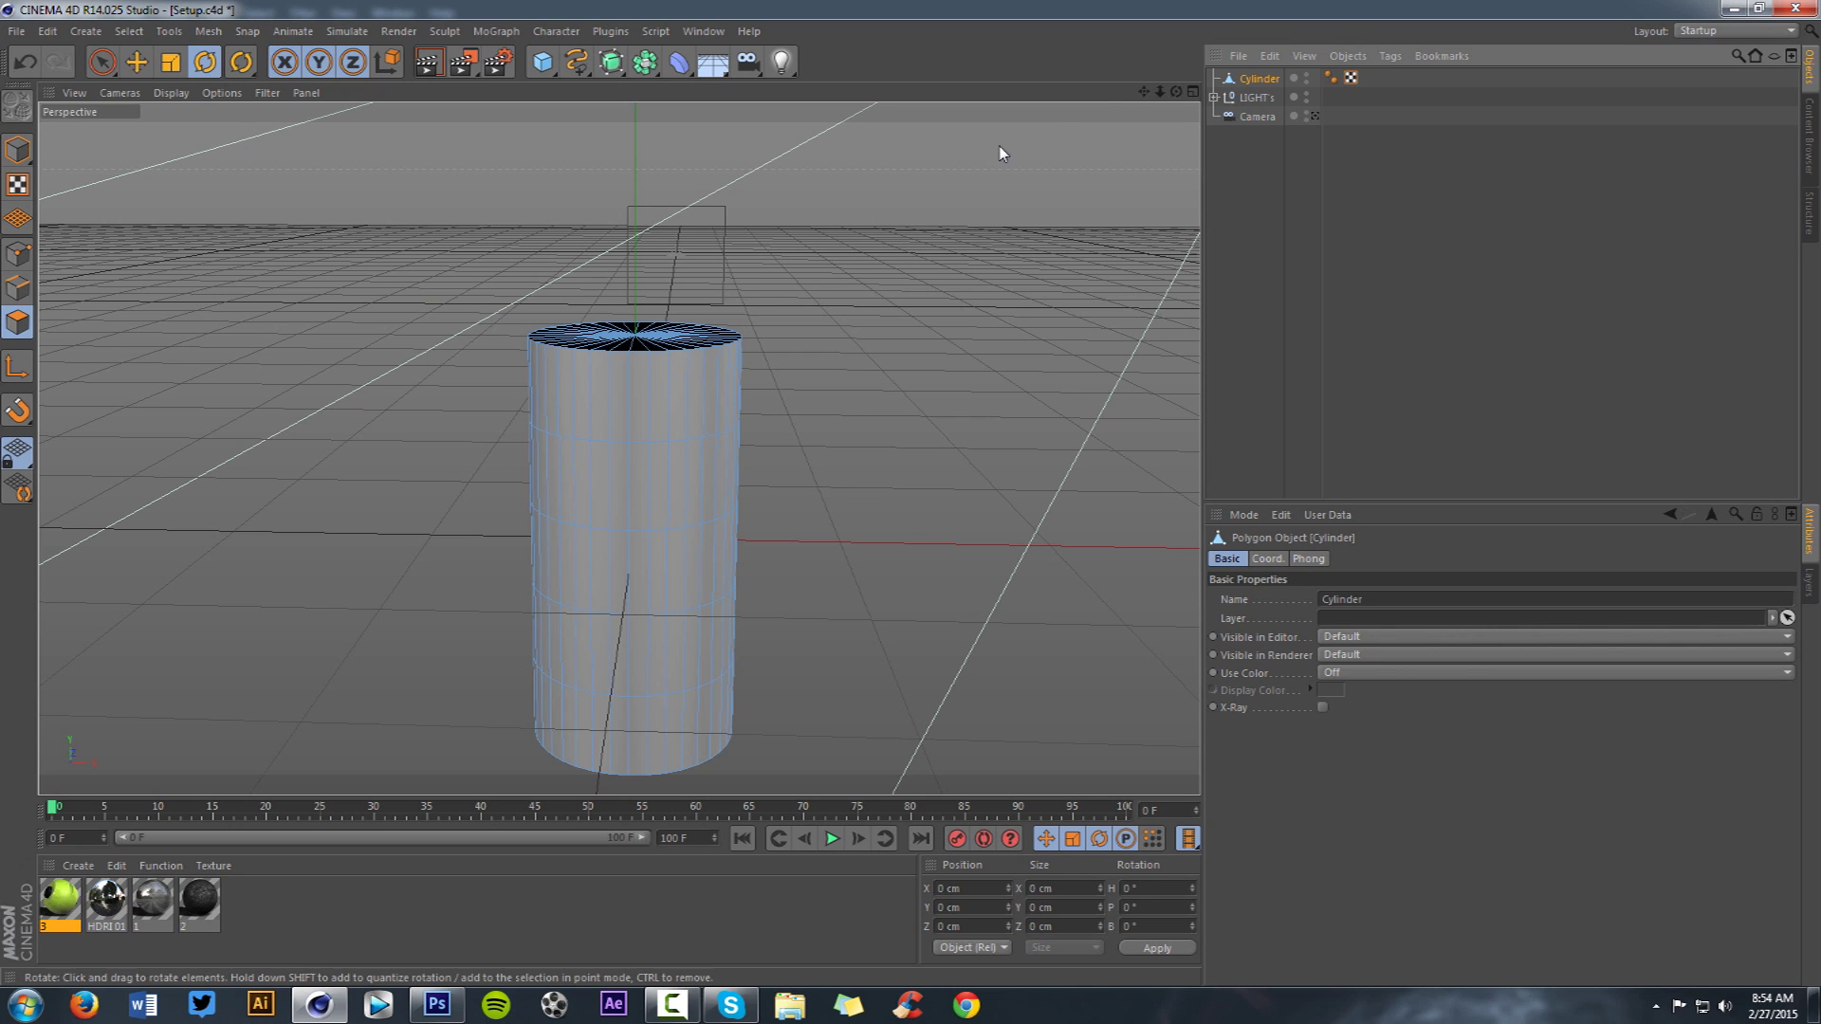
- Select individual polygons one at a time around the upper side of the cylinder
left_click_drag(1143, 92, 1152, 4)
left_click(608, 329)
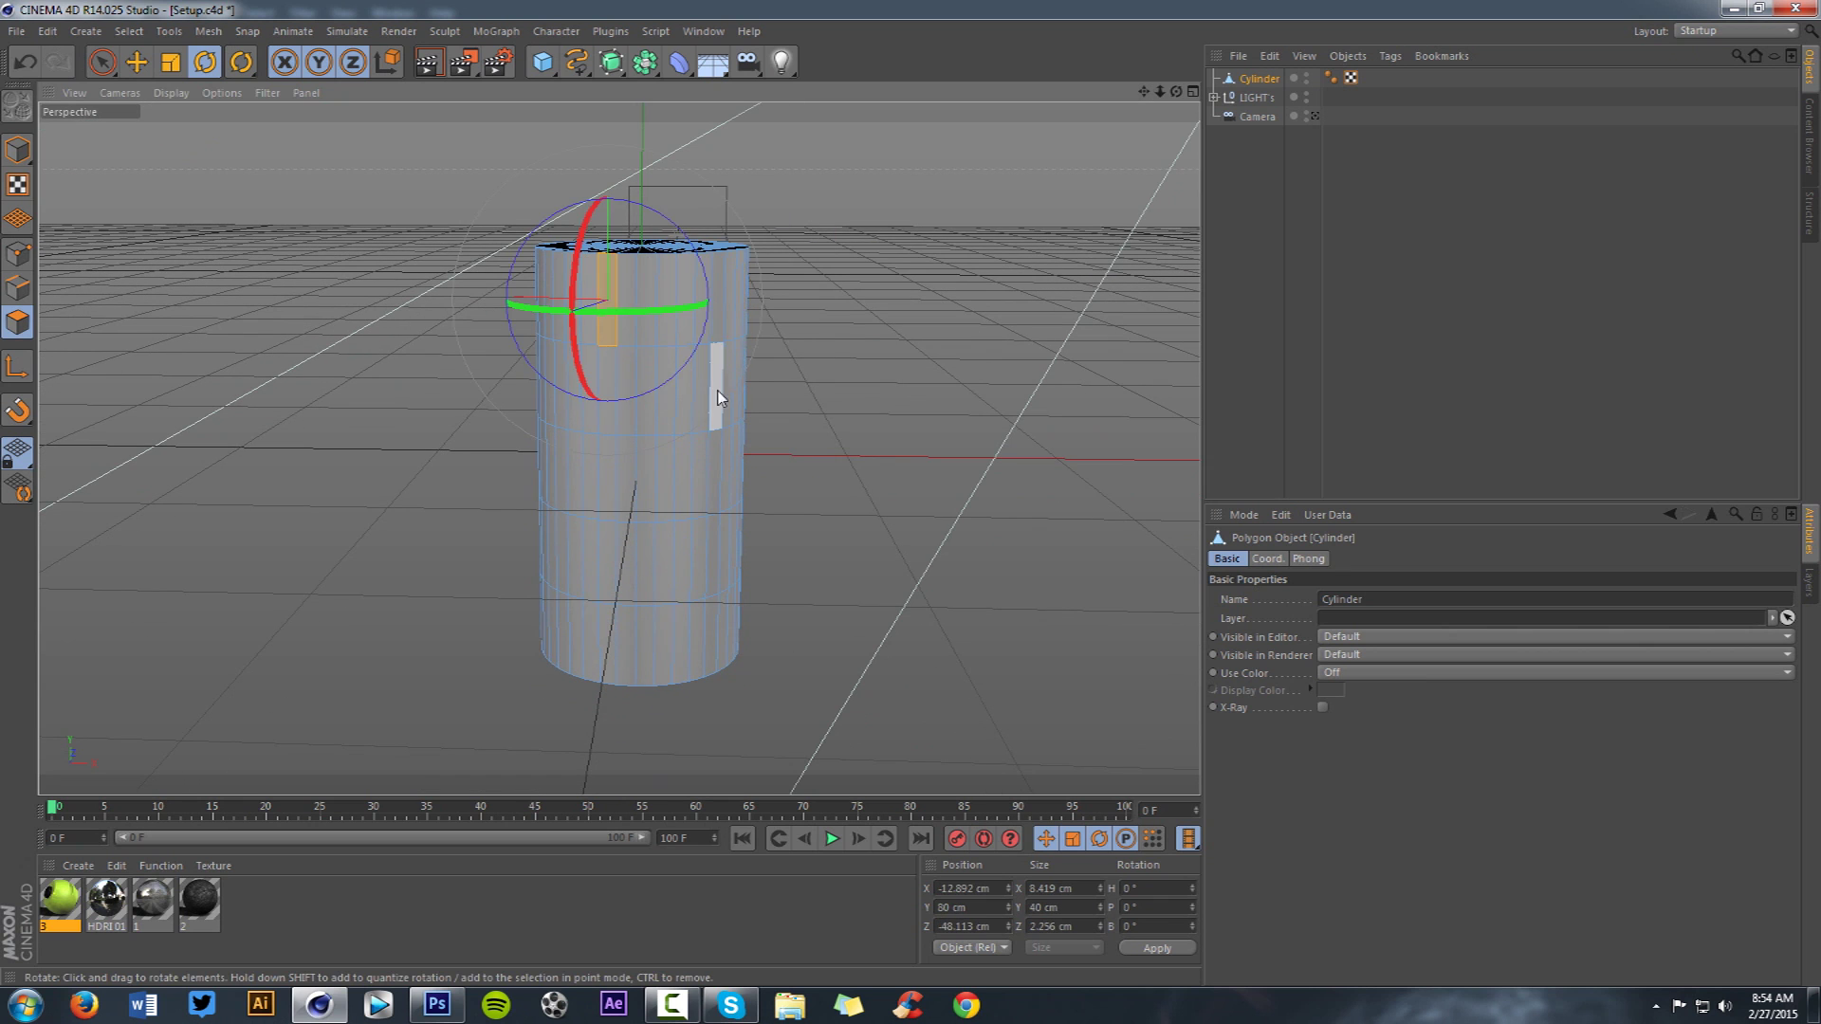
left_click(718, 393)
left_click(608, 484)
left_click(590, 318)
left_click(718, 301)
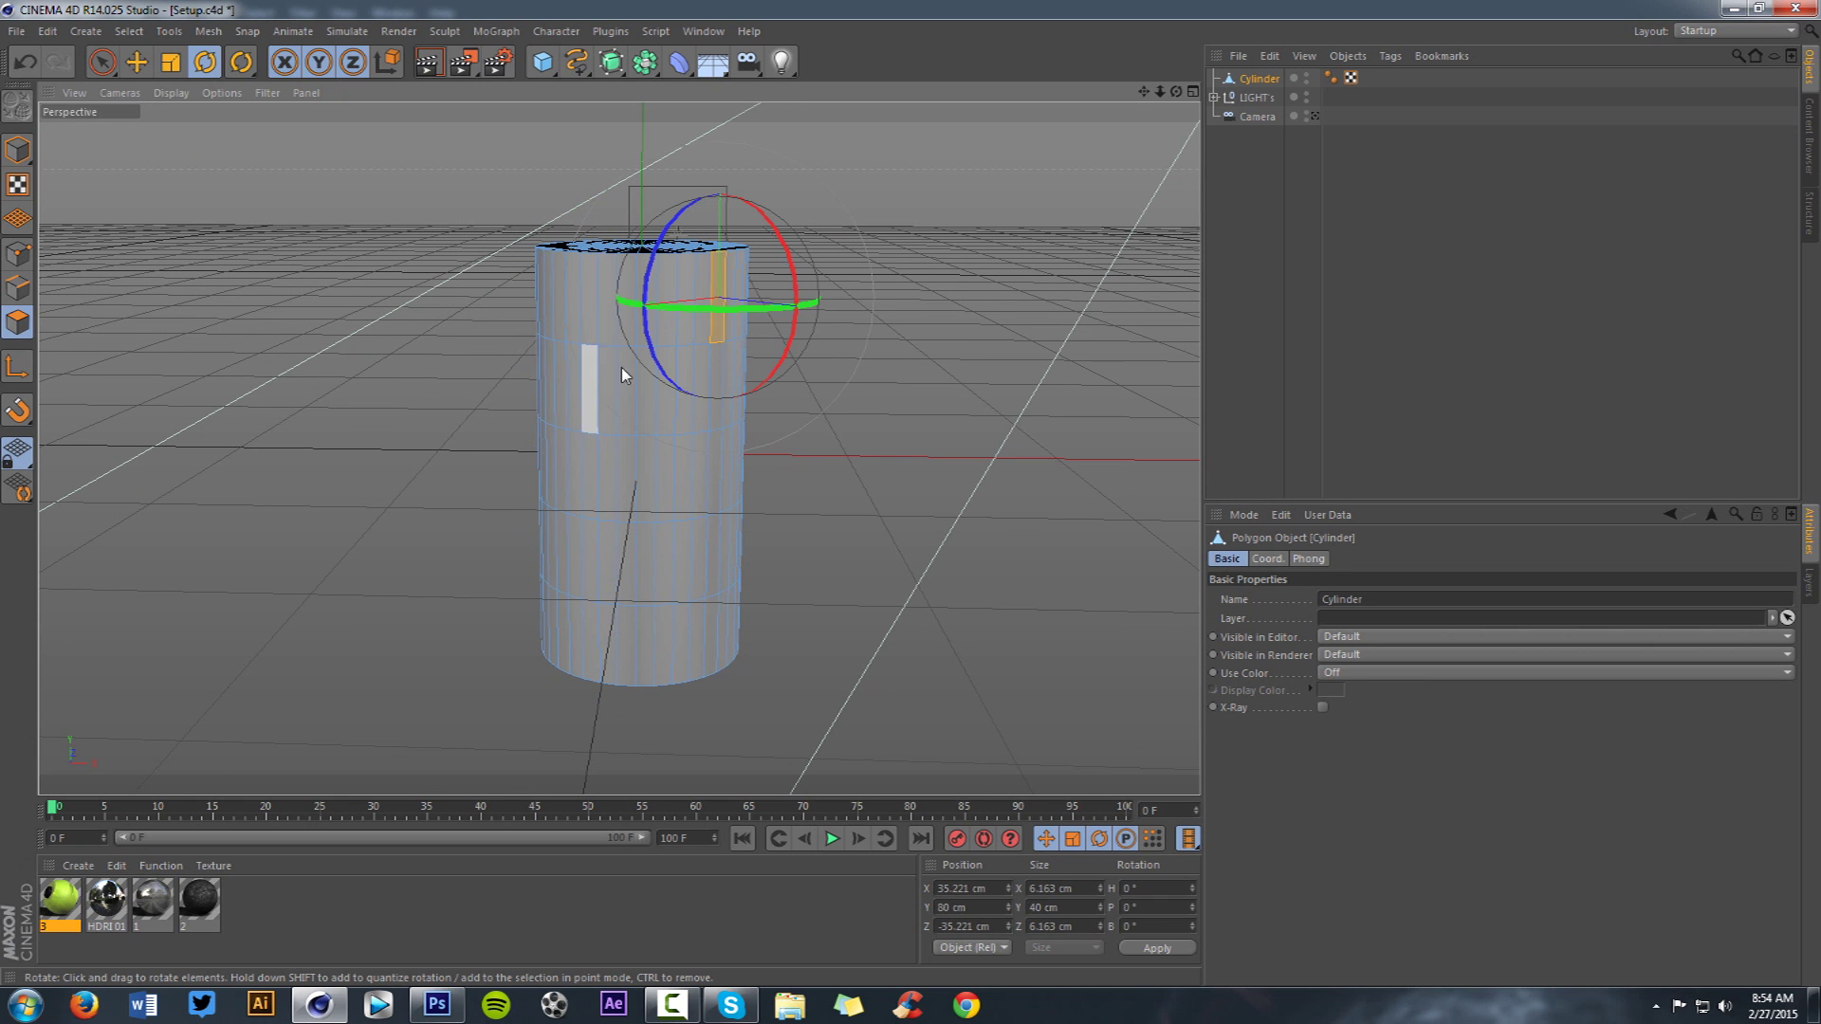
scroll(629, 376, "up", 3)
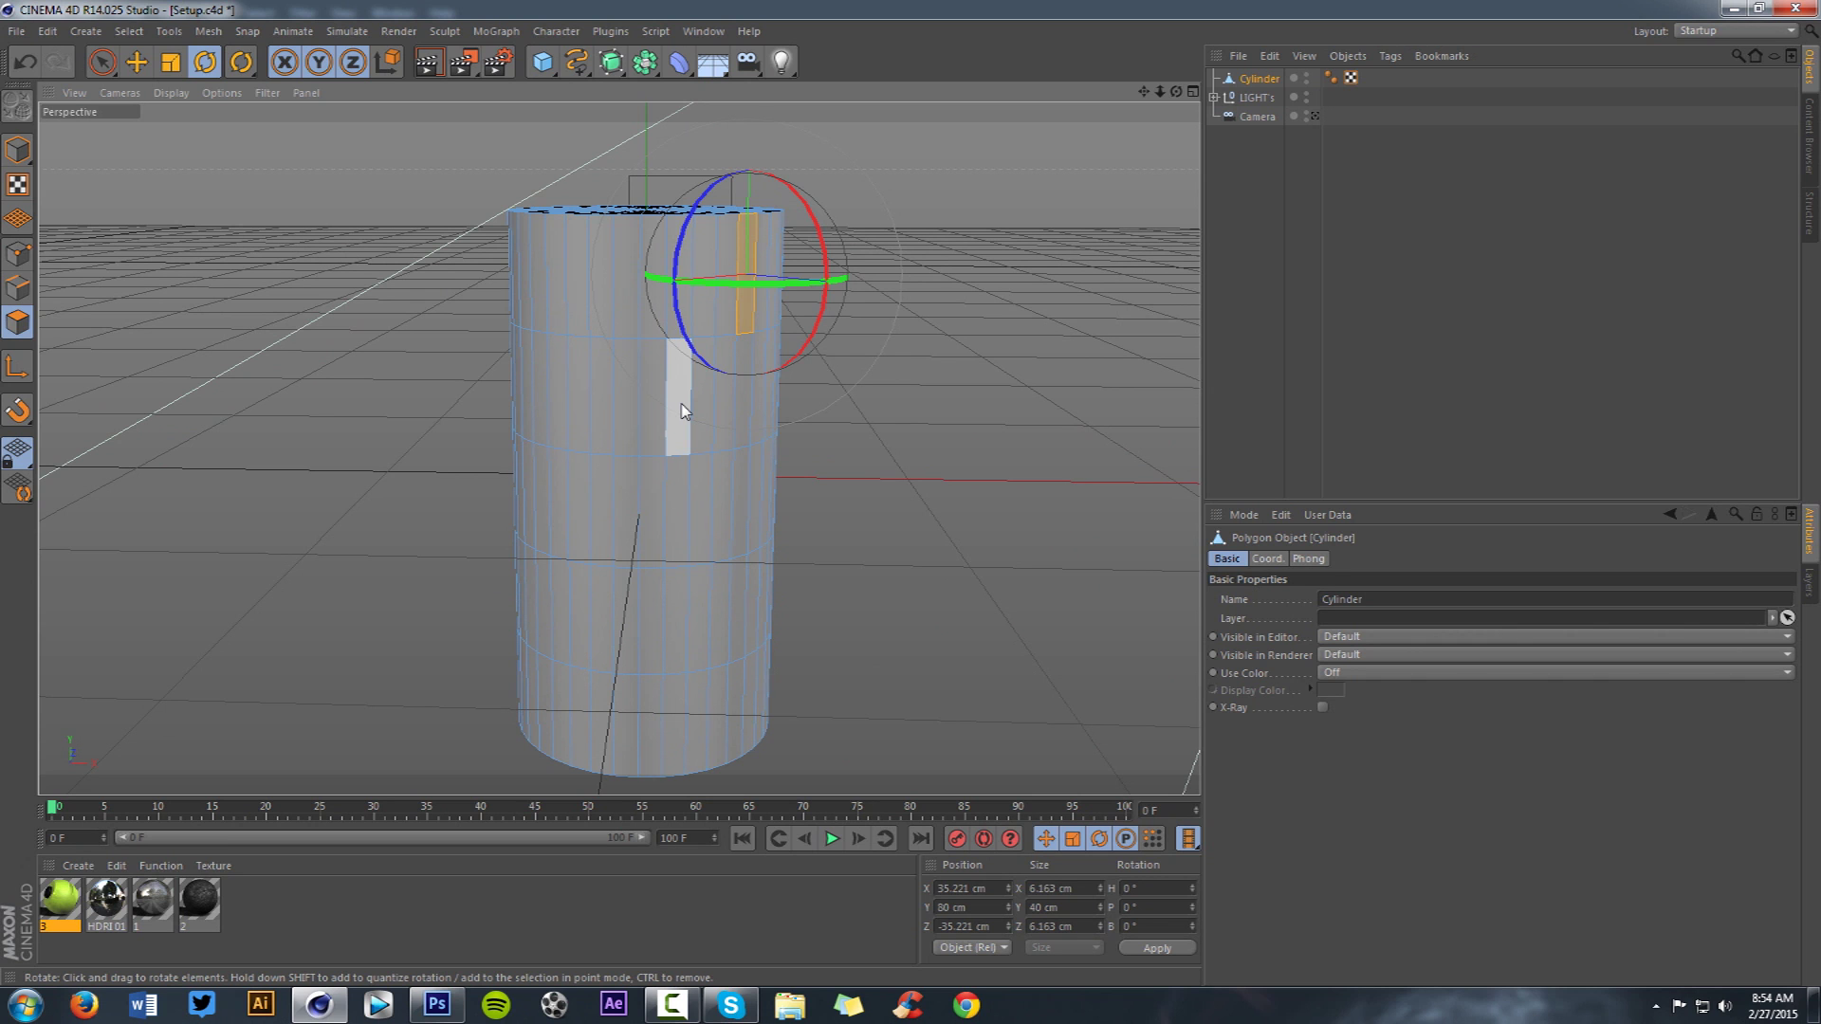
- Use Loop Selection to select the second polygon band from the cylinder's top
key("u")
key("Escape")
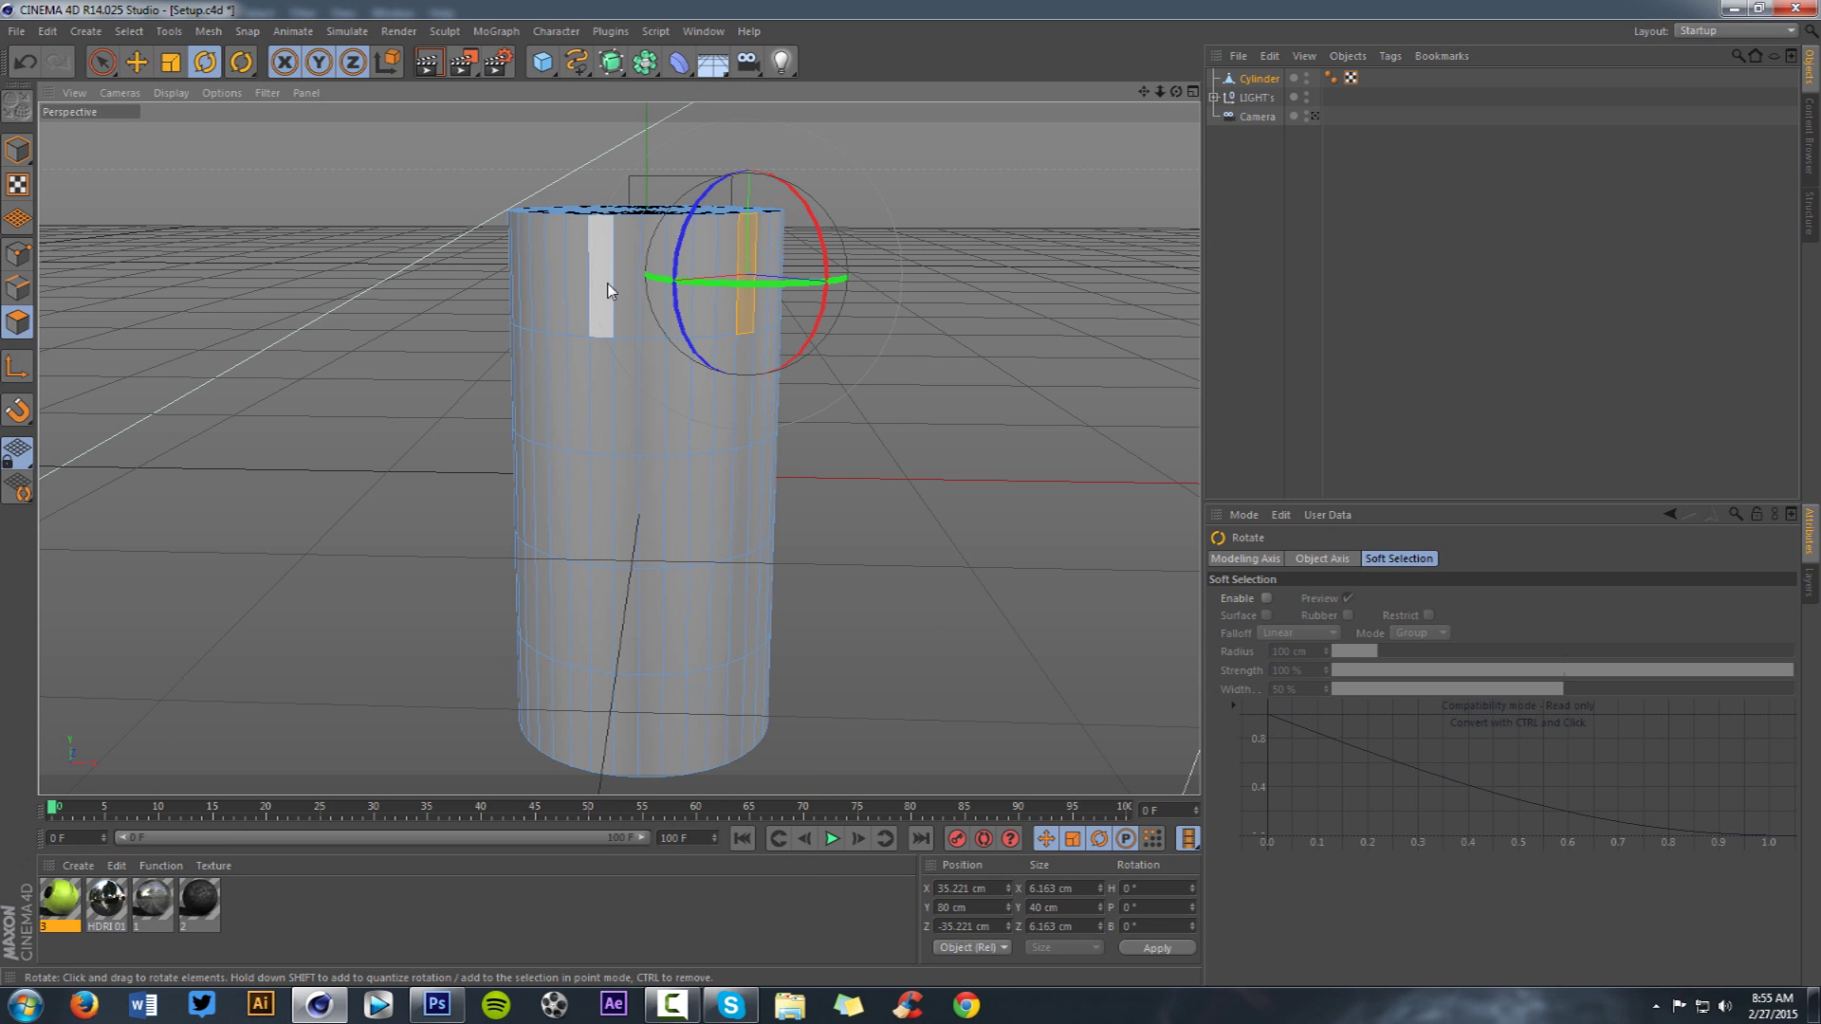
key("u")
key("l")
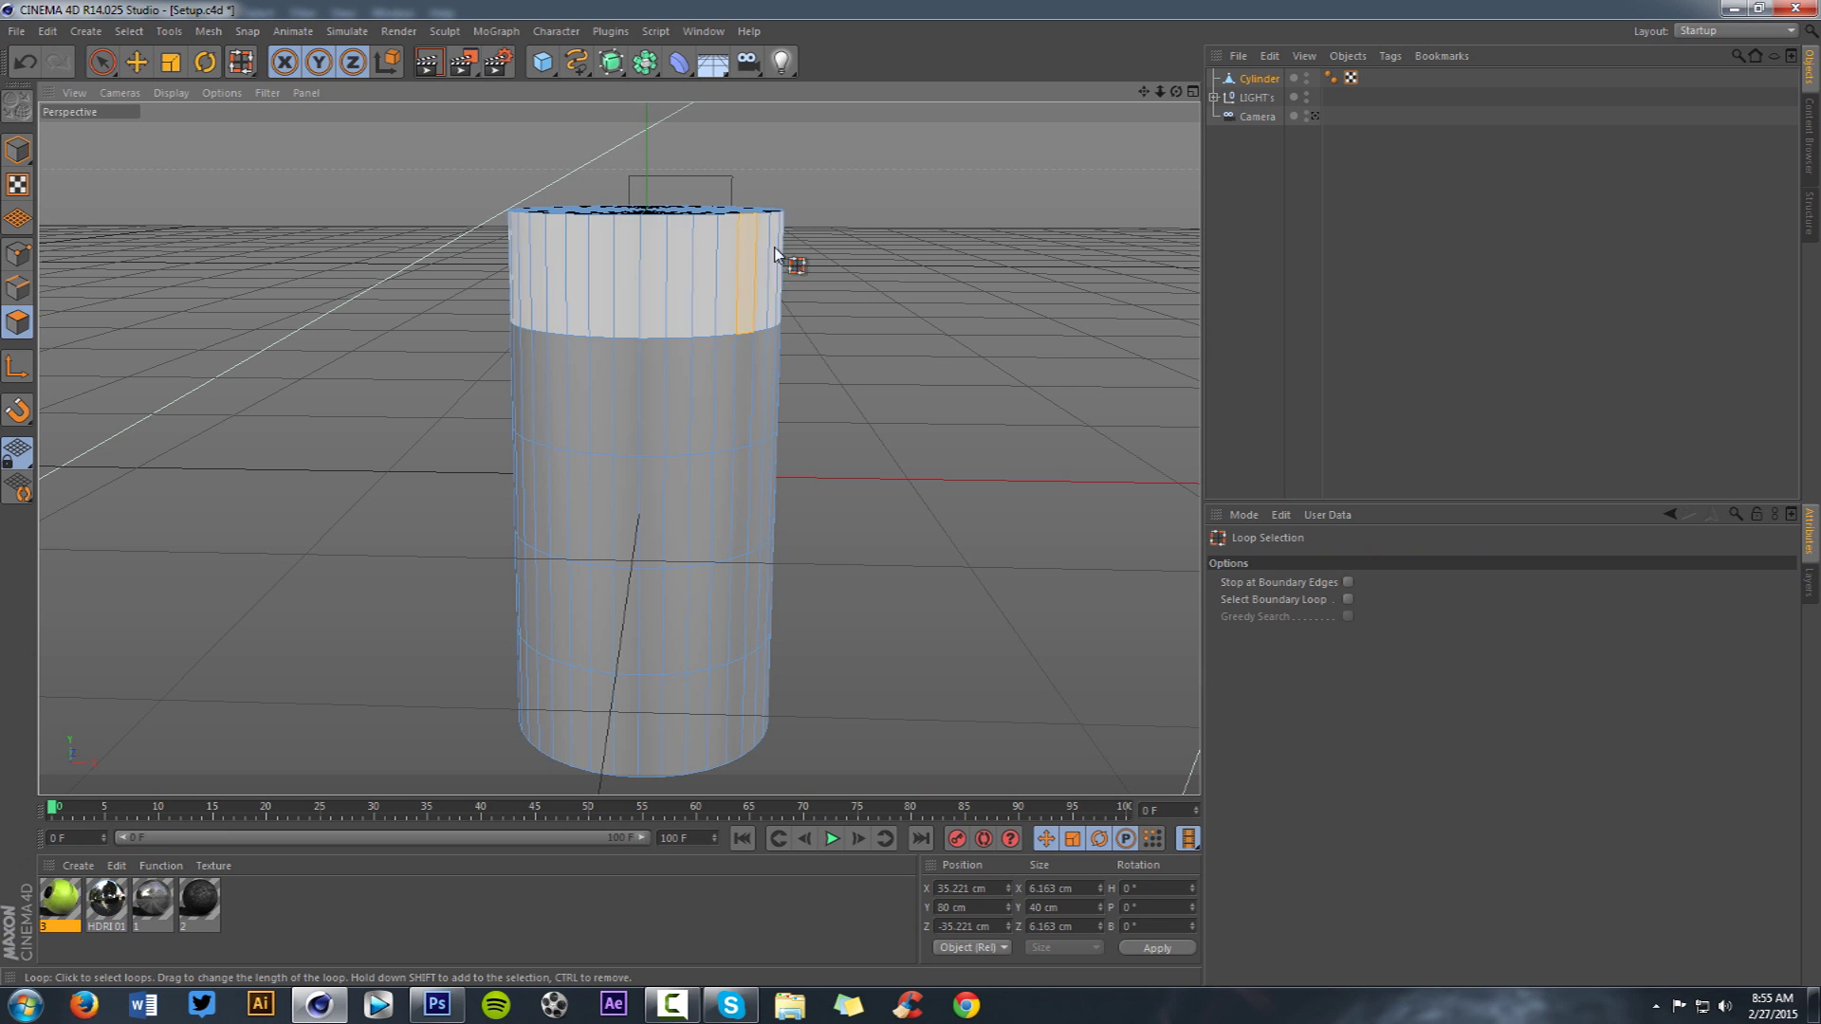
left_click(656, 392)
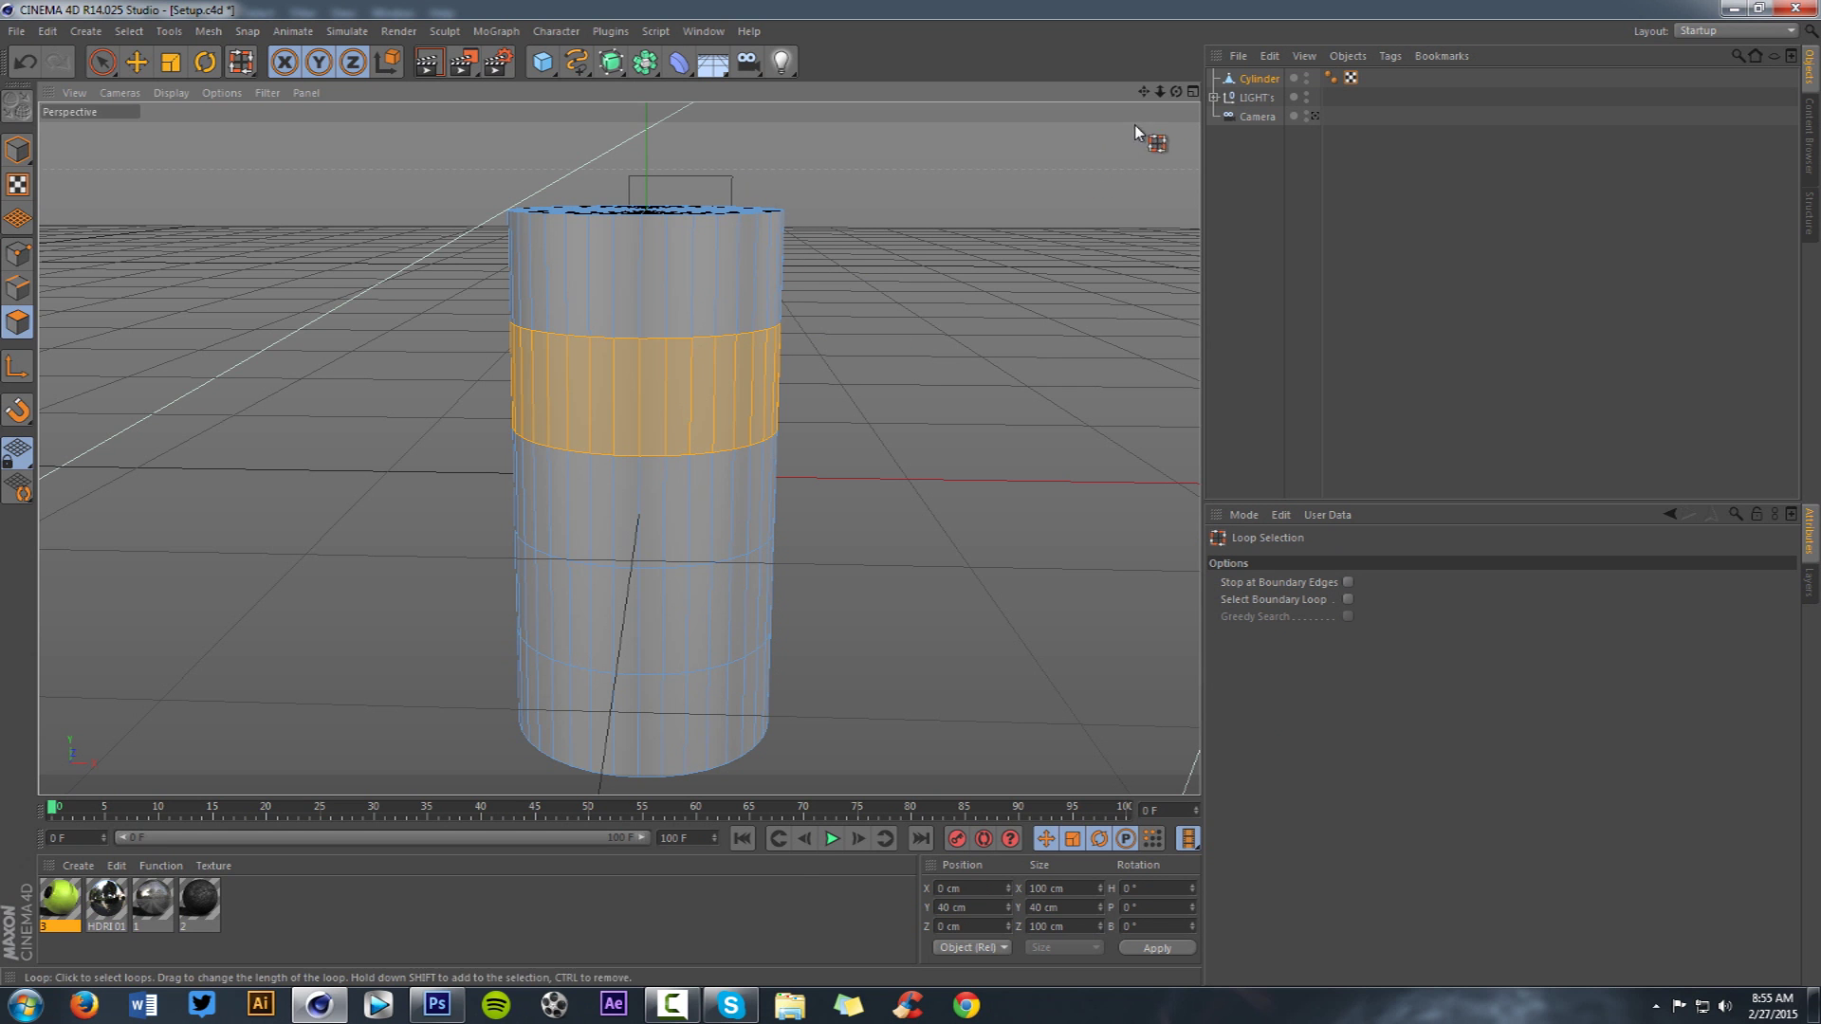
mouse_move(1176, 92)
left_mouse_down()
mouse_move(957, 71)
mouse_move(958, 171)
mouse_move(1062, 163)
mouse_move(1179, 95)
left_mouse_up()
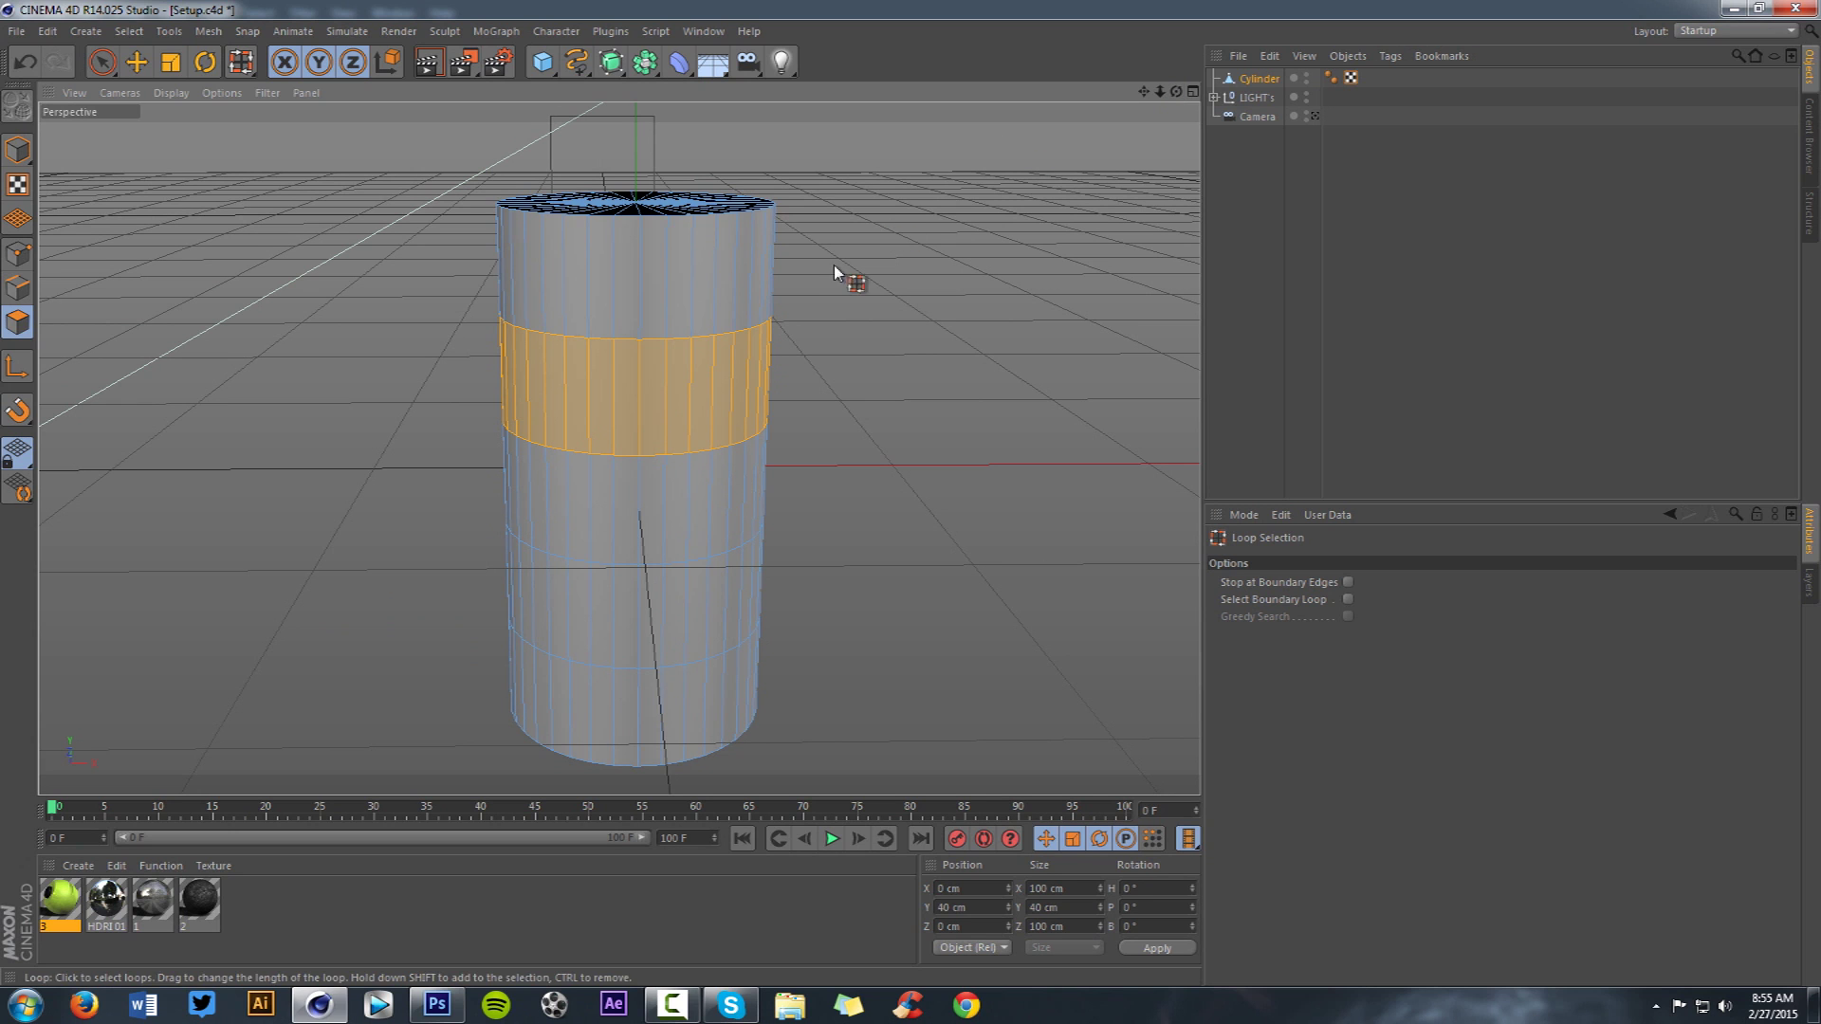
left_click(136, 62)
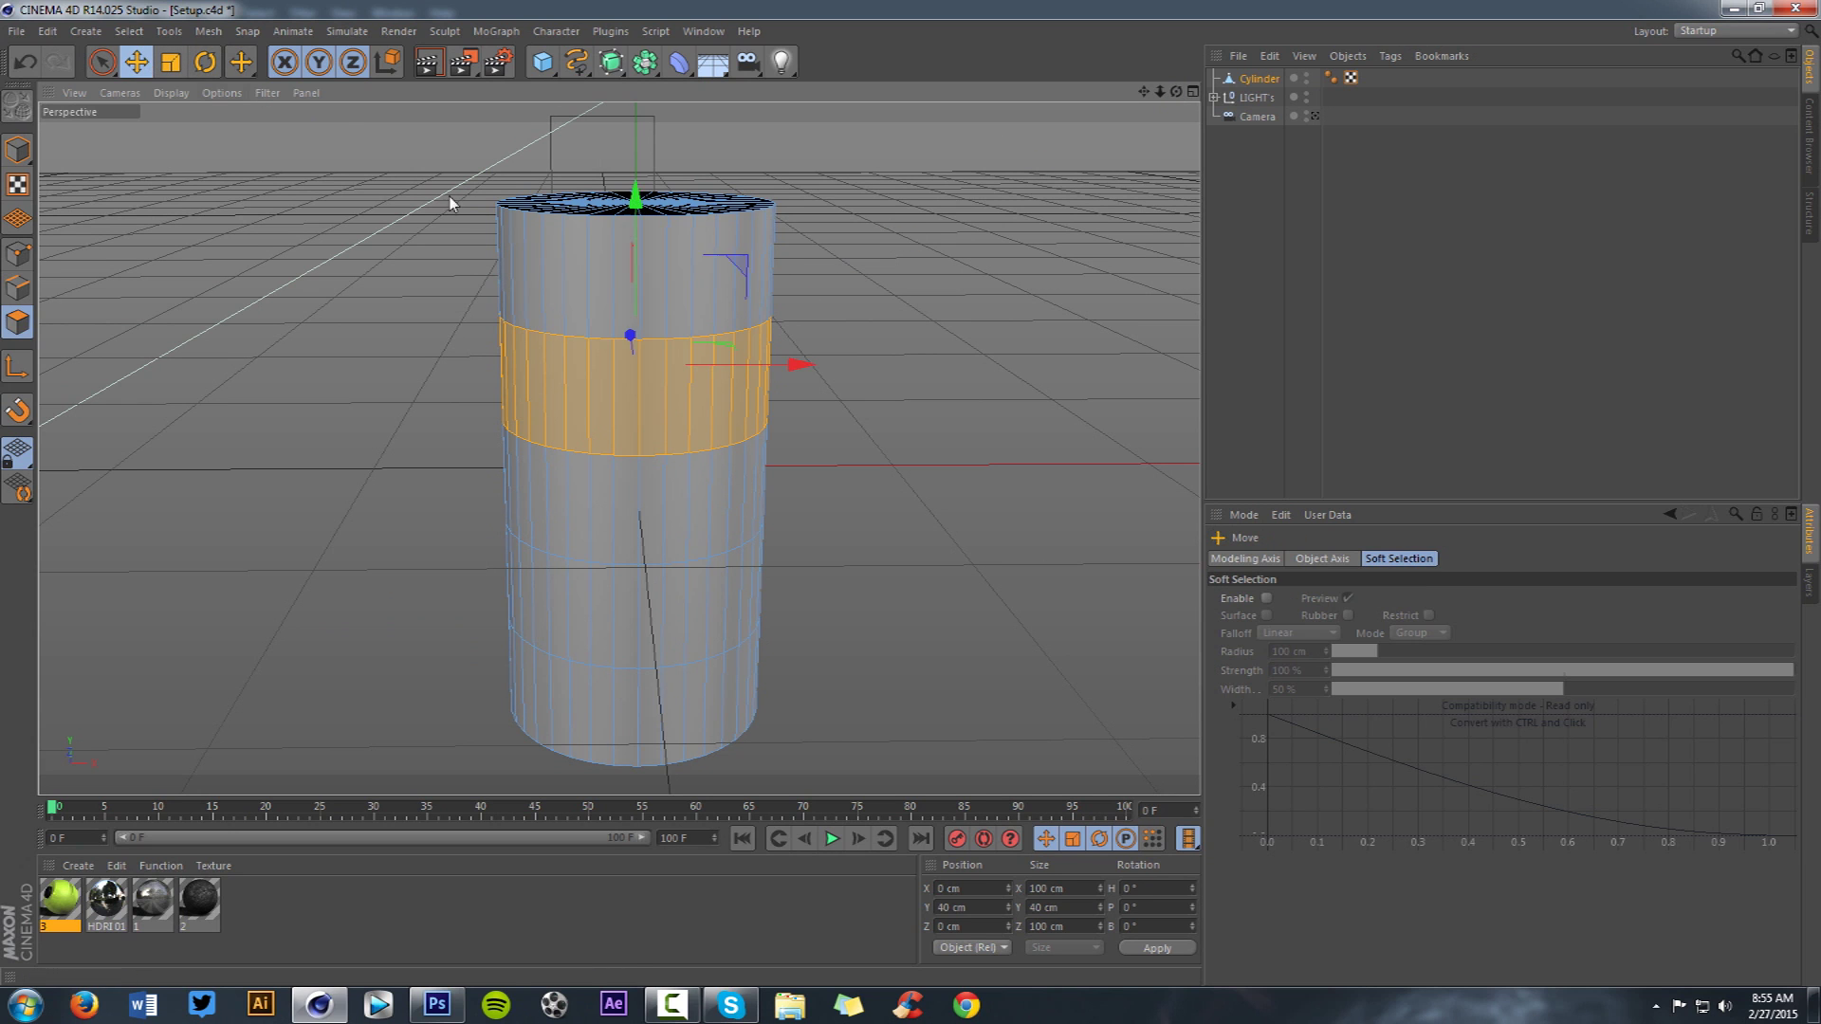
- Use Loop Selection to select the topmost polygon band around the cylinder's side
left_click(687, 296)
key("u")
key("l")
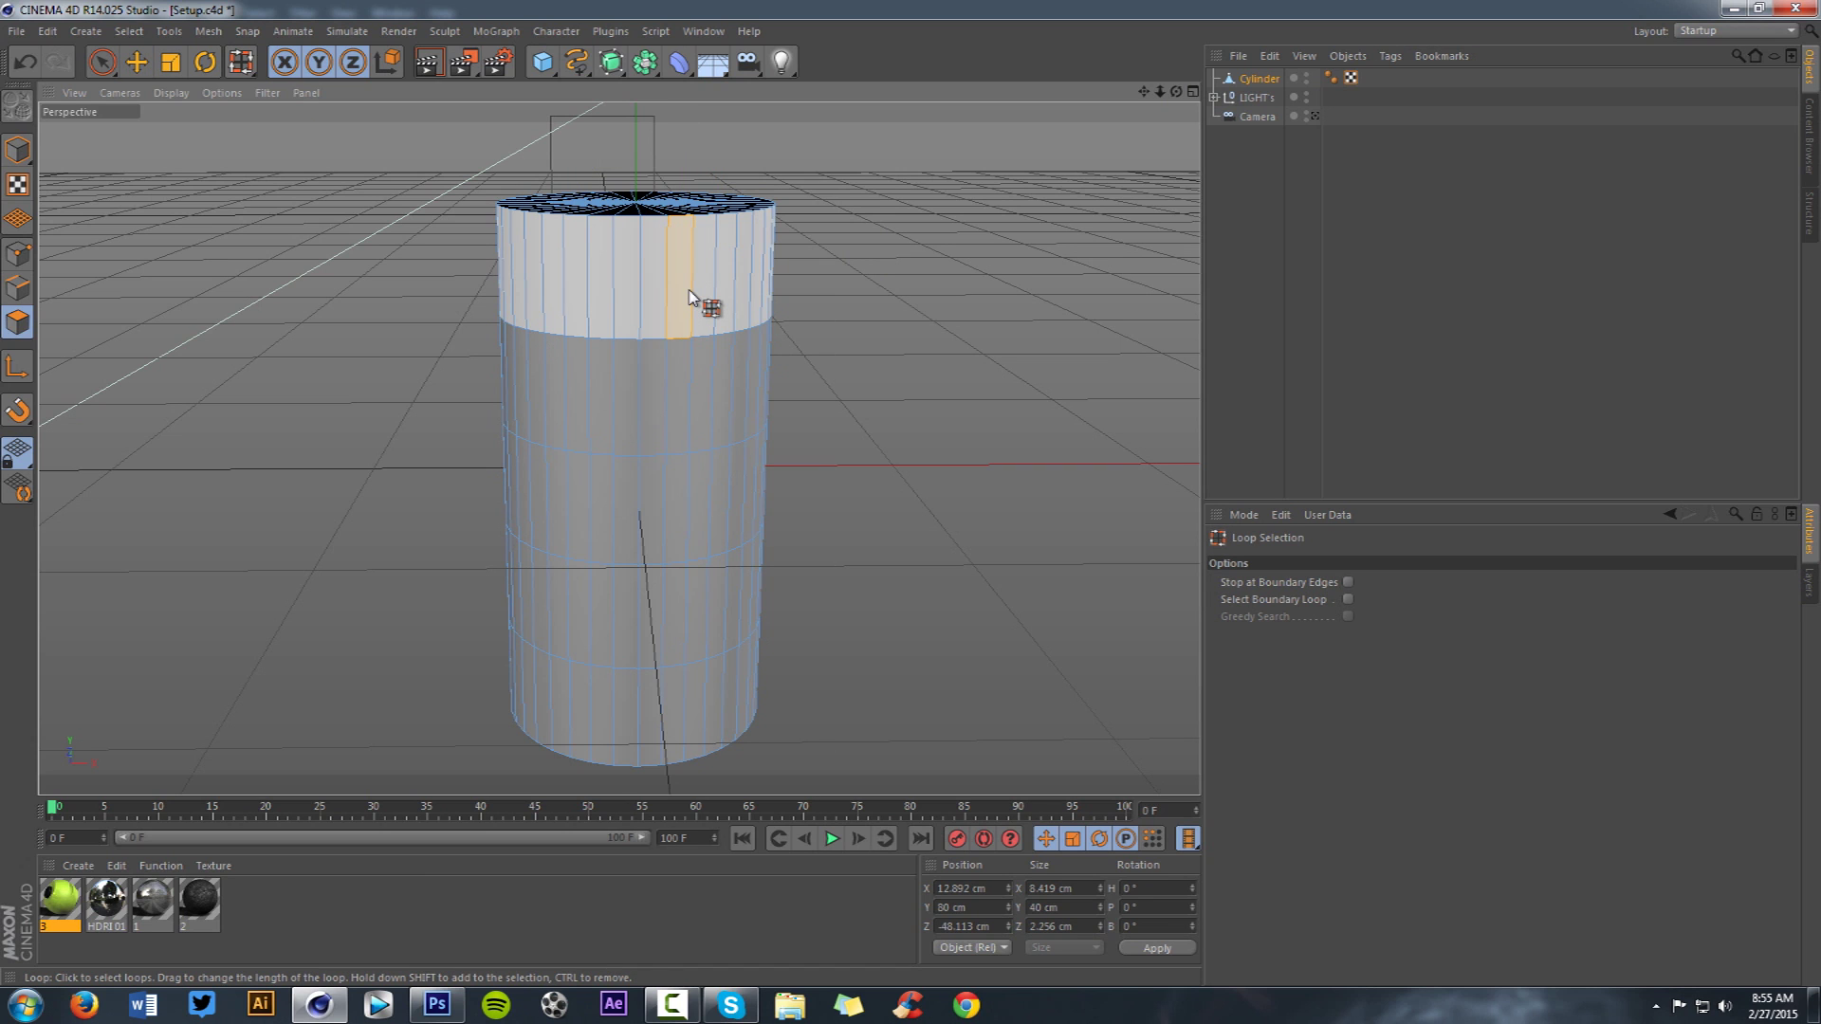
left_click(693, 291)
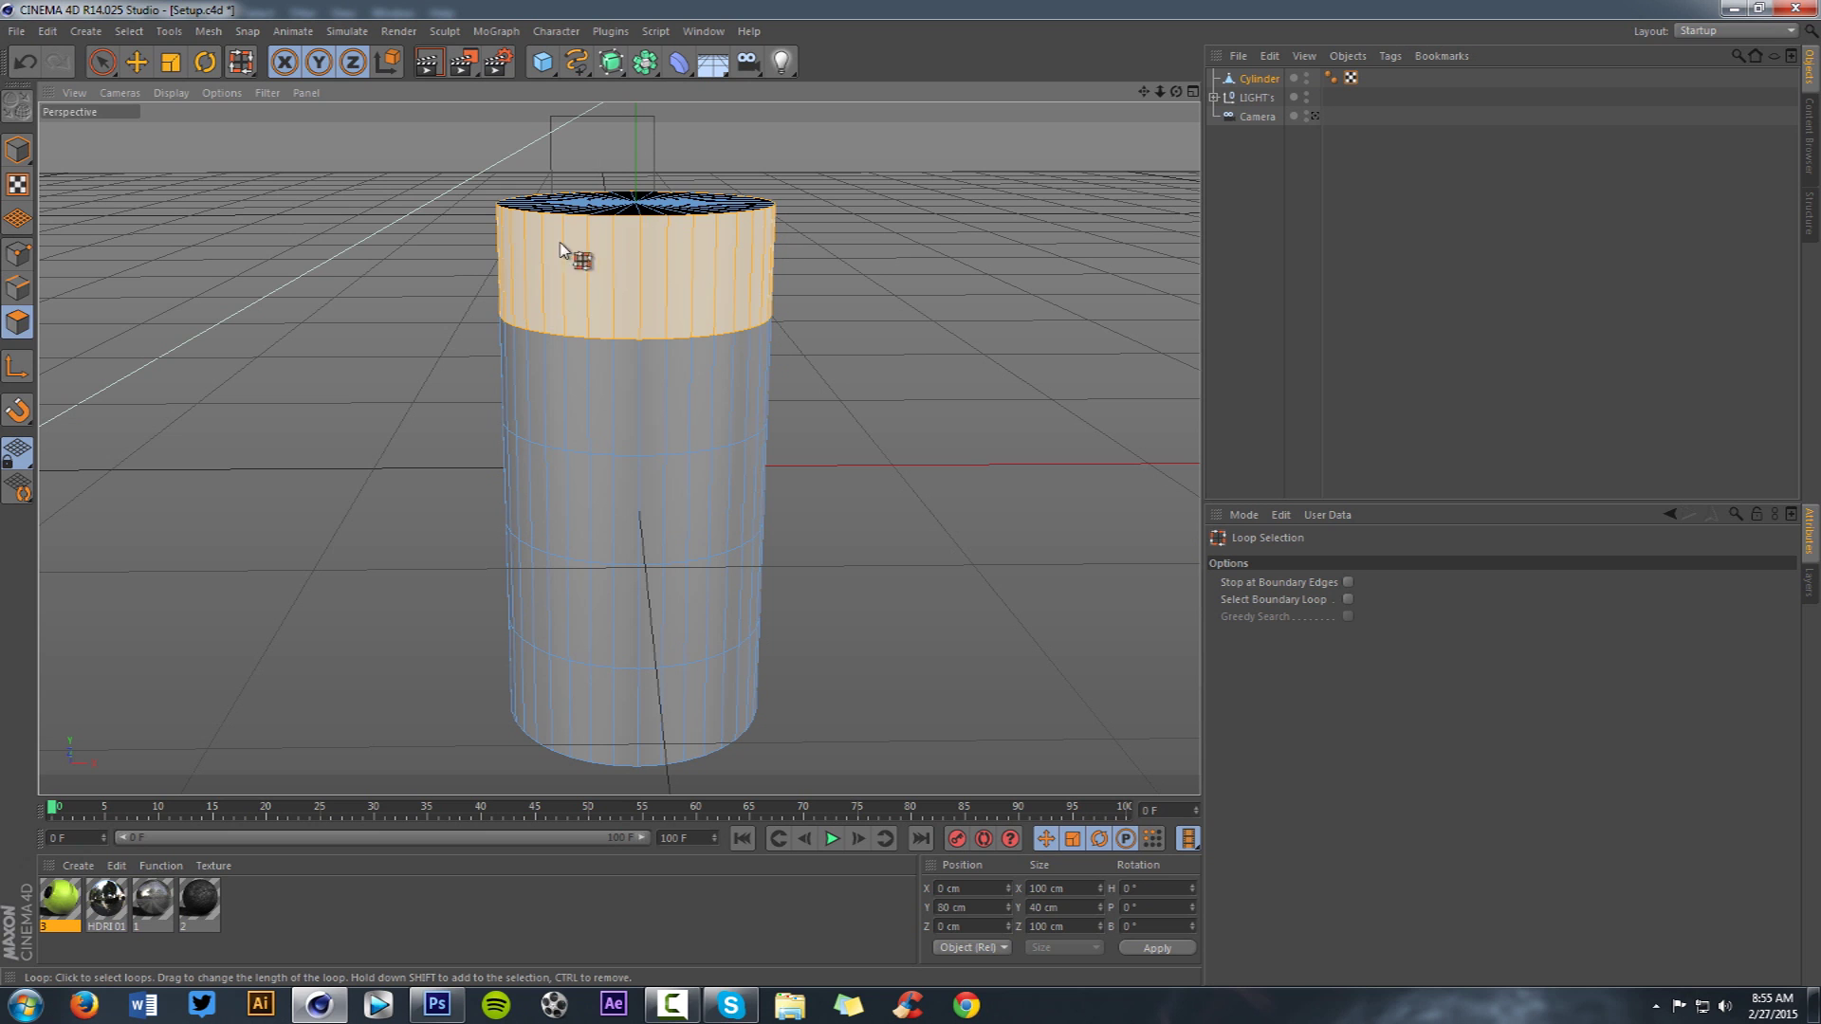
- Try a Bevel of about 7.8 cm on the selected top band, and undo it
right_click(925, 189)
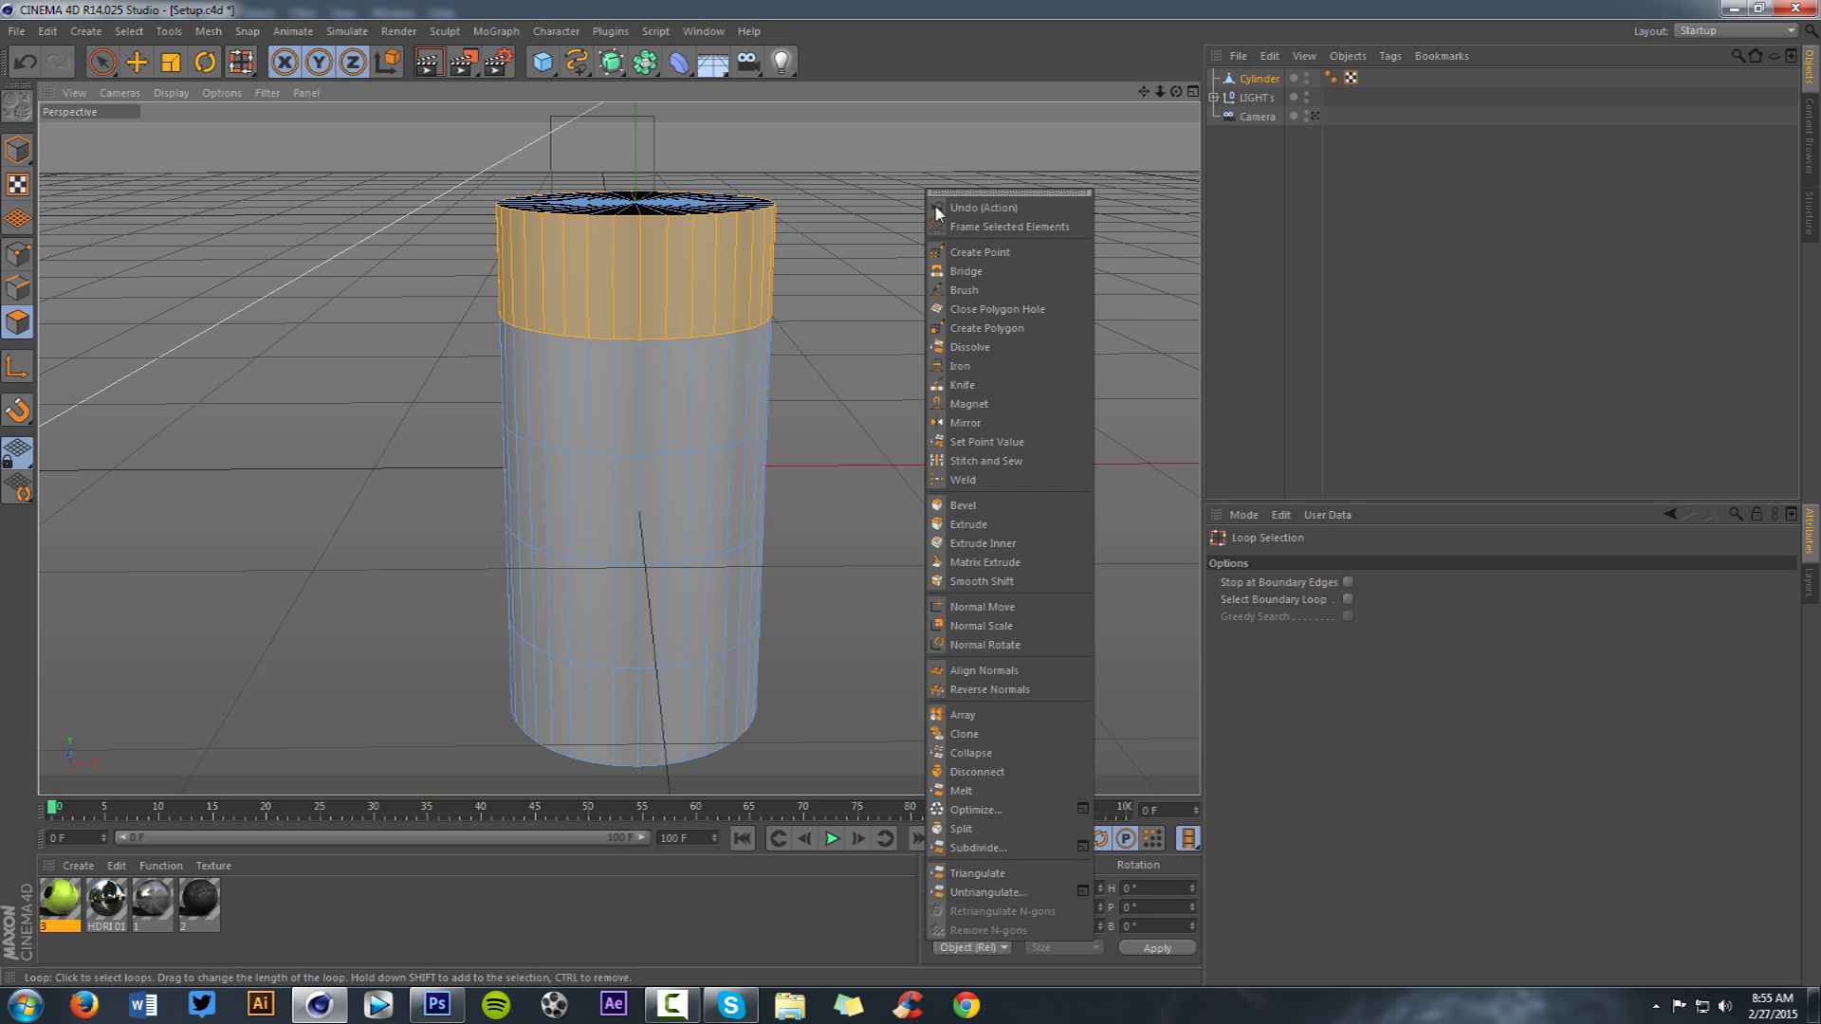
left_click(969, 512)
left_click_drag(969, 512, 1024, 512)
left_click_drag(907, 469, 925, 468)
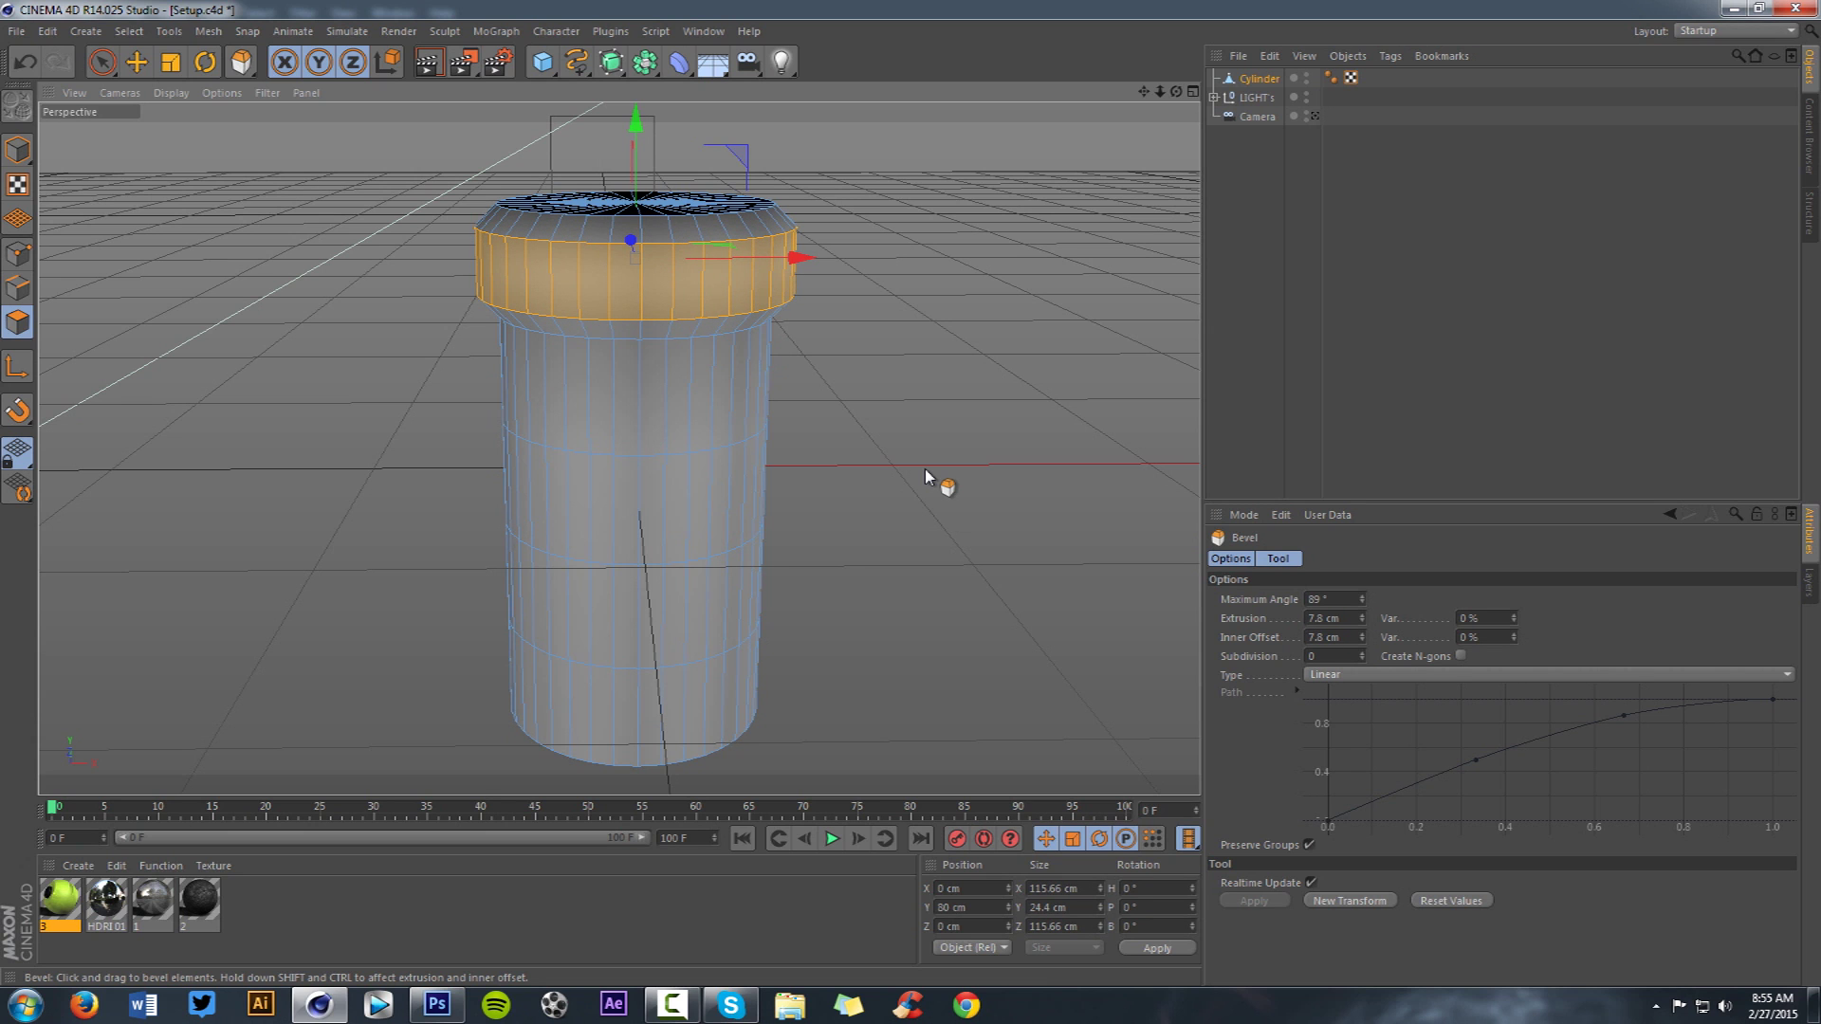
key("ctrl+z")
- Try an Extrude of about 25.6 cm on the selected top band, and undo it
right_click(925, 469)
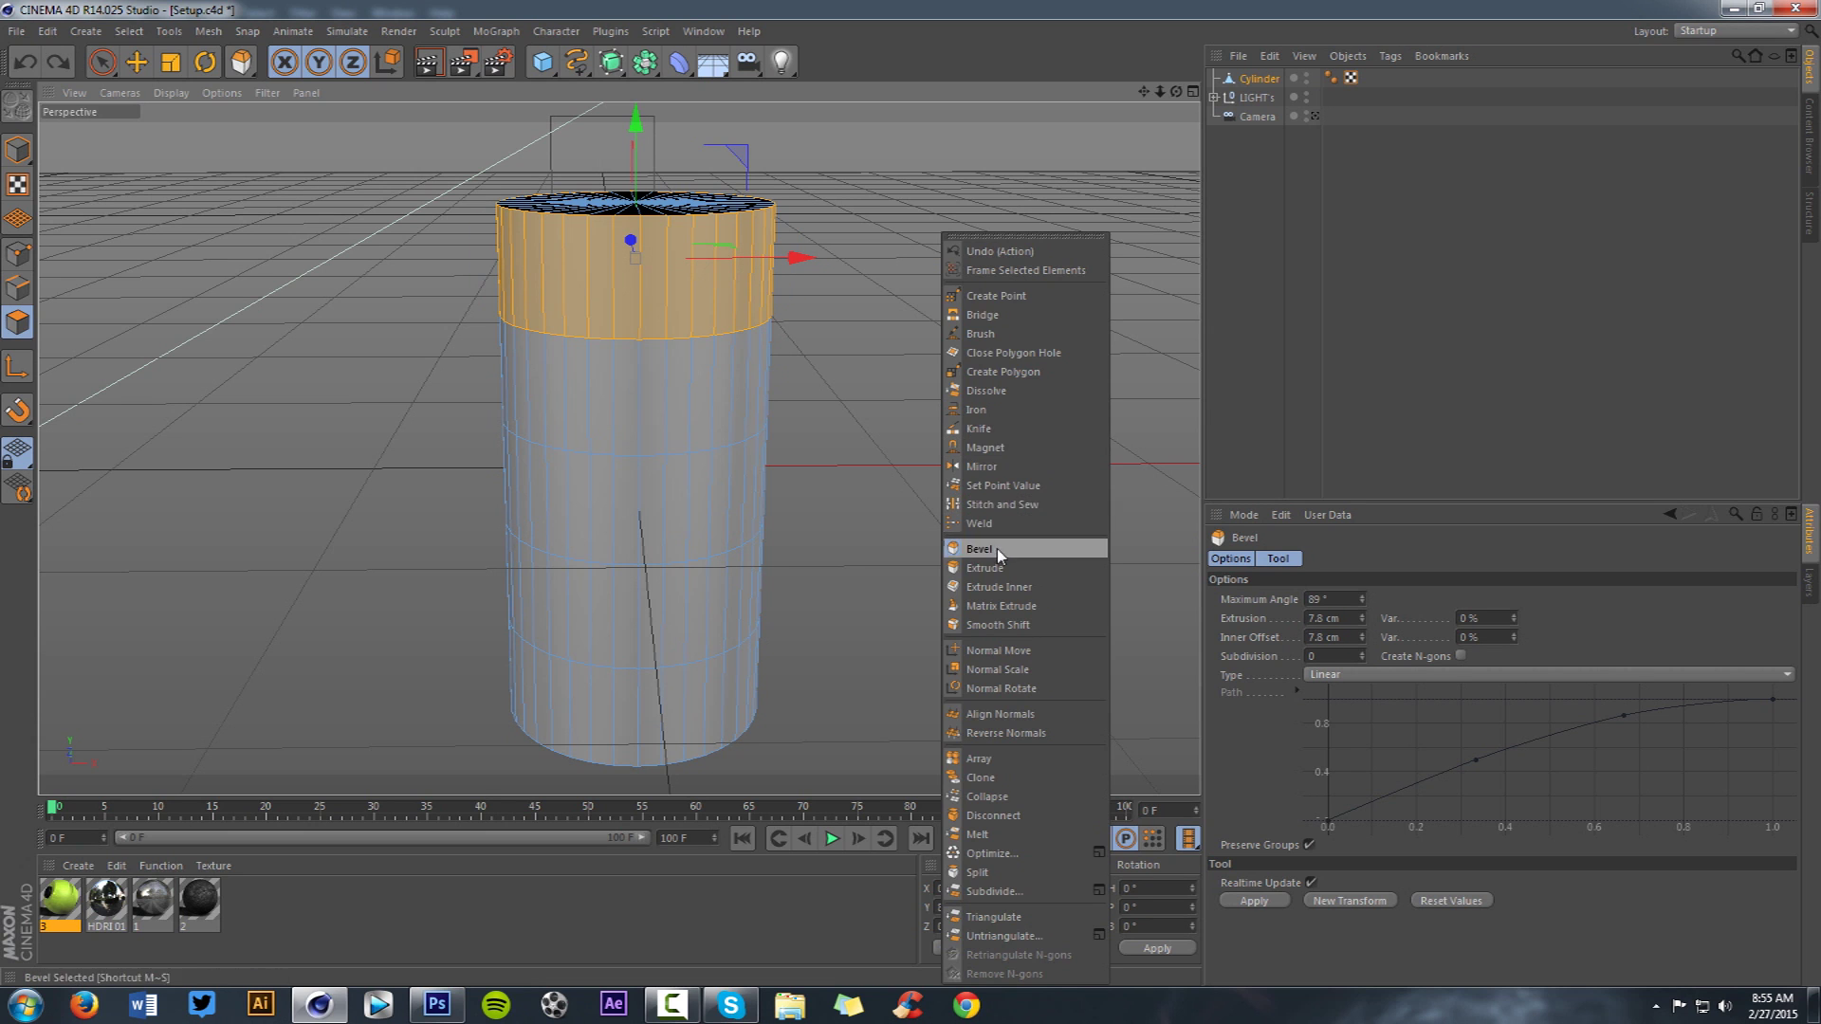
left_click(996, 572)
left_click_drag(995, 572, 1040, 572)
left_click_drag(944, 512, 927, 512)
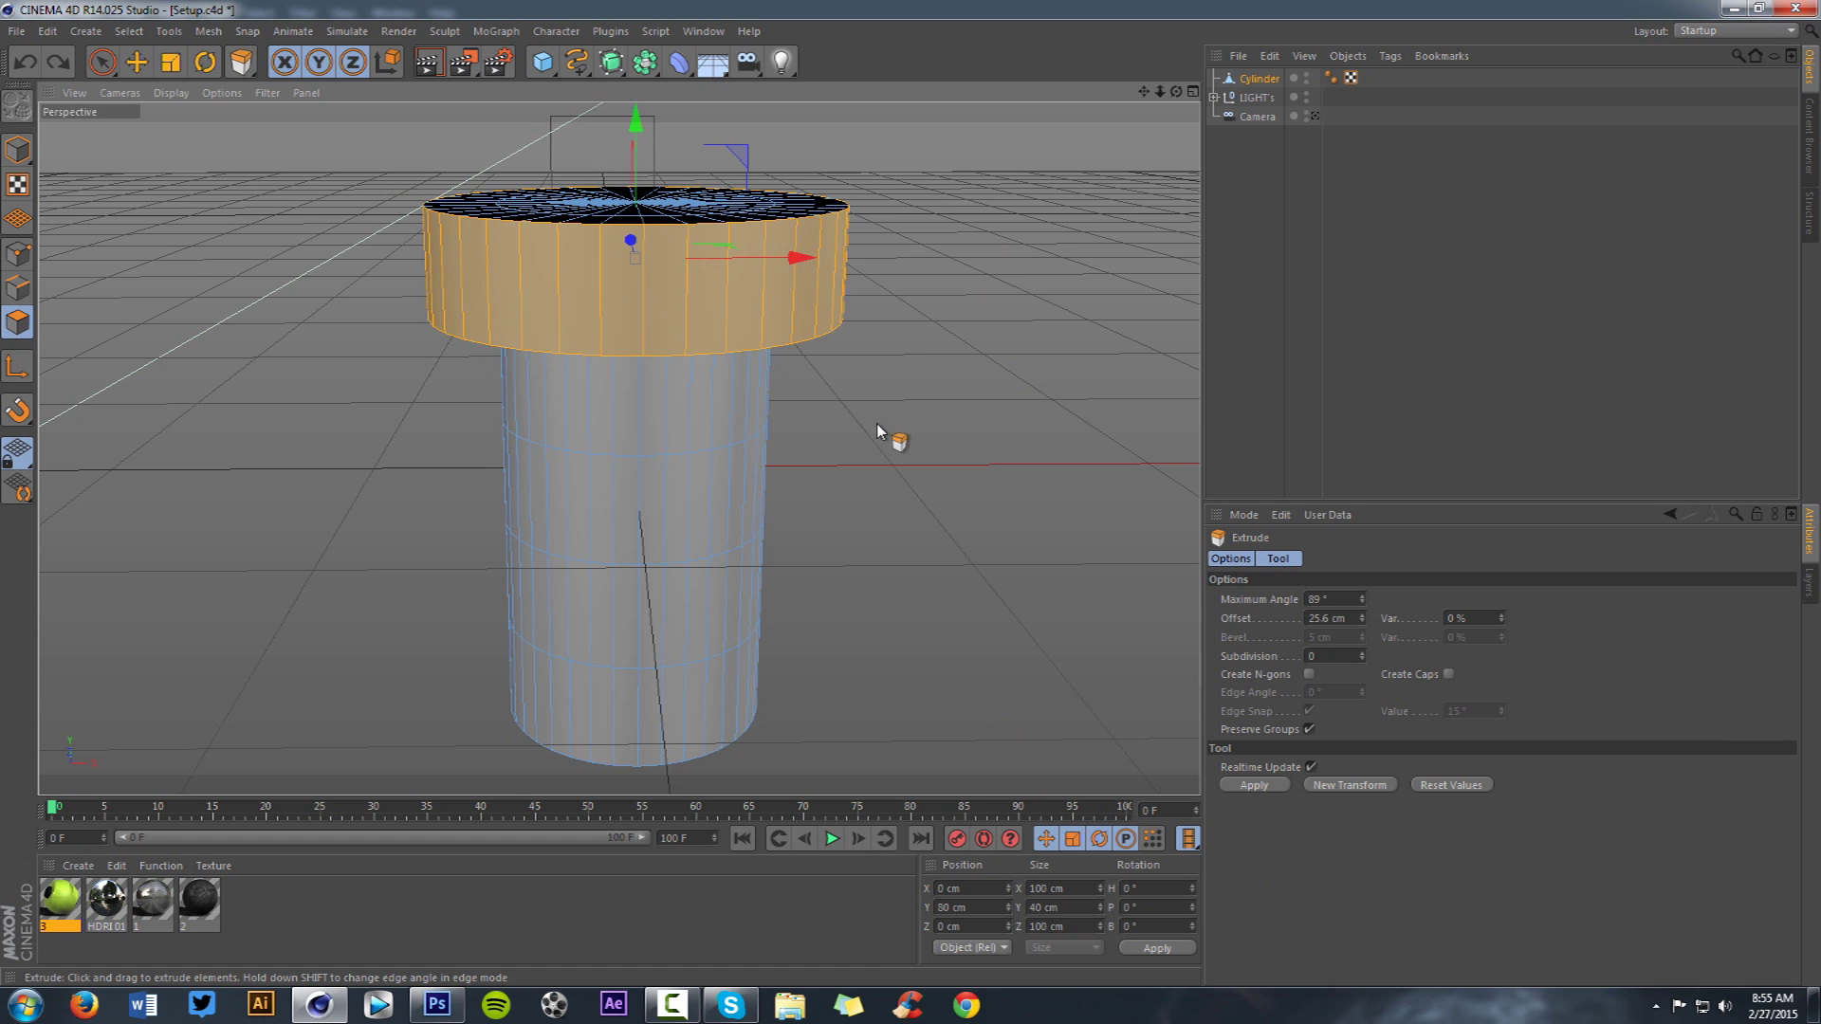
key("ctrl+z")
- Inset the selected top band twice with Extrude Inner, by about 11.3 cm and about 5.8 cm
right_click(866, 375)
left_click(900, 587)
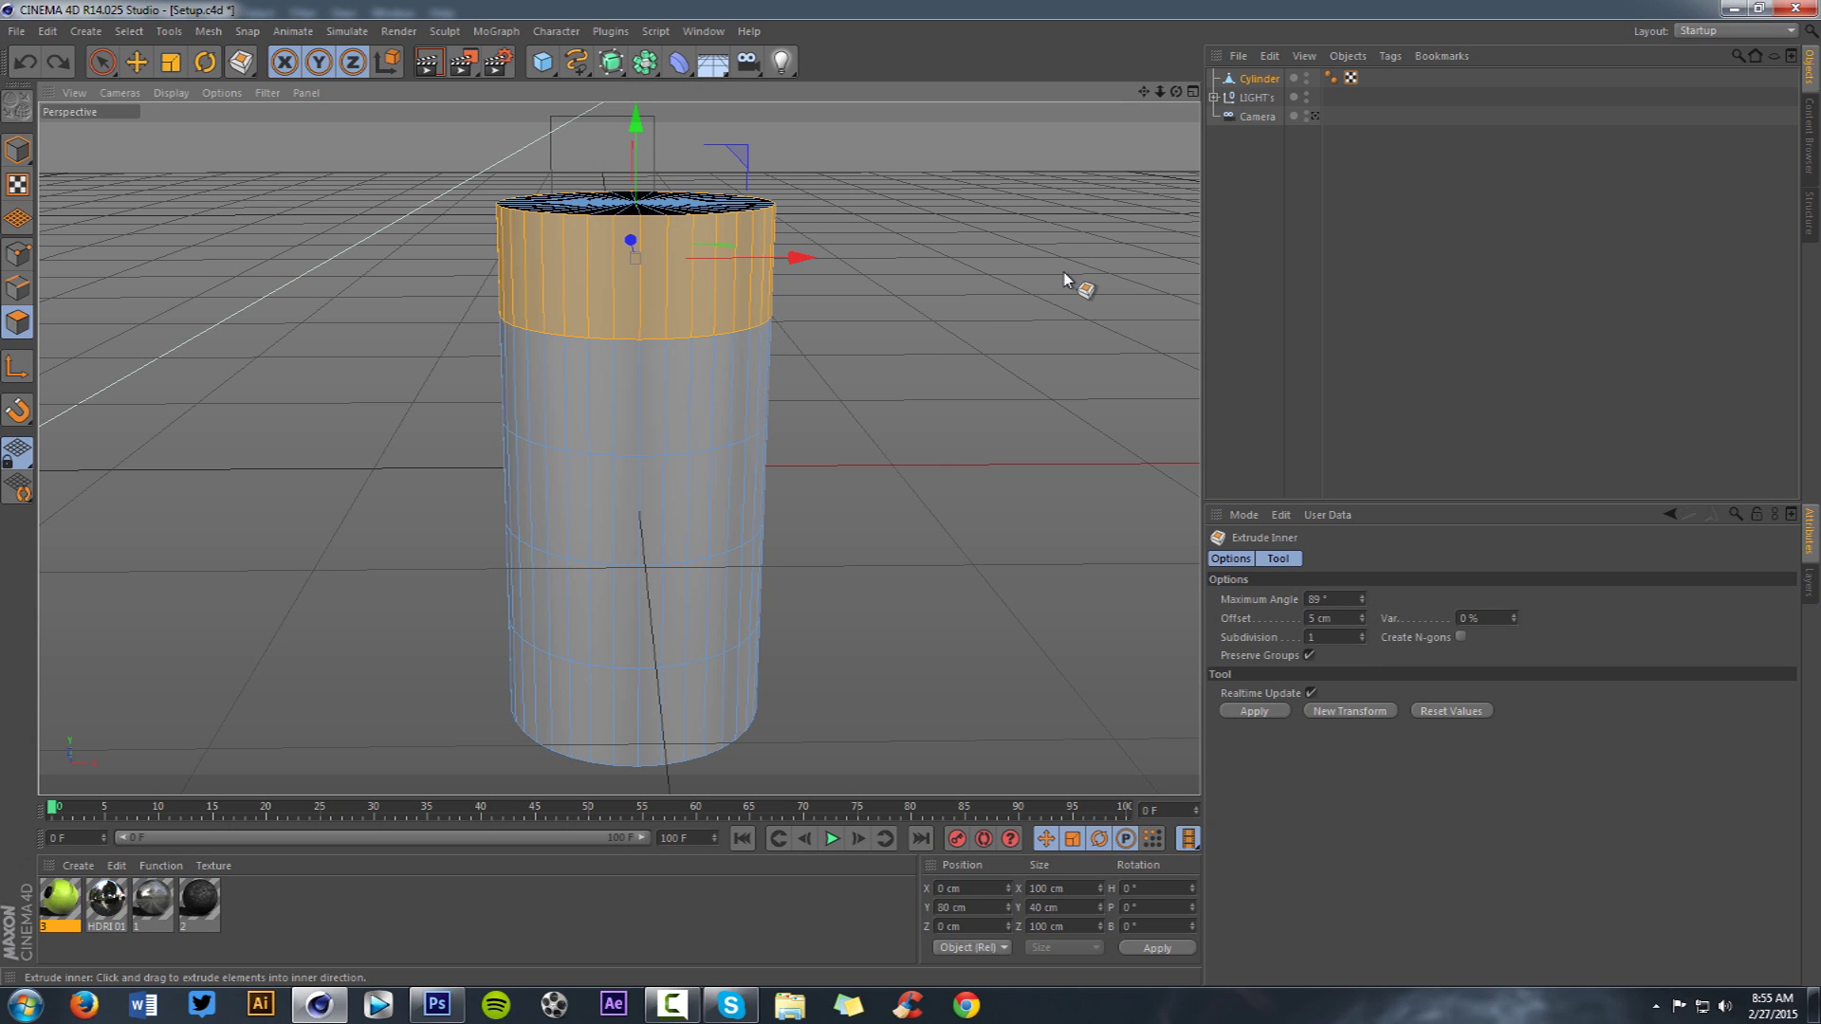
left_click_drag(1069, 285, 1124, 284)
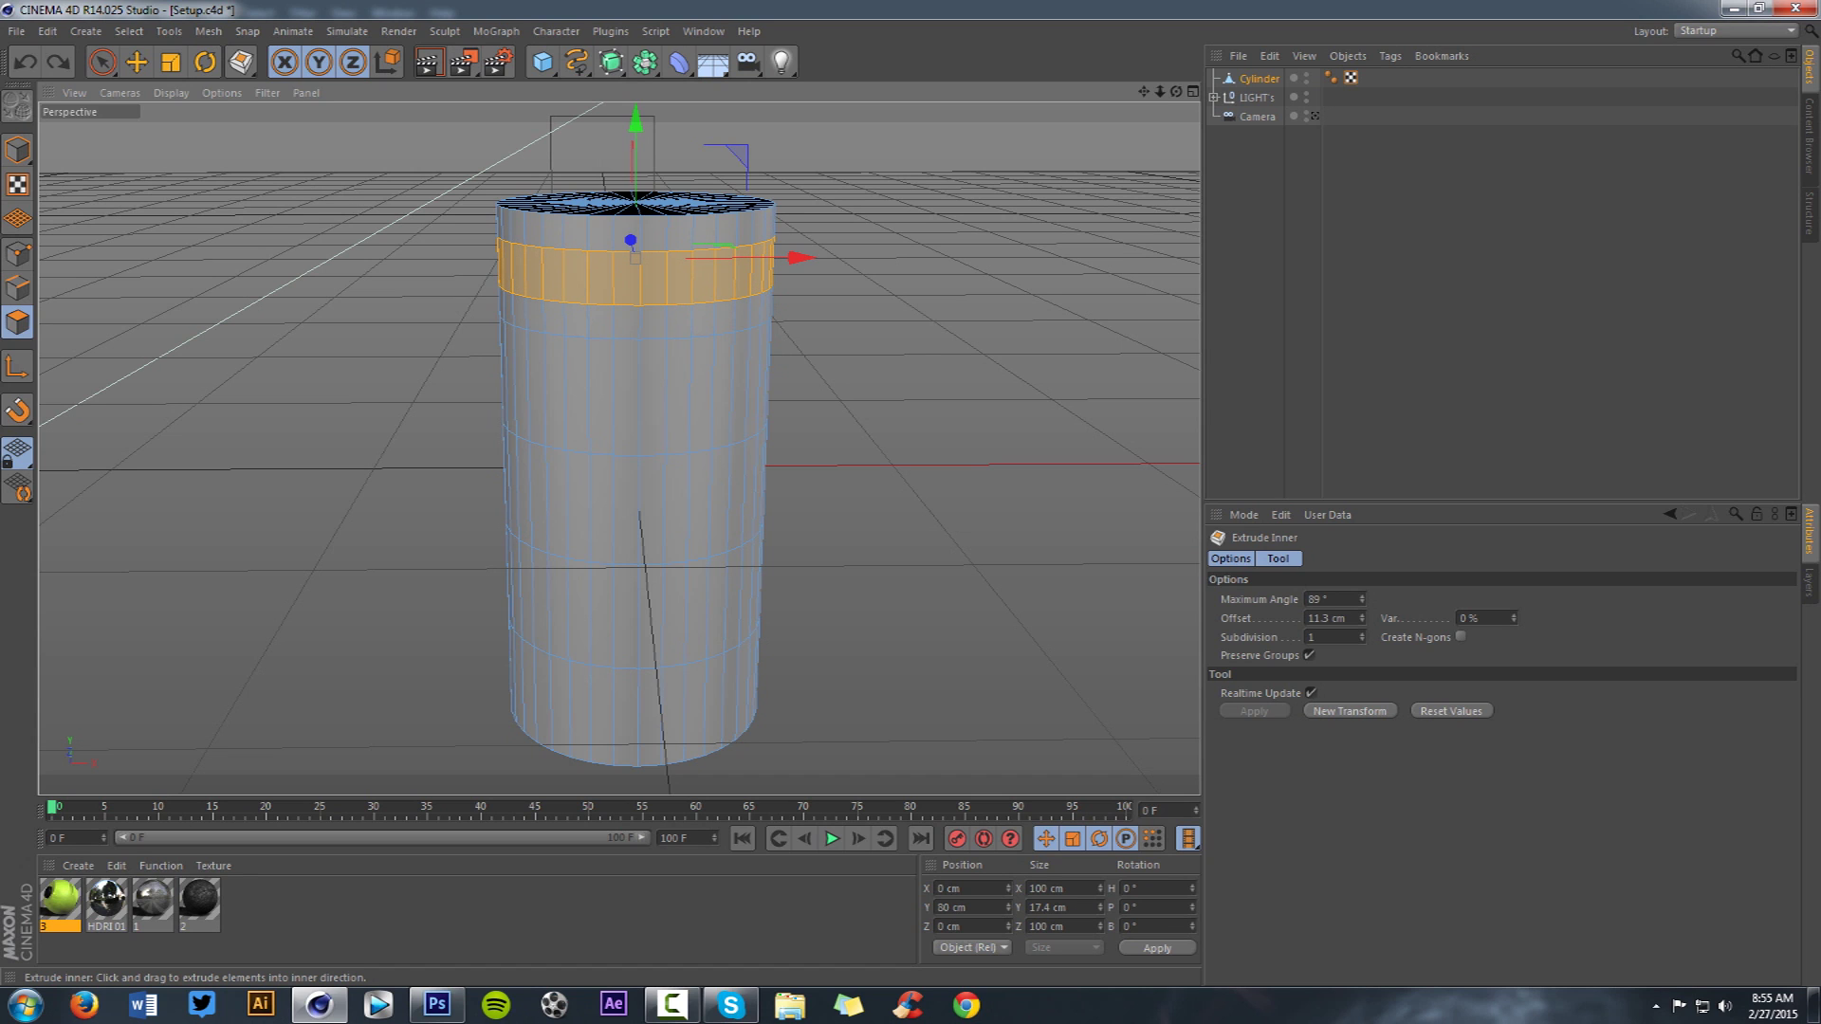
left_click_drag(1129, 284, 1018, 285)
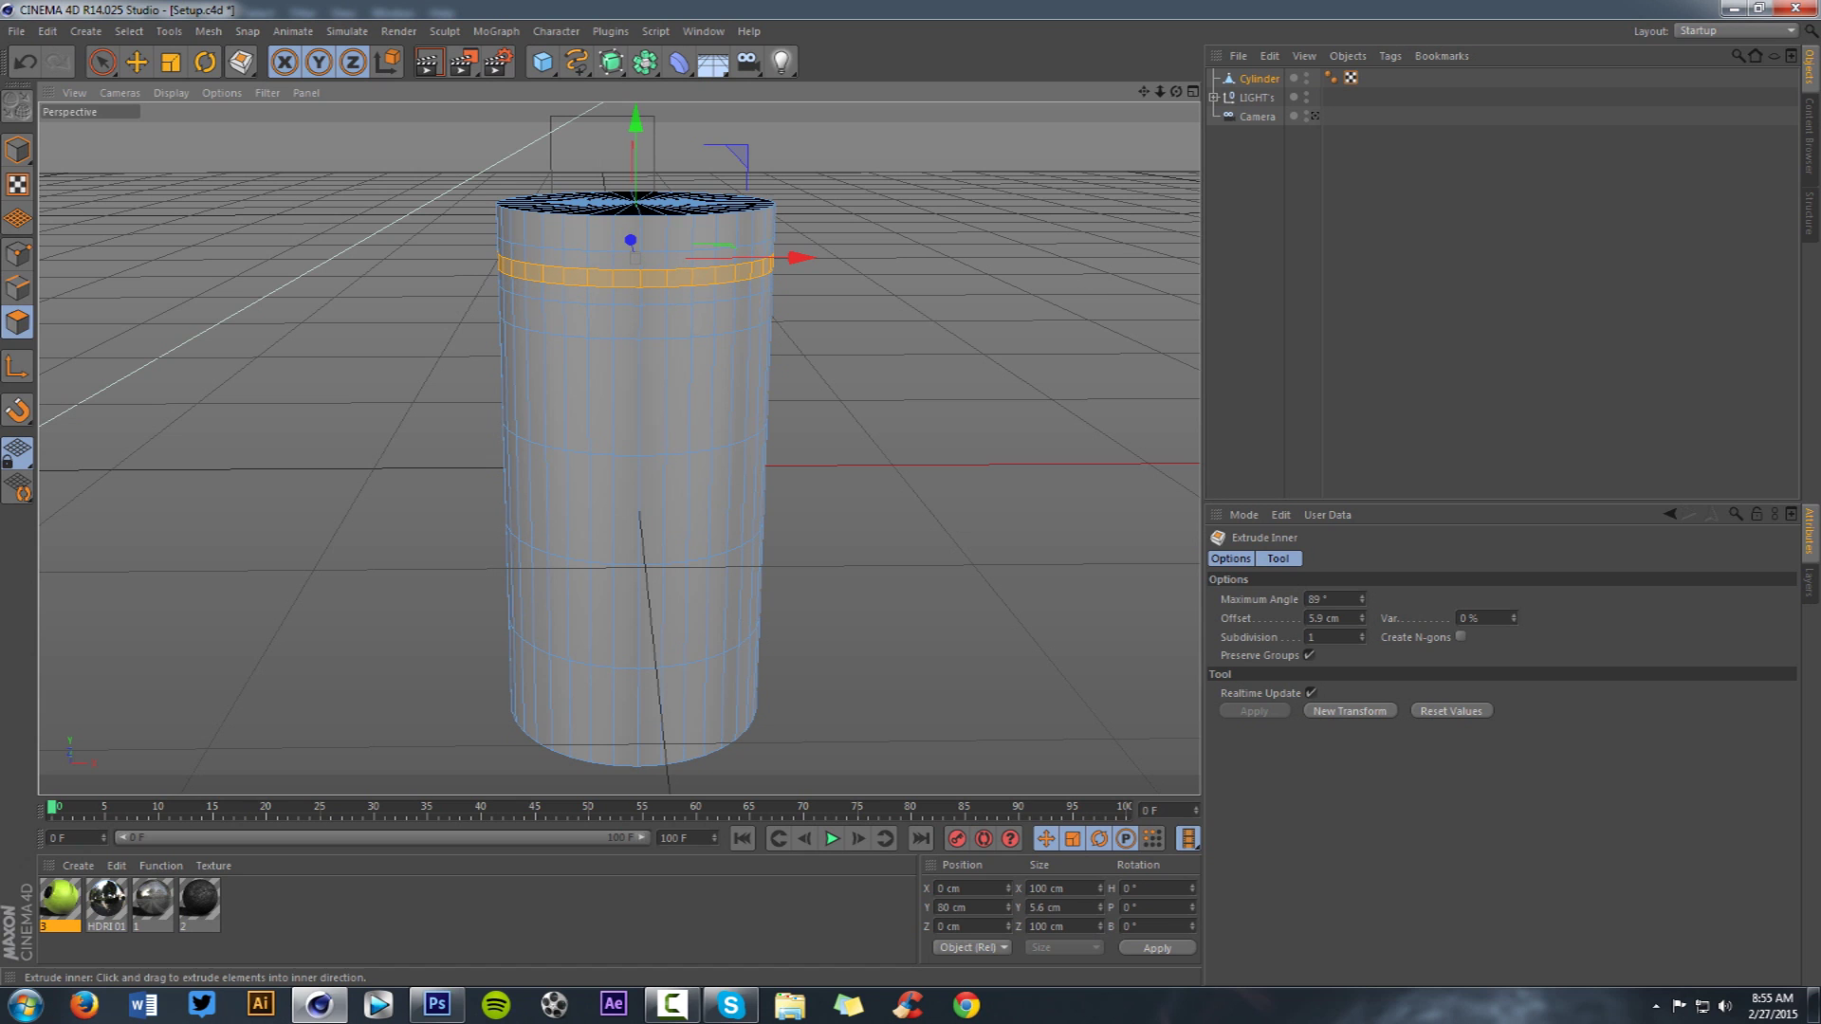
- Loop-select the two narrow polygon bands directly above and below the innermost inset band
key("u")
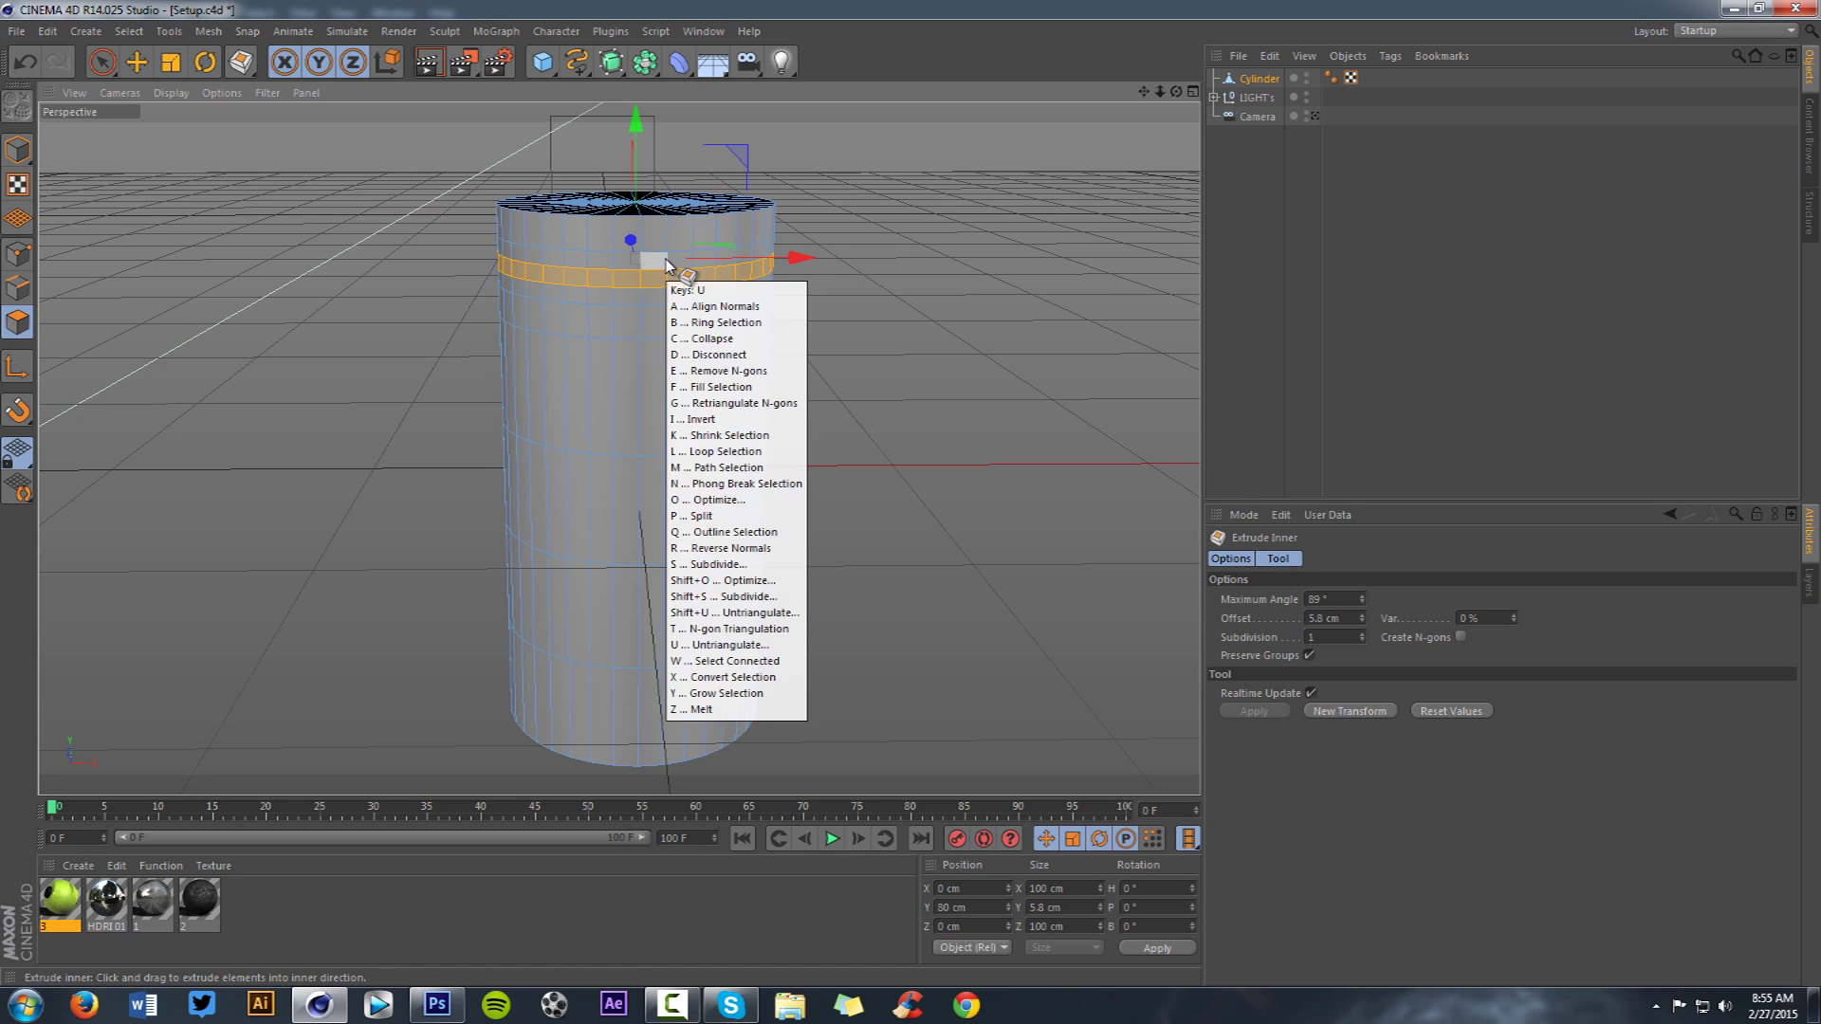
key("l")
left_click(665, 263)
left_click(690, 261)
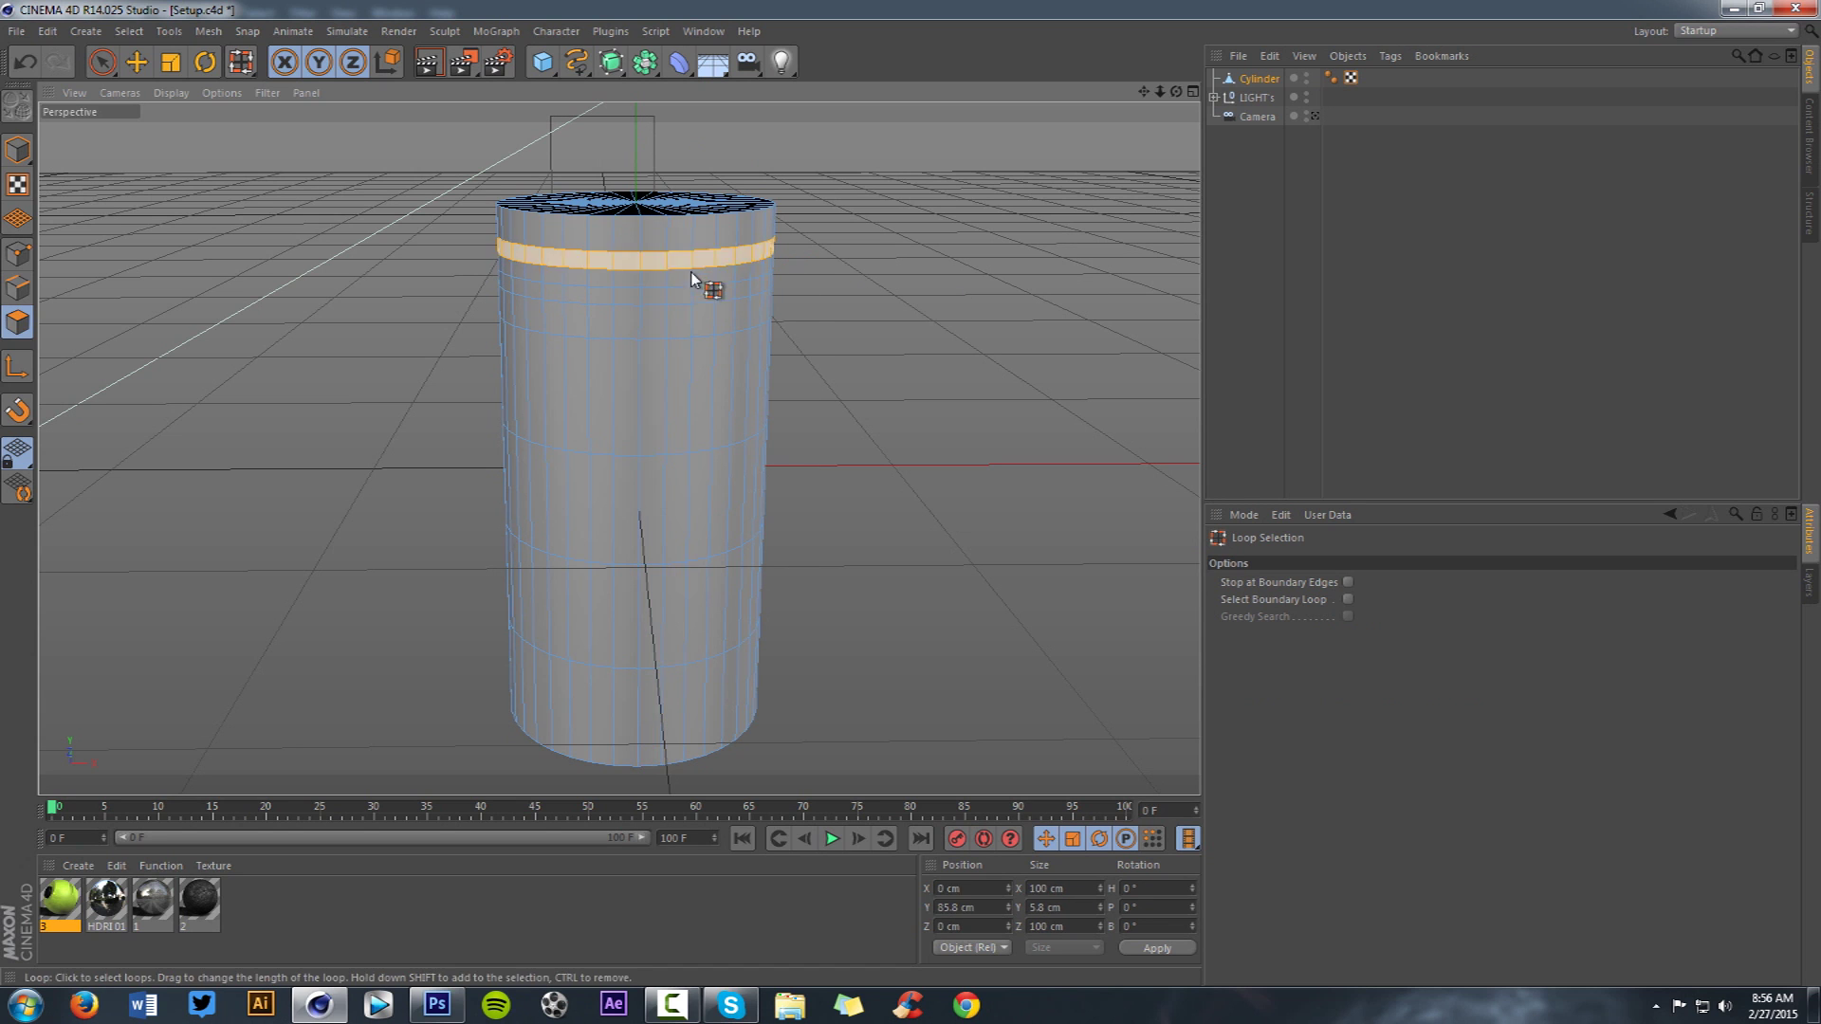
left_click(697, 287, "shift")
- Switch to Photoshop to examine the mechanical details in the finished artwork, and return to Cinema 4D
right_click(920, 279)
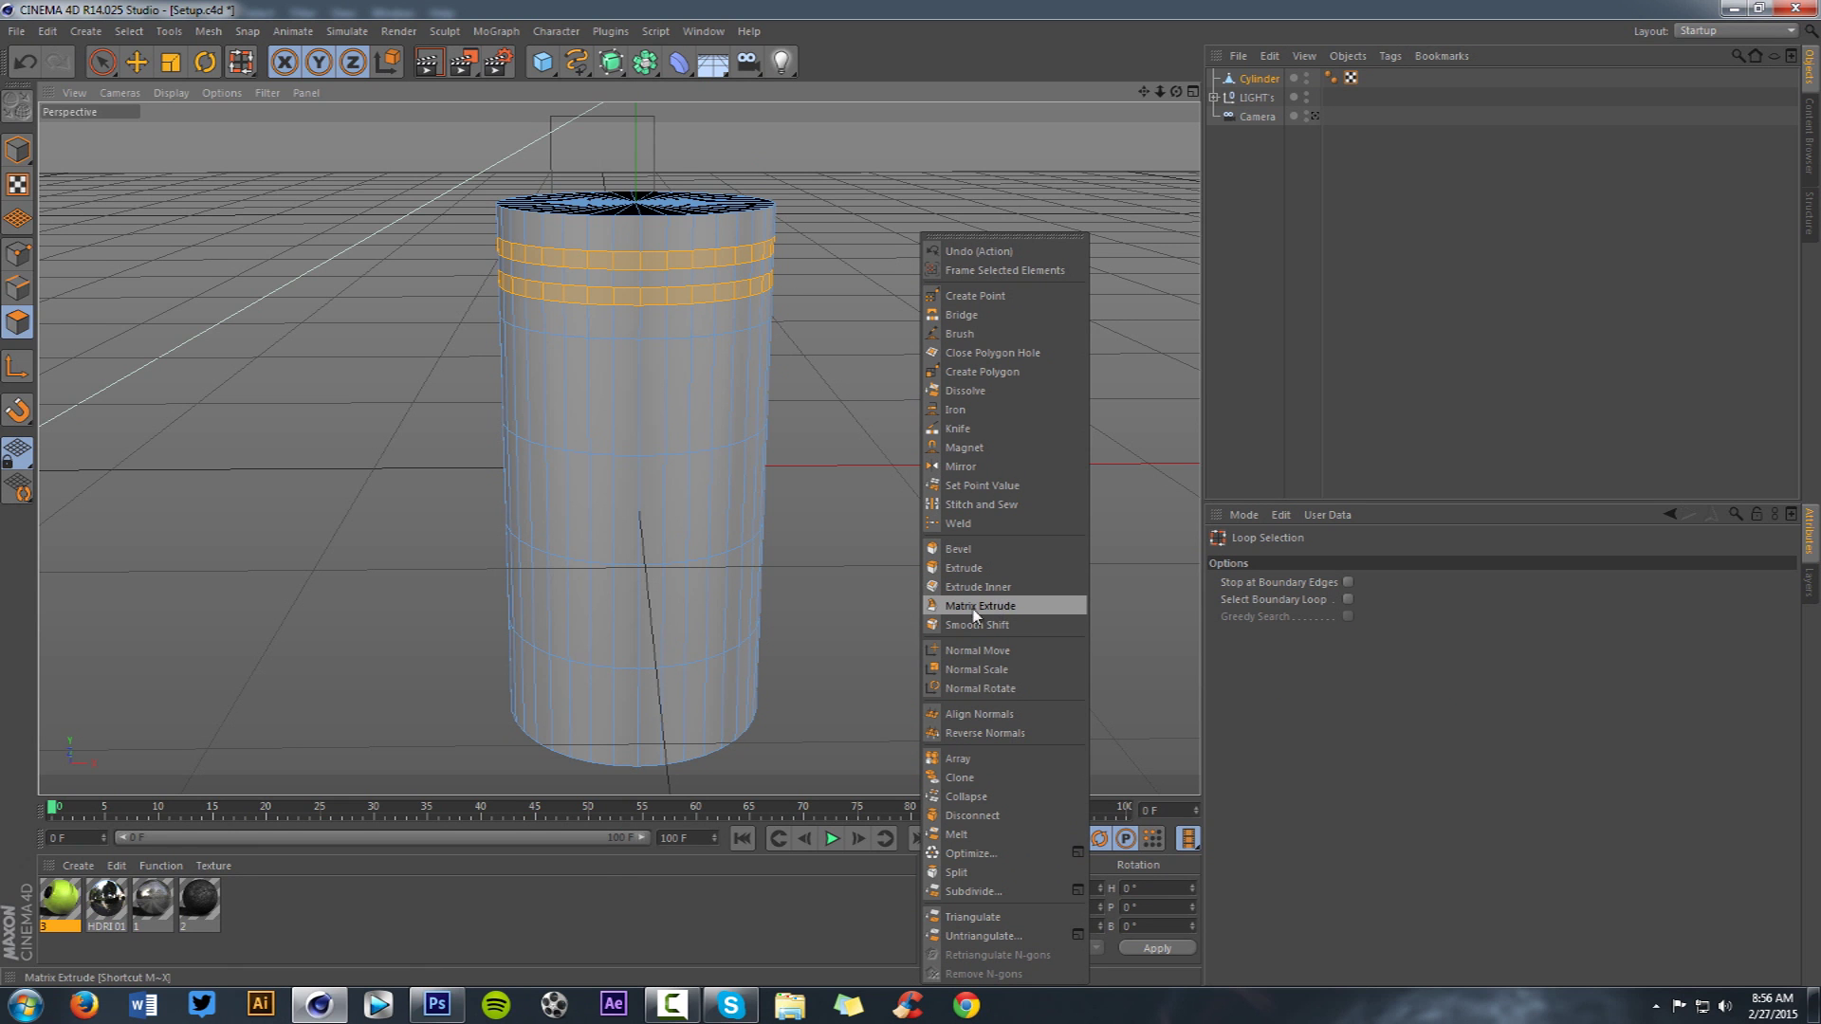
left_click(422, 1004)
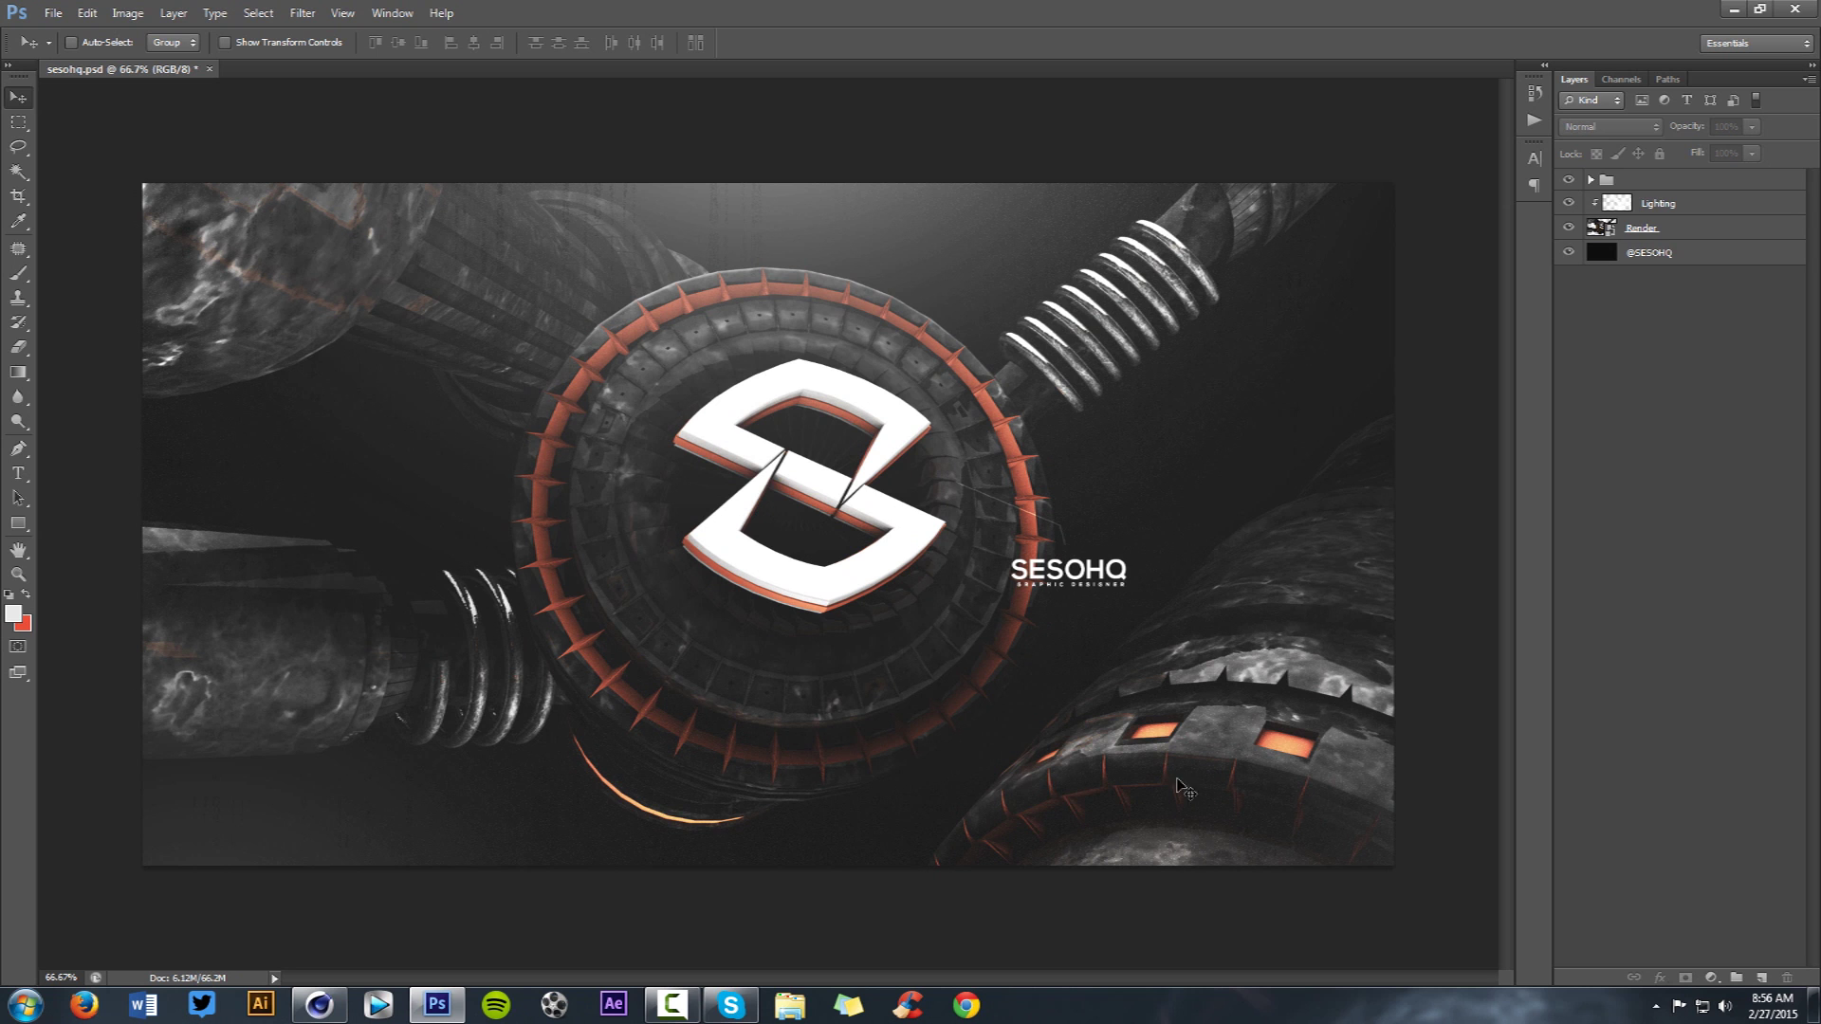
left_click(319, 1004)
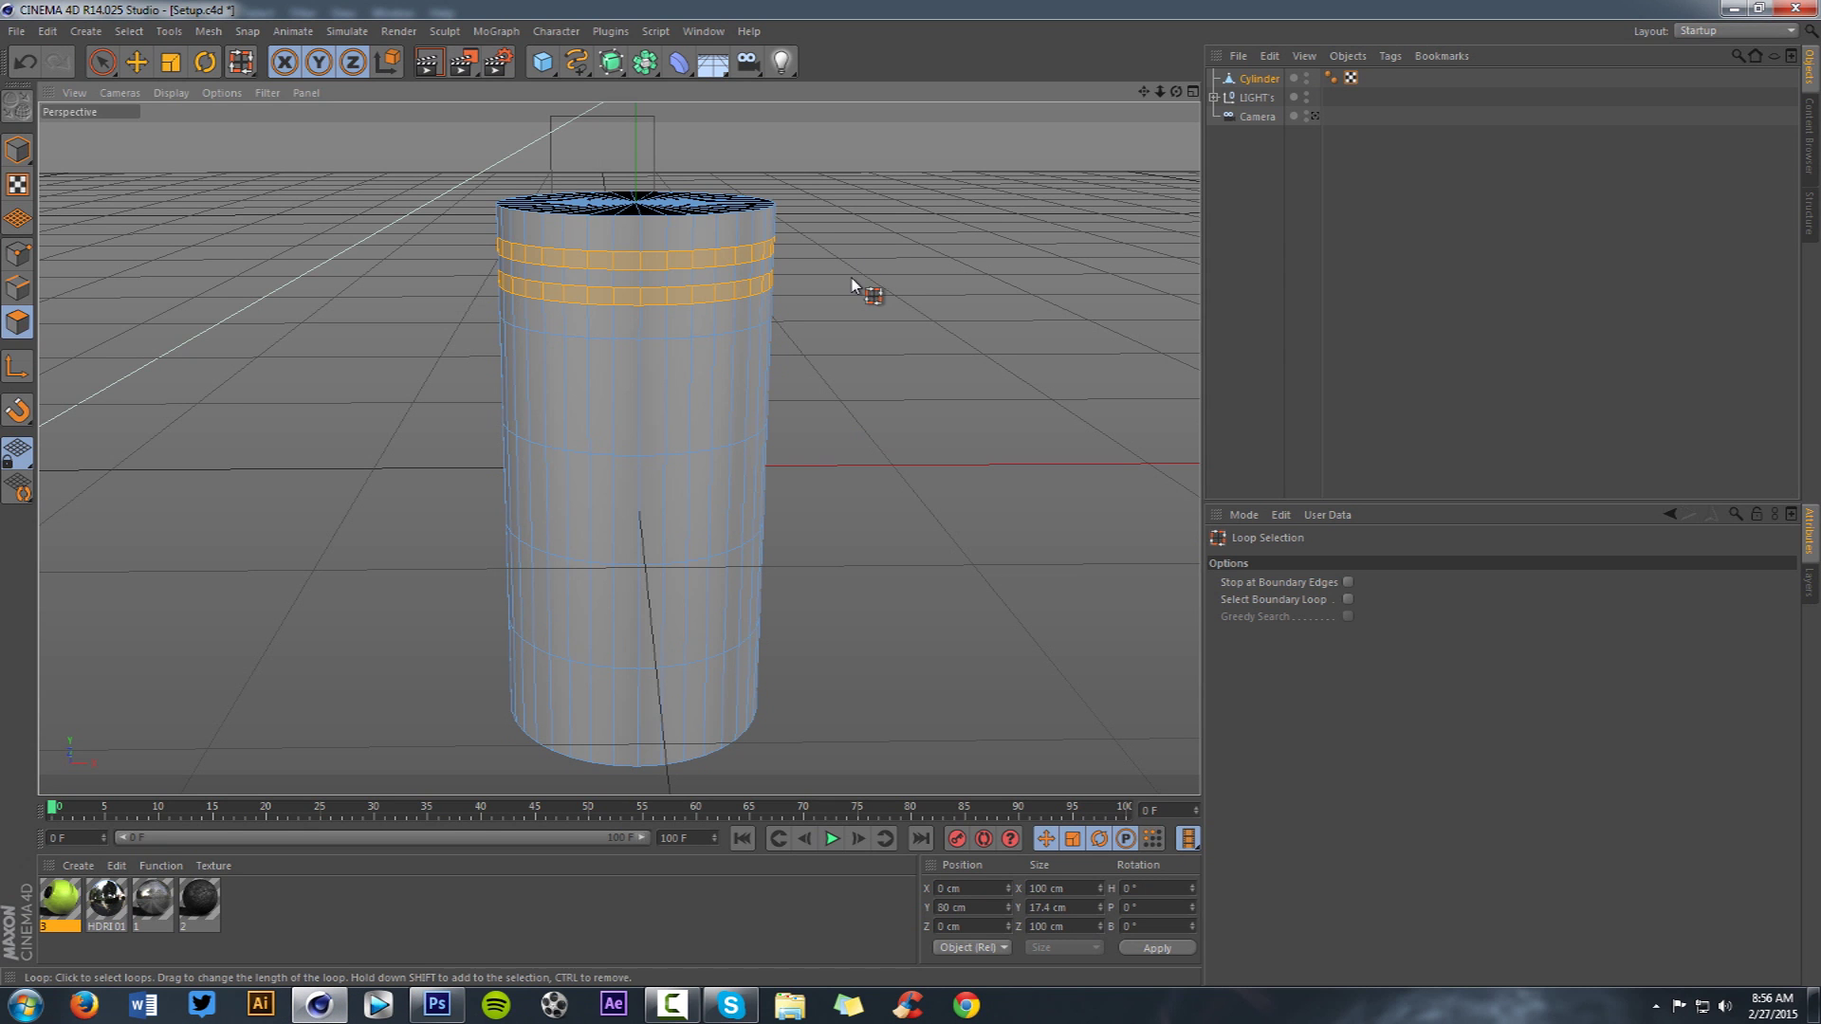
- Replace the selection with a loop selection of the three narrow adjacent polygon bands just below the cylinder's top band
right_click(999, 255)
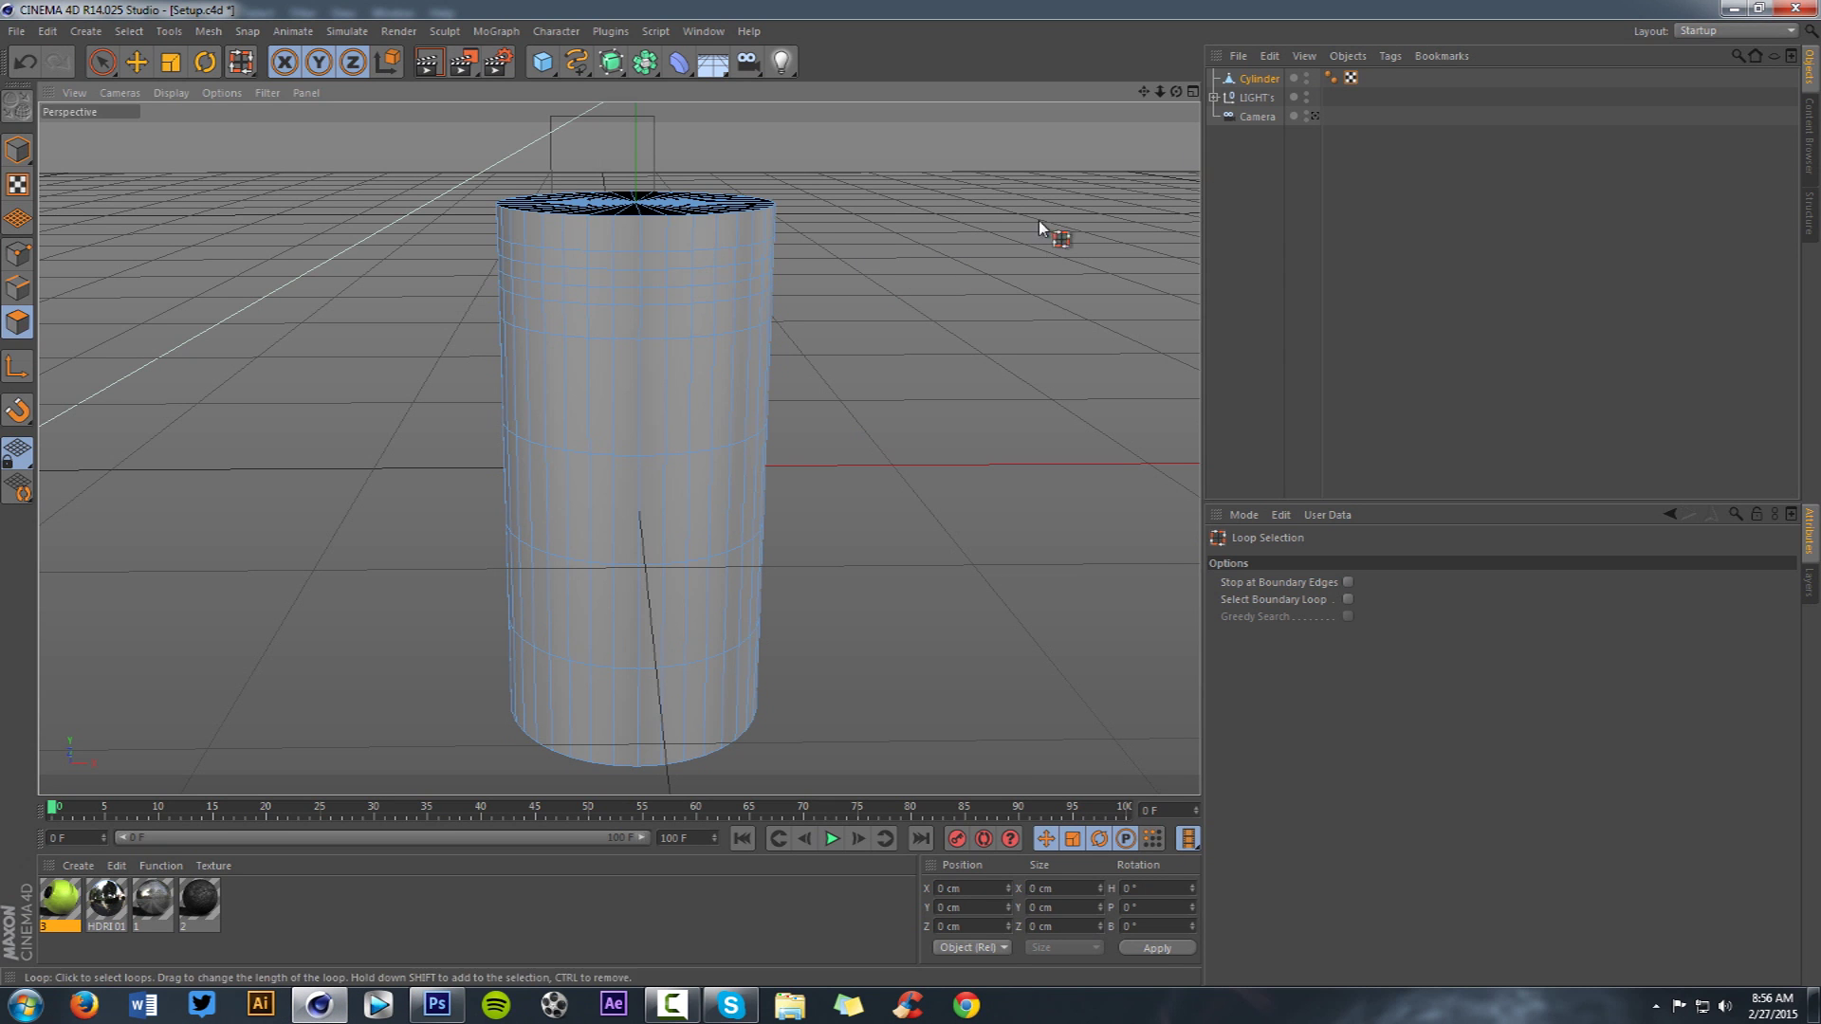
left_click(709, 252)
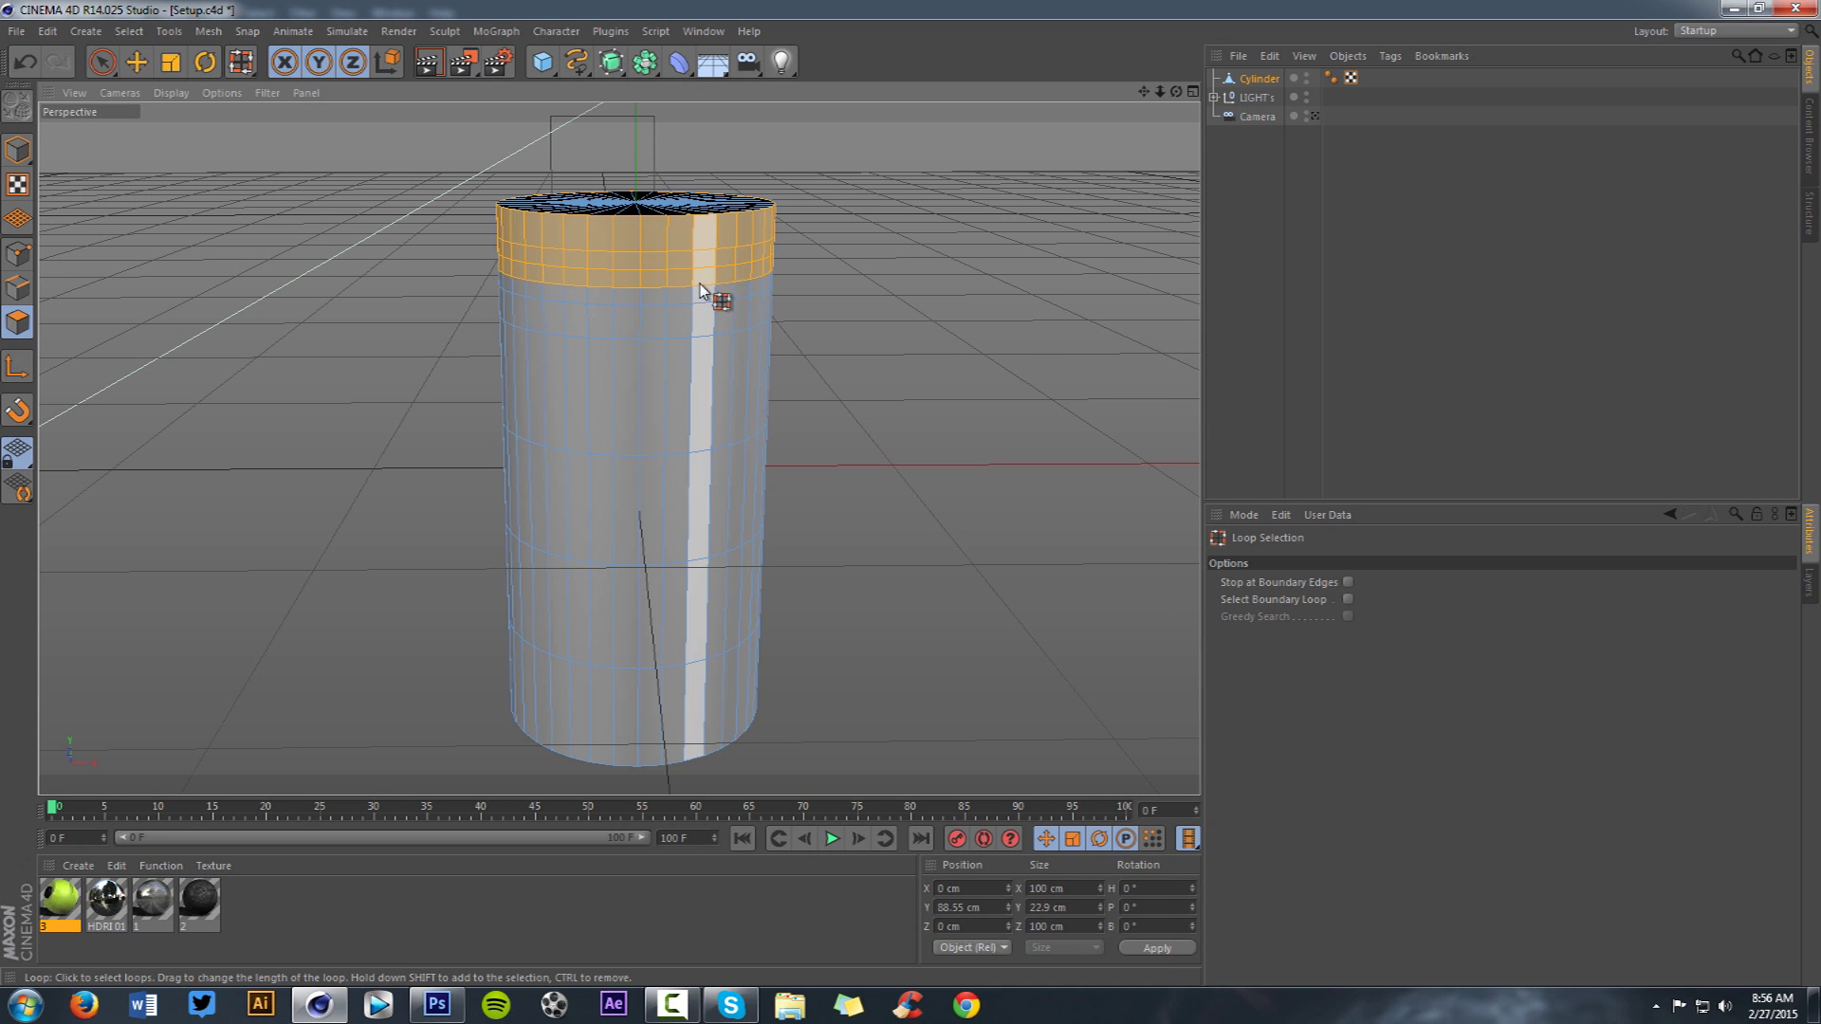
left_click(695, 275, "shift")
left_click(690, 290, "shift")
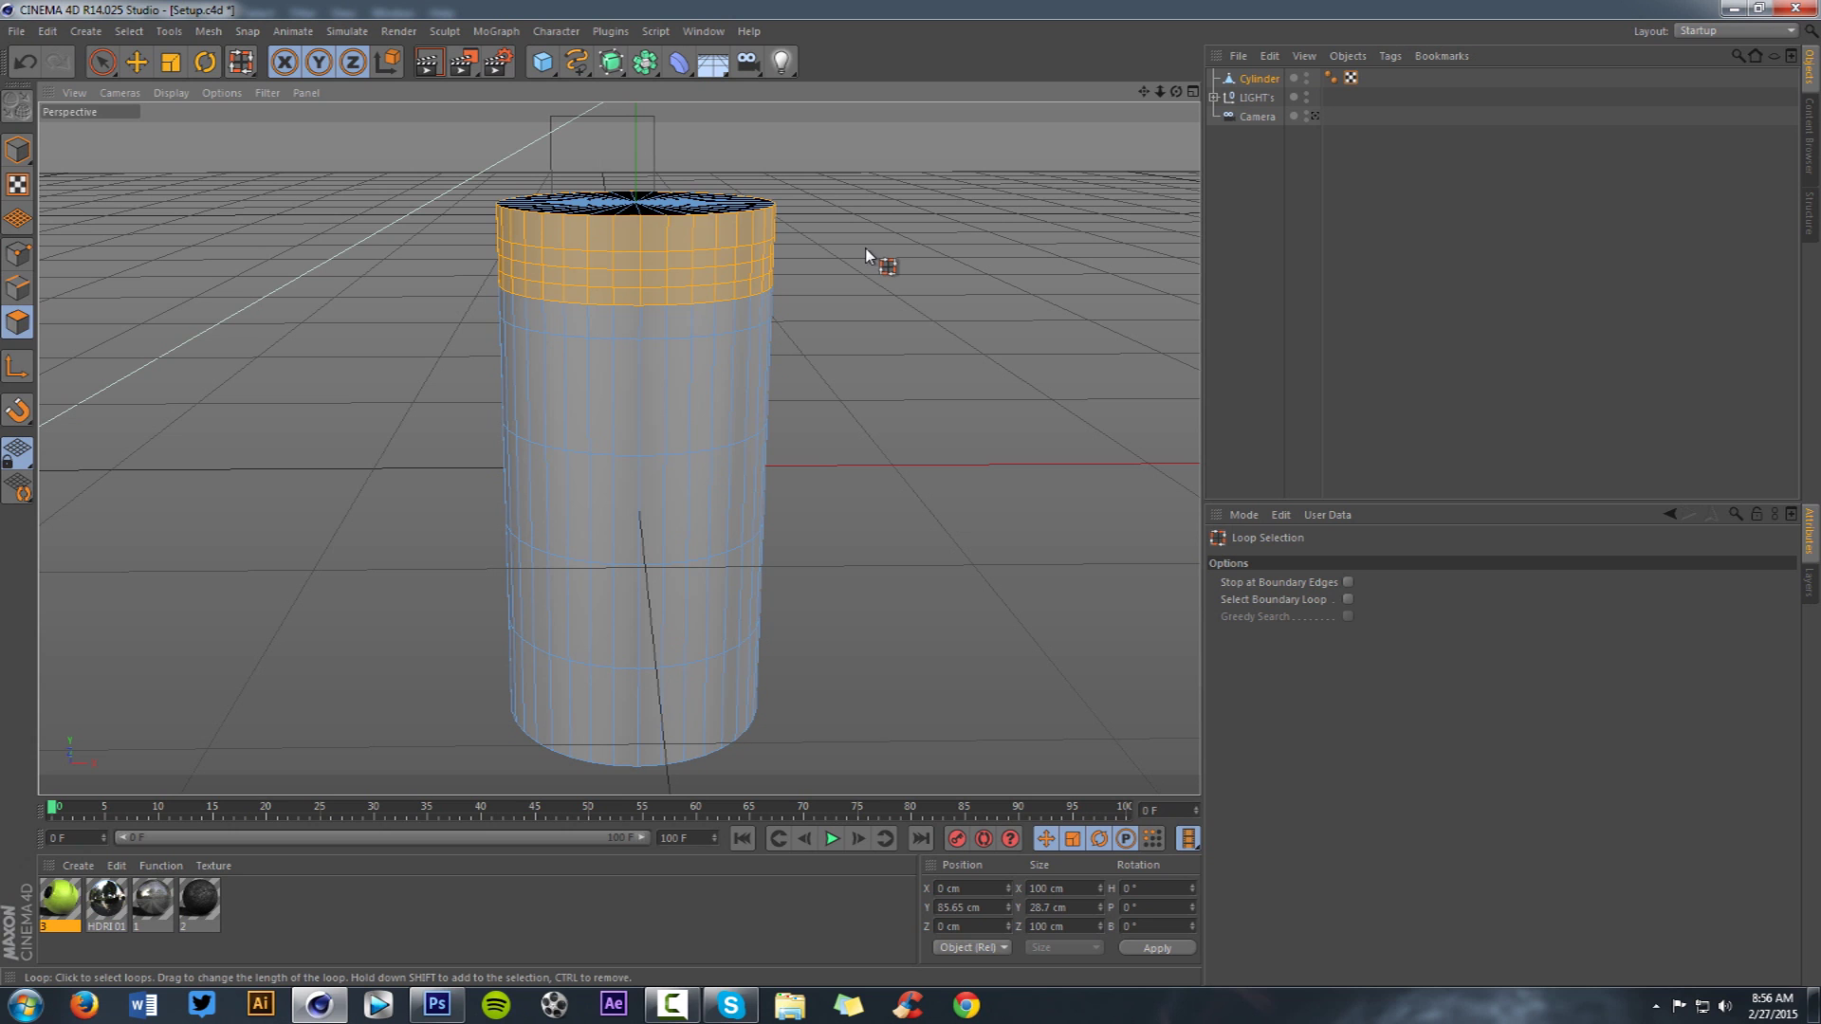
left_click(711, 237, "ctrl")
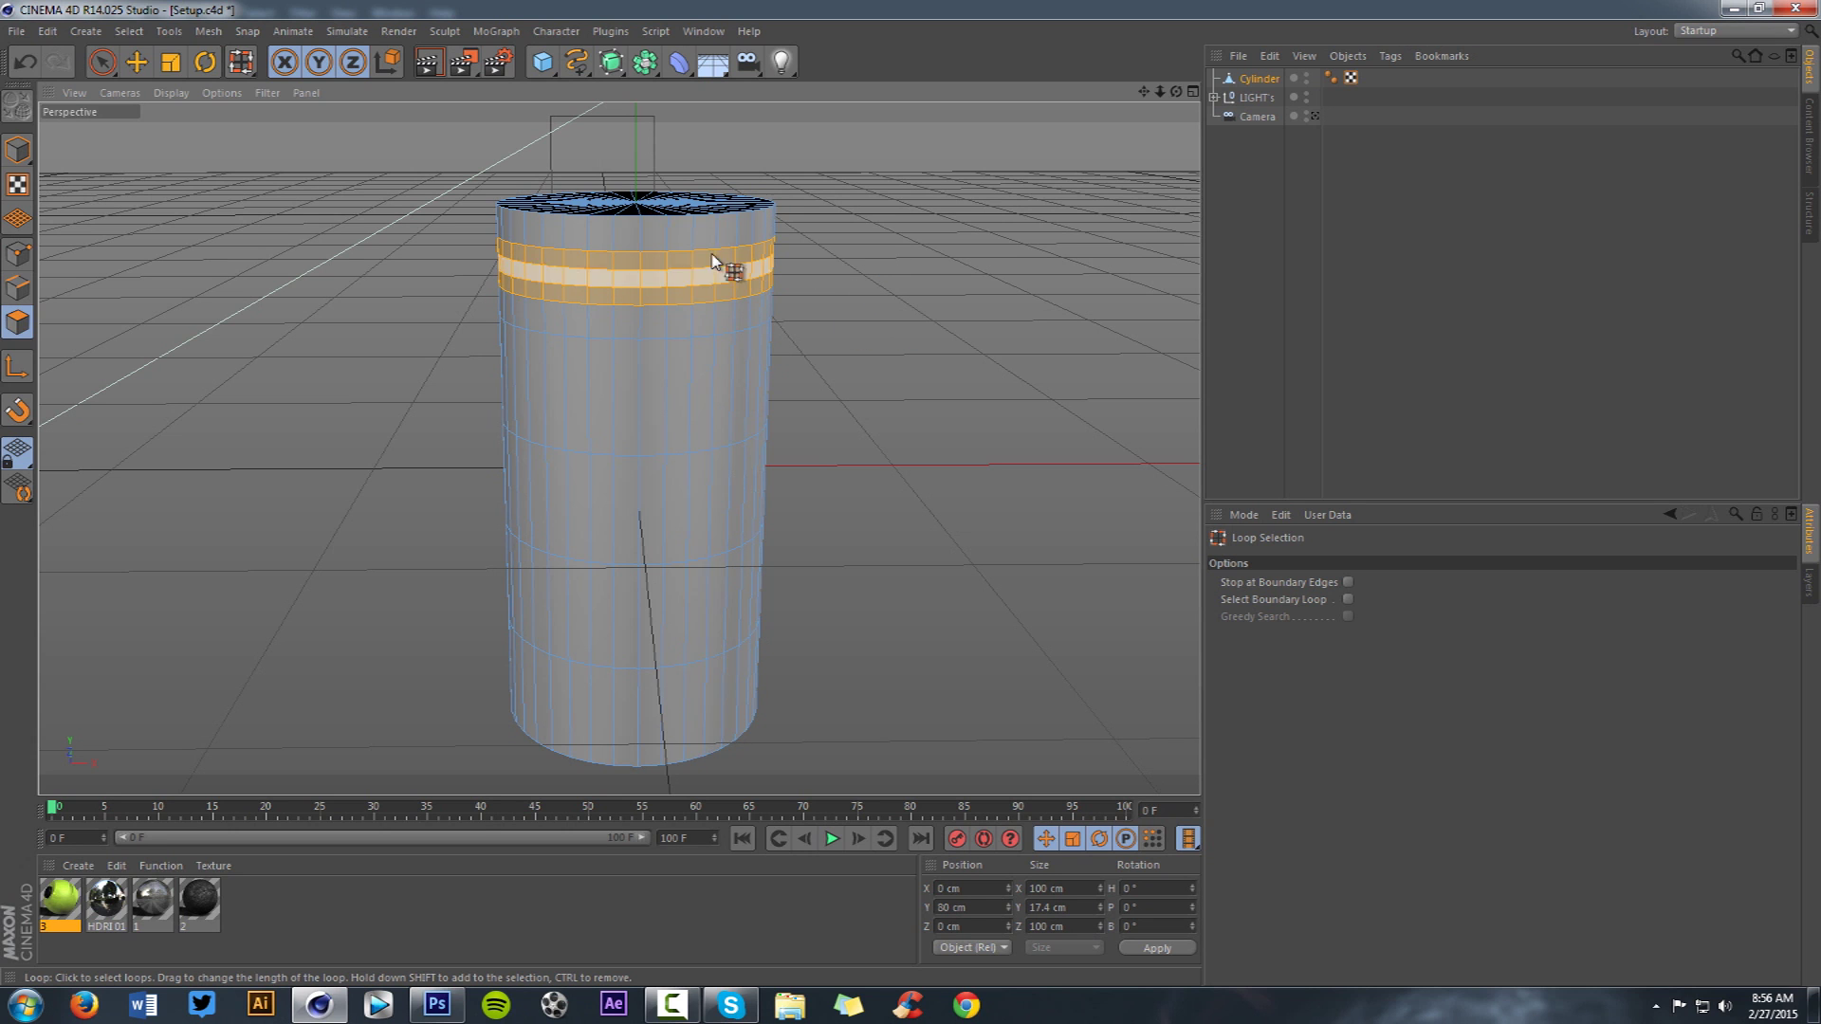
- Apply Matrix Extrude to the three selected bands with 8 steps, 80 % scale, 10° rotation and a 0.05 cm move
right_click(879, 309)
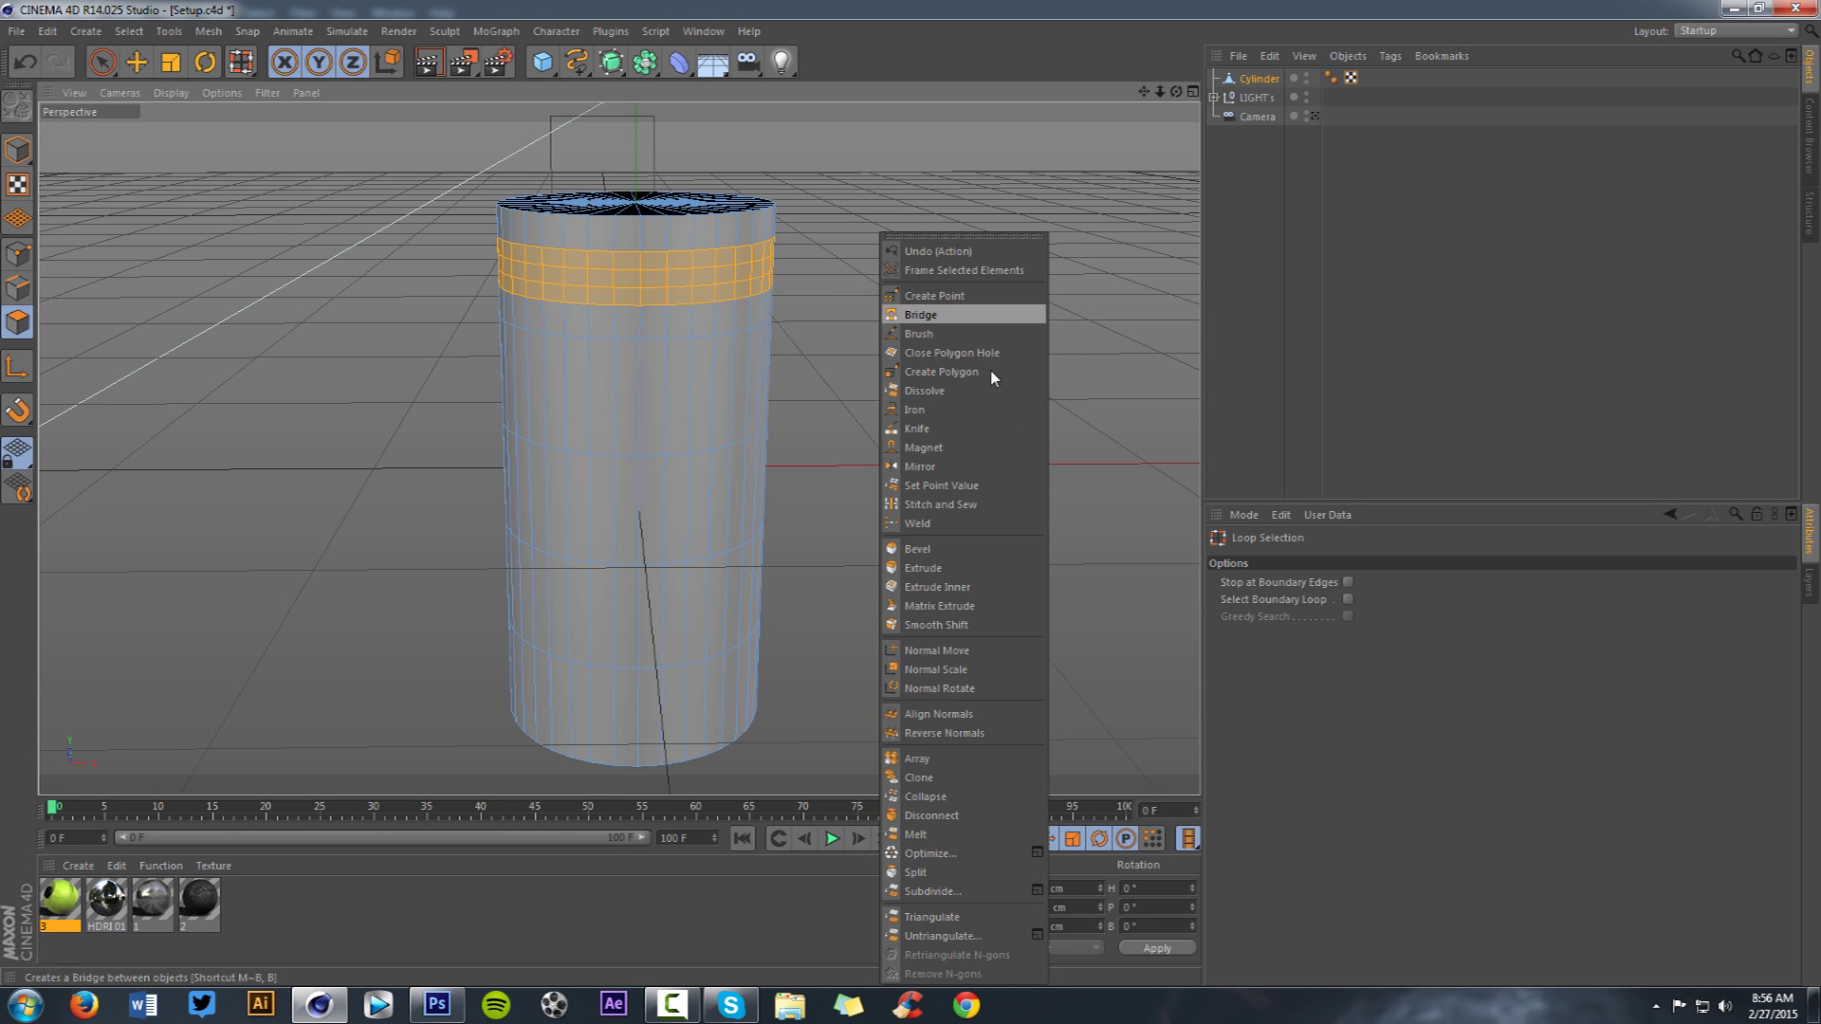
left_click(936, 612)
left_click_drag(929, 592, 688, 590)
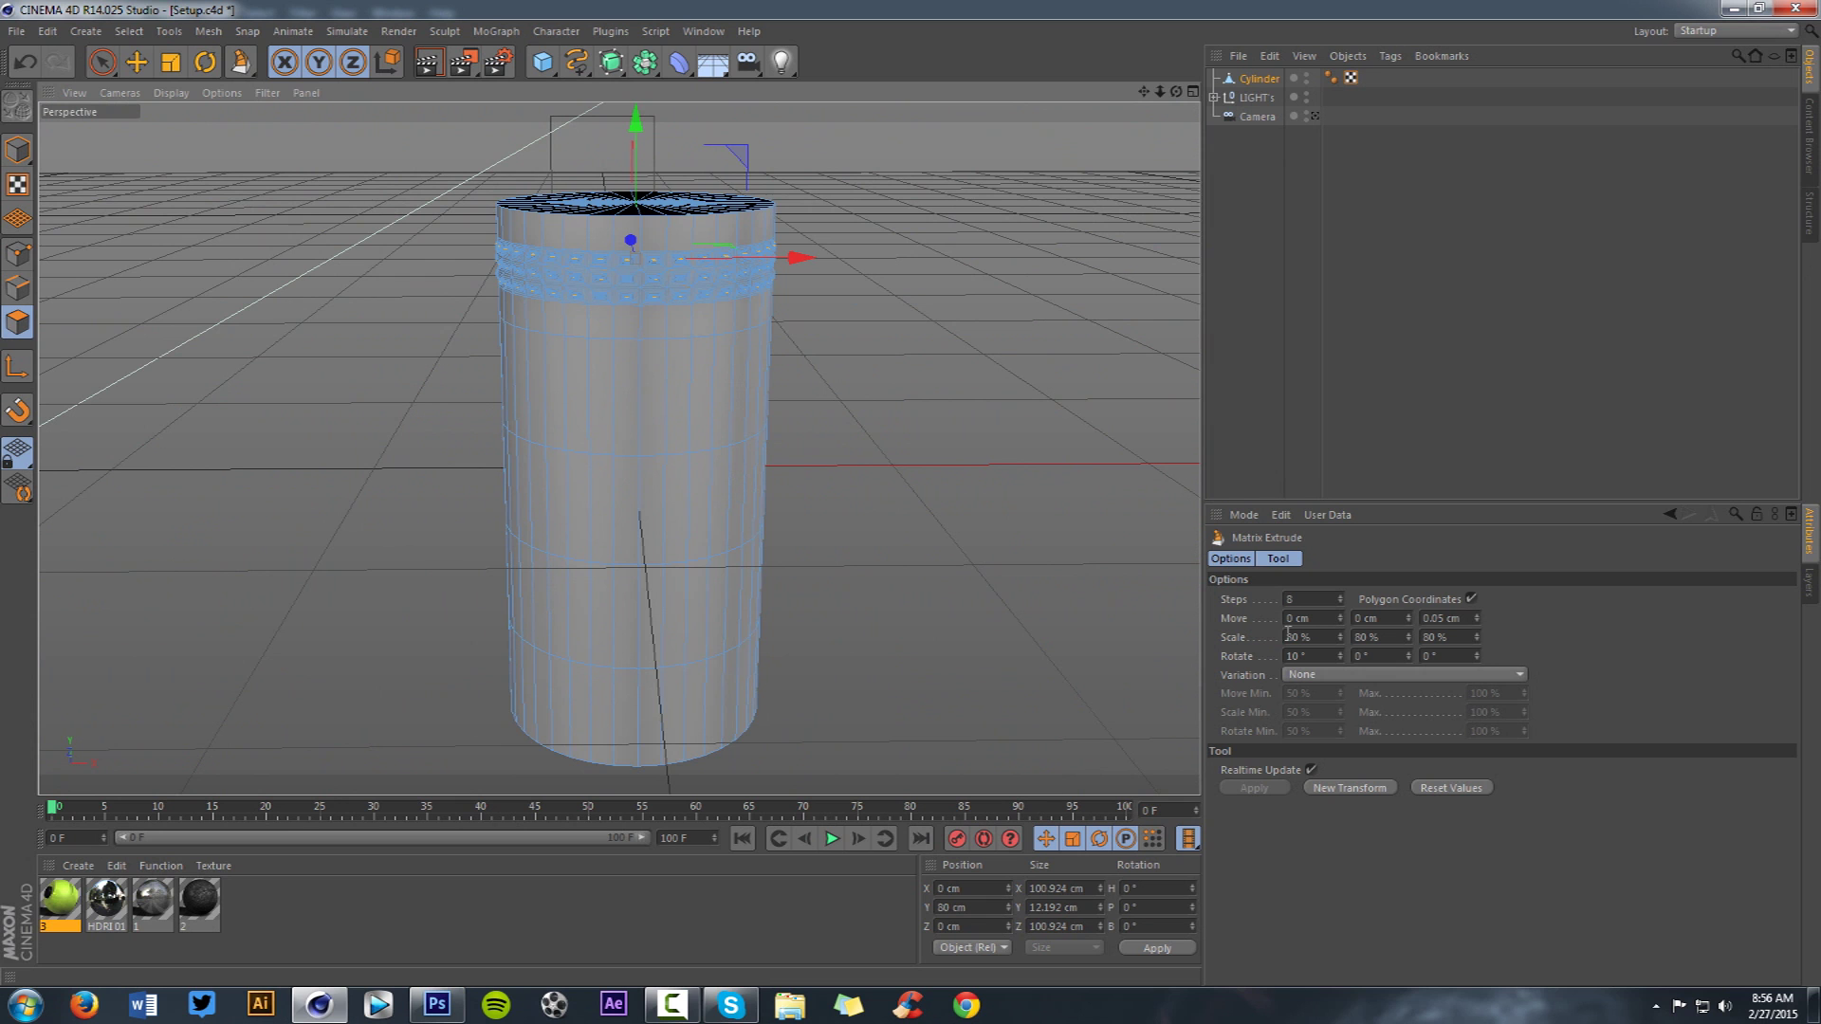
- Set the Matrix Extrude scale on the three bands to 82 %, 90 % and 96 %, and its first rotation value to 13°
scroll(891, 496, "up", 4)
left_click_drag(1144, 92, 1295, 319)
scroll(793, 610, "up", 4)
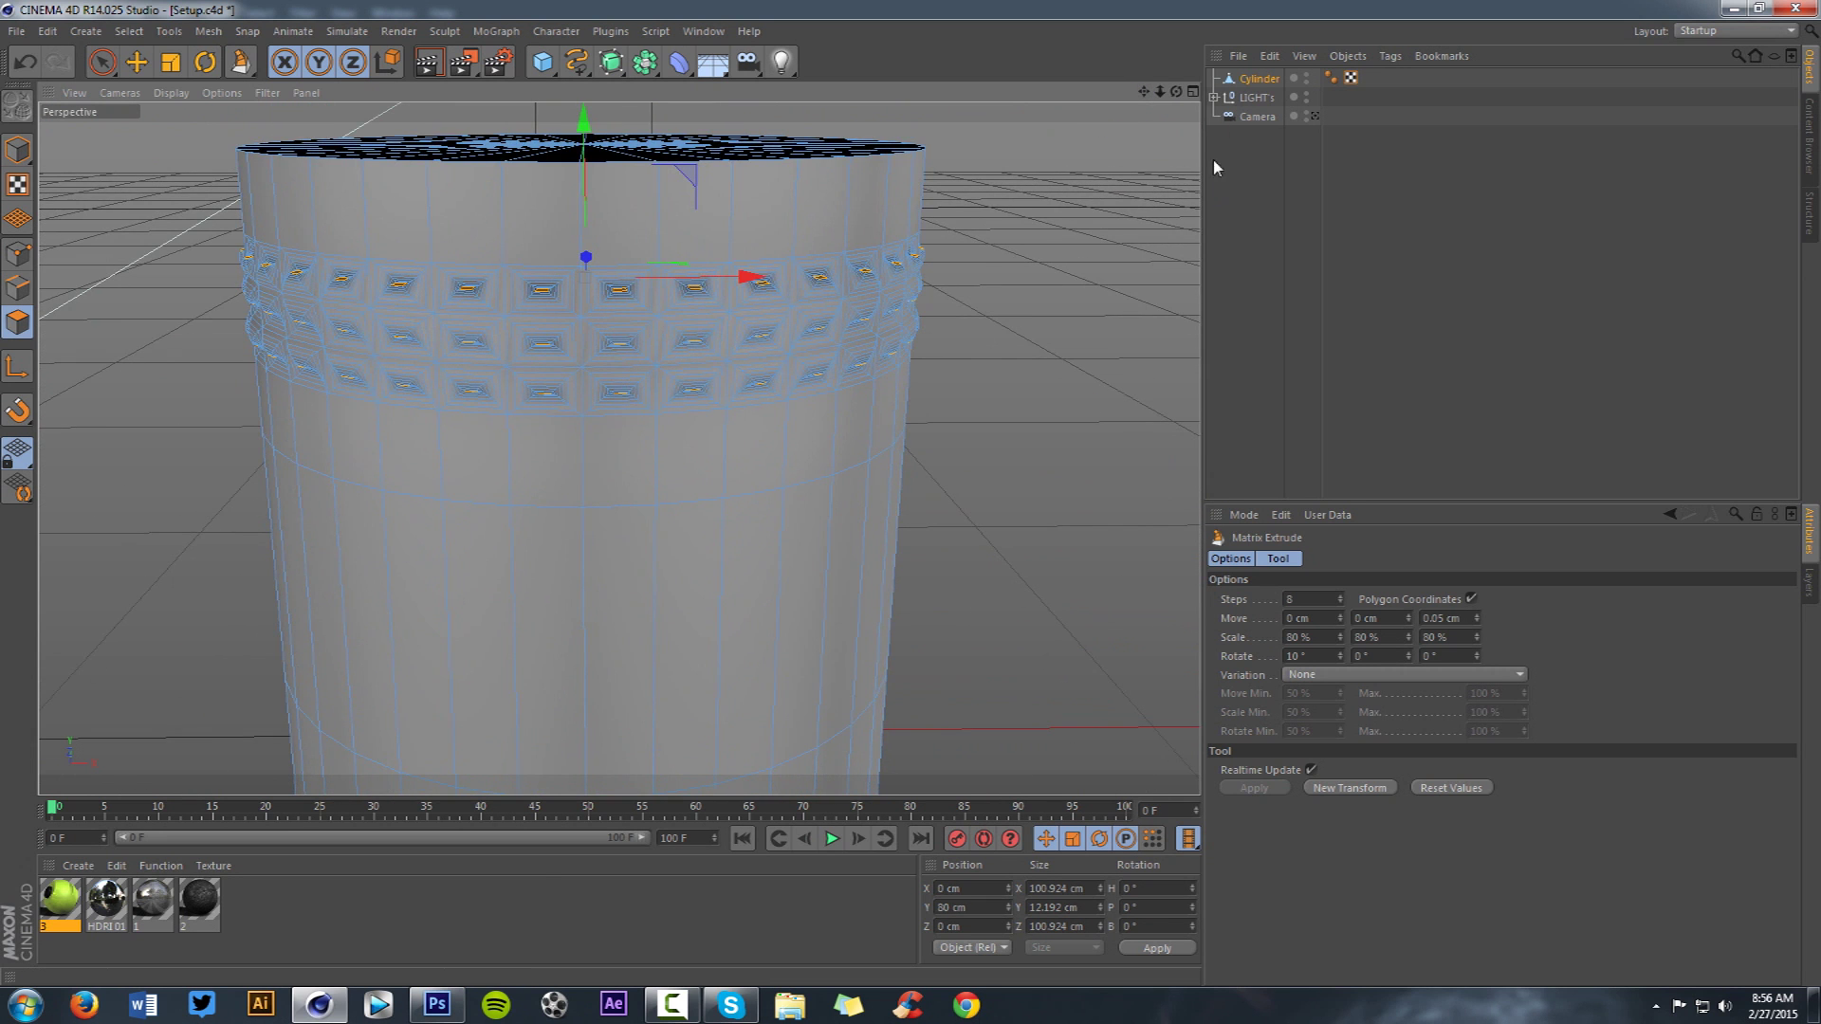
left_click_drag(1145, 91, 1415, 61)
left_click_drag(1340, 638, 1408, 628)
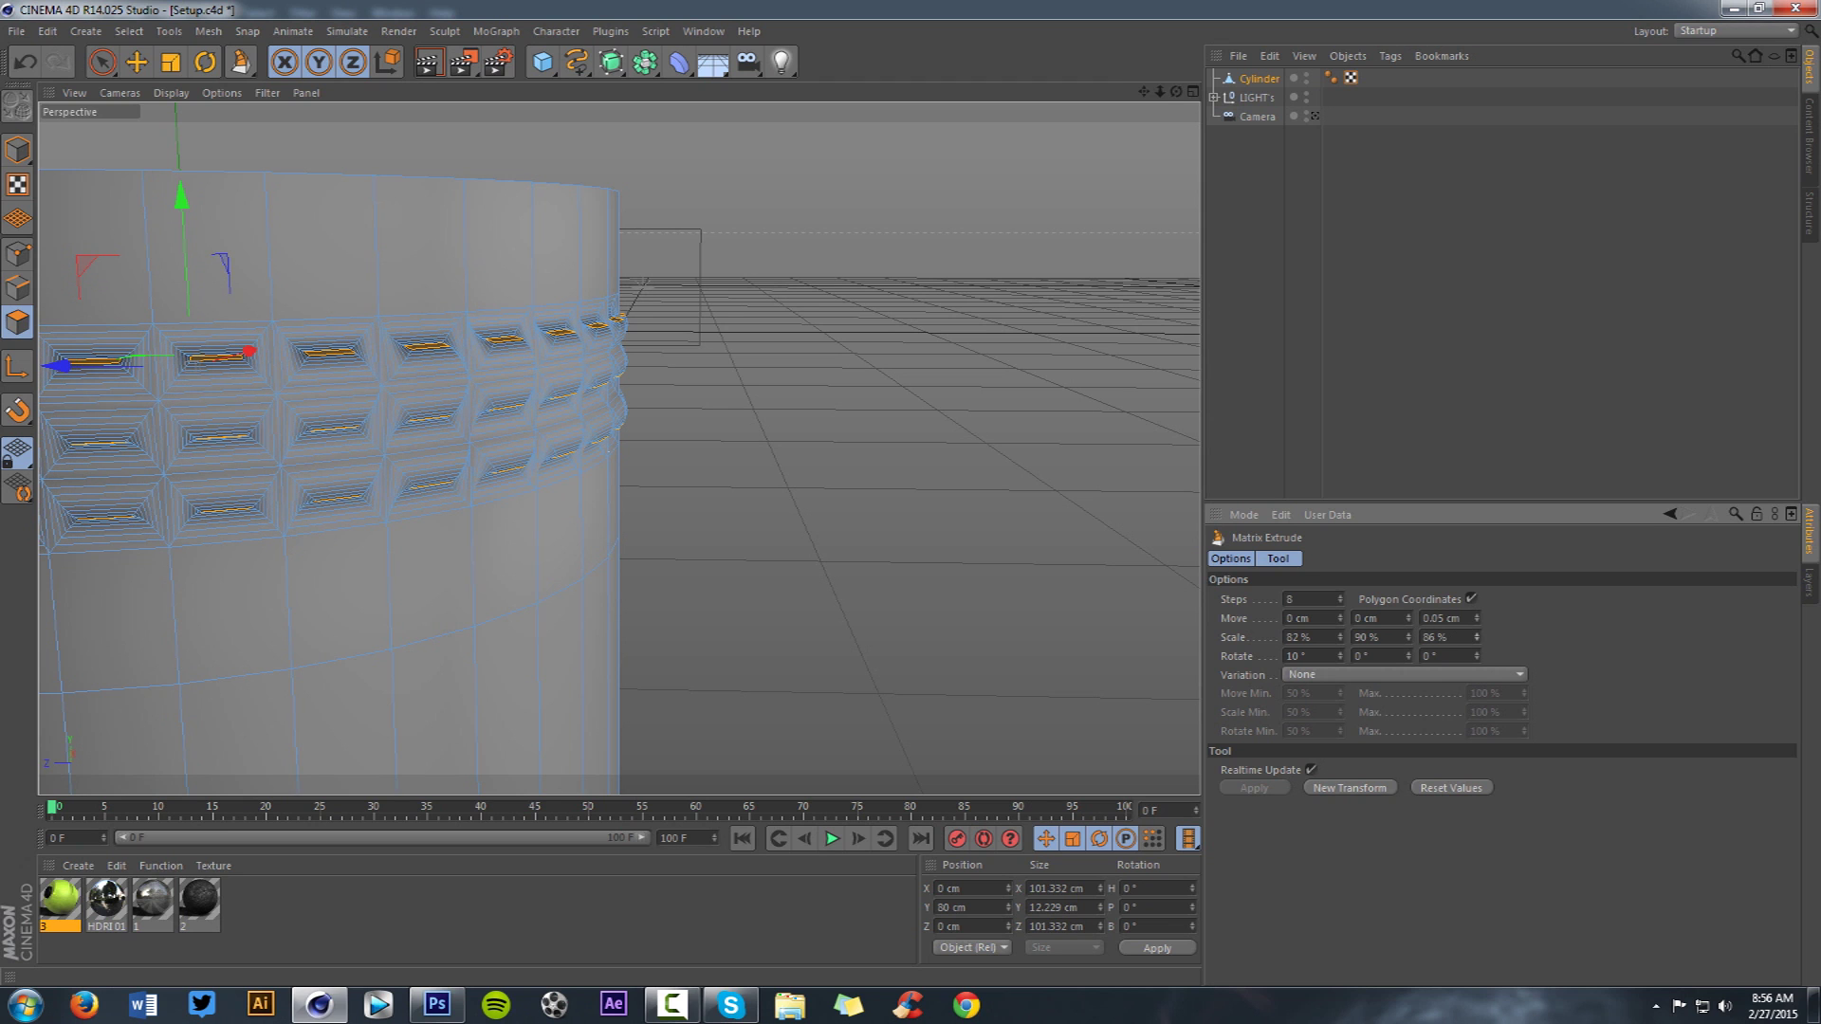
mouse_move(1340, 657)
left_mouse_down()
mouse_move(1340, 674)
mouse_move(1339, 654)
left_mouse_up()
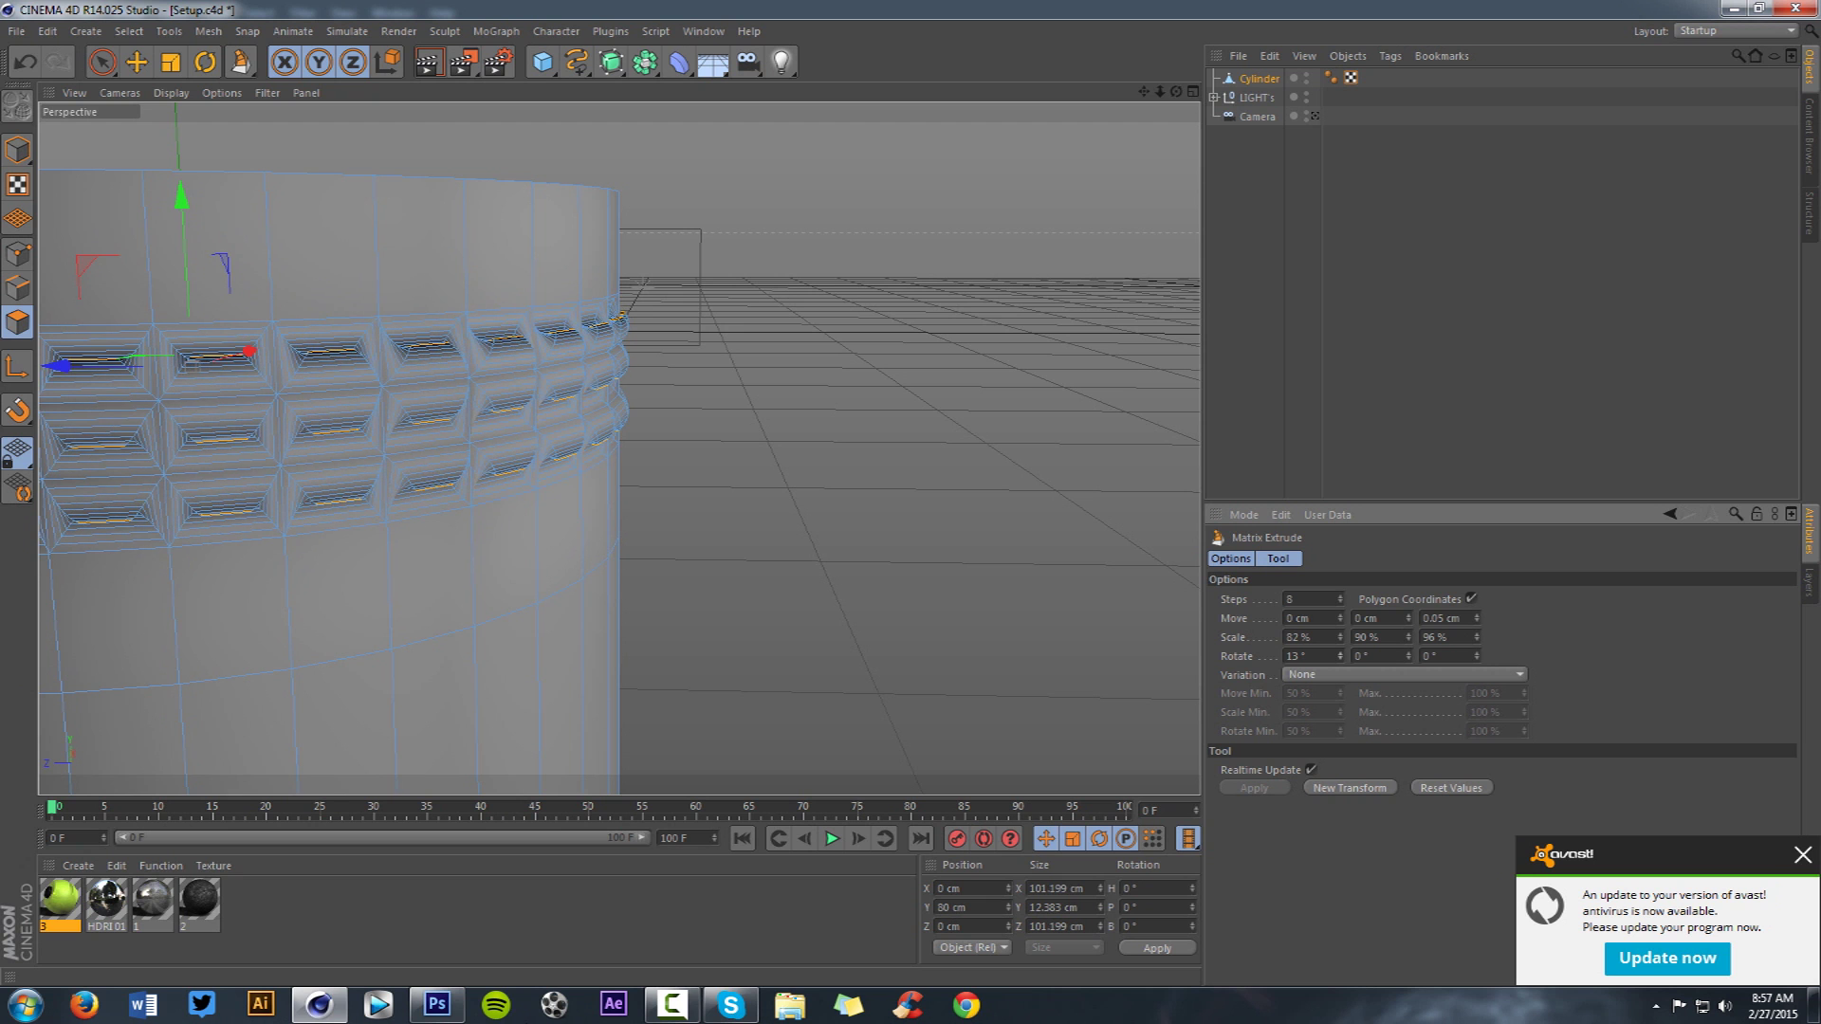
- Switch to Photoshop to check the finished artwork, return to Cinema 4D and look over the extruded bands
left_click(454, 1005)
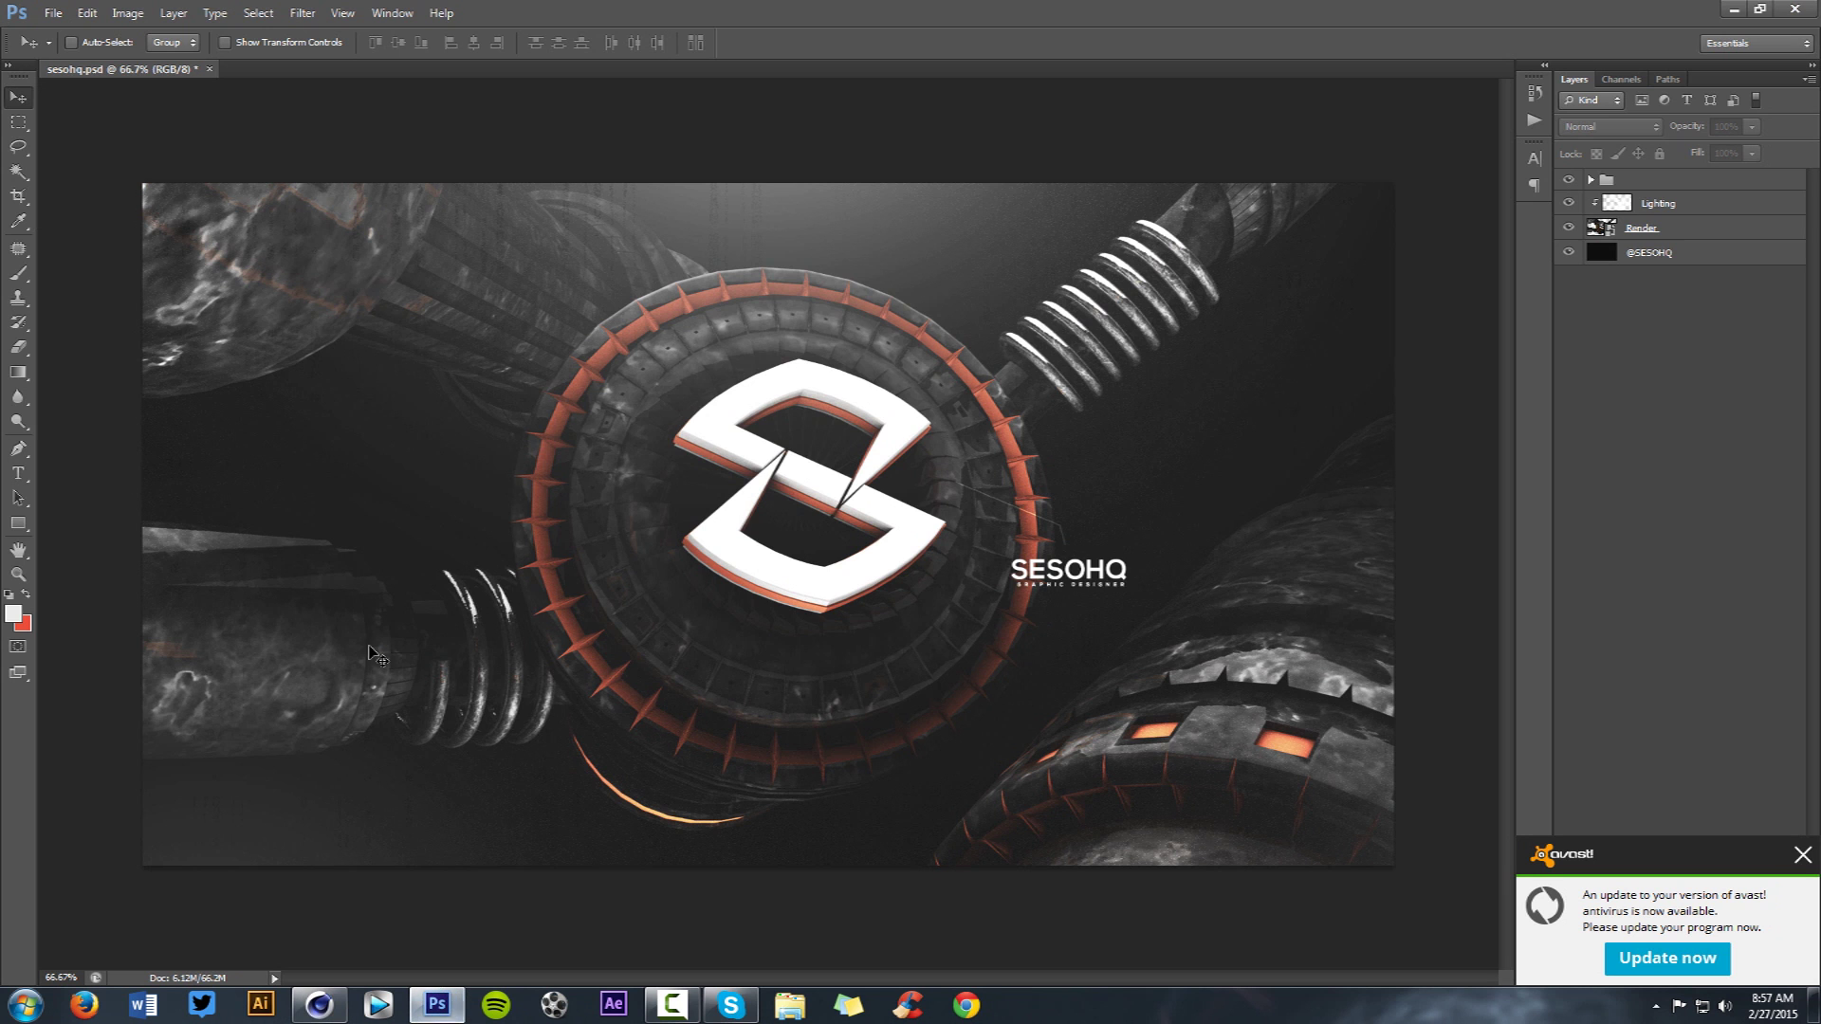
left_click(324, 1005)
scroll(719, 301, "down", 5)
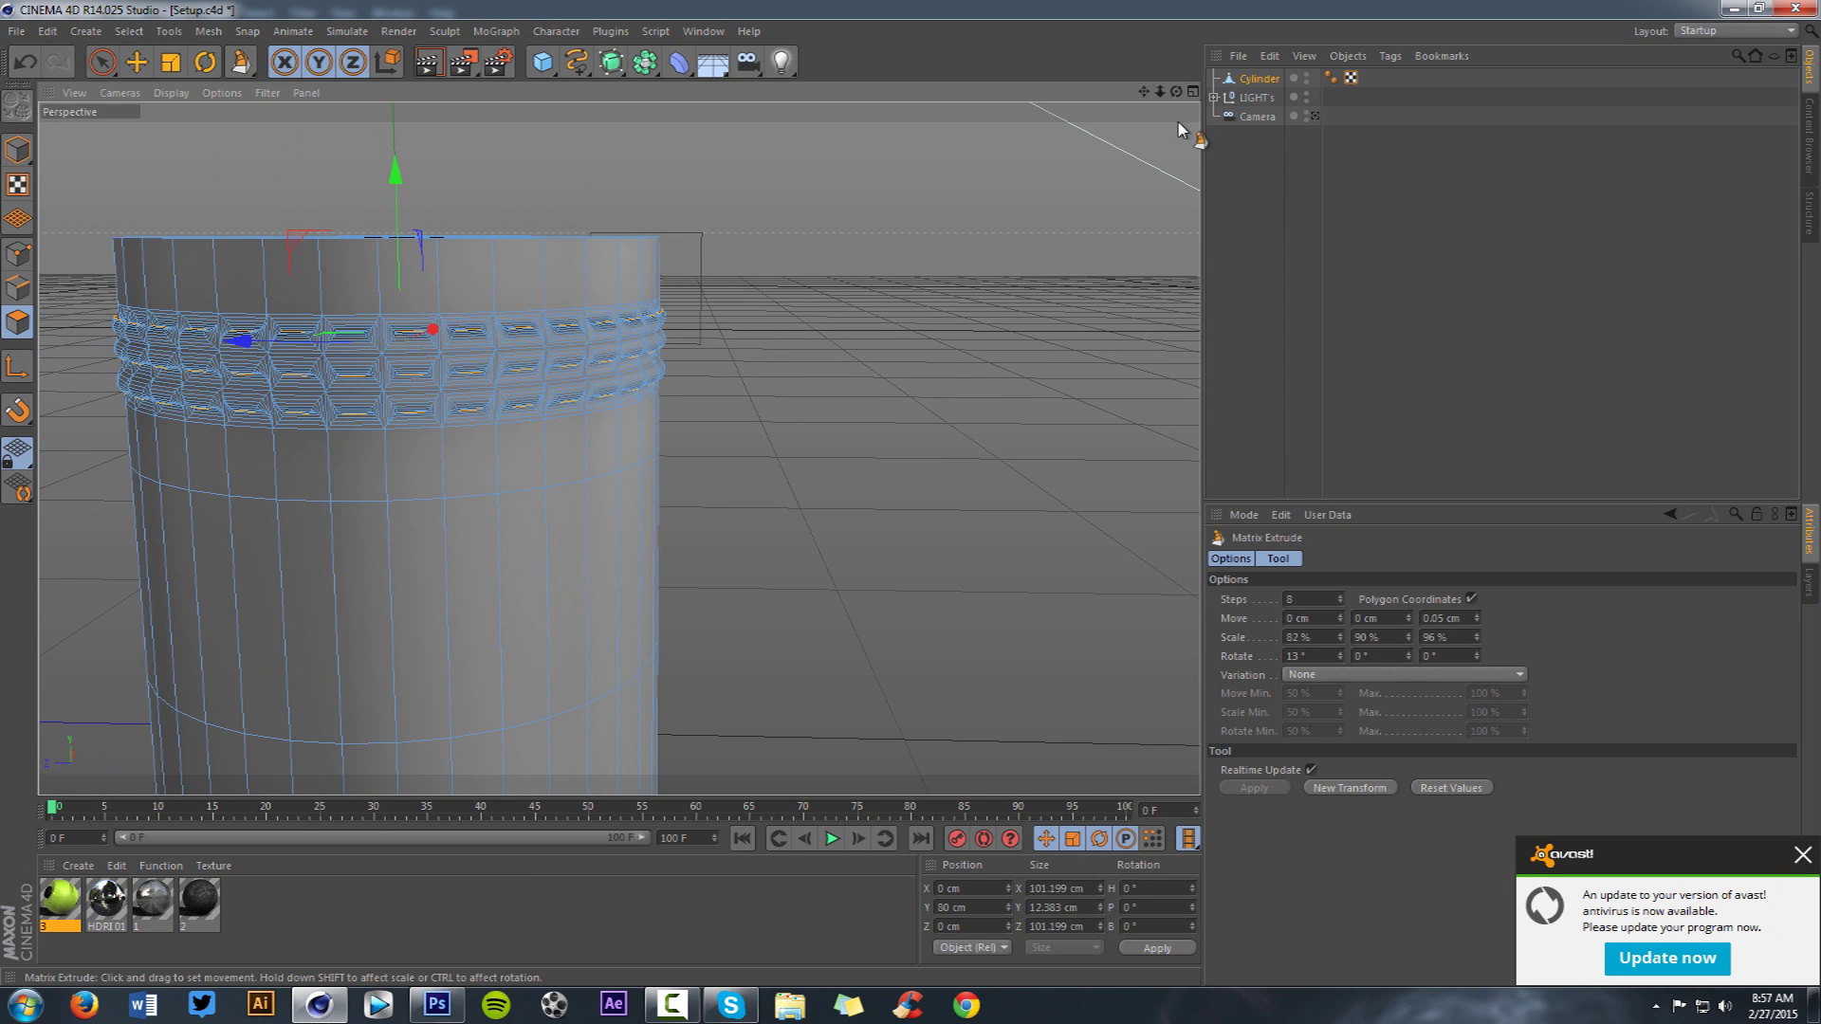
left_click_drag(1176, 93, 996, 97)
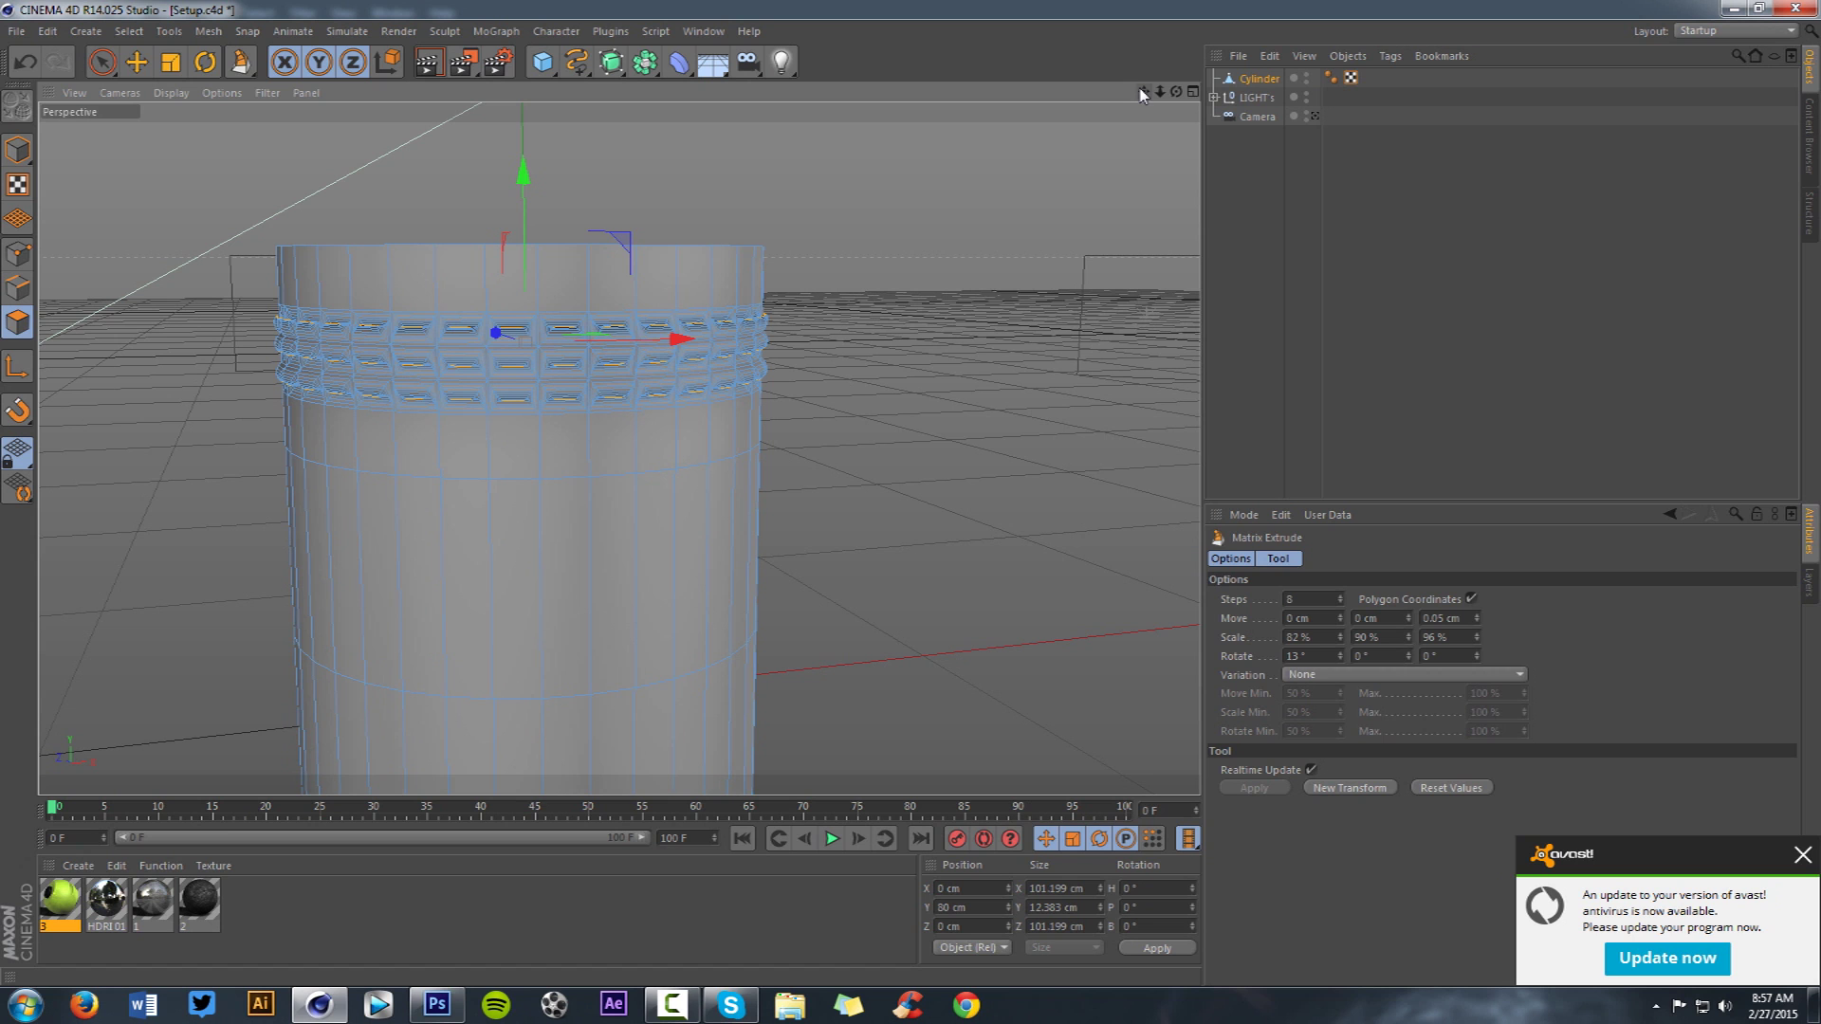
- Loop-select the two polygon bands directly below the matrix-extruded detail
key("u")
key("l")
left_click(561, 283)
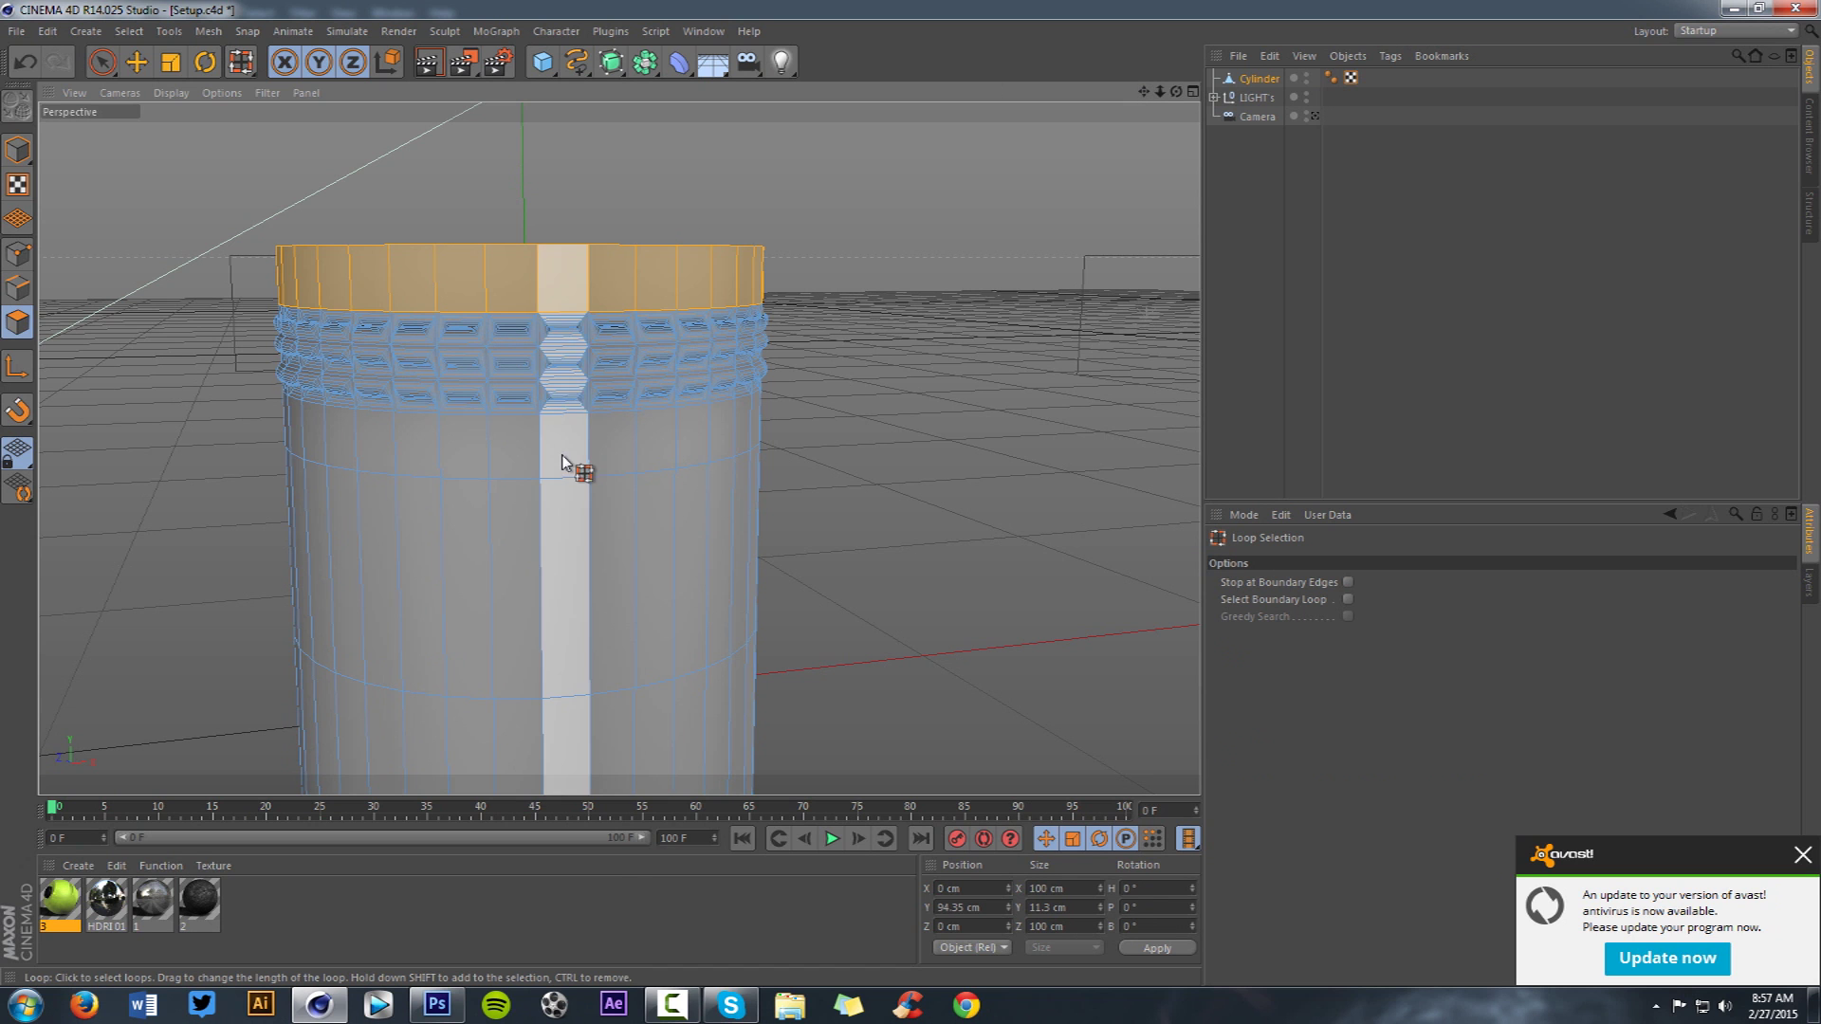
left_click(598, 460)
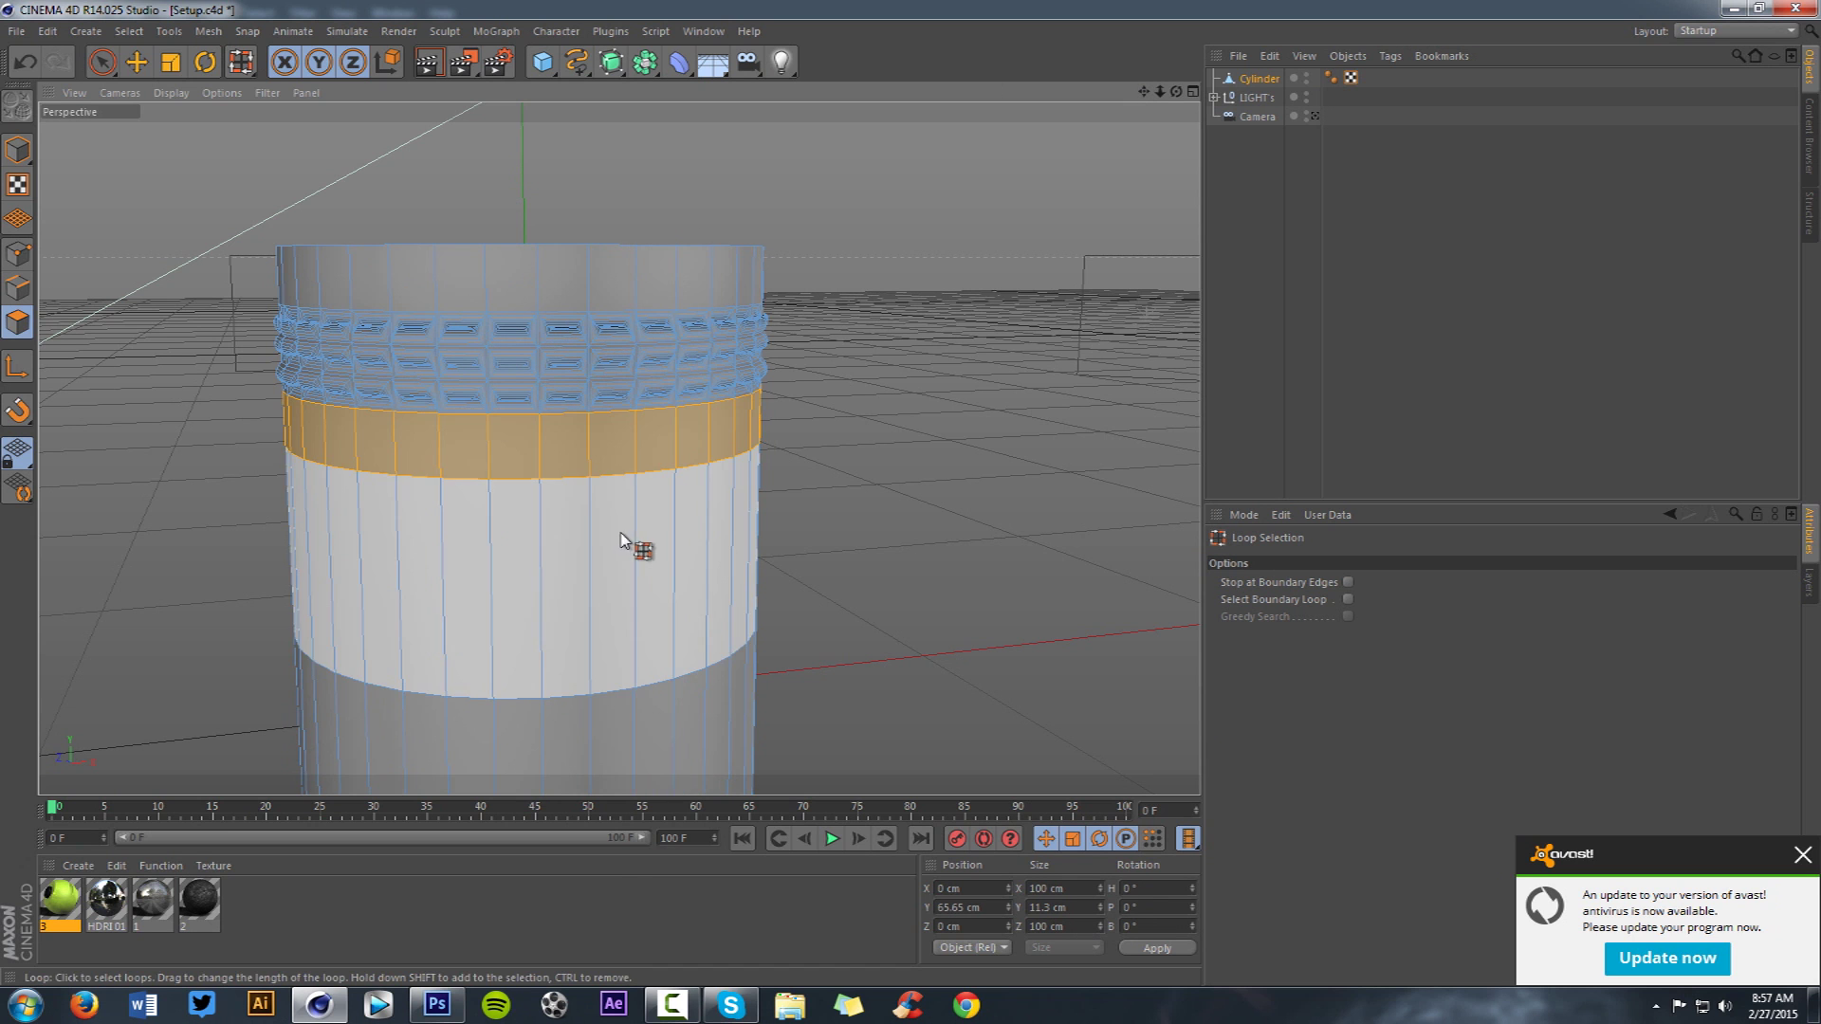
left_click(594, 523, "shift")
- Thicken the two selected bands into a collar with Smooth Shift, using an offset of about 10.2 cm
scroll(764, 371, "down", 2)
right_click(888, 353)
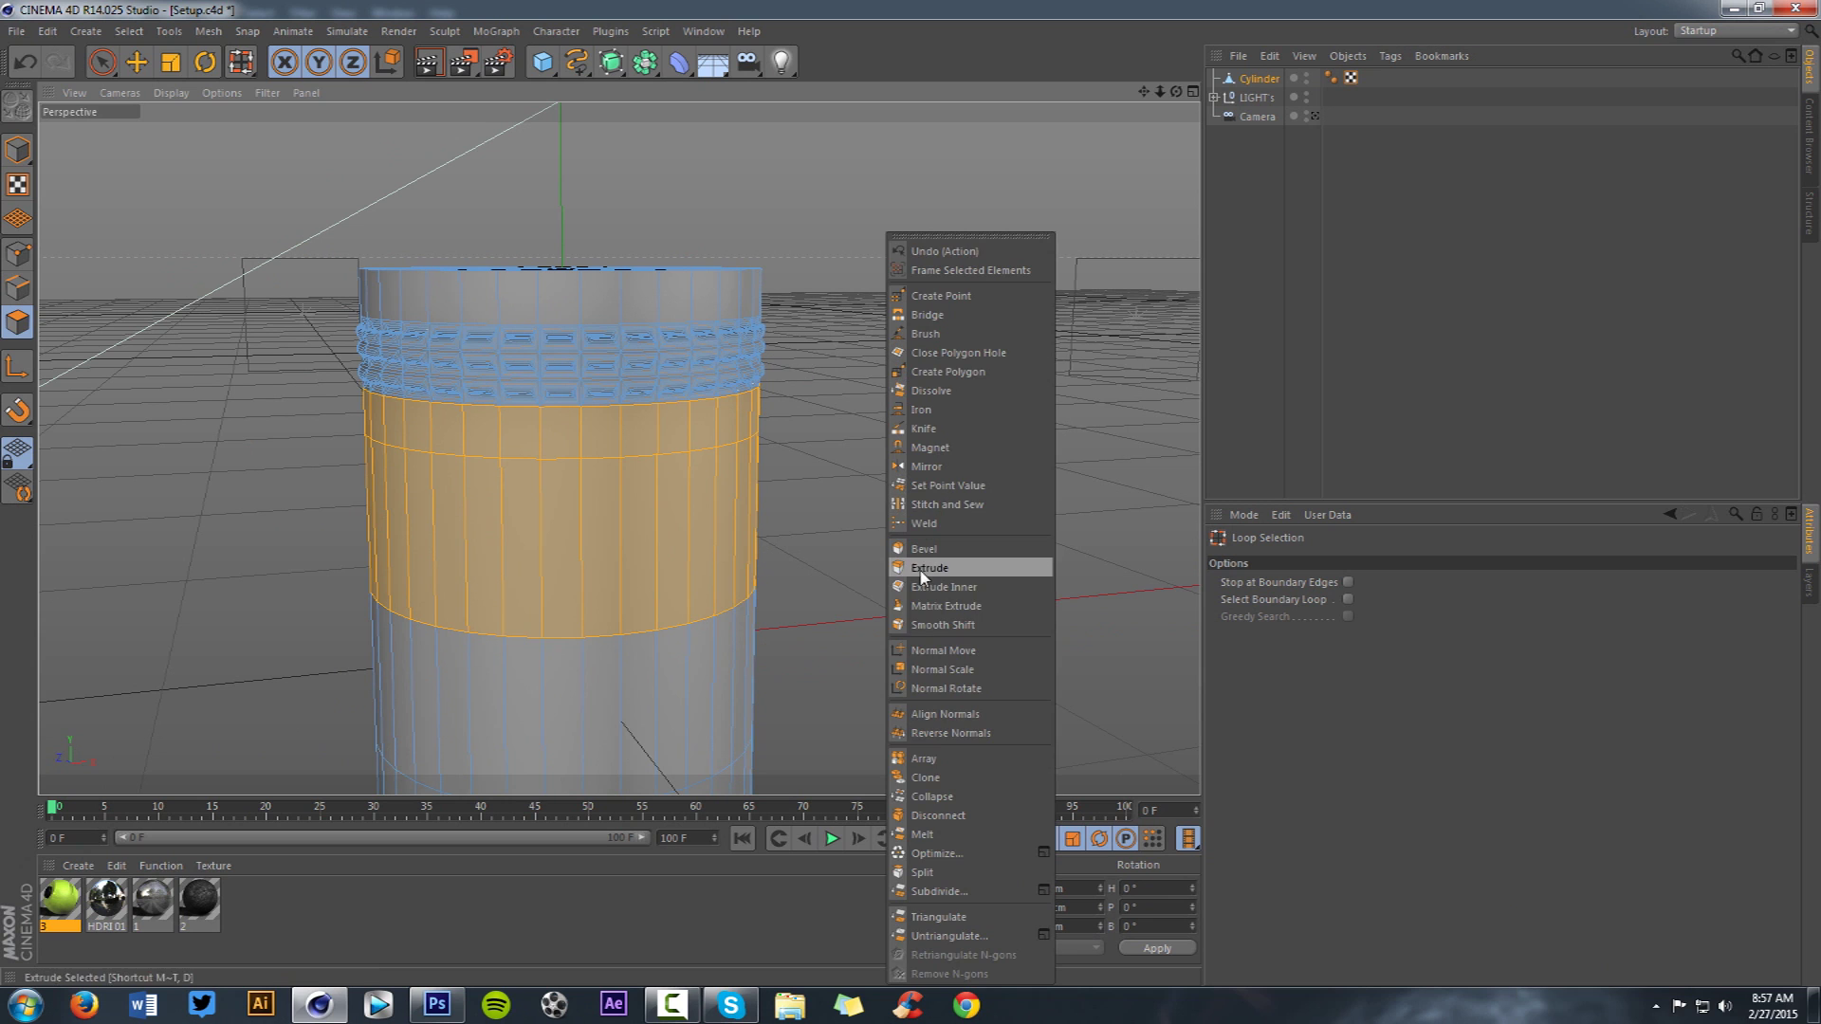
left_click(936, 623)
right_click(930, 421)
left_click(861, 406)
left_click_drag(859, 405, 907, 405)
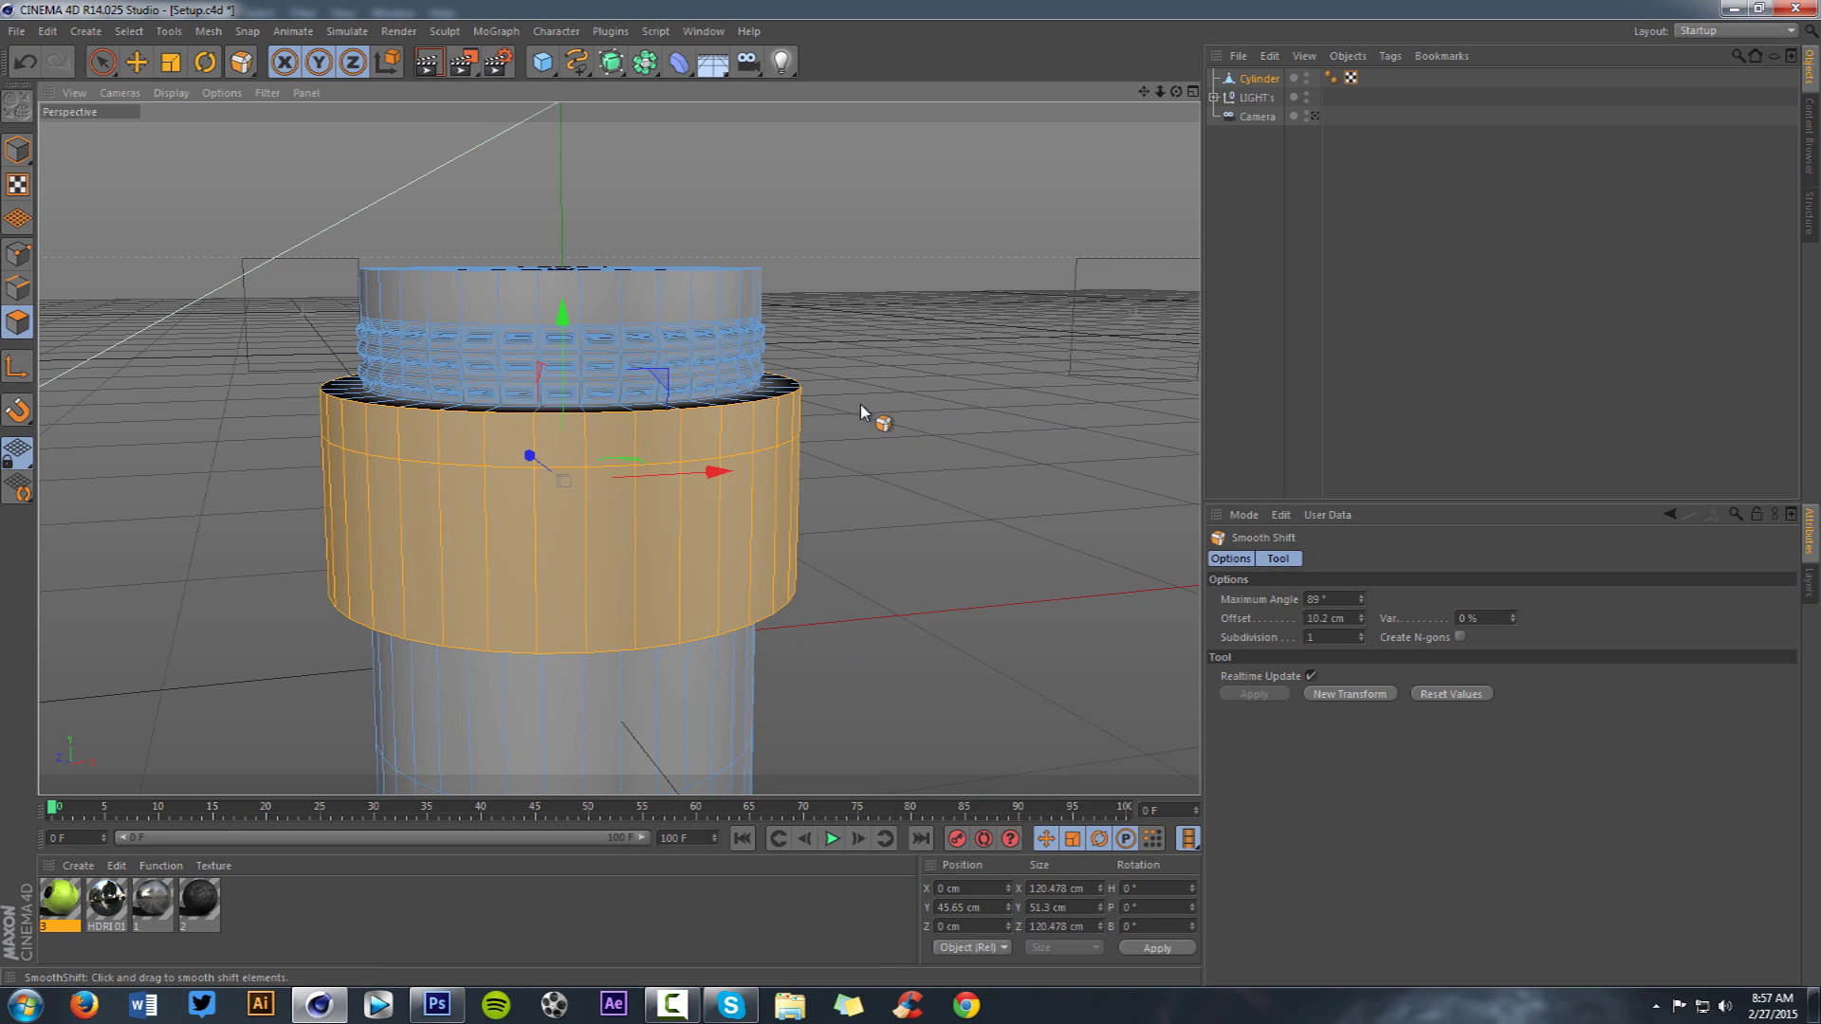
right_click(860, 405)
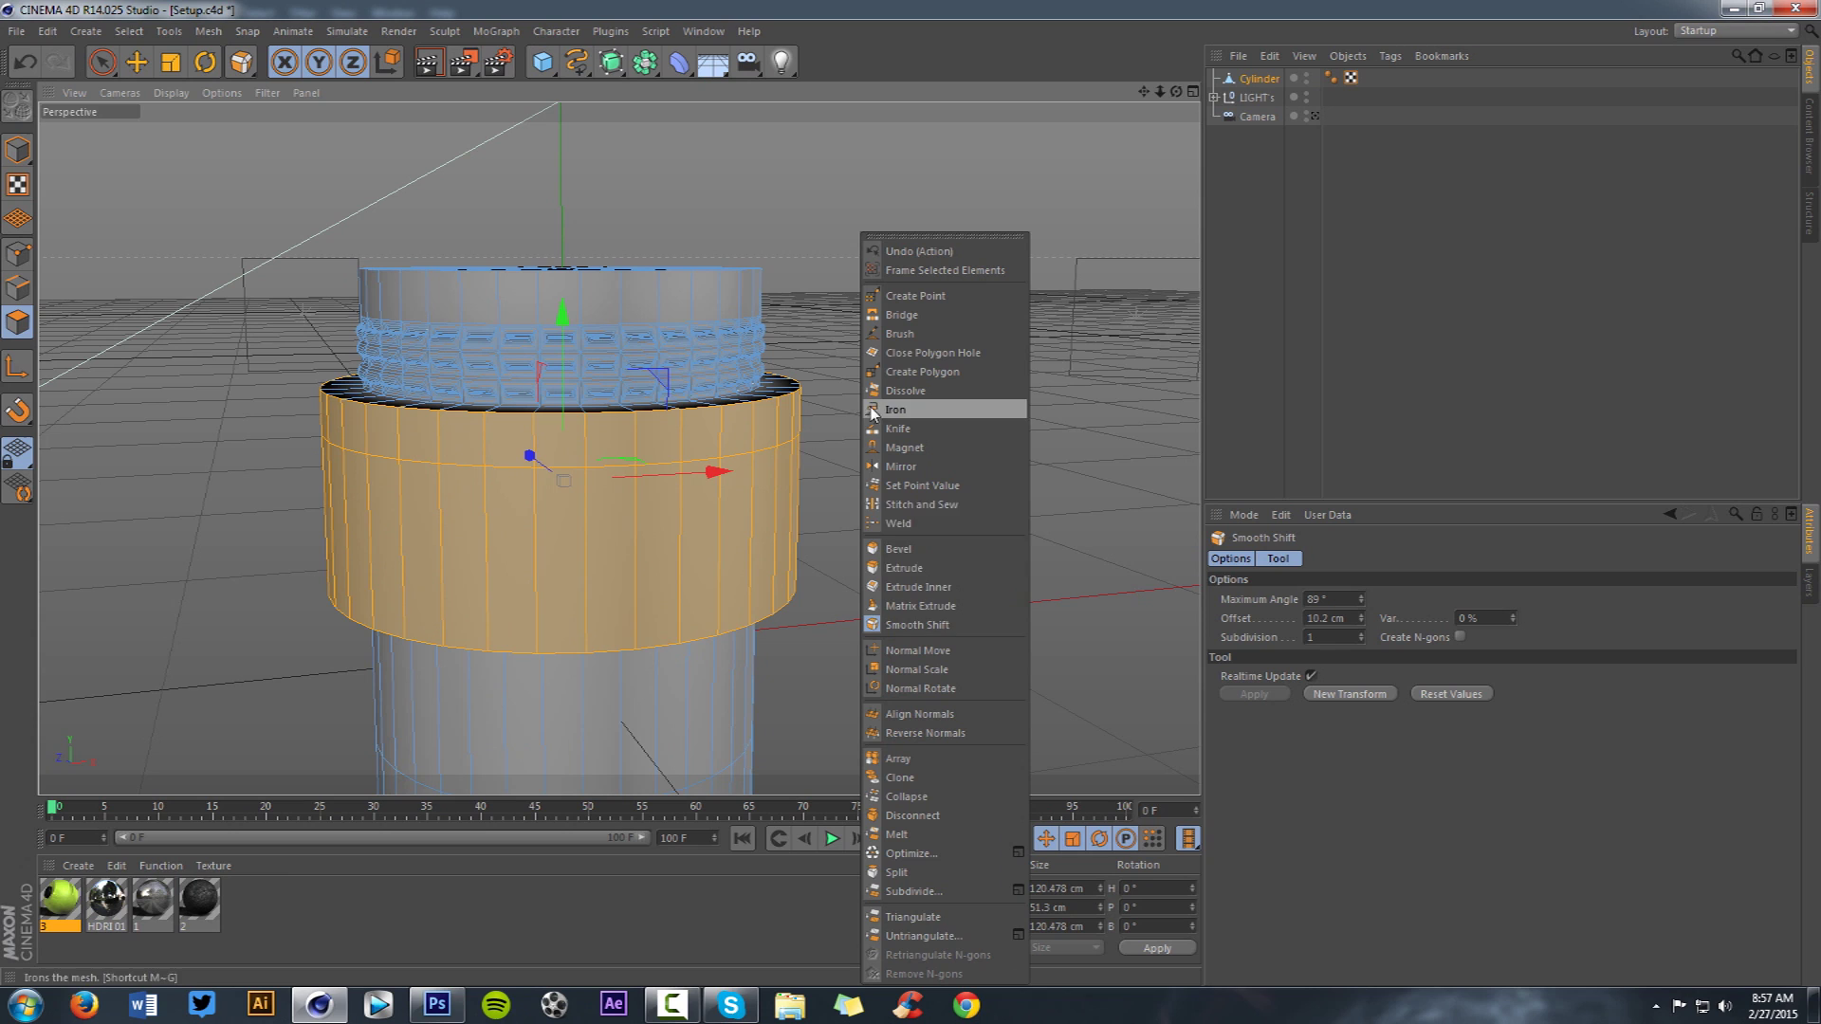
left_click(918, 624)
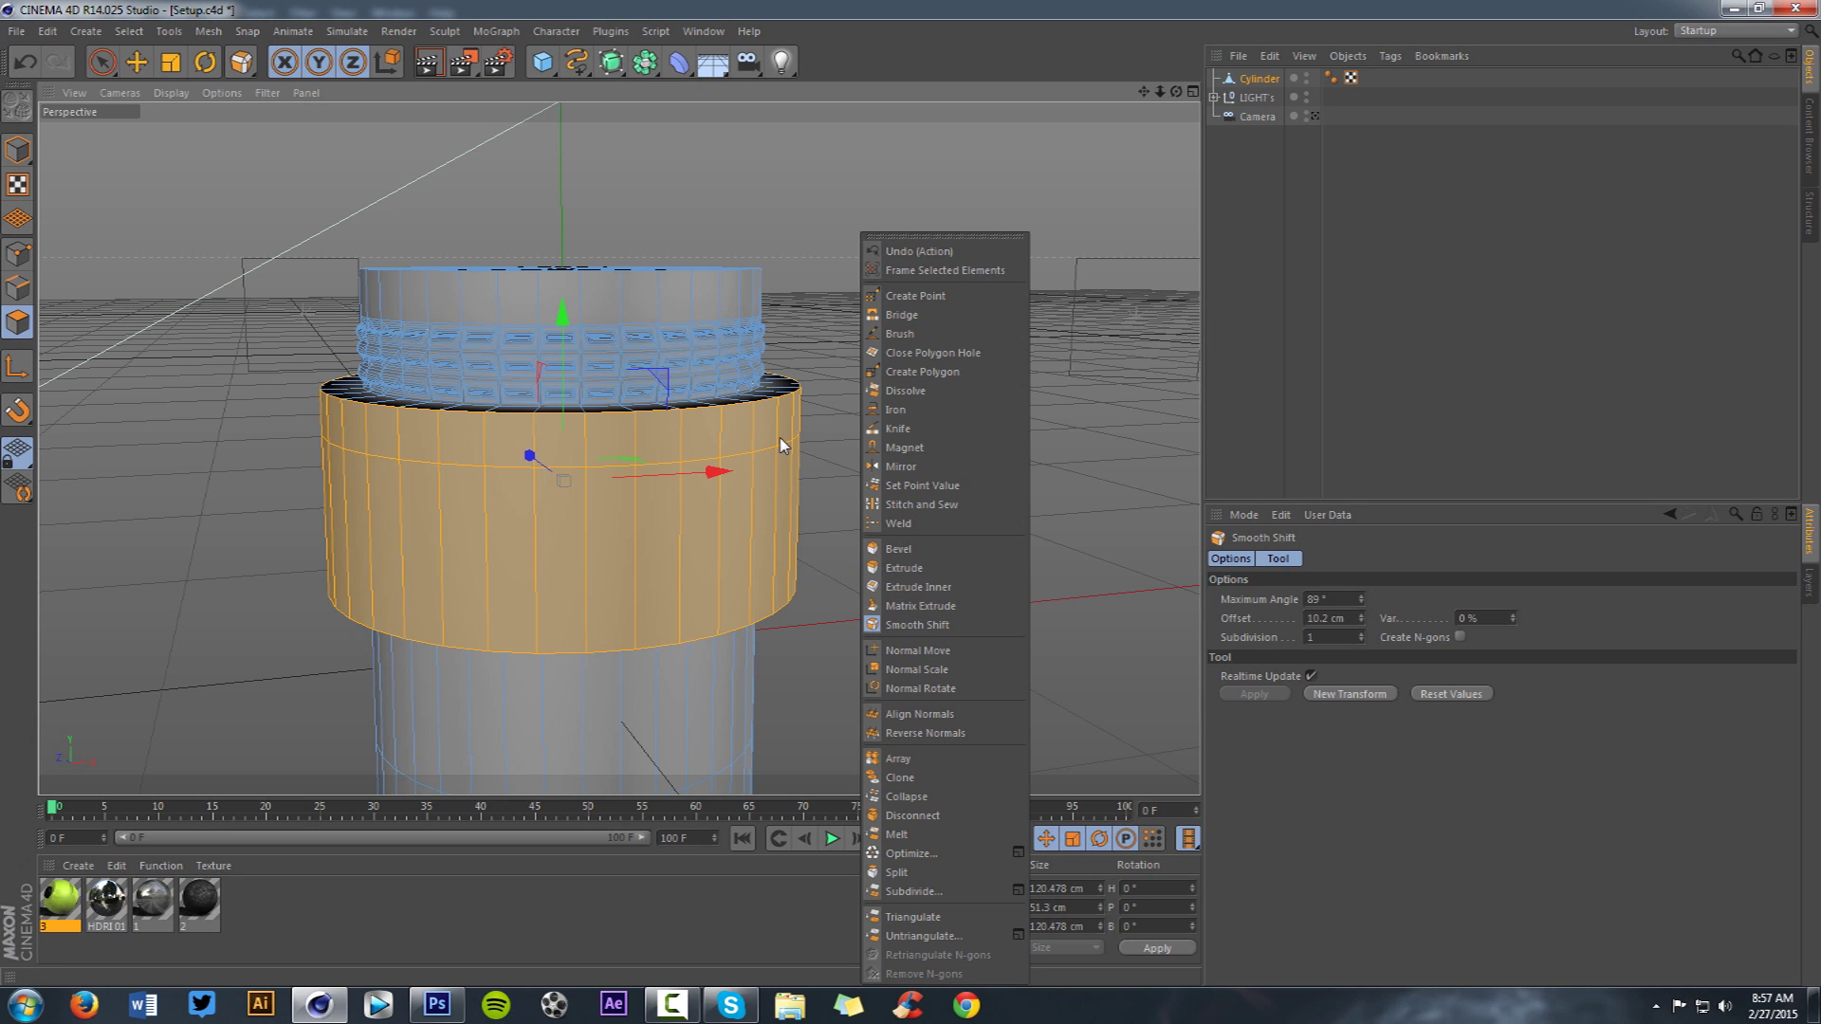
left_click(697, 415)
- Loop-select the collar's flat top ledge together with its upper side band
scroll(697, 416, "up", 3)
key("u")
key("l")
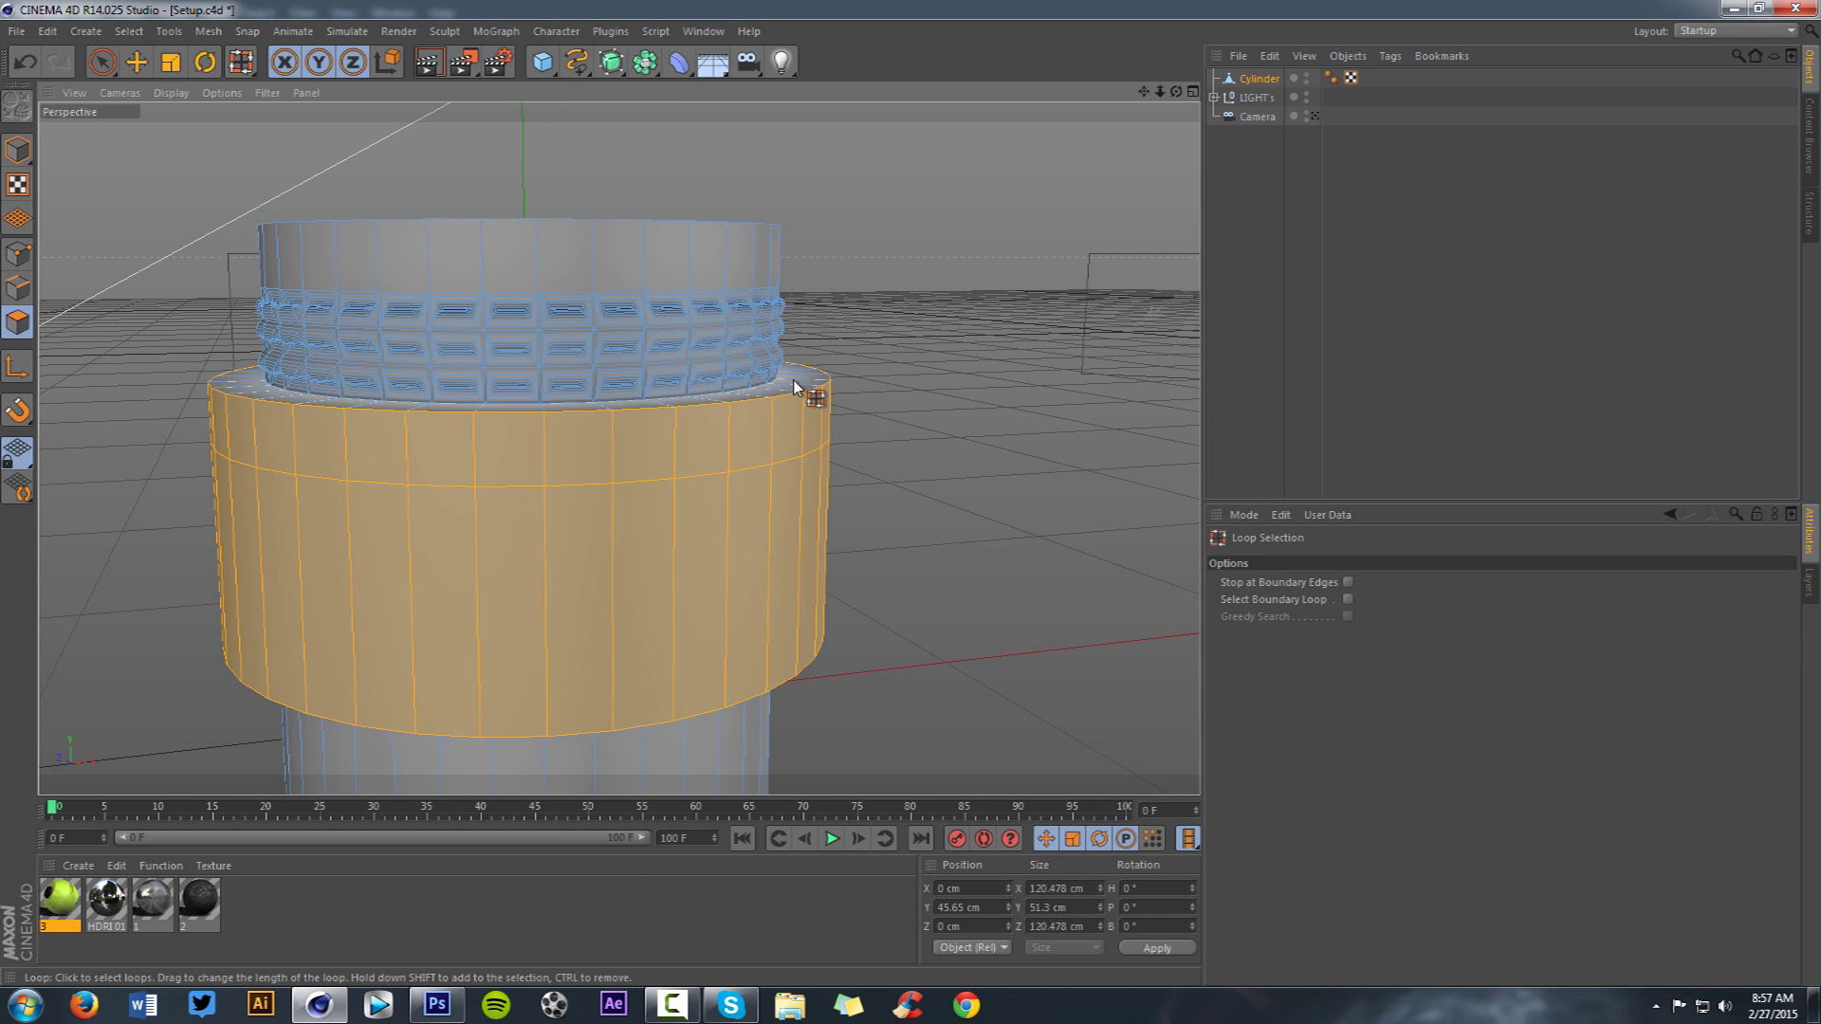
left_click(797, 406)
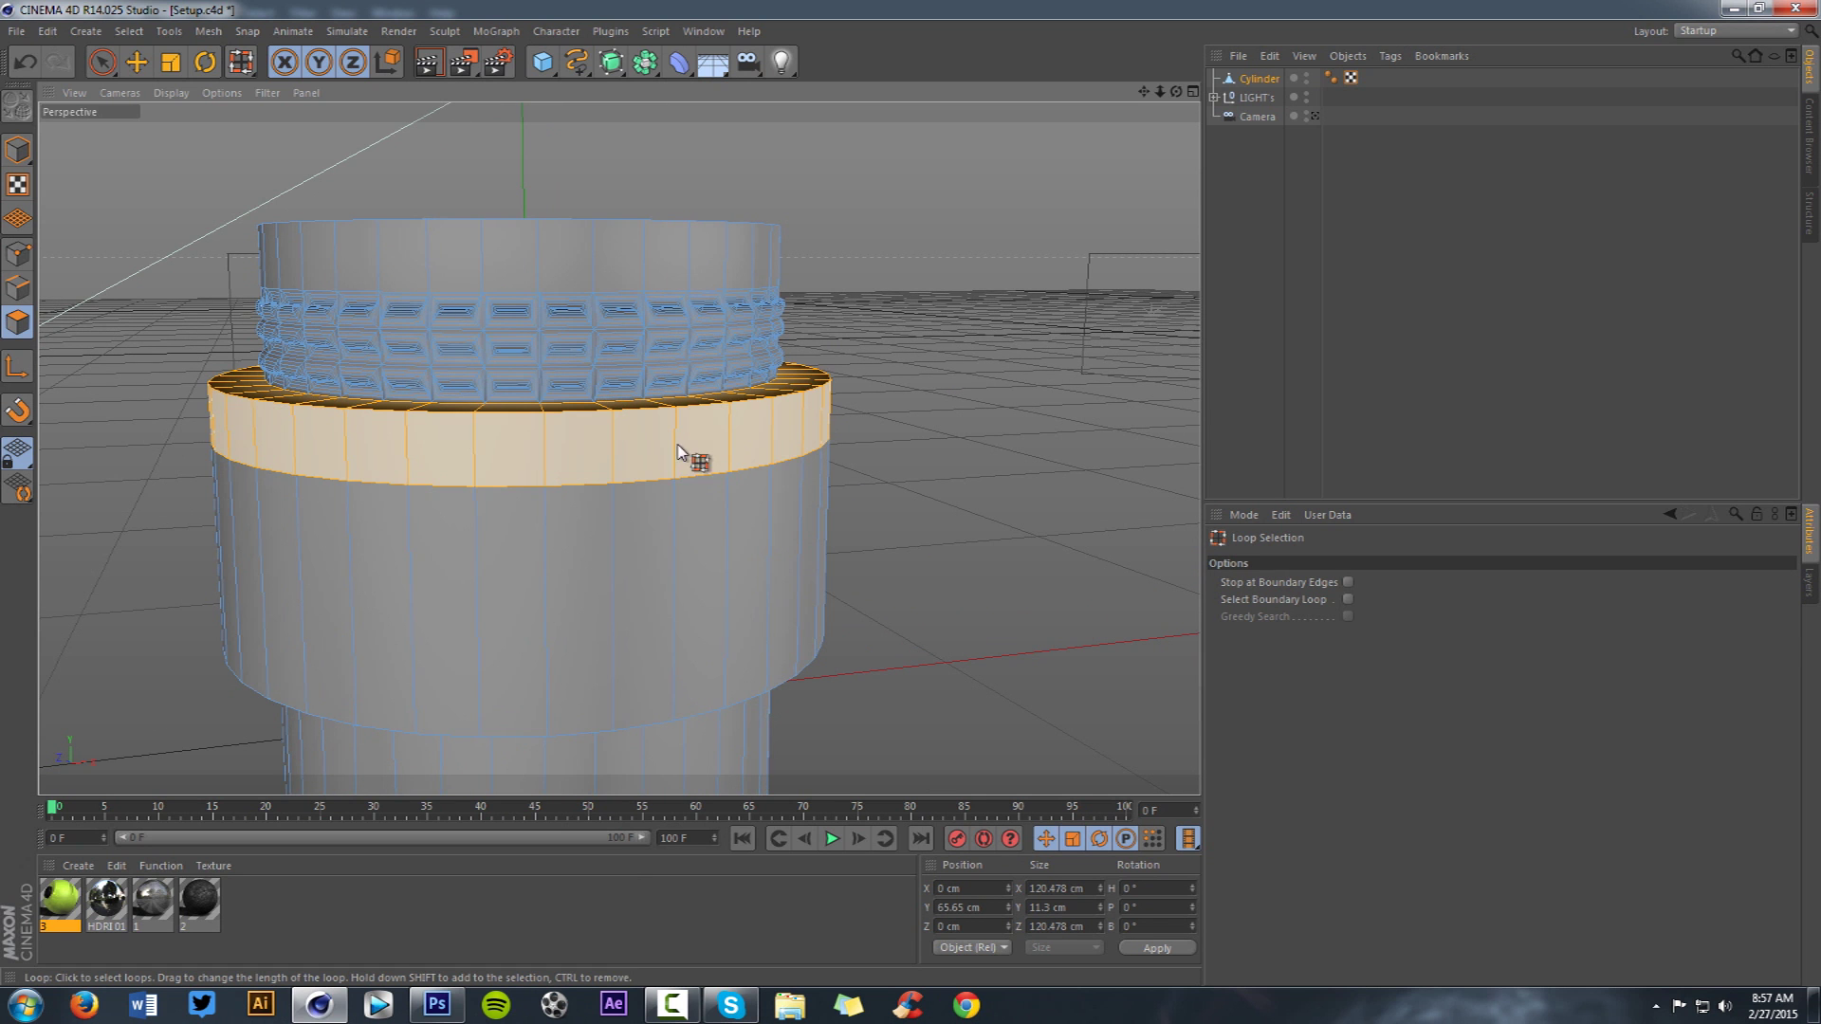
scroll(657, 449, "up", 3)
scroll(658, 450, "down", 1)
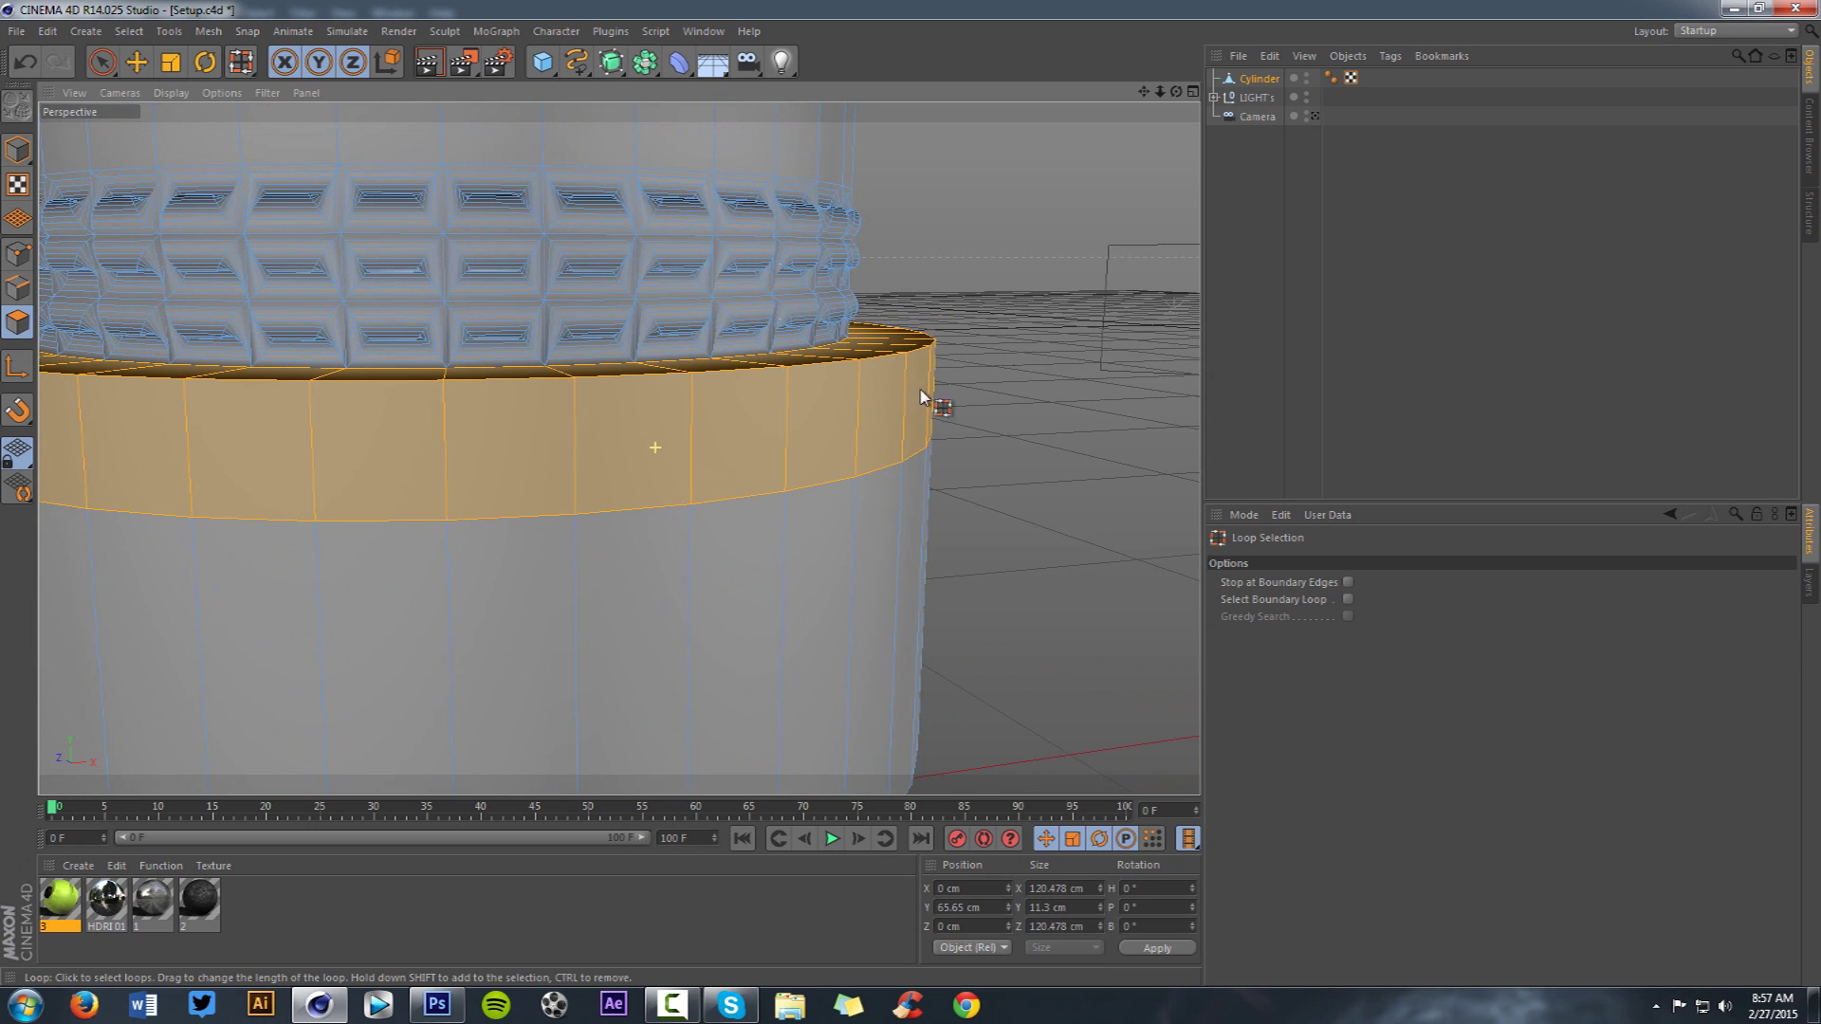
- Try an Extrude of about 3.44 cm on the collar's top ledge and upper side band, and undo it
right_click(1025, 503)
left_click(1053, 568)
left_click_drag(1030, 503, 1002, 478)
key("ctrl+z")
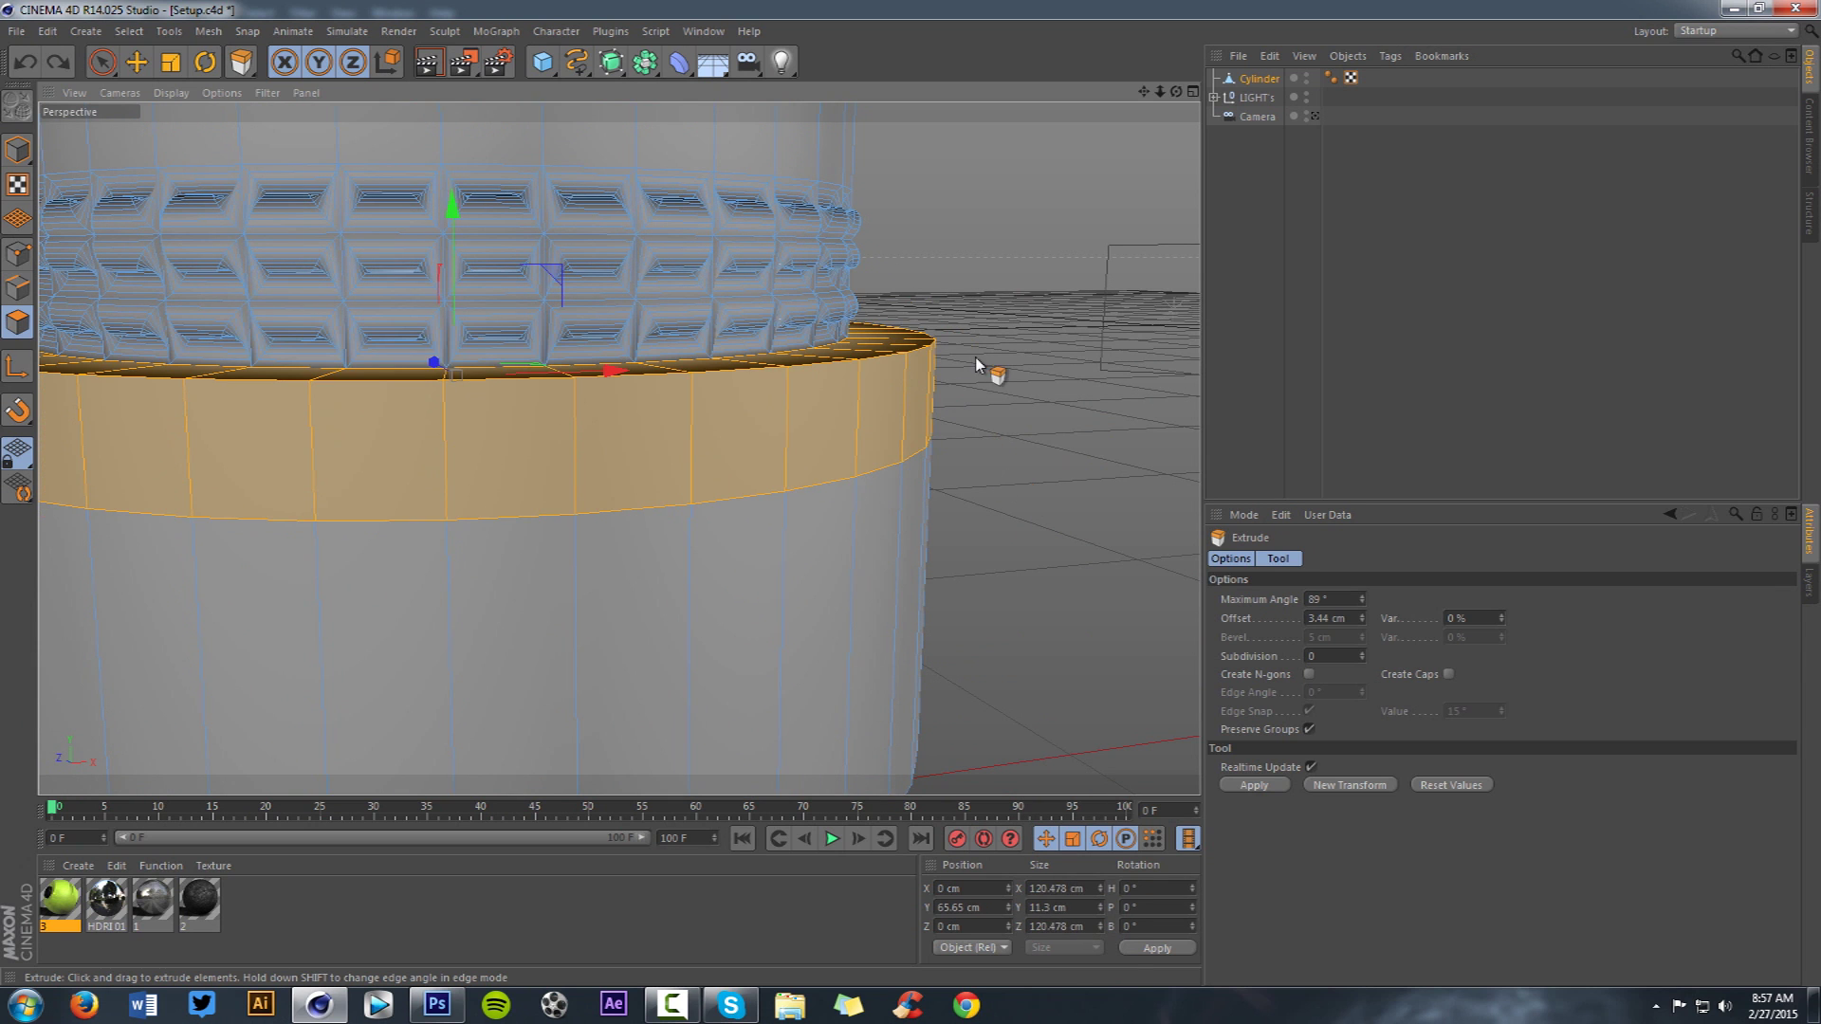
- Push the selected top ledge and upper side band of the collar outward with Smooth Shift by about 1.89 cm
right_click(975, 368)
left_click(1028, 625)
left_click_drag(1044, 633, 1070, 632)
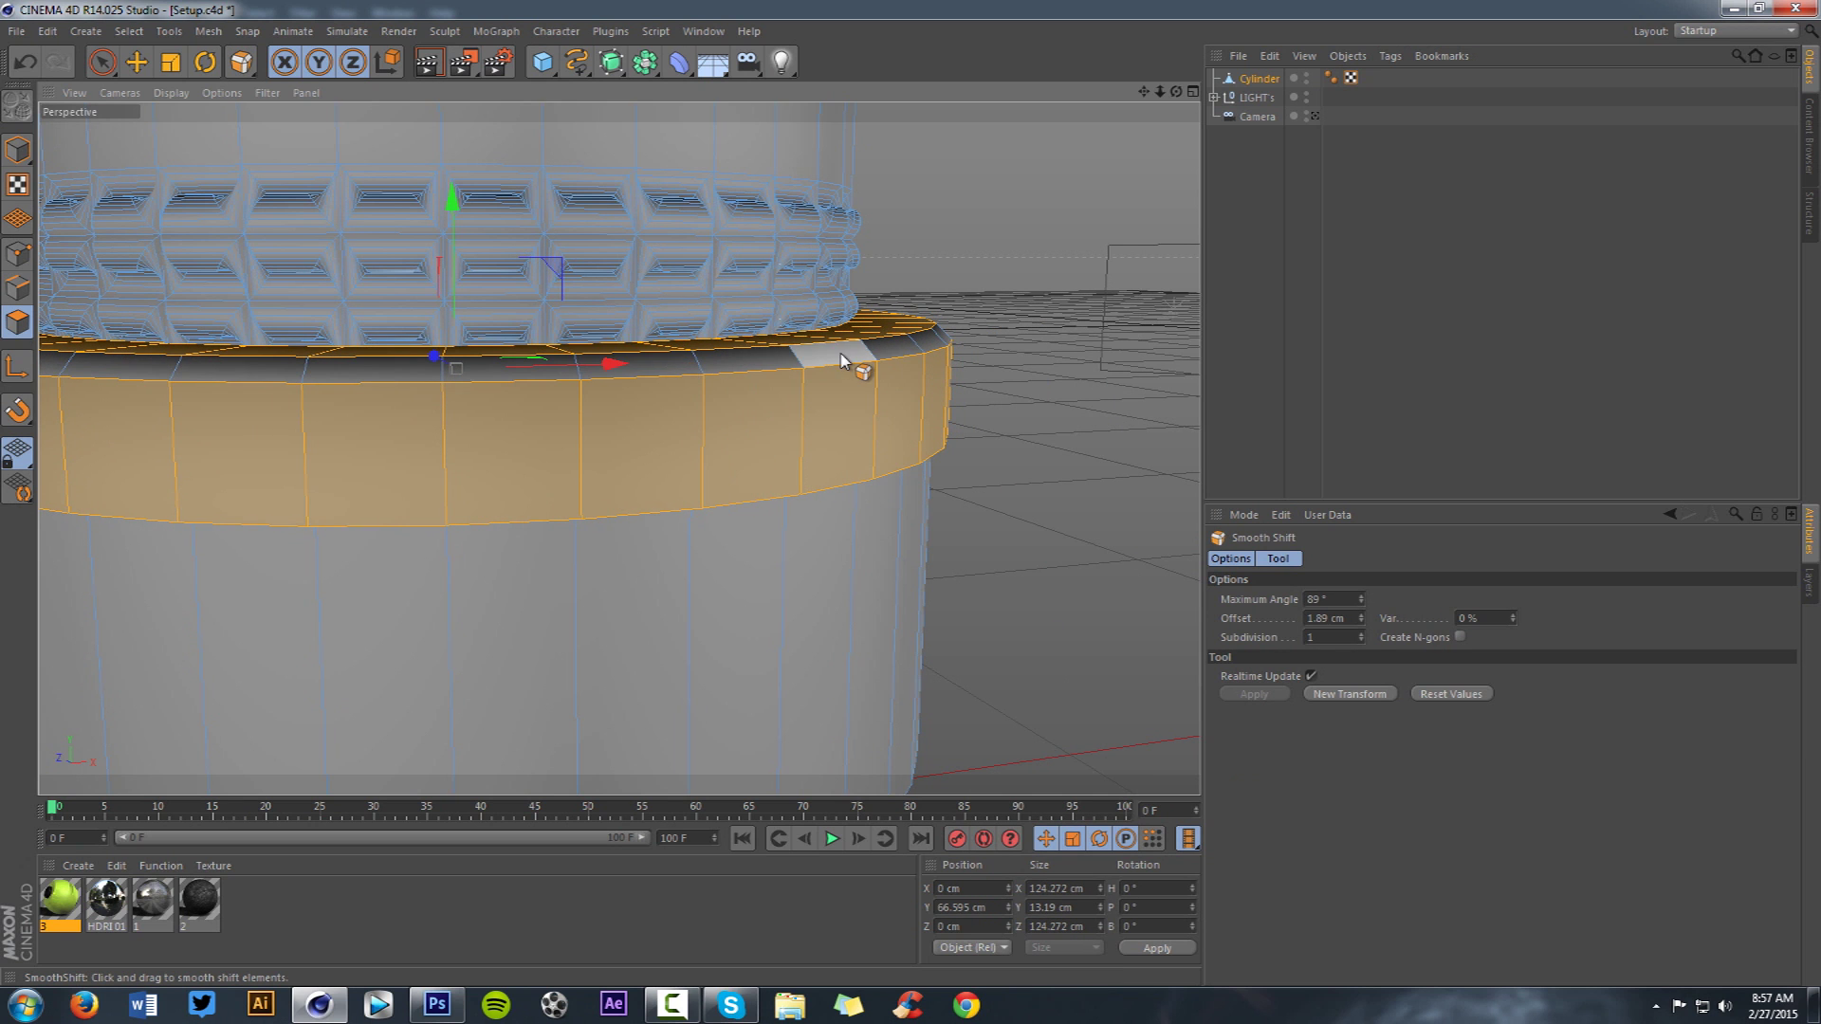
scroll(739, 342, "up", 4)
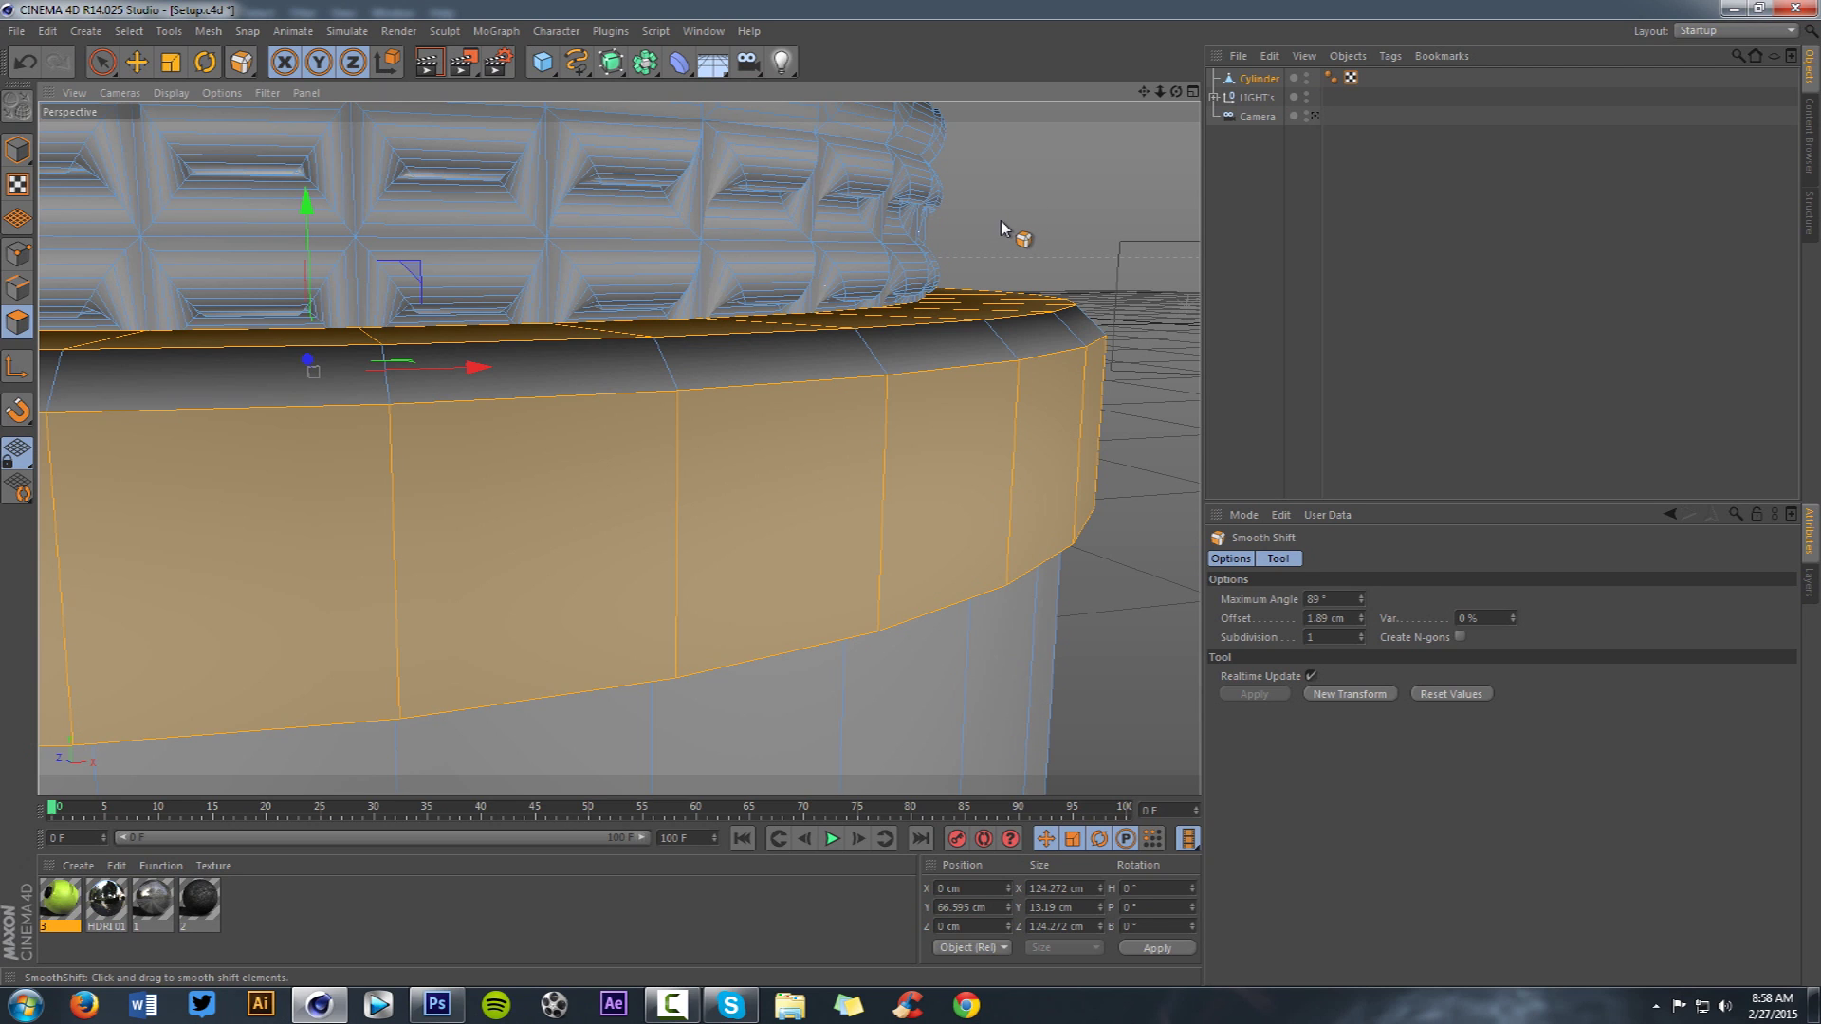
scroll(1003, 225, "down", 2)
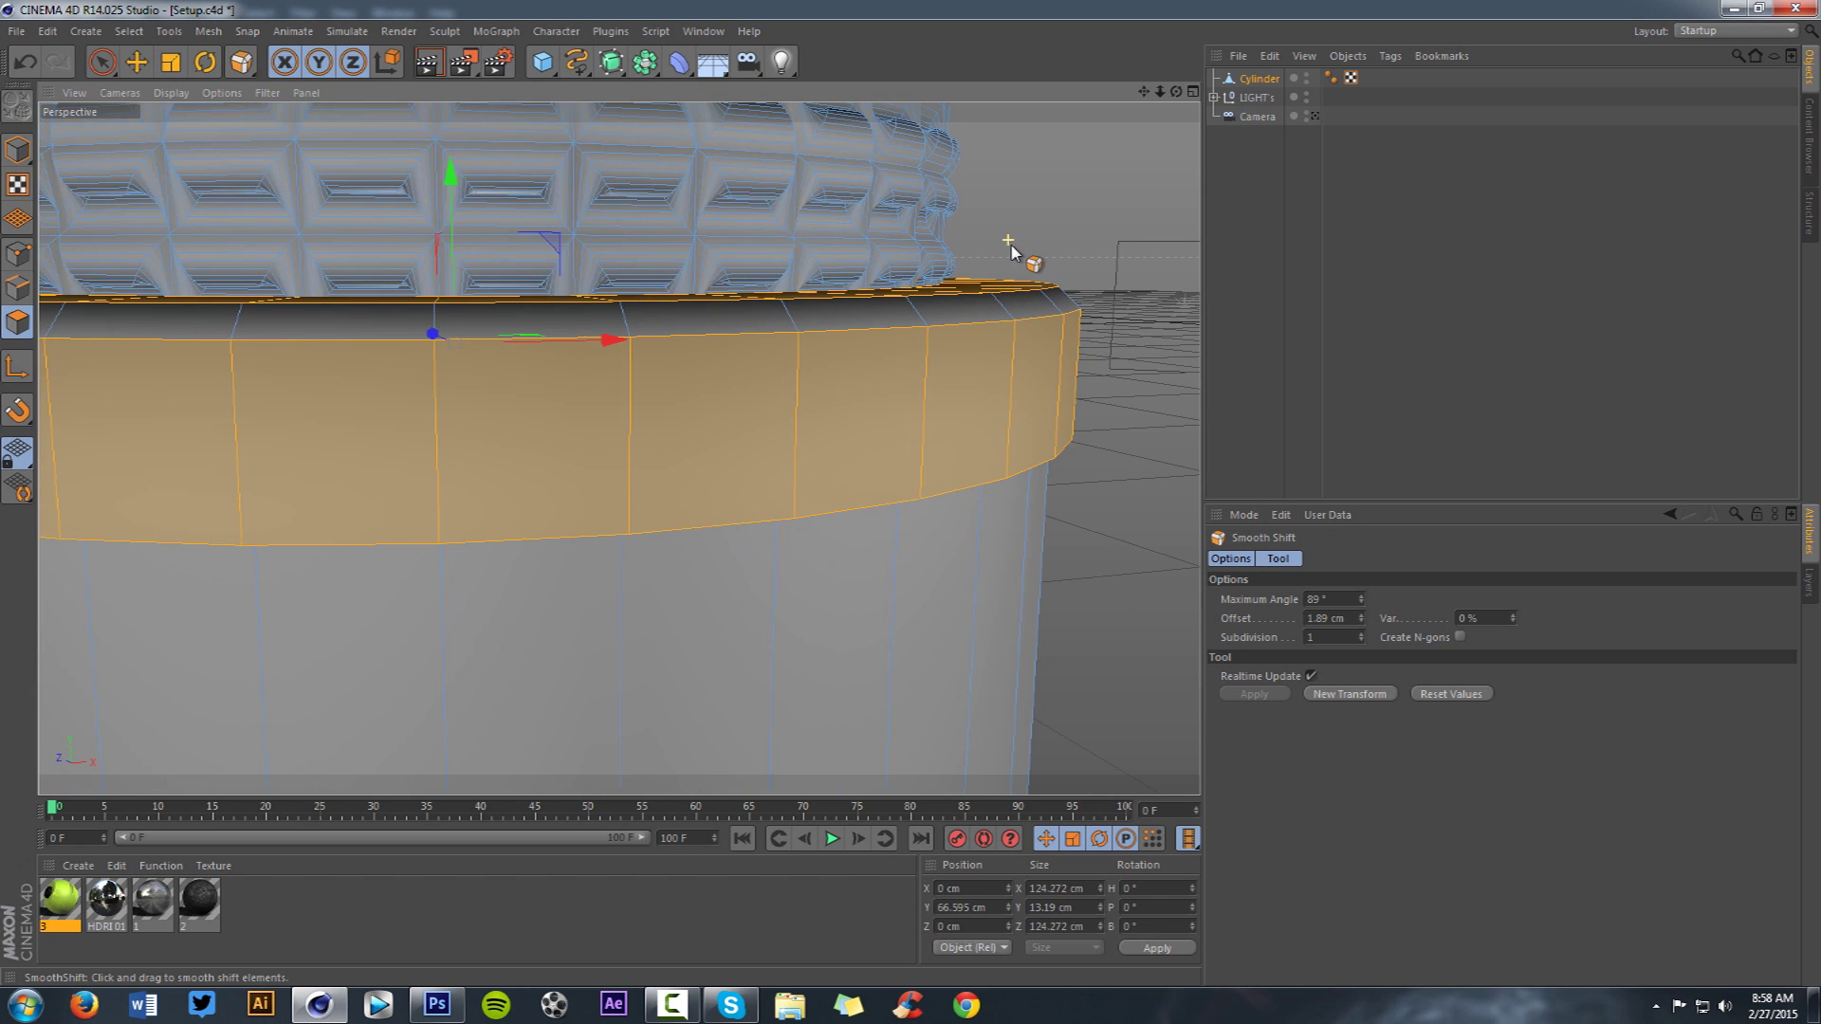
scroll(1127, 201, "down", 1)
- Loop-select only the flat top ledge of the collar
left_click_drag(1161, 92, 1172, 144)
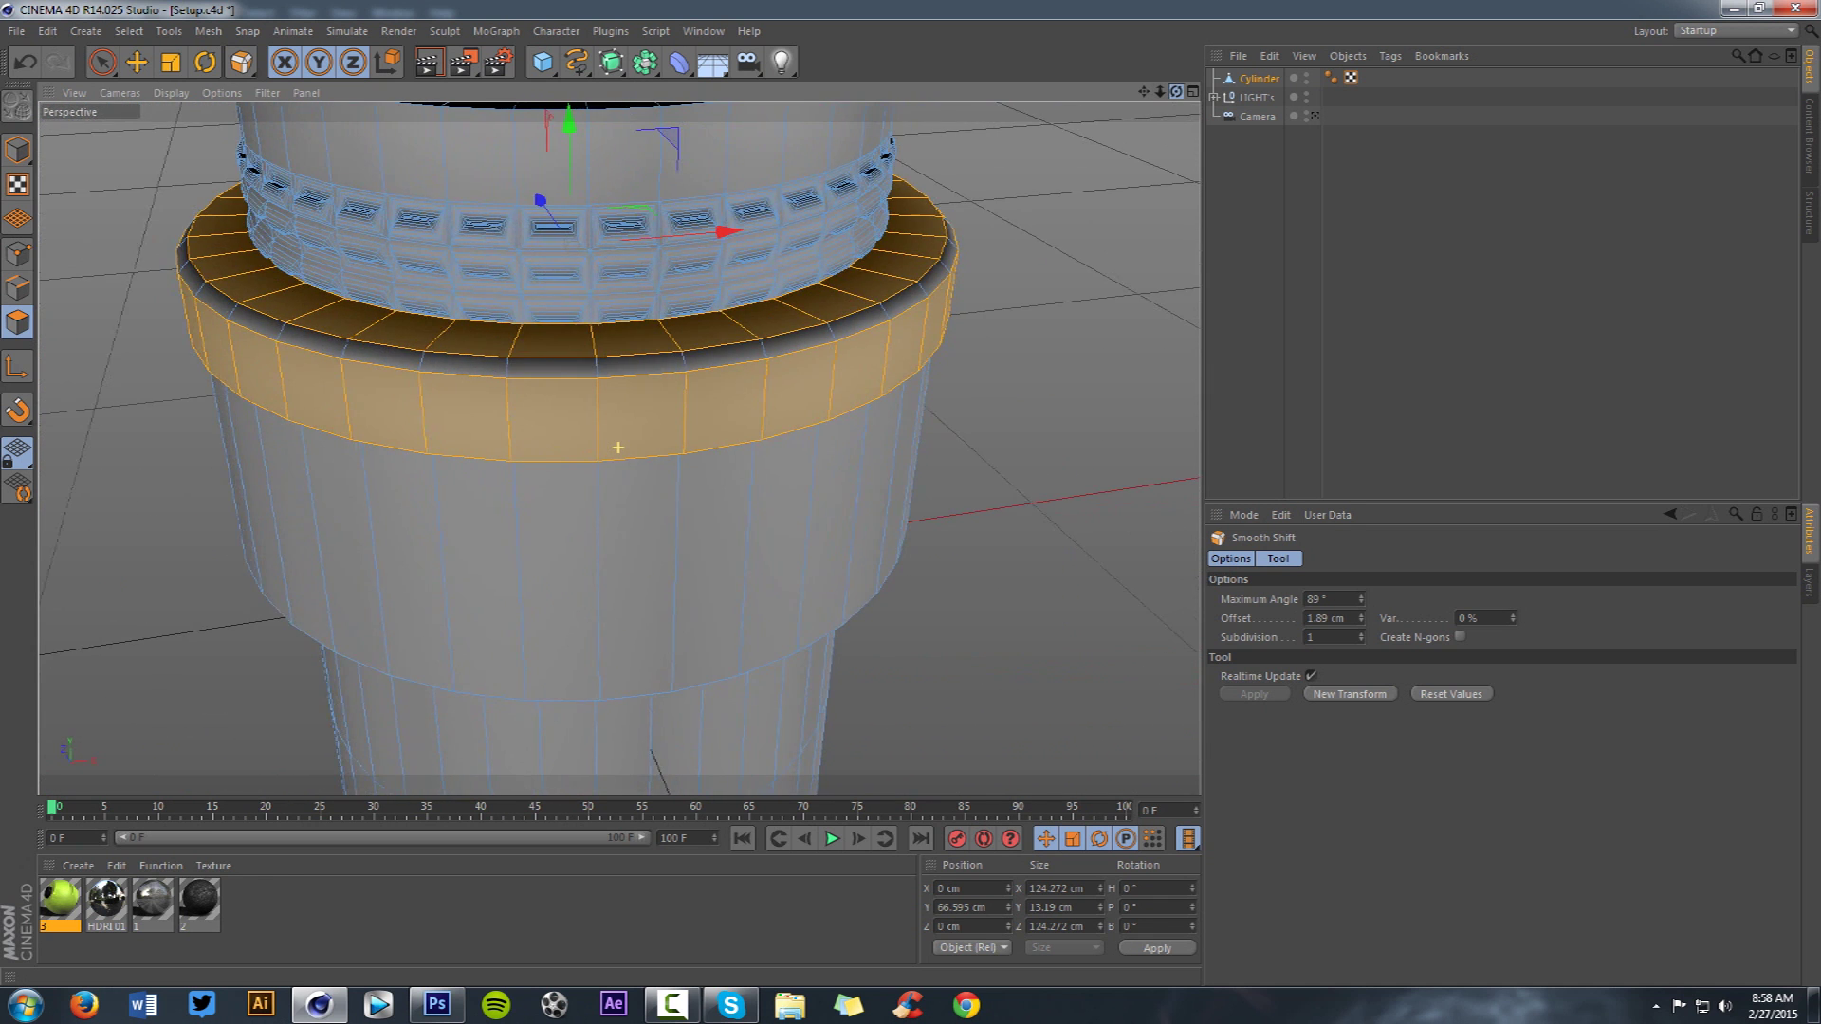
key("u")
key("l")
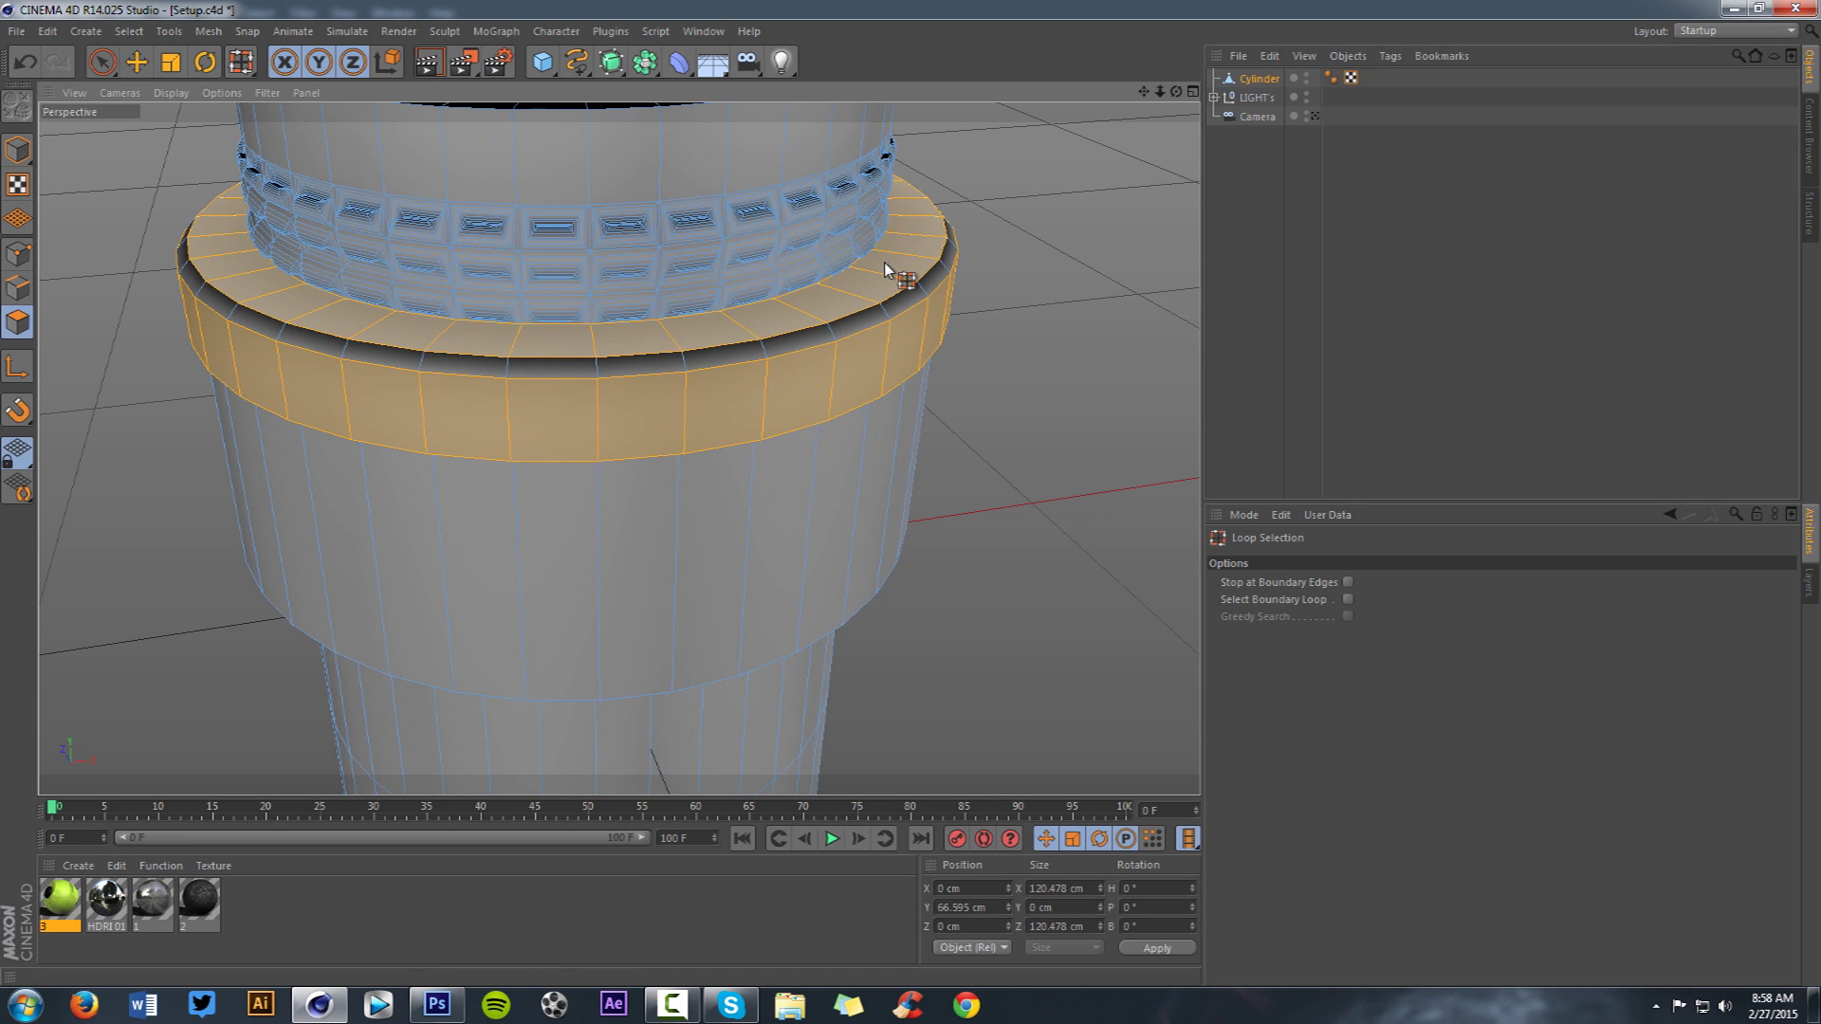
left_click(884, 262)
- Matrix Extrude the collar's top ledge with 8 steps, zero move, 87 %, 95 % and 95 % scale, and 4° rotation
right_click(1061, 236)
left_click(1106, 605)
left_click_drag(1052, 429, 1052, 429)
scroll(841, 283, "up", 5)
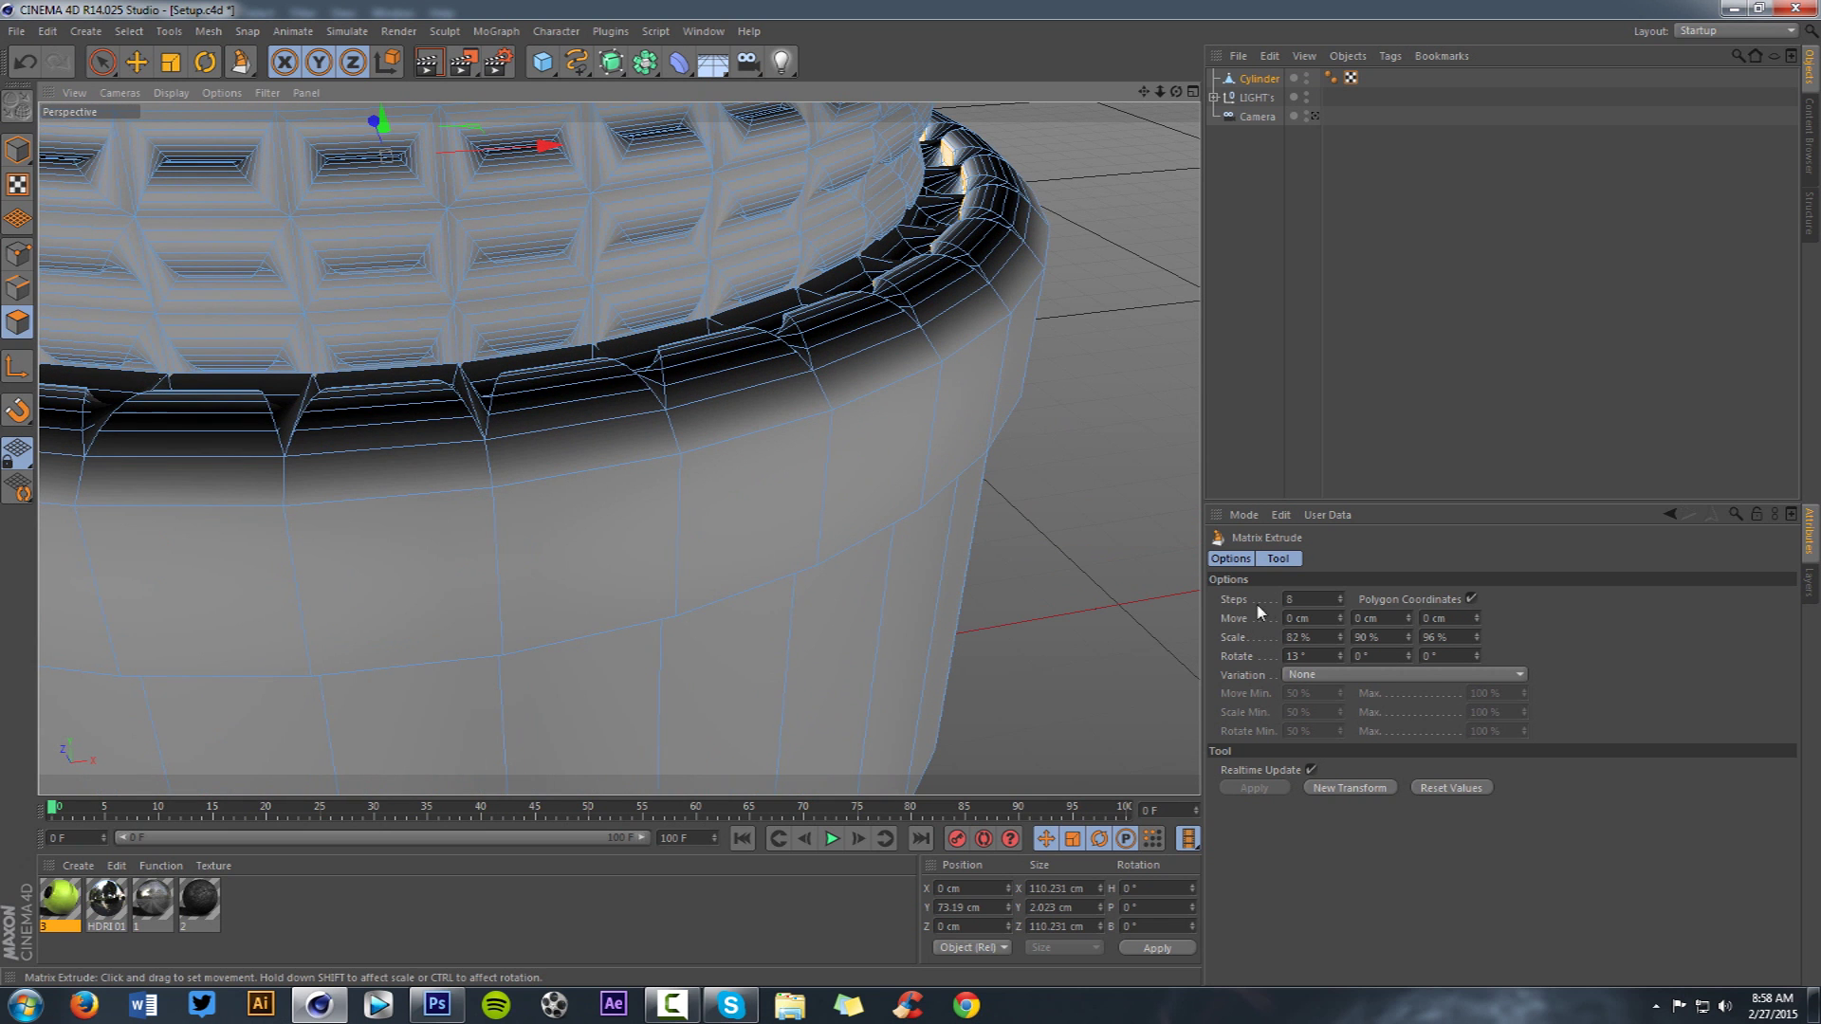
left_click_drag(1340, 639, 1409, 636)
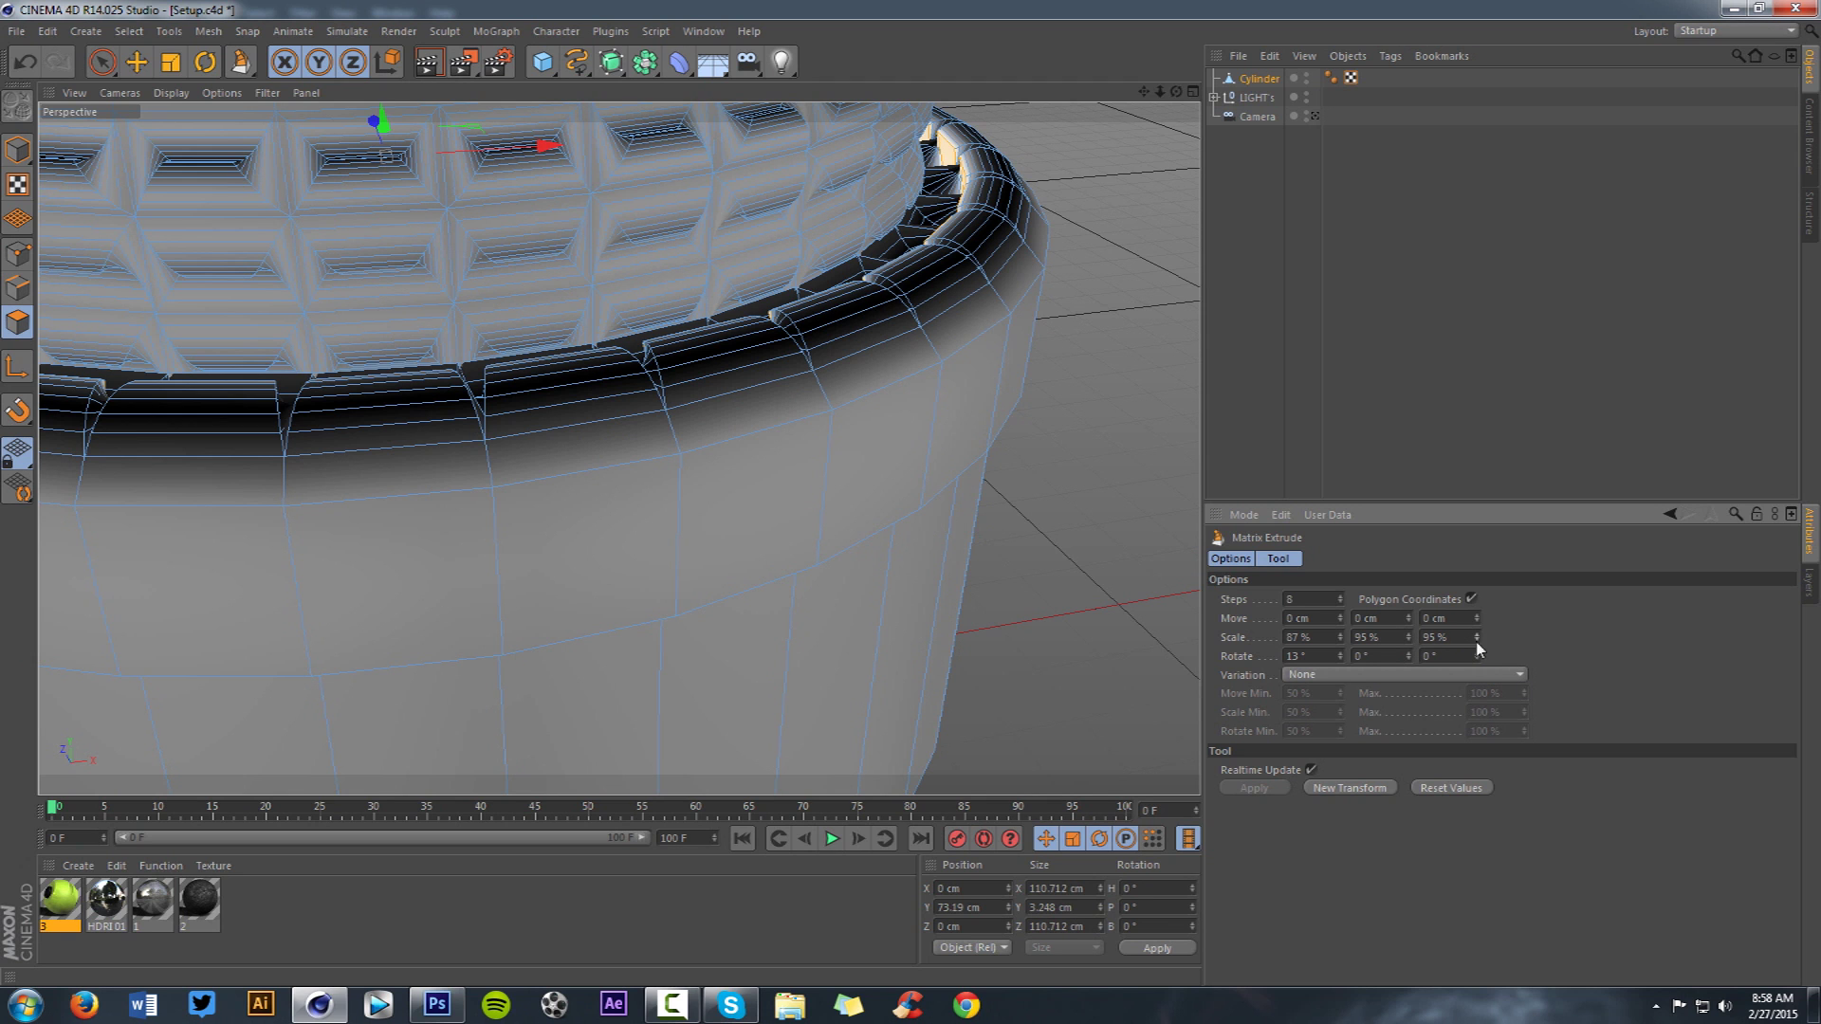
left_click_drag(1341, 656, 1341, 665)
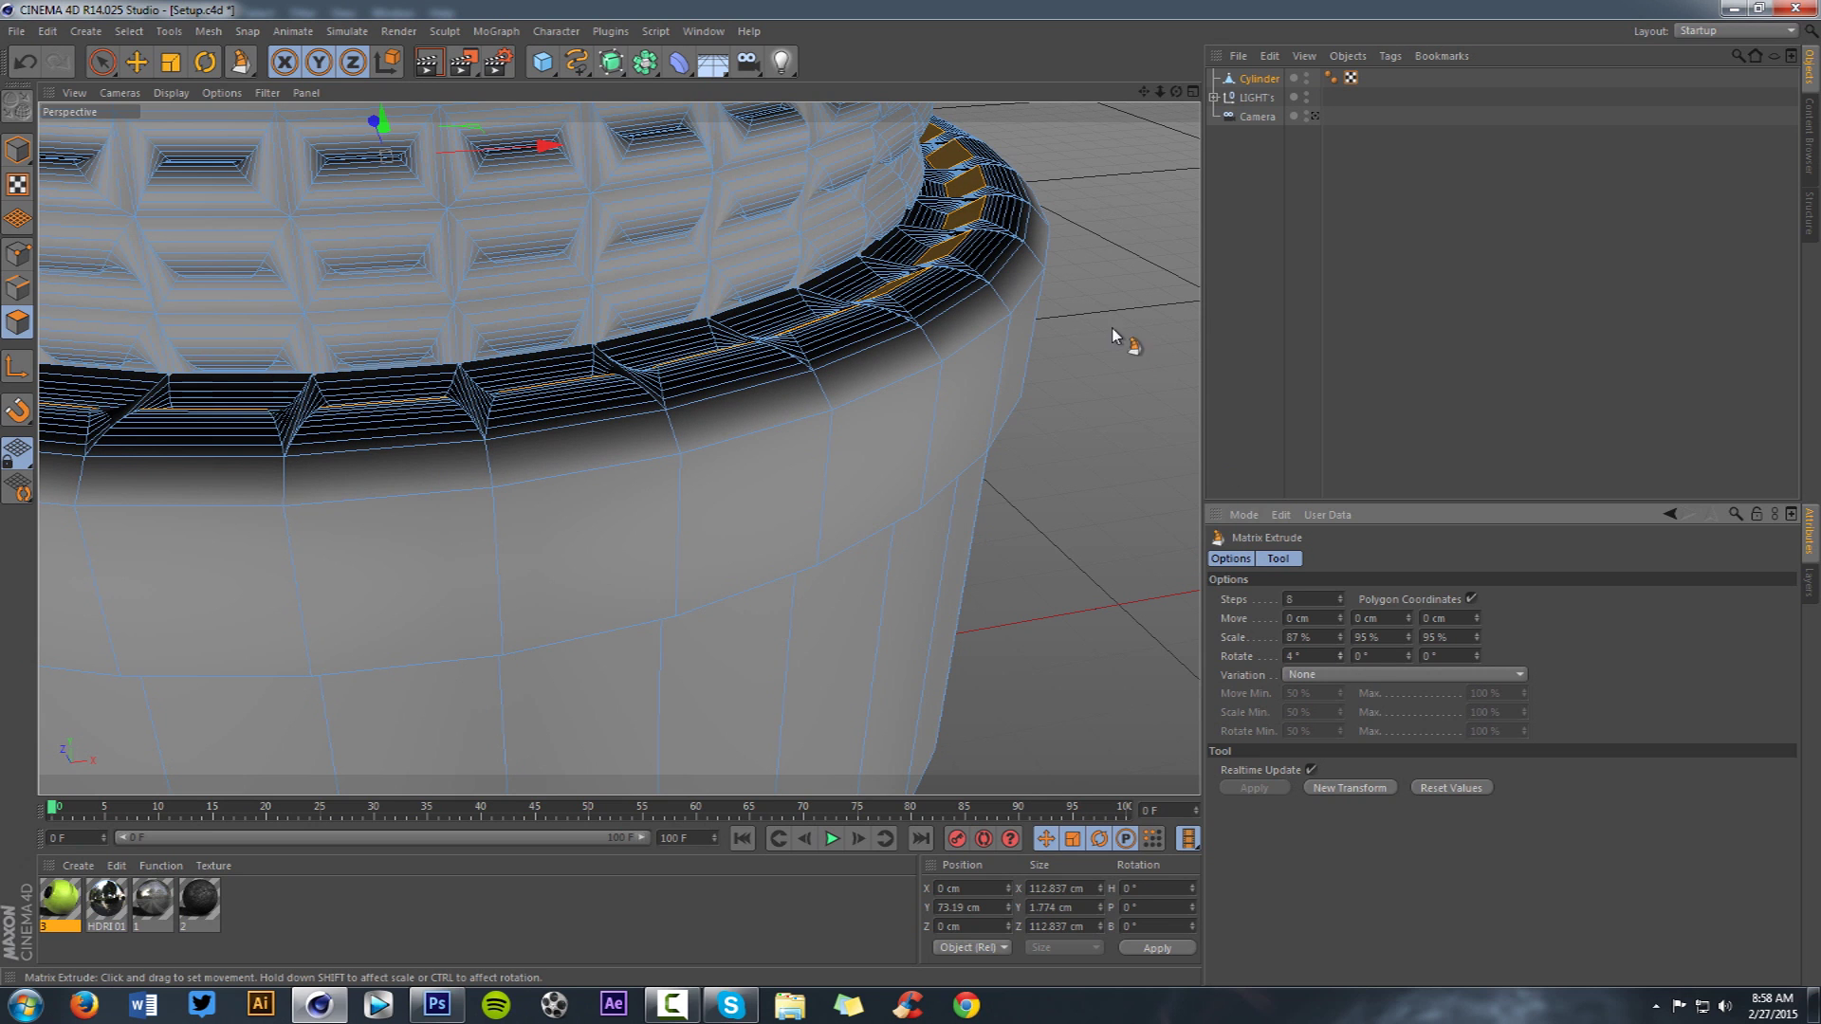
- Loop-select the raised outer side band around the top of the collar
scroll(1088, 311, "down", 2)
mouse_move(1160, 92)
left_mouse_down()
mouse_move(1122, 92)
mouse_move(1184, 97)
left_mouse_up()
key("u")
key("l")
left_click(905, 460)
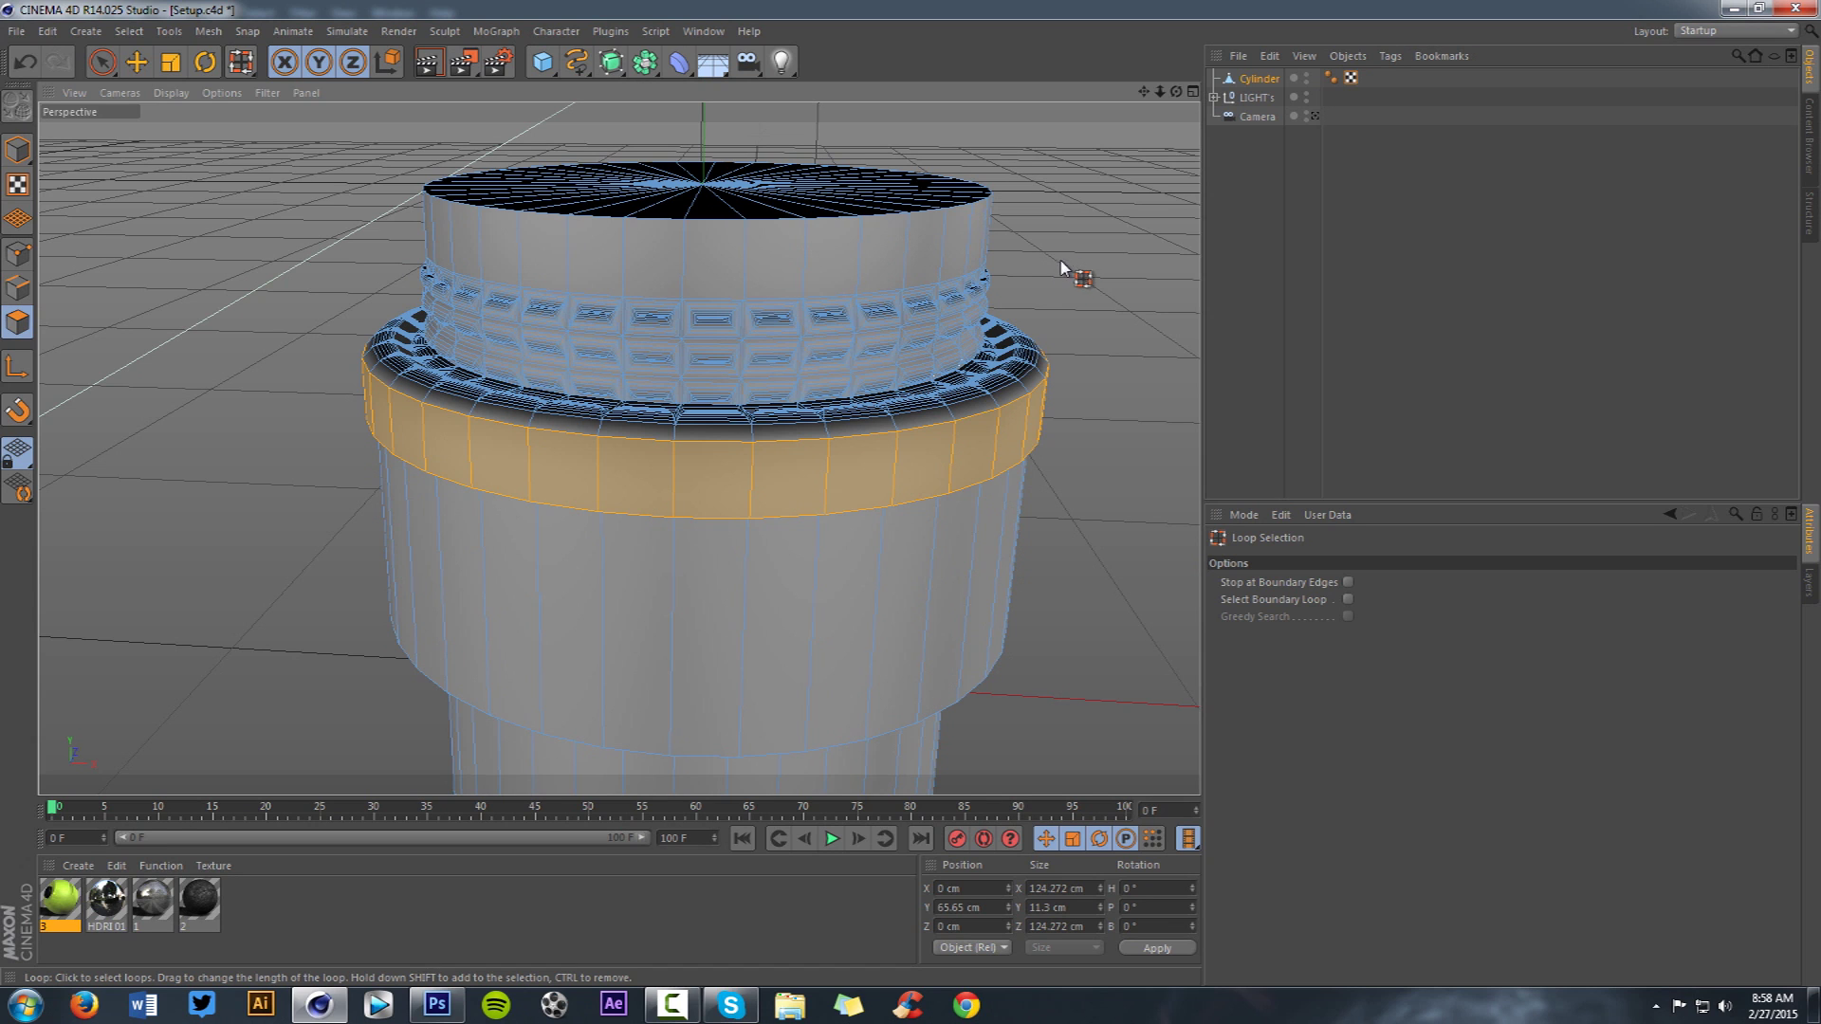
- Inset the selected outer band of the collar with Extrude Inner by about 3 cm
right_click(1071, 259)
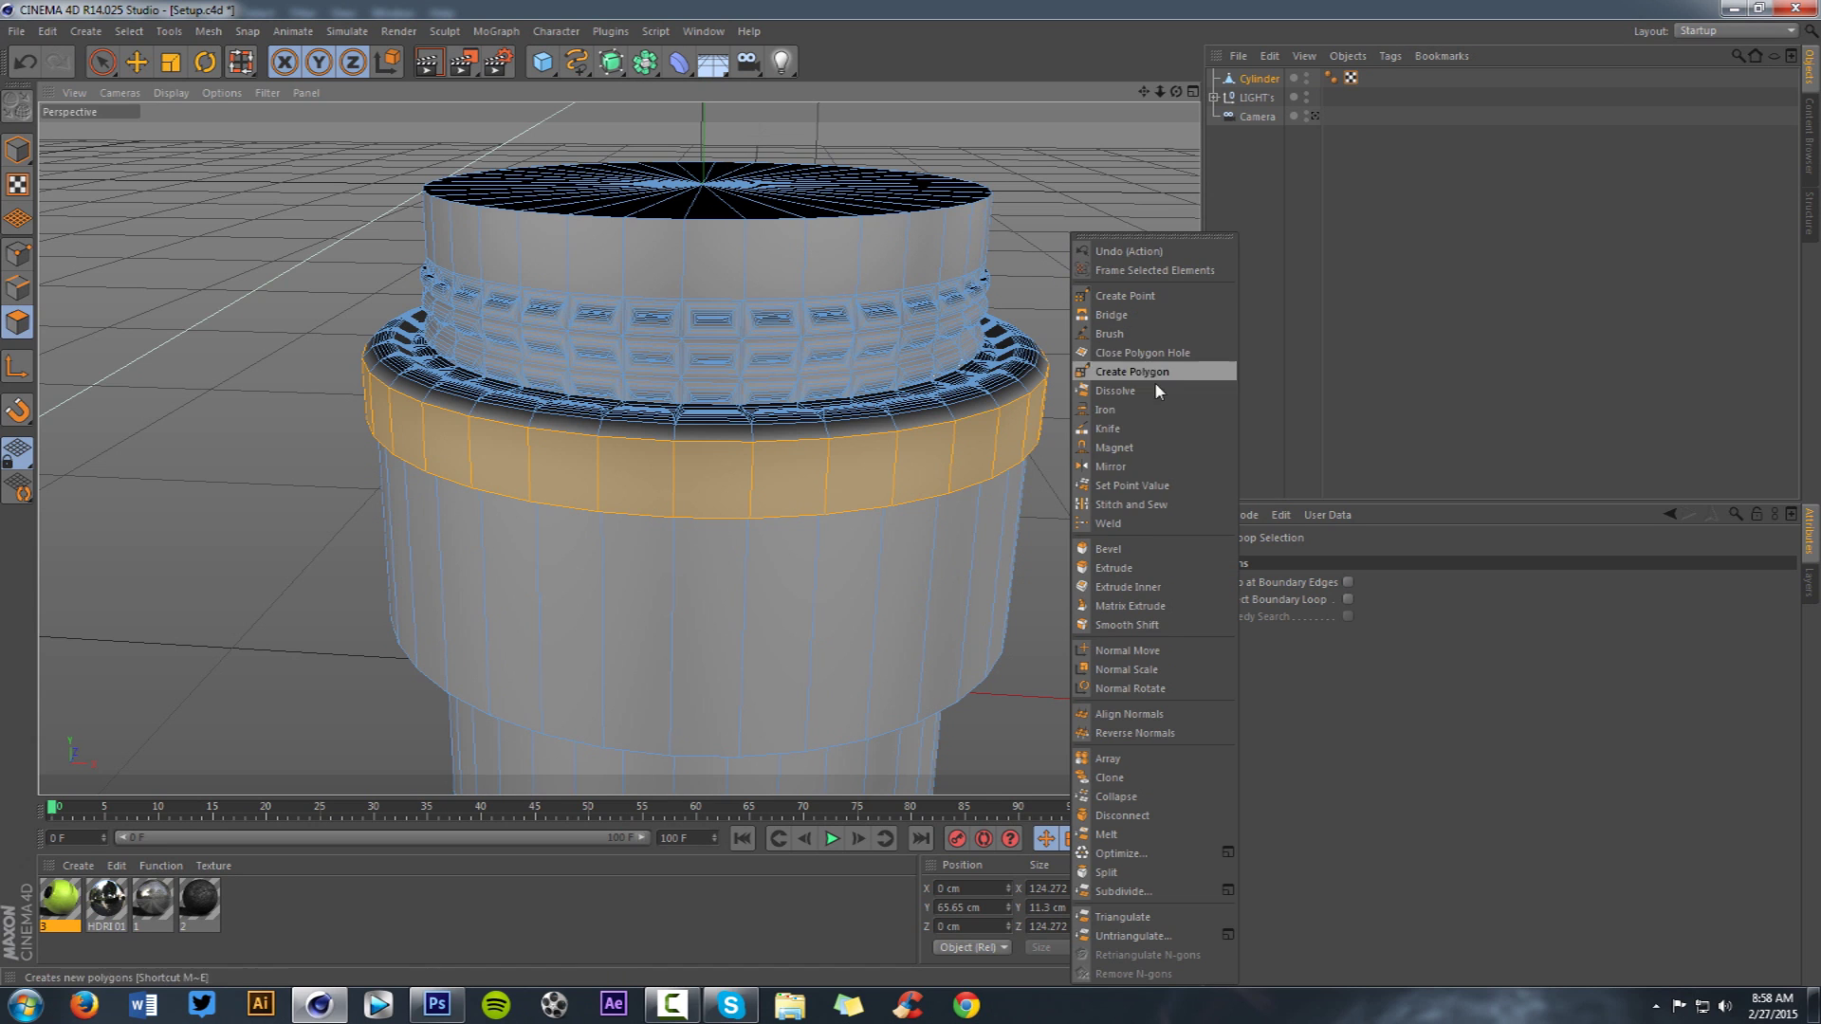
left_click(1133, 583)
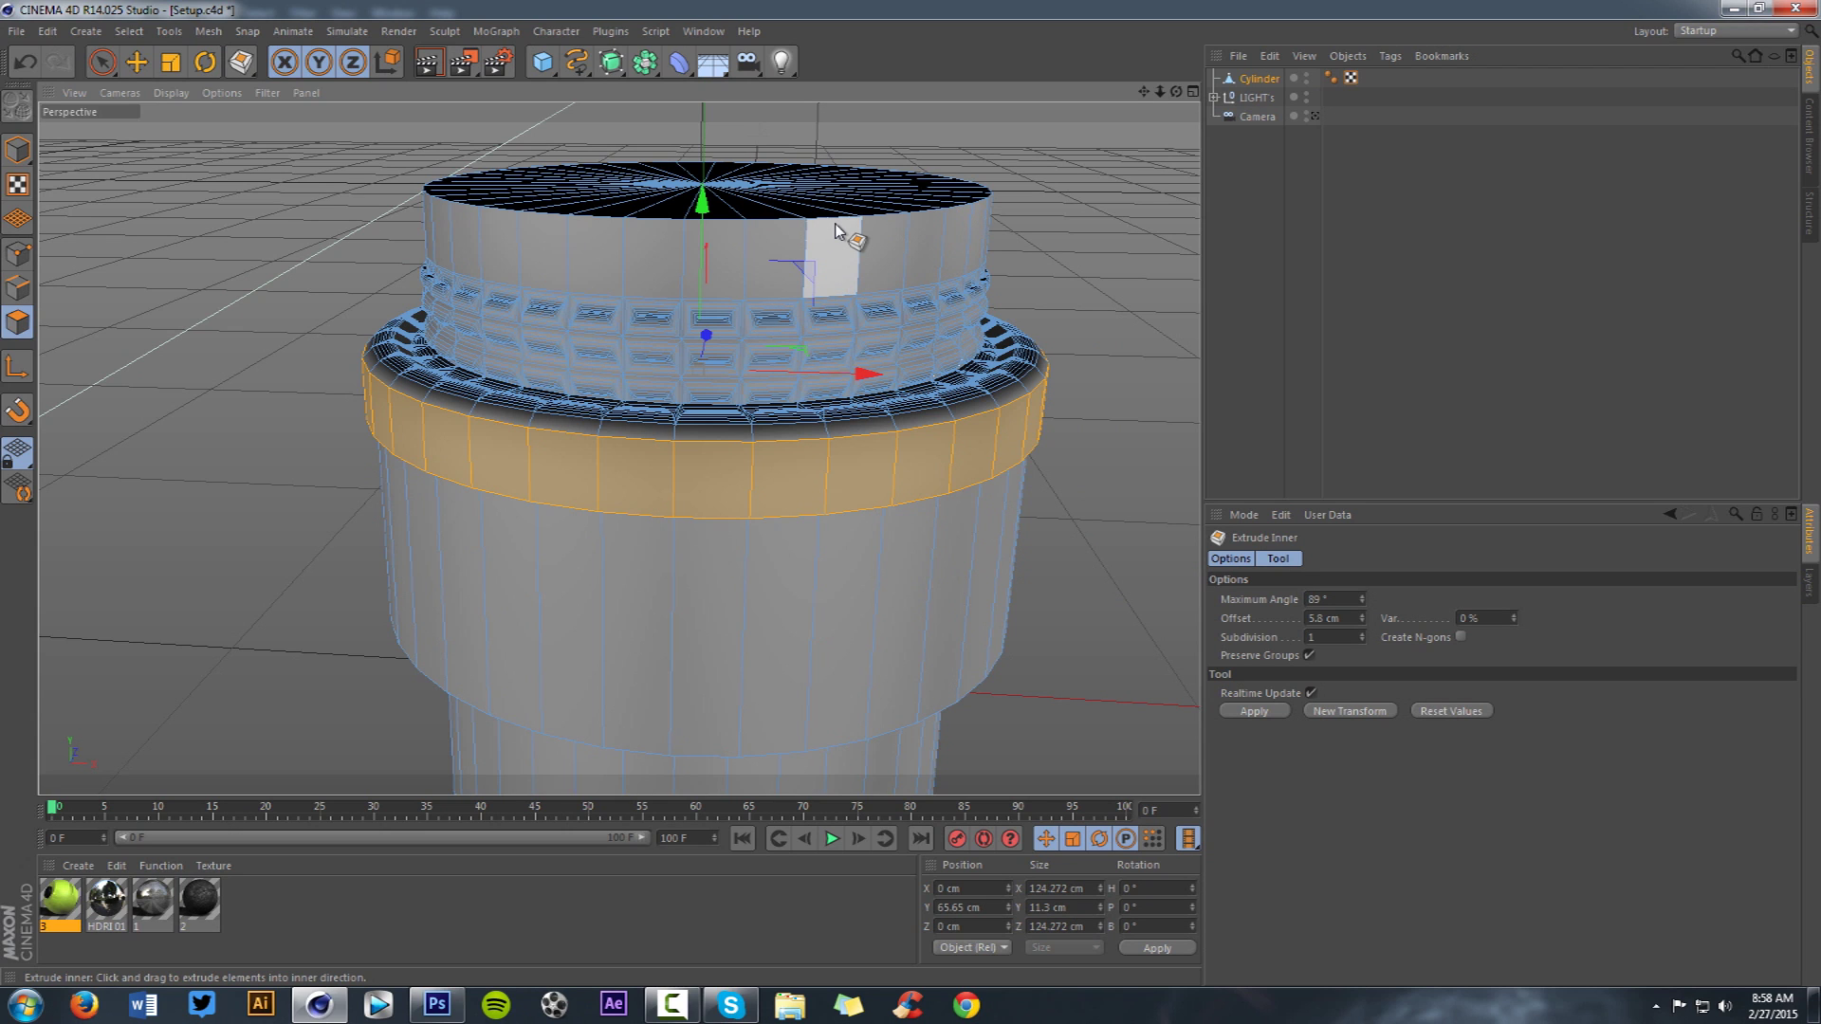
right_click(1102, 203)
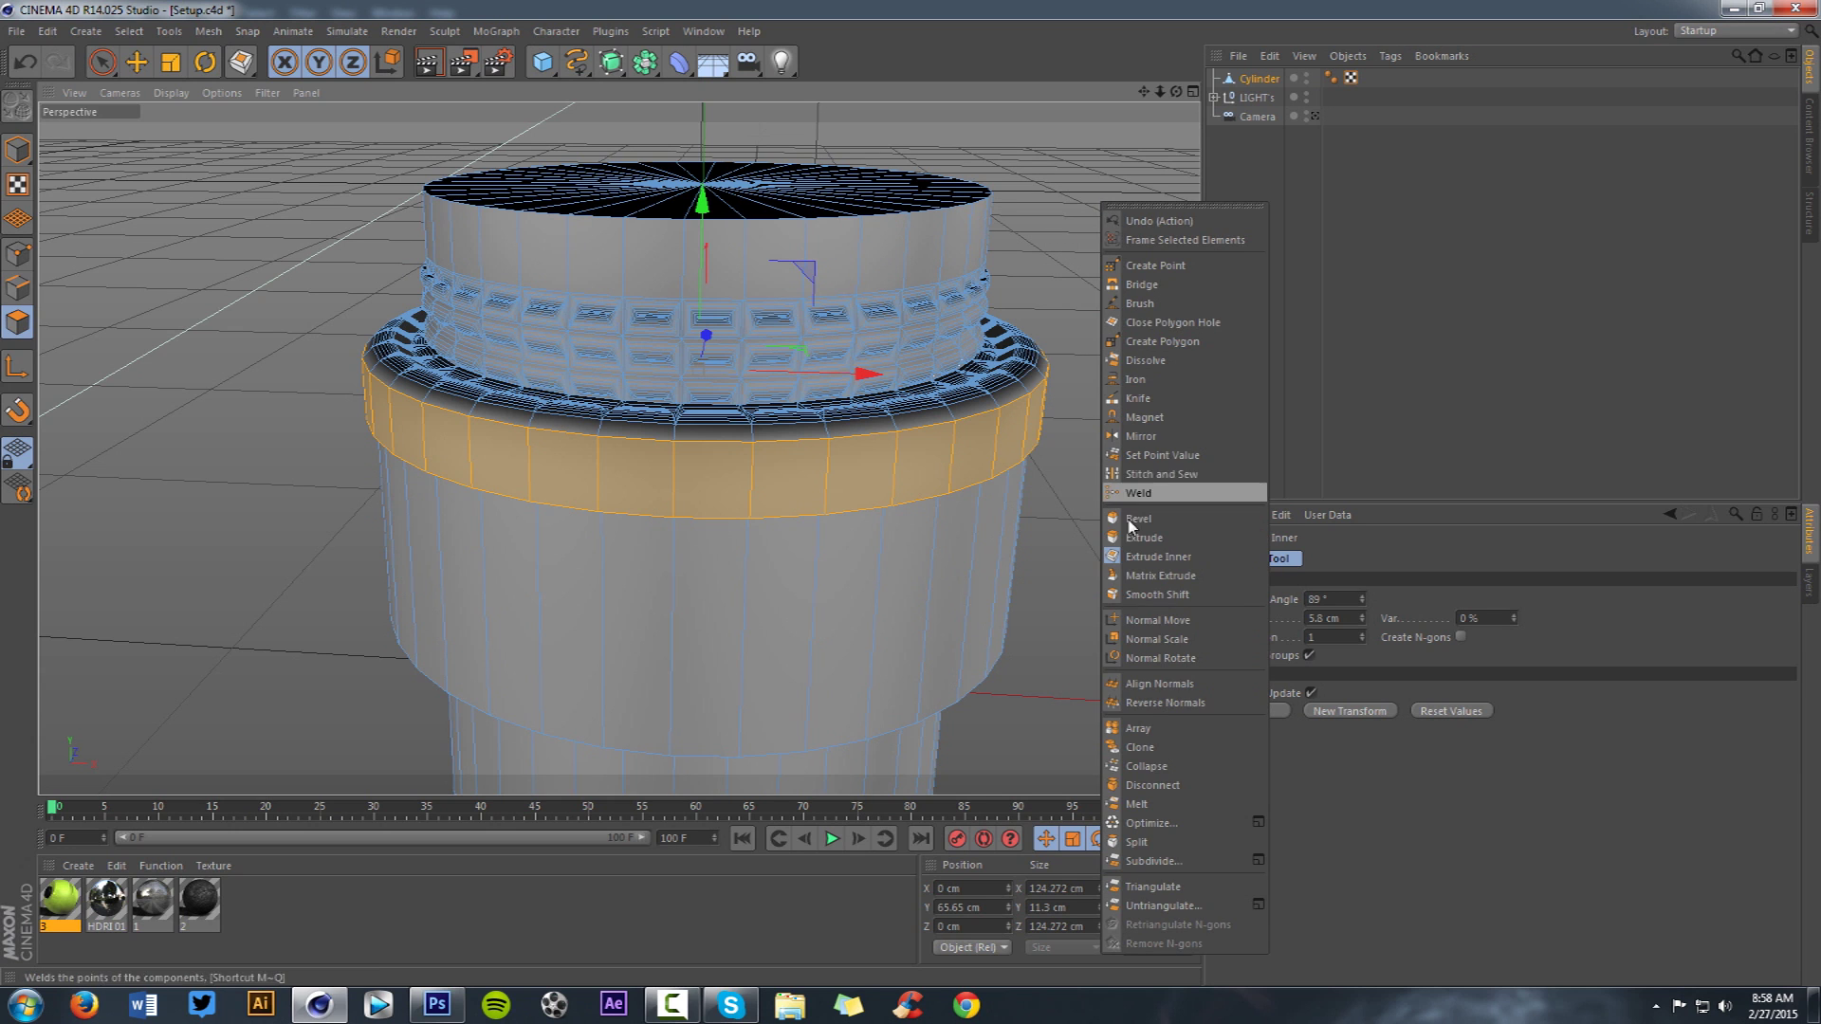
left_click(1141, 560)
left_click_drag(1087, 281, 1058, 281)
- Smooth Shift the selected inset band of the collar inward with an offset of about -3.1 cm
right_click(1076, 240)
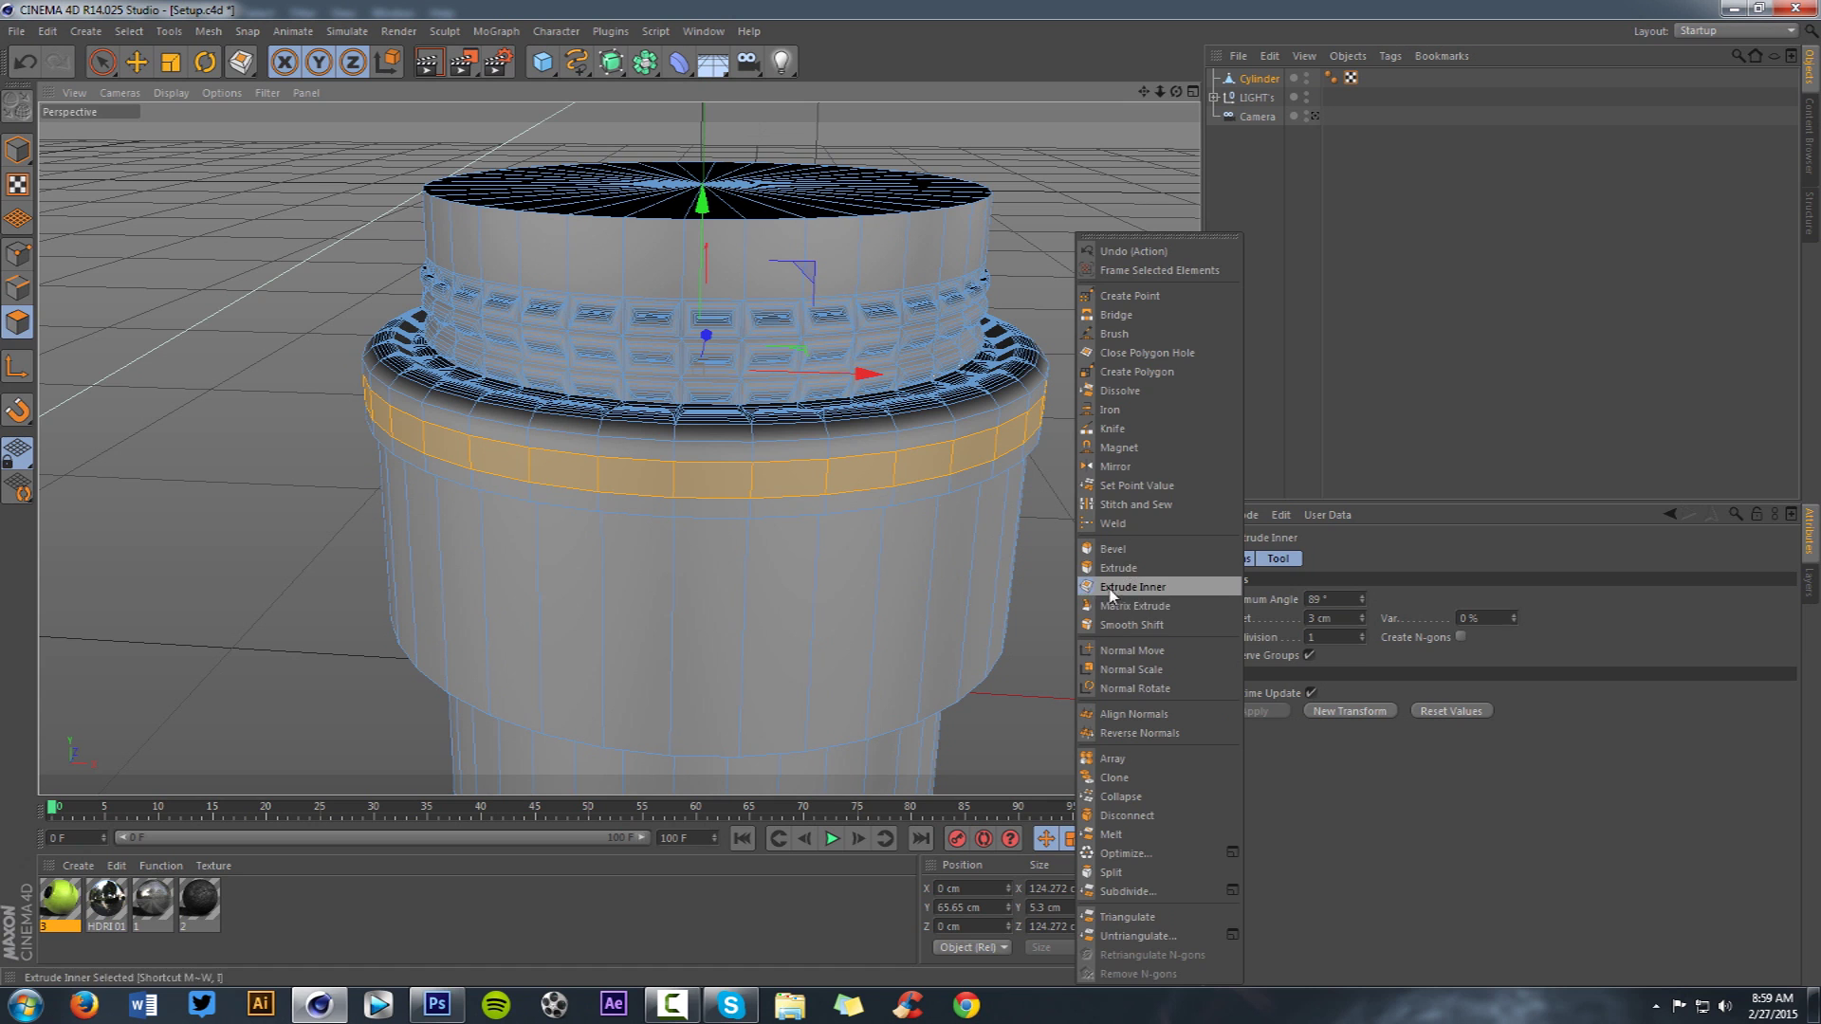
left_click(1109, 629)
mouse_move(1112, 629)
left_mouse_down()
mouse_move(1195, 629)
mouse_move(1083, 628)
left_mouse_up()
- Inset the recessed collar band with Extrude Inner by about 1.5 cm
right_click(1101, 410)
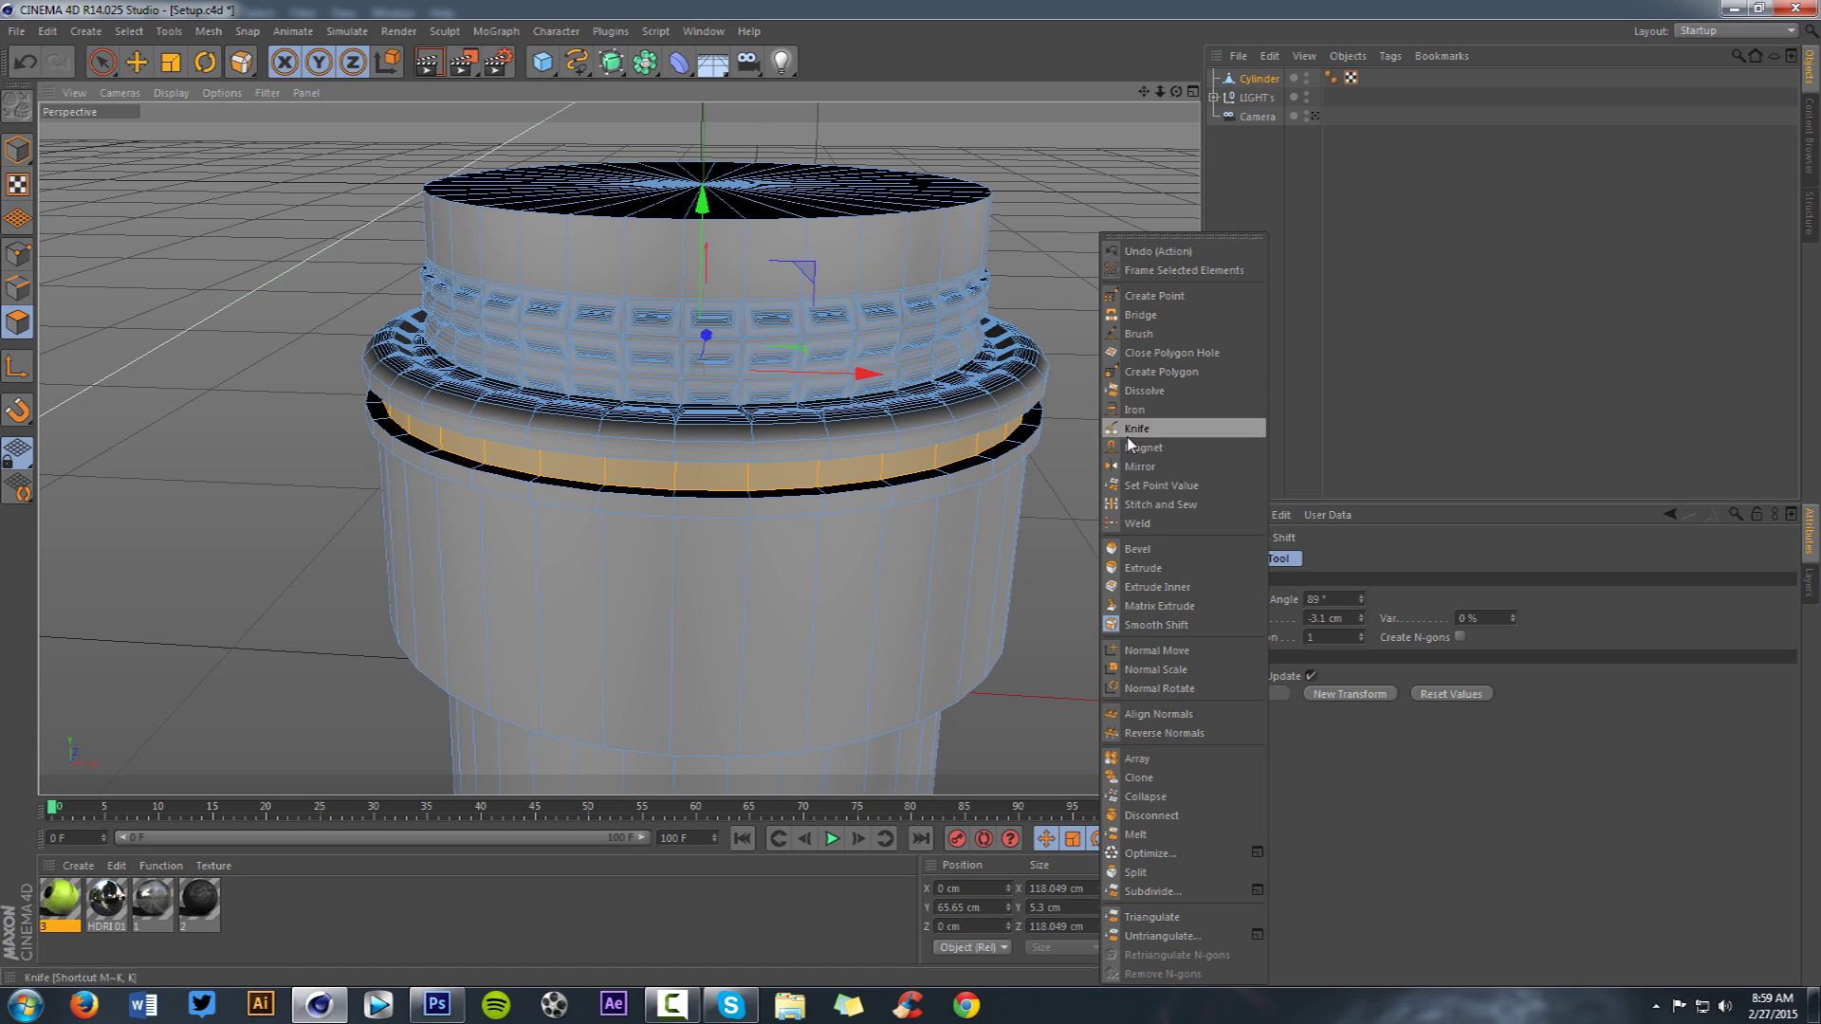
left_click(1141, 587)
left_click_drag(1141, 587, 1157, 587)
- Matrix Extrude the thin recessed band with 8 steps, 0.01 cm X move, 101 %, 95 % and 95 % scale, and 6°, 6° and 0° rotation
right_click(1121, 489)
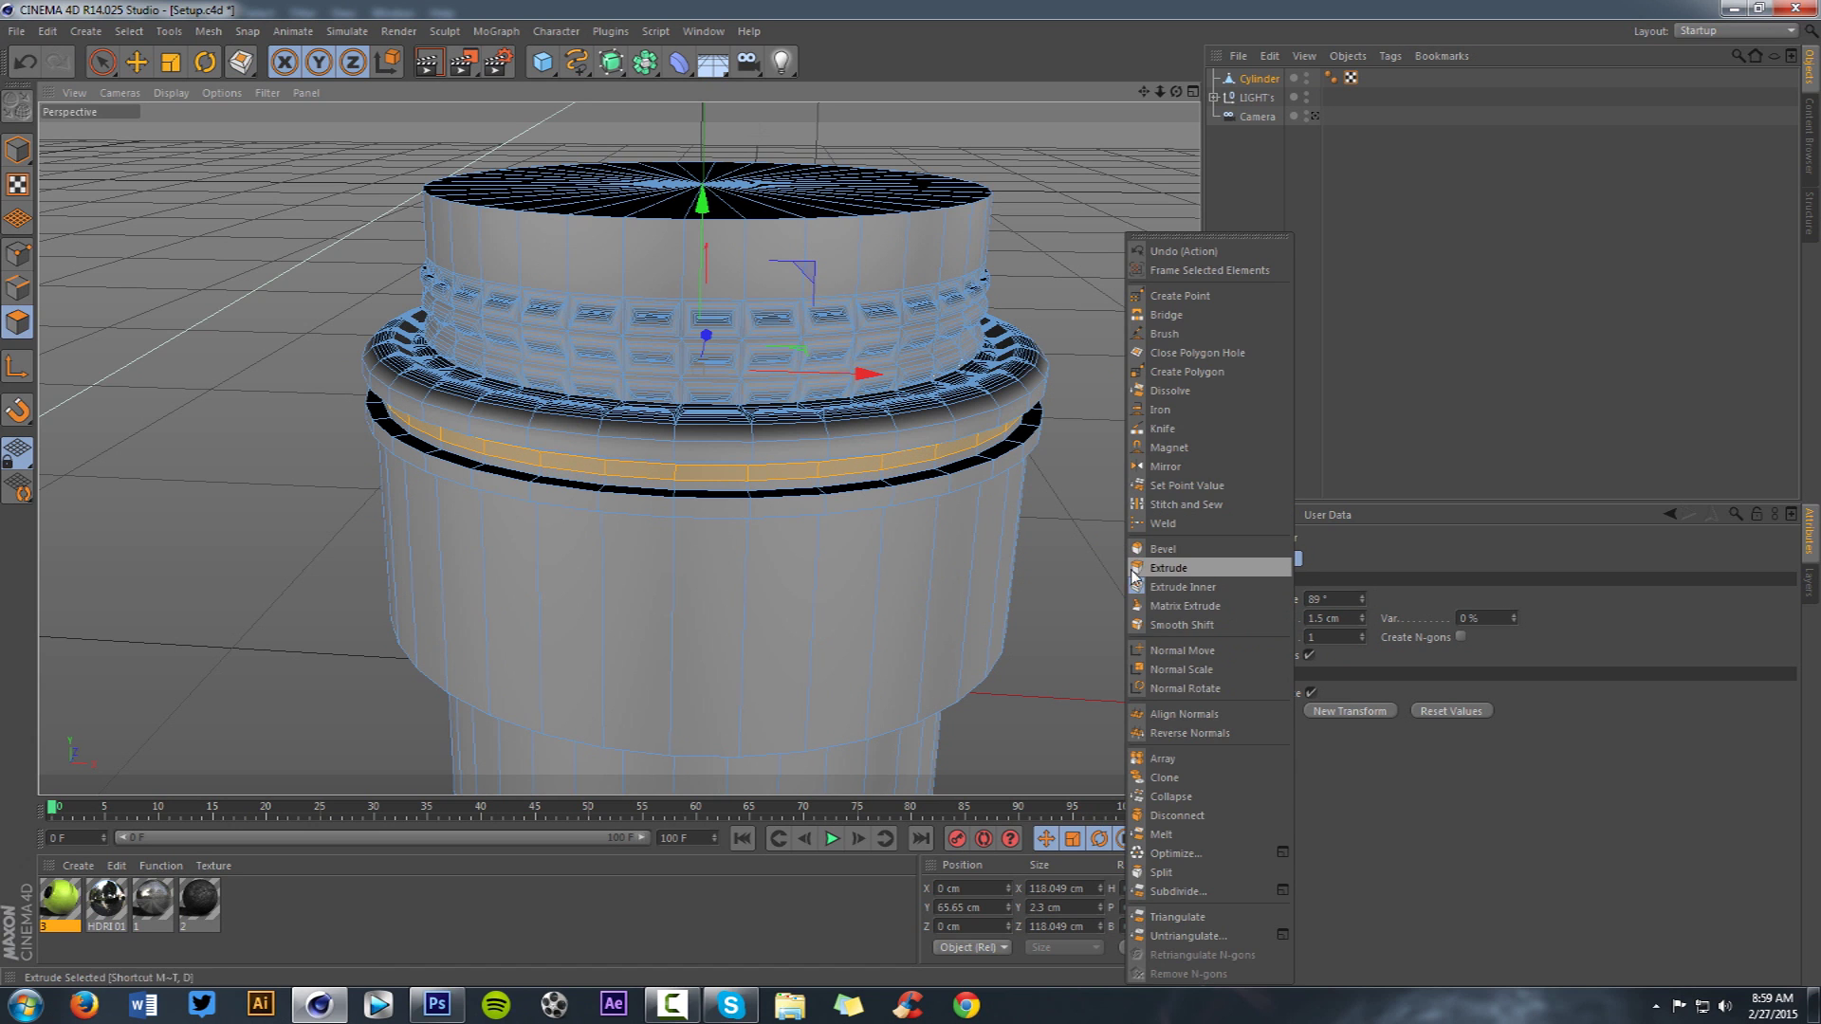
left_click(1135, 605)
left_click_drag(1135, 605, 1140, 605)
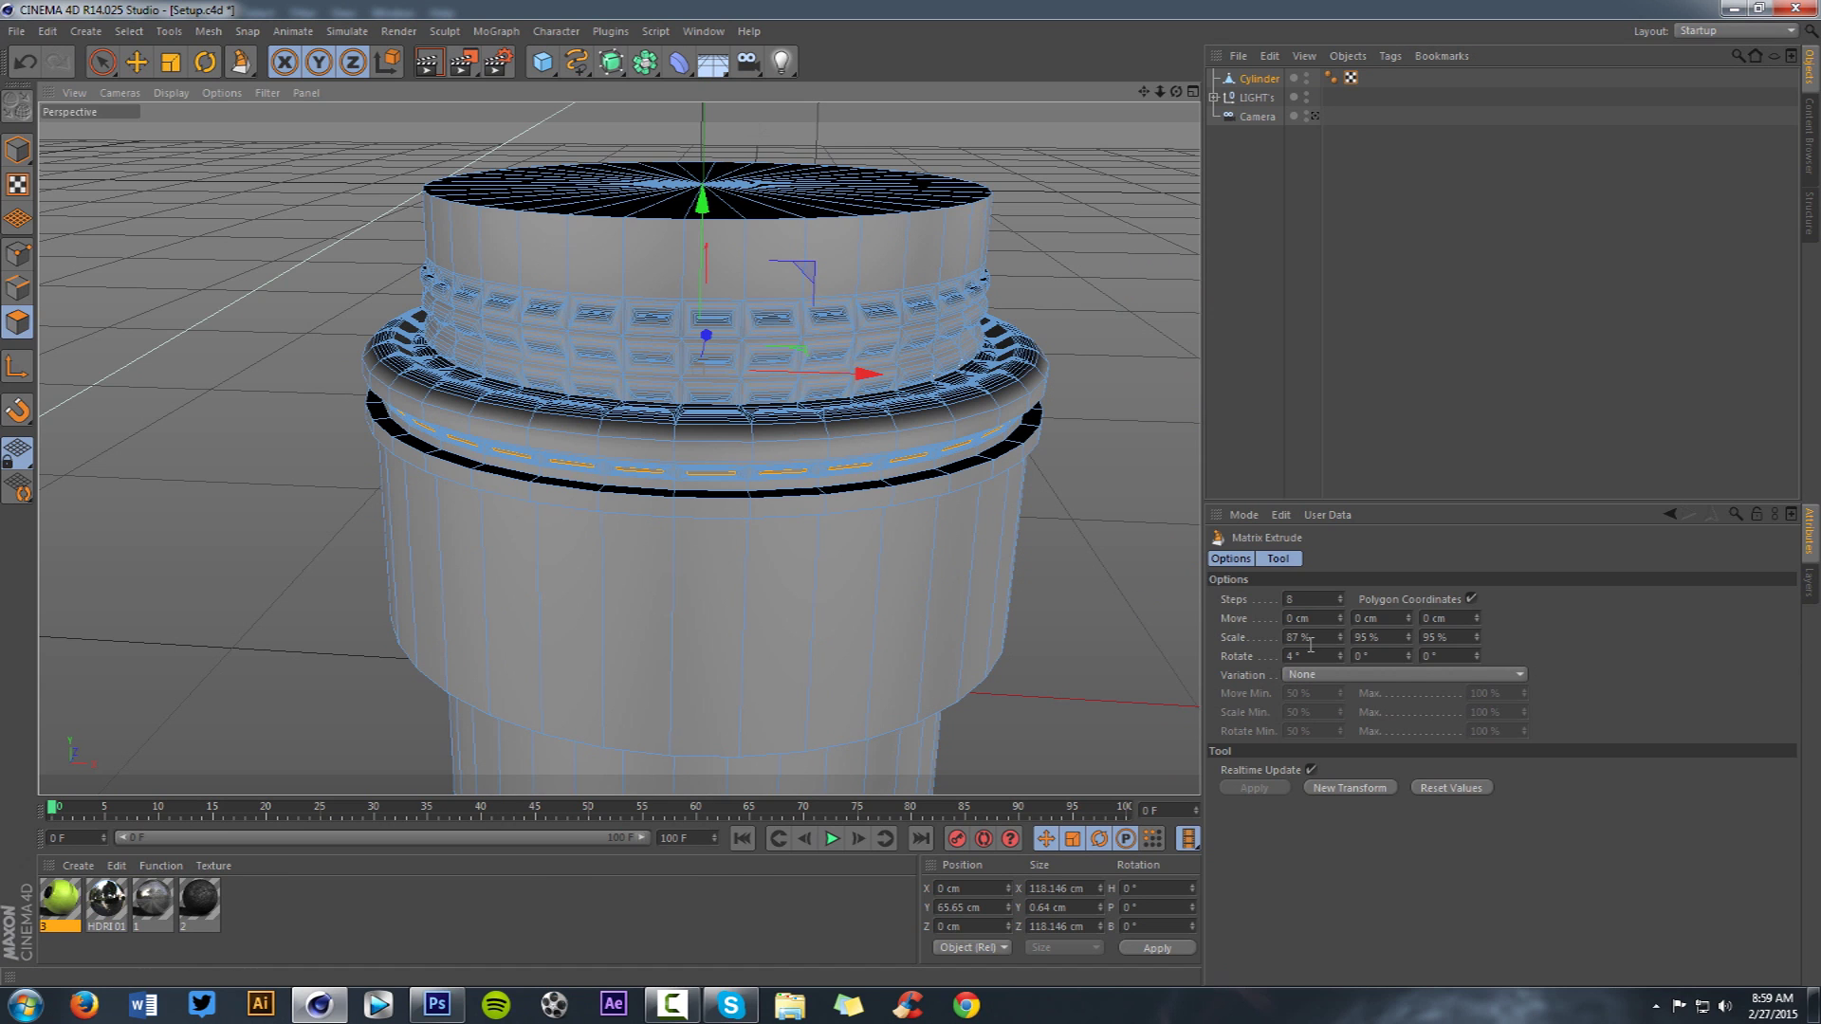
left_click_drag(1340, 617, 1409, 650)
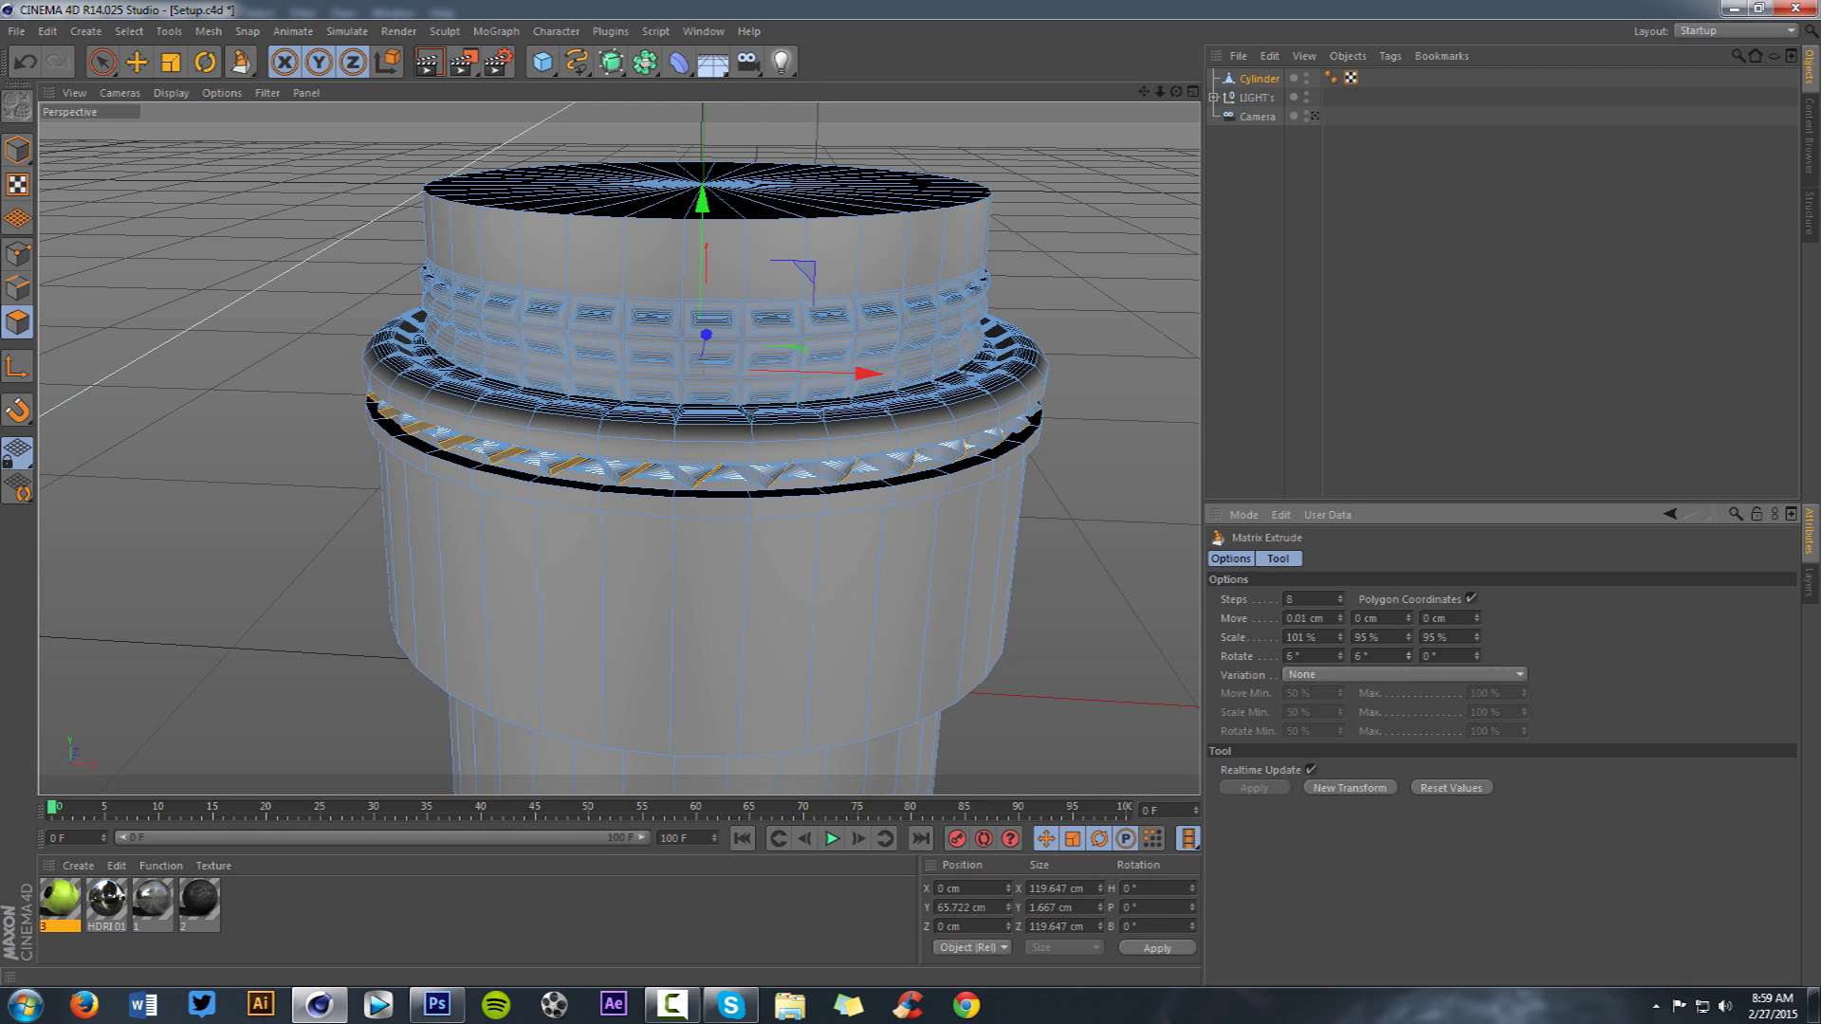
- Loop-select the wide outer band below the collar's twisted groove and inset it with Extrude Inner by about 10.4 cm
scroll(1017, 447, "up", 3)
mouse_move(1176, 92)
left_mouse_down()
mouse_move(1176, 66)
mouse_move(1081, 11)
mouse_move(1086, 68)
mouse_move(1223, 90)
mouse_move(1043, 92)
mouse_move(1183, 38)
mouse_move(1199, 66)
left_mouse_up()
key("u")
key("l")
left_click(764, 465)
right_click(933, 464)
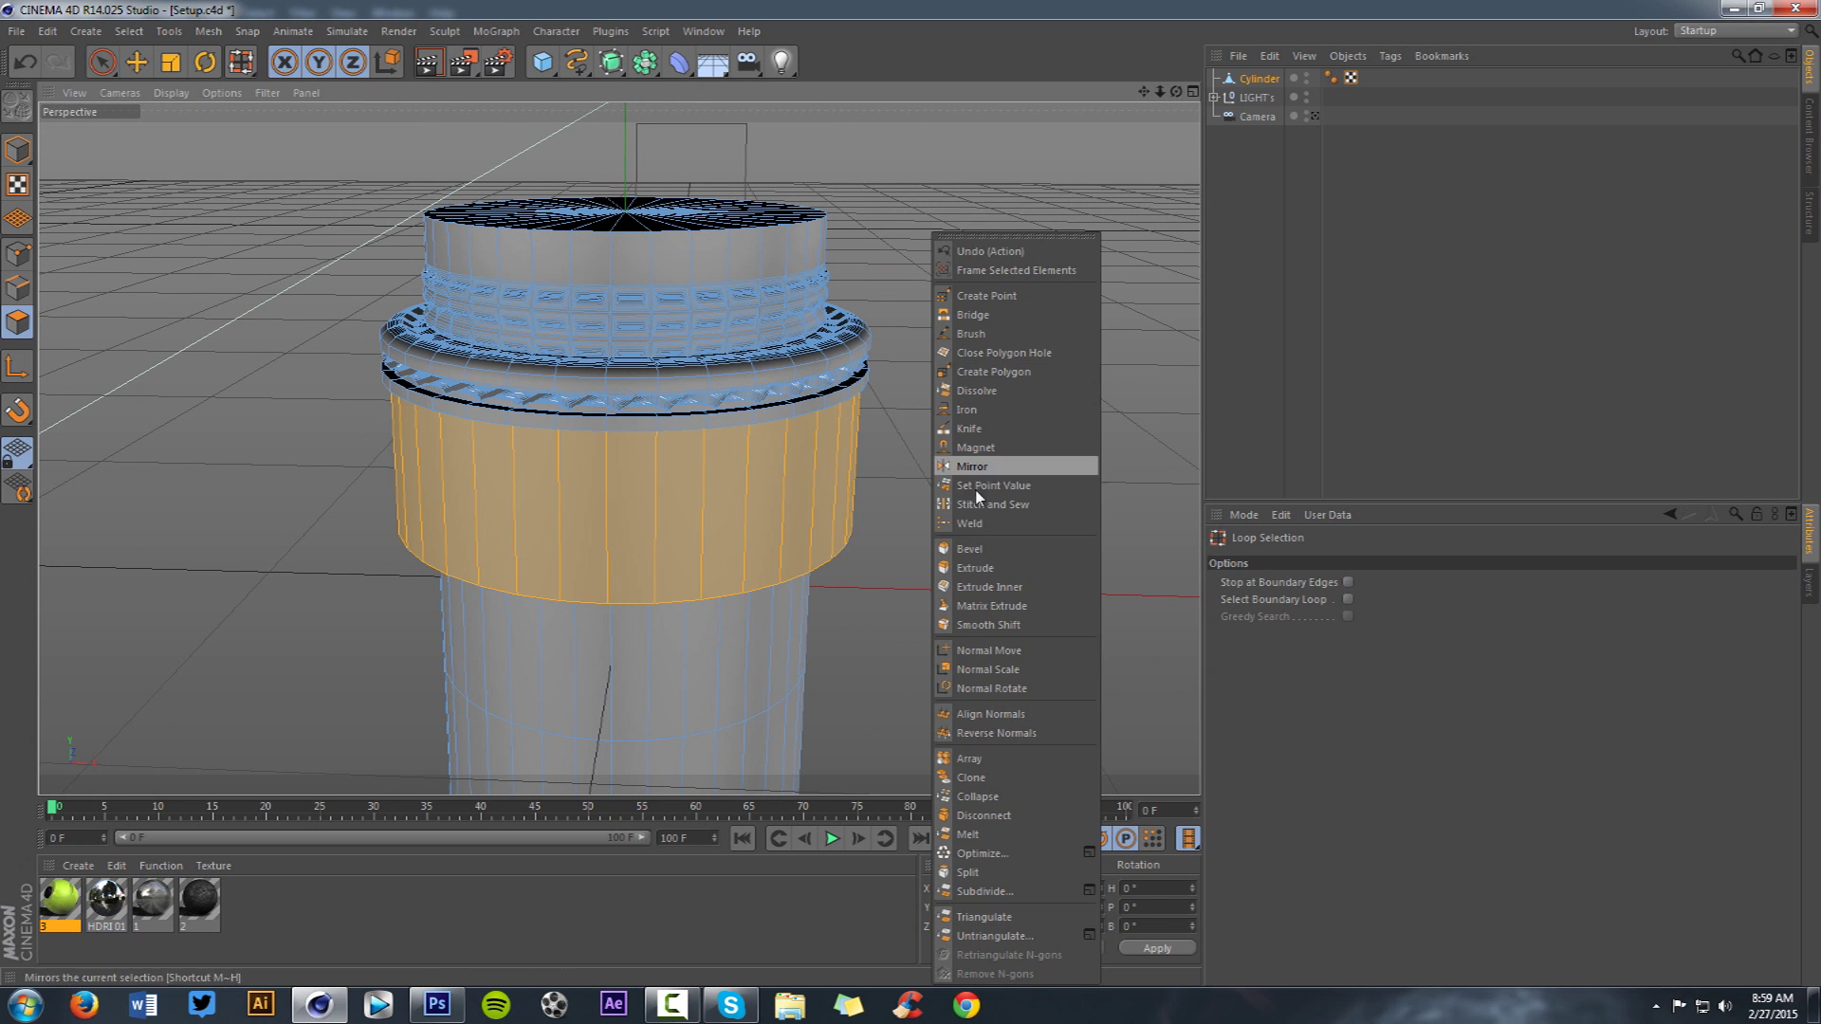
left_click(991, 581)
left_click_drag(976, 569, 882, 569)
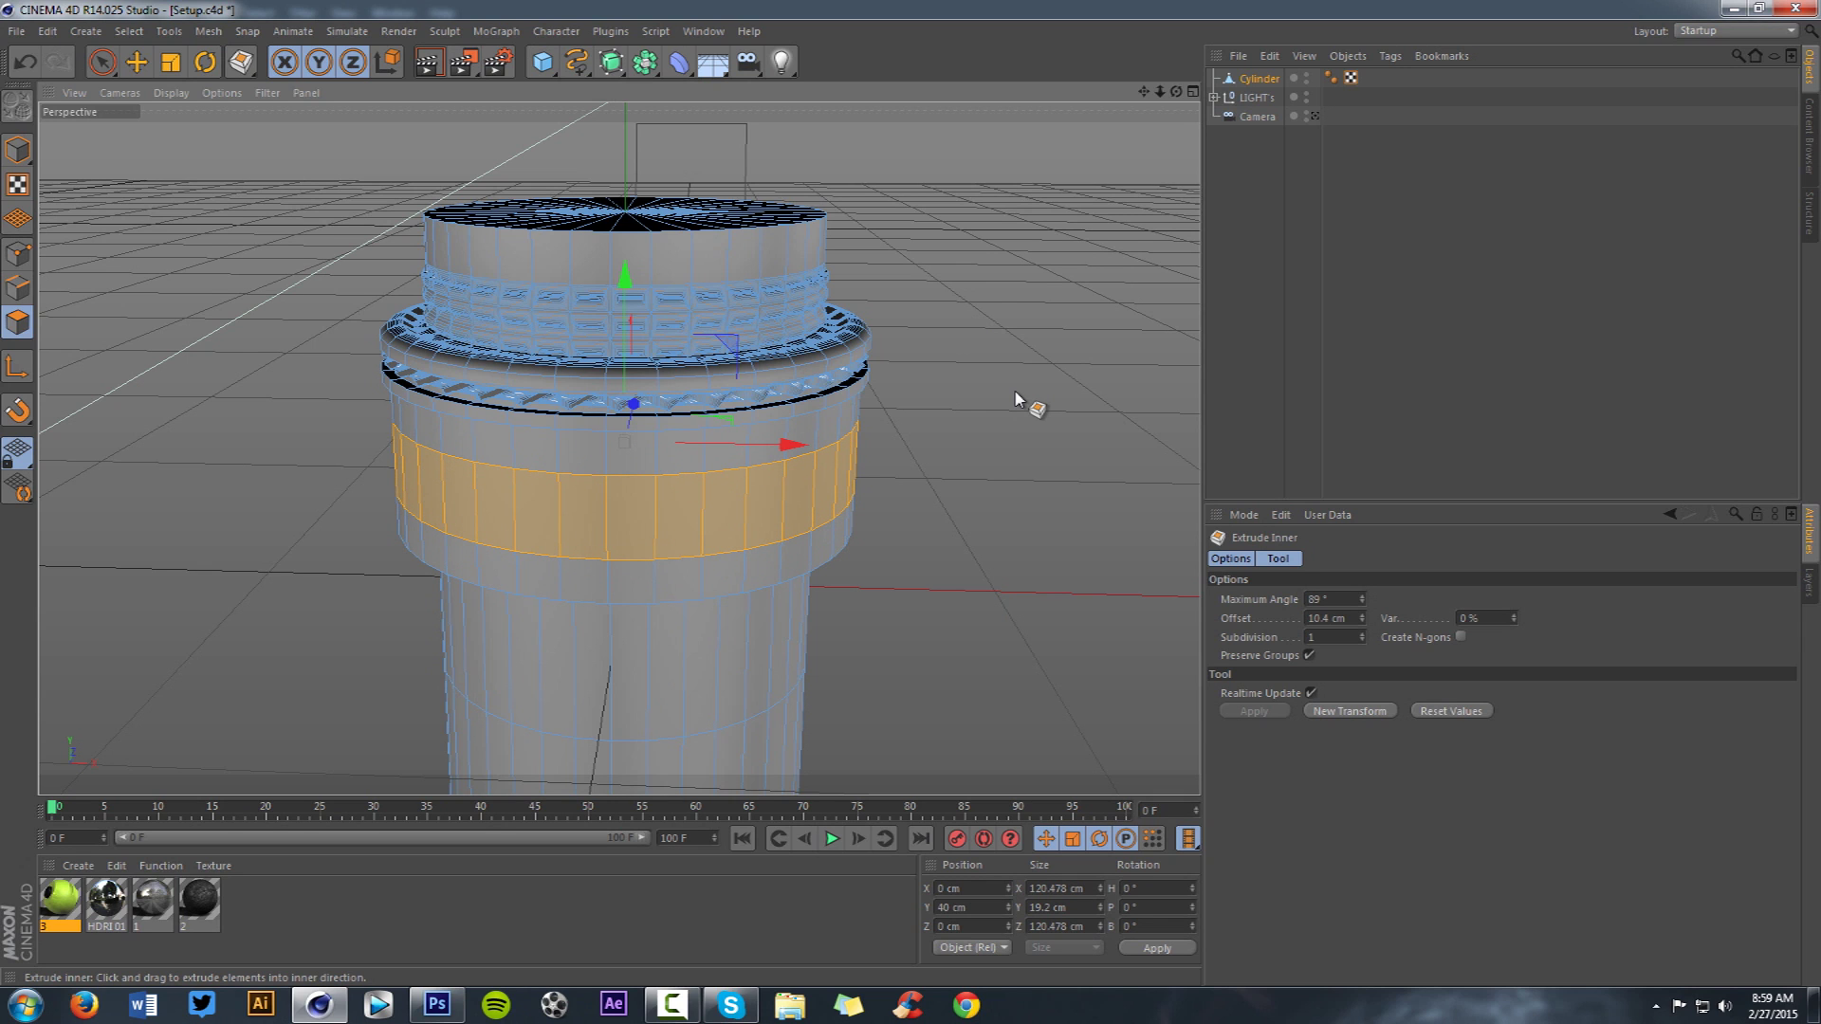
right_click(1011, 249)
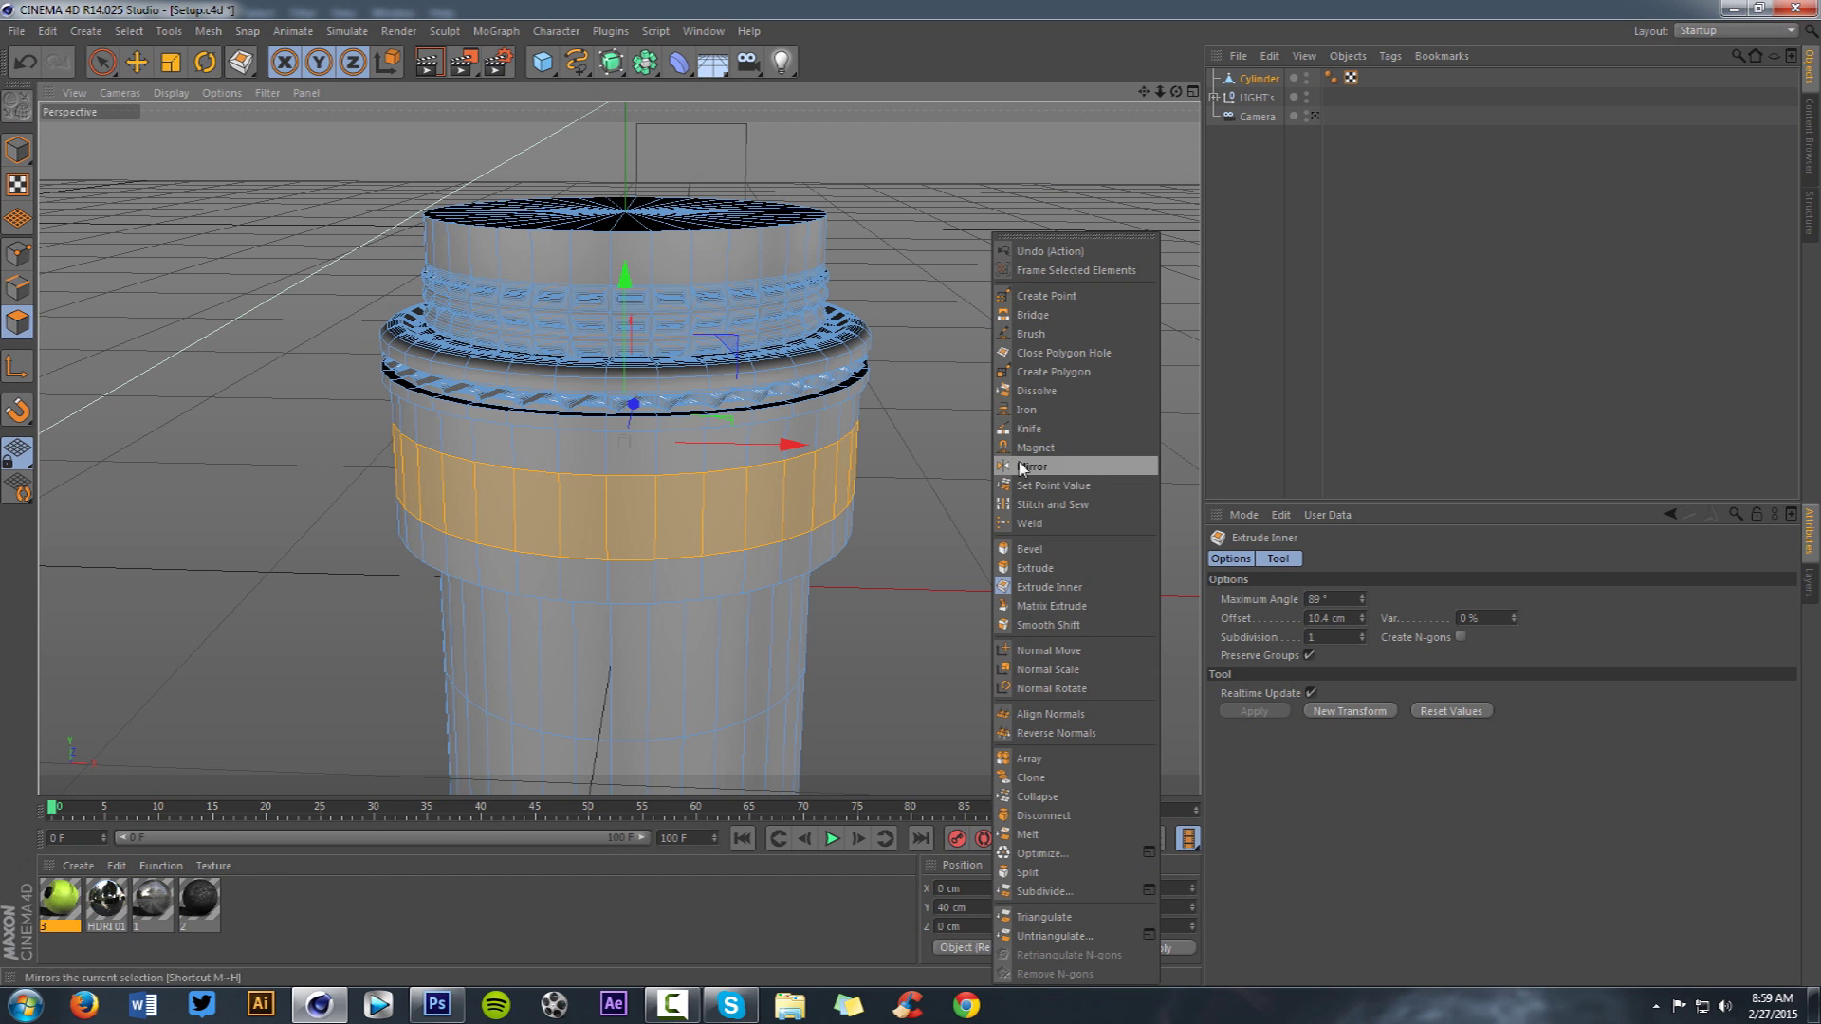
left_click(1028, 607)
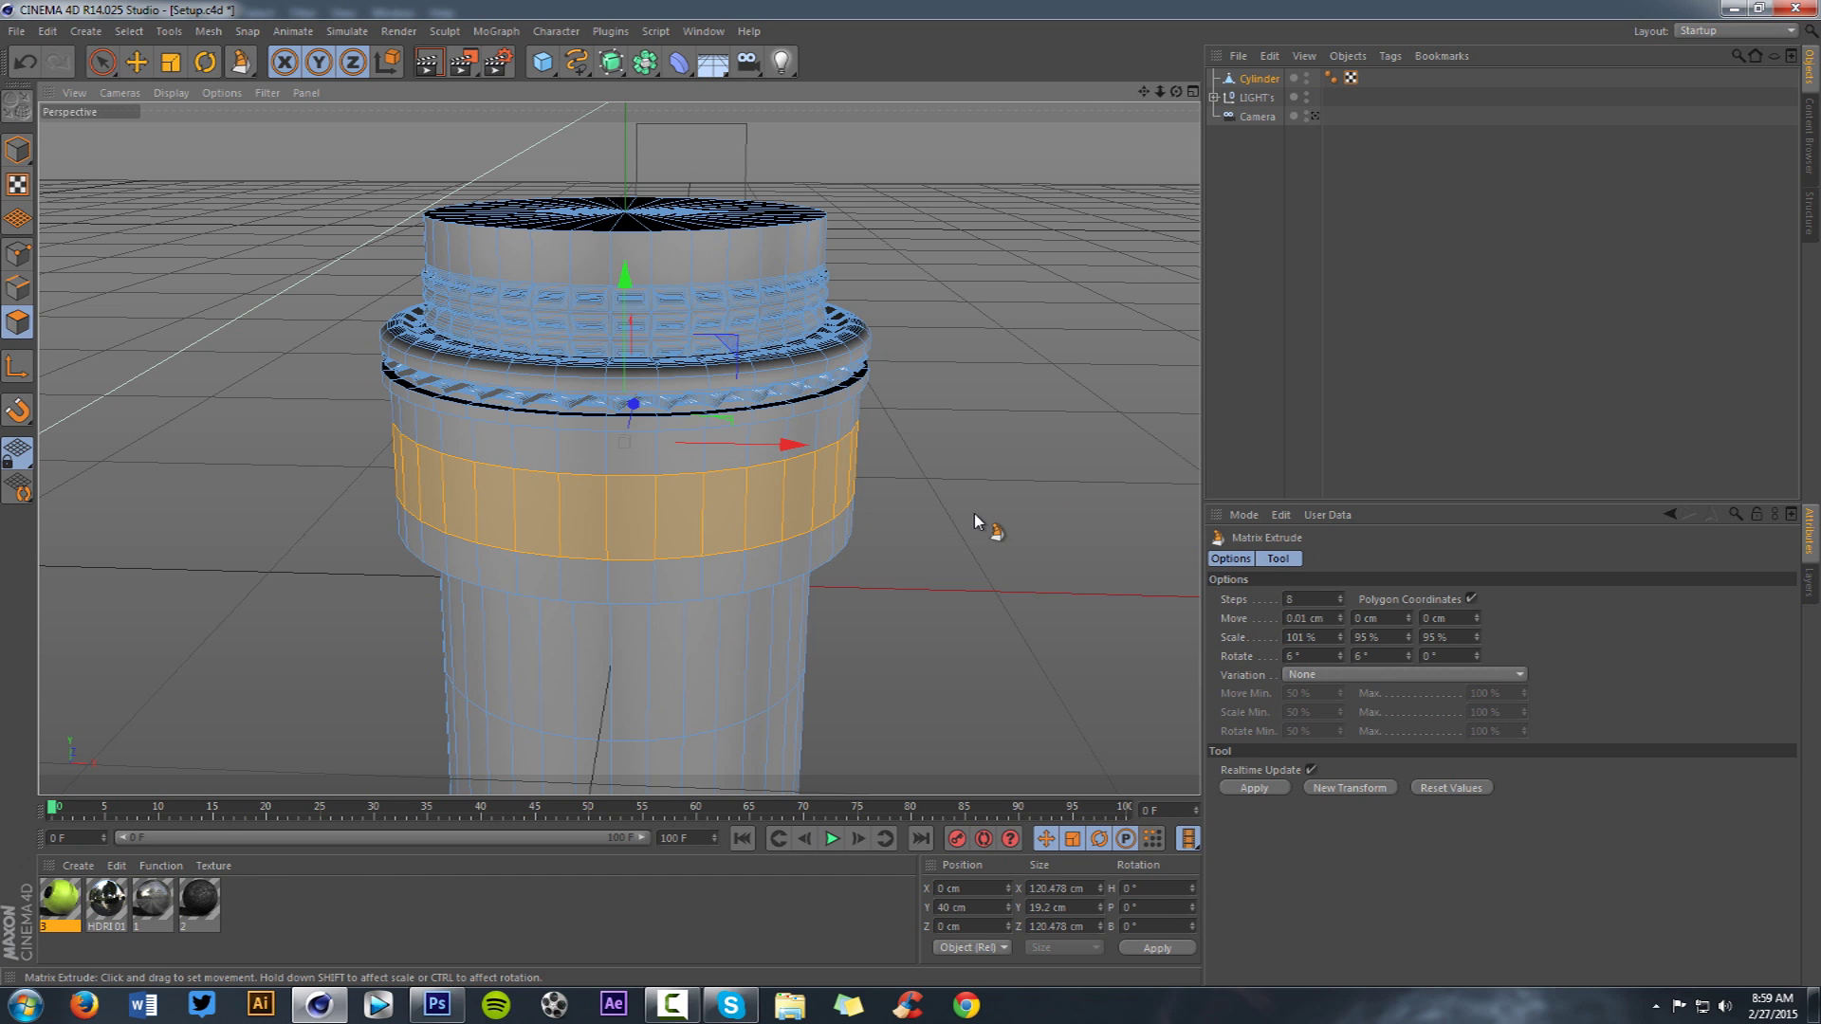
right_click(986, 403)
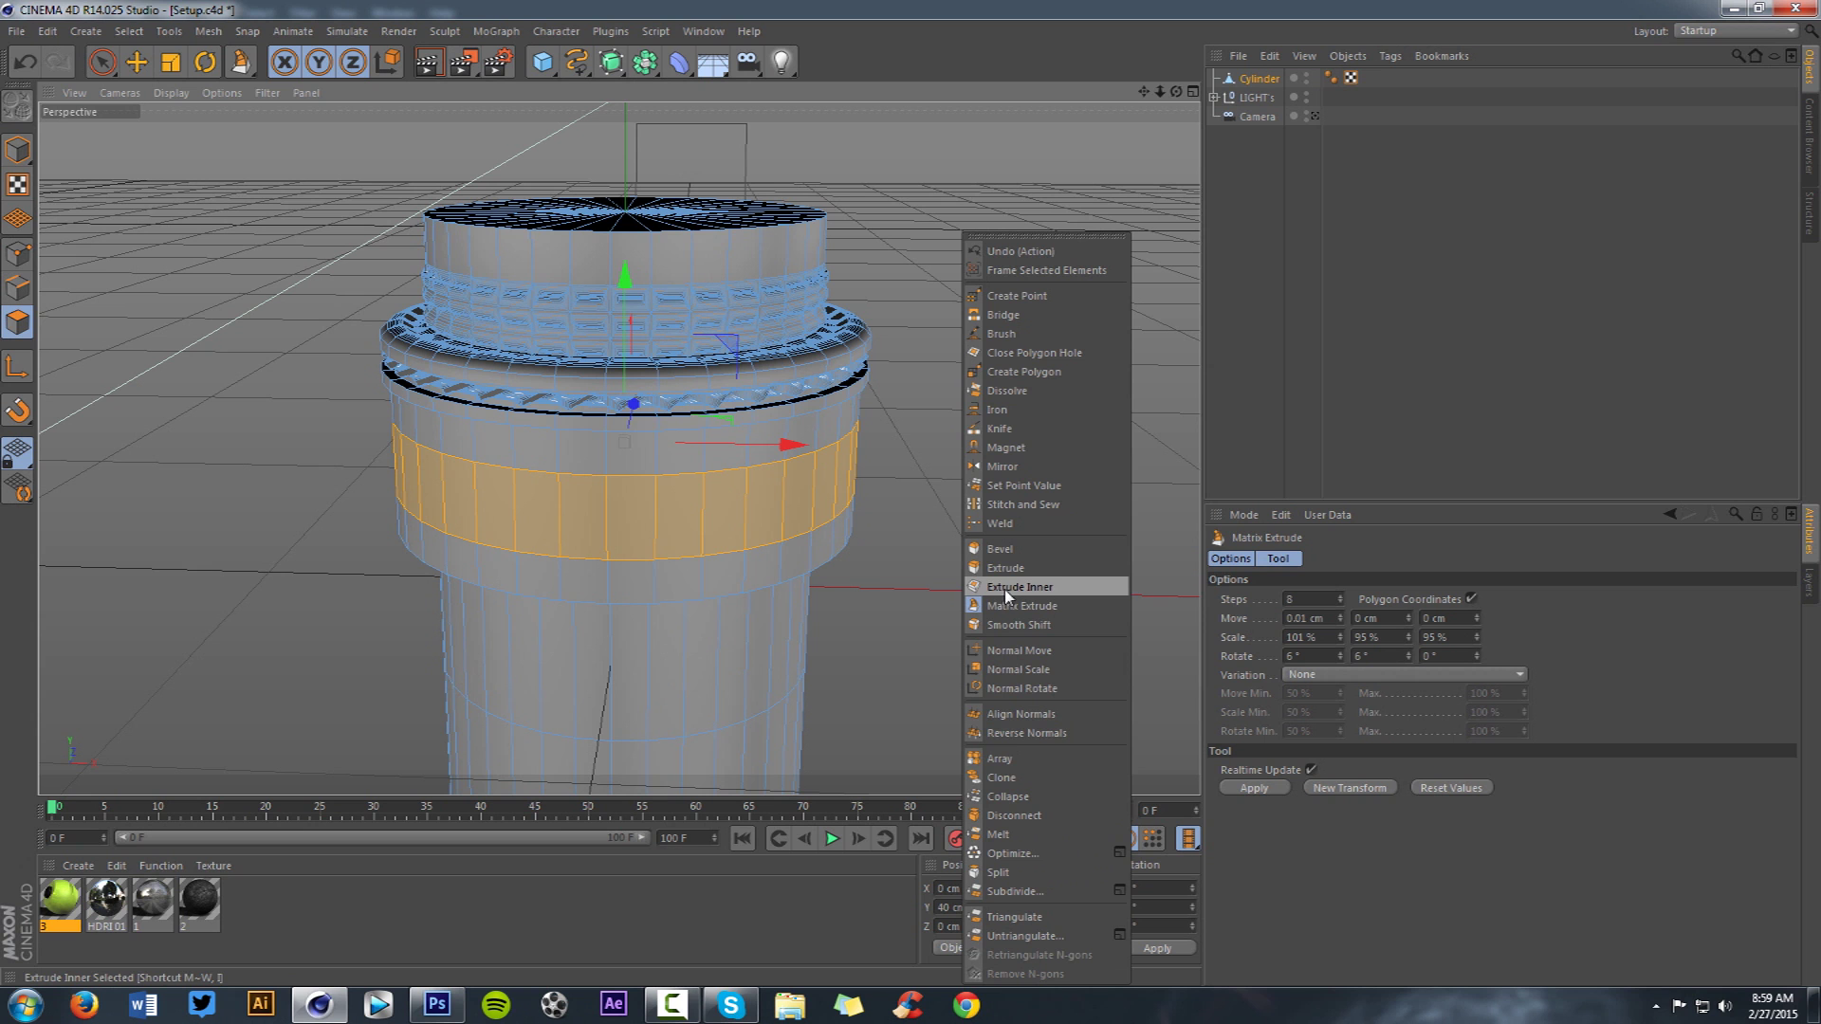
- Switch to the open sesohq.ai document, examine the extruded logo from the side, and return to Setup.c4d
left_click(701, 32)
left_click(728, 420)
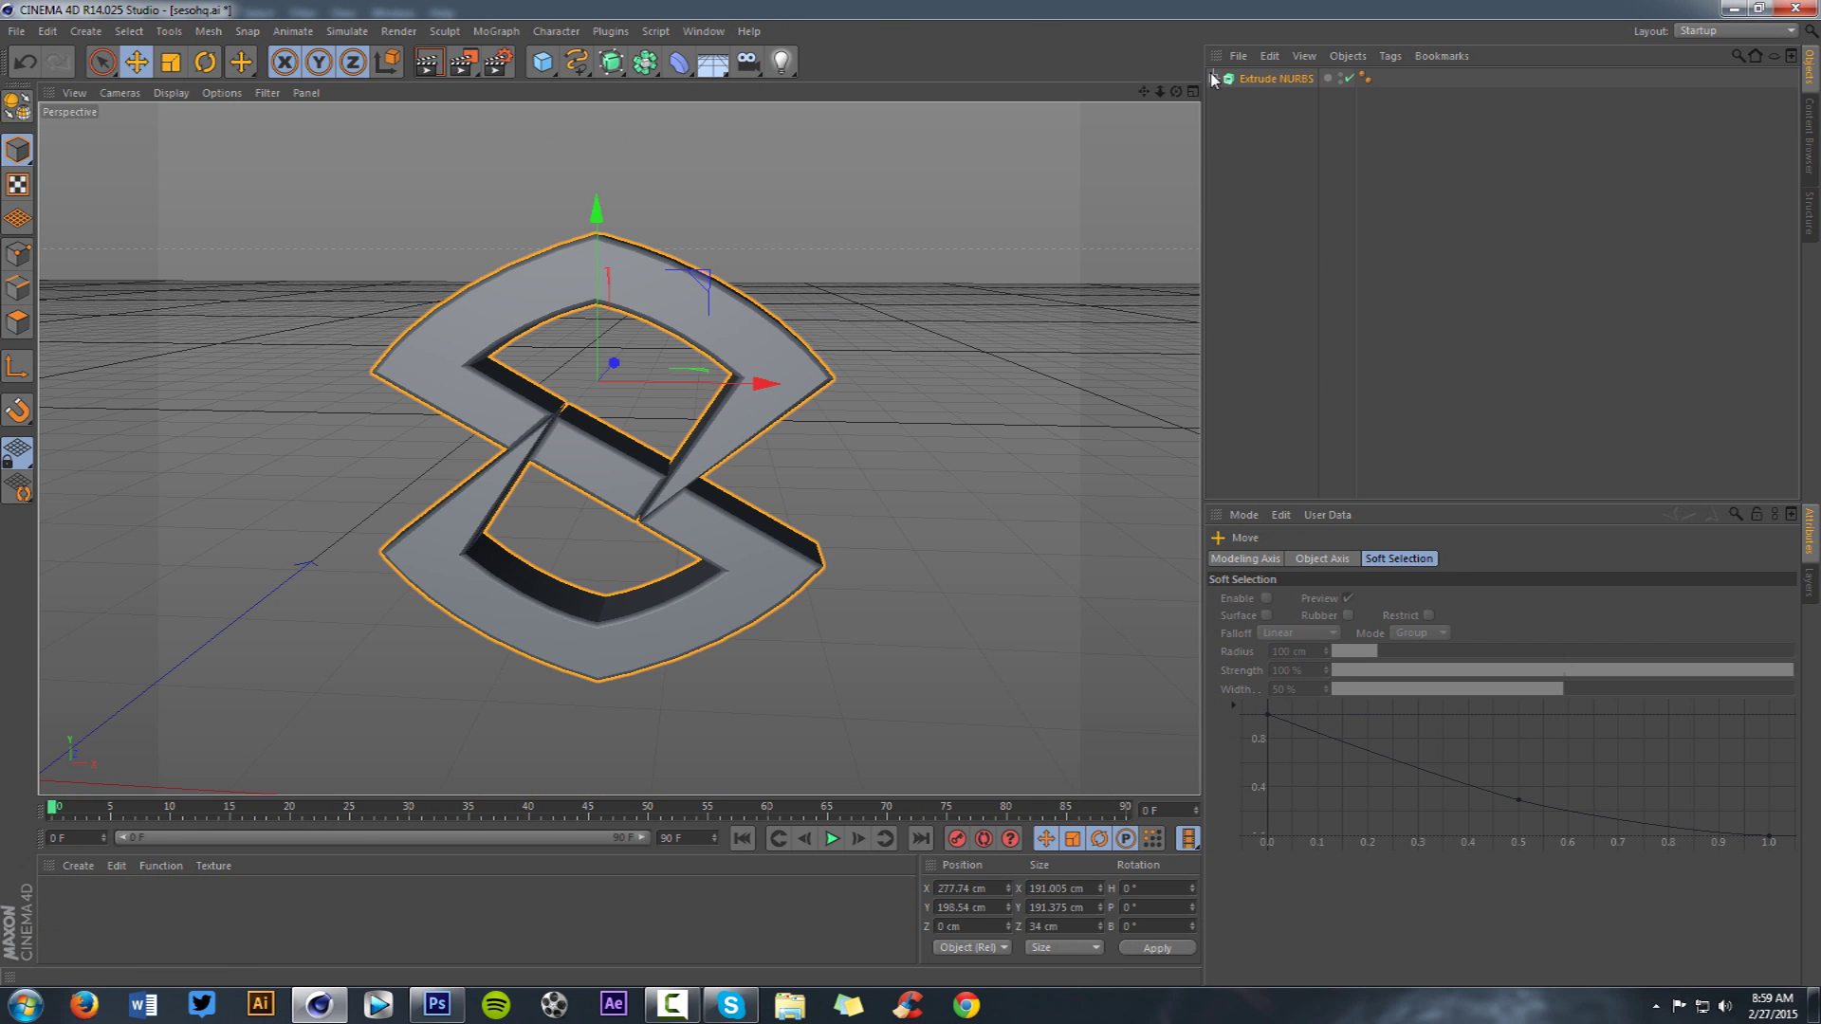
left_click_drag(1176, 92, 1131, 111)
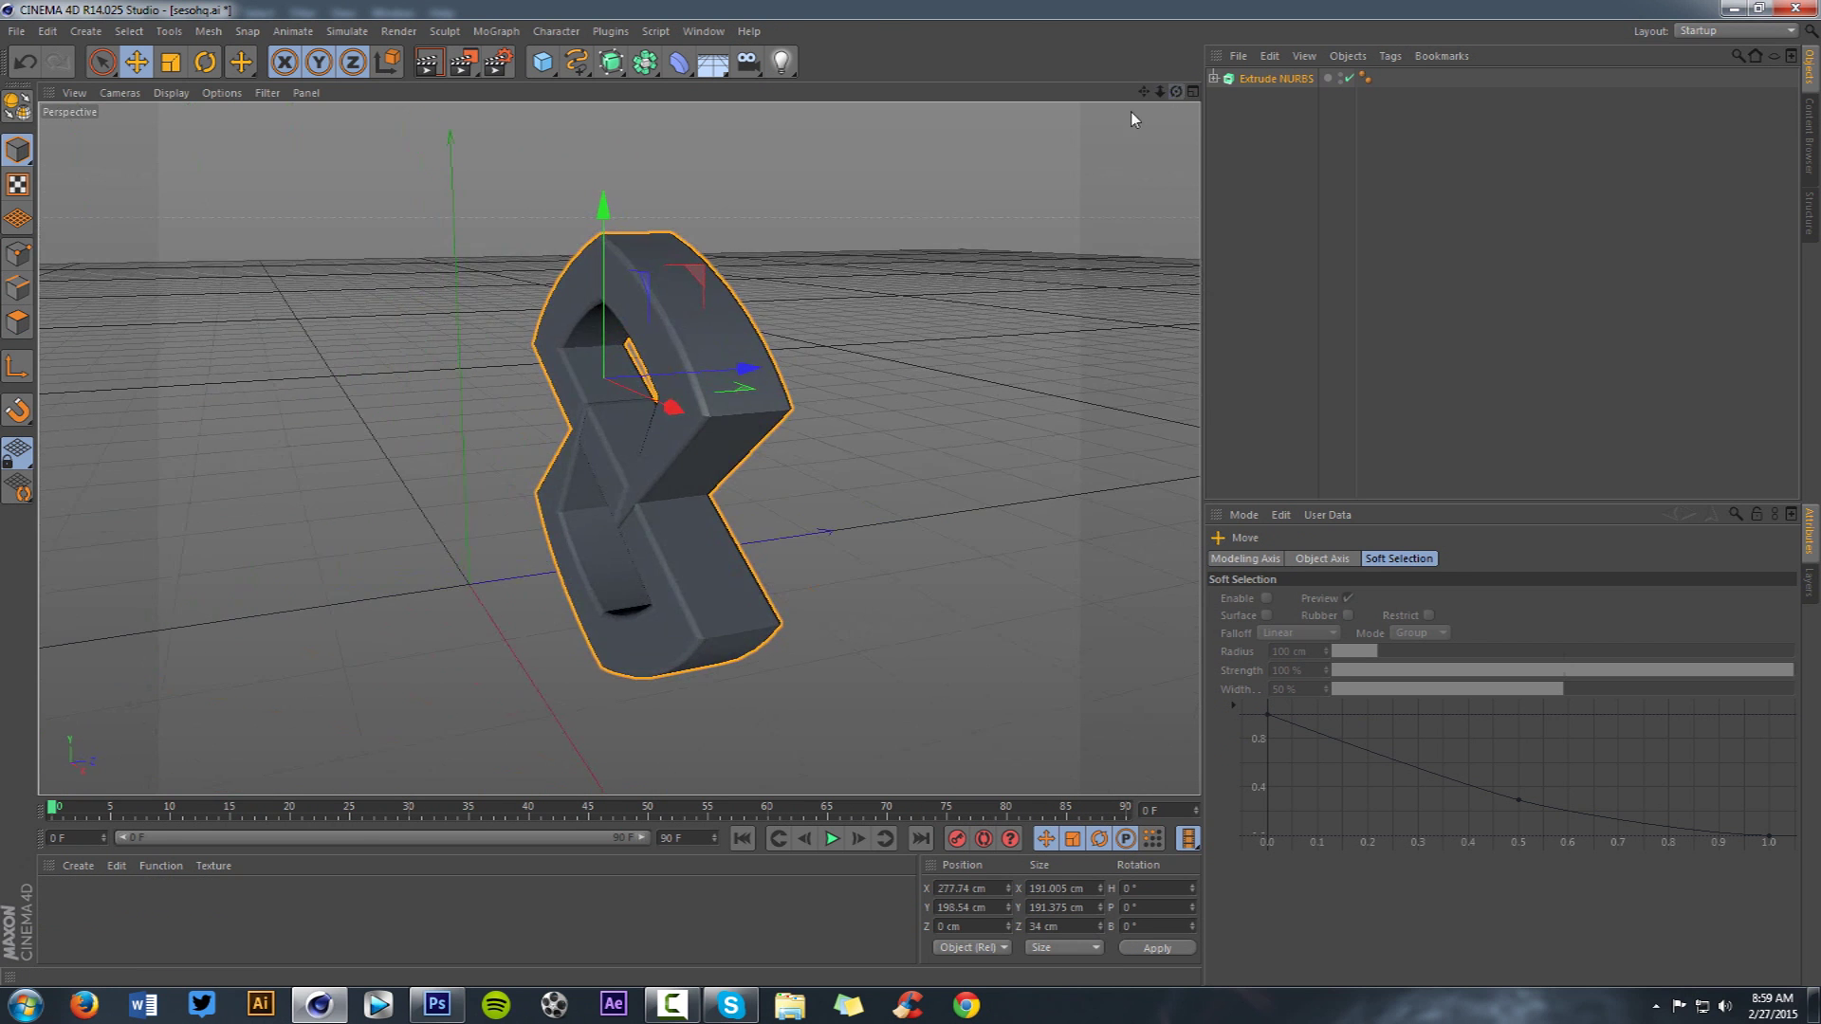
left_click(702, 31)
left_click(739, 447)
- Bevel the selected wide band outward with about 4.6 cm extrusion and 4.6 cm inner offset
left_click_drag(1143, 91, 1144, 26)
right_click(949, 298)
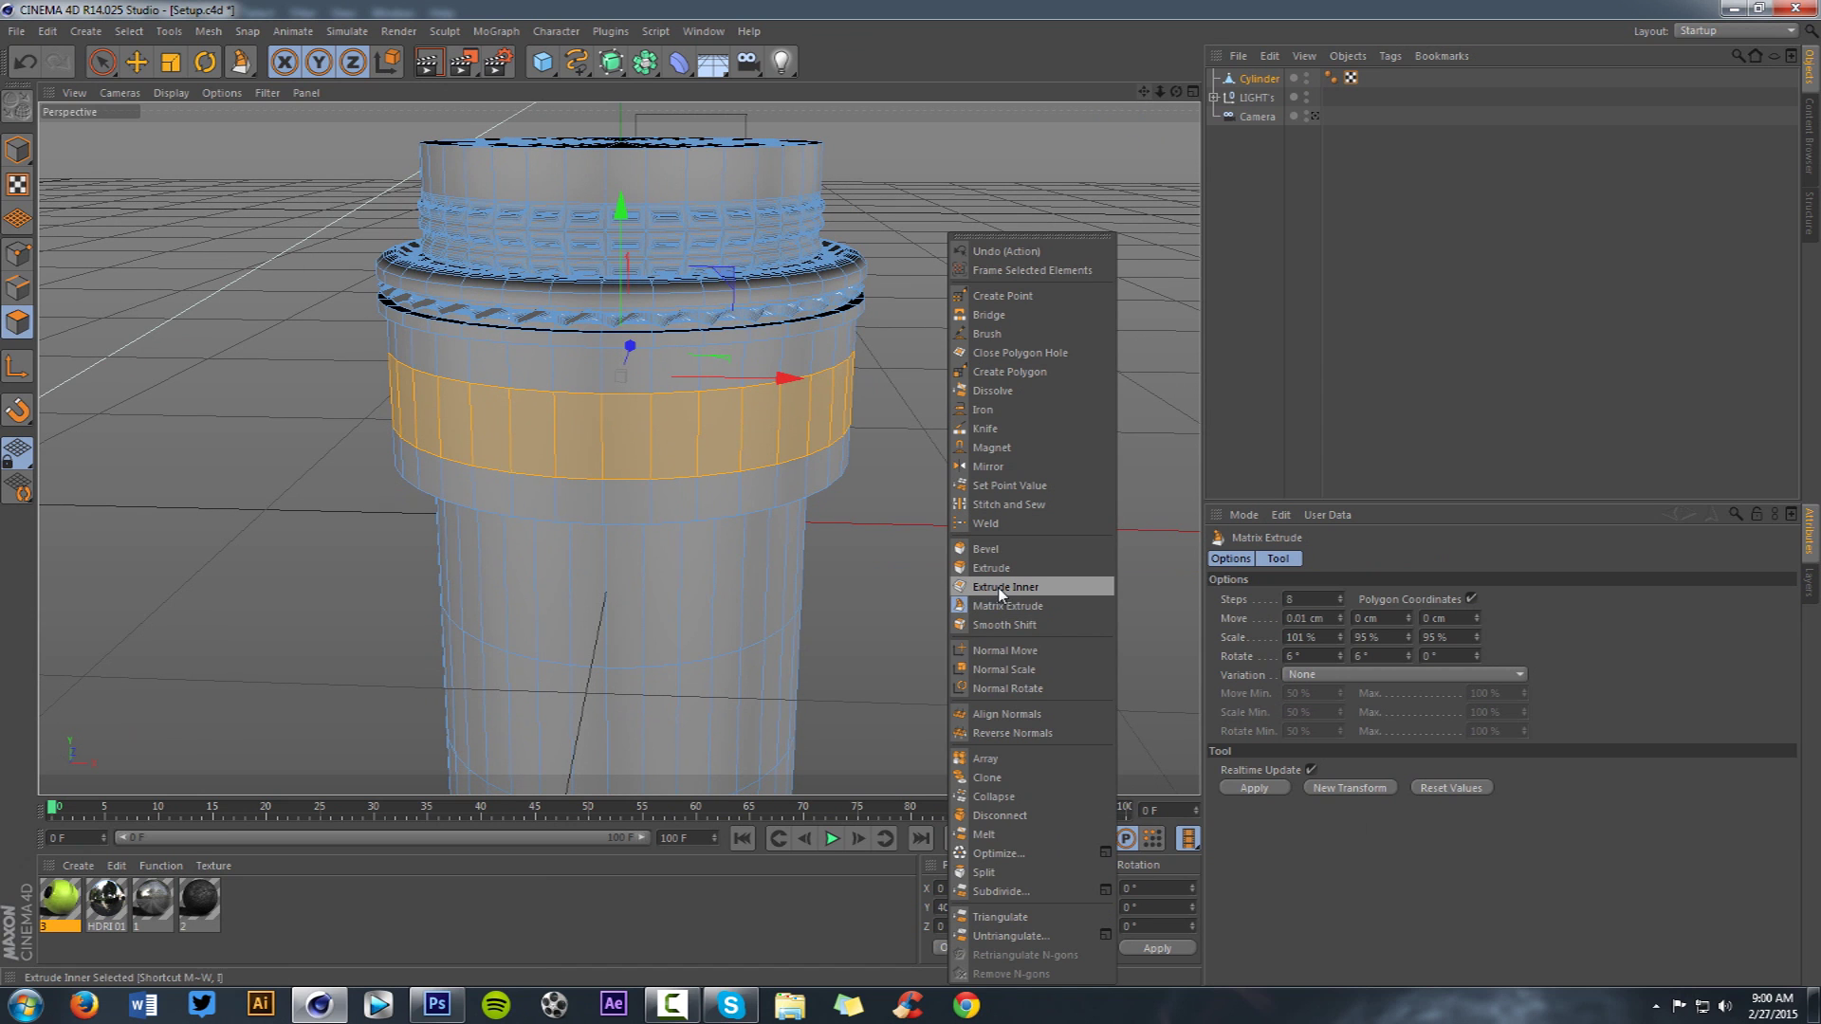
left_click(1009, 548)
left_click_drag(1009, 548, 1052, 547)
right_click(980, 441)
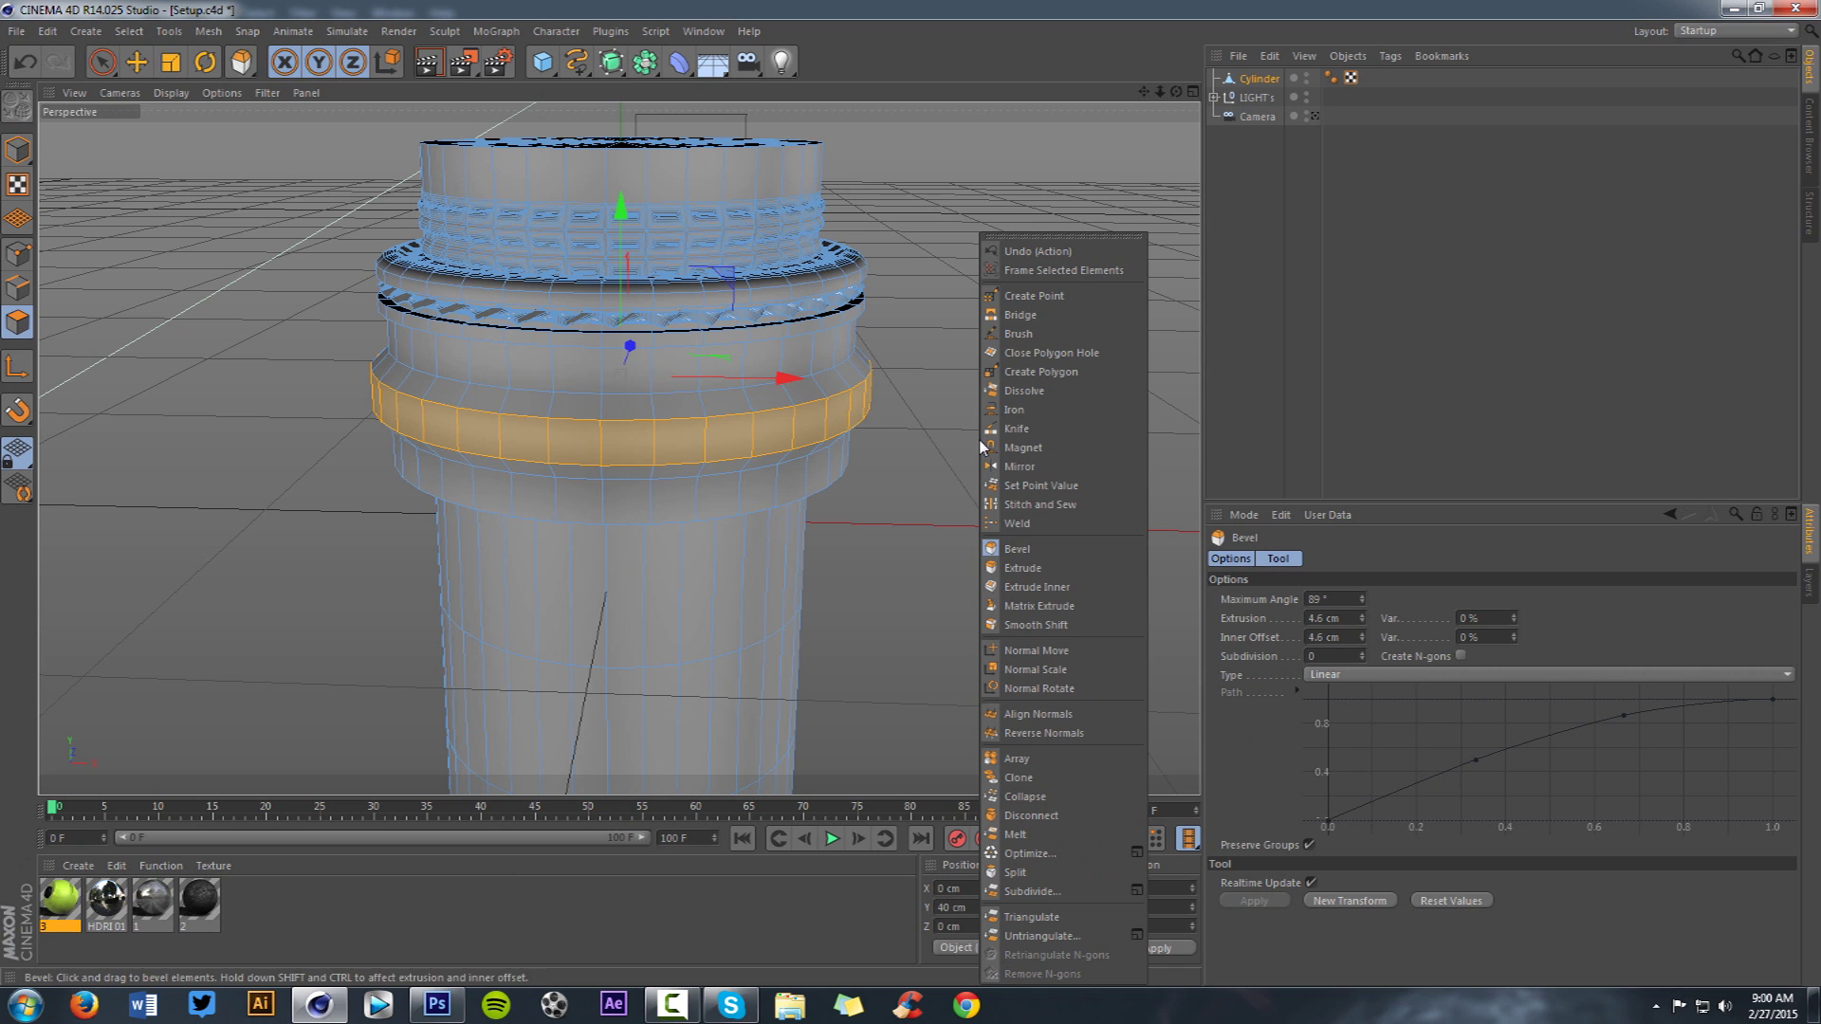
left_click(1295, 343)
- Select four alternating polygons on the band just above the beveled ridge
left_click_drag(1159, 91, 1148, 95)
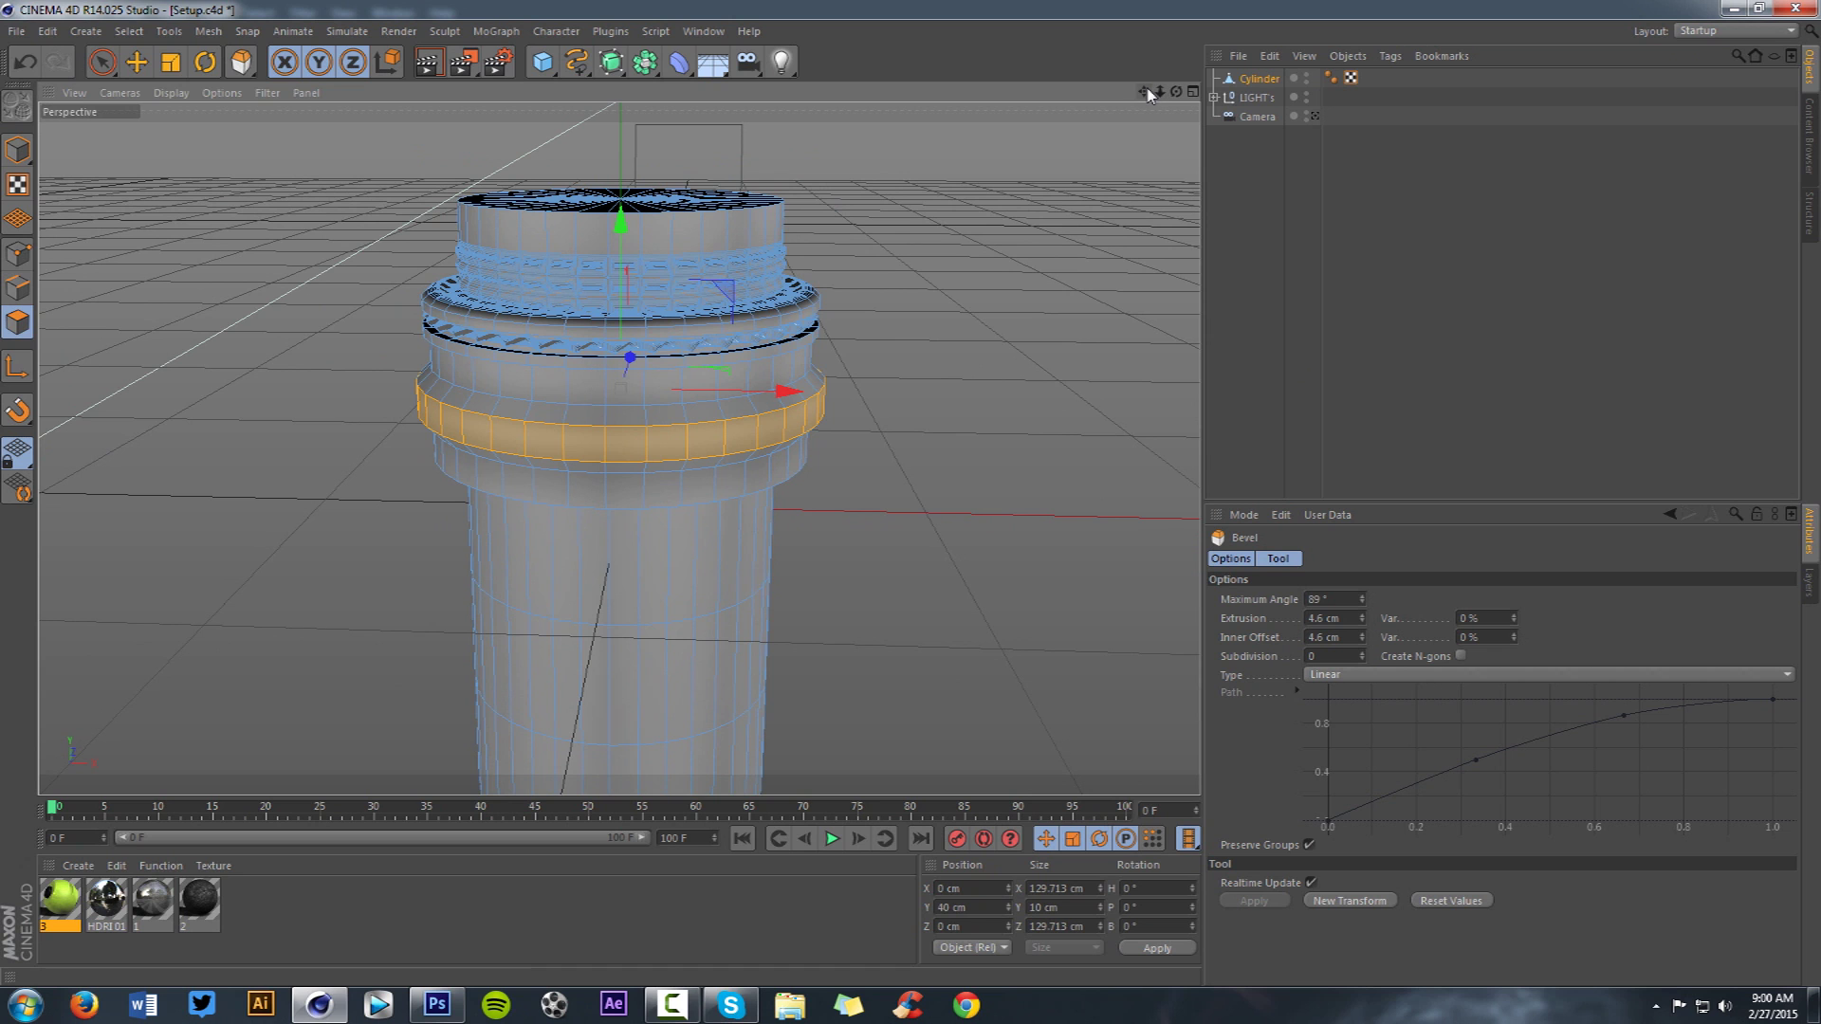
scroll(762, 219, "up", 1)
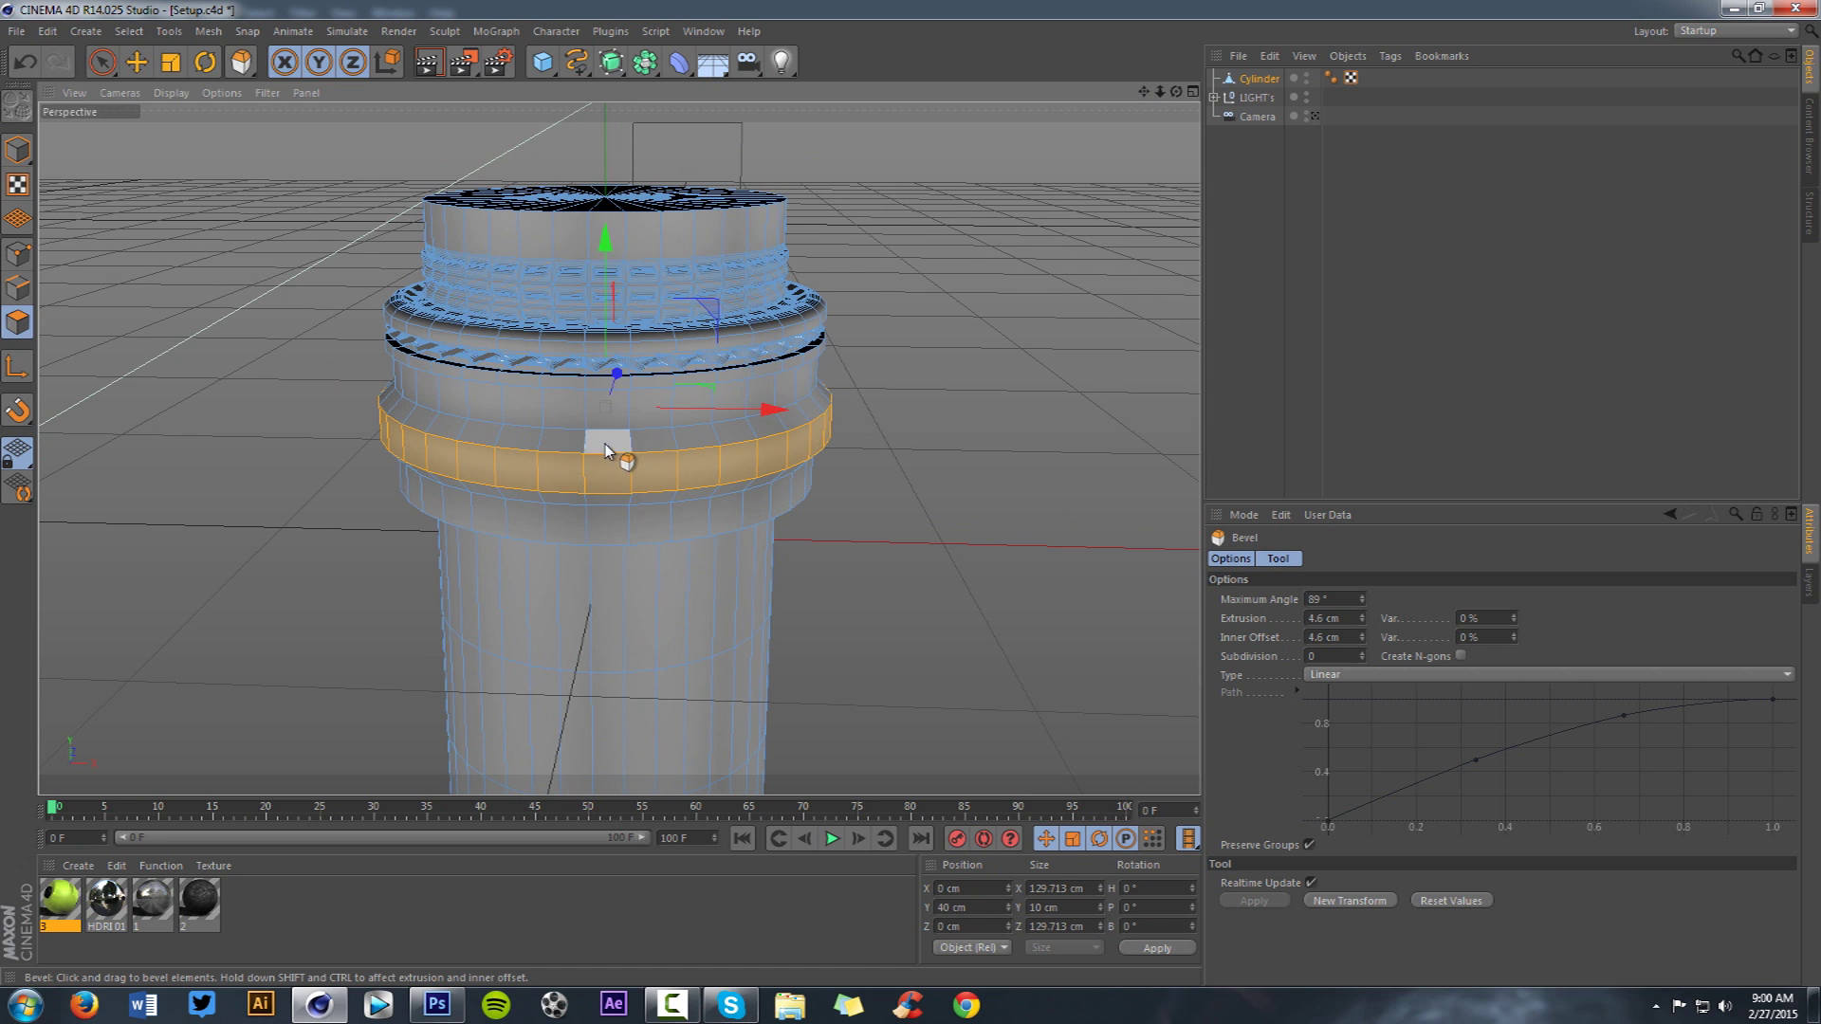
left_click(569, 417)
left_click(636, 417, "shift")
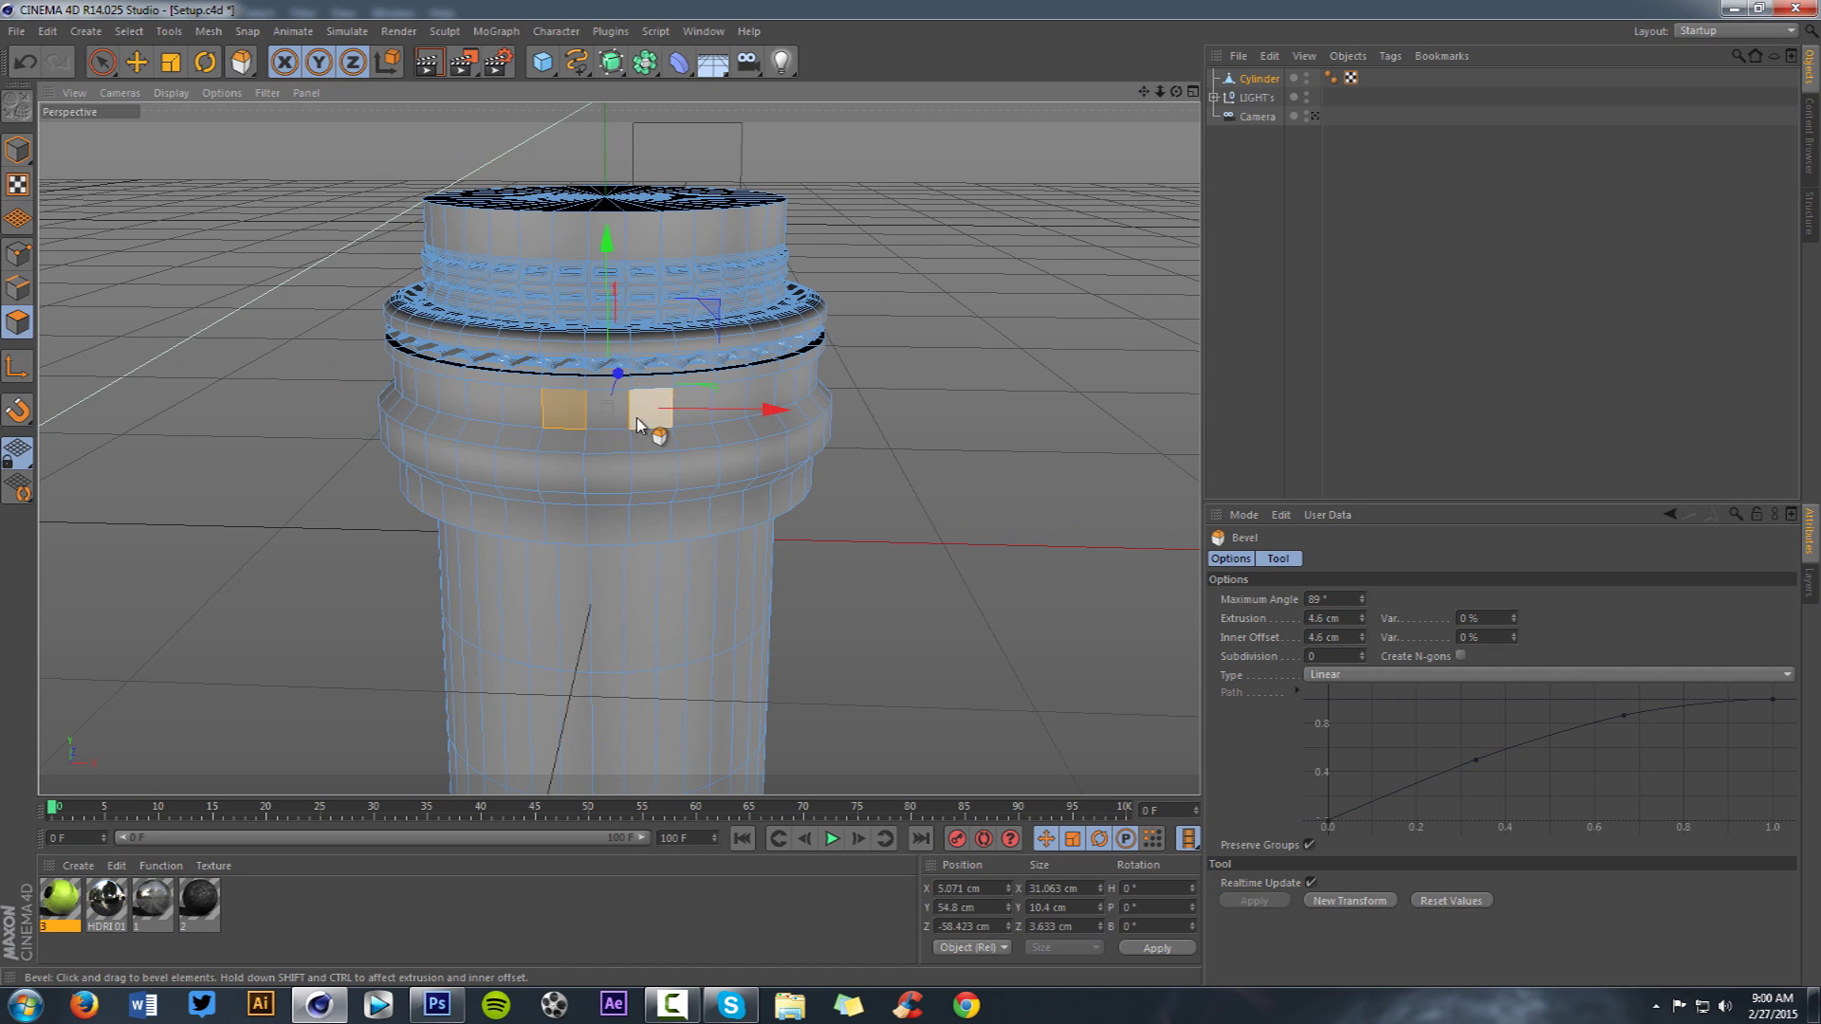
left_click(727, 400, "shift")
left_click(792, 396, "shift")
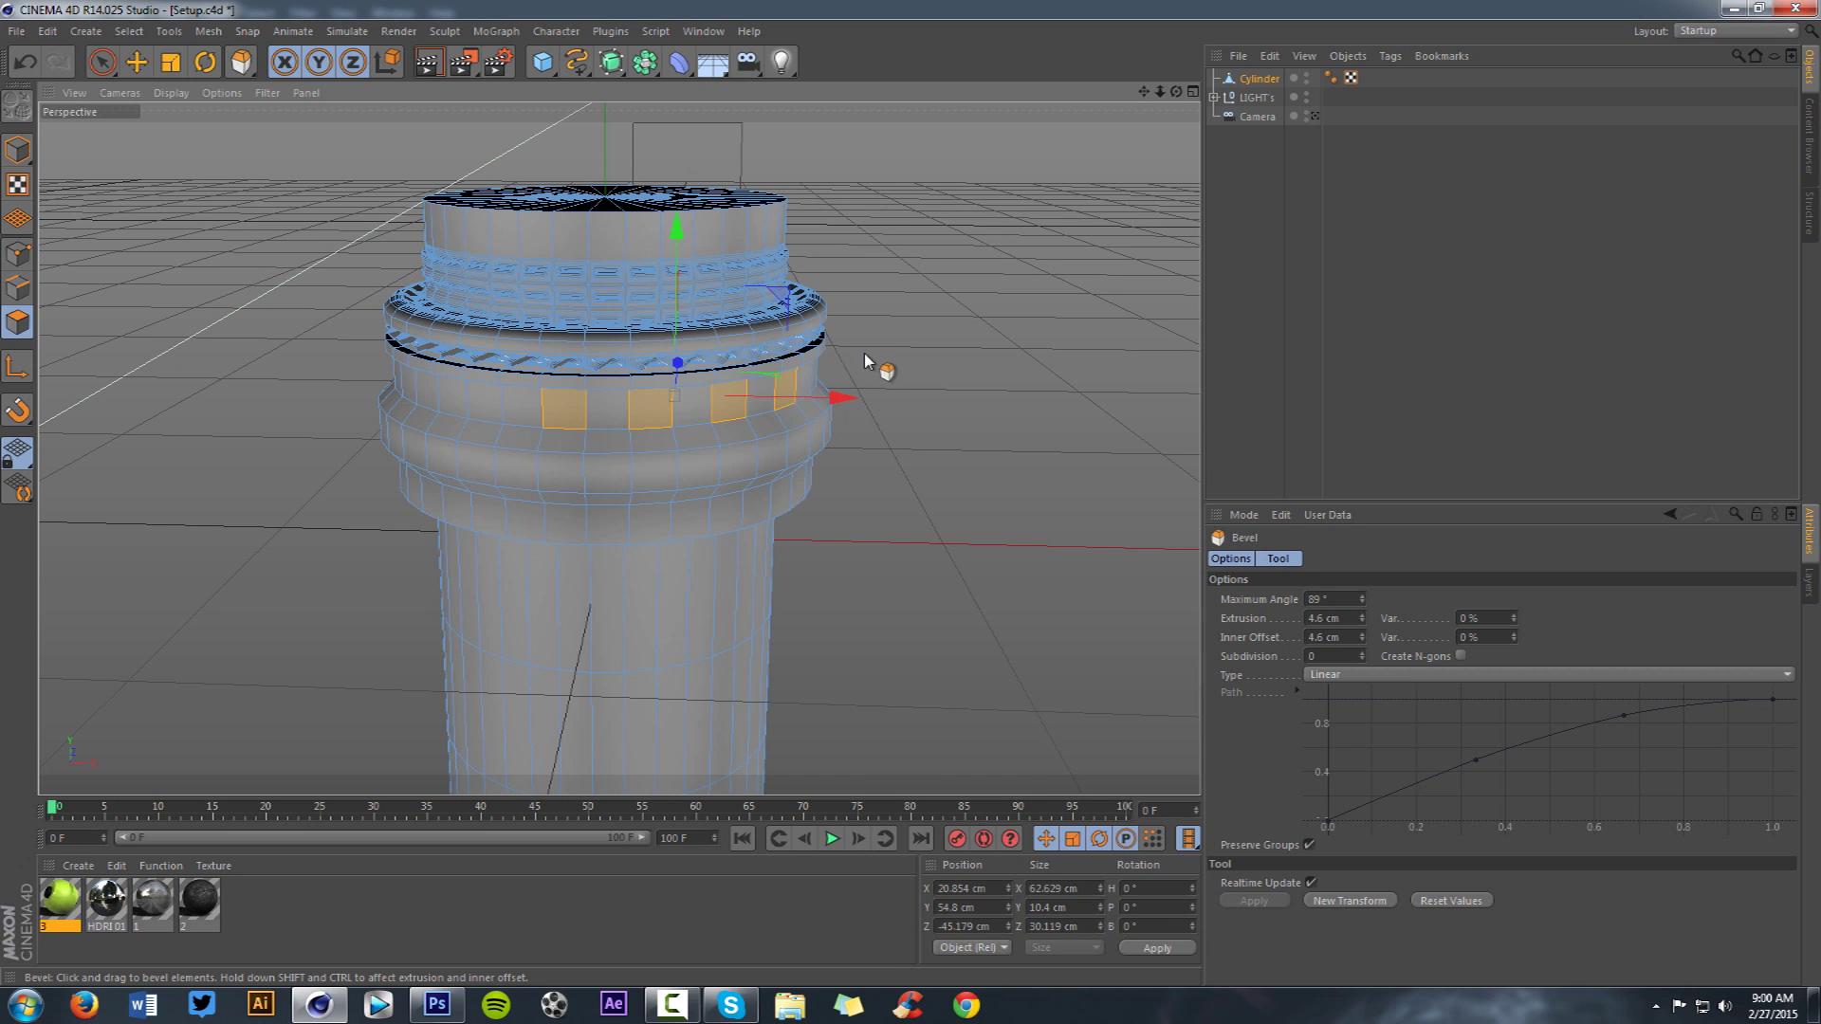
- Try to inset the four selected polygons and recess them with a Smooth Shift of about -5.1 cm
right_click(865, 359)
left_click(949, 583)
left_click_drag(934, 531, 968, 516)
right_click(967, 507)
left_click(1001, 626)
left_click_drag(999, 606, 962, 607)
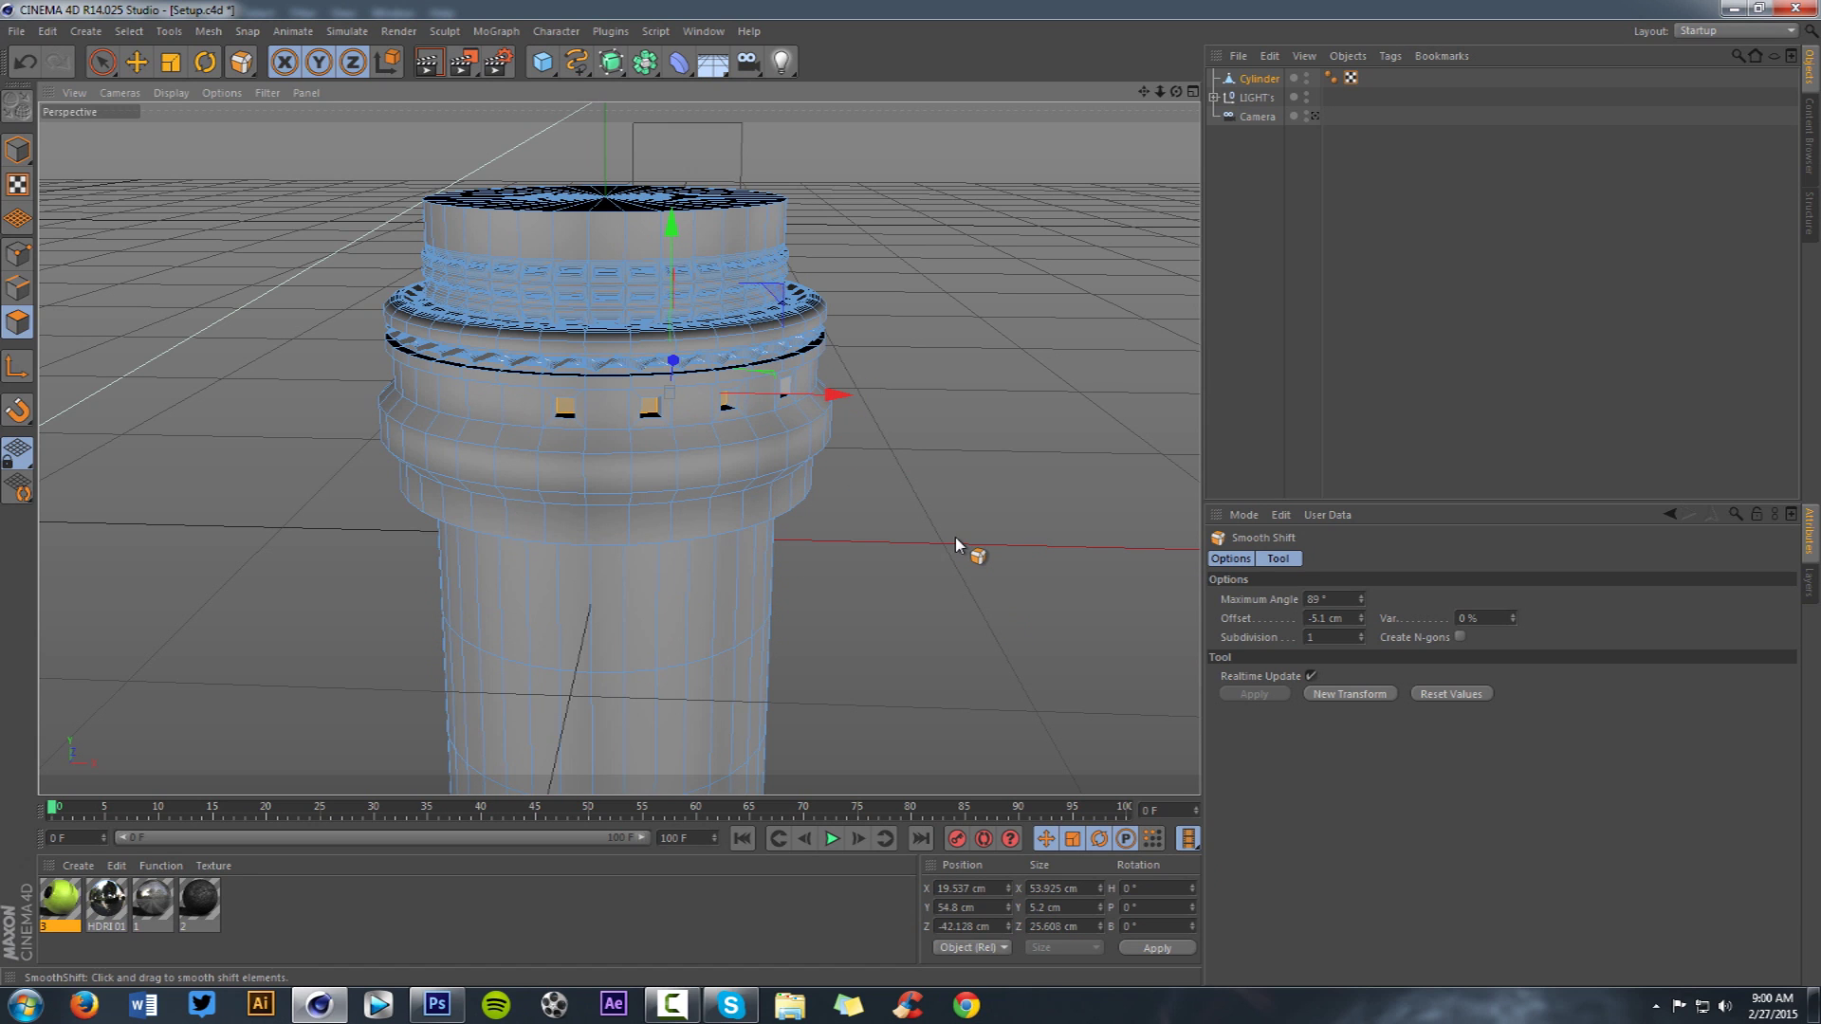
key("ctrl+z")
key("ctrl+z")
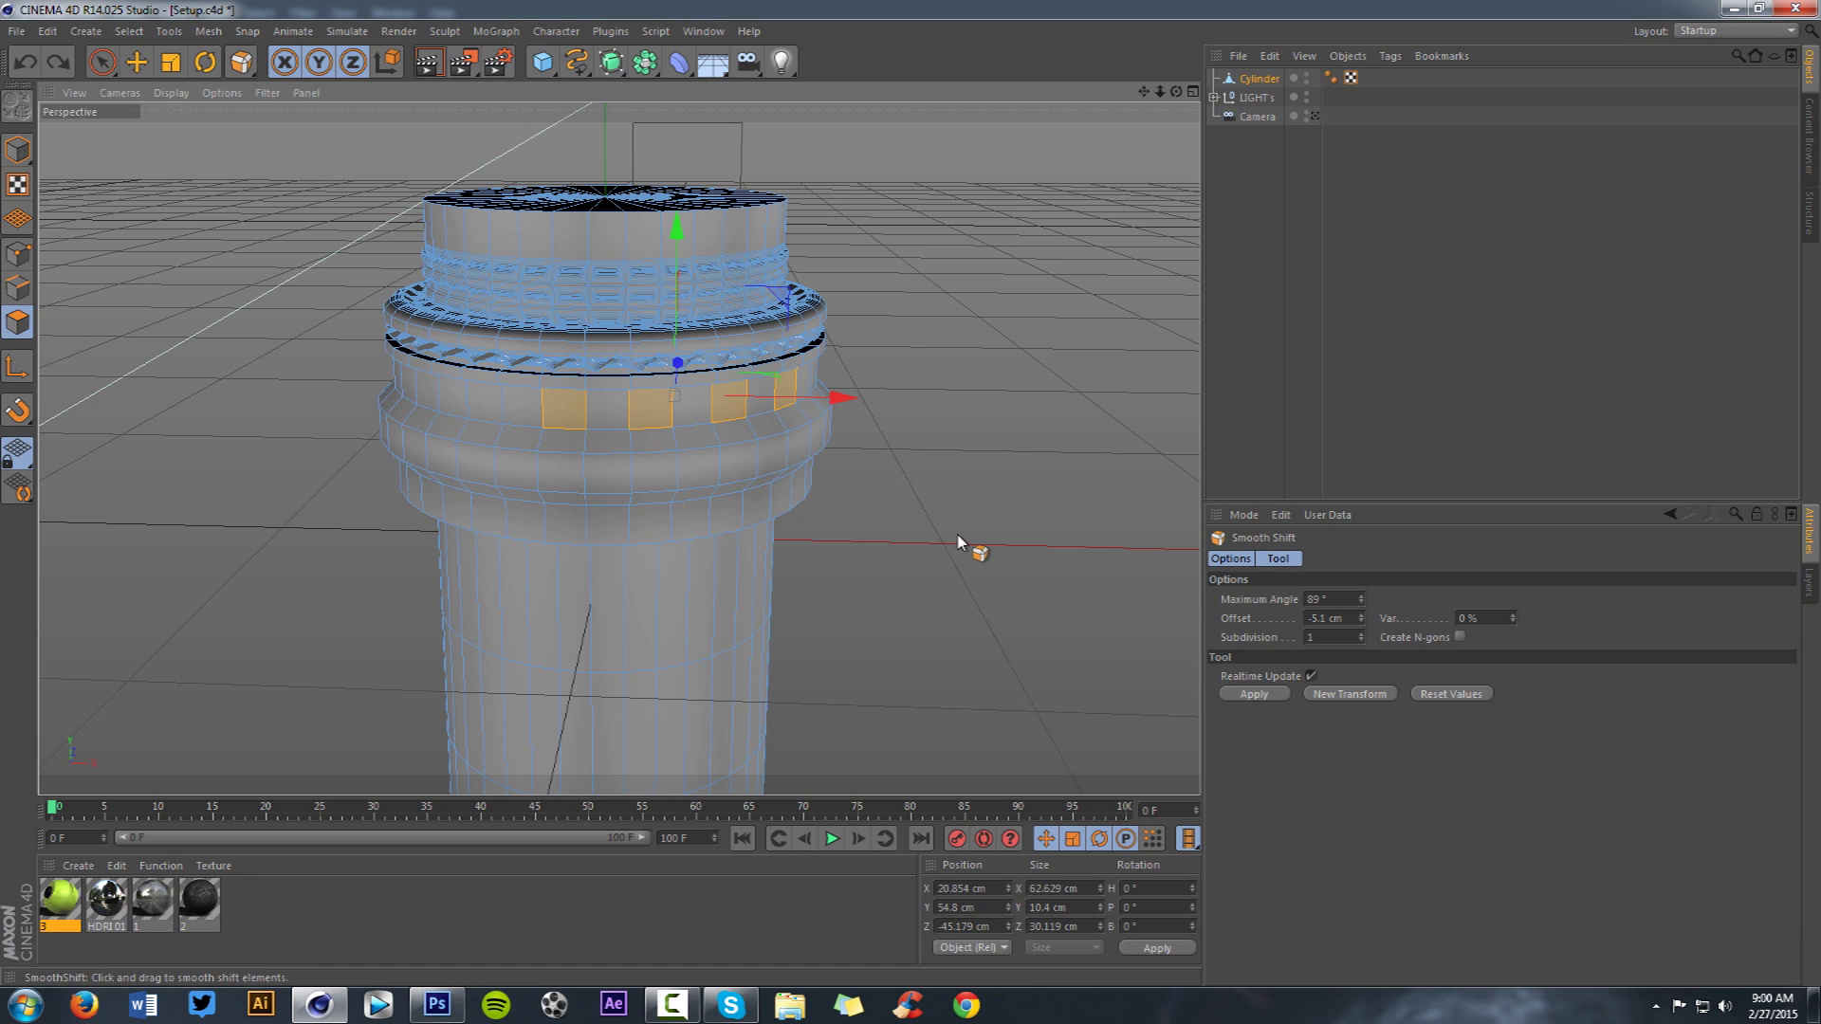
- Loop-select the two upper bands of the lower shaft and inset them together with Extrude Inner by about 12.8 cm
left_click_drag(1145, 92, 1182, 2)
key("u")
key("l")
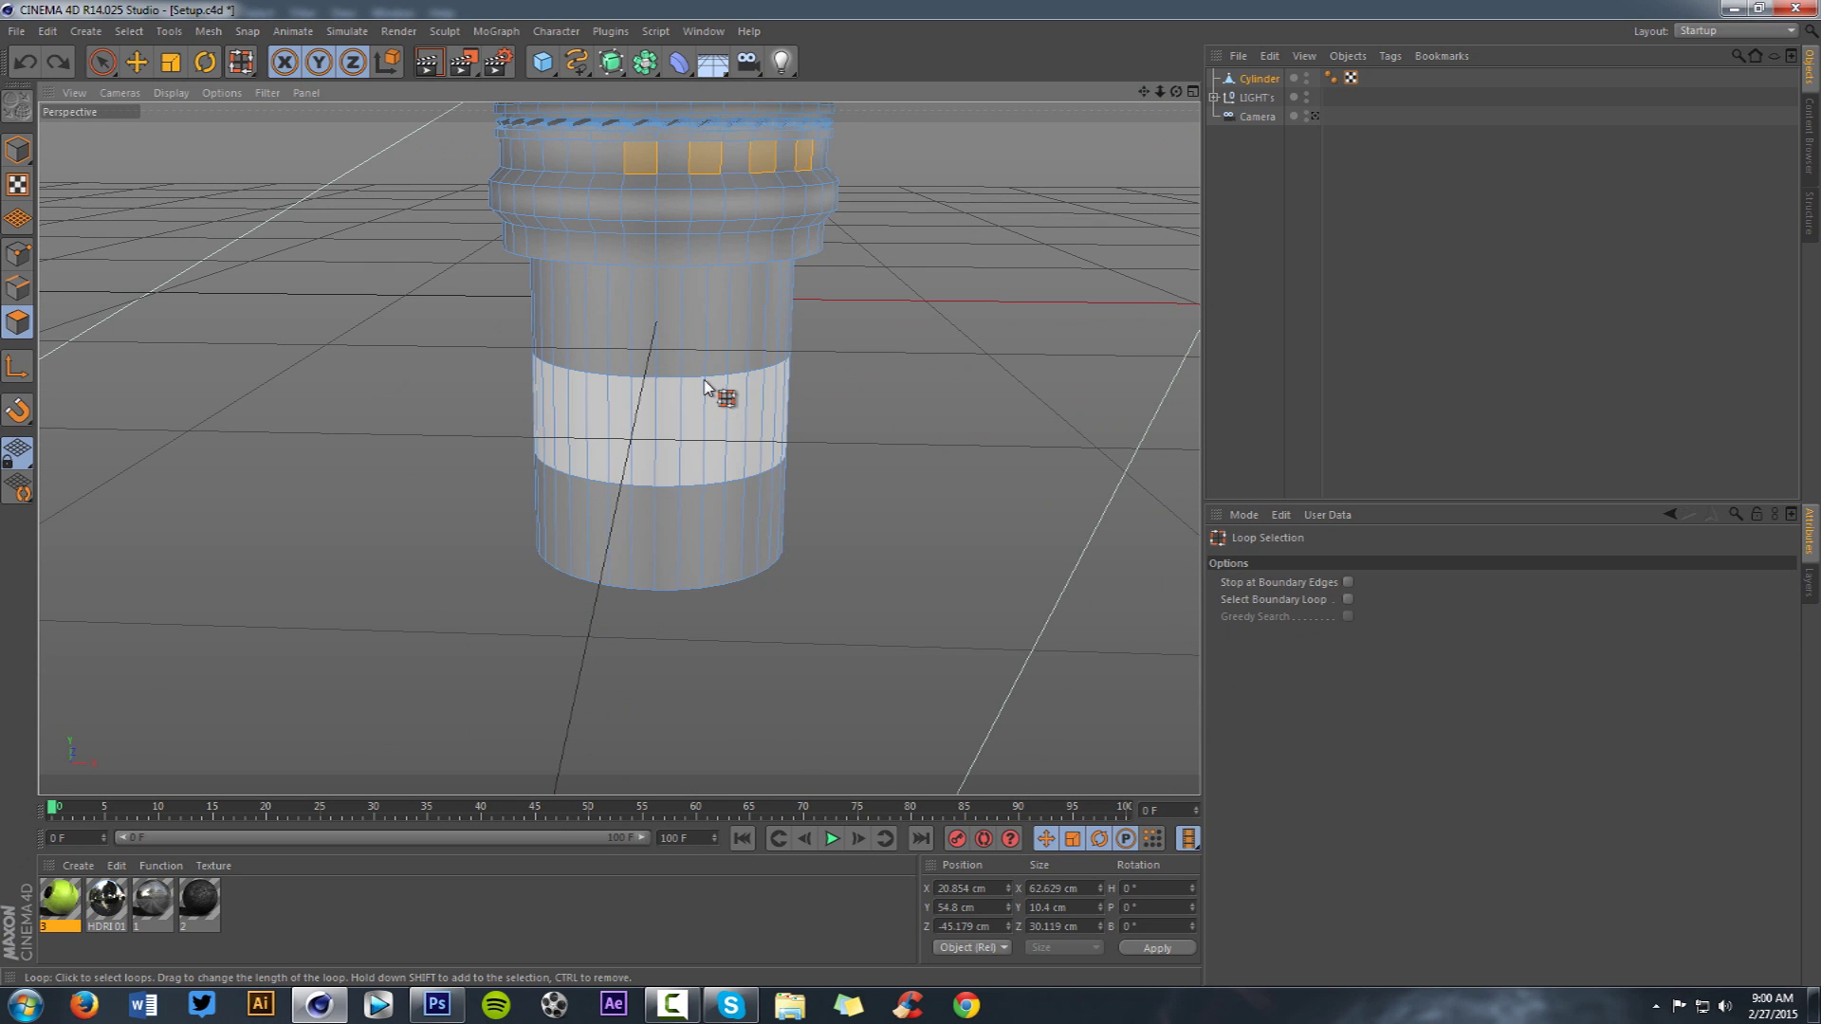
left_click(679, 343)
left_click(689, 424, "shift")
right_click(897, 307)
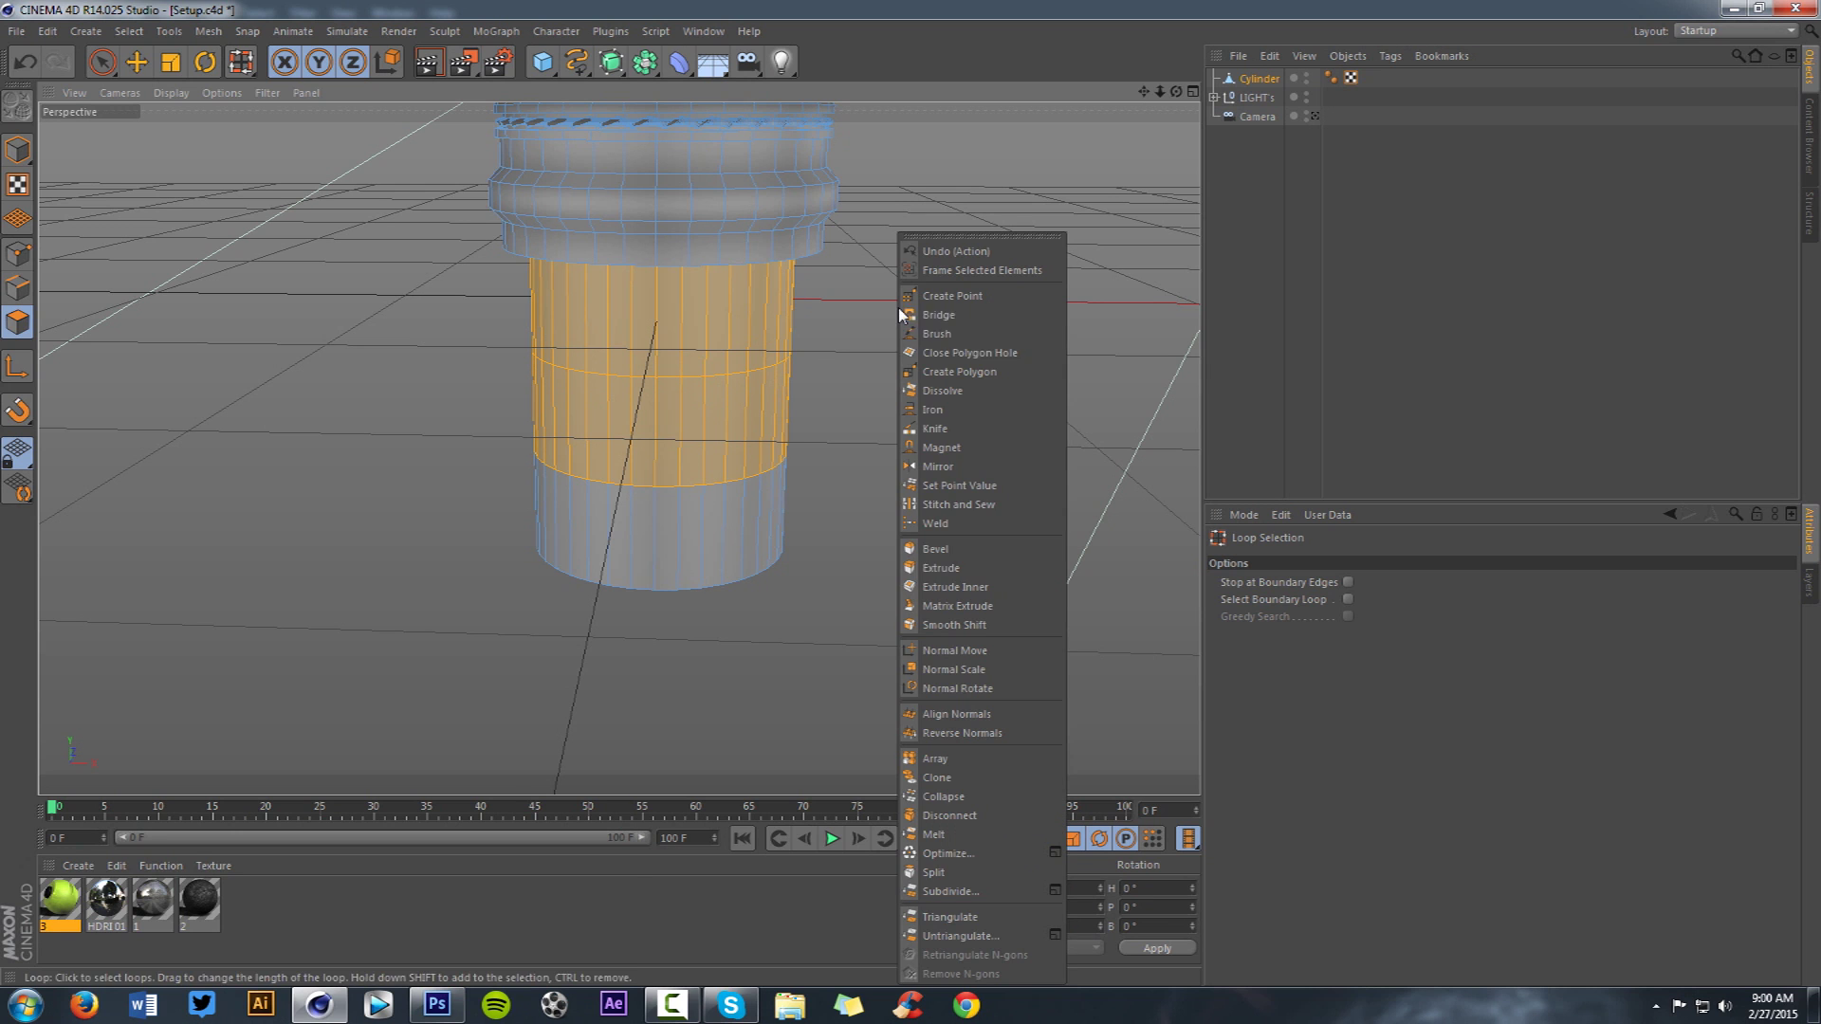
left_click(965, 584)
left_click_drag(967, 577, 1013, 563)
- Smooth Shift the selected shaft bands inward by about -27.9 cm to form a narrow neck
right_click(1014, 563)
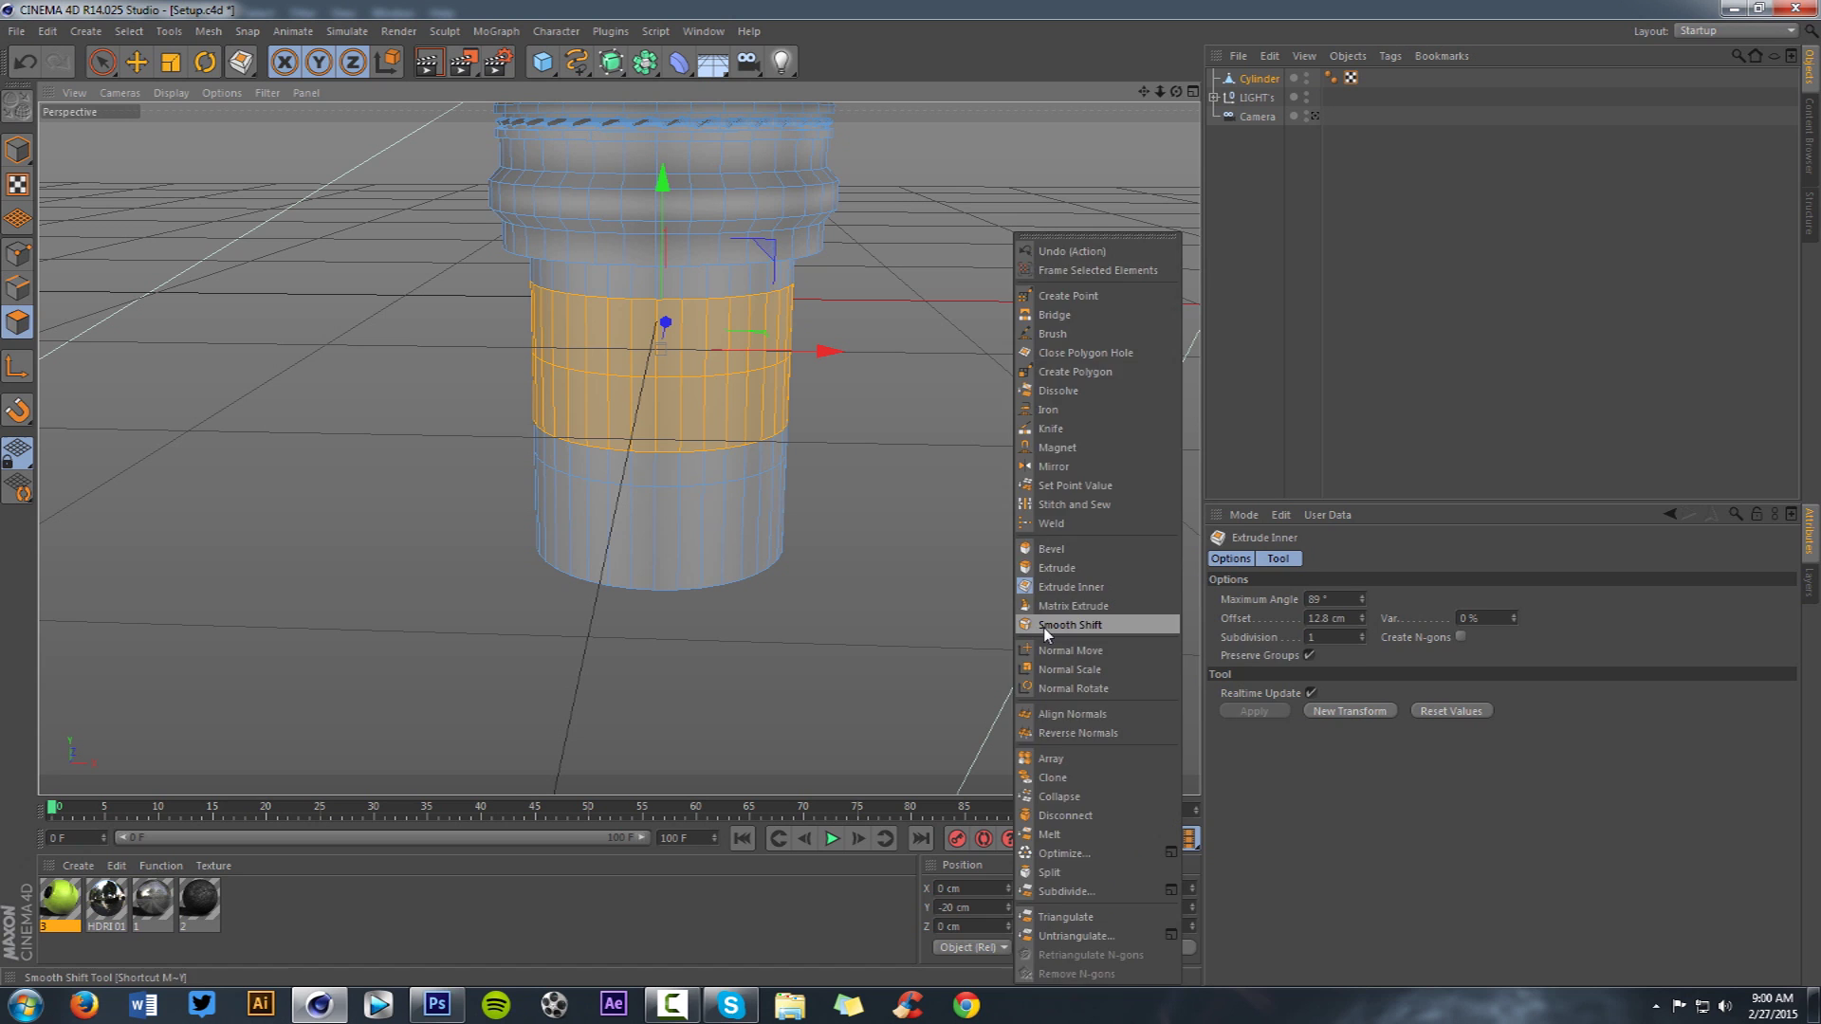
left_click(1043, 626)
left_click_drag(1106, 459, 1003, 459)
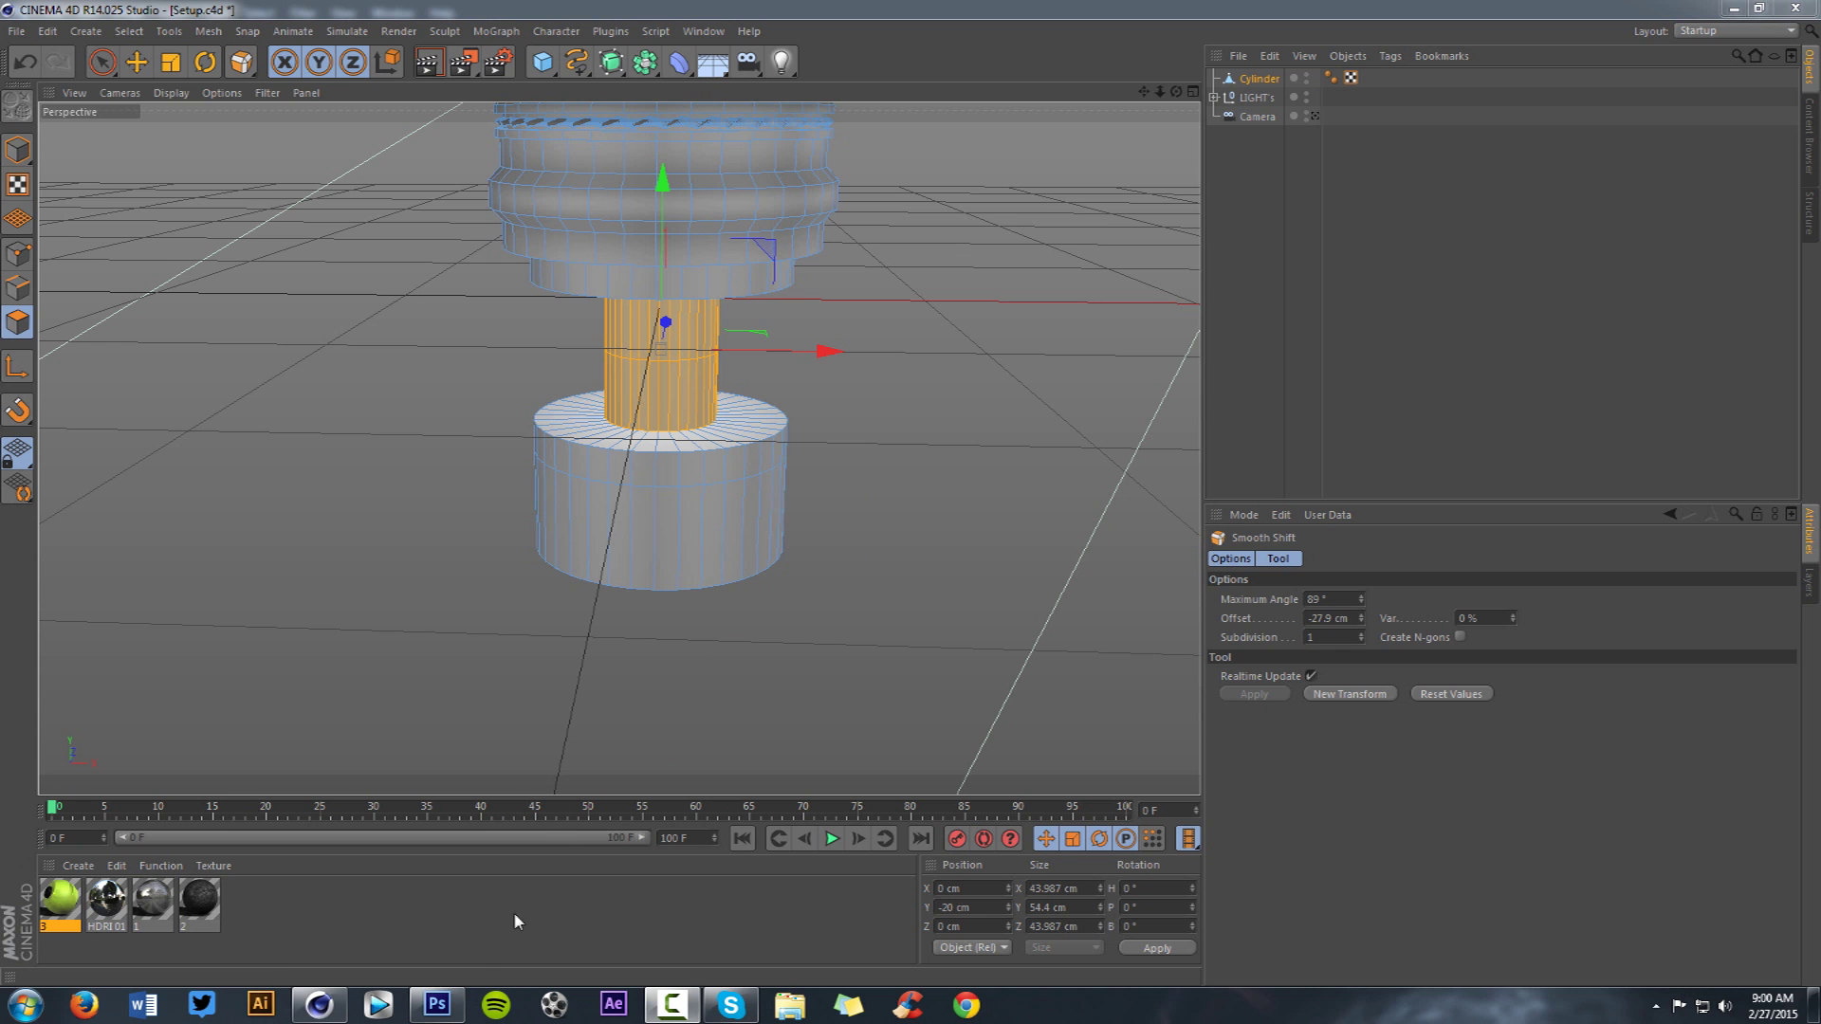
- Switch to Photoshop to examine the coil springs in the finished artwork, and return to Cinema 4D
left_click(437, 1005)
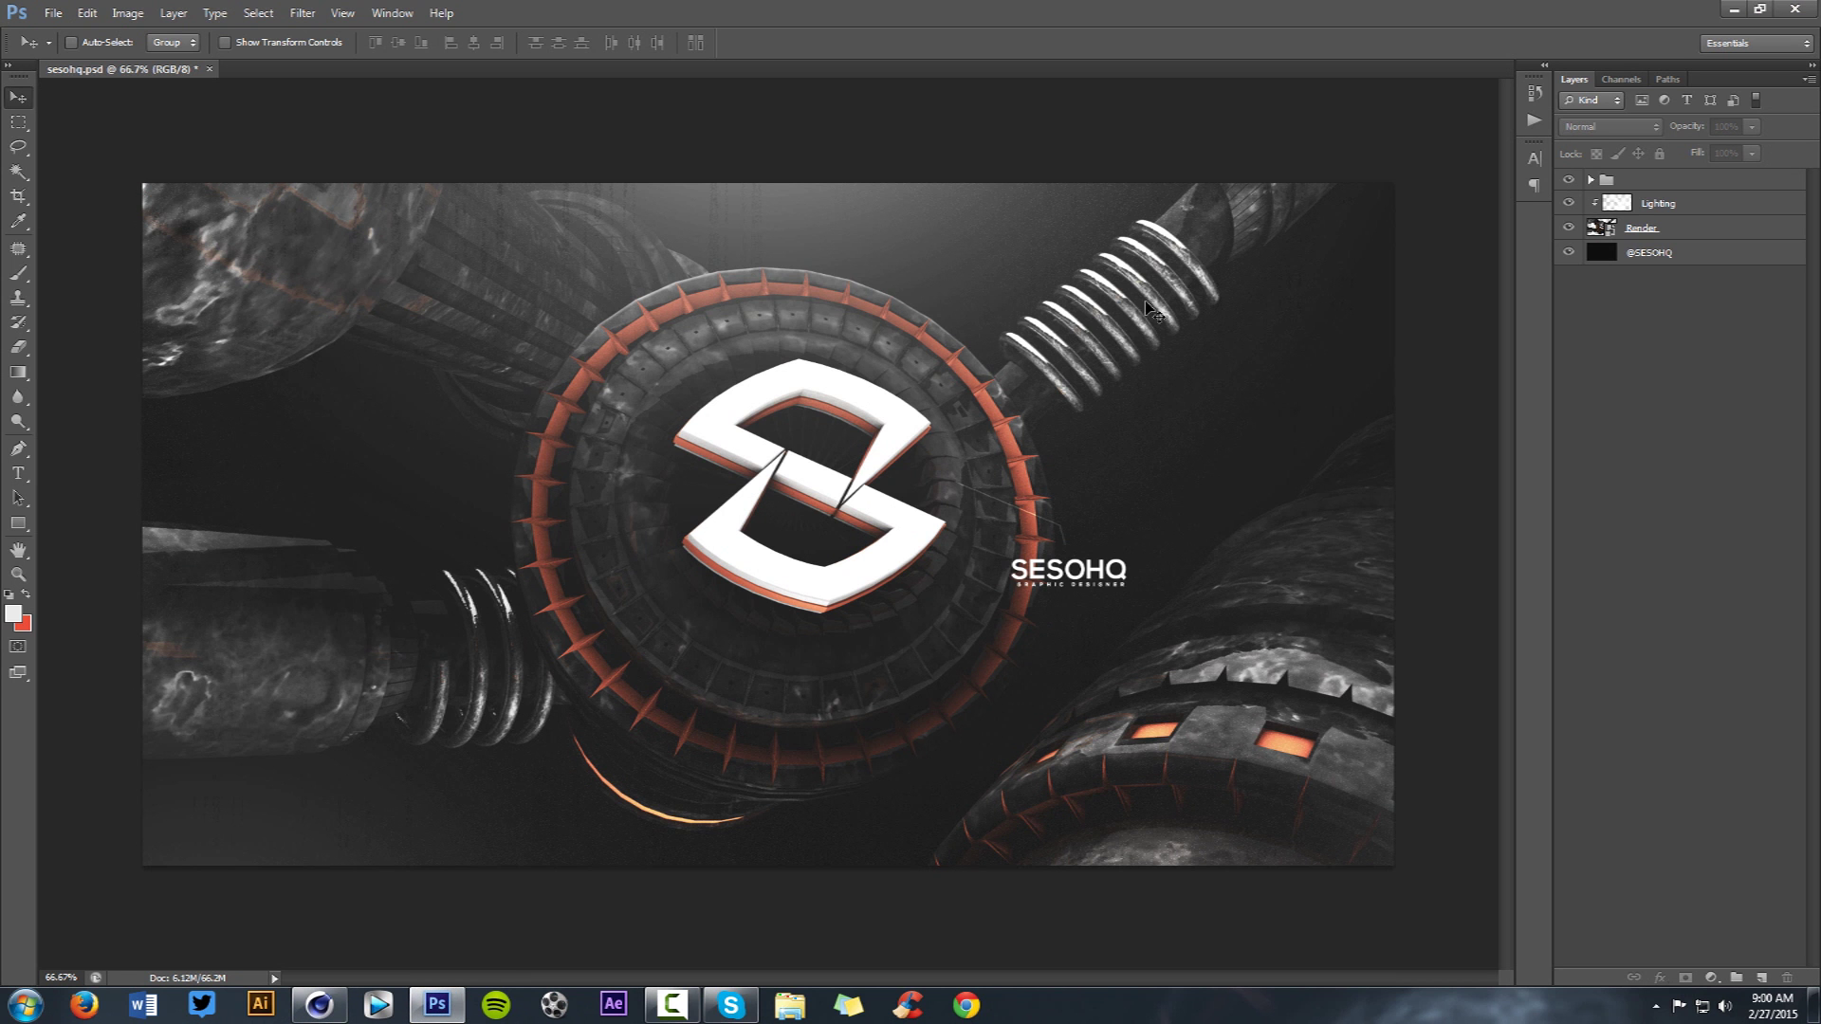
left_click(318, 1004)
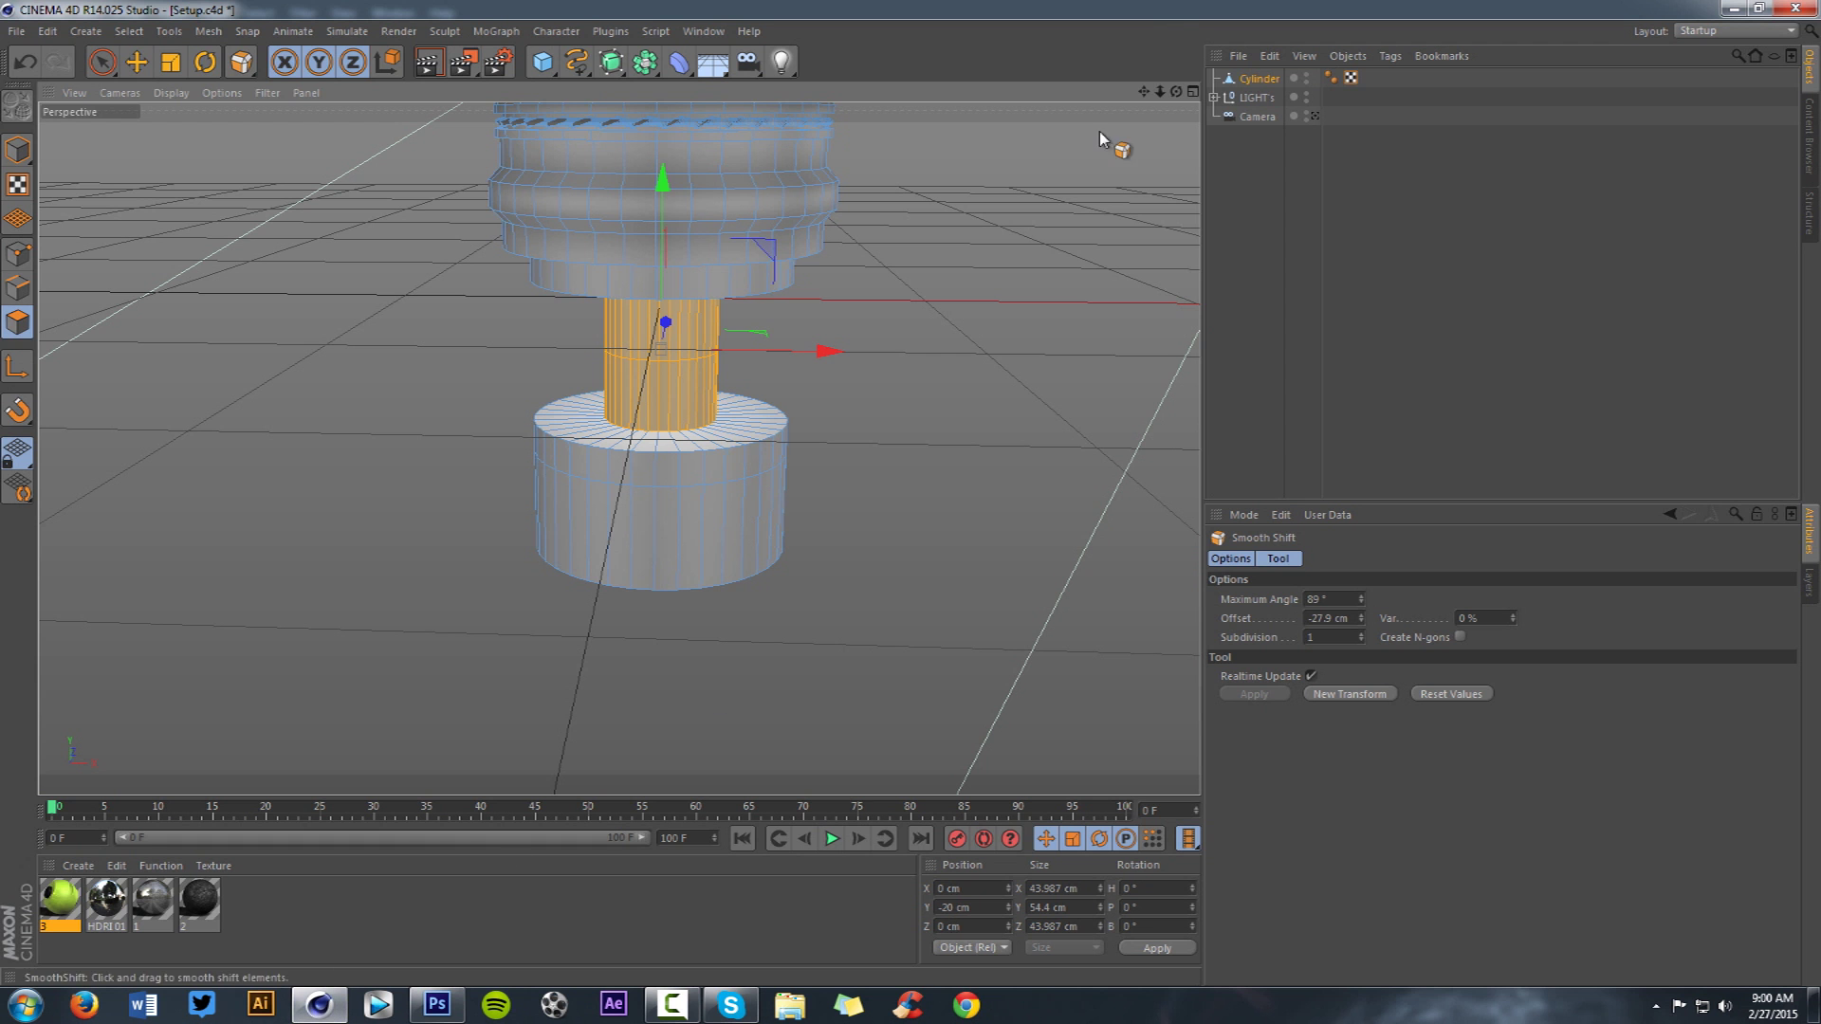
- Add a Helix spline to the scene and show its object properties
middle_click_drag(619, 449, 594, 551, "alt")
left_click(580, 74)
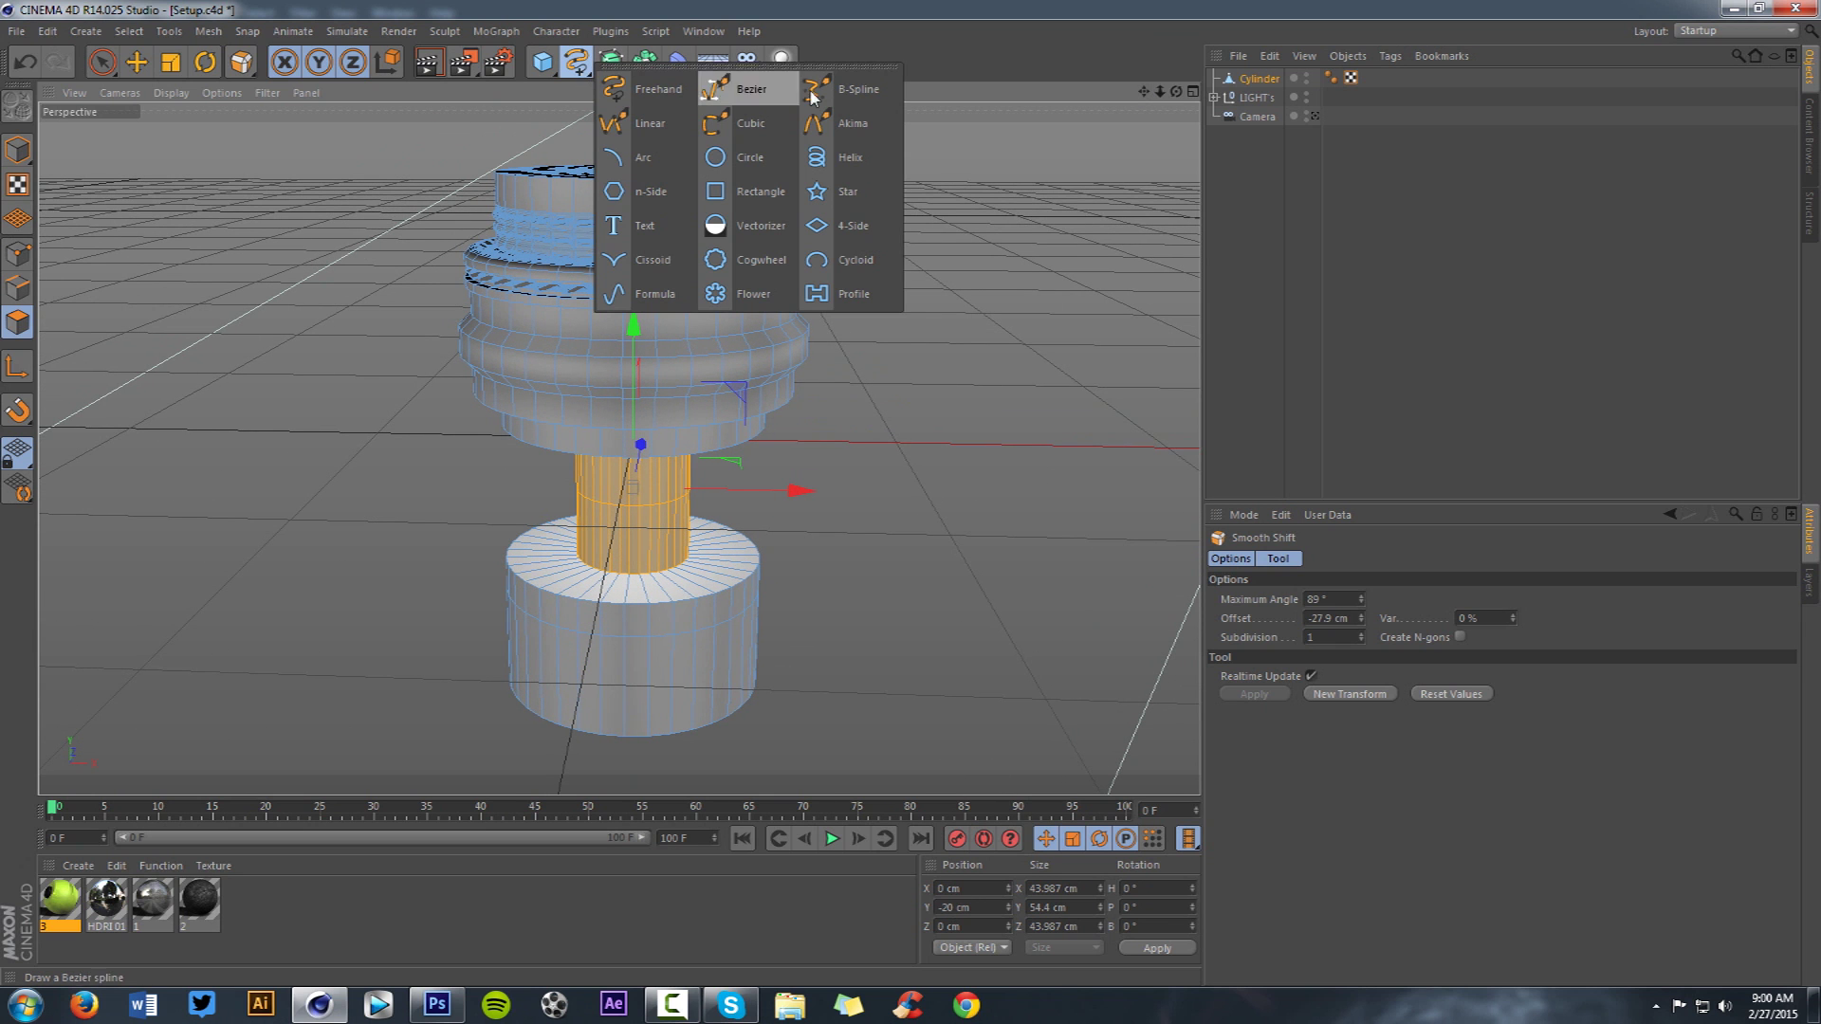
left_click(839, 157)
left_click_drag(1145, 92, 1150, 27)
left_click(1250, 79)
left_click_drag(1176, 92, 1174, 149)
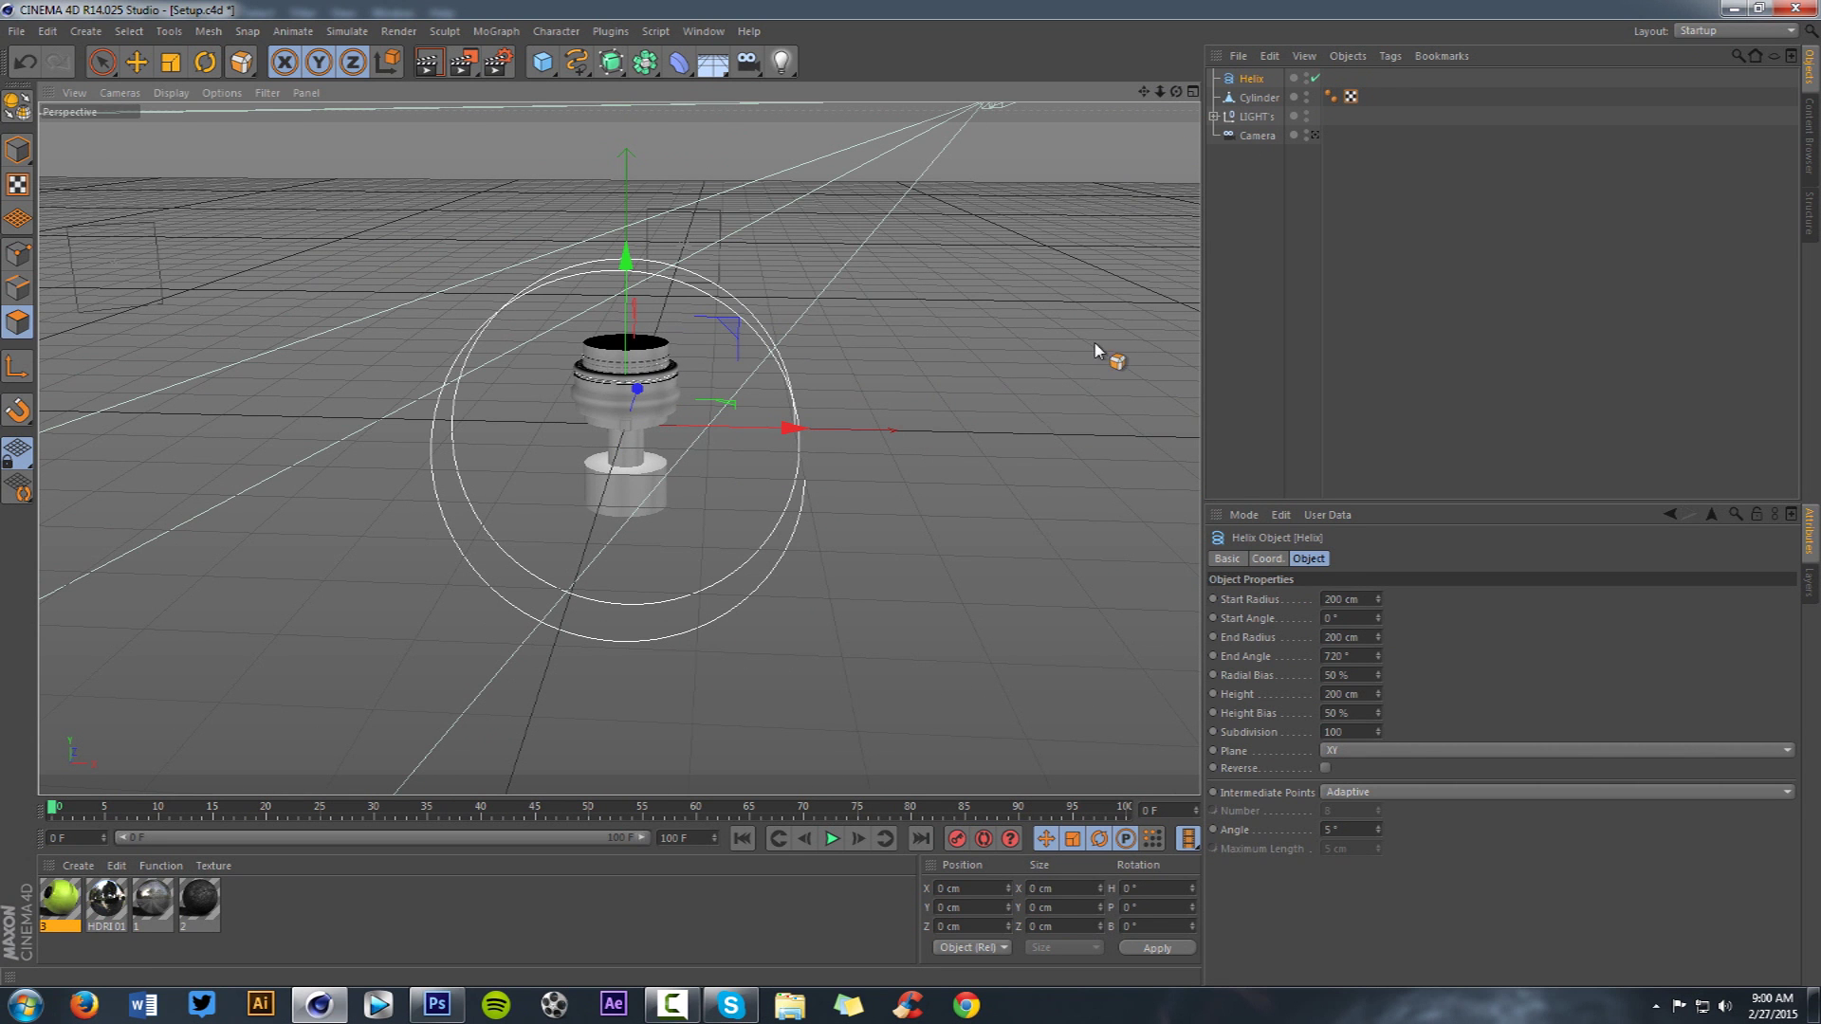
- Rotate the helix so its axis runs vertically along the cylinder
left_click_drag(1144, 888, 1030, 873)
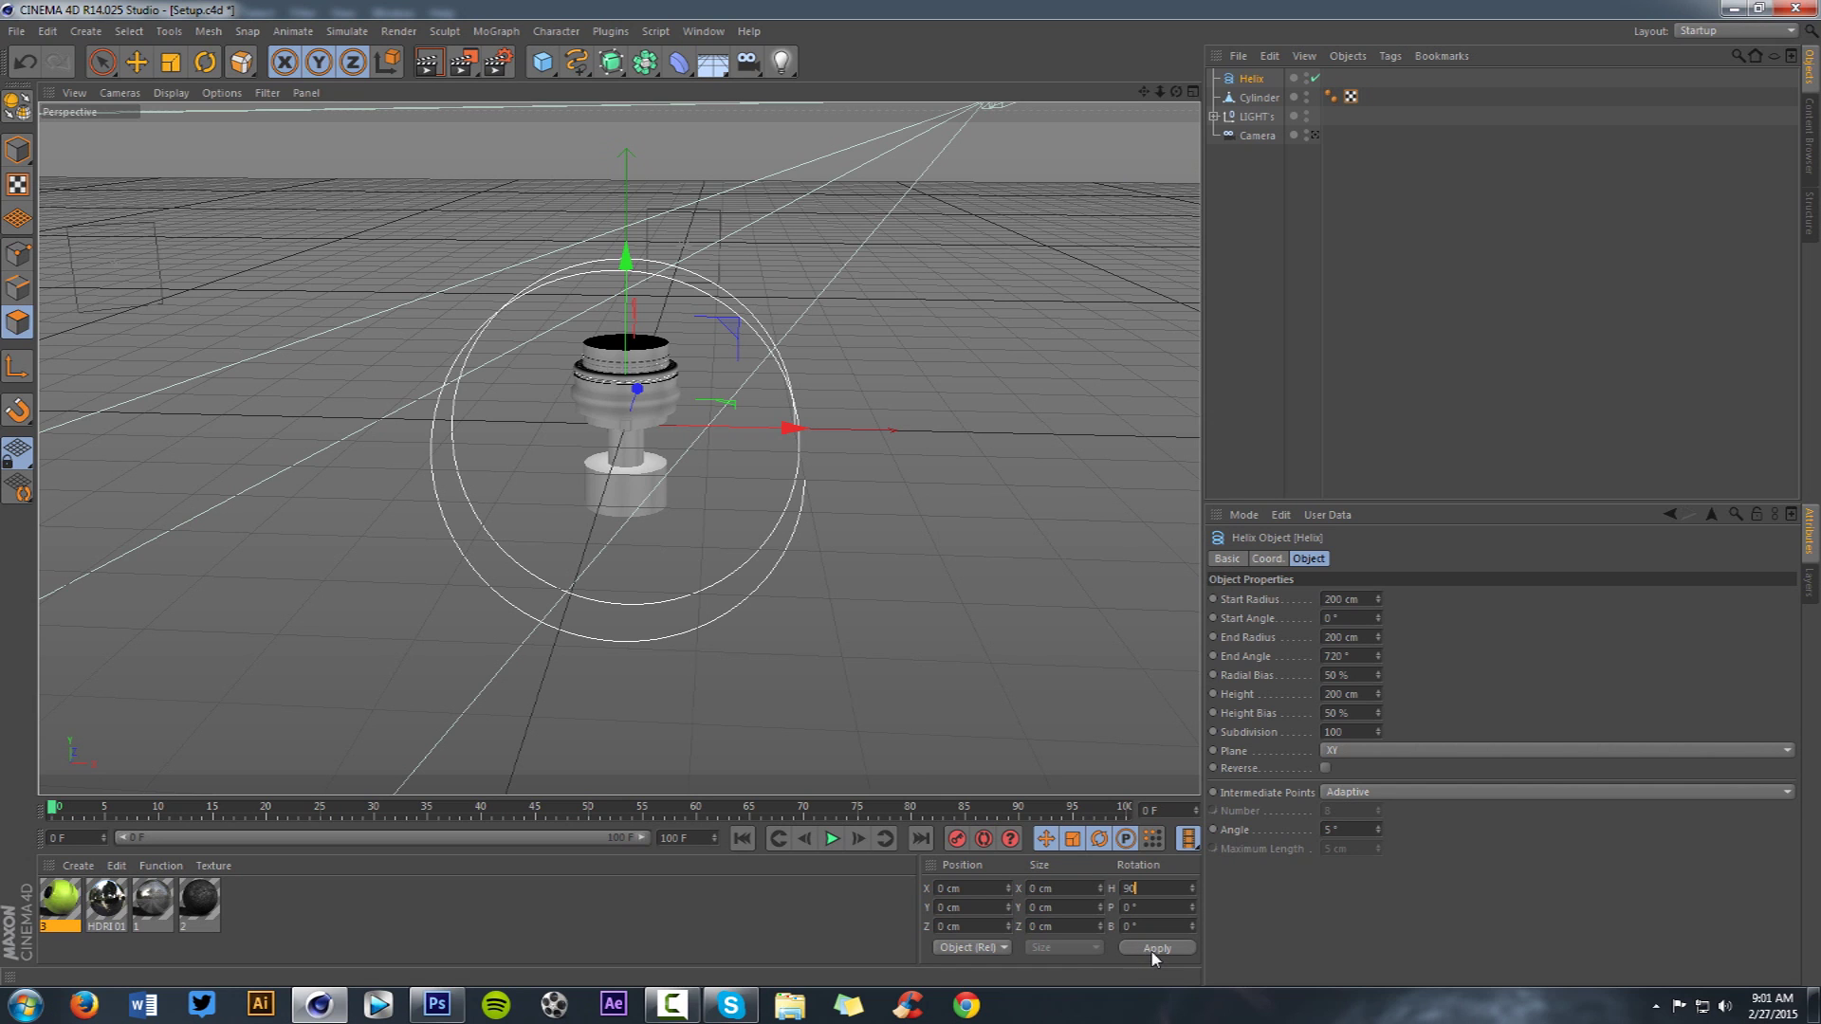
left_click(206, 63)
left_click_drag(620, 348, 584, 552)
- Scale the helix down to about 33.4 cm radius and height, and move it slightly down around the narrow neck
scroll(561, 523, "up", 6)
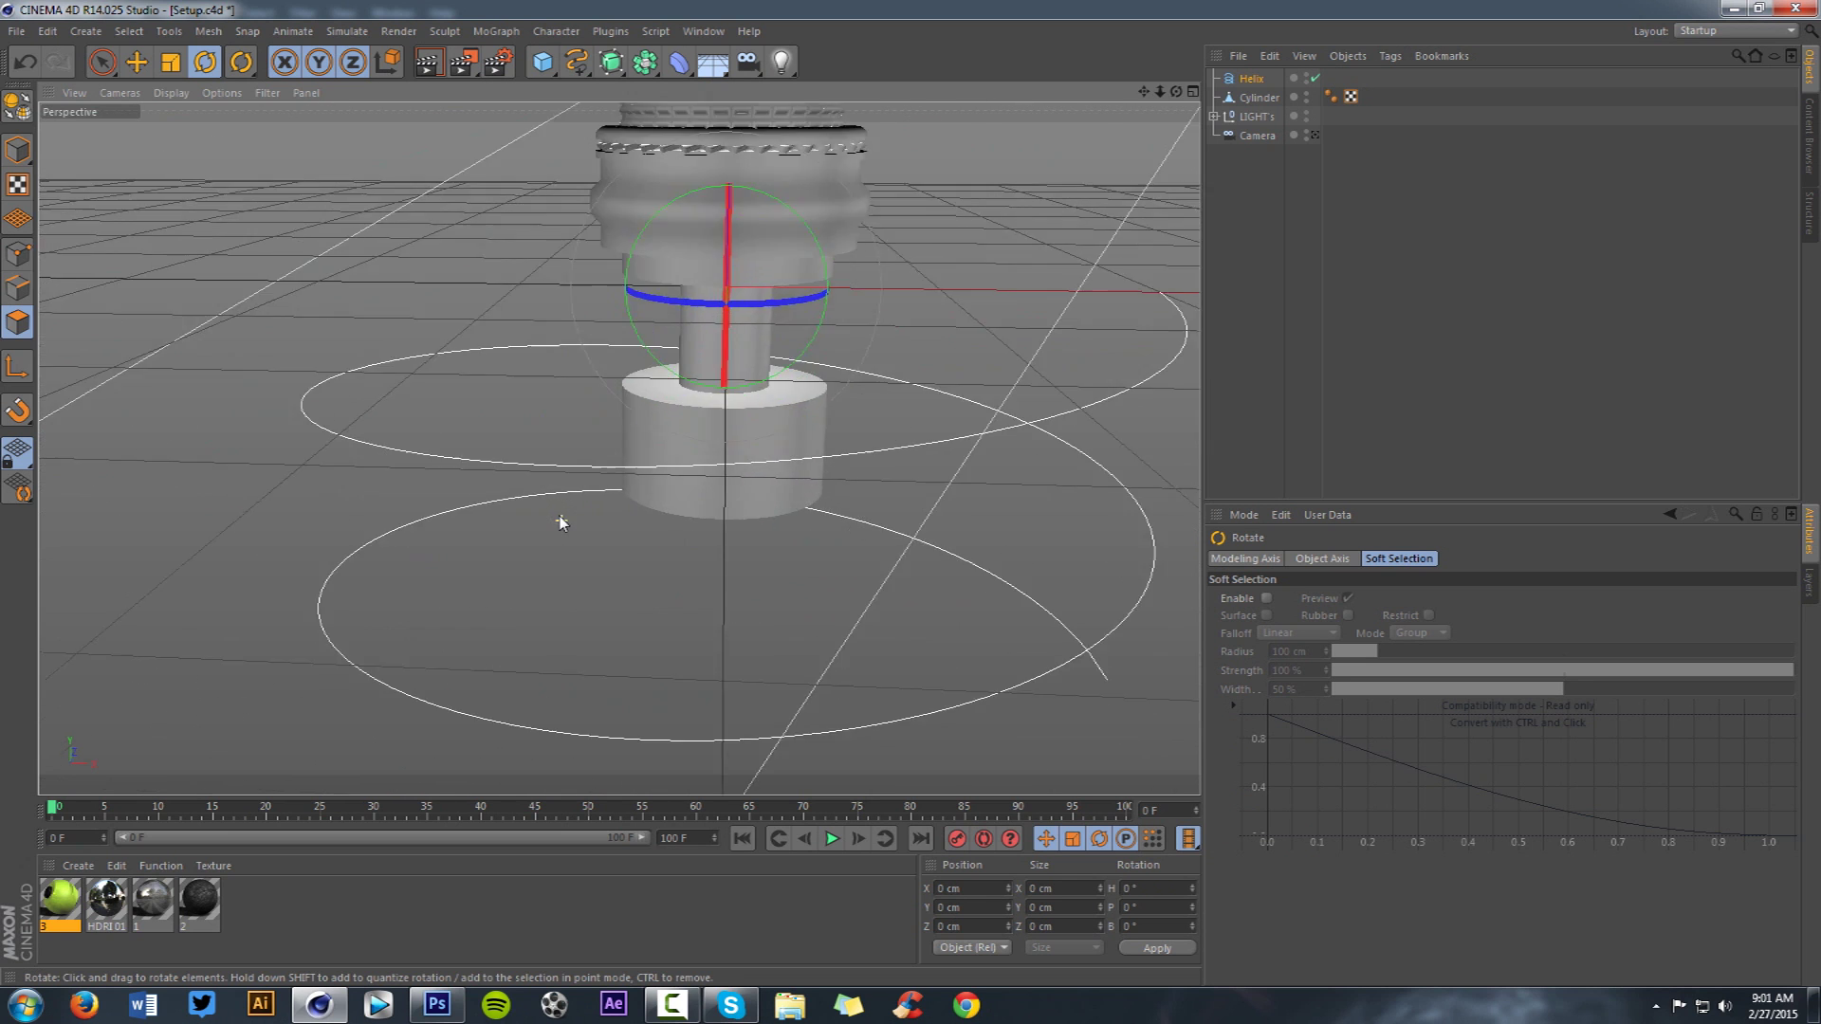
left_click(175, 65)
left_click_drag(531, 398, 341, 408)
left_click_drag(204, 60, 163, 47)
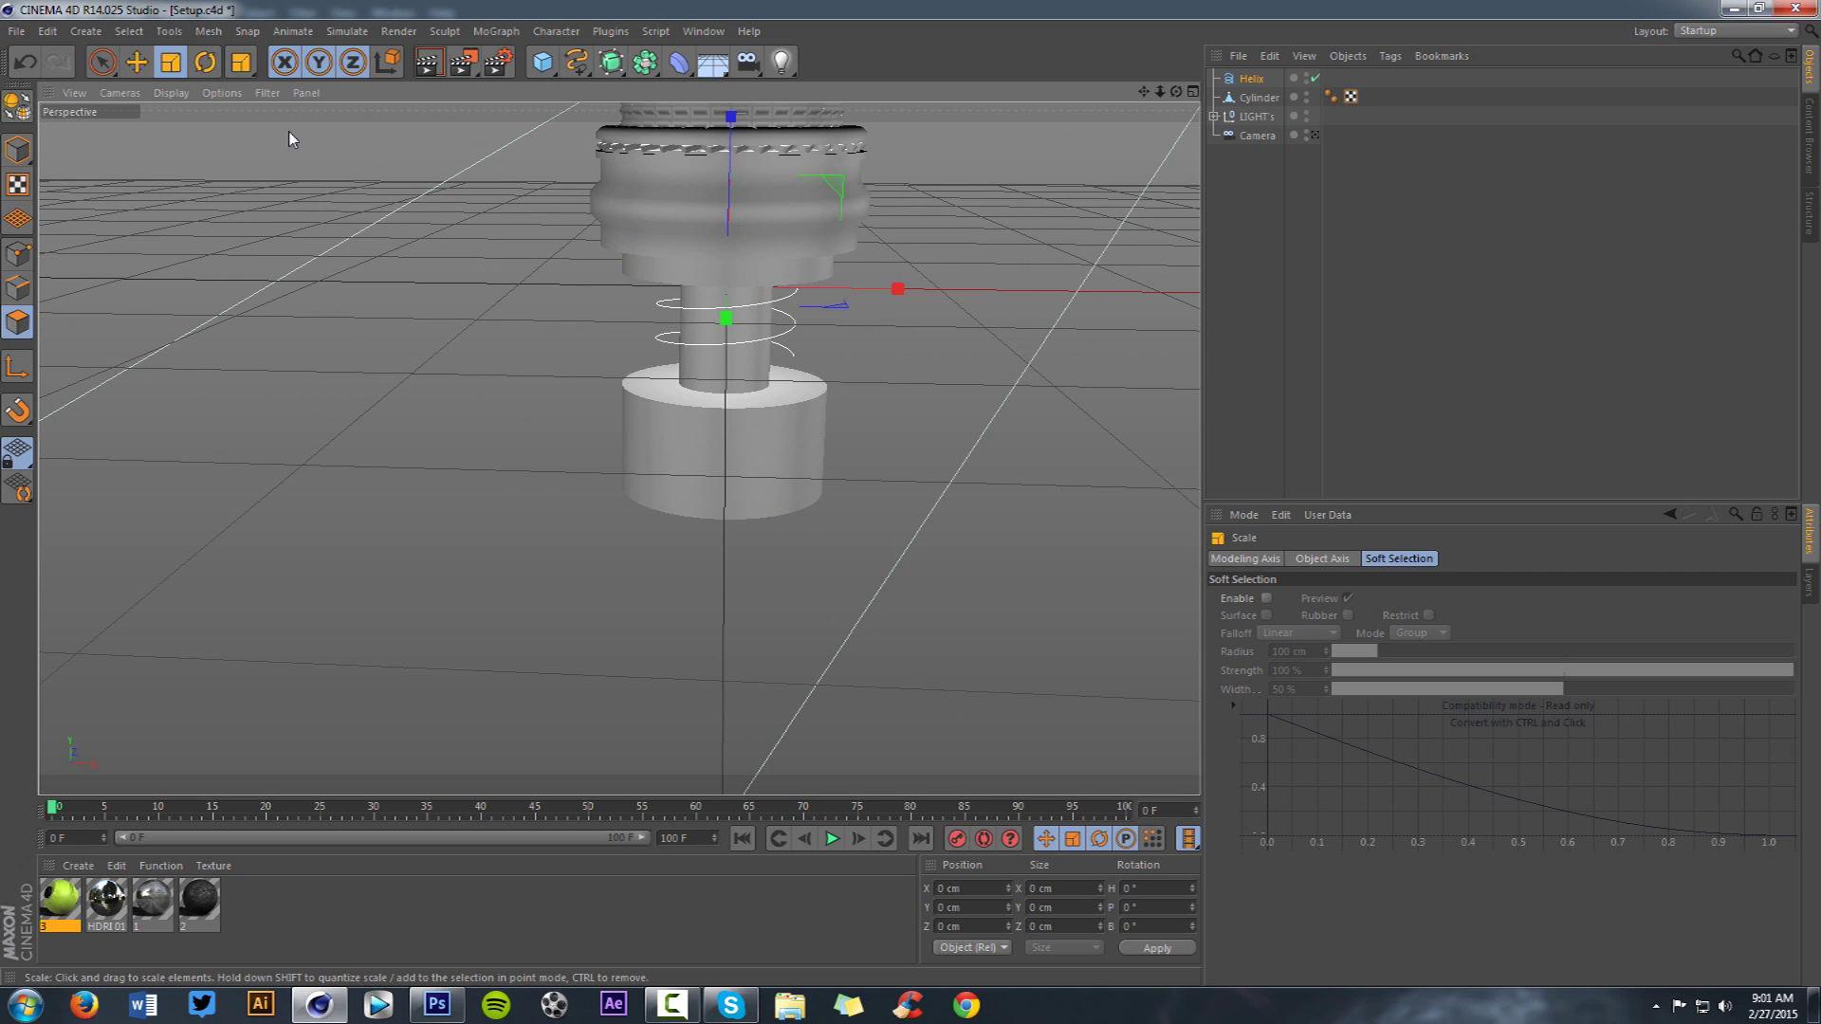
left_click(137, 62)
left_click_drag(731, 144, 722, 151)
- Try end radius values of 27.4 cm and 87.4 cm on the helix
left_click(1246, 83)
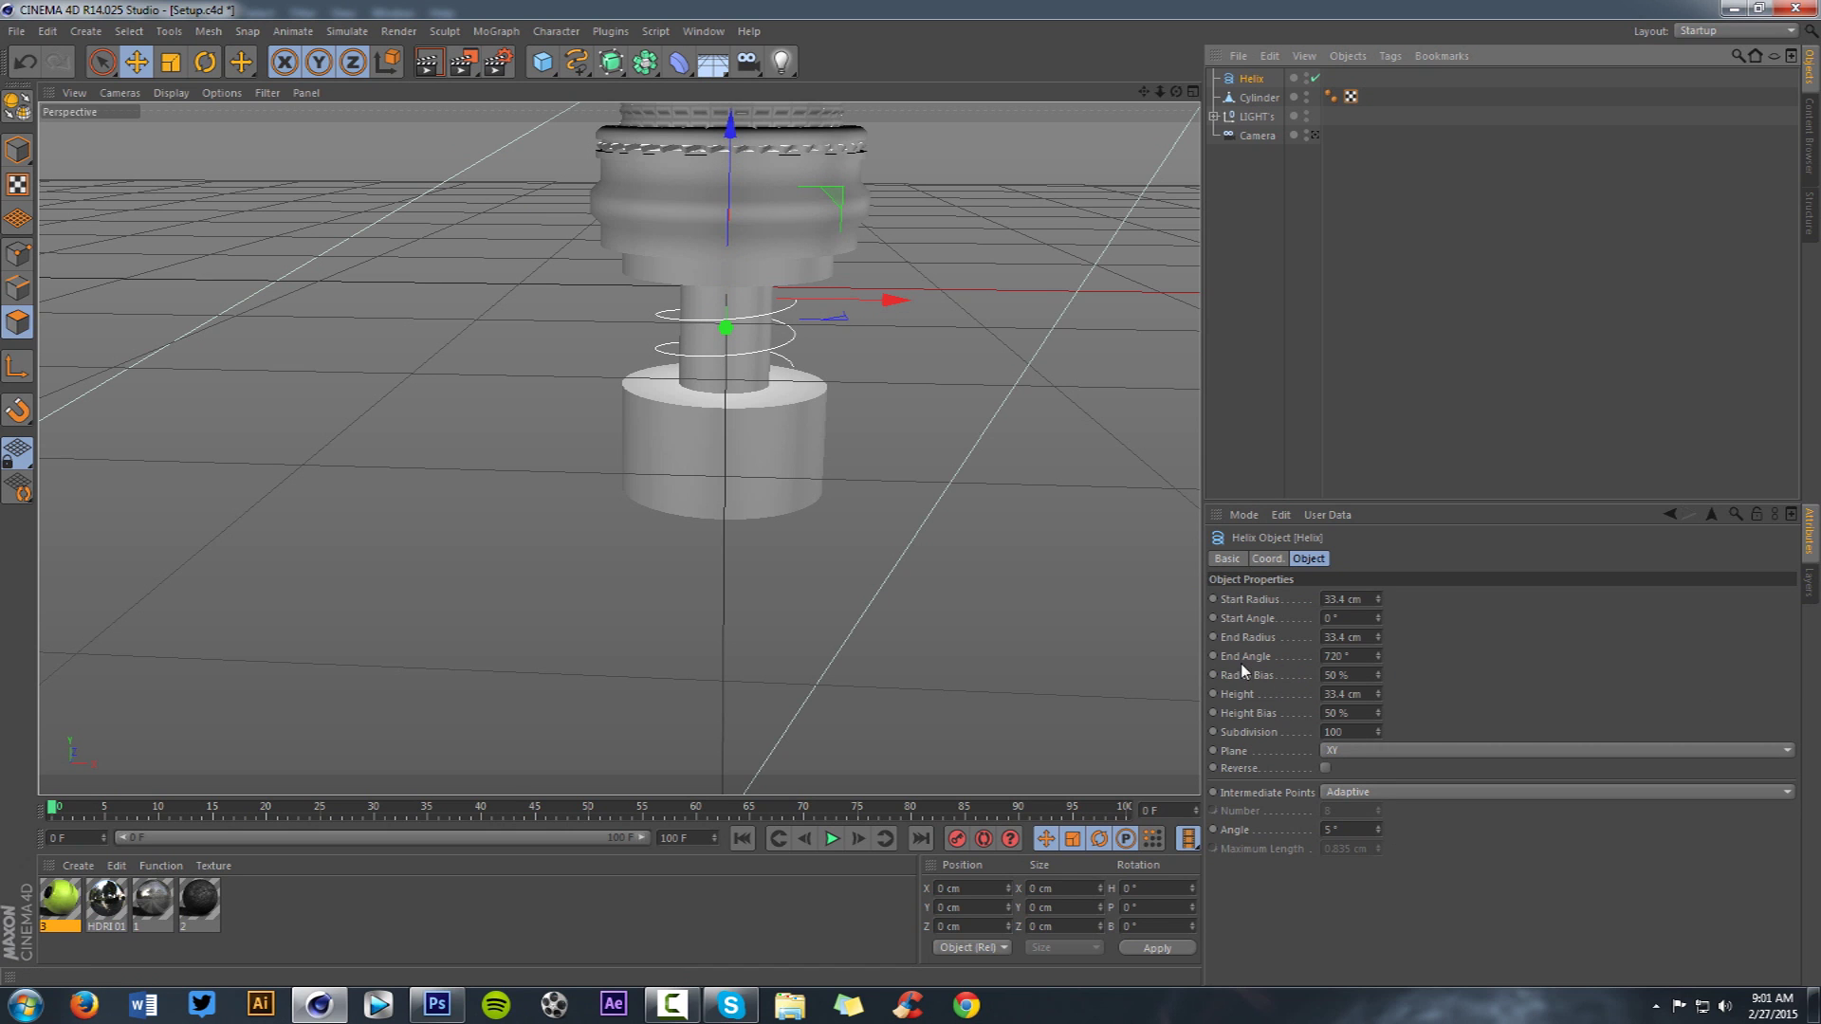
mouse_move(1378, 637)
left_mouse_down()
mouse_move(1378, 604)
mouse_move(1378, 651)
left_mouse_up()
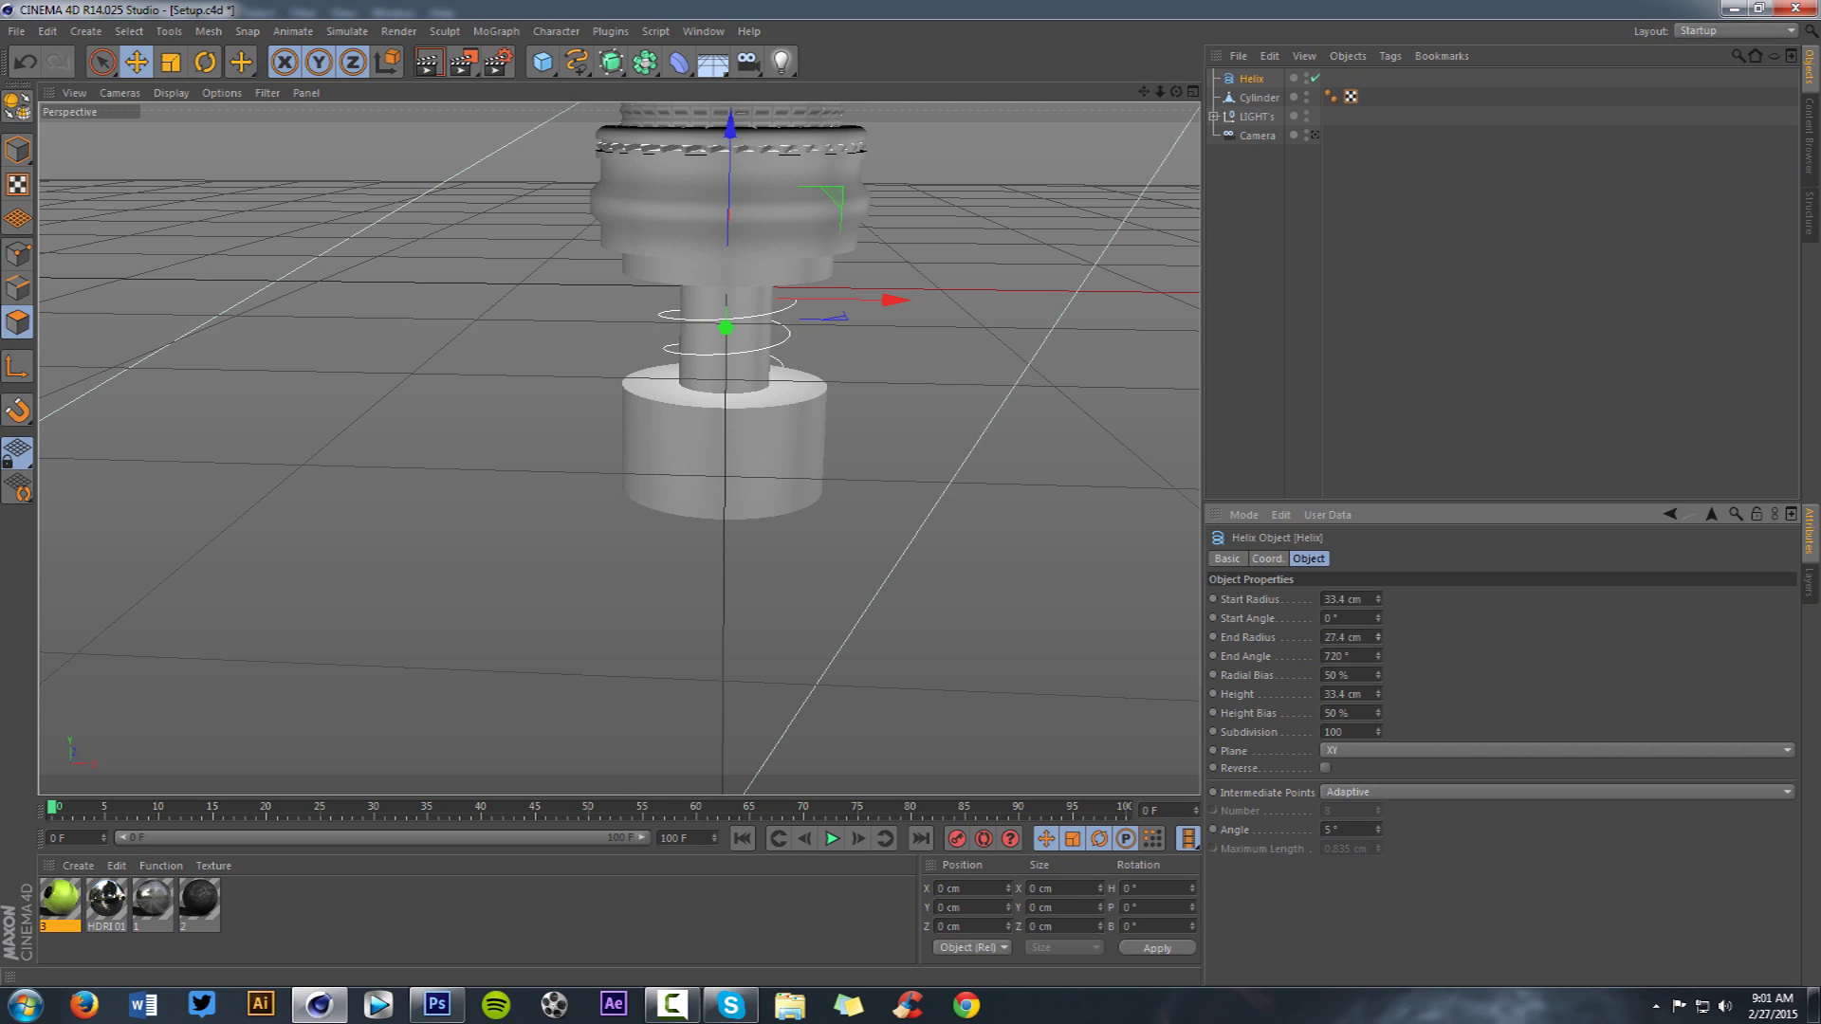
left_click_drag(1379, 634, 1378, 593)
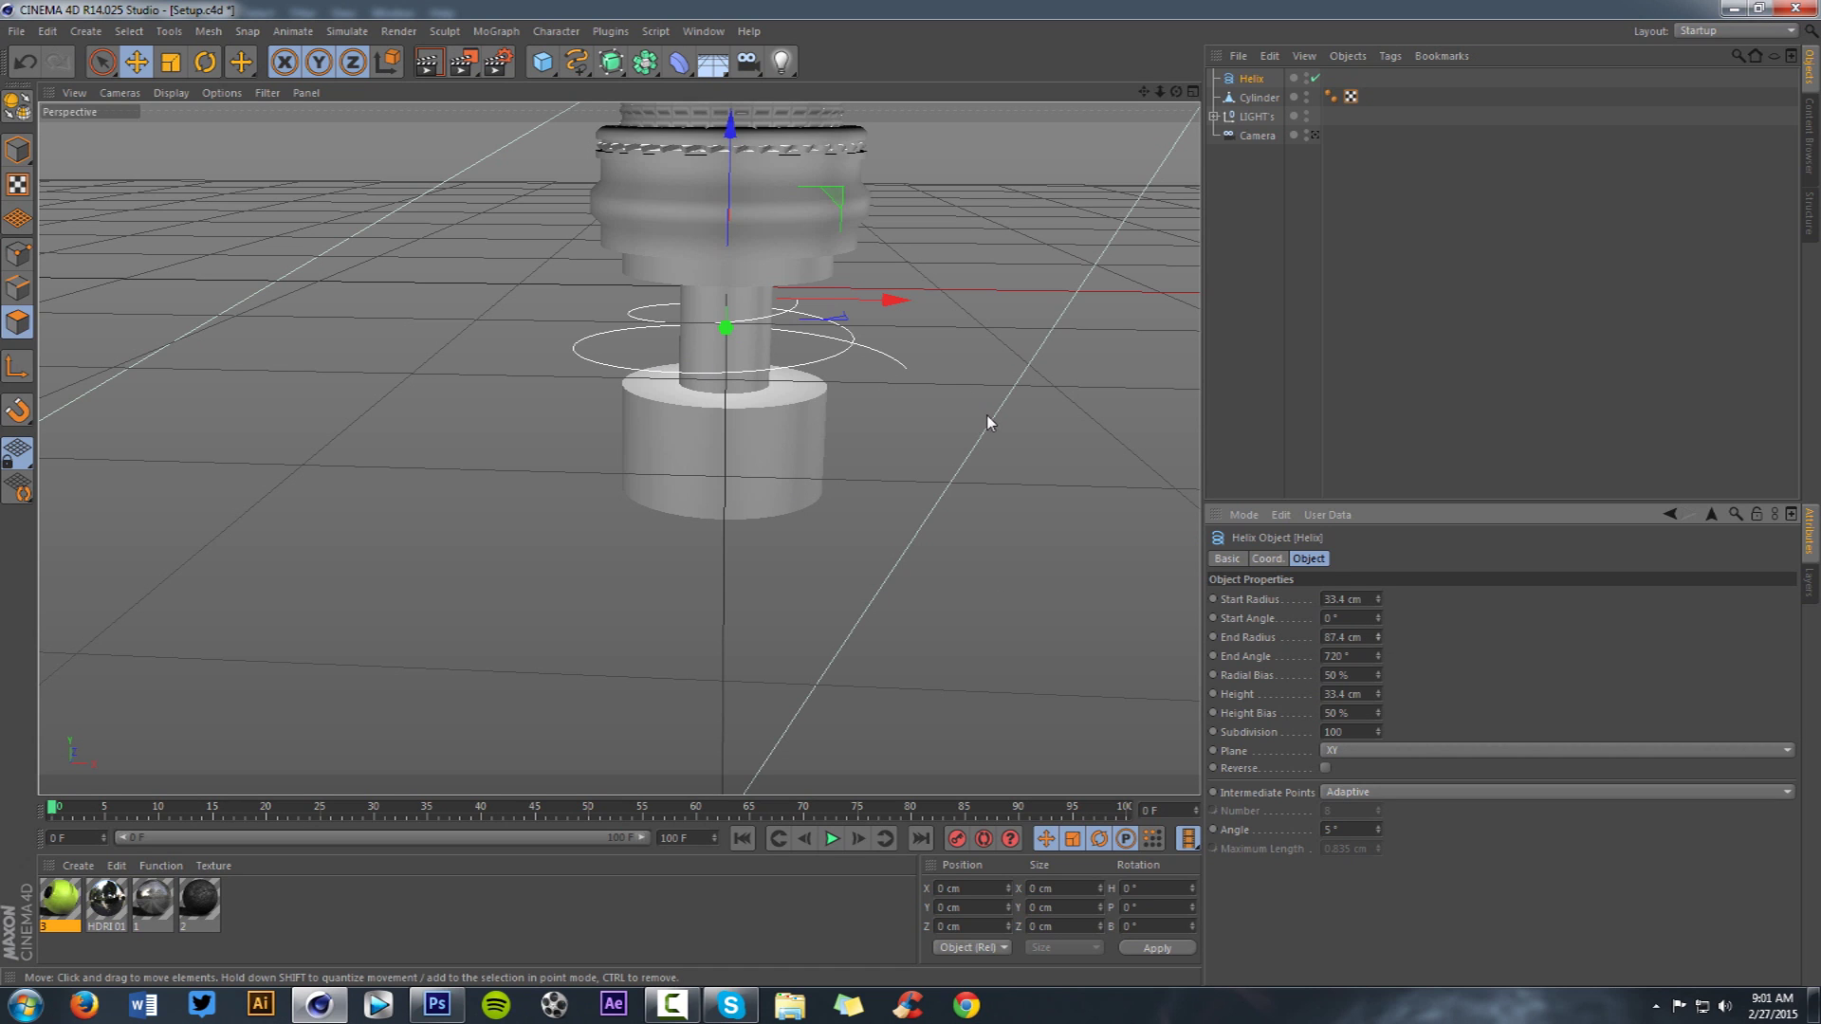
key("ctrl+z")
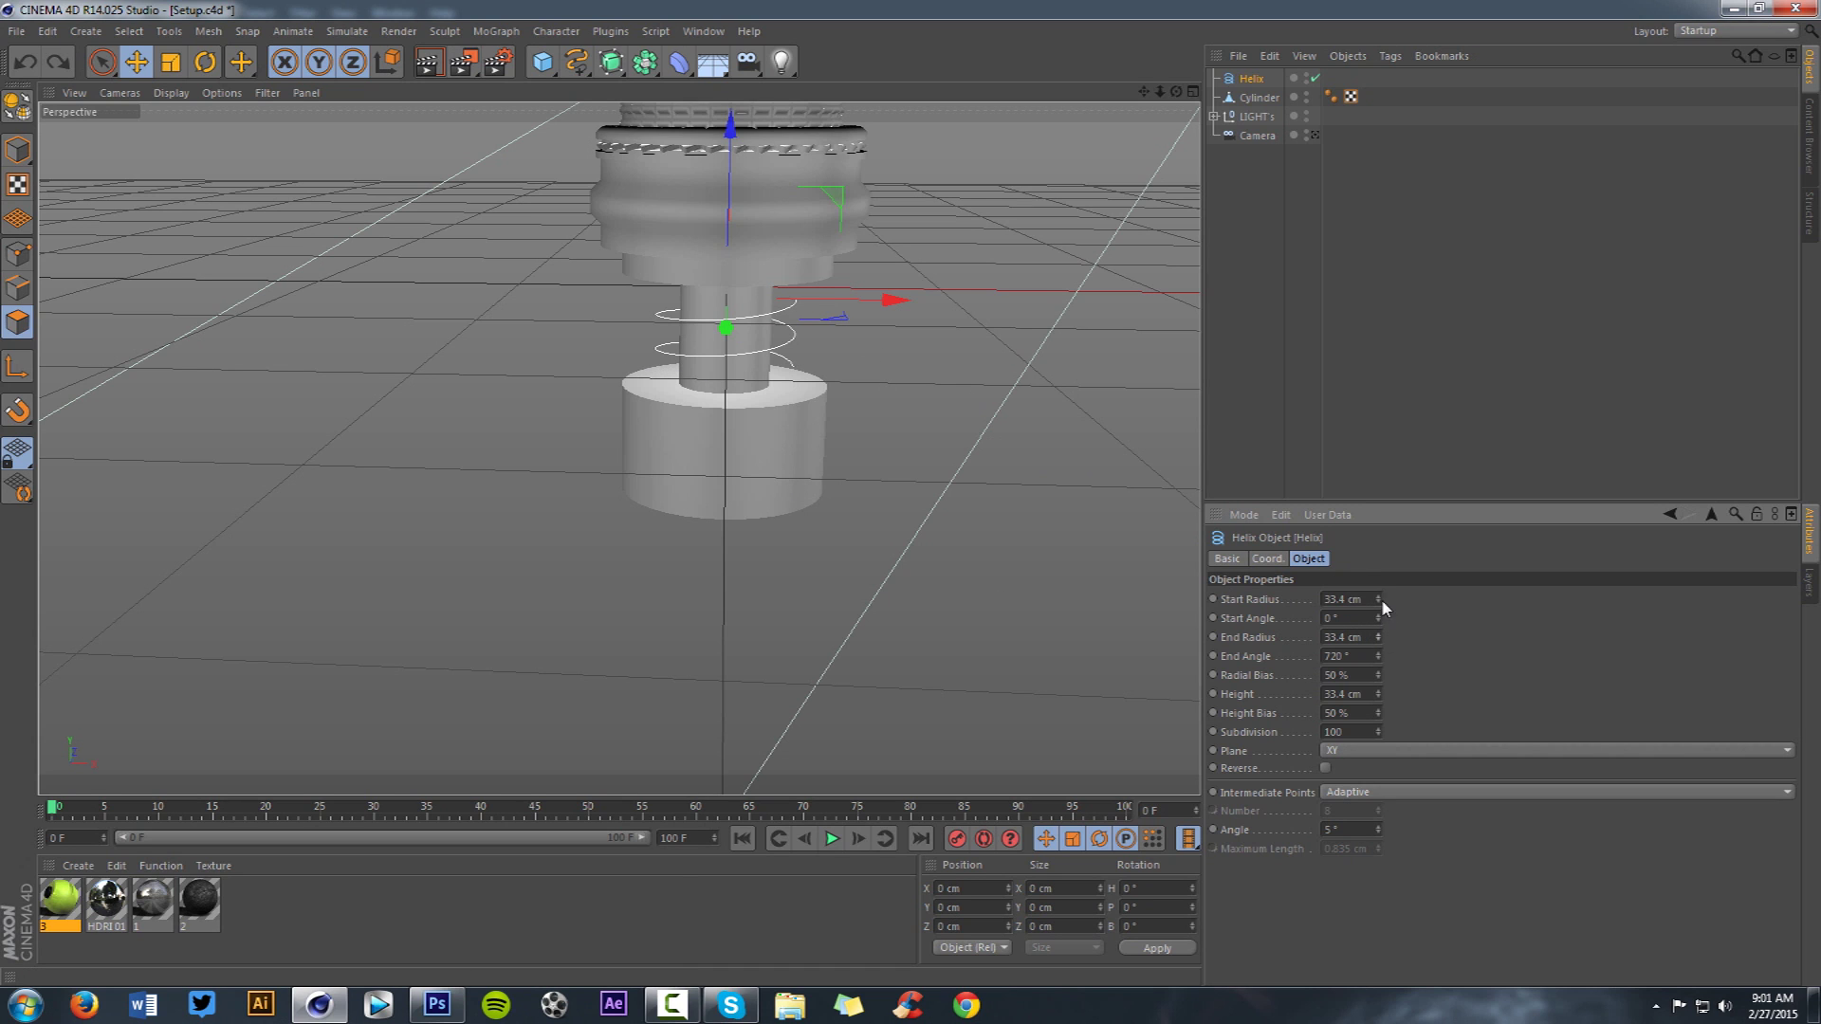
- Set the helix's end angle to 2108° for more coil turns around the narrow neck
left_click_drag(1379, 655, 1379, 347)
scroll(765, 383, "up", 5)
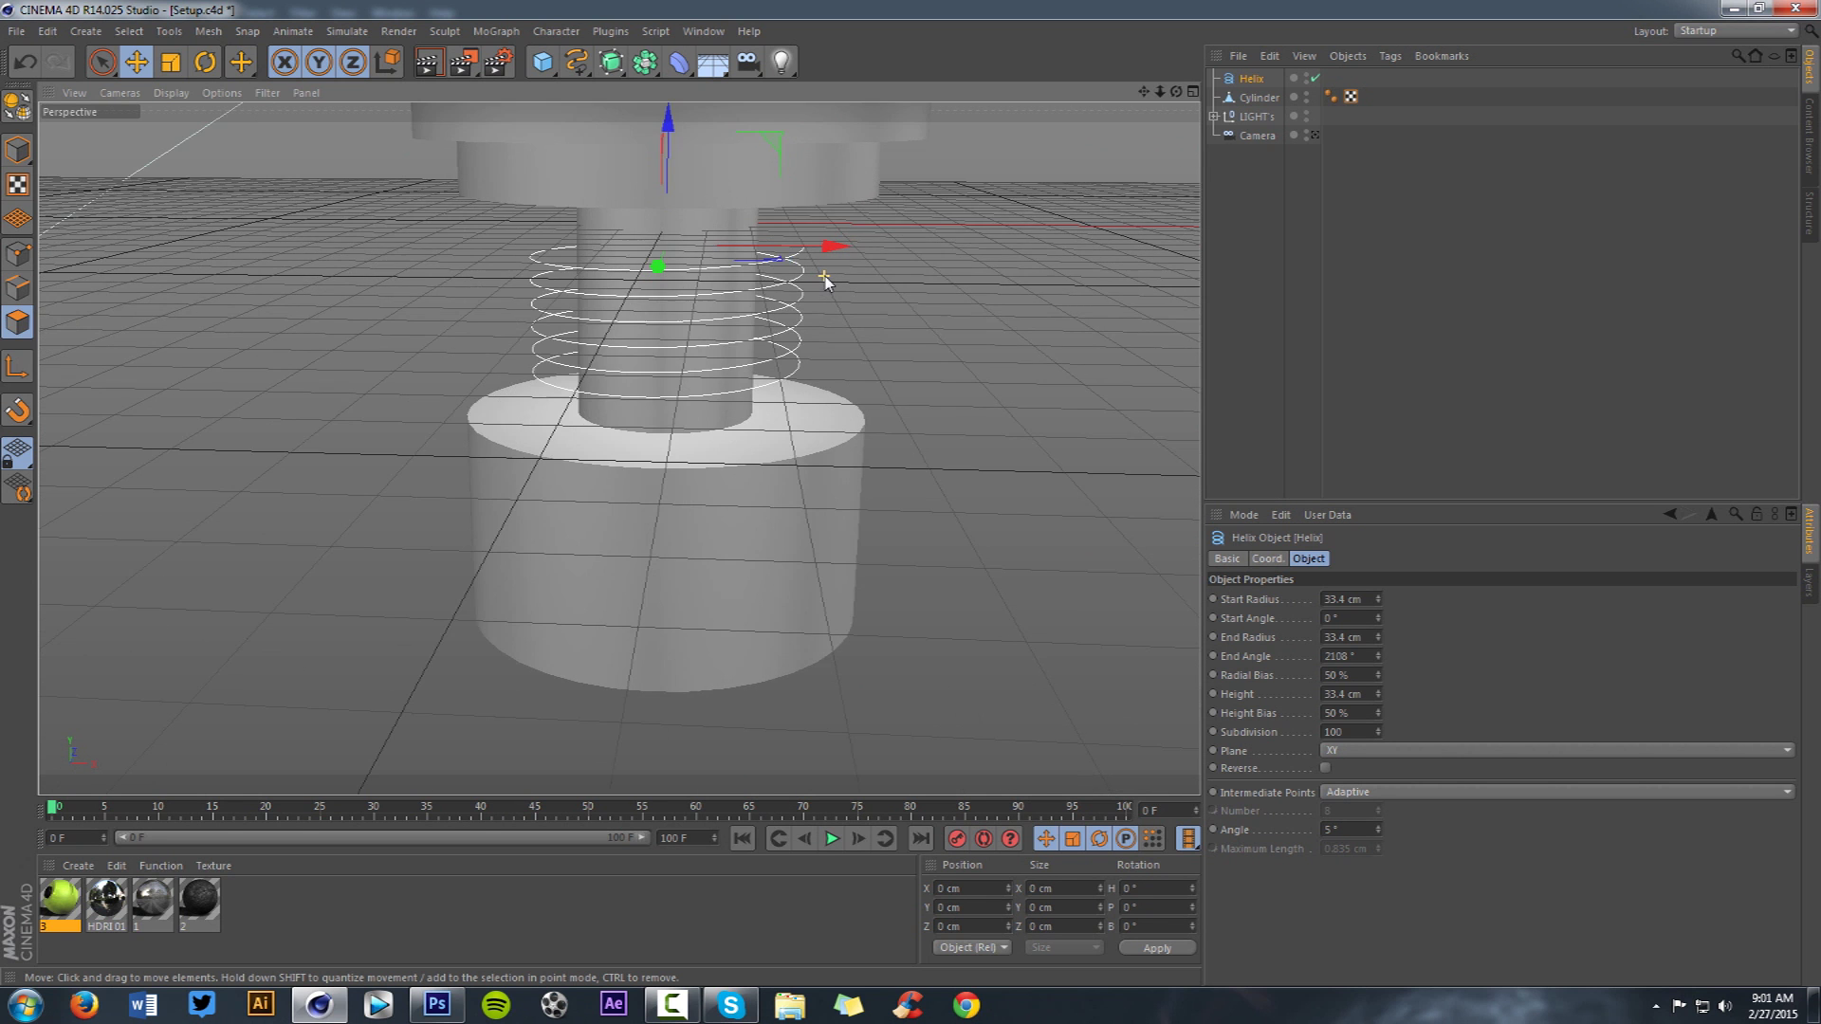
scroll(825, 278, "down", 1)
- Set the helix's height to 49.4 cm and move it up to span the length of the narrow neck
left_click_drag(1176, 92, 1176, 57)
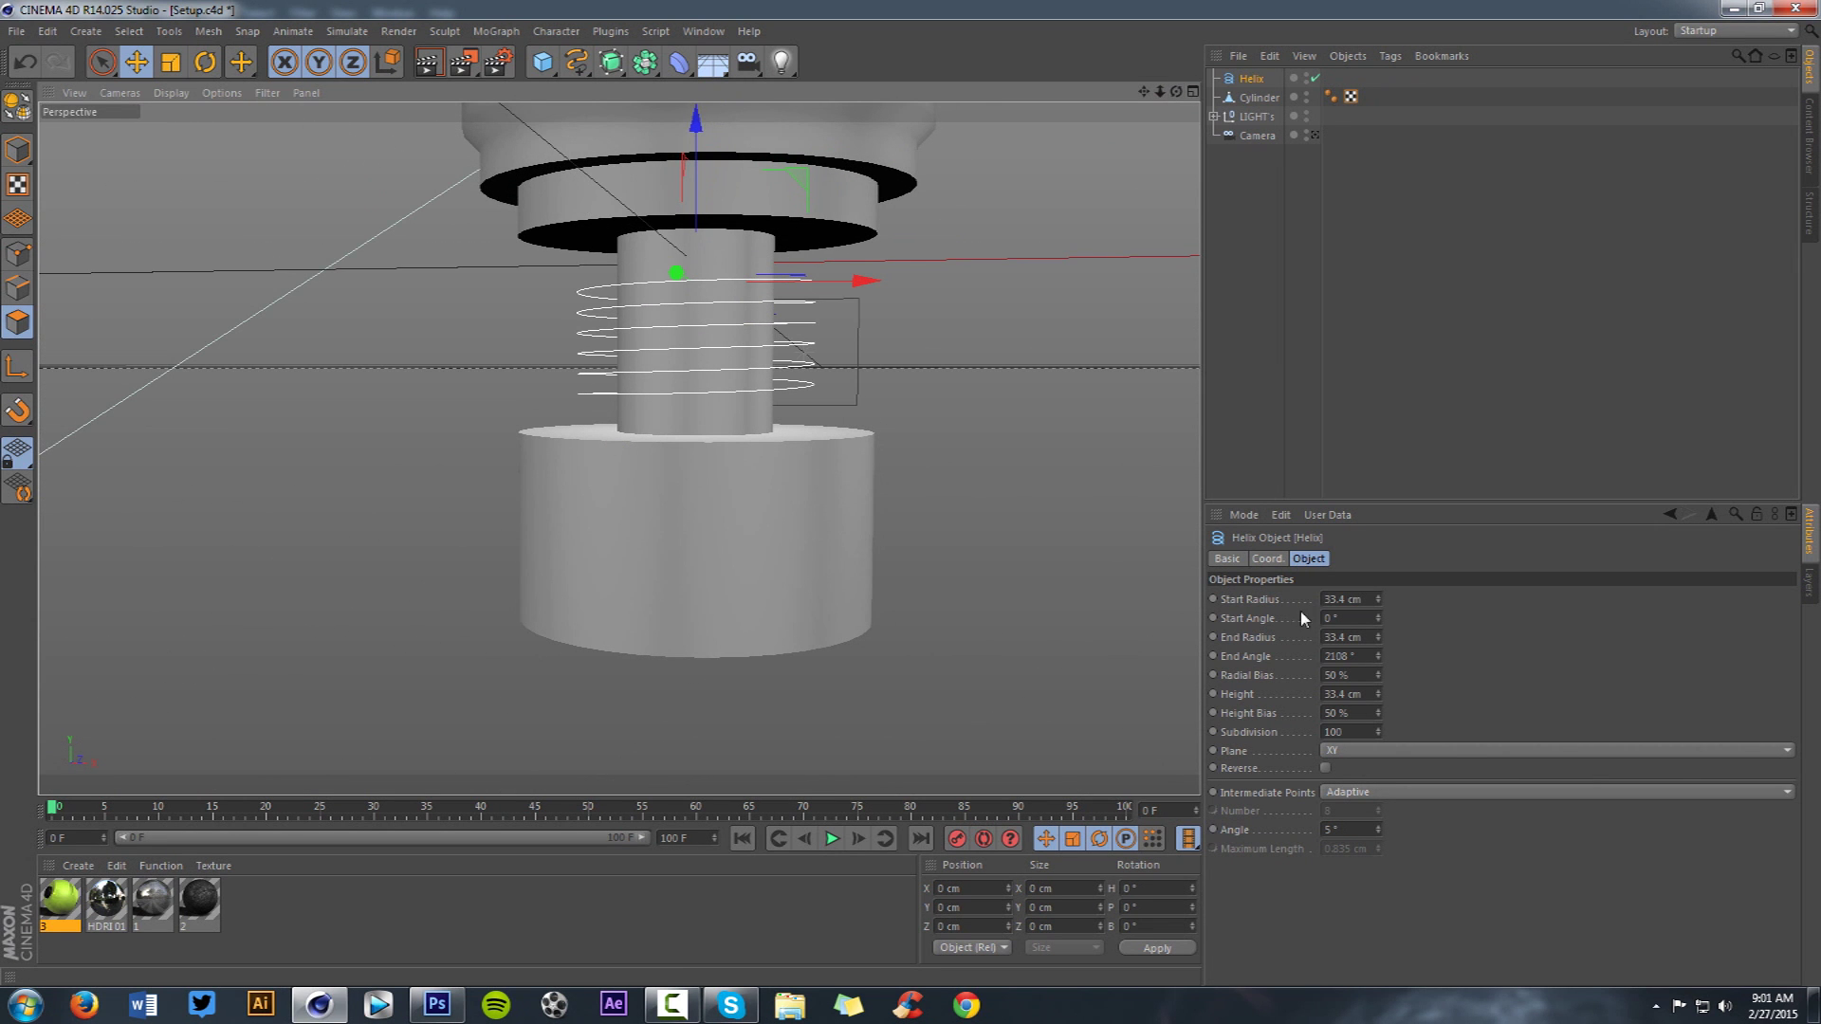
left_click_drag(1378, 694, 1378, 672)
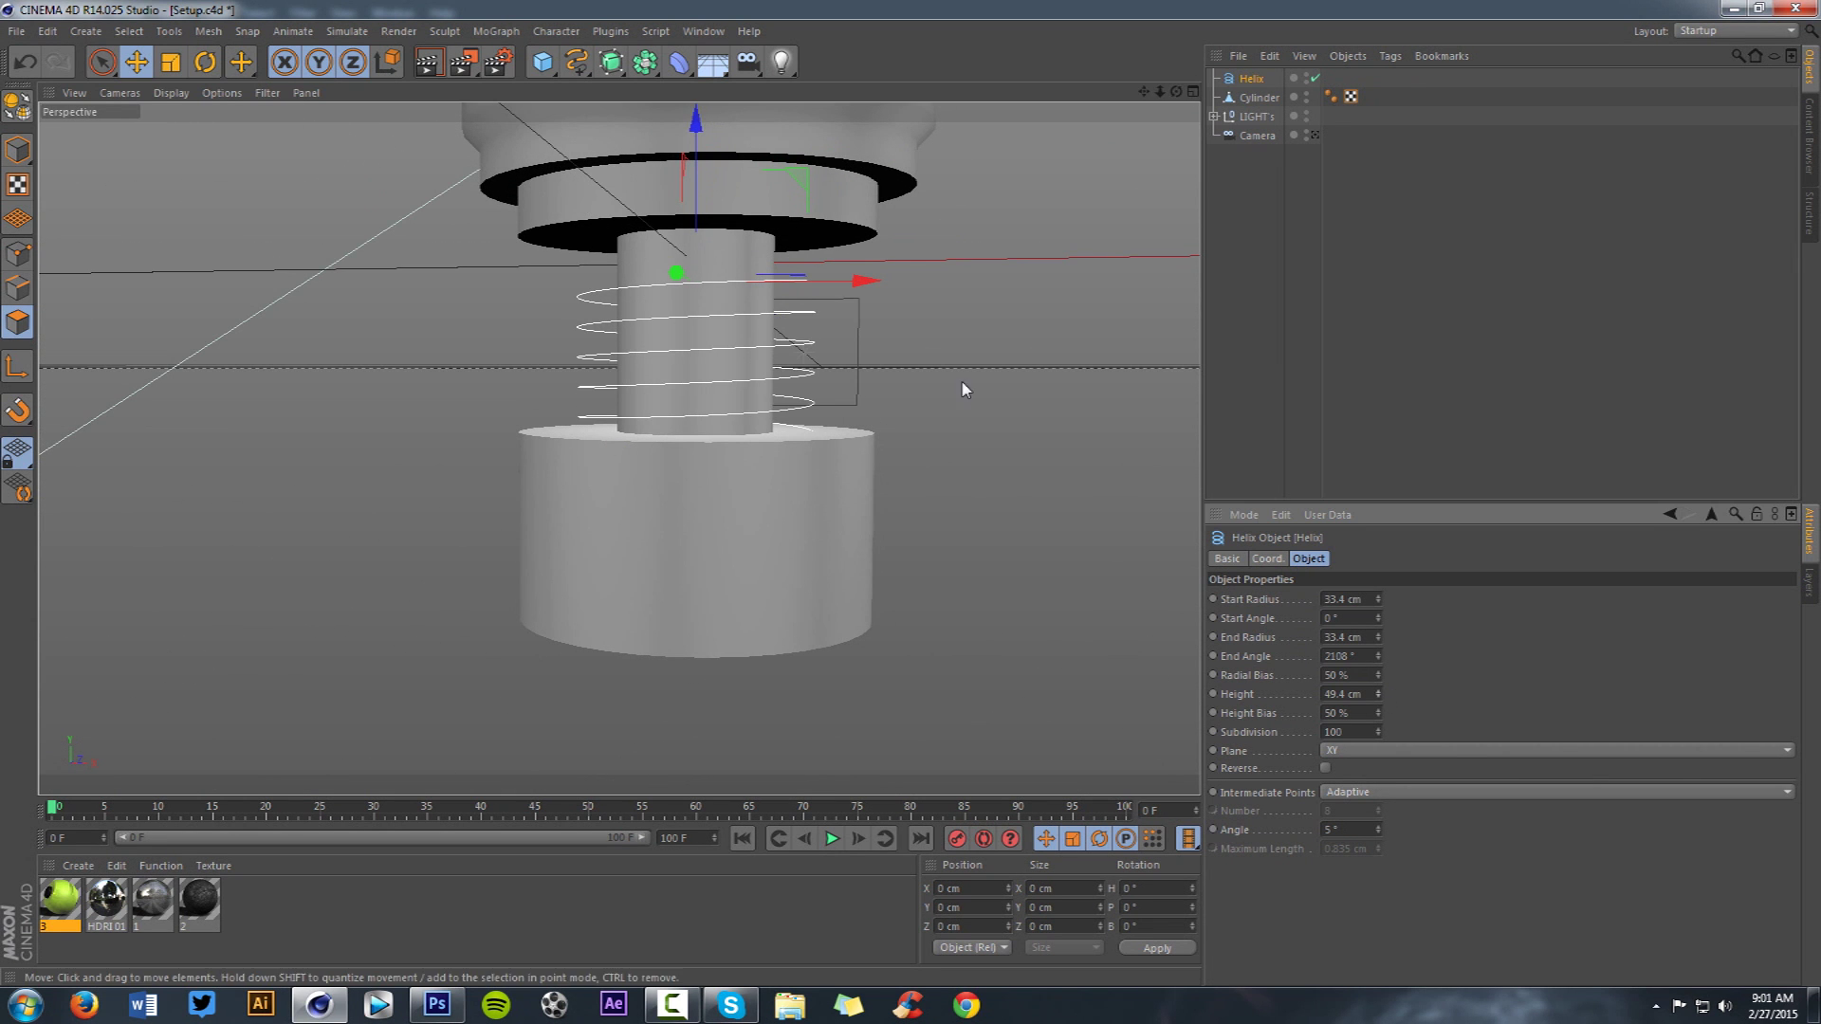
left_click_drag(694, 172, 691, 149)
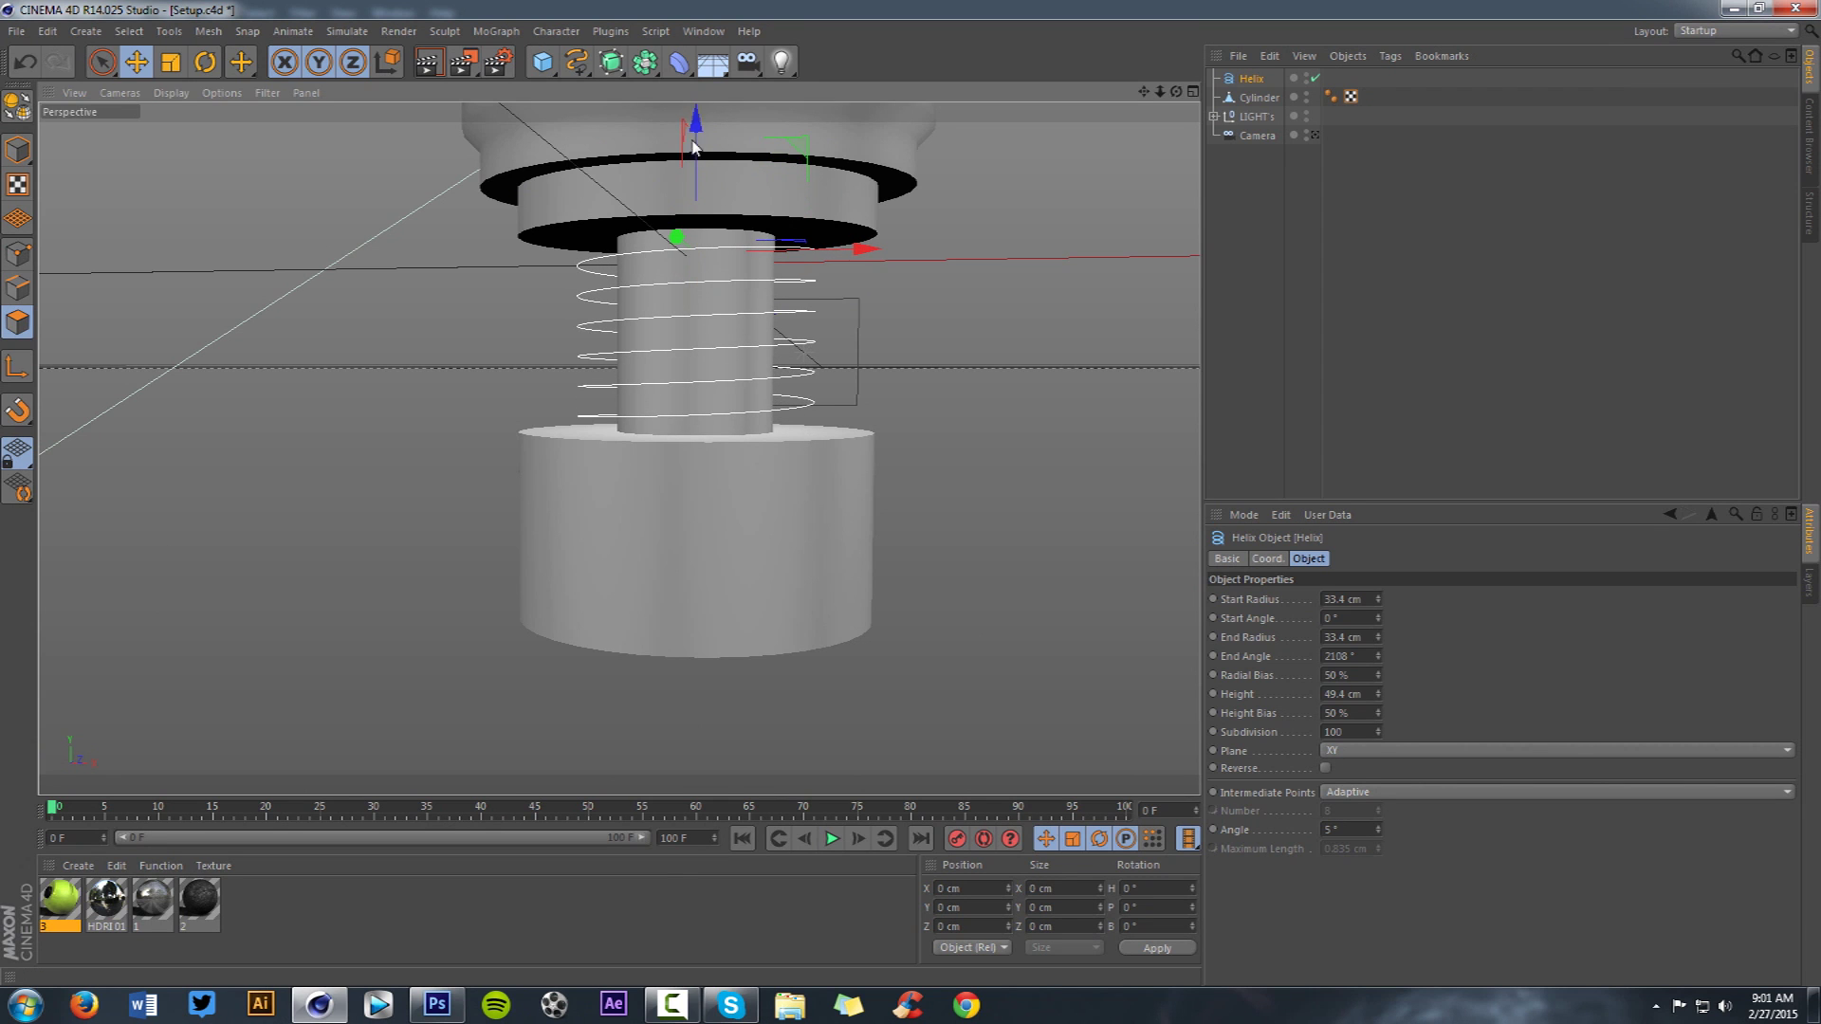
- Add a Circle spline to the scene as the profile for the coil
left_click_drag(464, 62, 548, 88)
left_click_drag(508, 251, 901, 412)
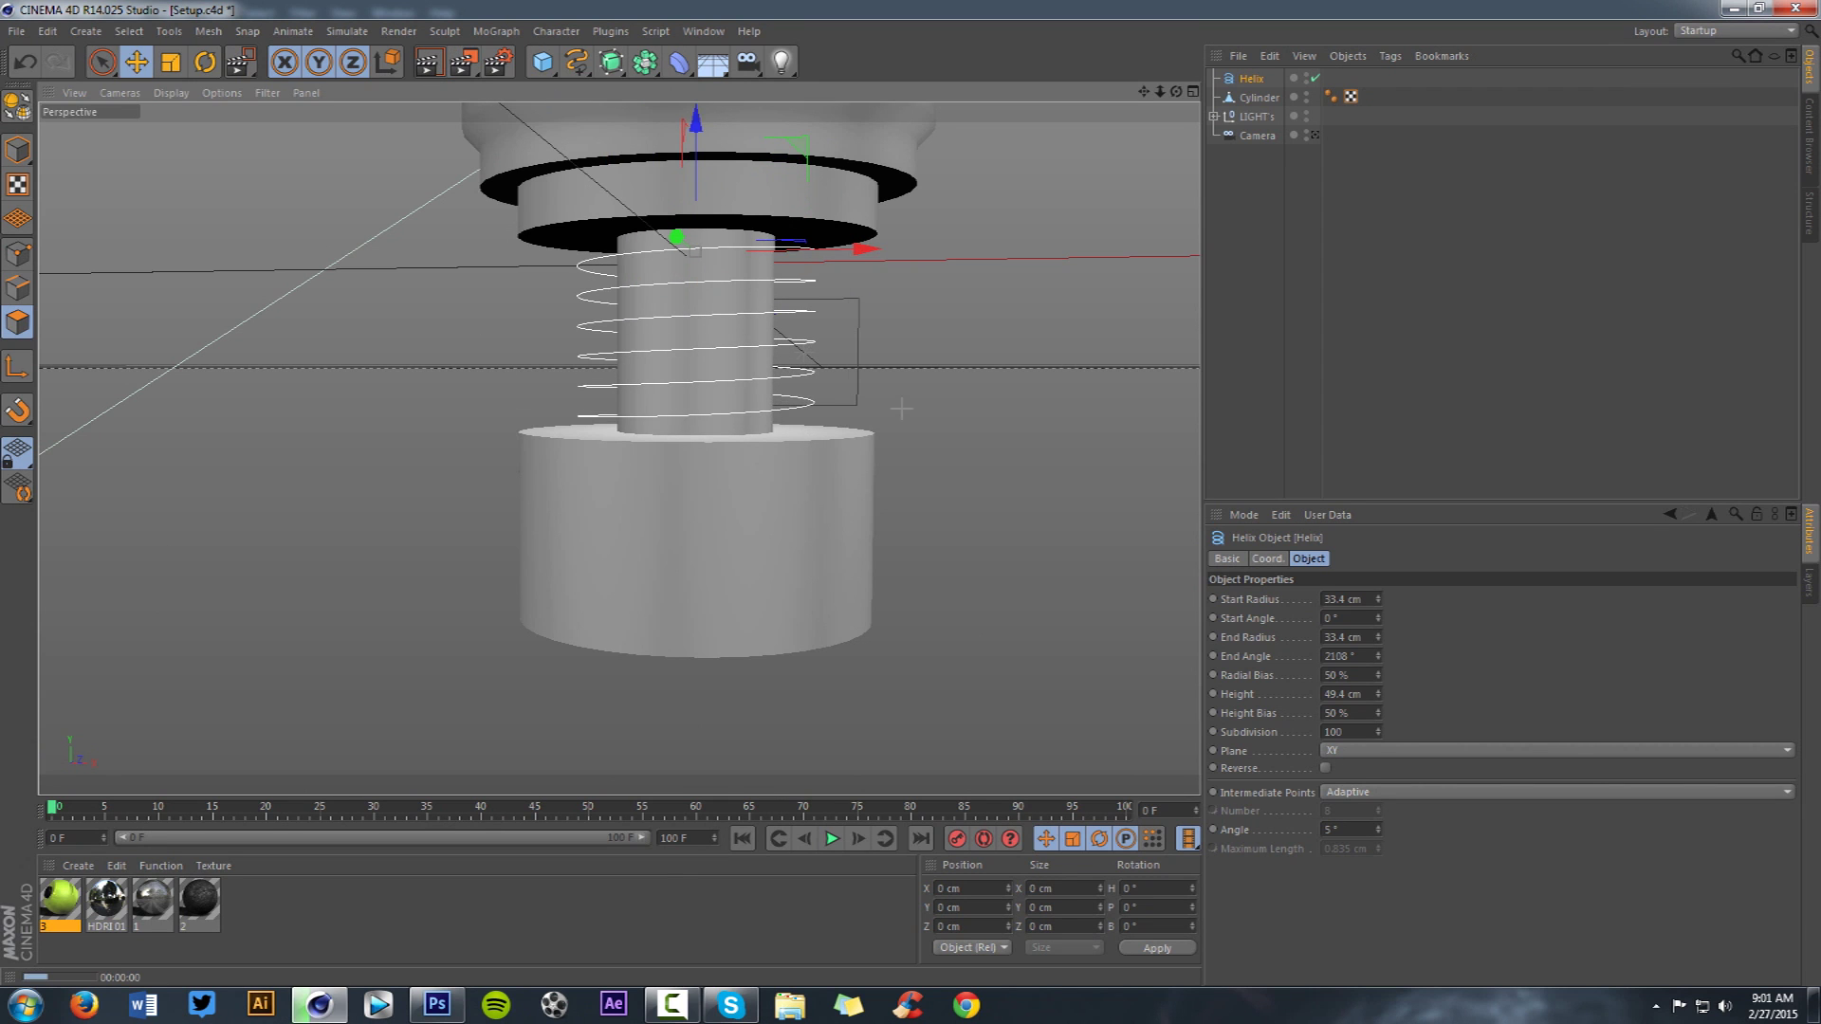
left_click(1311, 293)
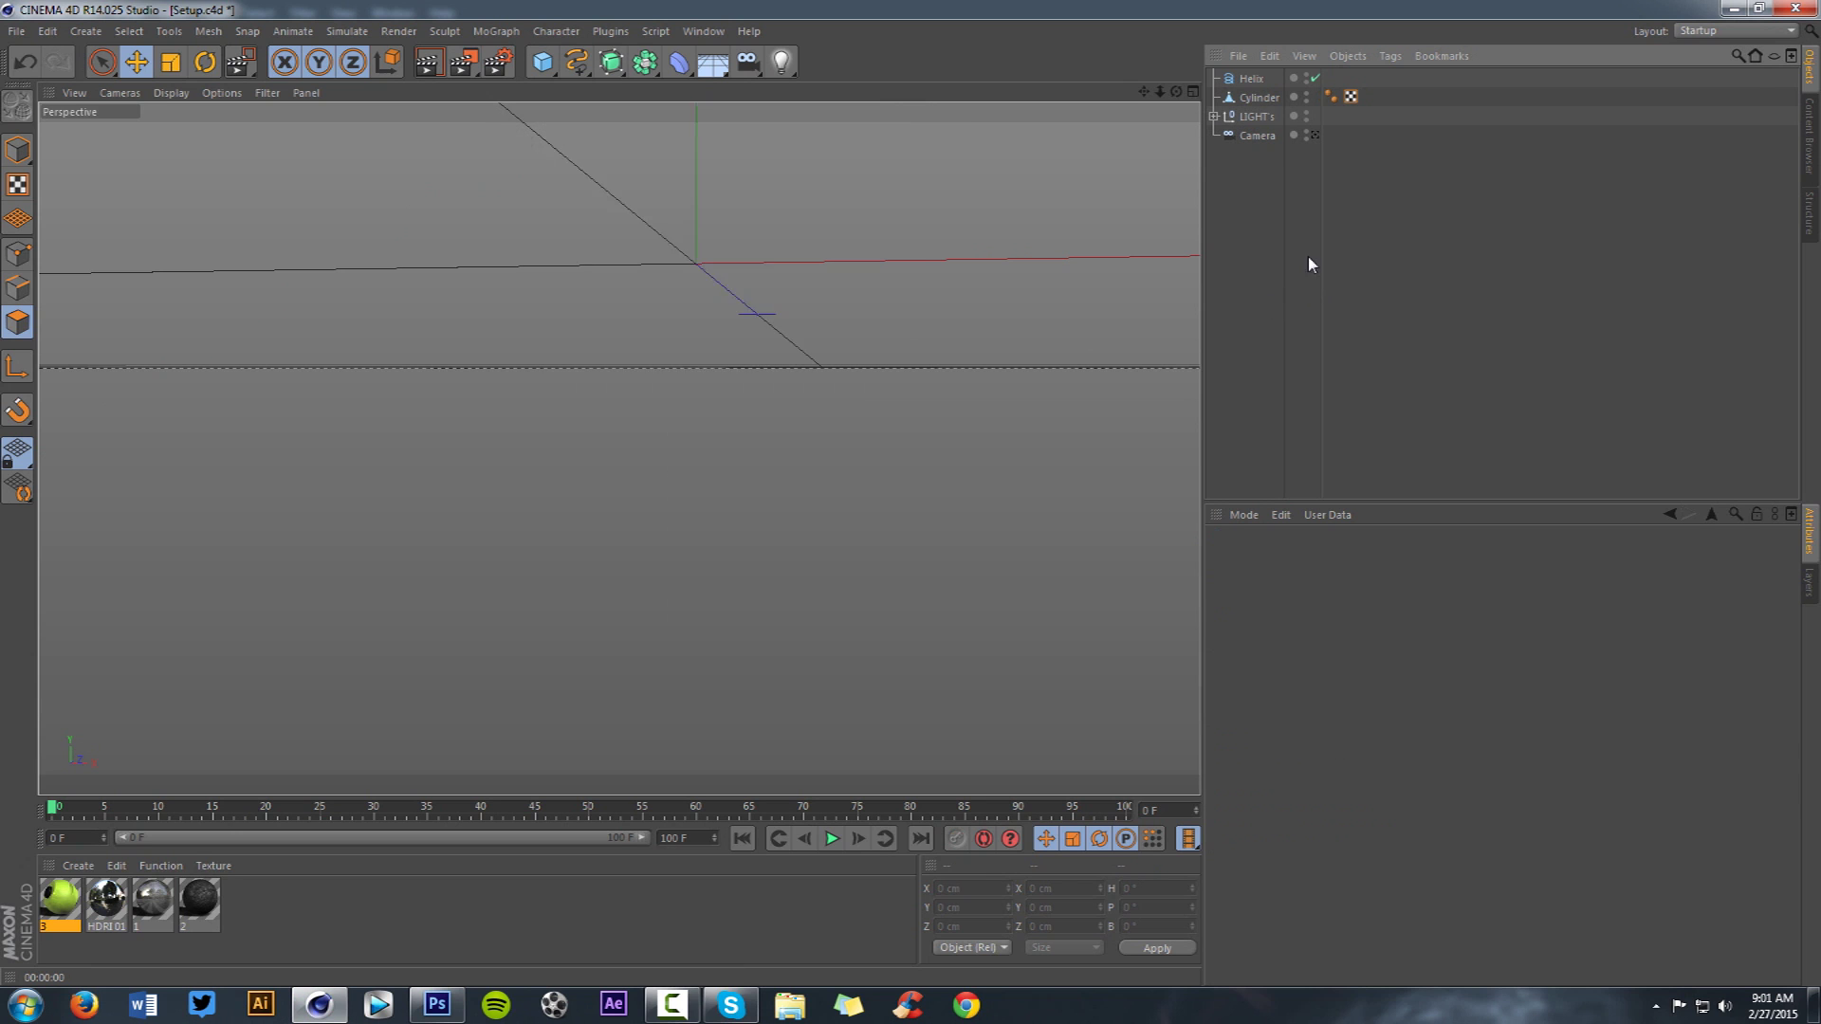
left_click(1255, 81)
left_click_drag(584, 55, 601, 51)
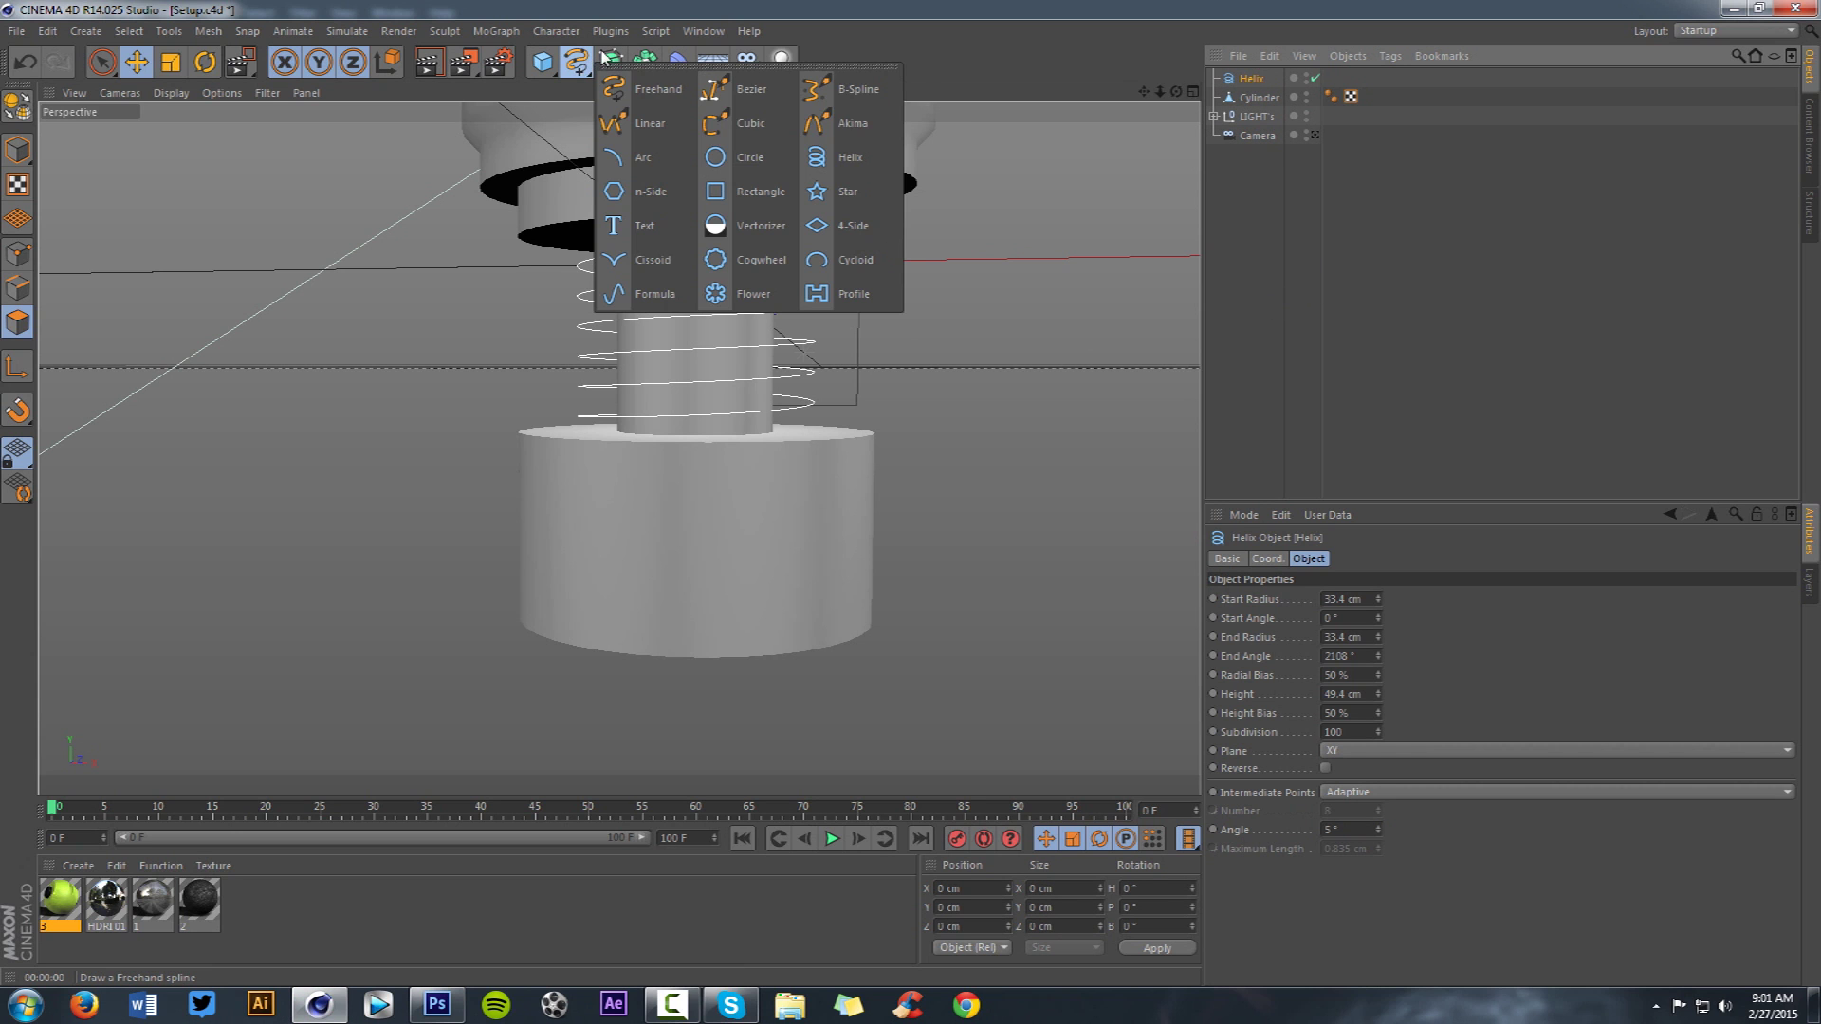
left_click(749, 157)
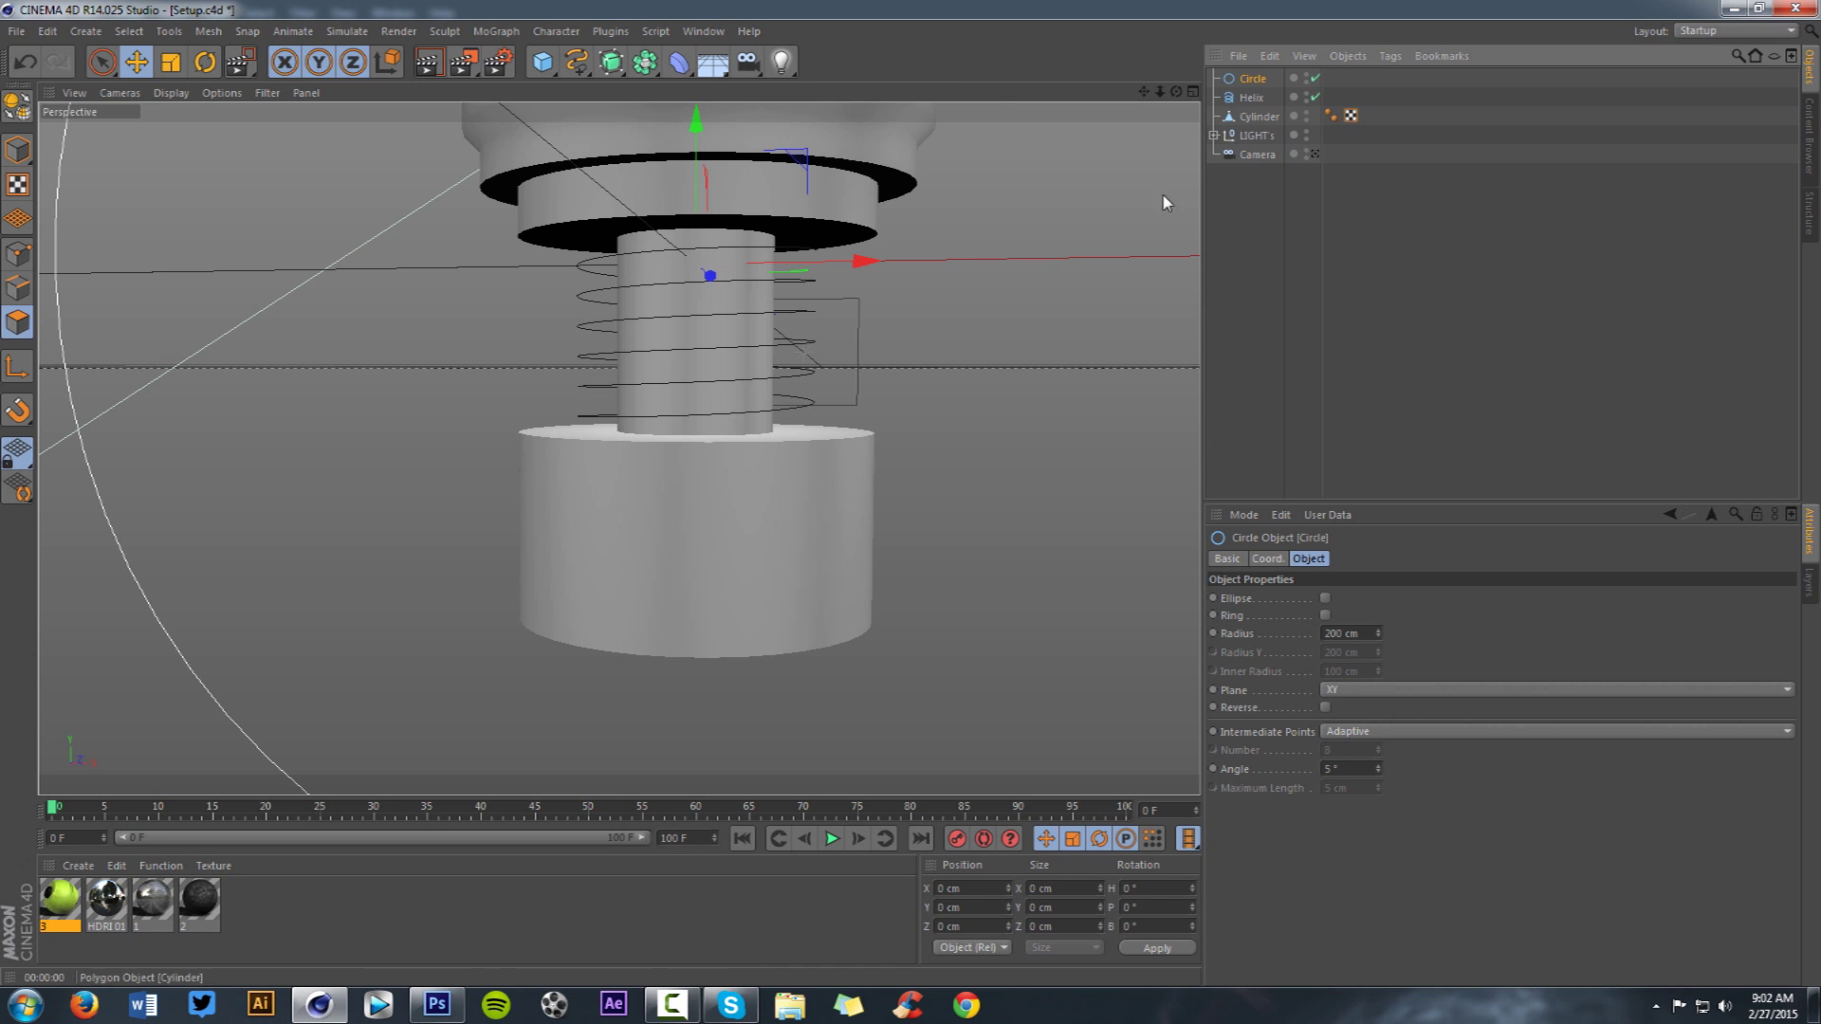
- Rotate the circle spline so it lies horizontally around the neck
scroll(728, 384, "down", 2)
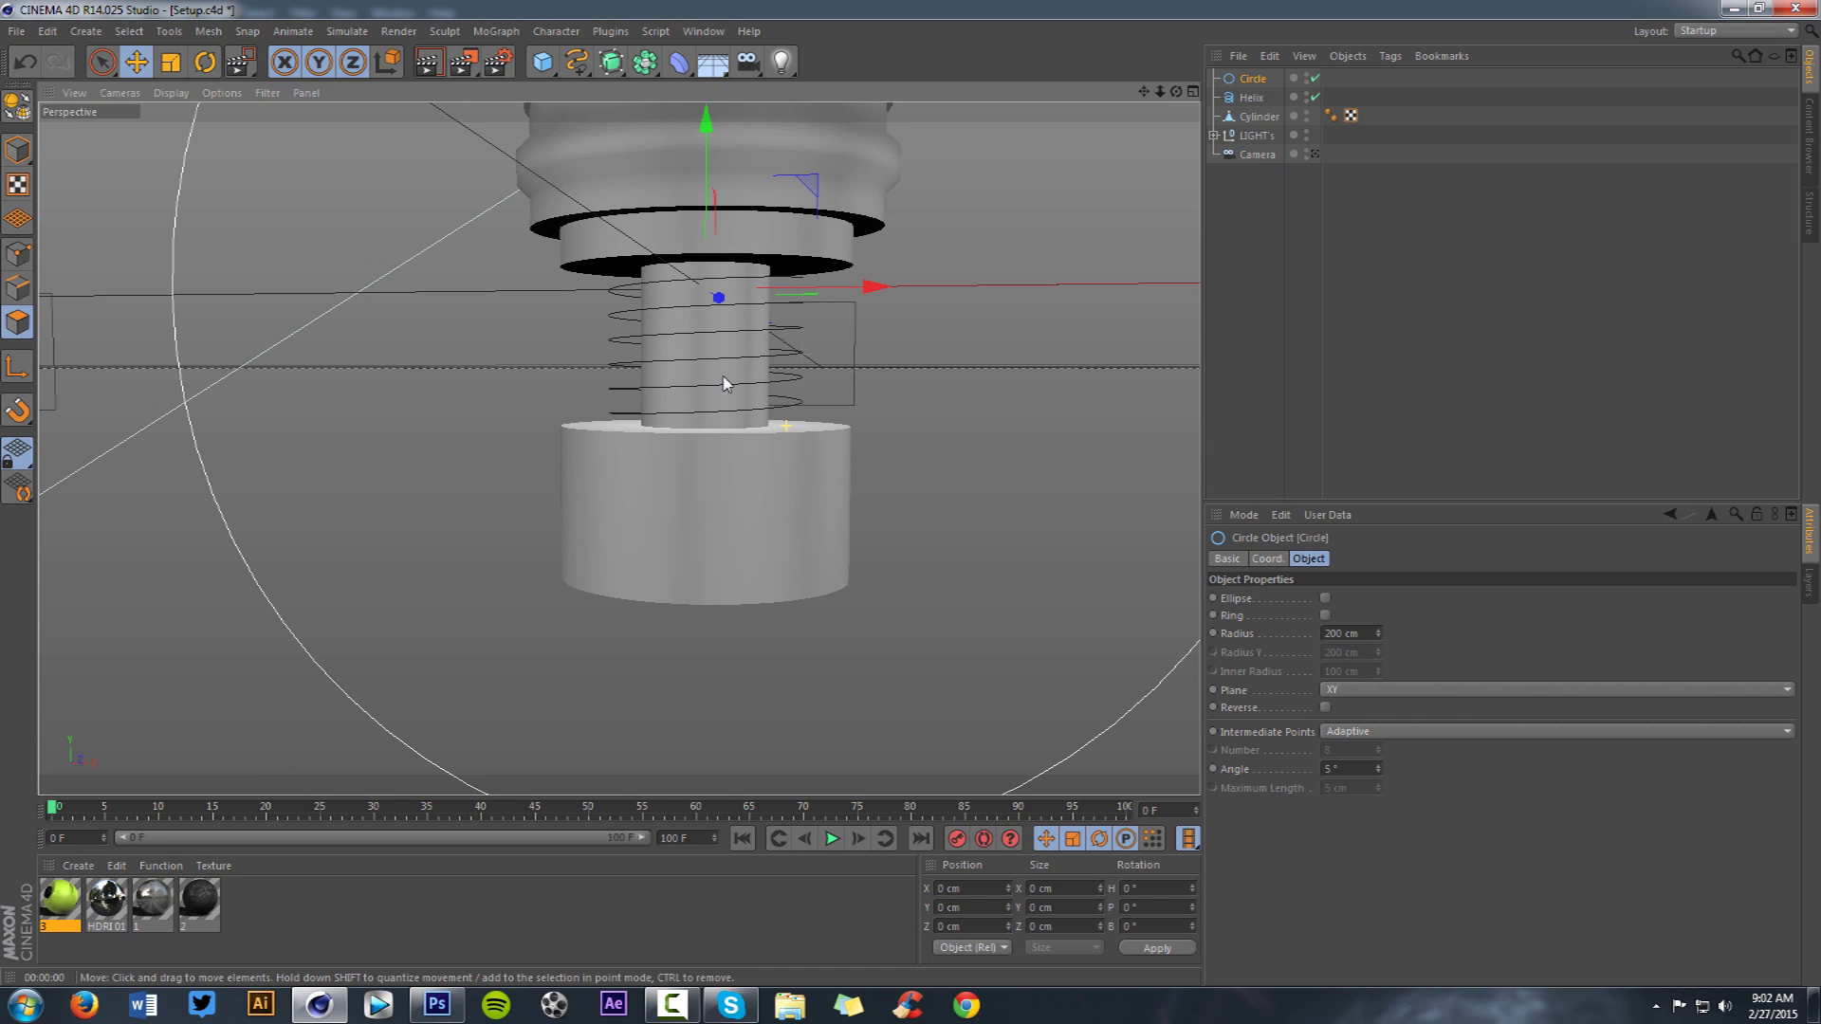
left_click(209, 65)
left_click_drag(693, 214, 663, 439)
left_click_drag(665, 436, 683, 420)
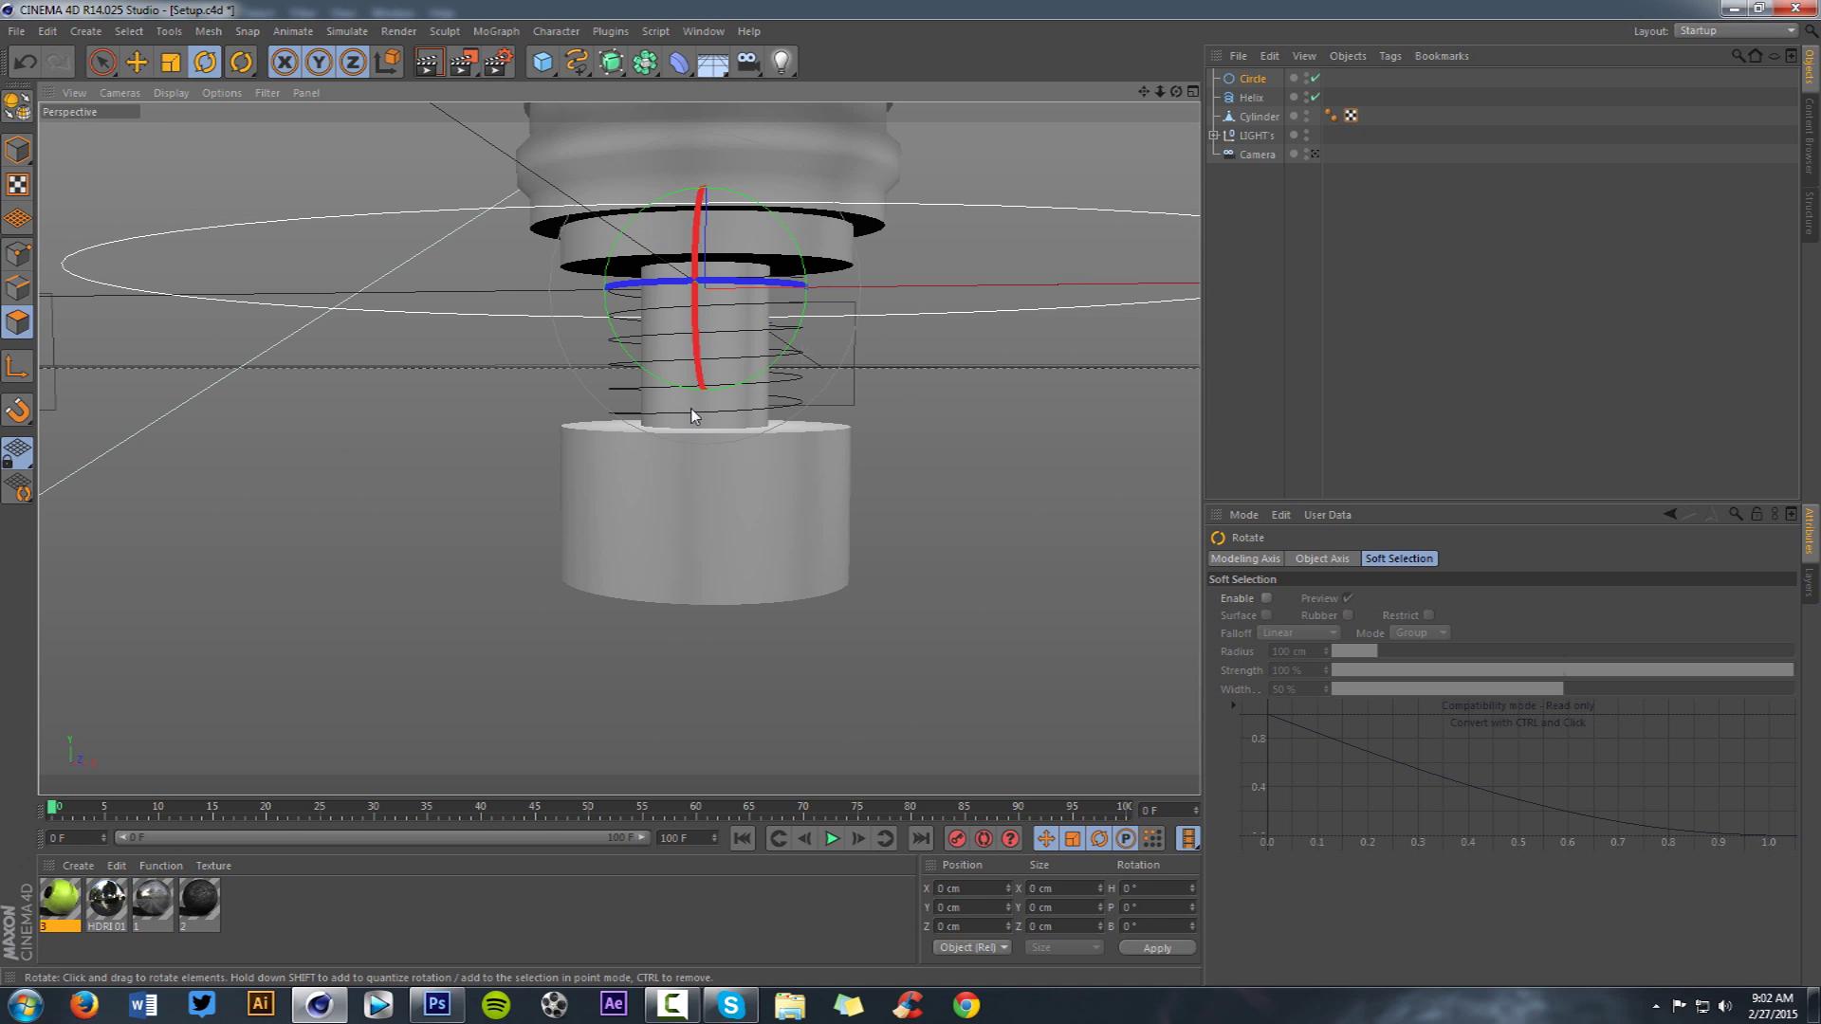
- Add a Sweep NURBS and place the circle and helix inside it, with the circle above the helix
left_click(610, 63)
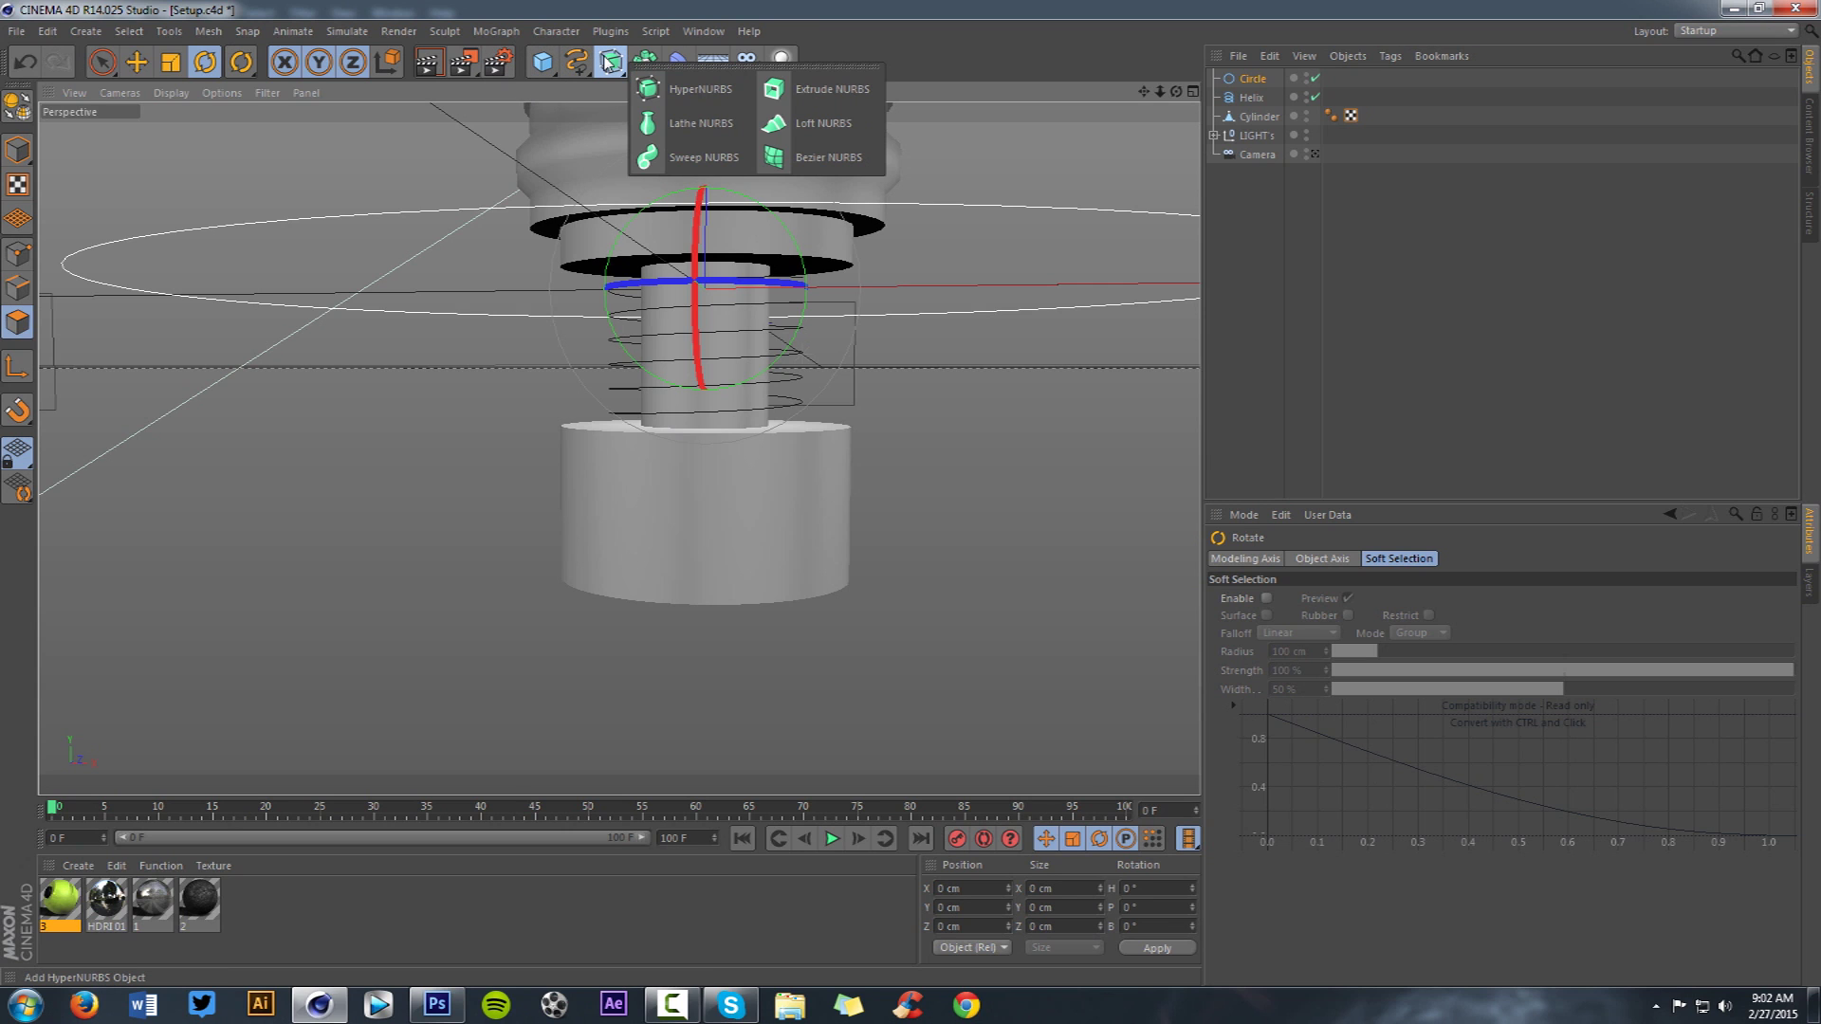
left_click(692, 156)
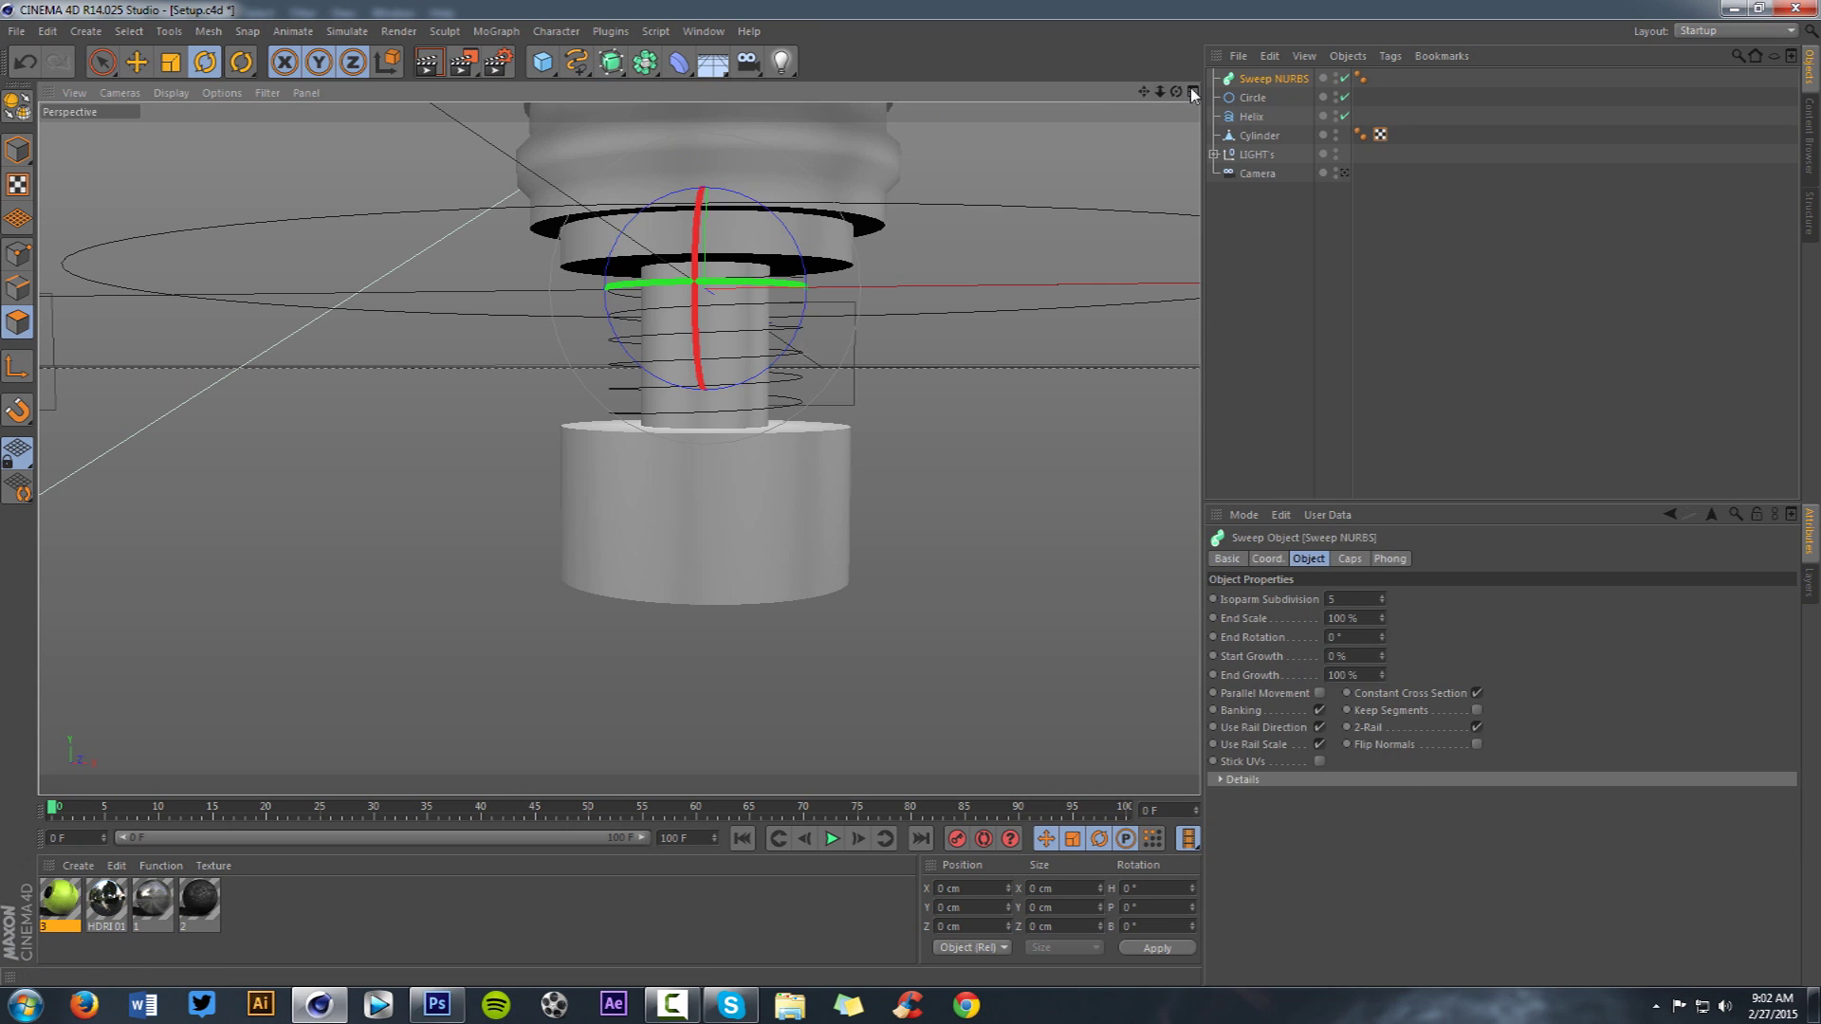
left_click(1252, 99)
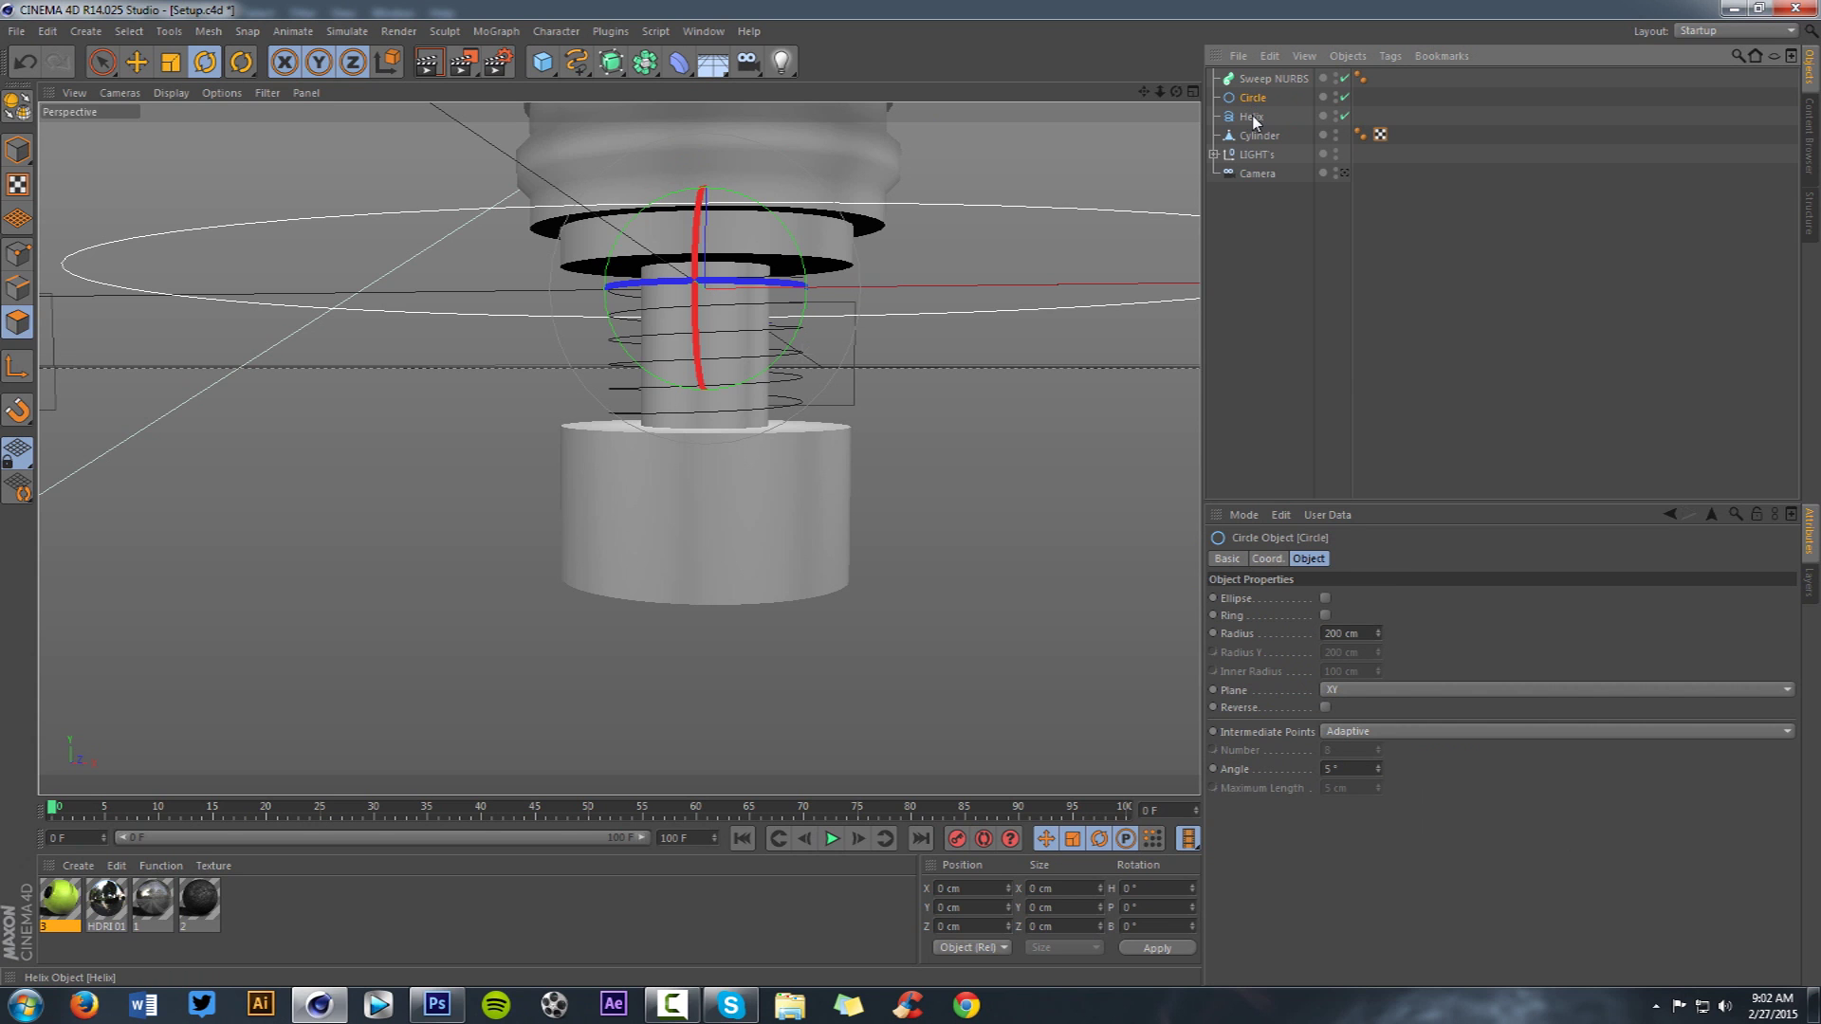
left_click(1252, 117, "ctrl")
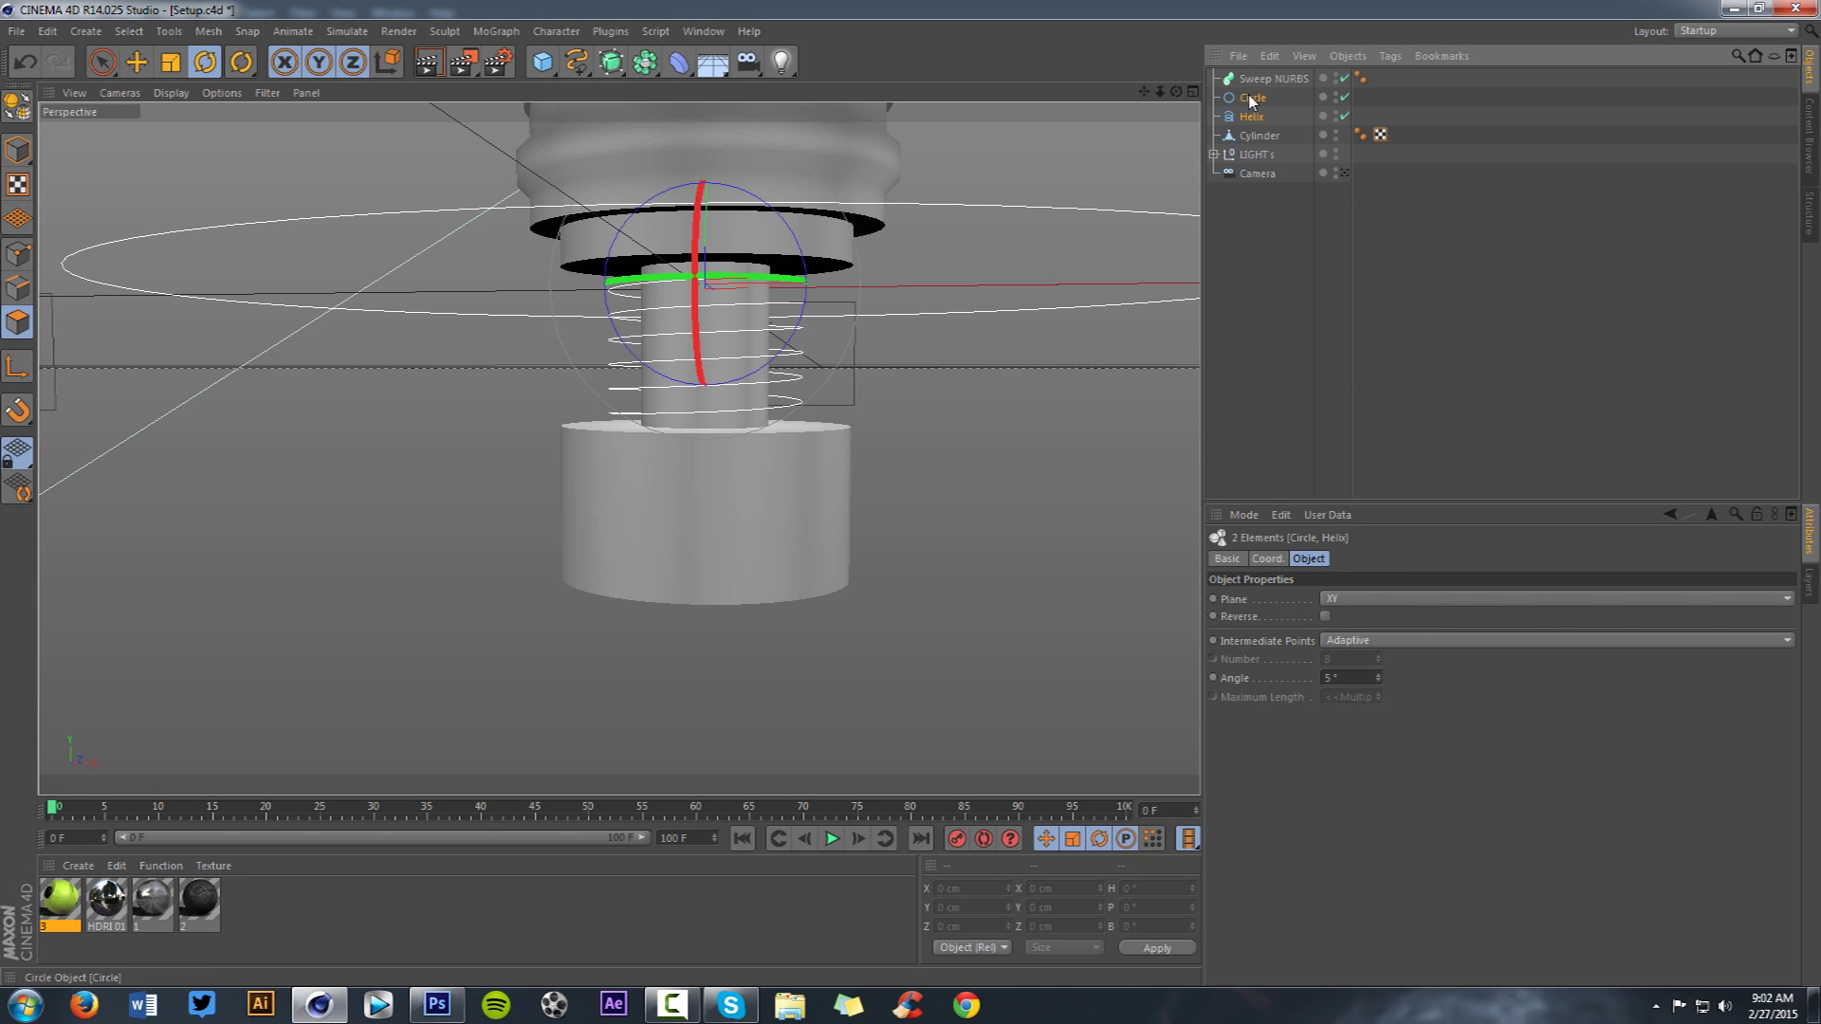
left_click_drag(1273, 74, 1273, 78)
left_click(1273, 78)
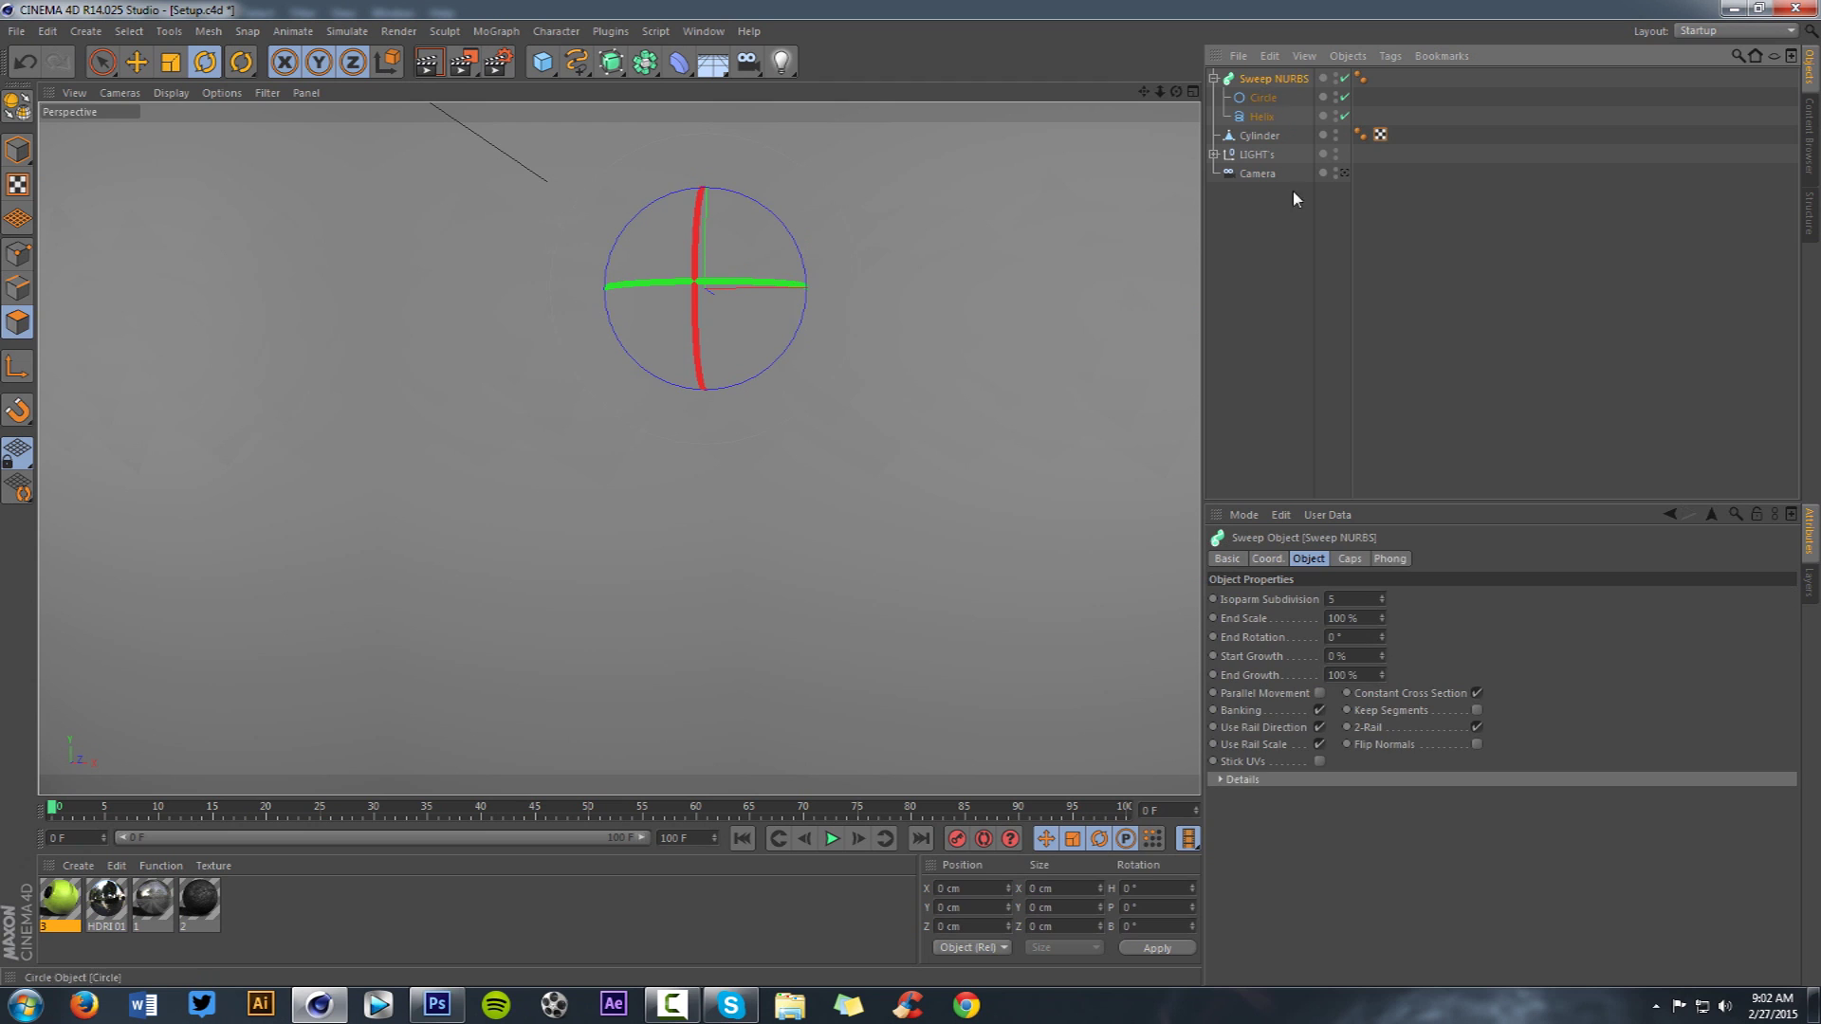
- Try radii of 5 cm and 2 cm on the sweep's circle profile and settle on 2.2 cm
left_click(1266, 98)
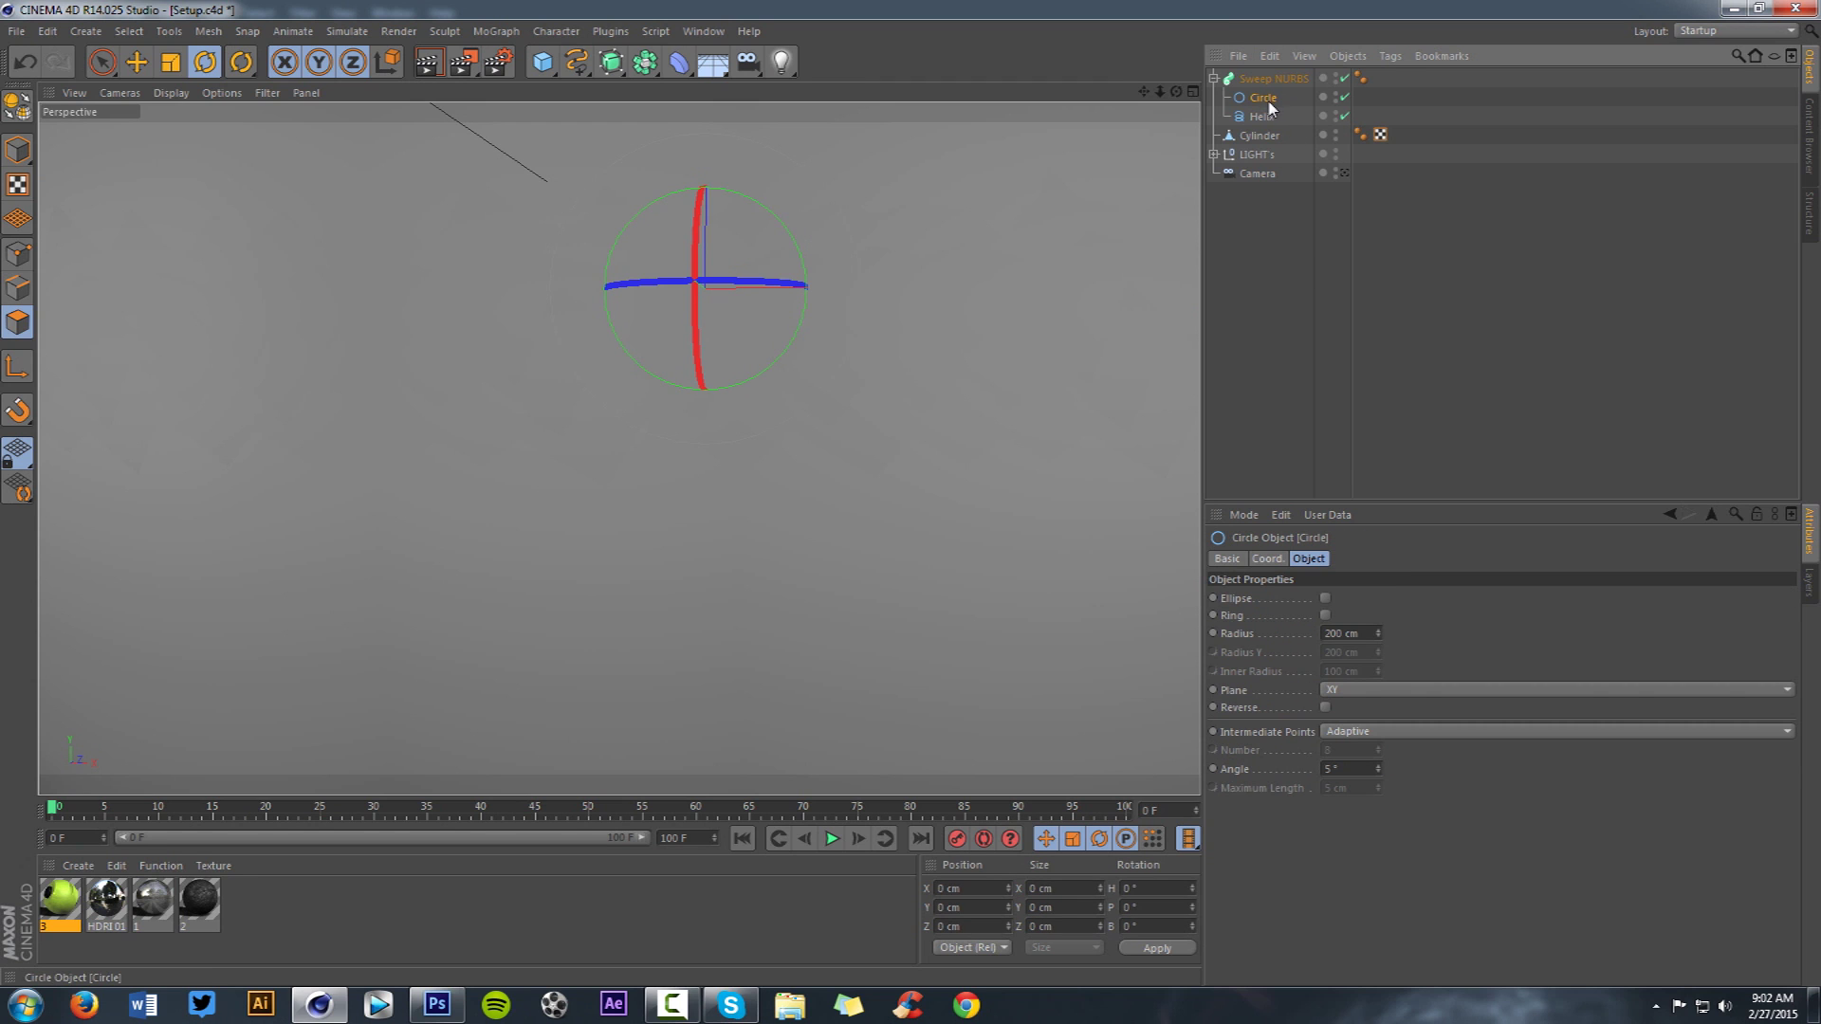
left_click(1377, 638)
type("5")
key("Return")
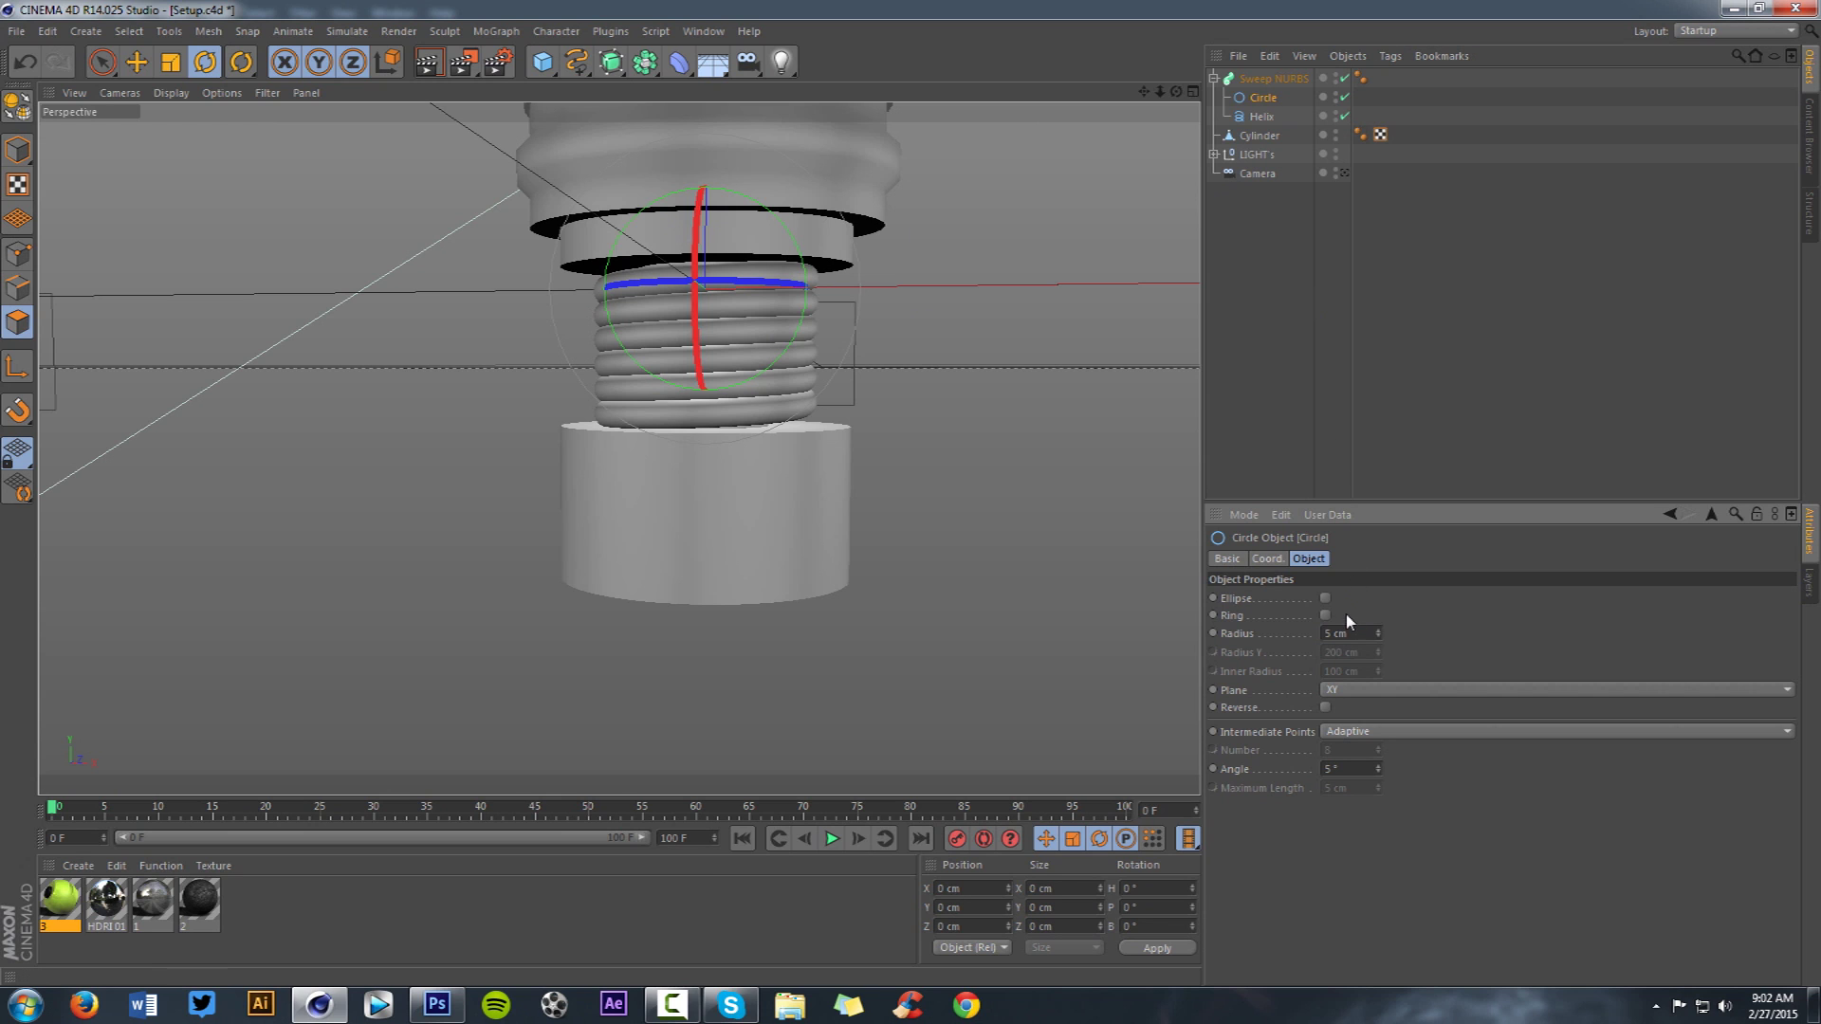
scroll(1351, 630, "down", 3)
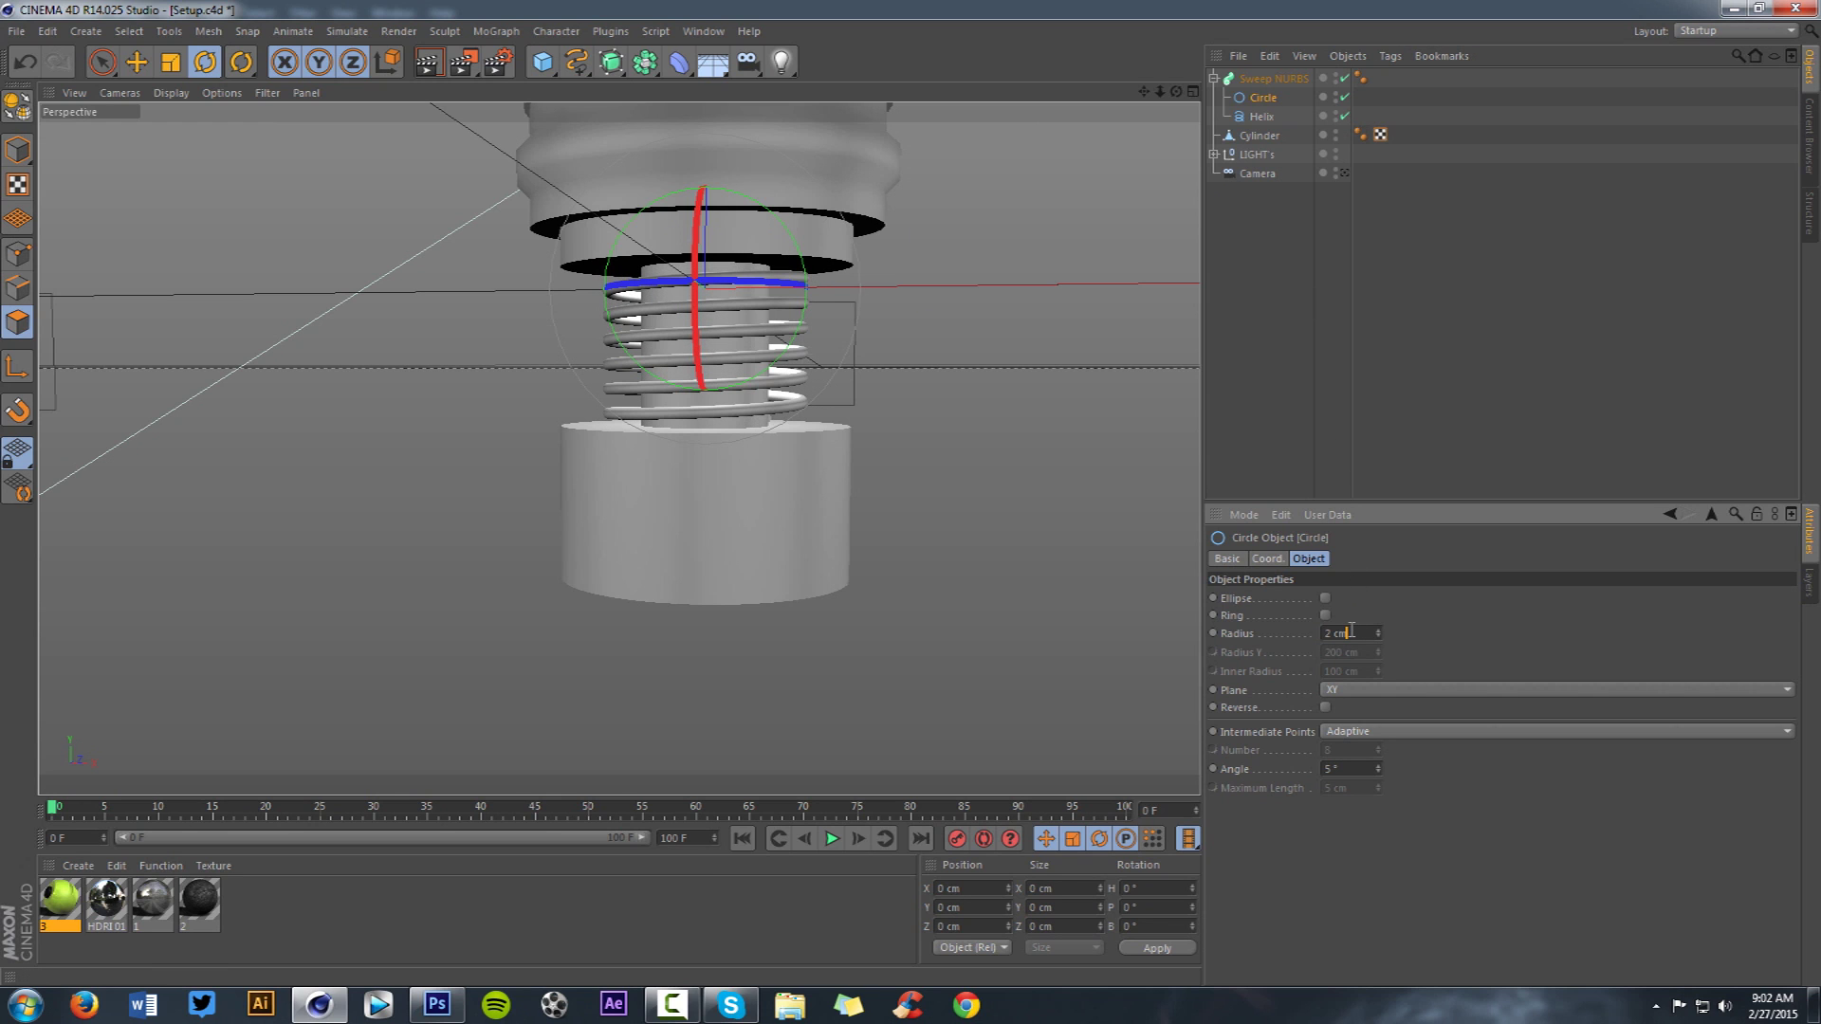
type("2.2")
key("Return")
left_click(1278, 262)
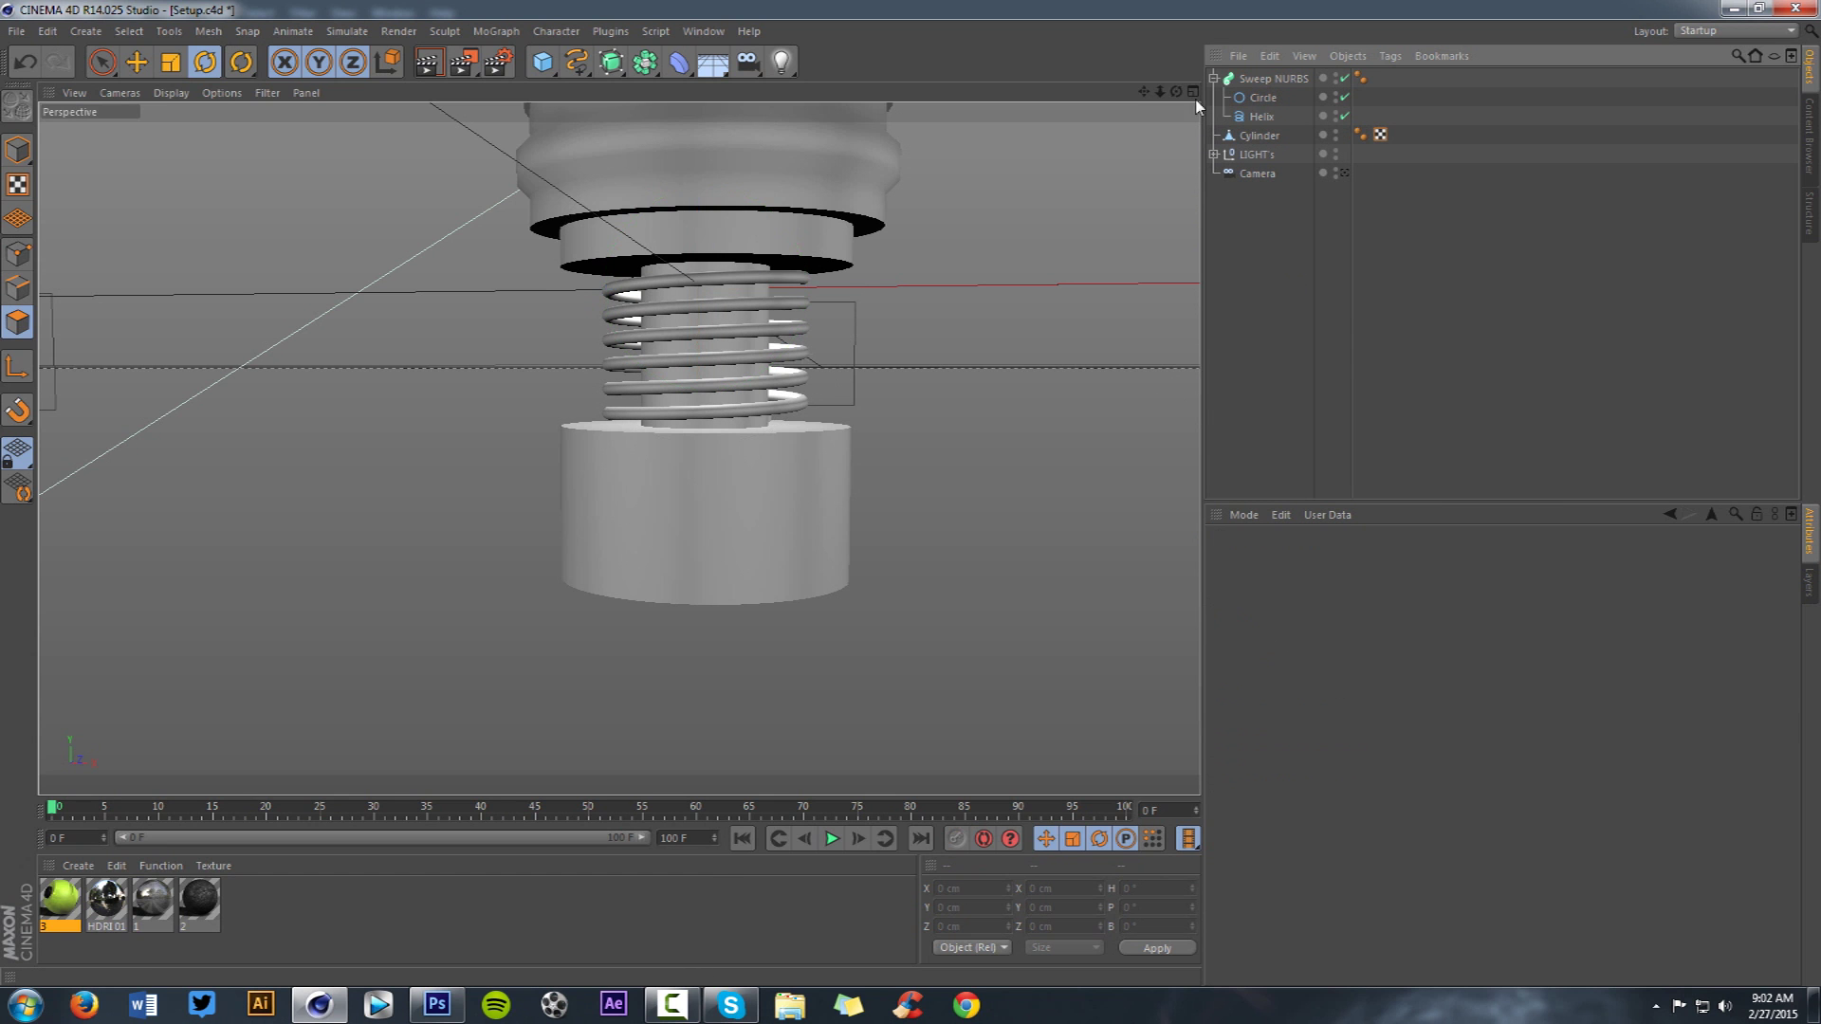
- Select the cylinder's top cap polygons and inset them with Extrude Inner at an offset of about 11.7 cm
left_click_drag(1143, 92, 1109, 281)
left_click_drag(1160, 92, 1141, 166)
left_click(1214, 79)
left_click(1247, 79)
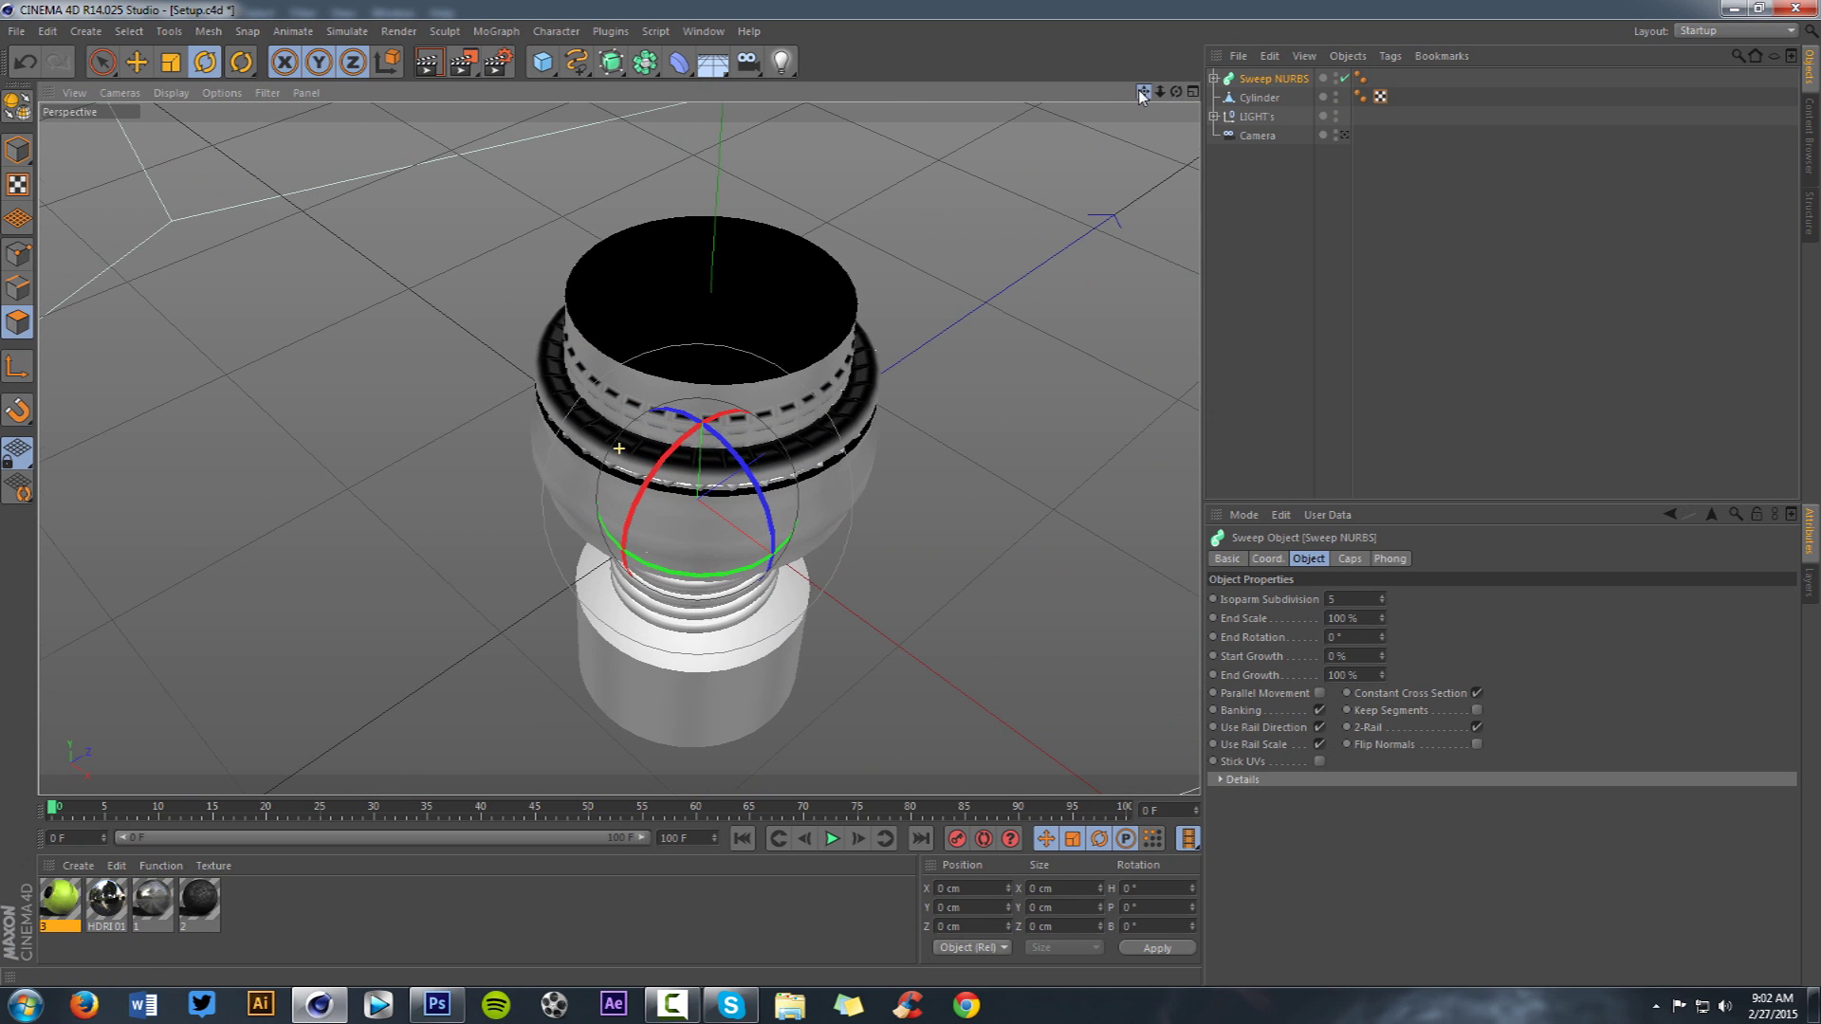
left_click(1259, 98)
left_click(743, 272)
right_click(967, 193)
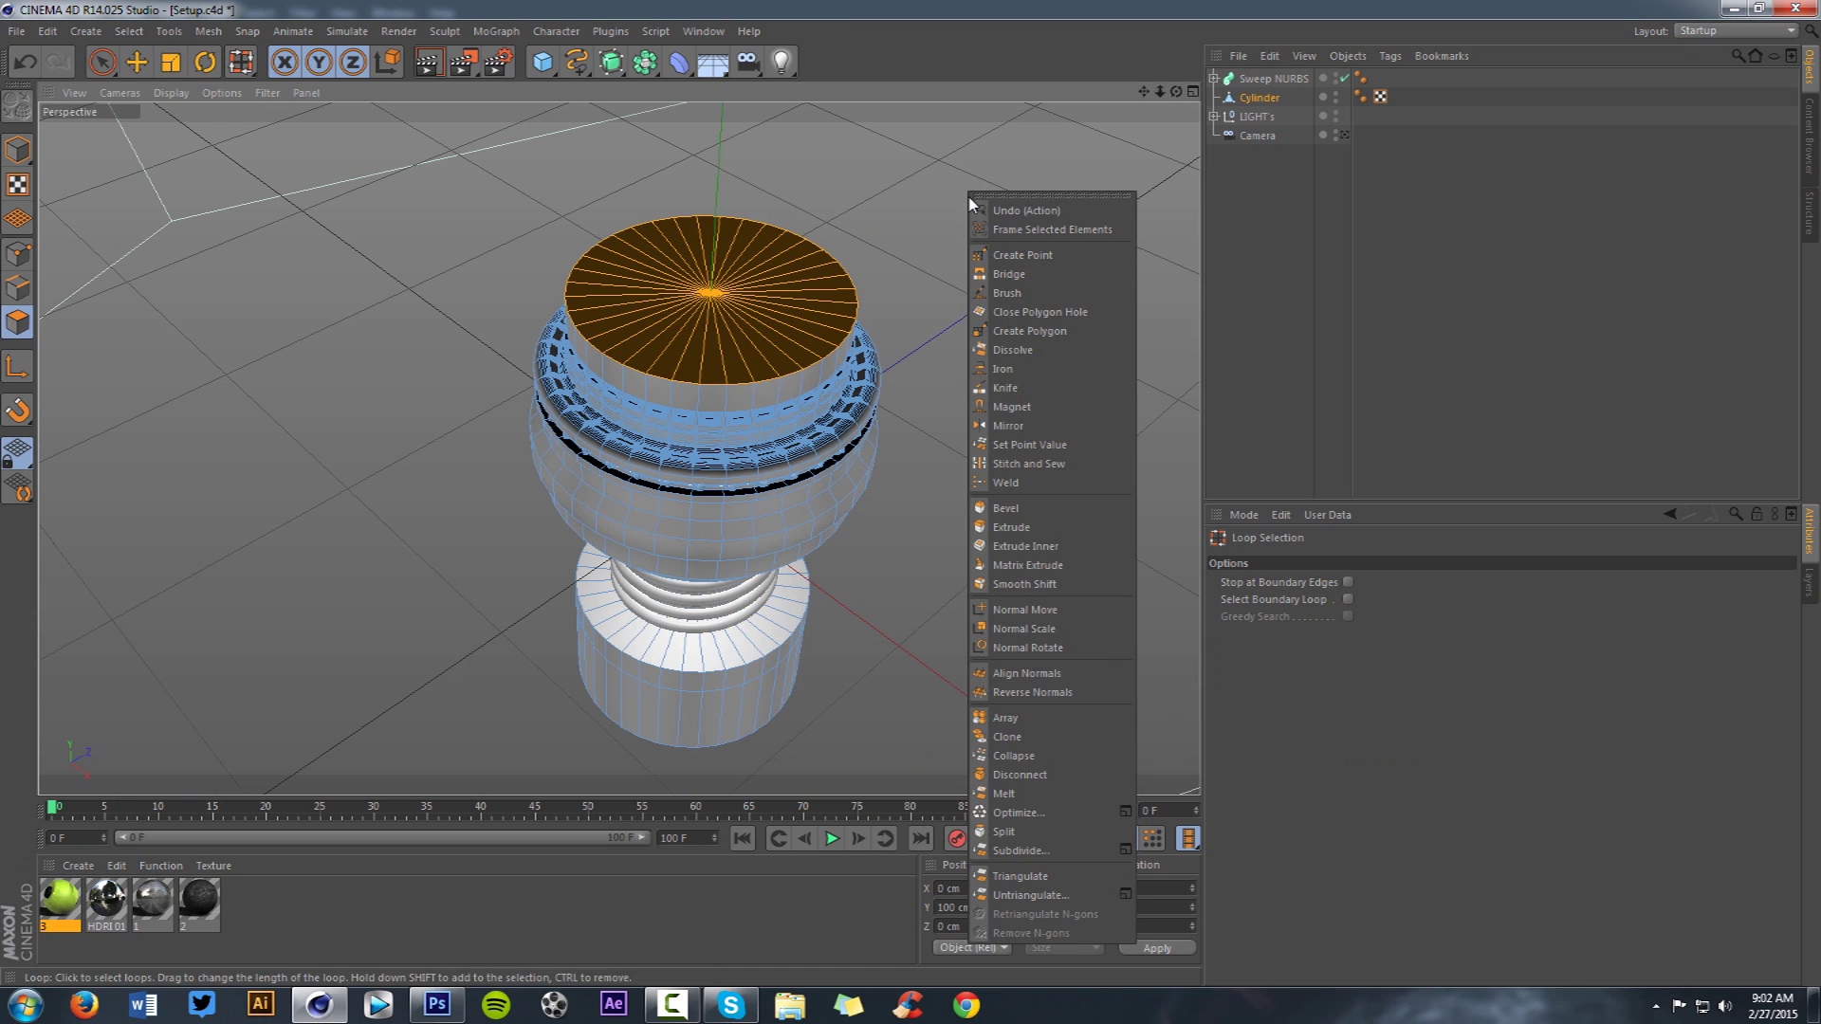
left_click(1053, 525)
left_click_drag(1000, 400, 905, 401)
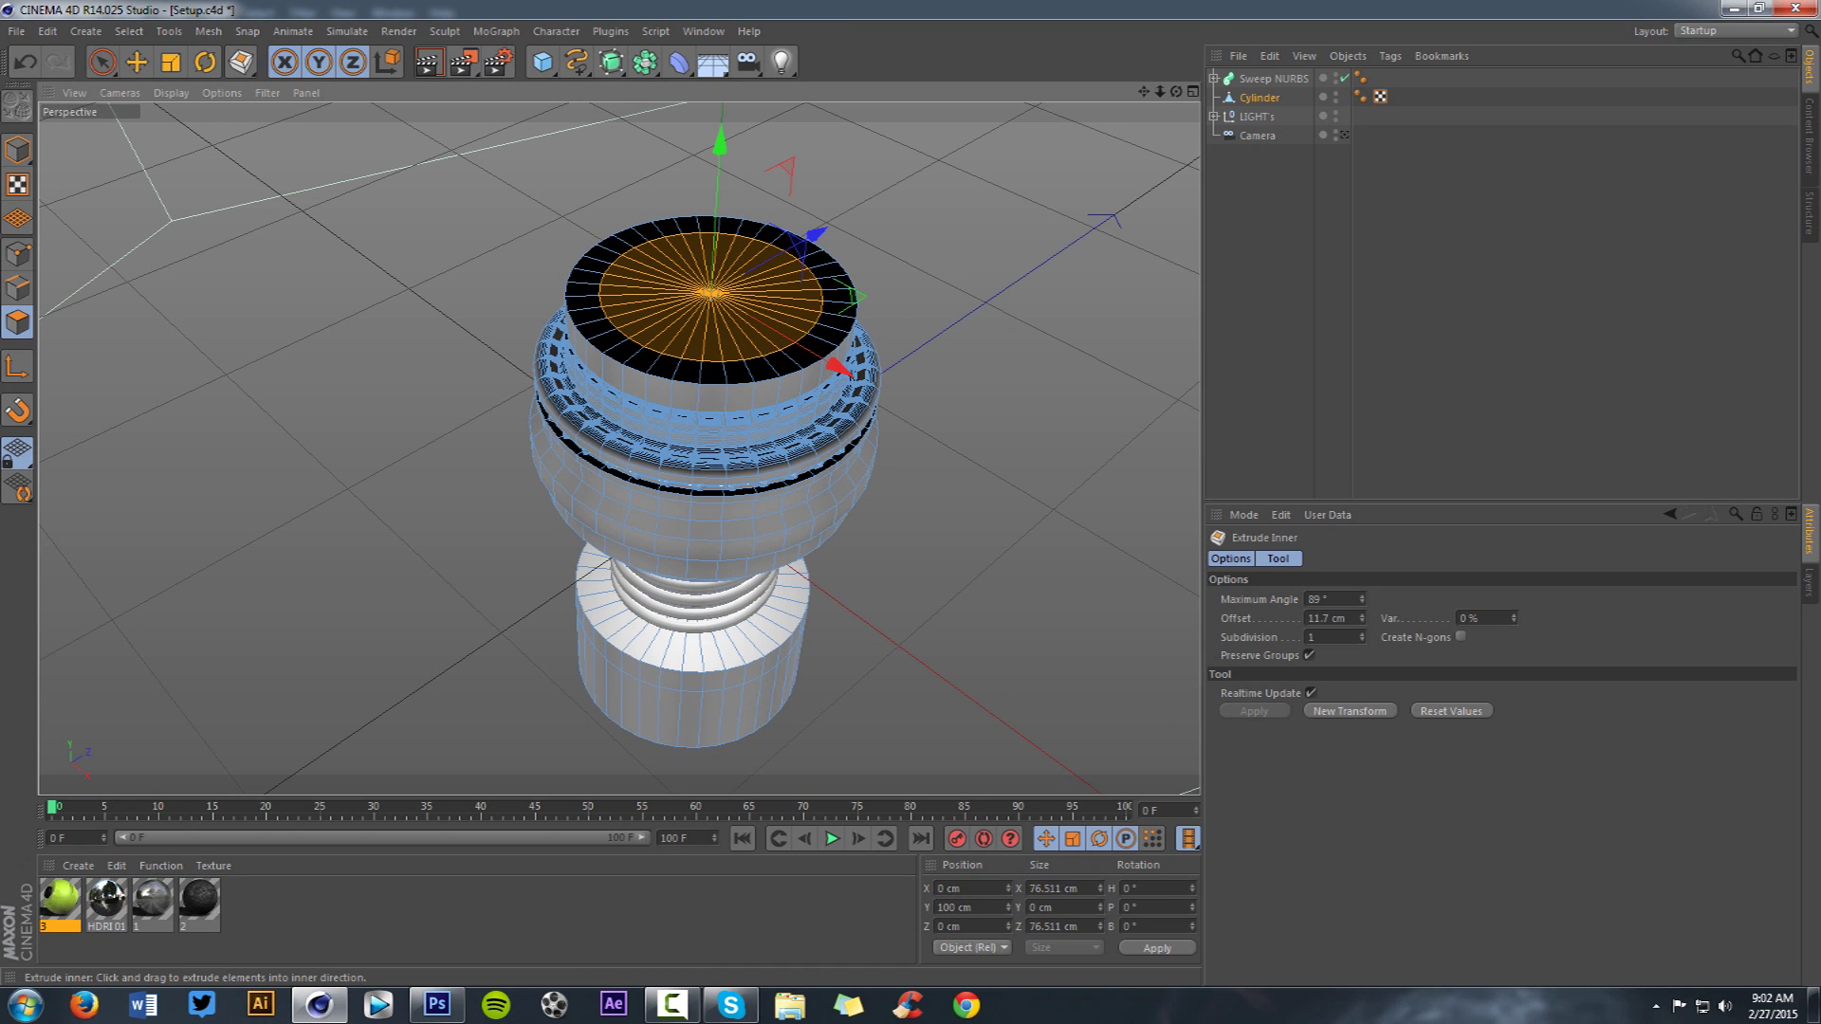
- Apply Matrix Extrude to the inset cap polygons with 8 steps, zero movement and a first rotation value of -1°
right_click(1000, 409)
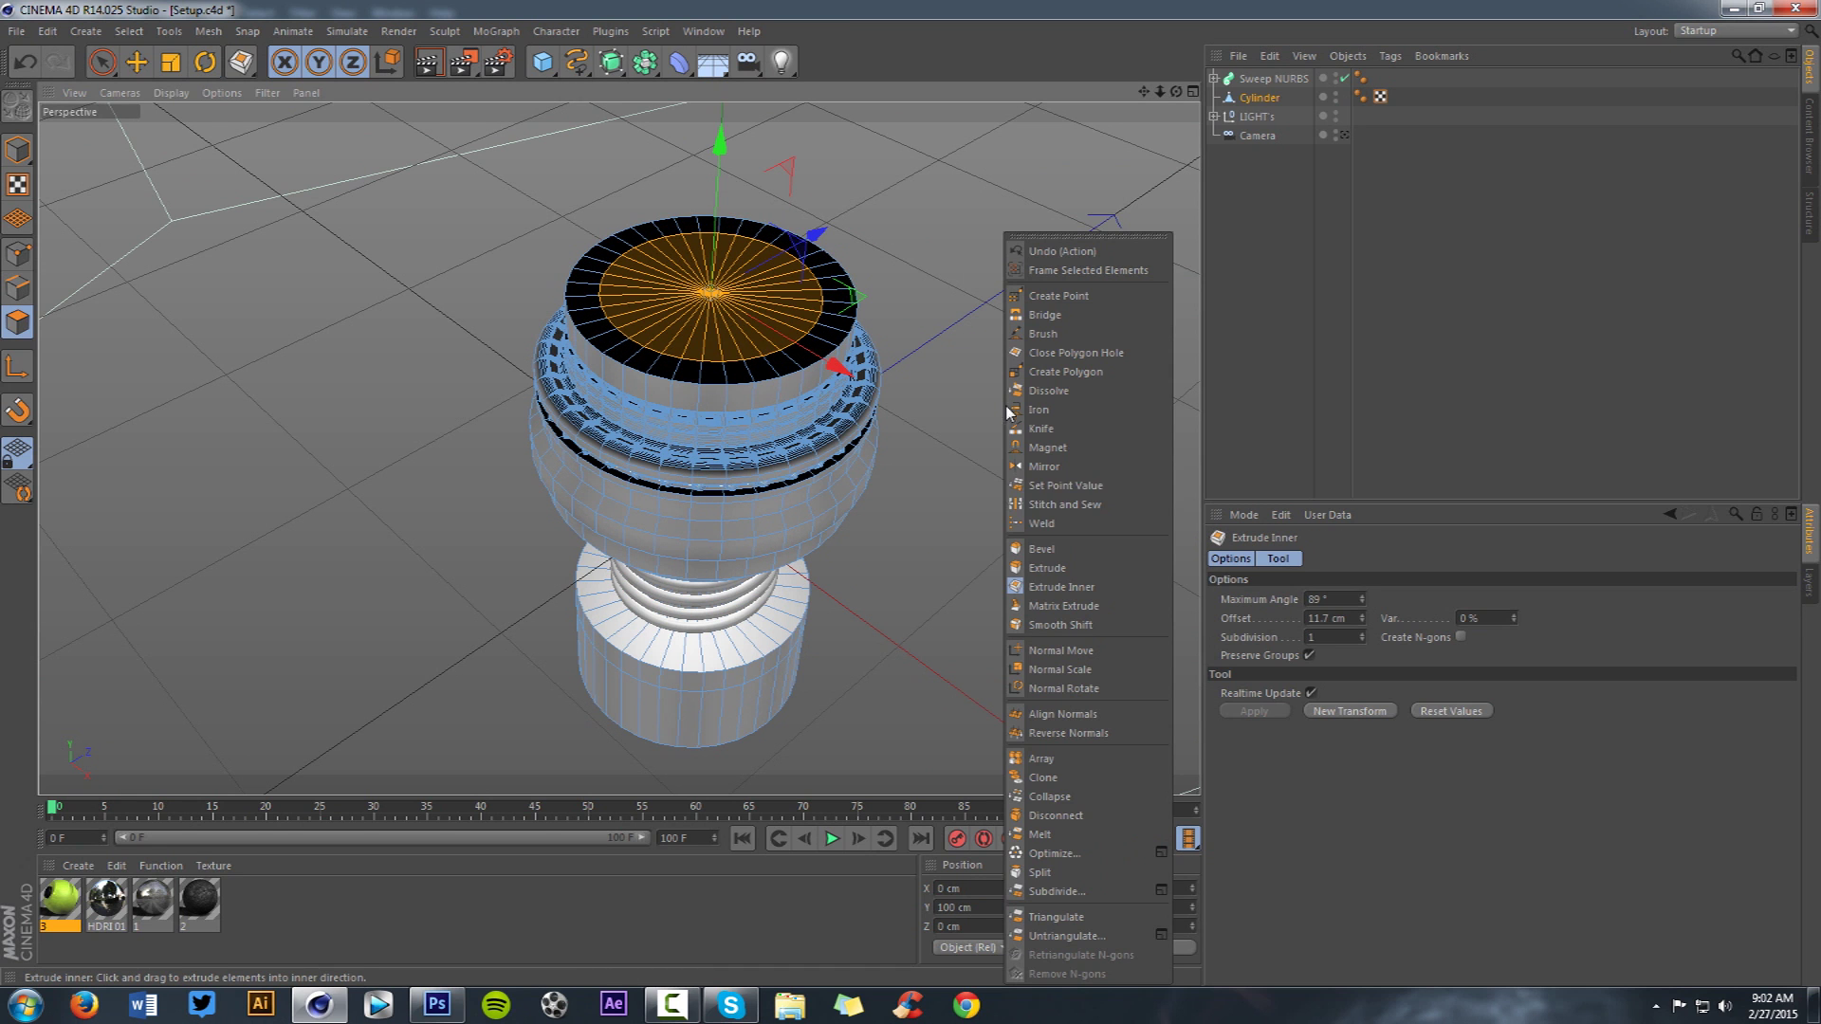
left_click(1058, 612)
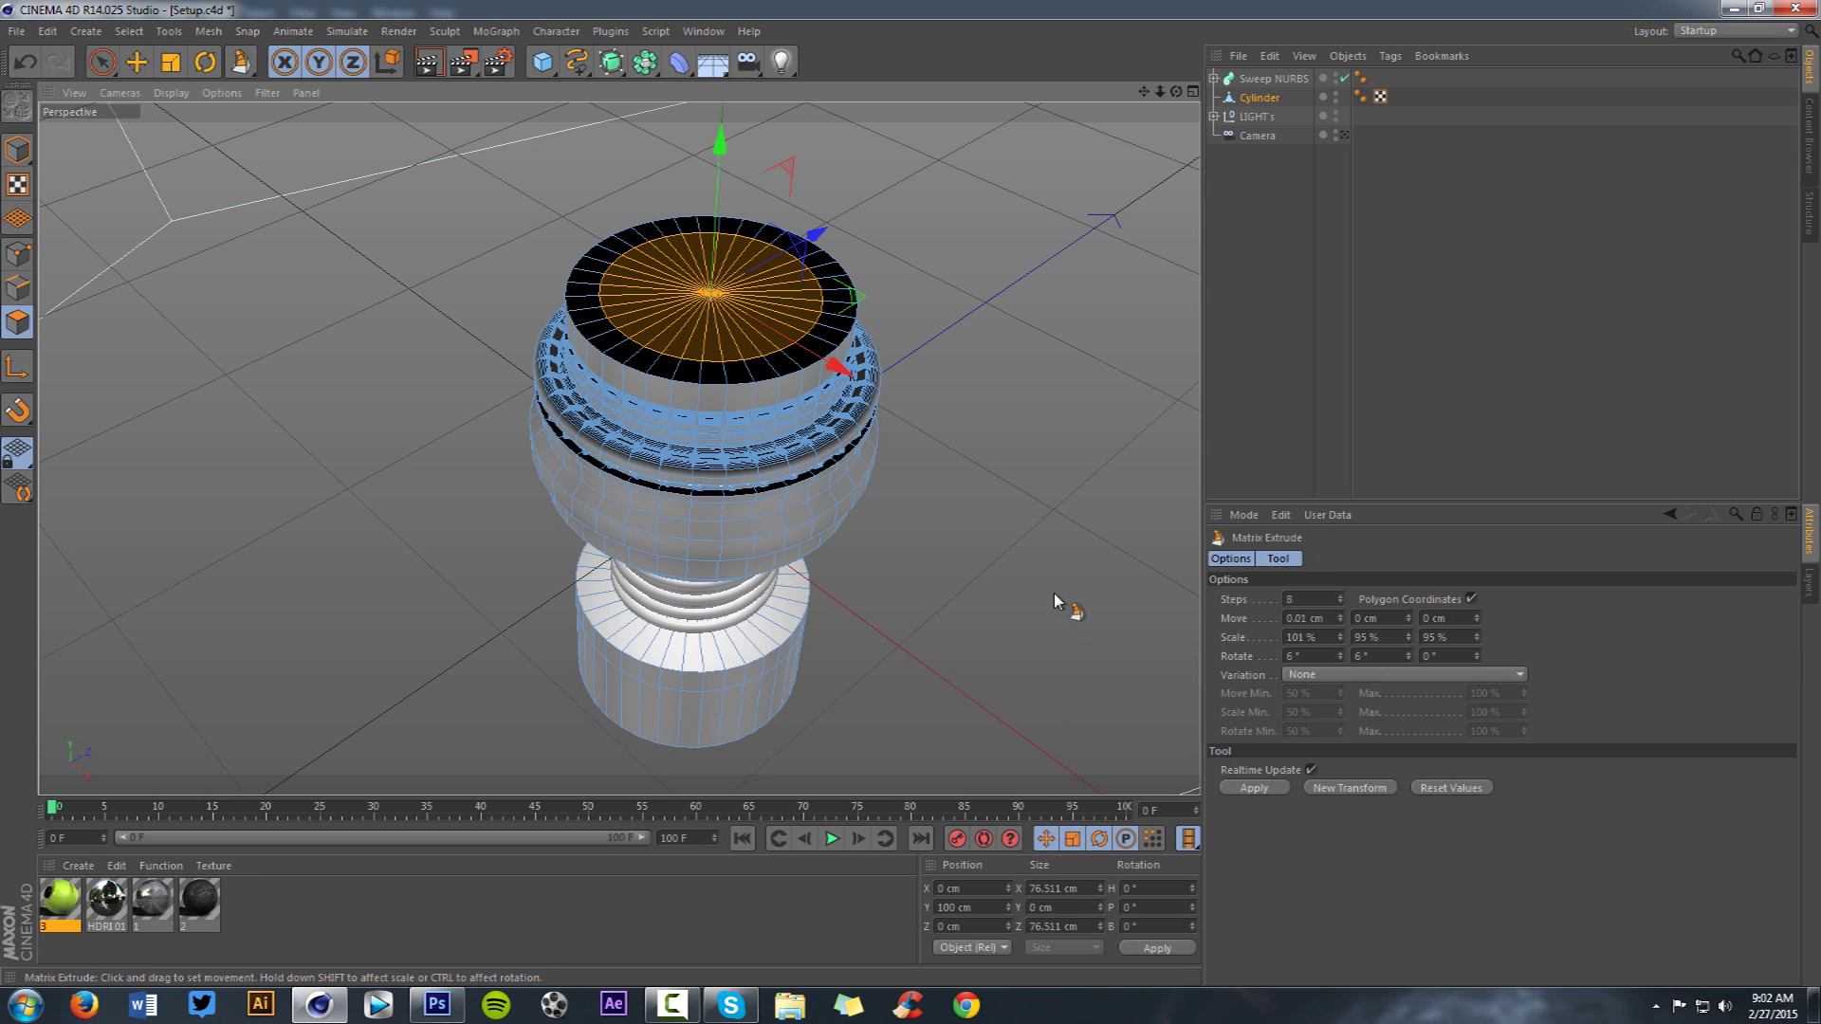
left_click_drag(1011, 463, 1007, 463)
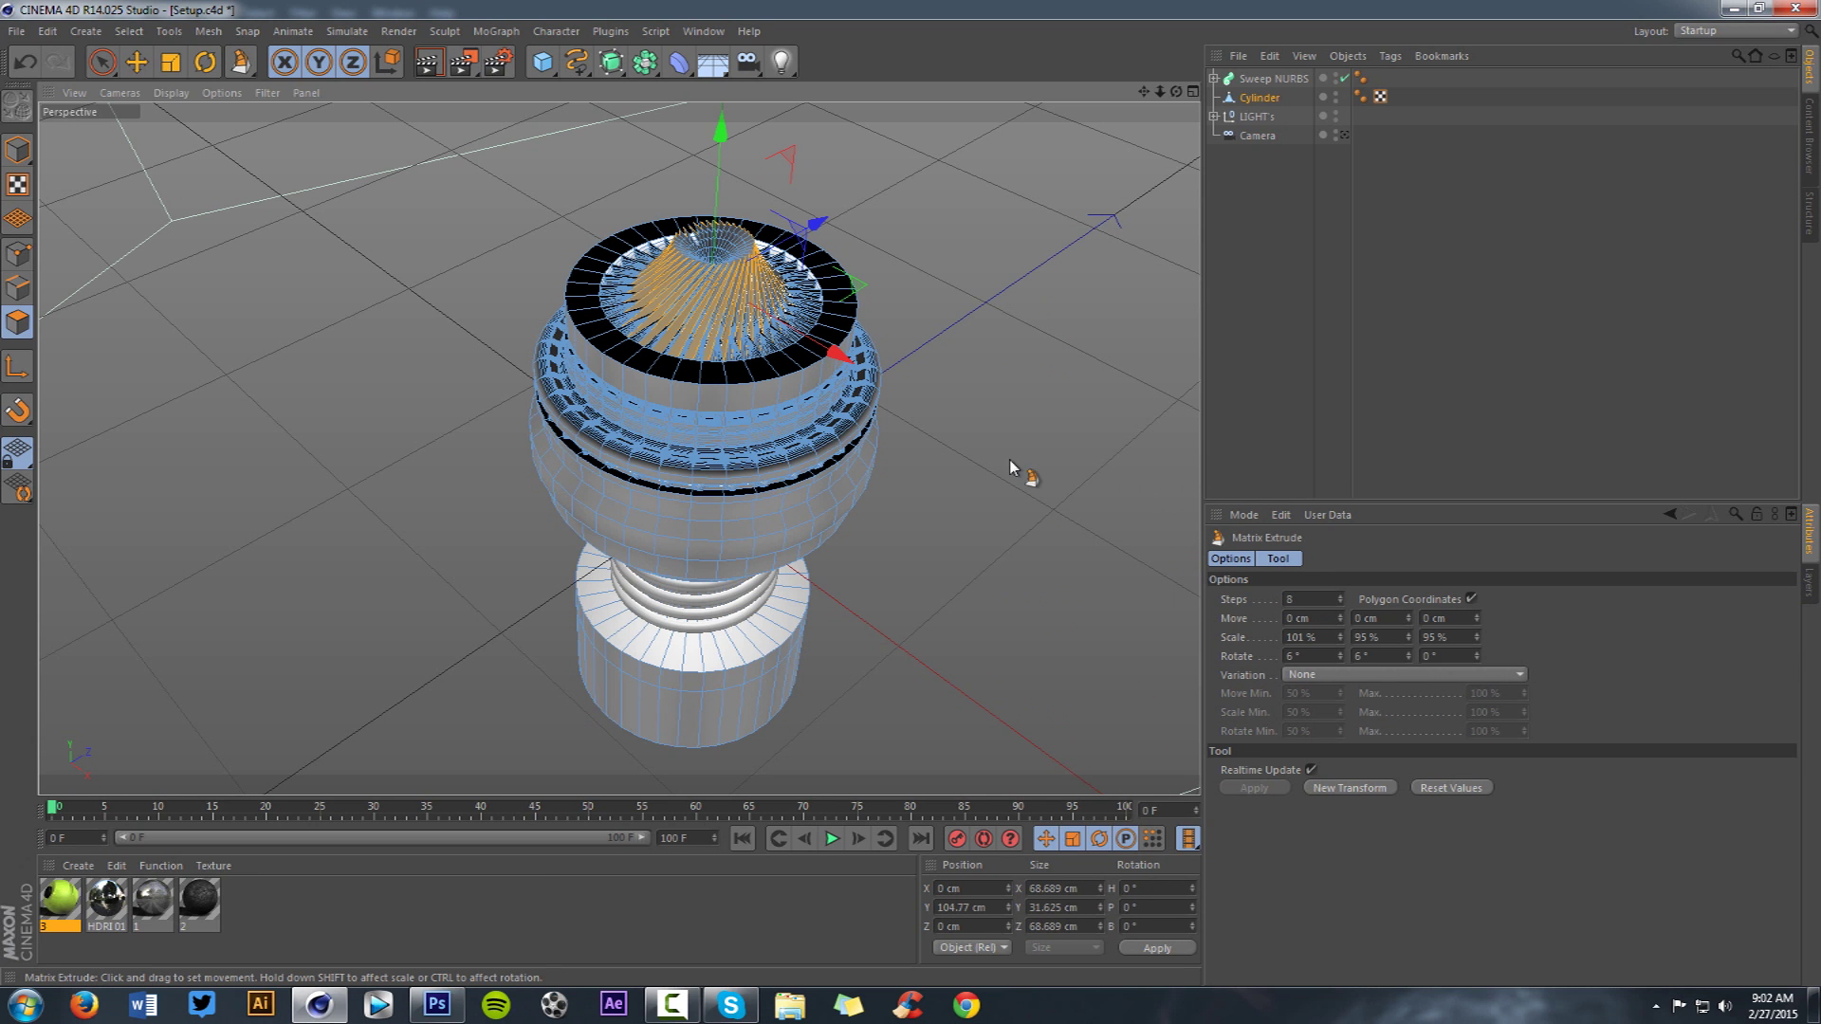
left_click_drag(1340, 656, 1340, 670)
scroll(985, 389, "up", 6)
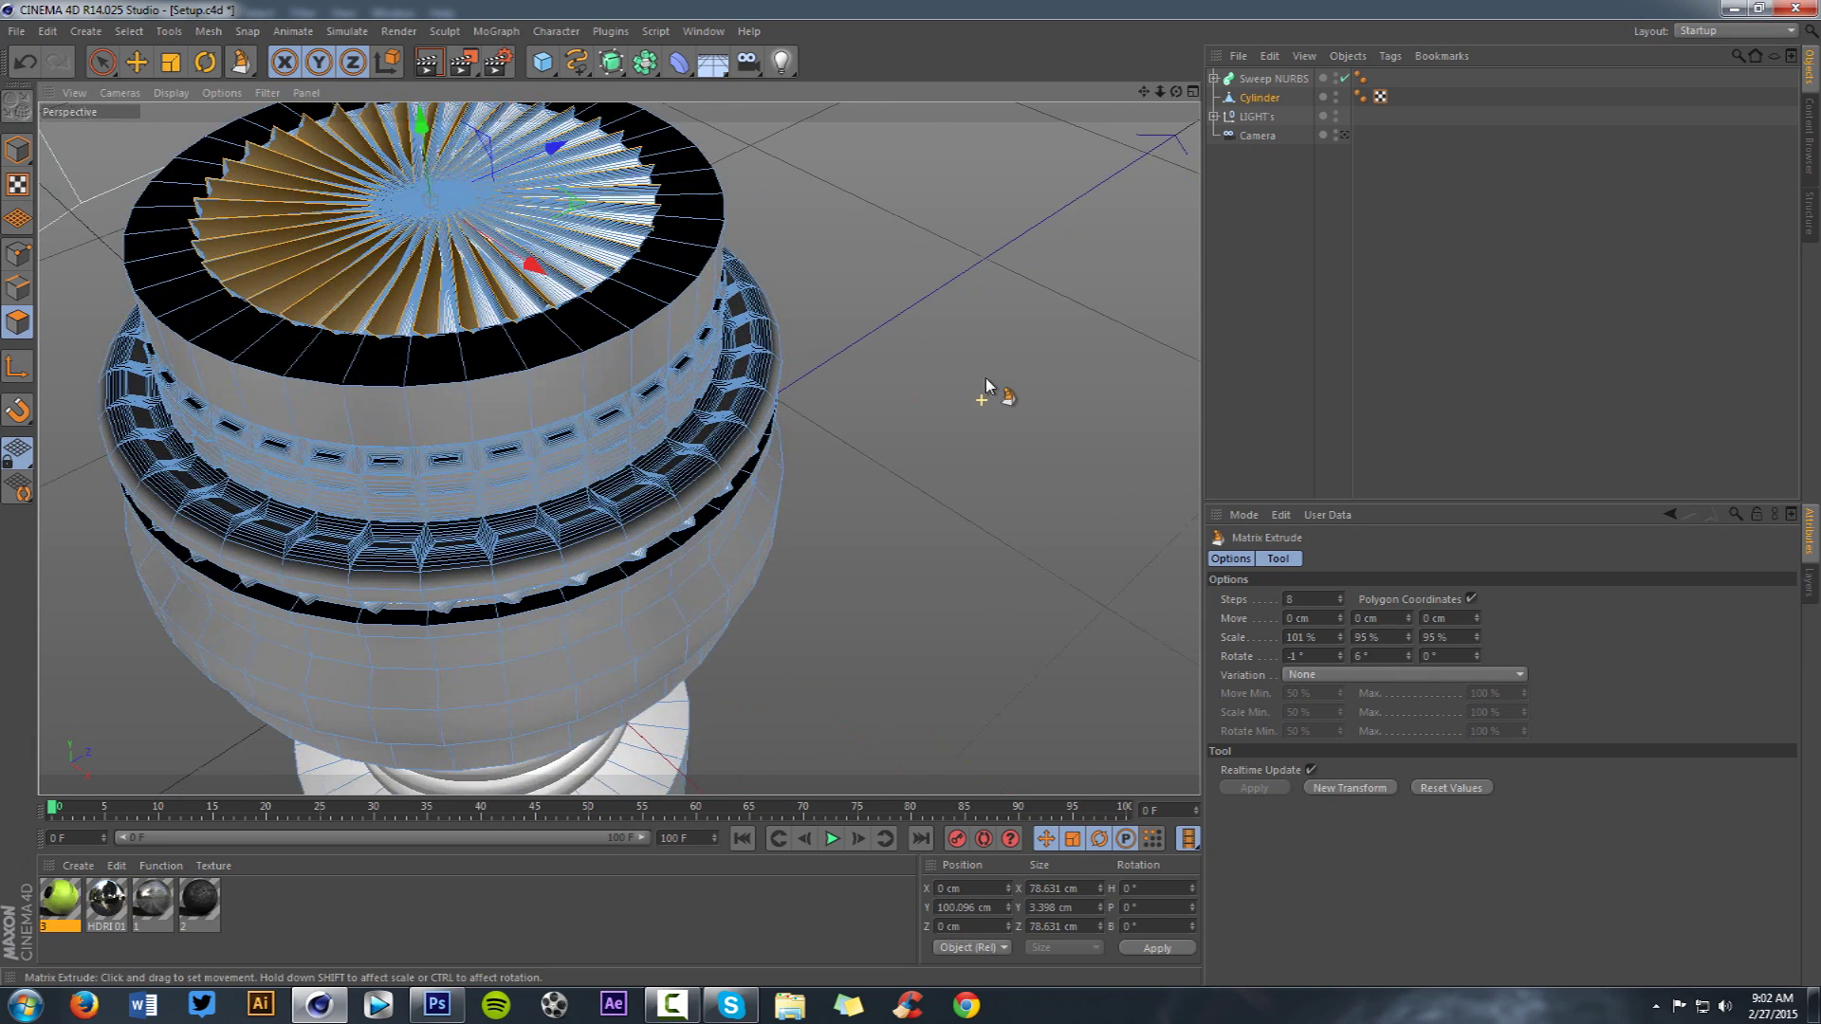
- Adjust the Matrix Extrude's first scale value to reshape the blades on the top cap into a turbine-like swirl
left_click_drag(1146, 91, 1199, 195)
scroll(619, 448, "up", 3)
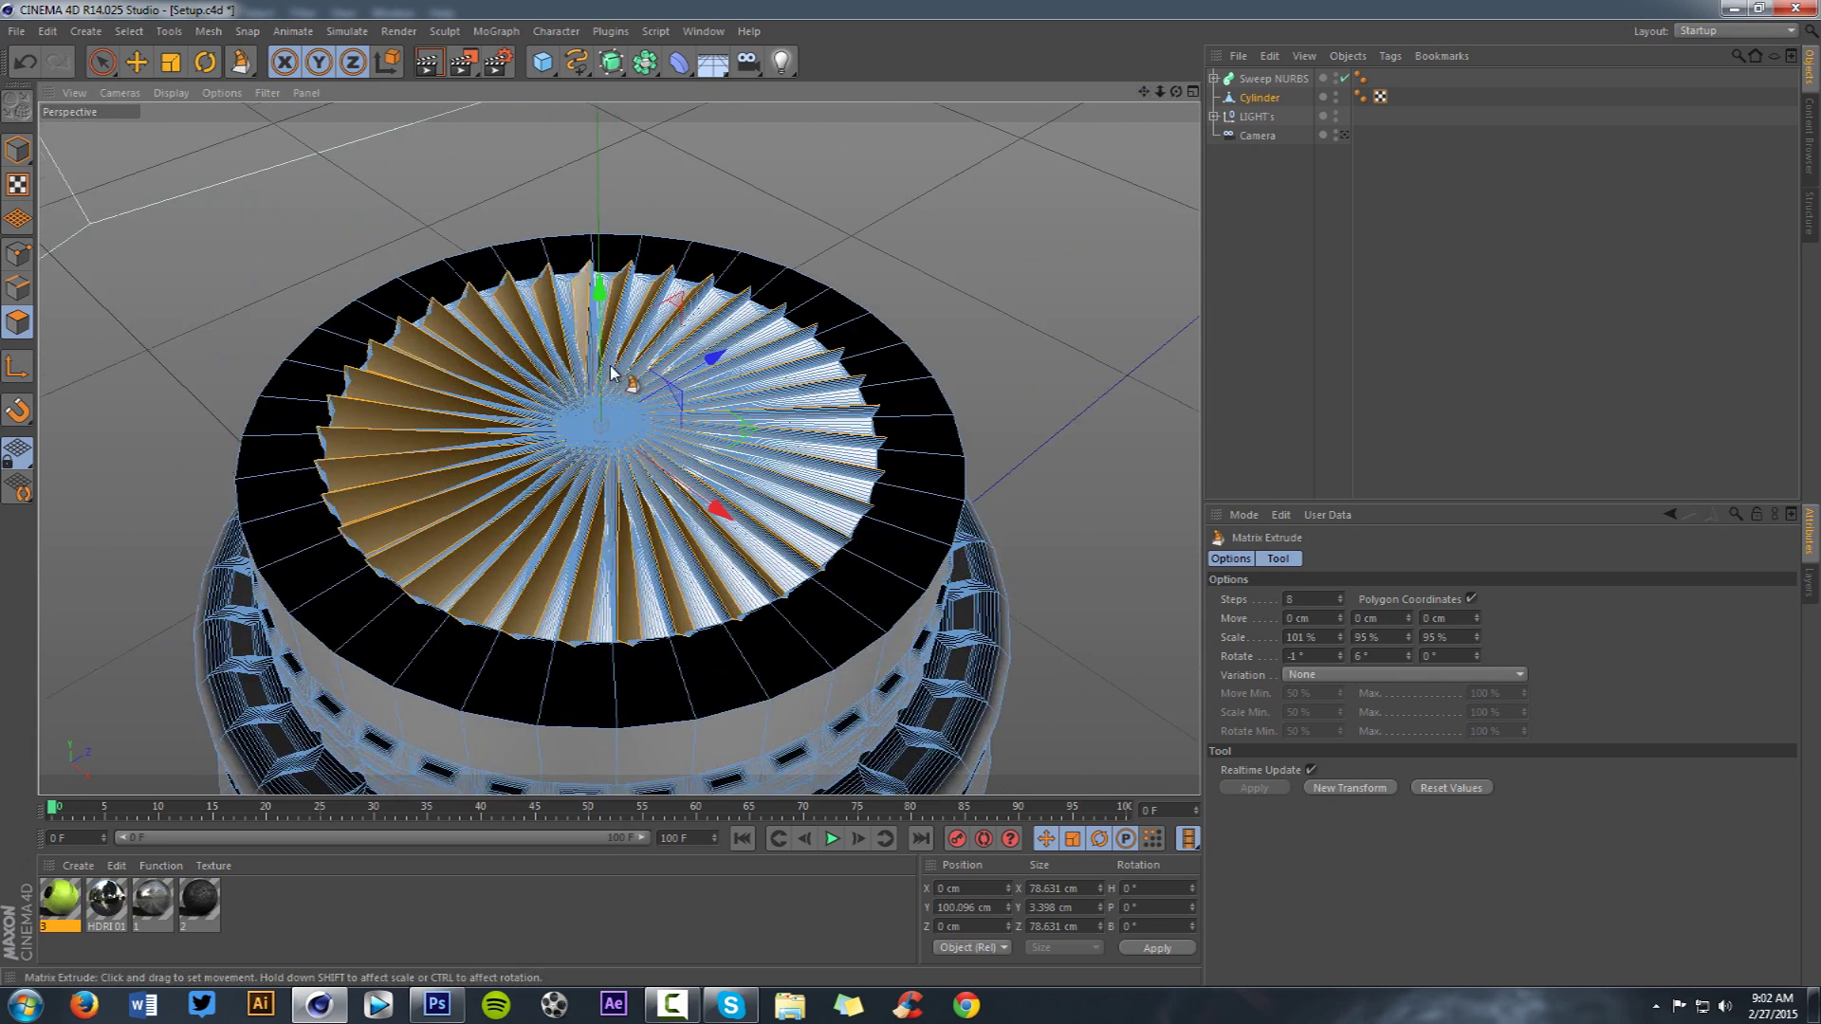
left_click(1339, 653)
left_click_drag(1339, 639, 1339, 653)
- Loop-select the outer ring of polygons around the top cap and inset it with Extrude Inner by about 2.52 cm
mouse_move(1160, 92)
left_mouse_down()
mouse_move(1176, 92)
mouse_move(1159, 92)
left_mouse_up()
key("u")
key("l")
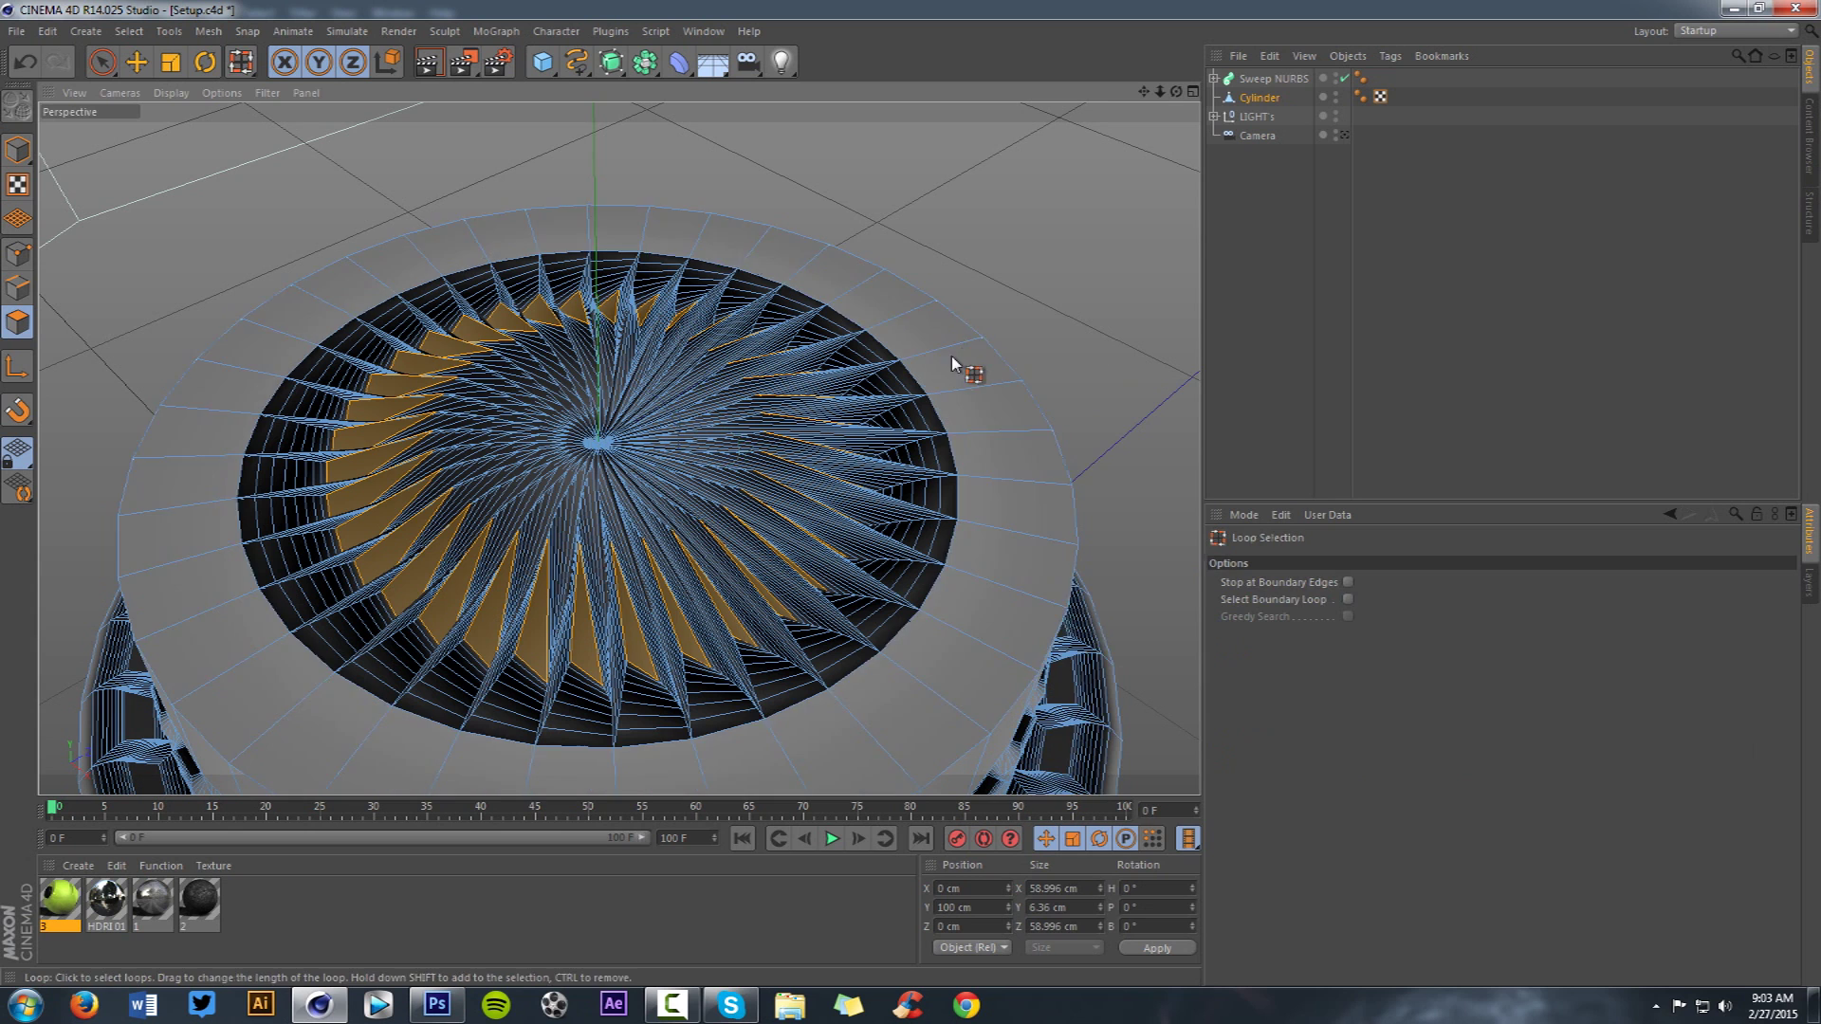
left_click(953, 363)
right_click(1037, 276)
left_click(1100, 589)
left_click_drag(1102, 350, 1135, 350)
- Recess the inset outer ring with Smooth Shift at an offset of about -1.44 cm
right_click(1134, 350)
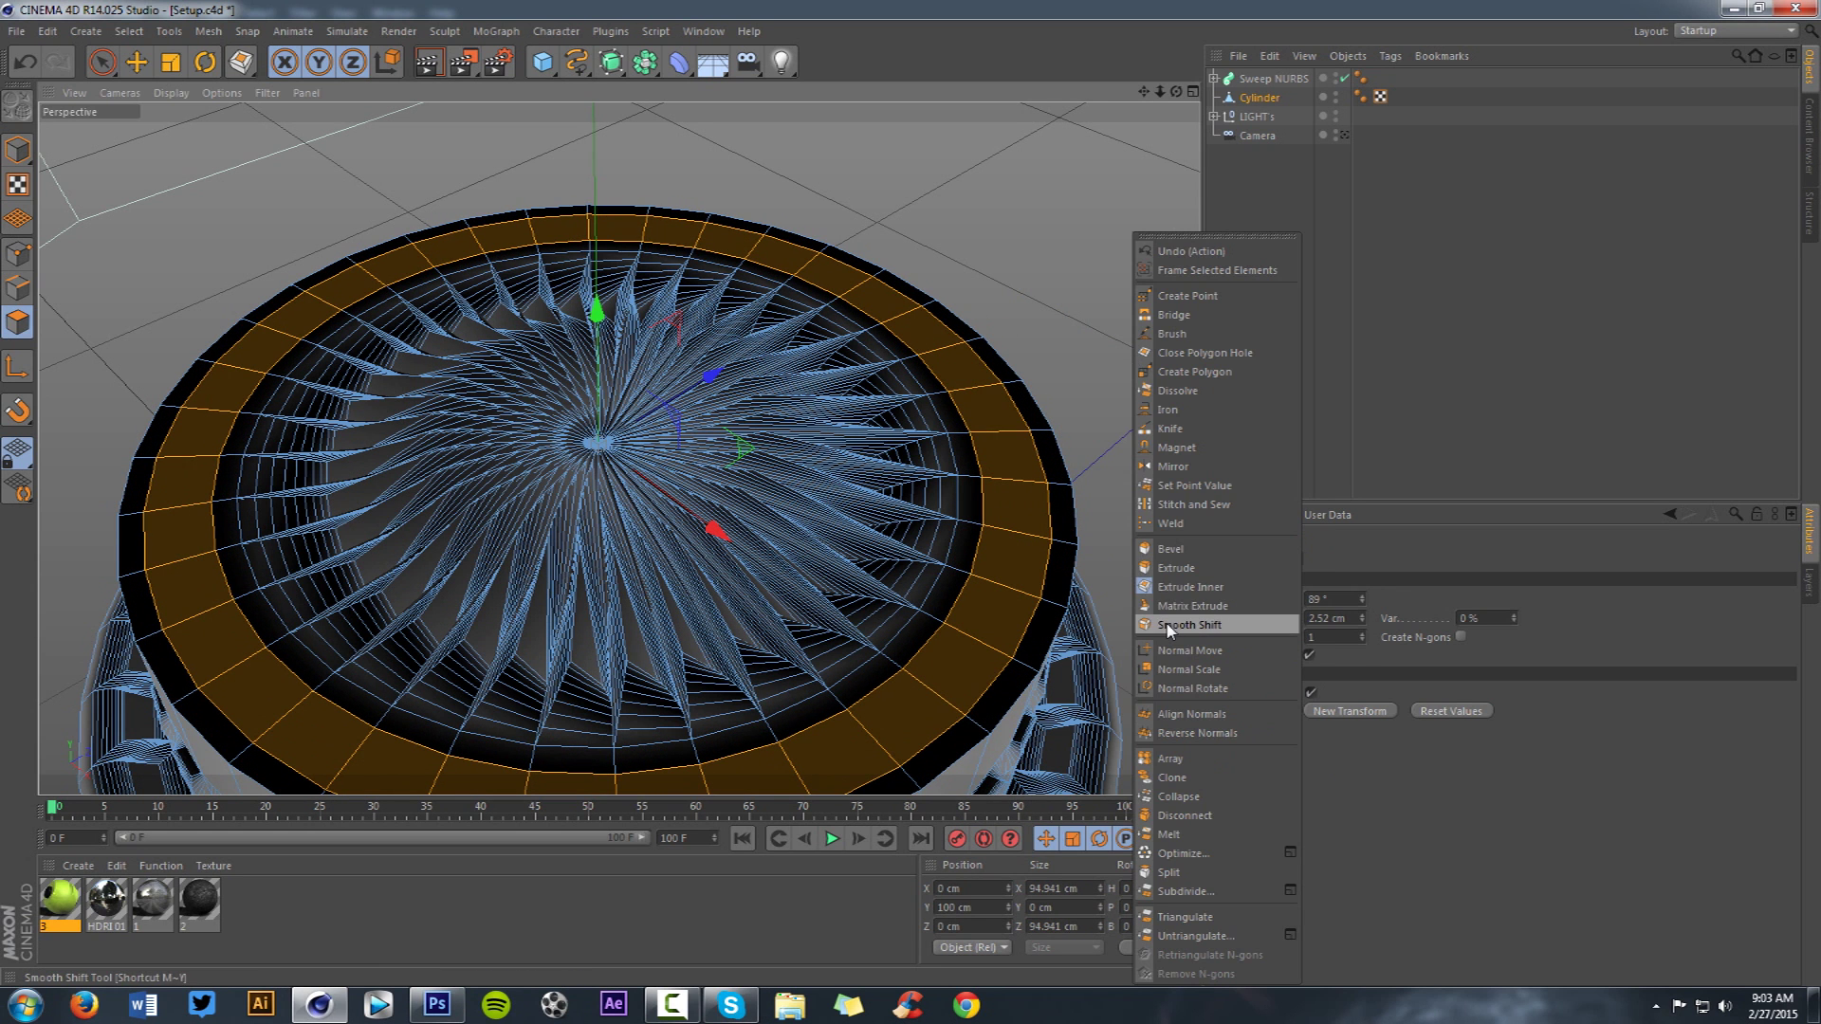
left_click(1168, 627)
left_click_drag(1168, 630, 1158, 373)
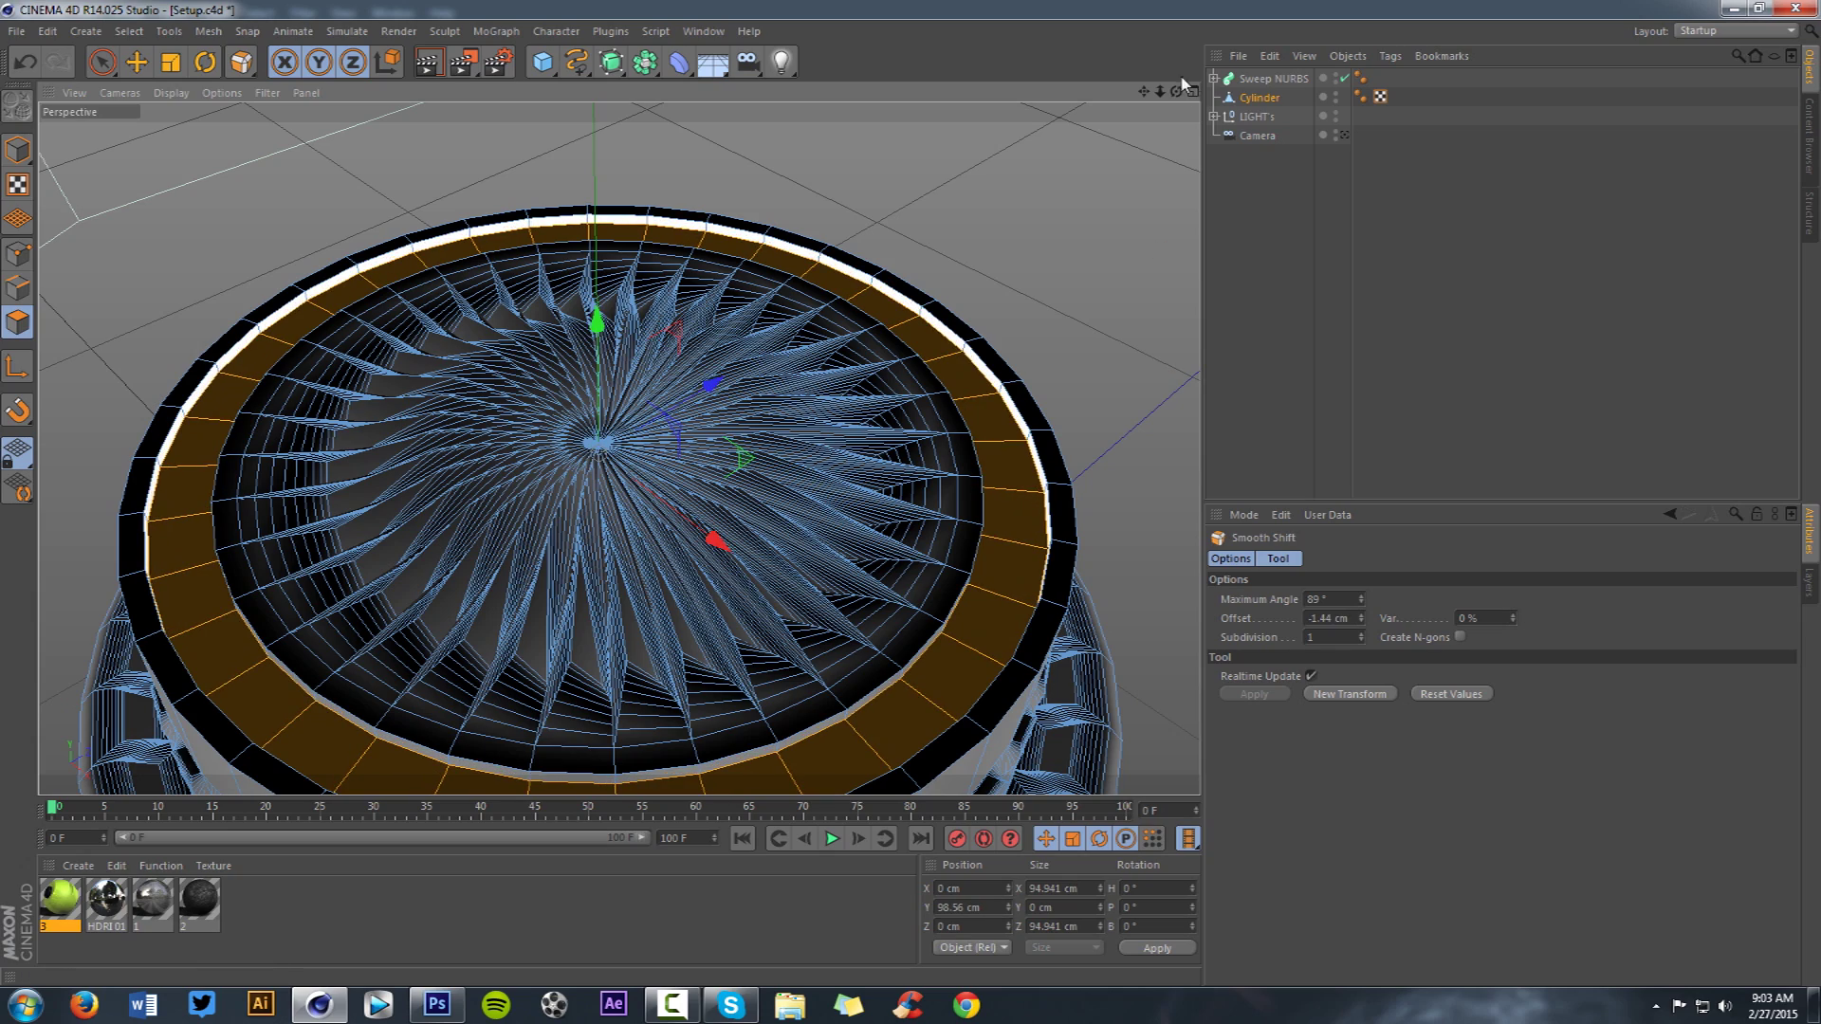
- Review the finished artwork in Photoshop, return to Cinema 4D, and examine the model's top, side details and coil
left_click_drag(1160, 96, 1073, 96)
left_click_drag(1145, 93, 1209, 10)
left_click(437, 1005)
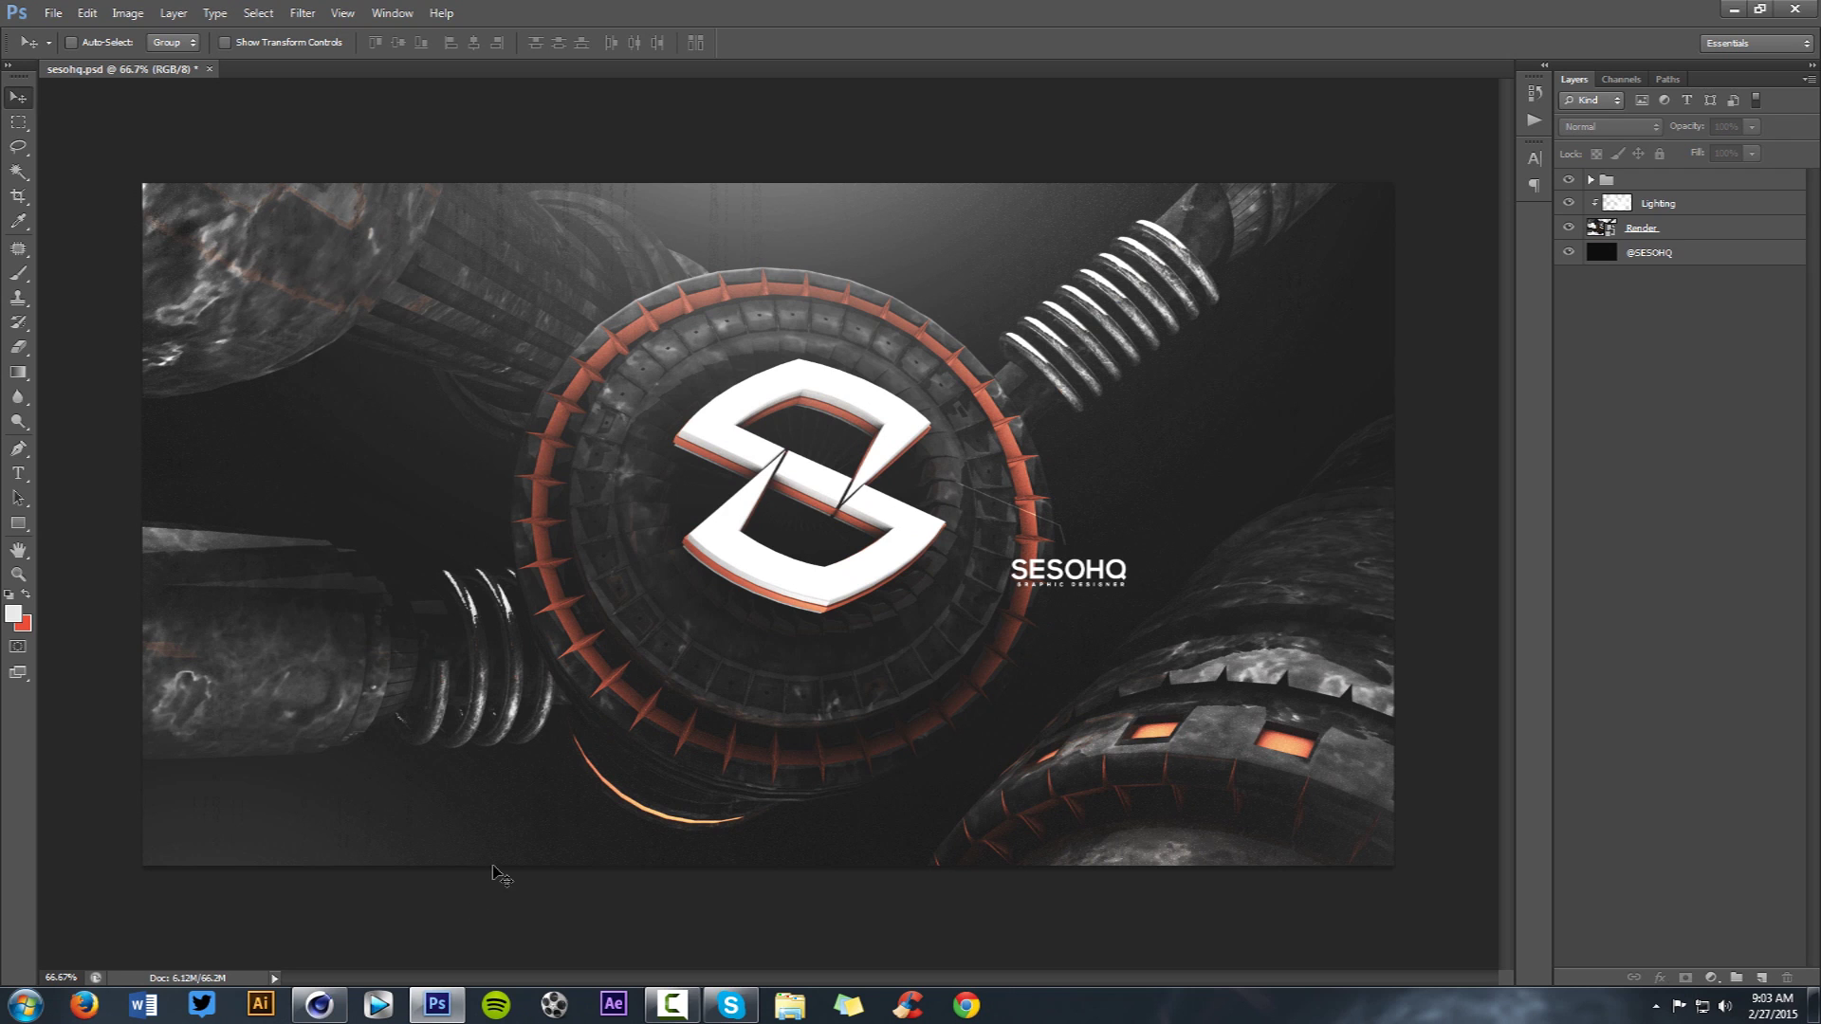
left_click(320, 1004)
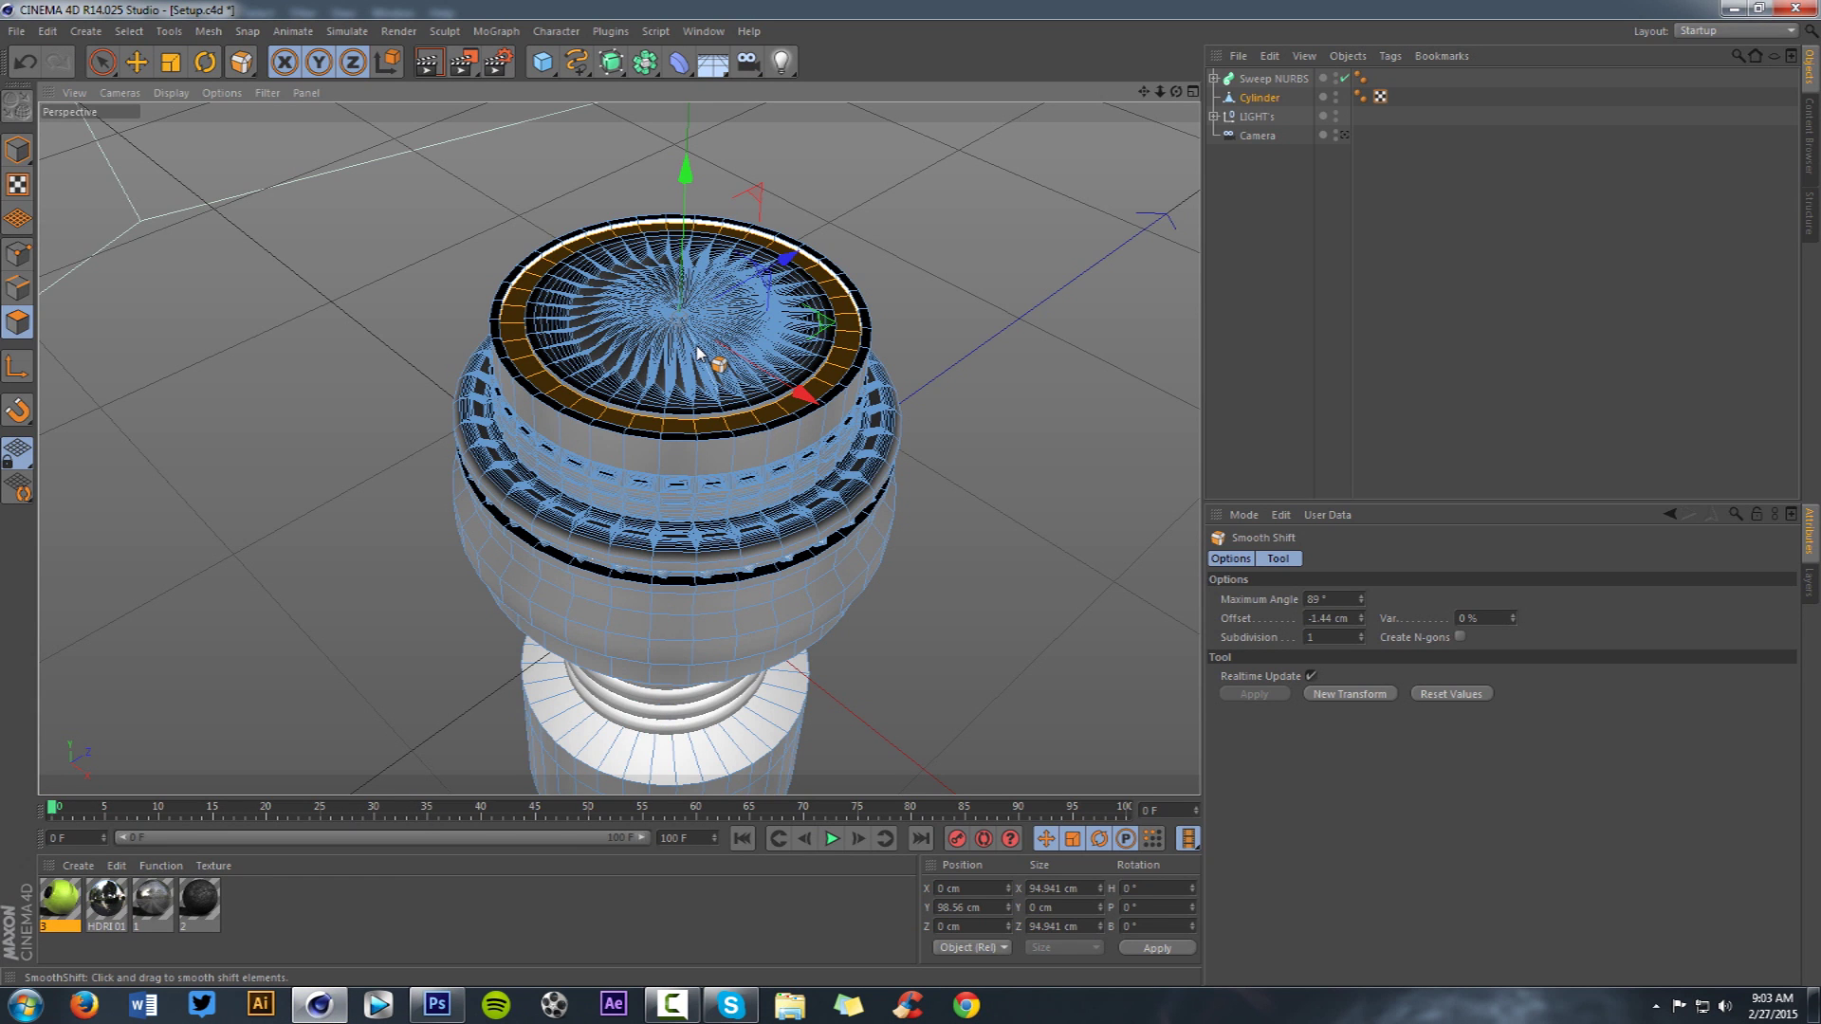
scroll(700, 355, "up", 2)
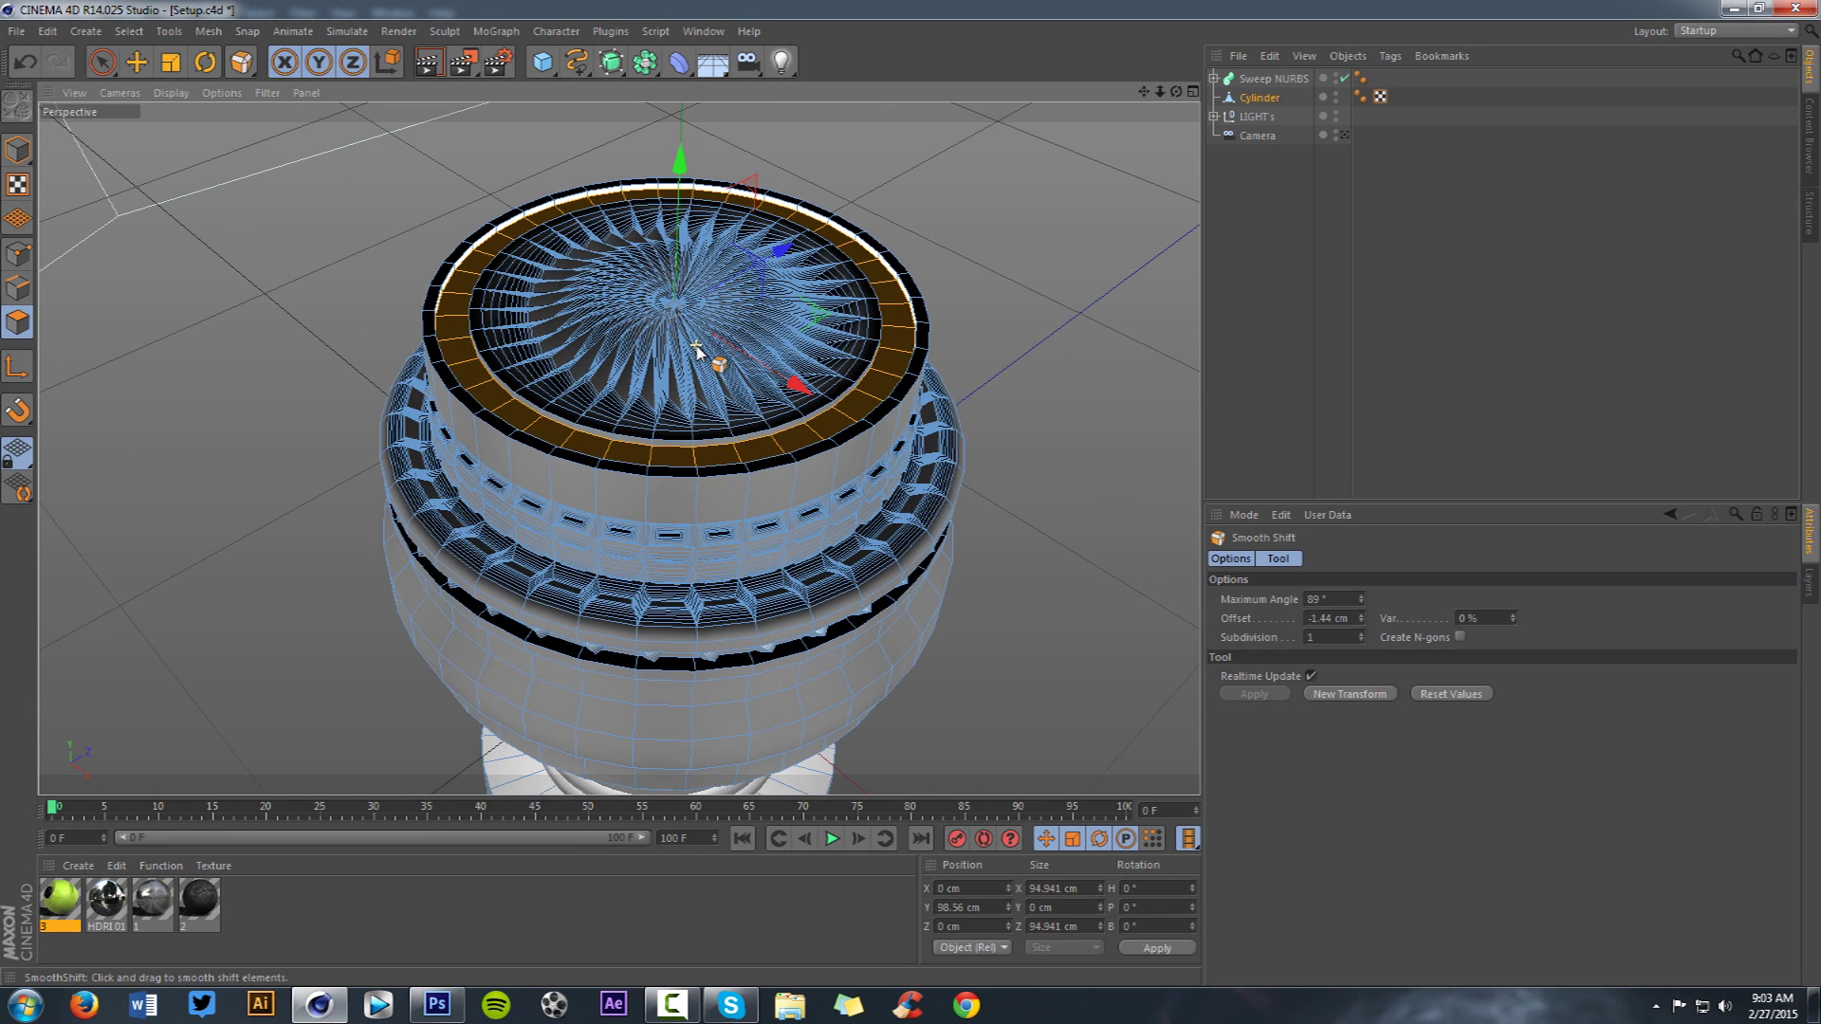
scroll(938, 239, "down", 1)
left_click_drag(1144, 92, 1139, 0)
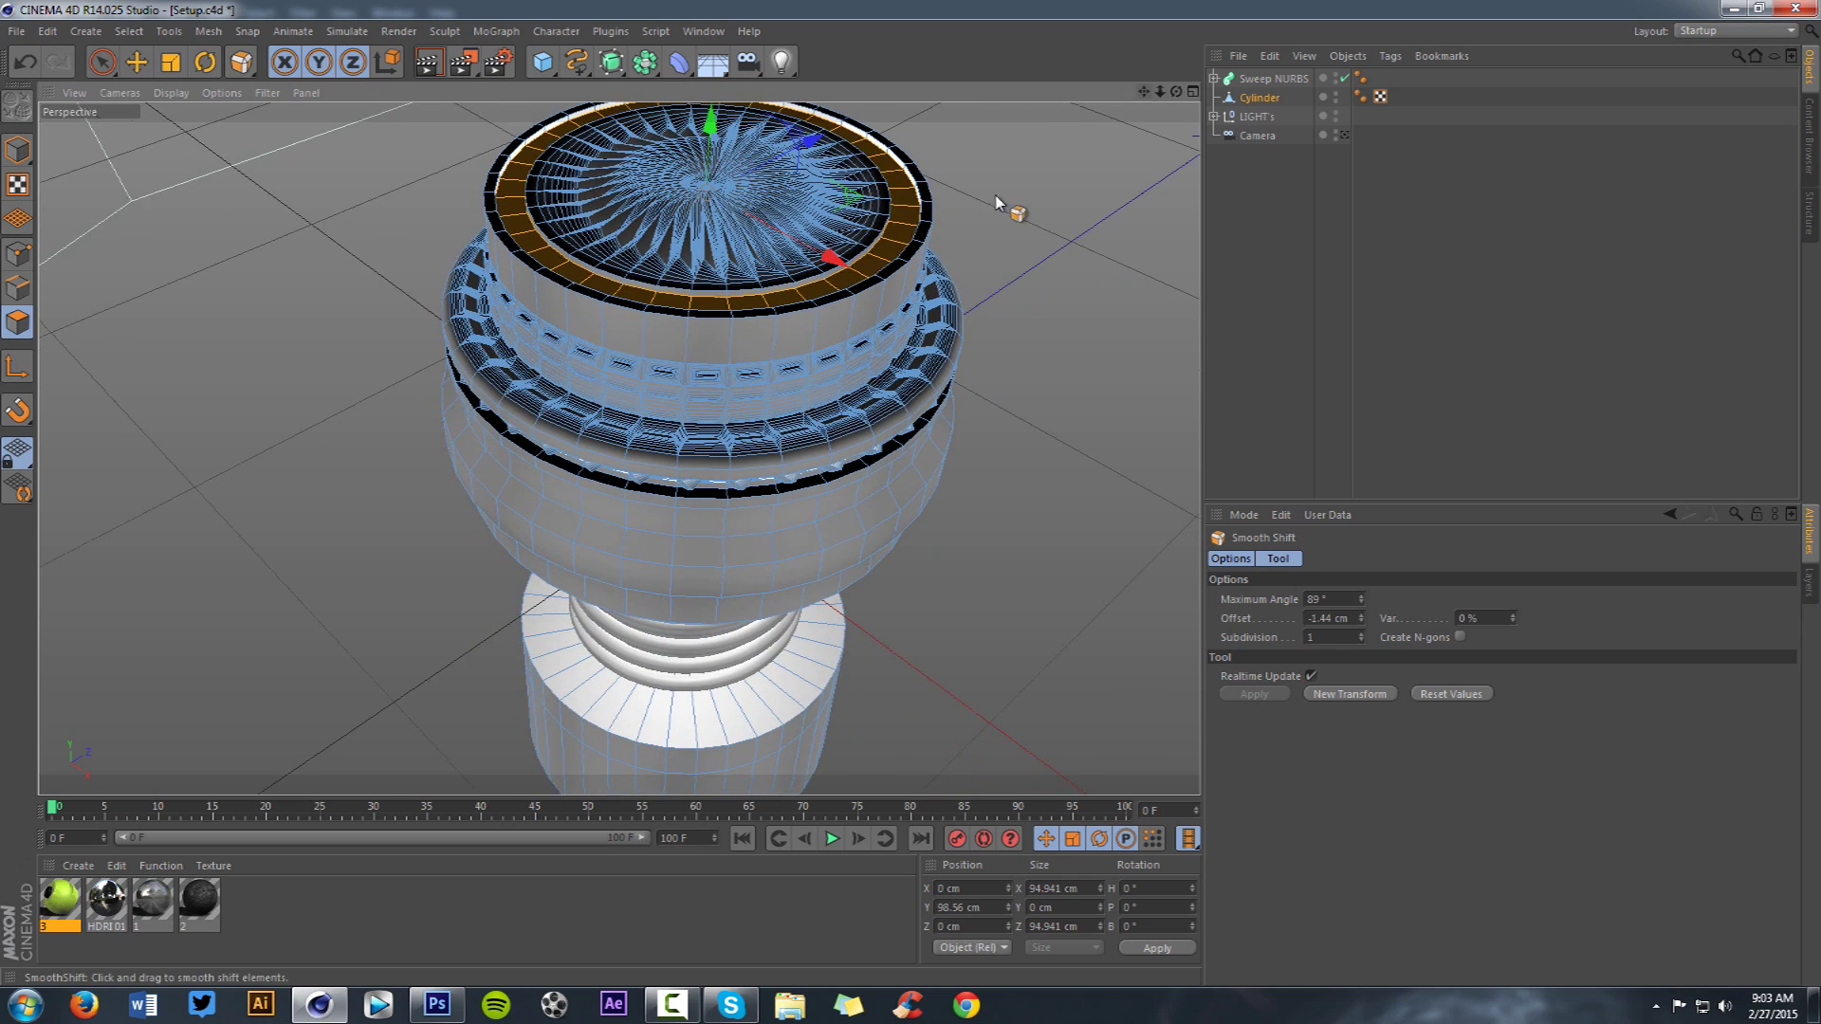
left_click_drag(1159, 92, 1270, 92)
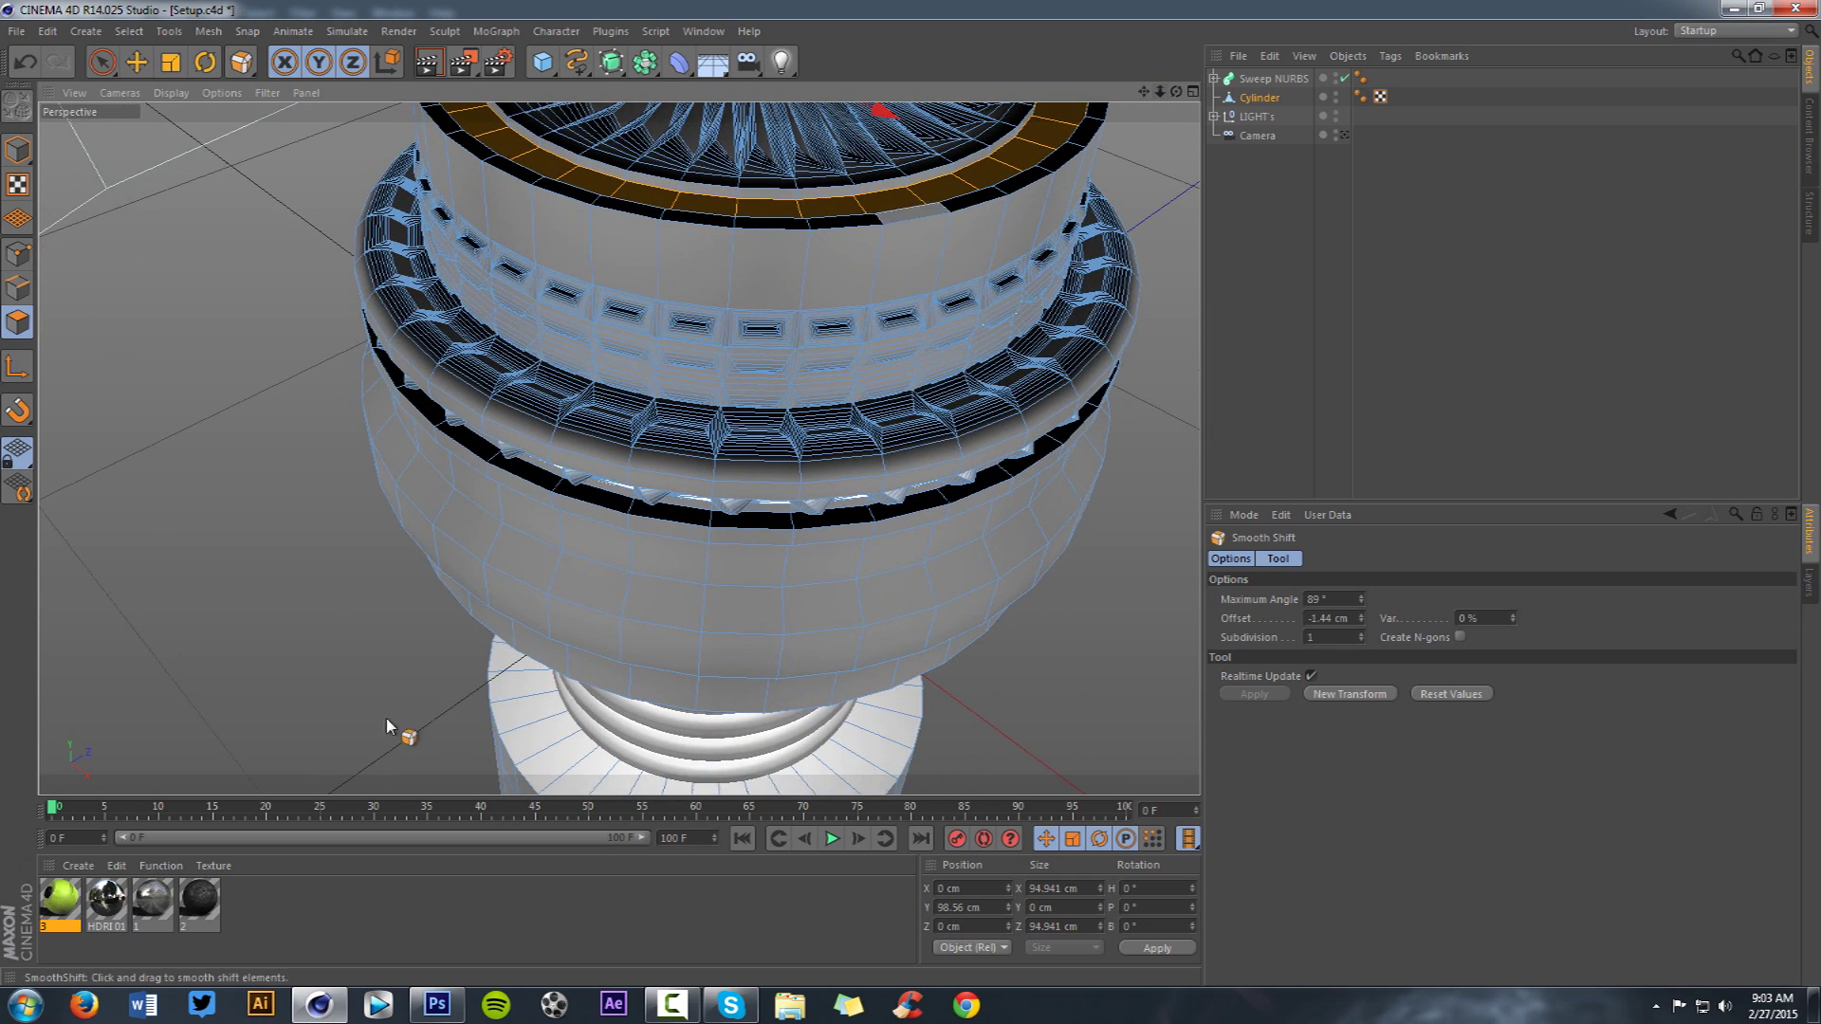
- Check the finished artwork in Photoshop, return to Cinema 4D, and loop-select the recessed polygons around the wide upper flange
left_click(436, 1007)
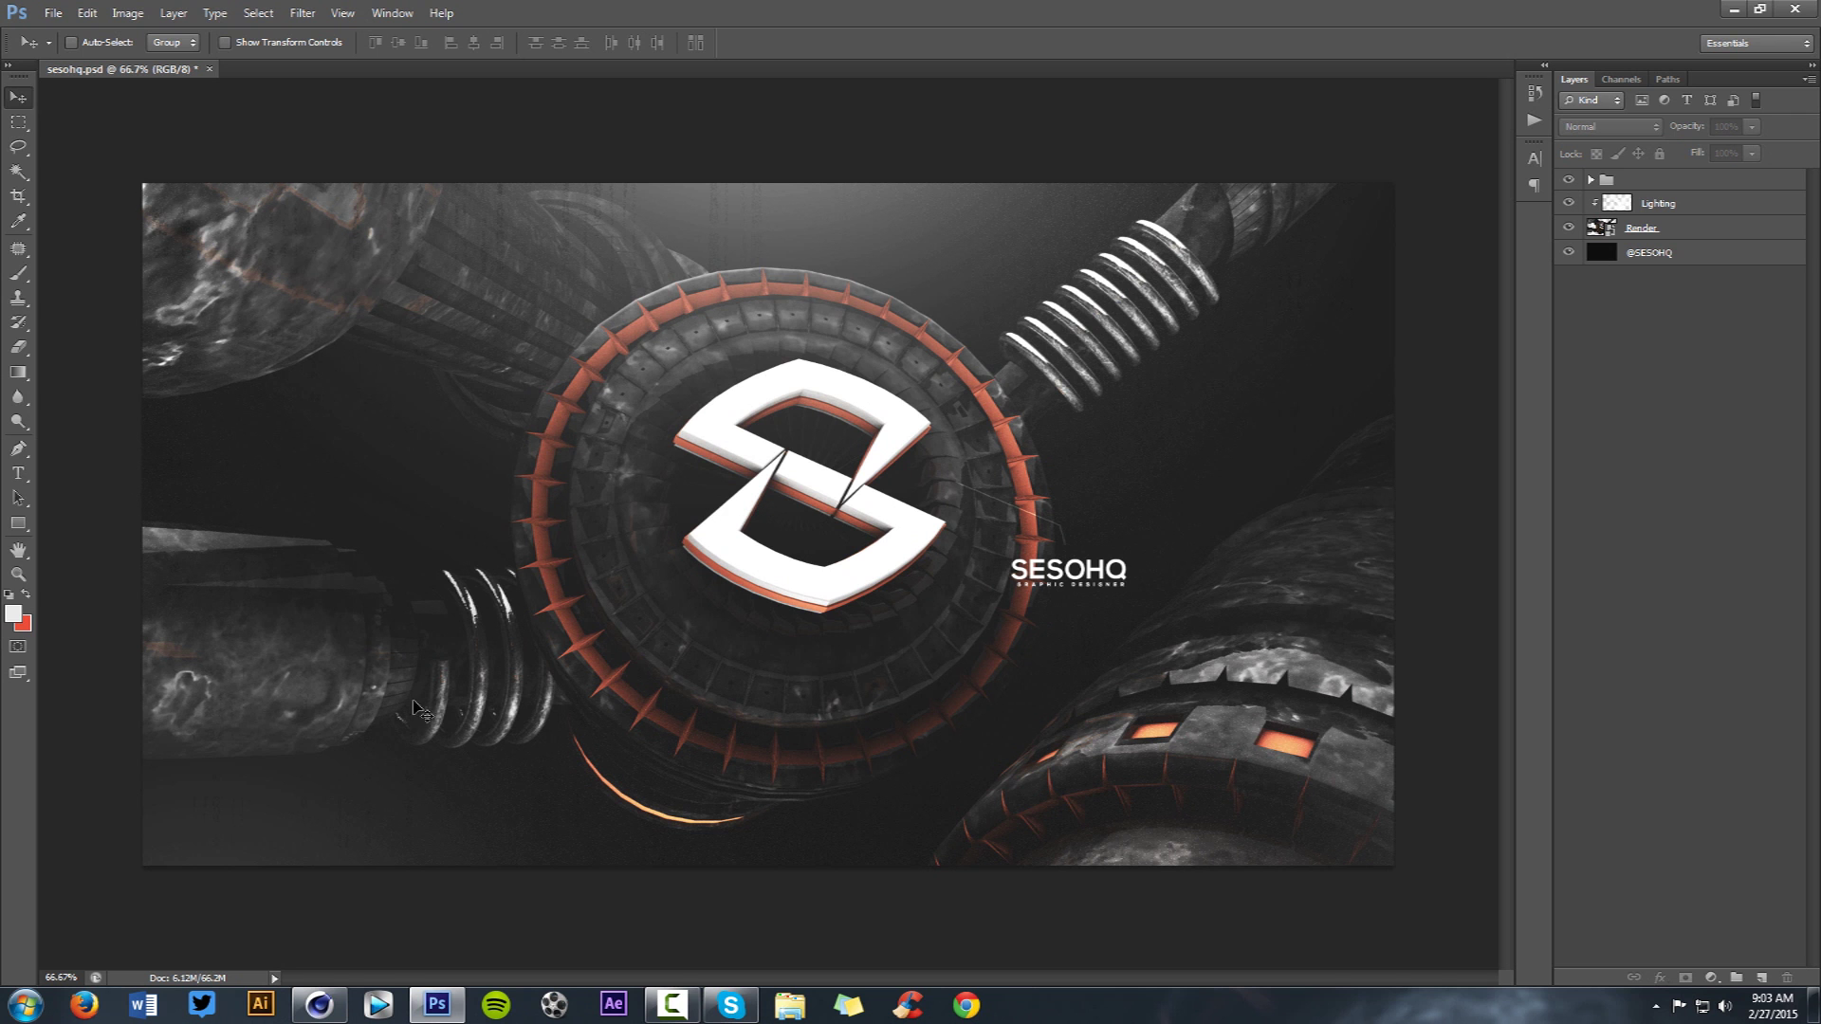
left_click(322, 1007)
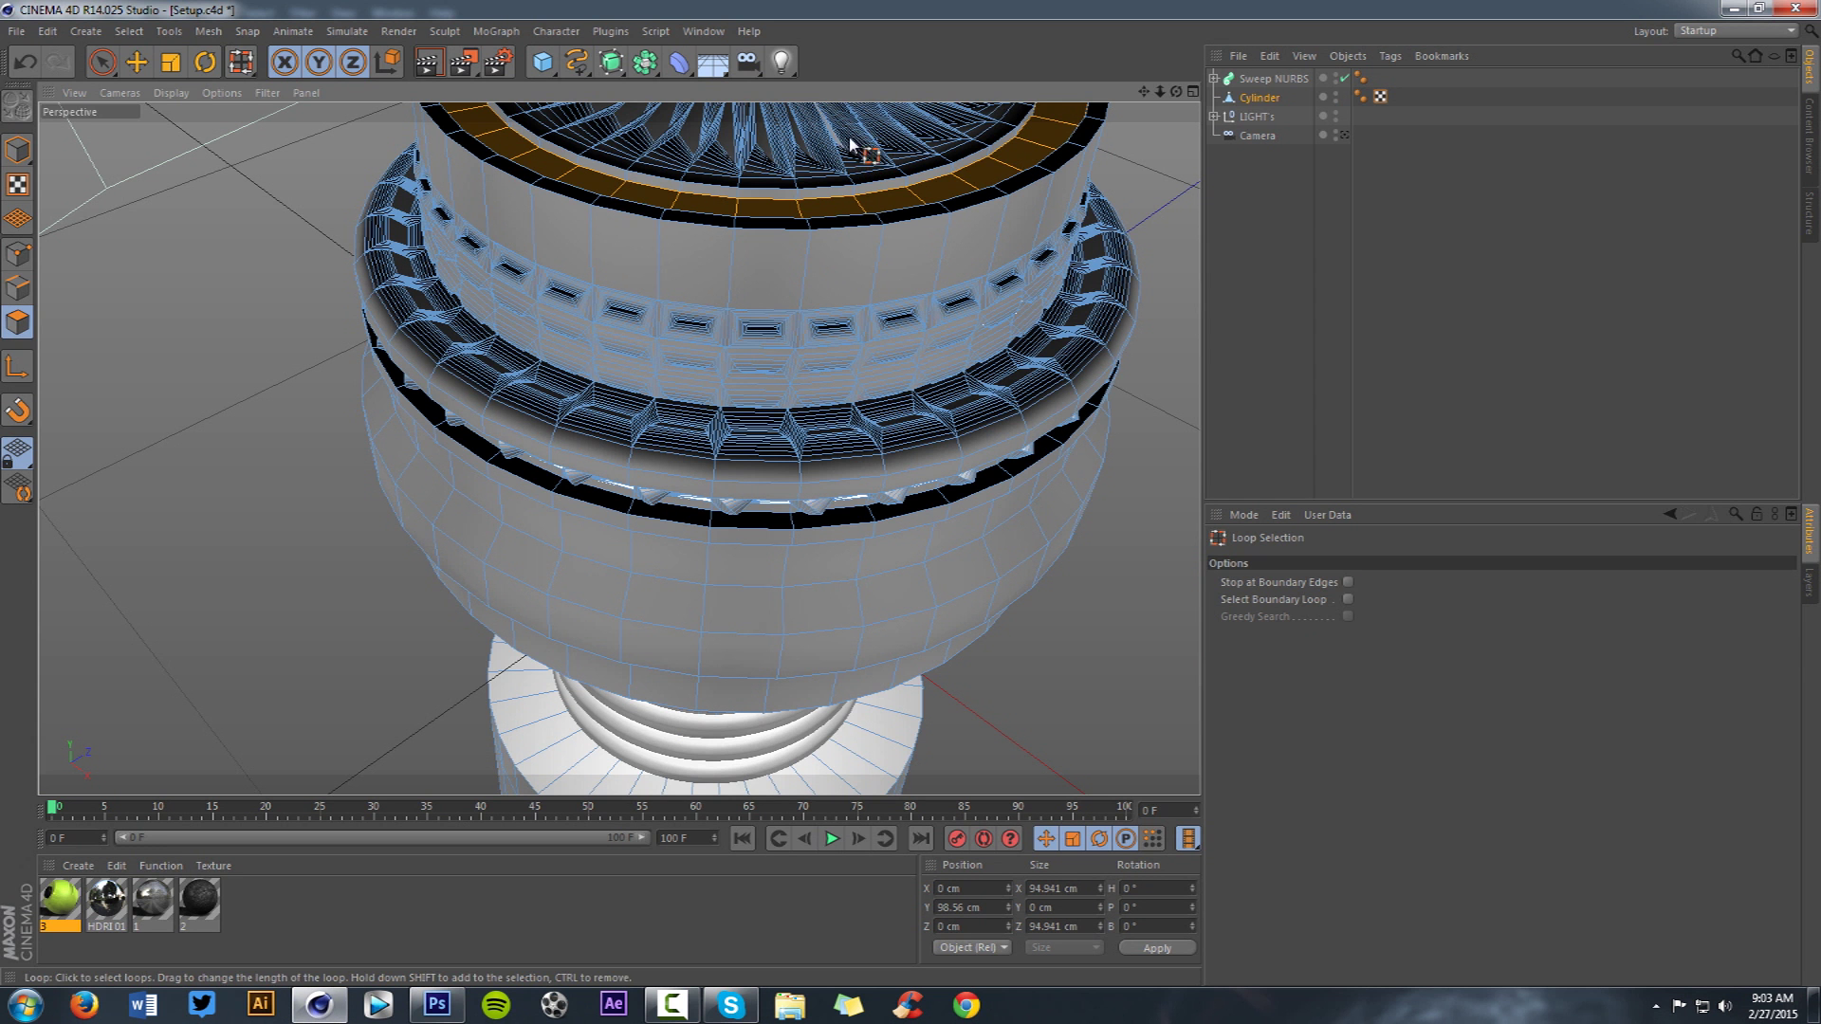
scroll(996, 358, "up", 5)
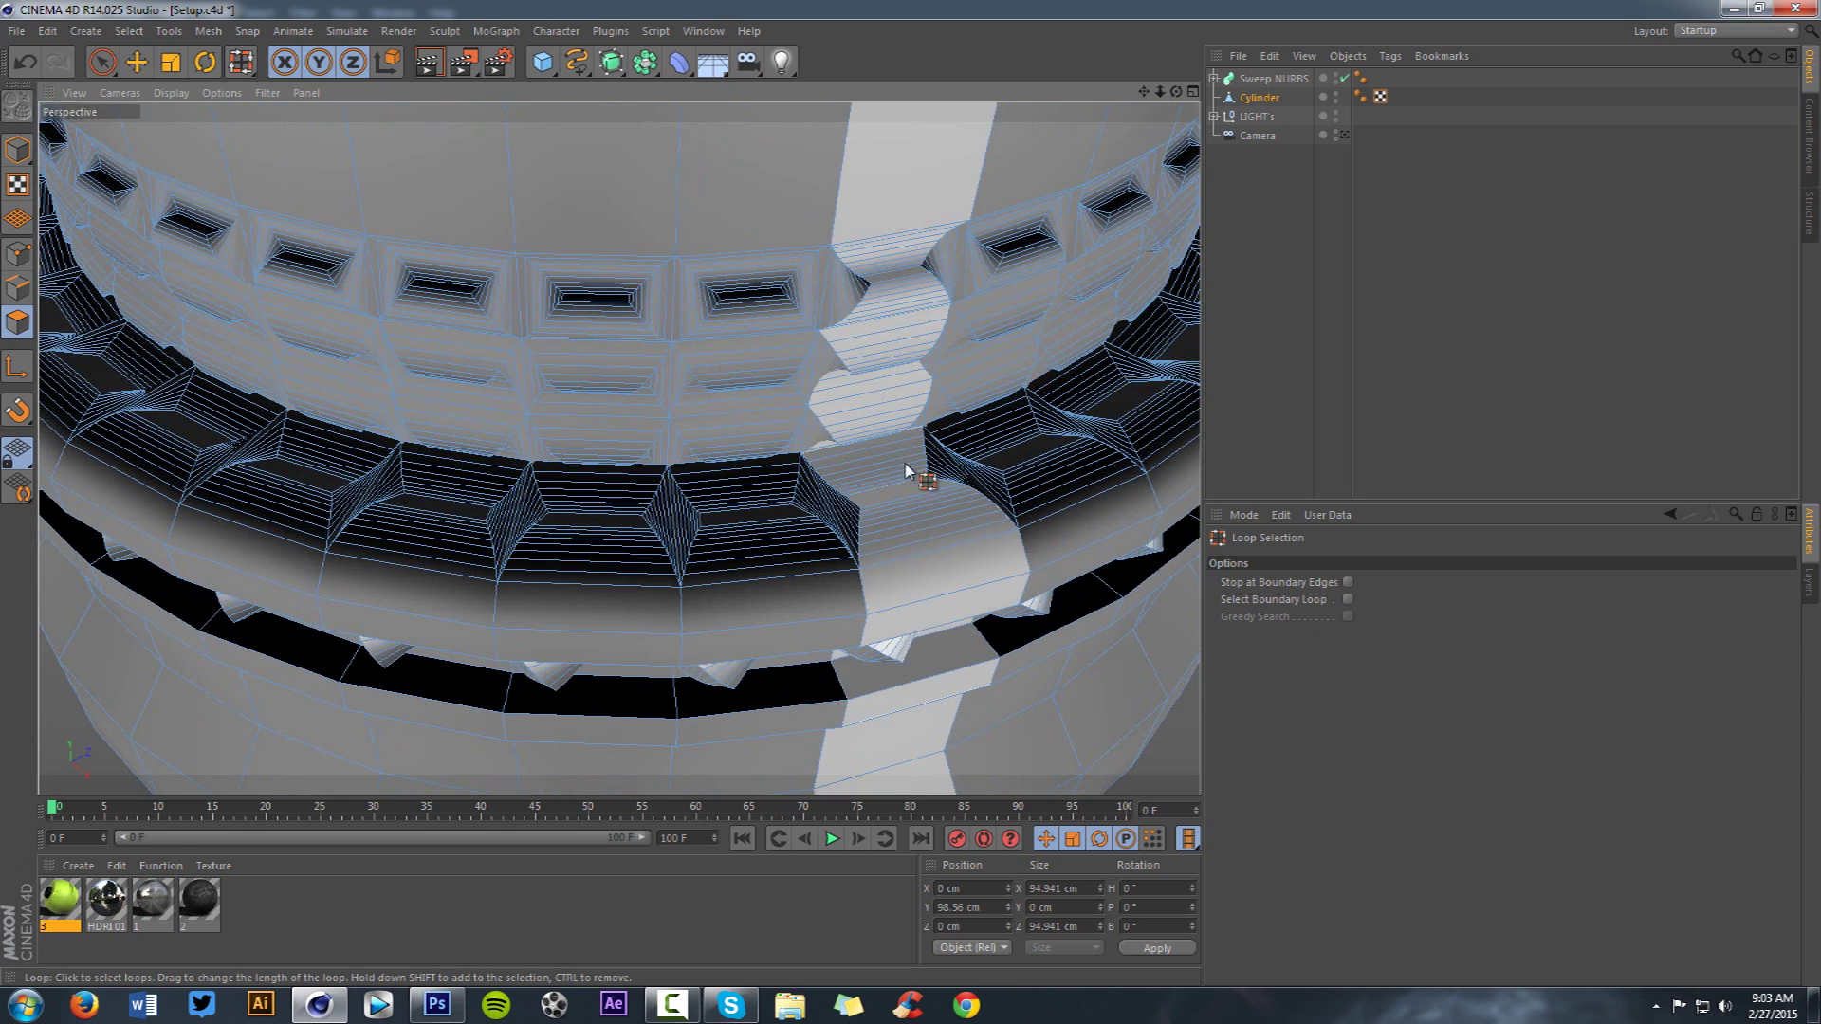
left_click(998, 496)
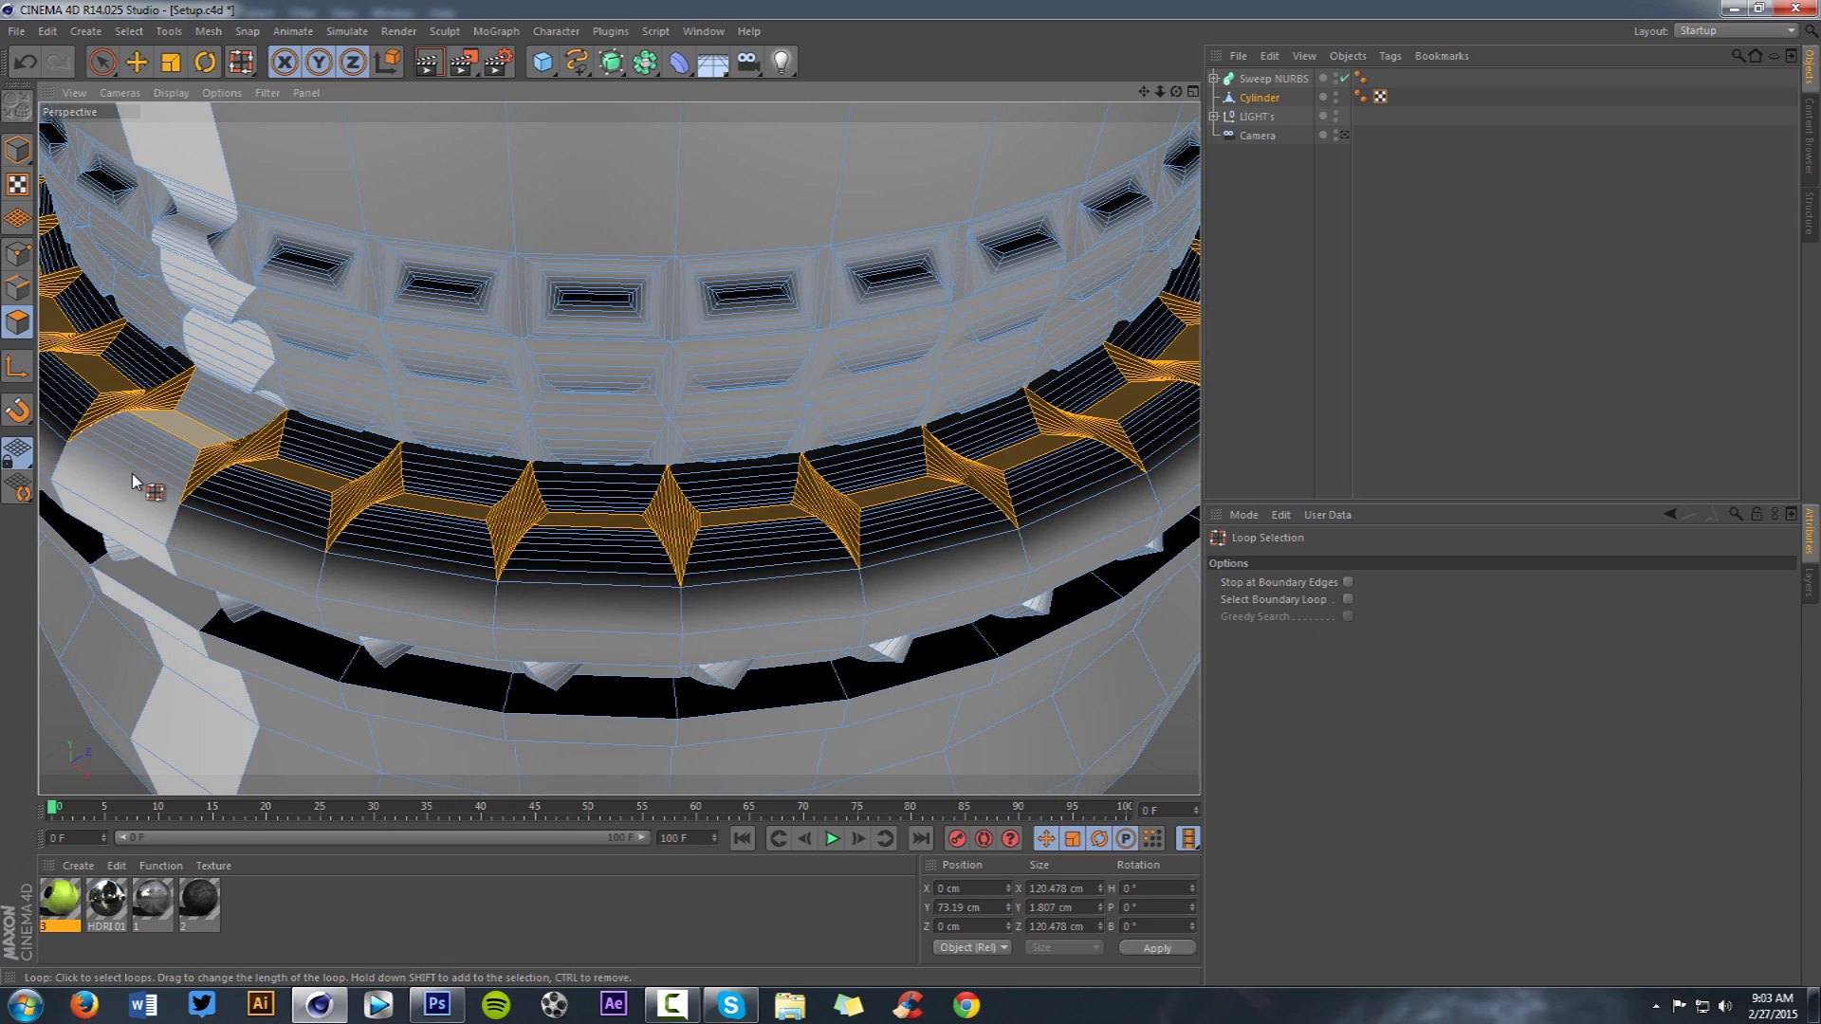
- Apply green material 3 to the selected flange recesses and set its texture projection to Cubic
scroll(133, 475, "up", 6)
scroll(332, 473, "down", 4)
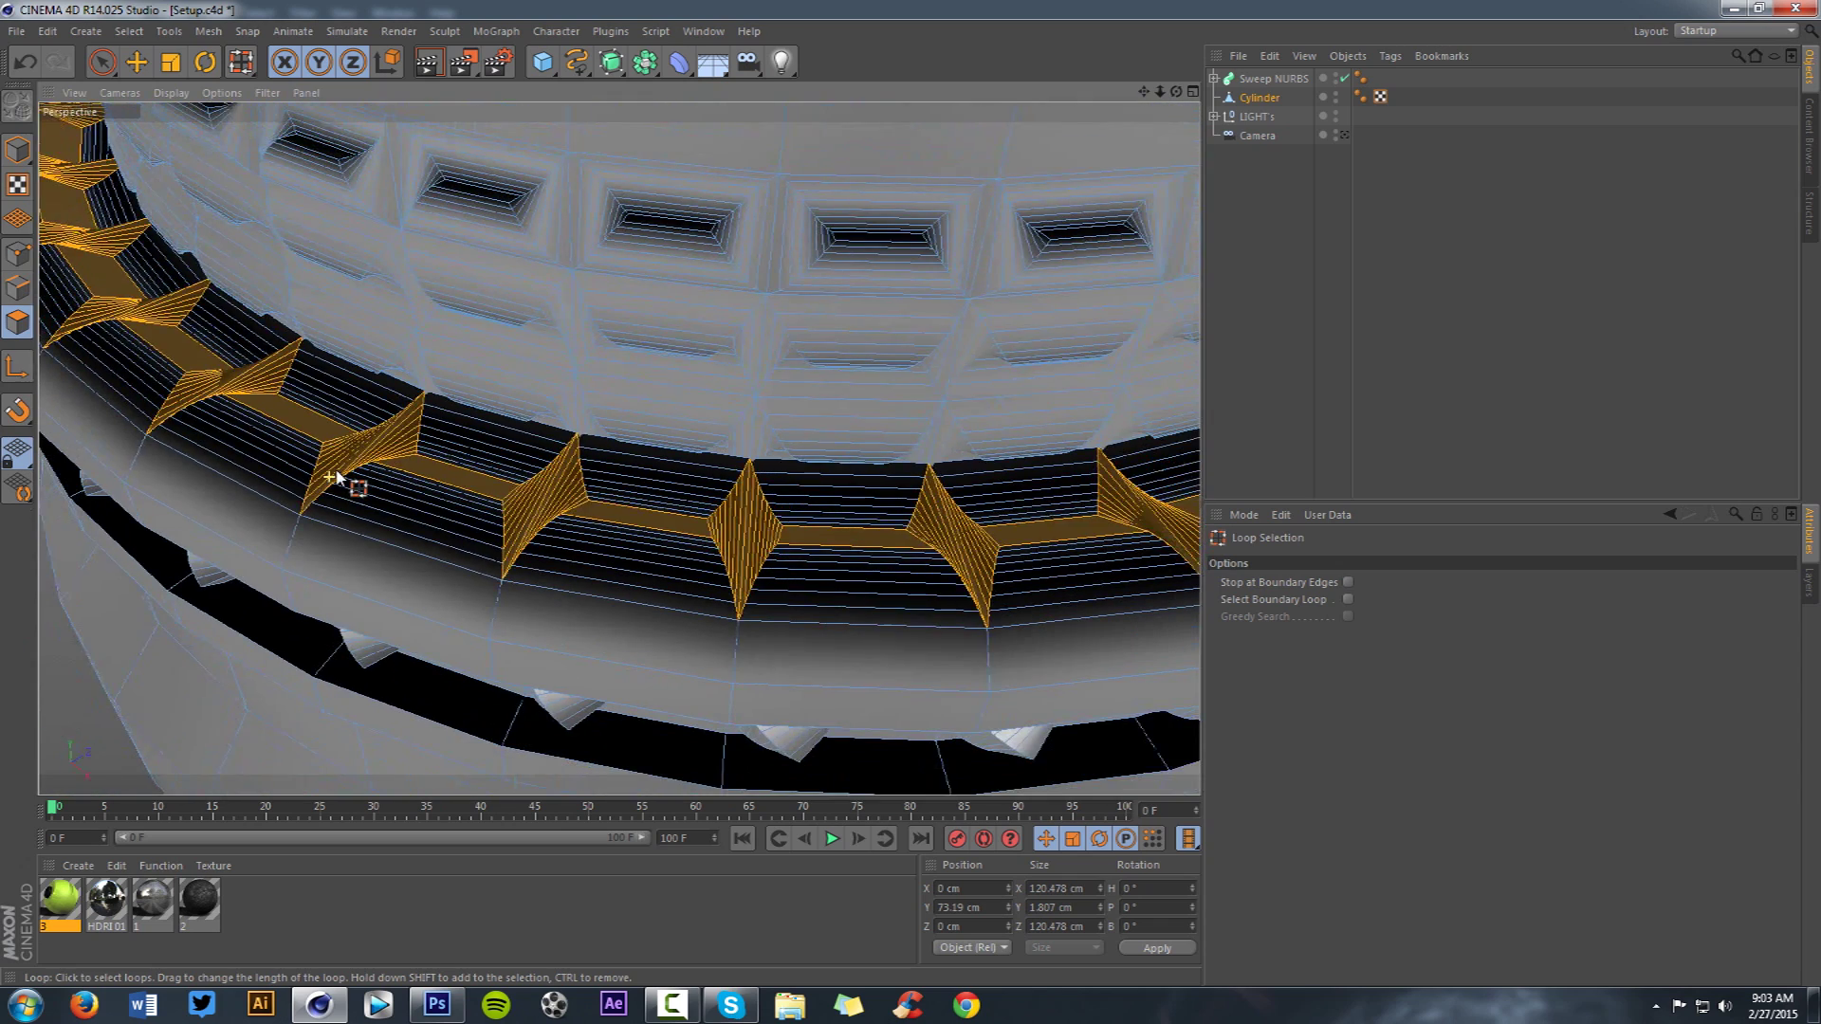
scroll(334, 476, "down", 2)
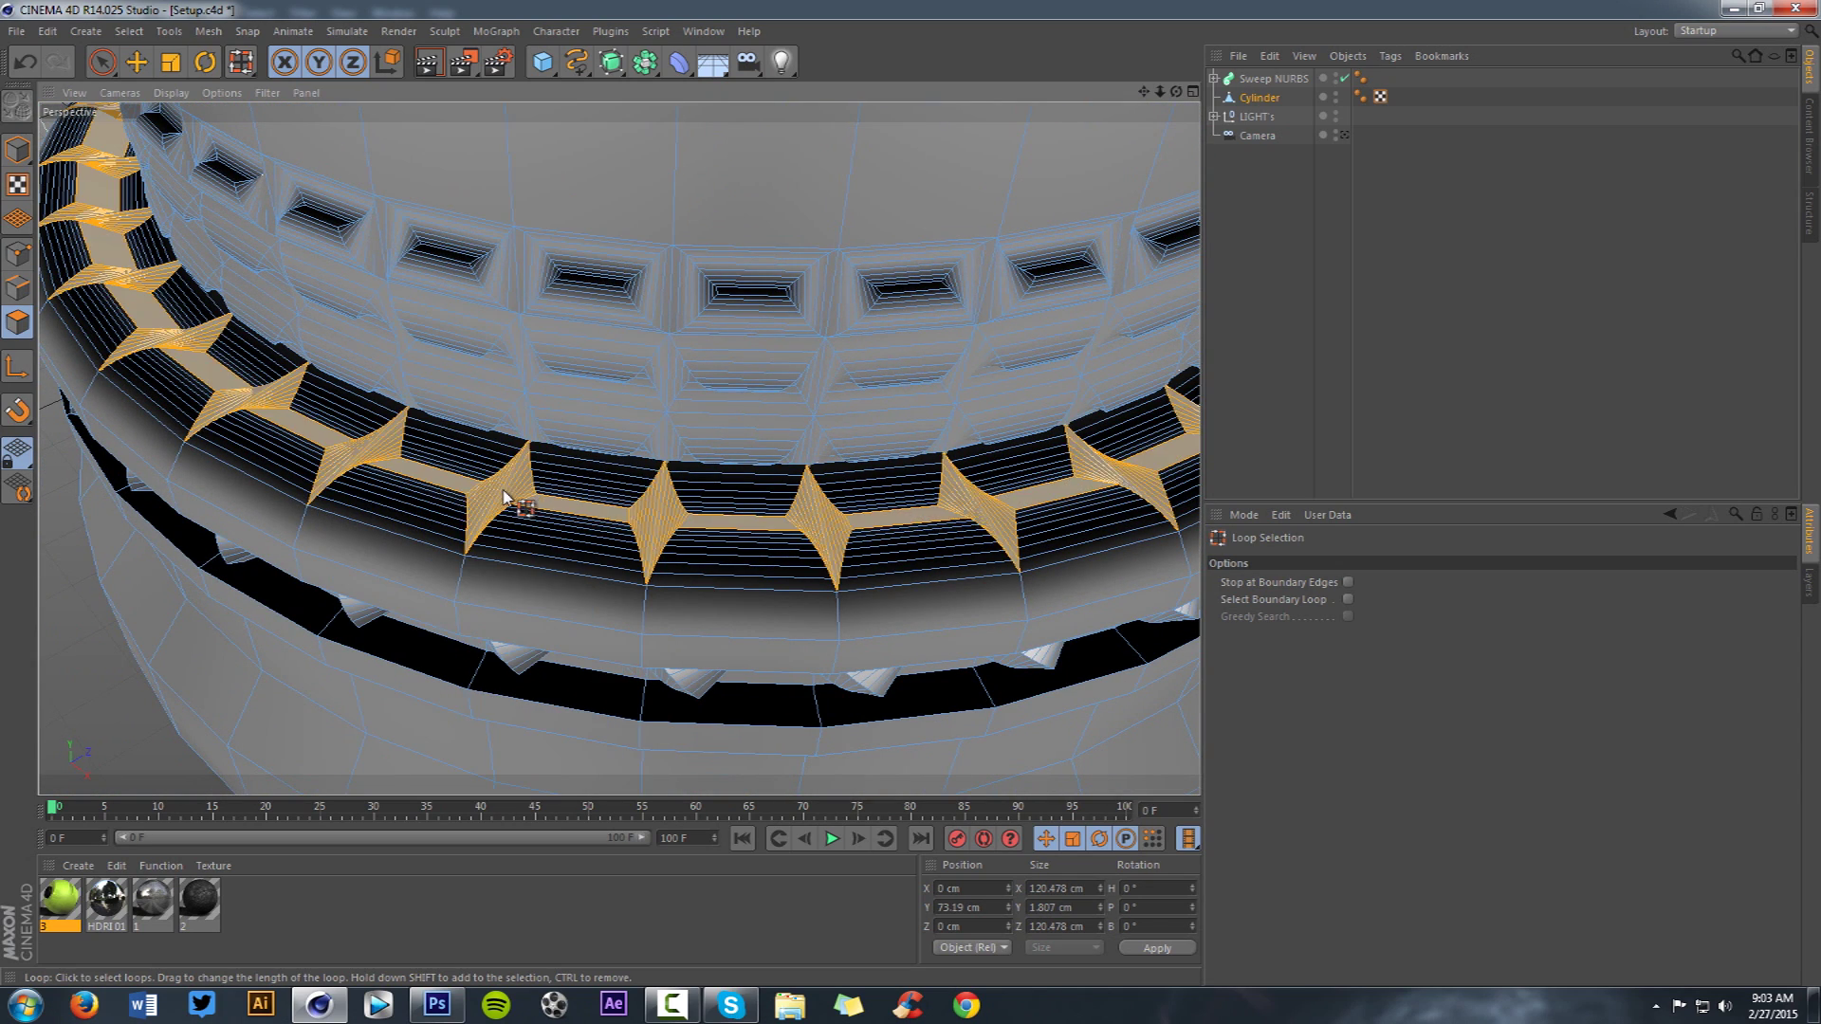
scroll(528, 489, "down", 4)
scroll(569, 471, "down", 2)
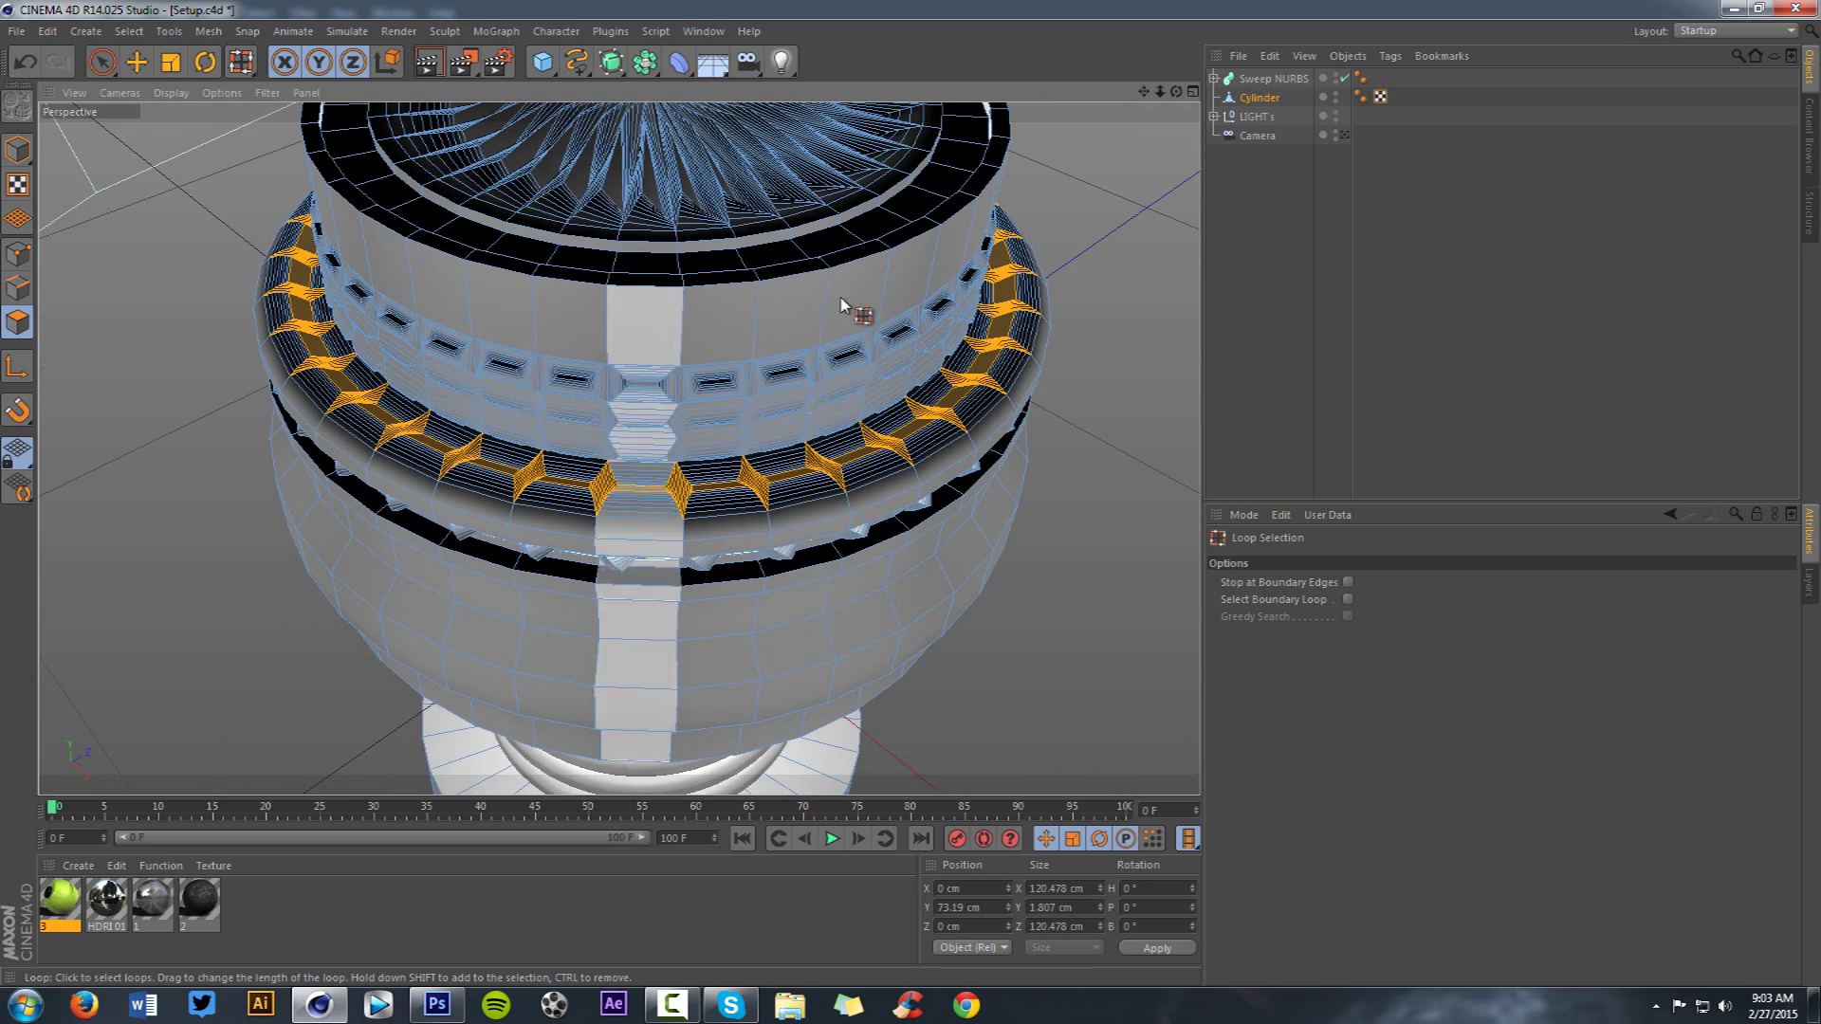
left_click_drag(1143, 92, 1138, 202)
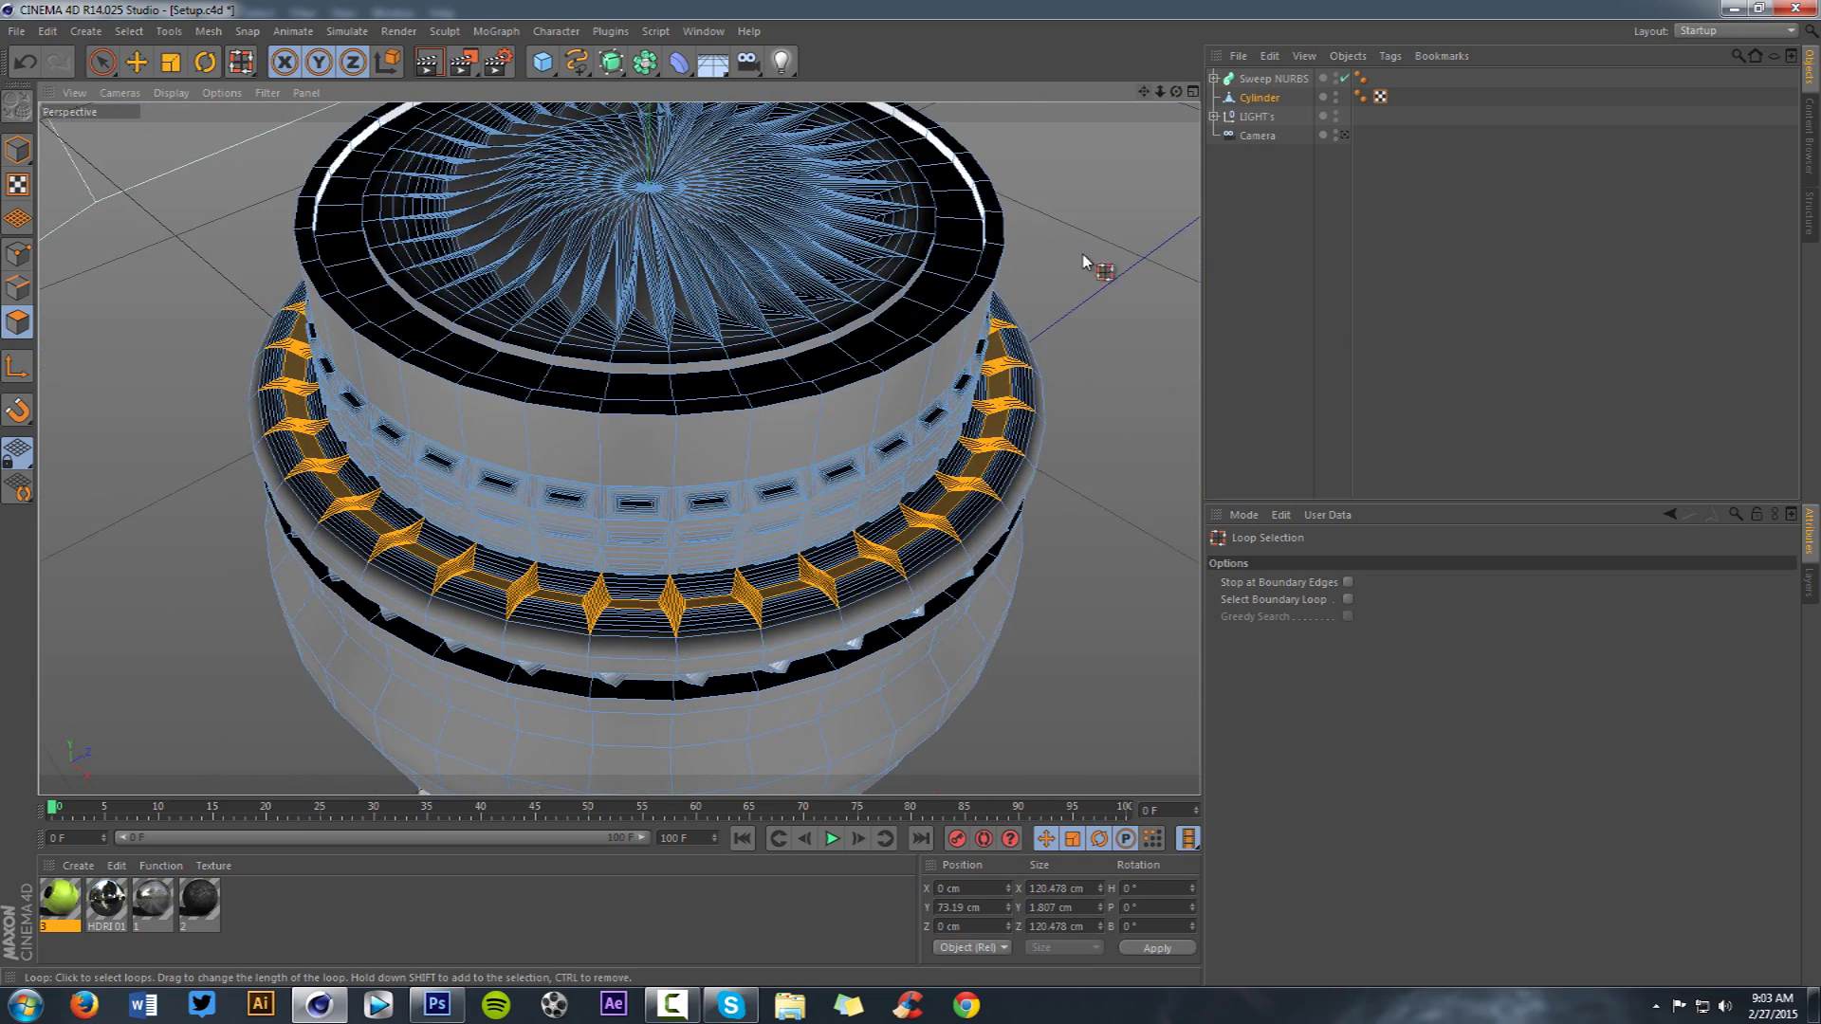
scroll(865, 677, "up", 2)
scroll(858, 579, "down", 1)
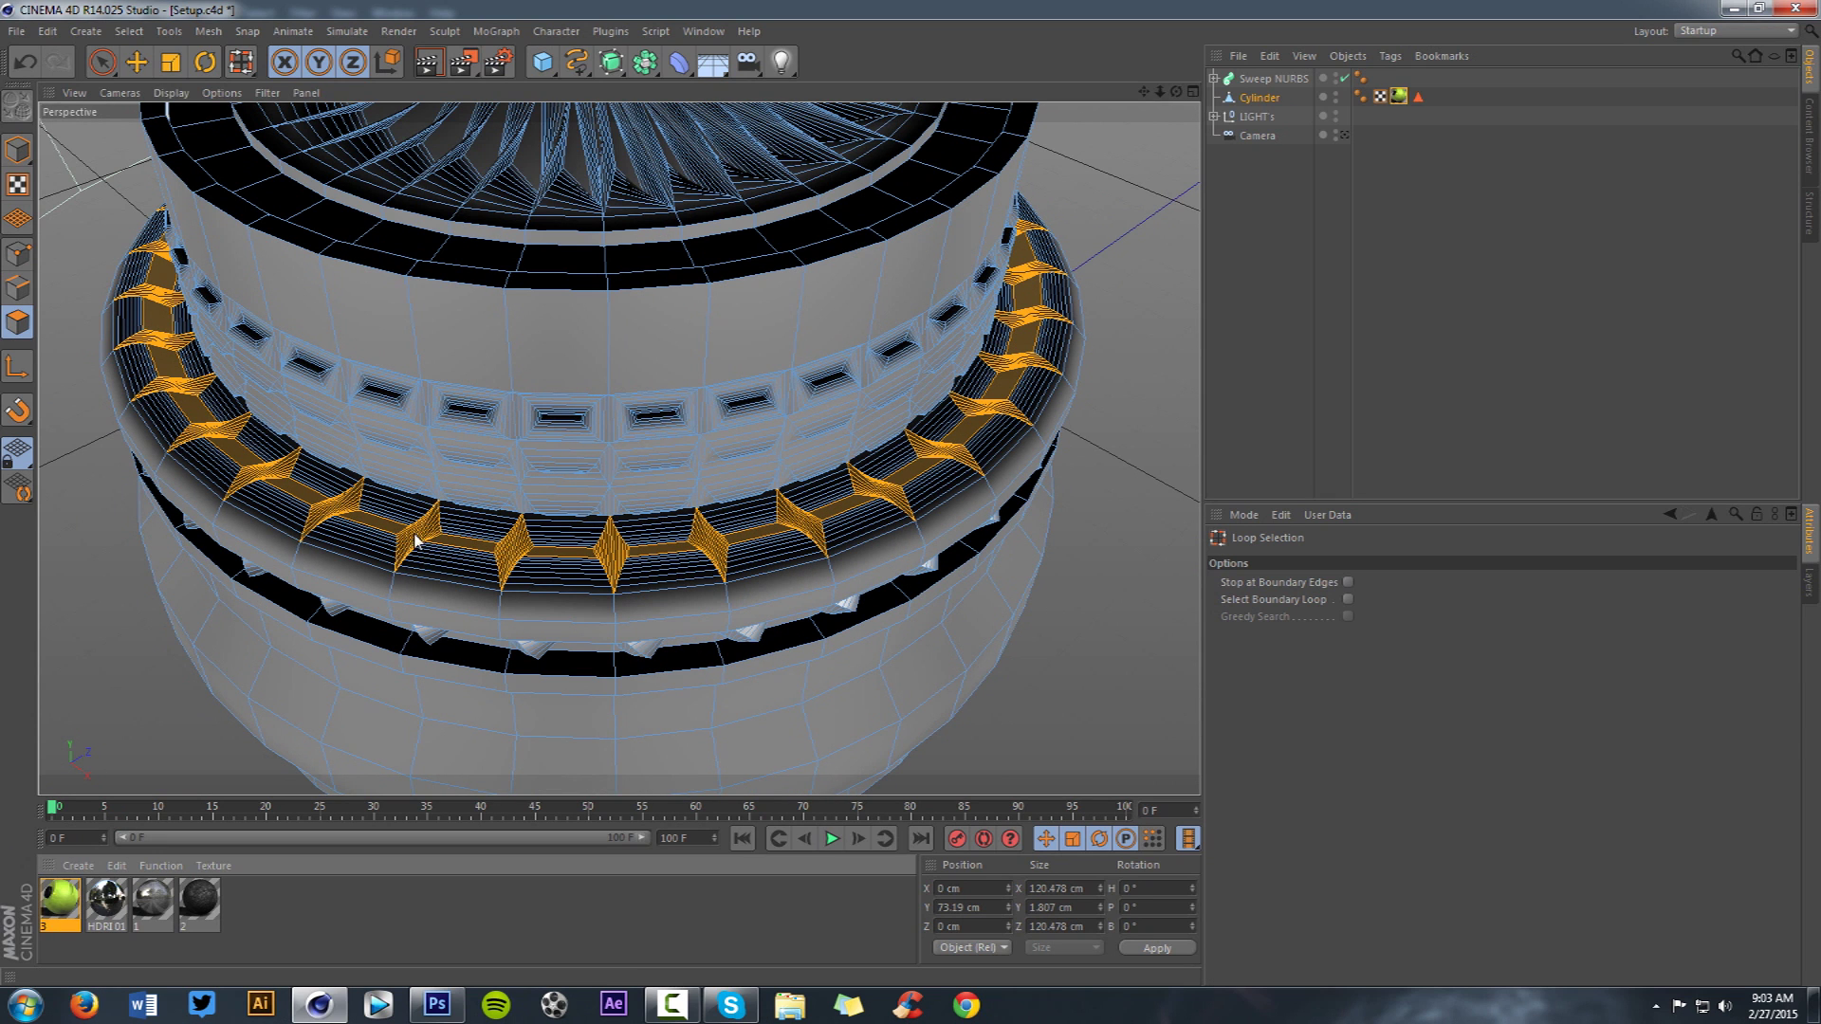
left_click(1398, 96)
left_click(1356, 636)
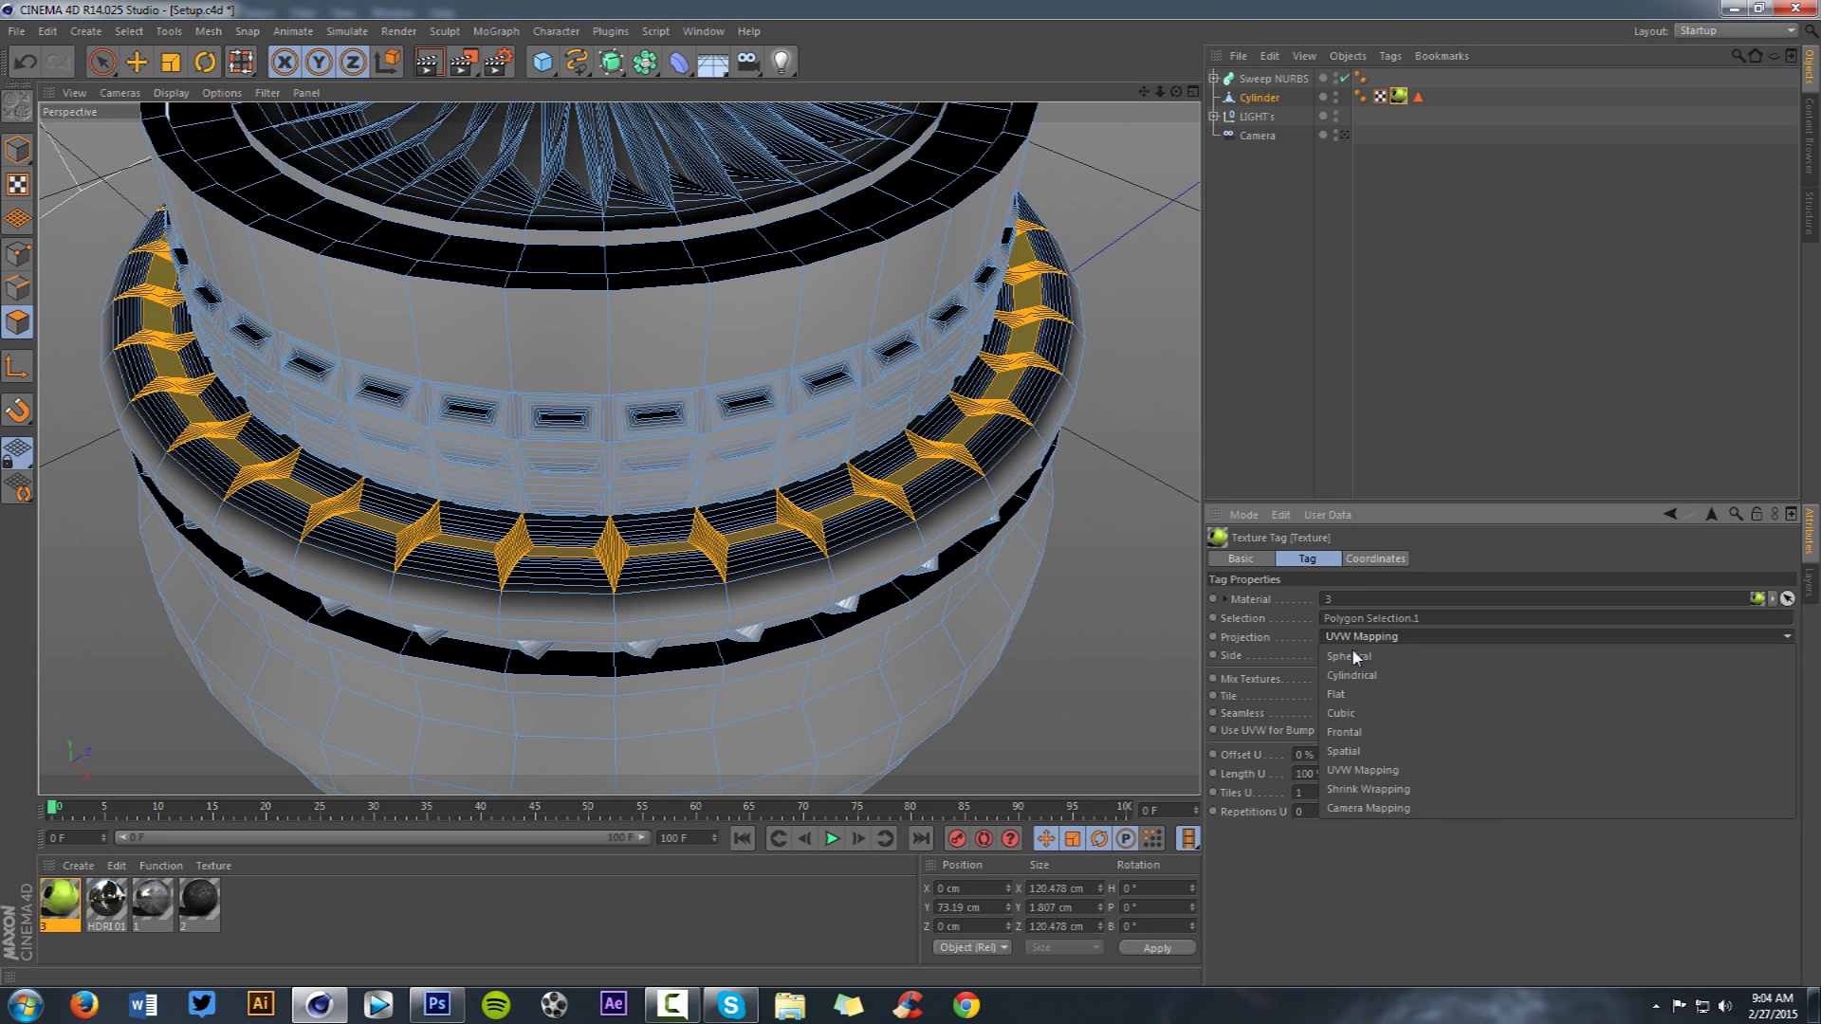
left_click(1345, 713)
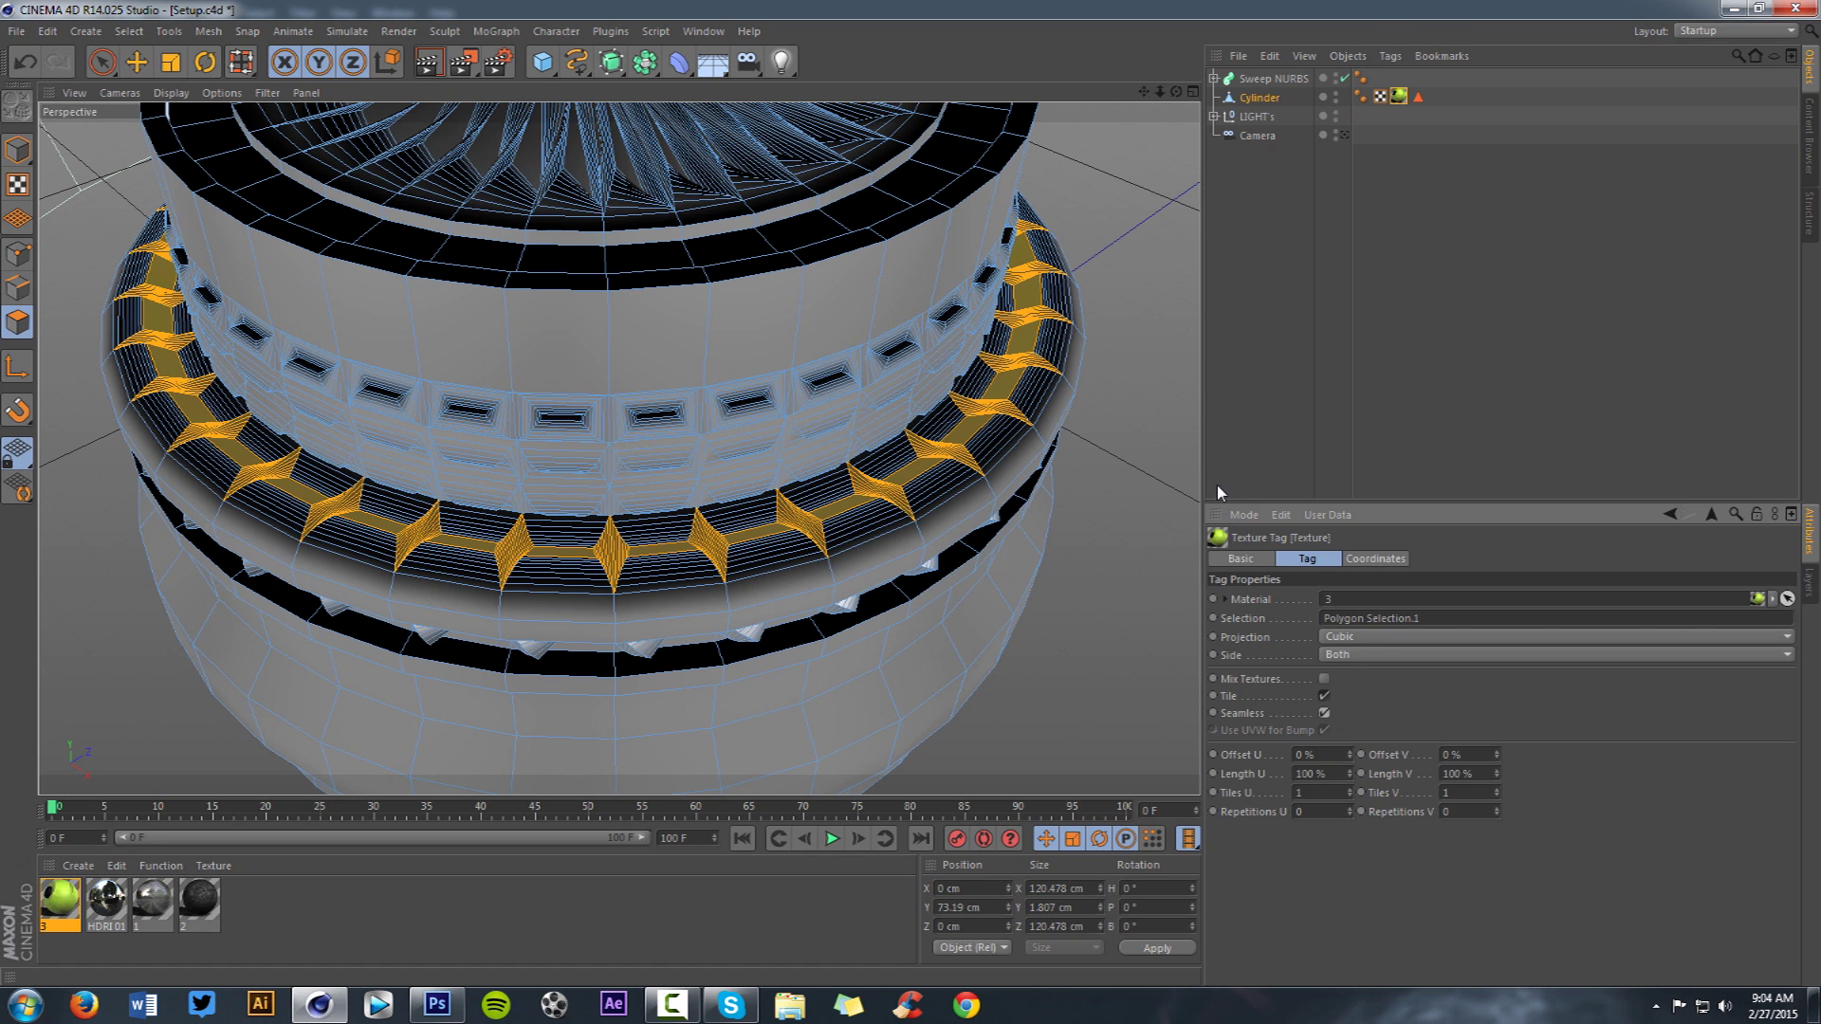
left_click(1216, 471)
- Loop-select the upper row of small slots on the neck and apply green material 3 with Cubic projection
left_click(1291, 101)
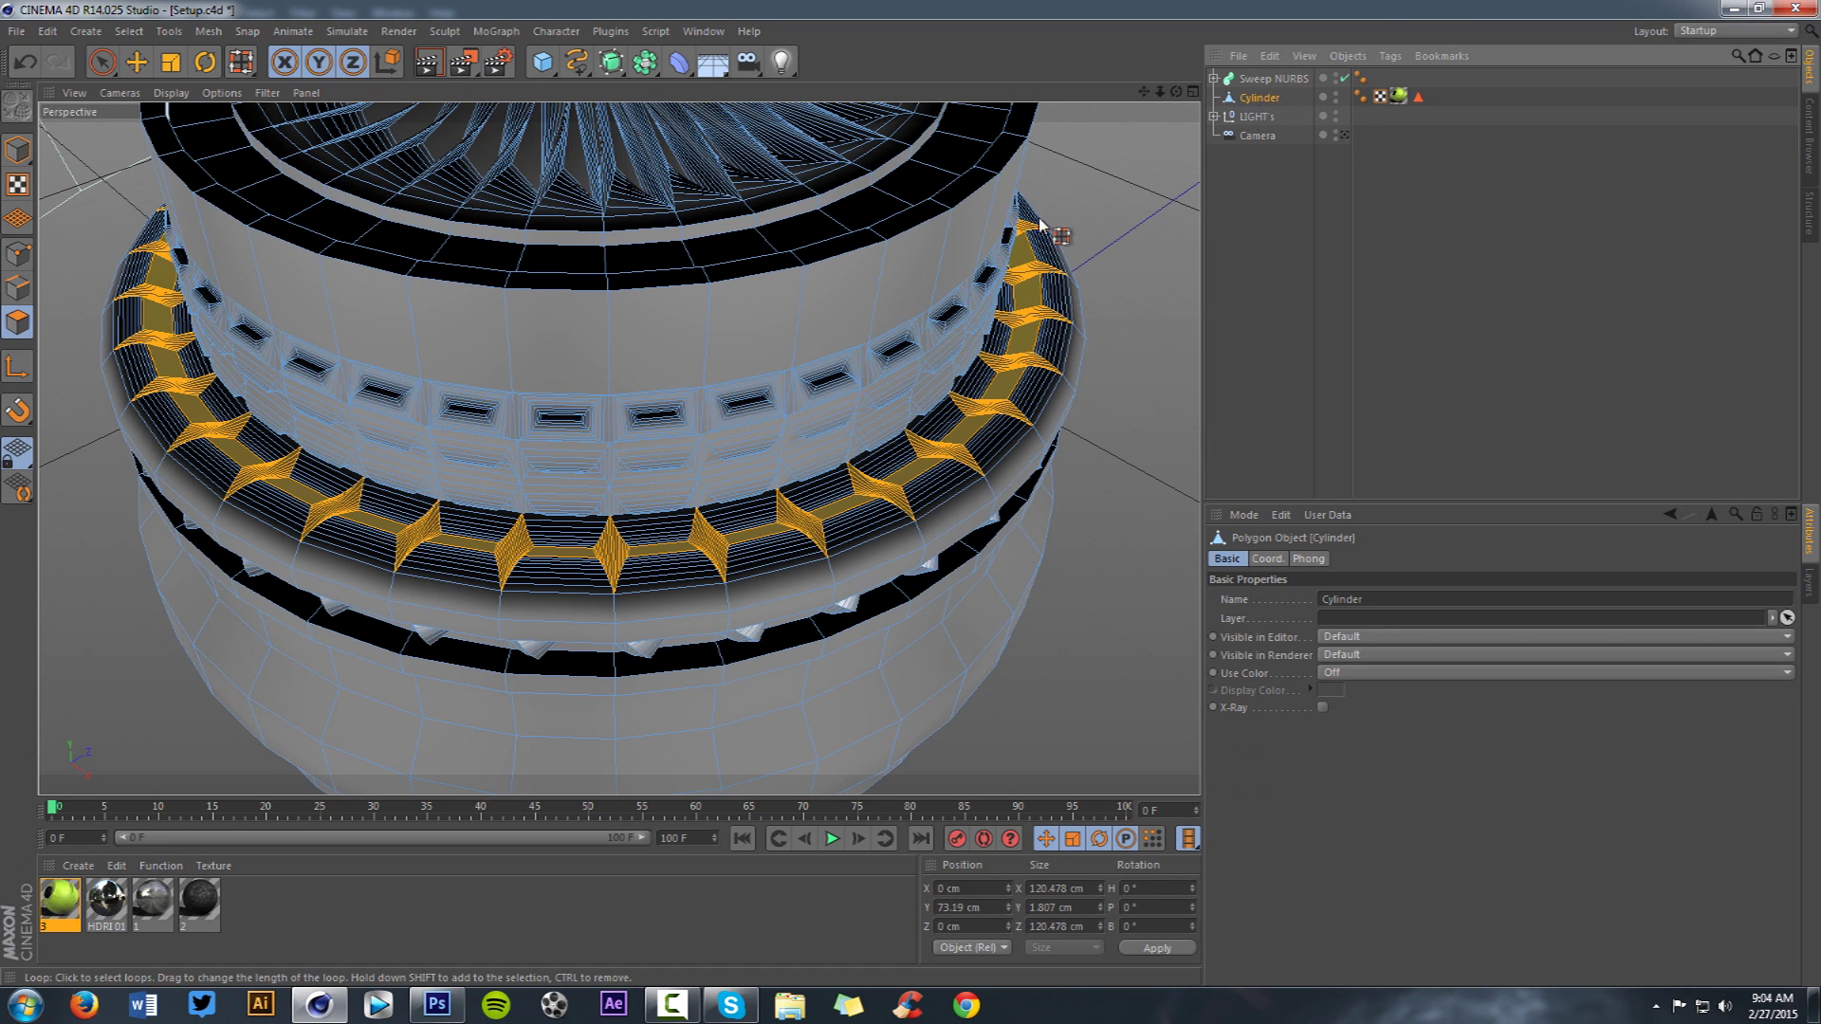
left_click(882, 365)
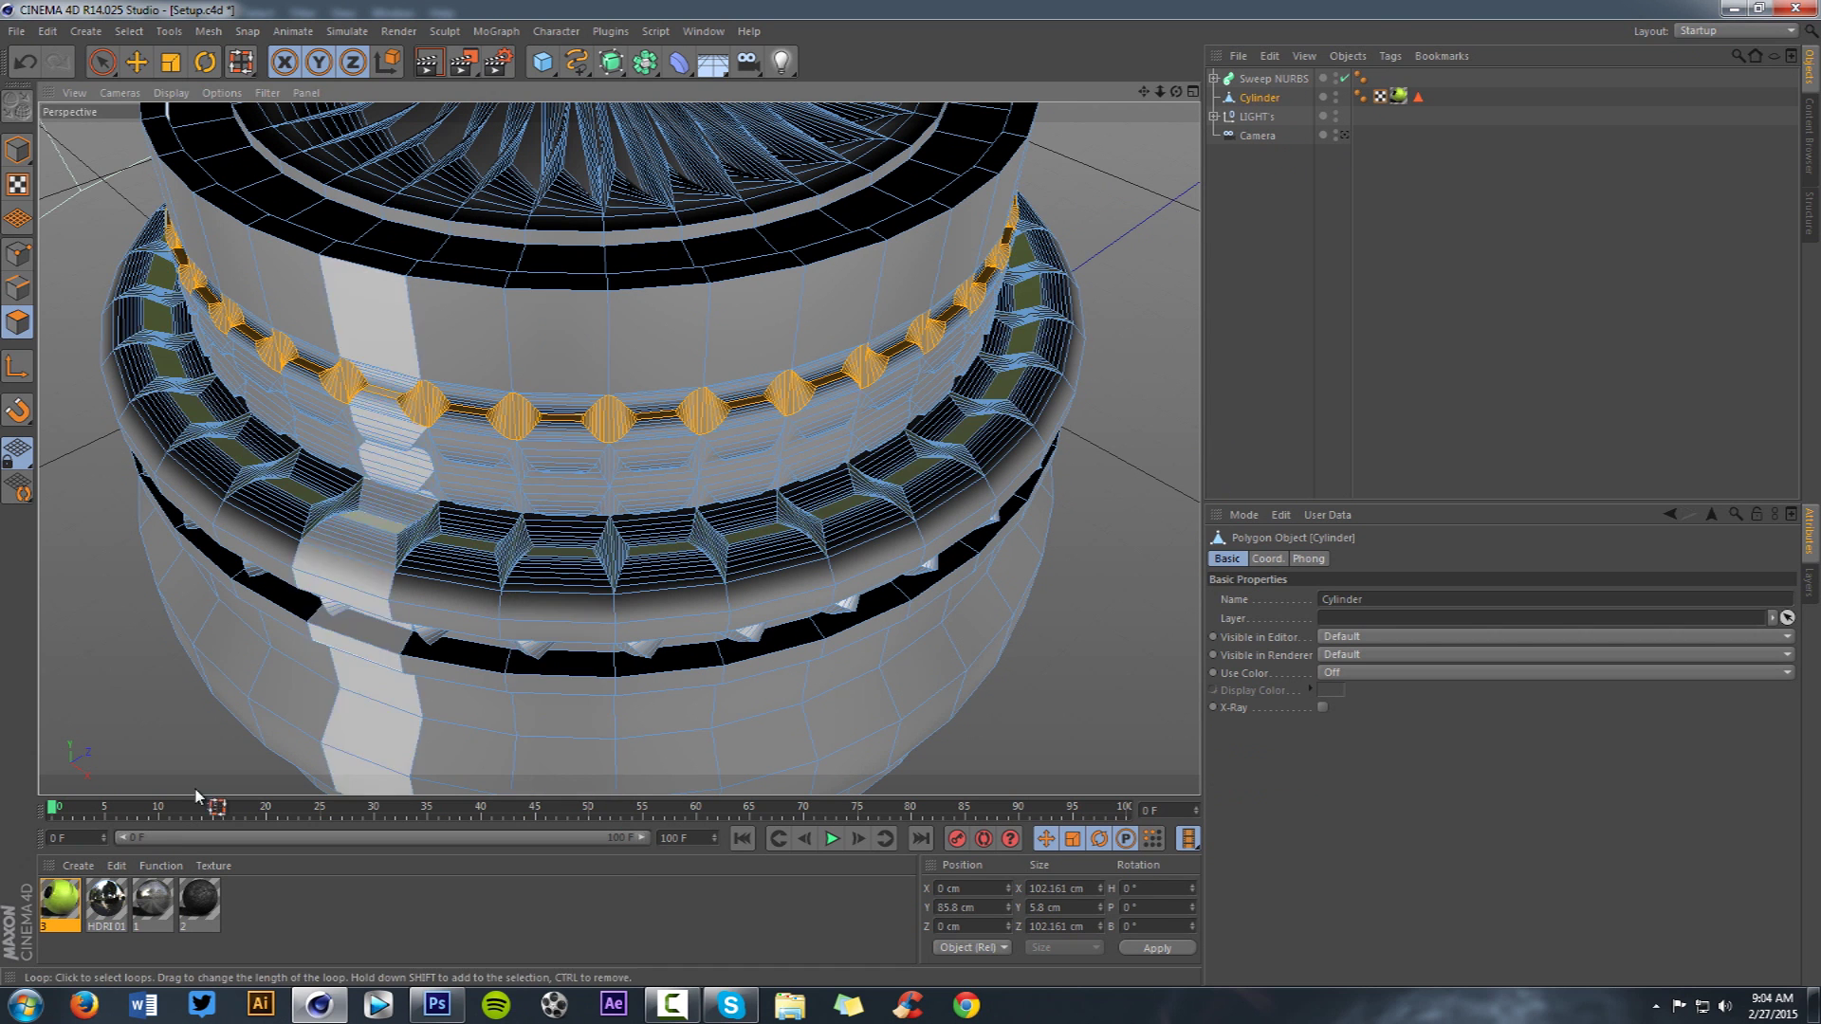
left_click_drag(60, 914, 1300, 134)
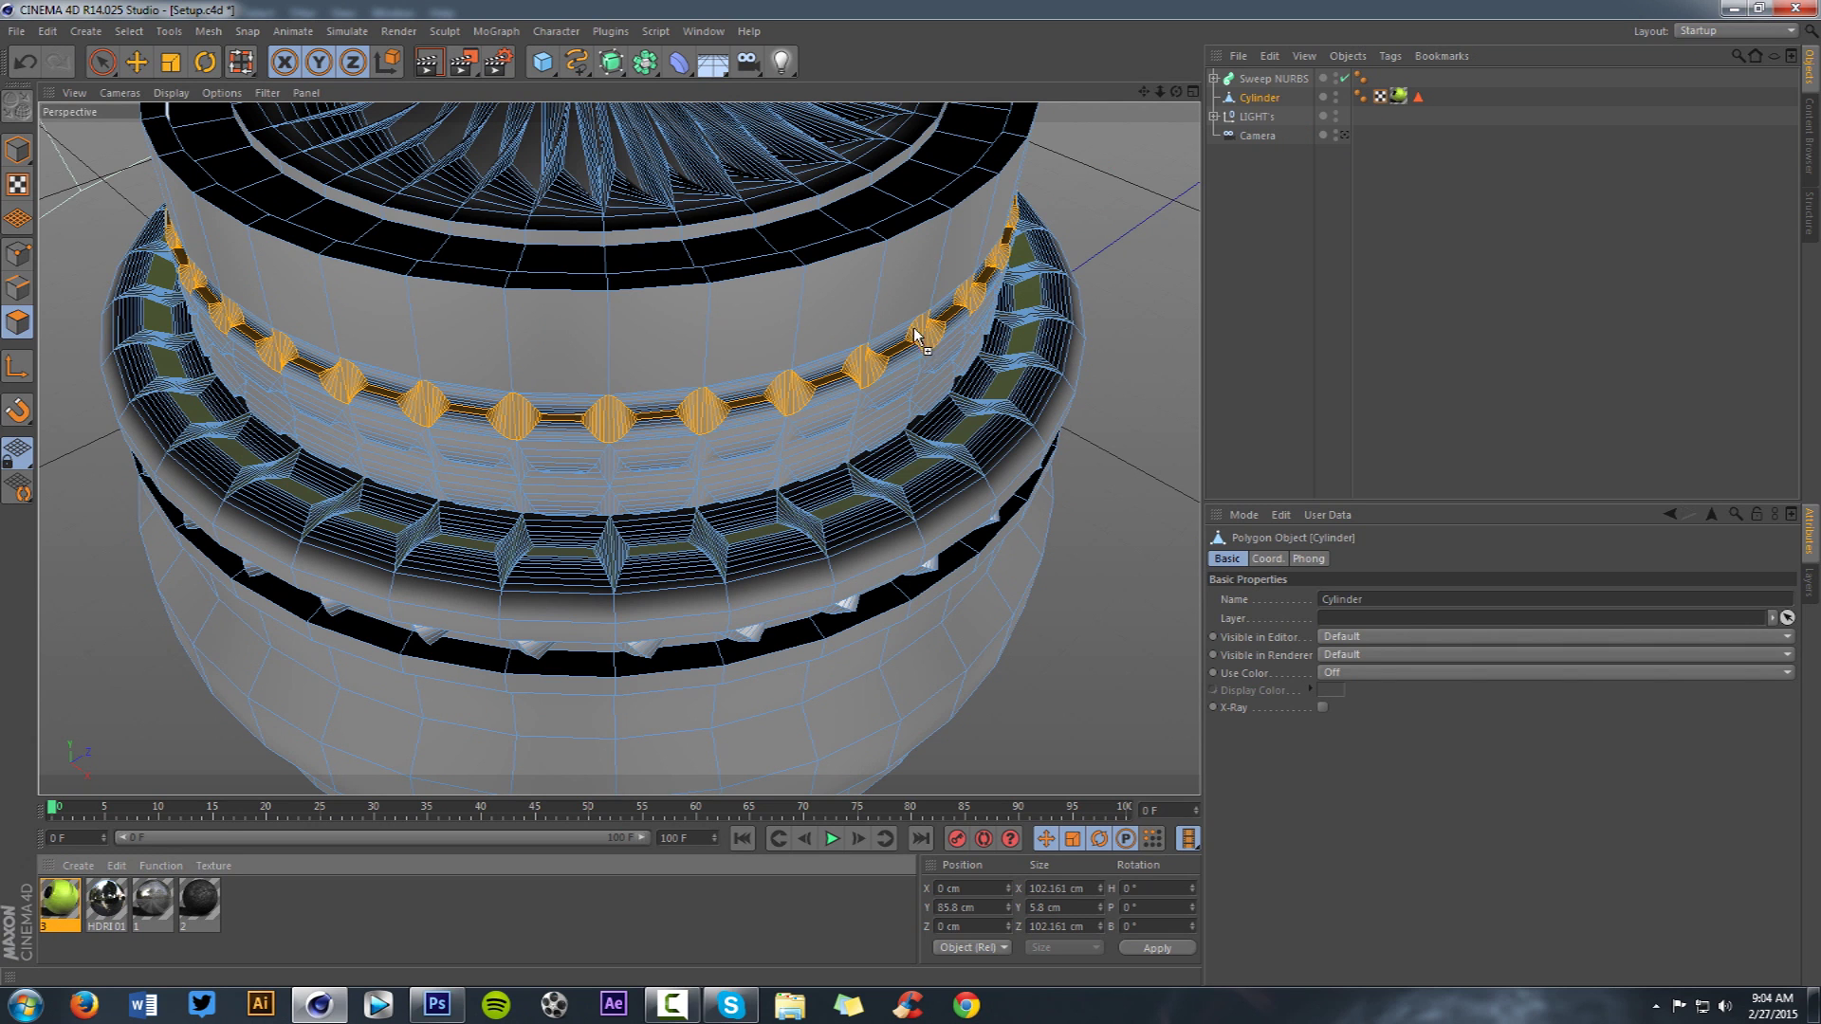
left_click_drag(918, 334, 920, 336)
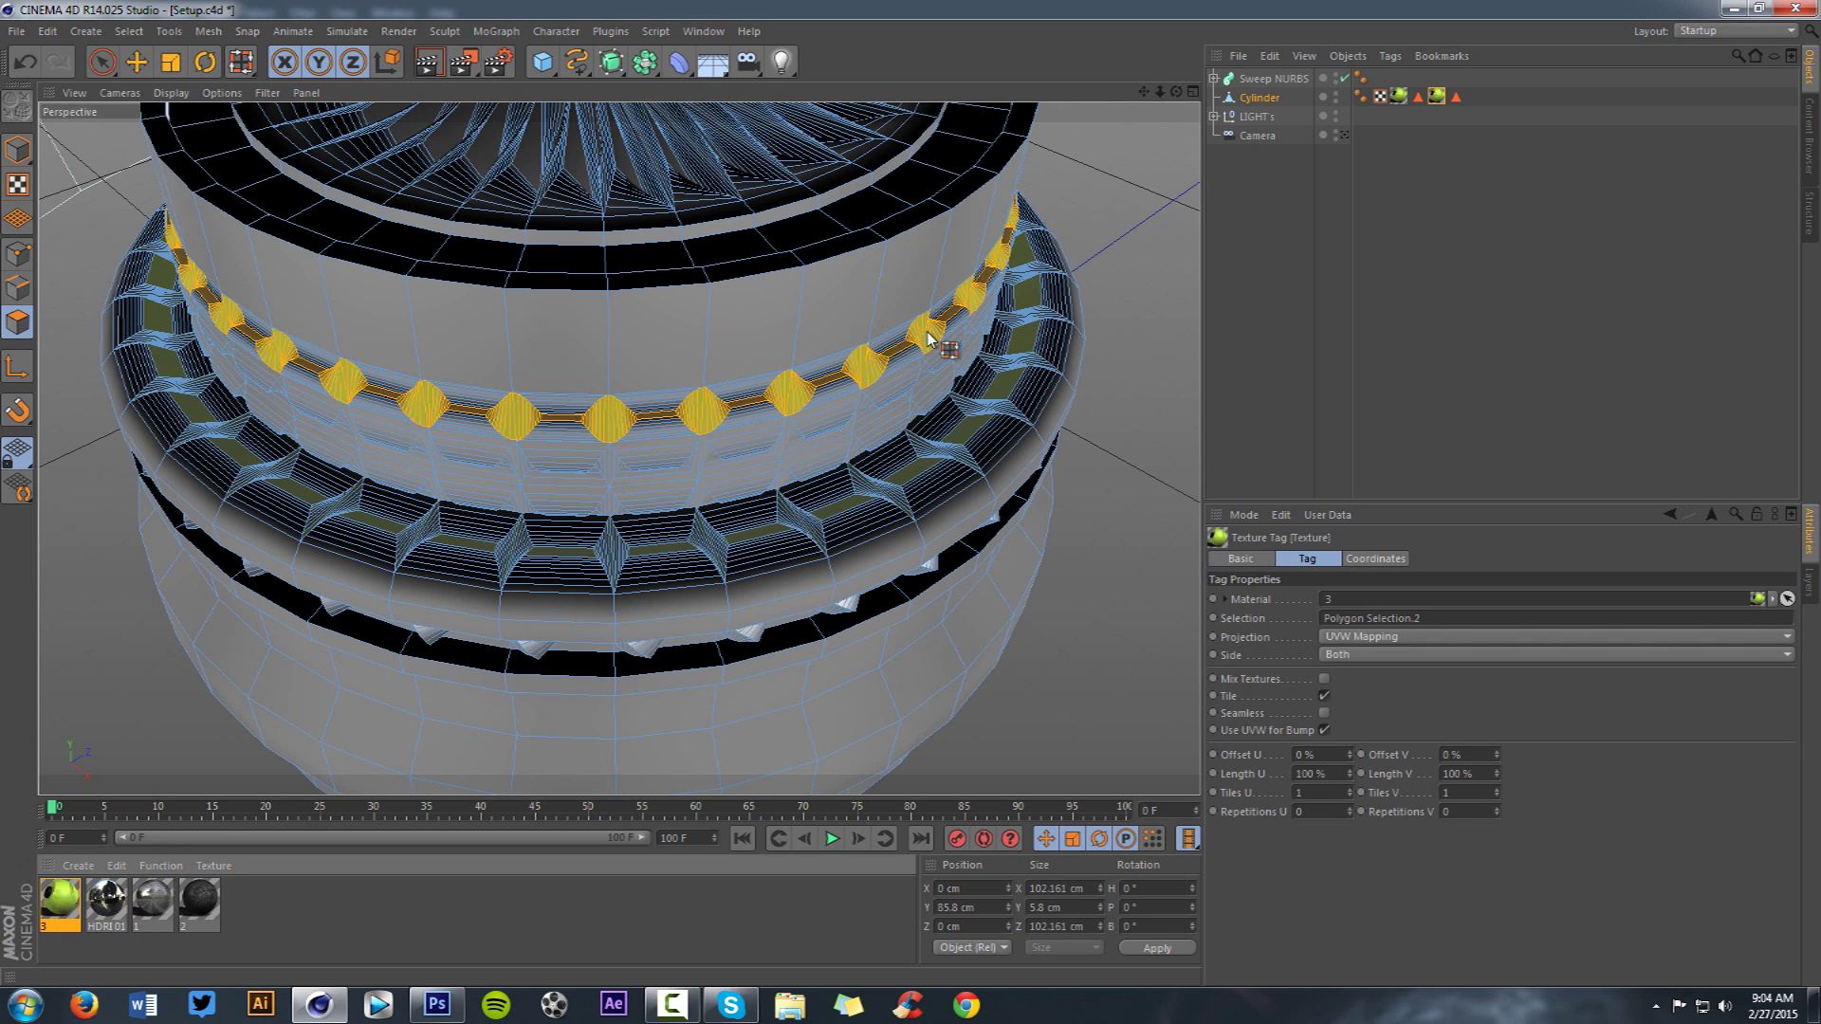
left_click(1346, 637)
left_click(1356, 723)
left_click(1253, 379)
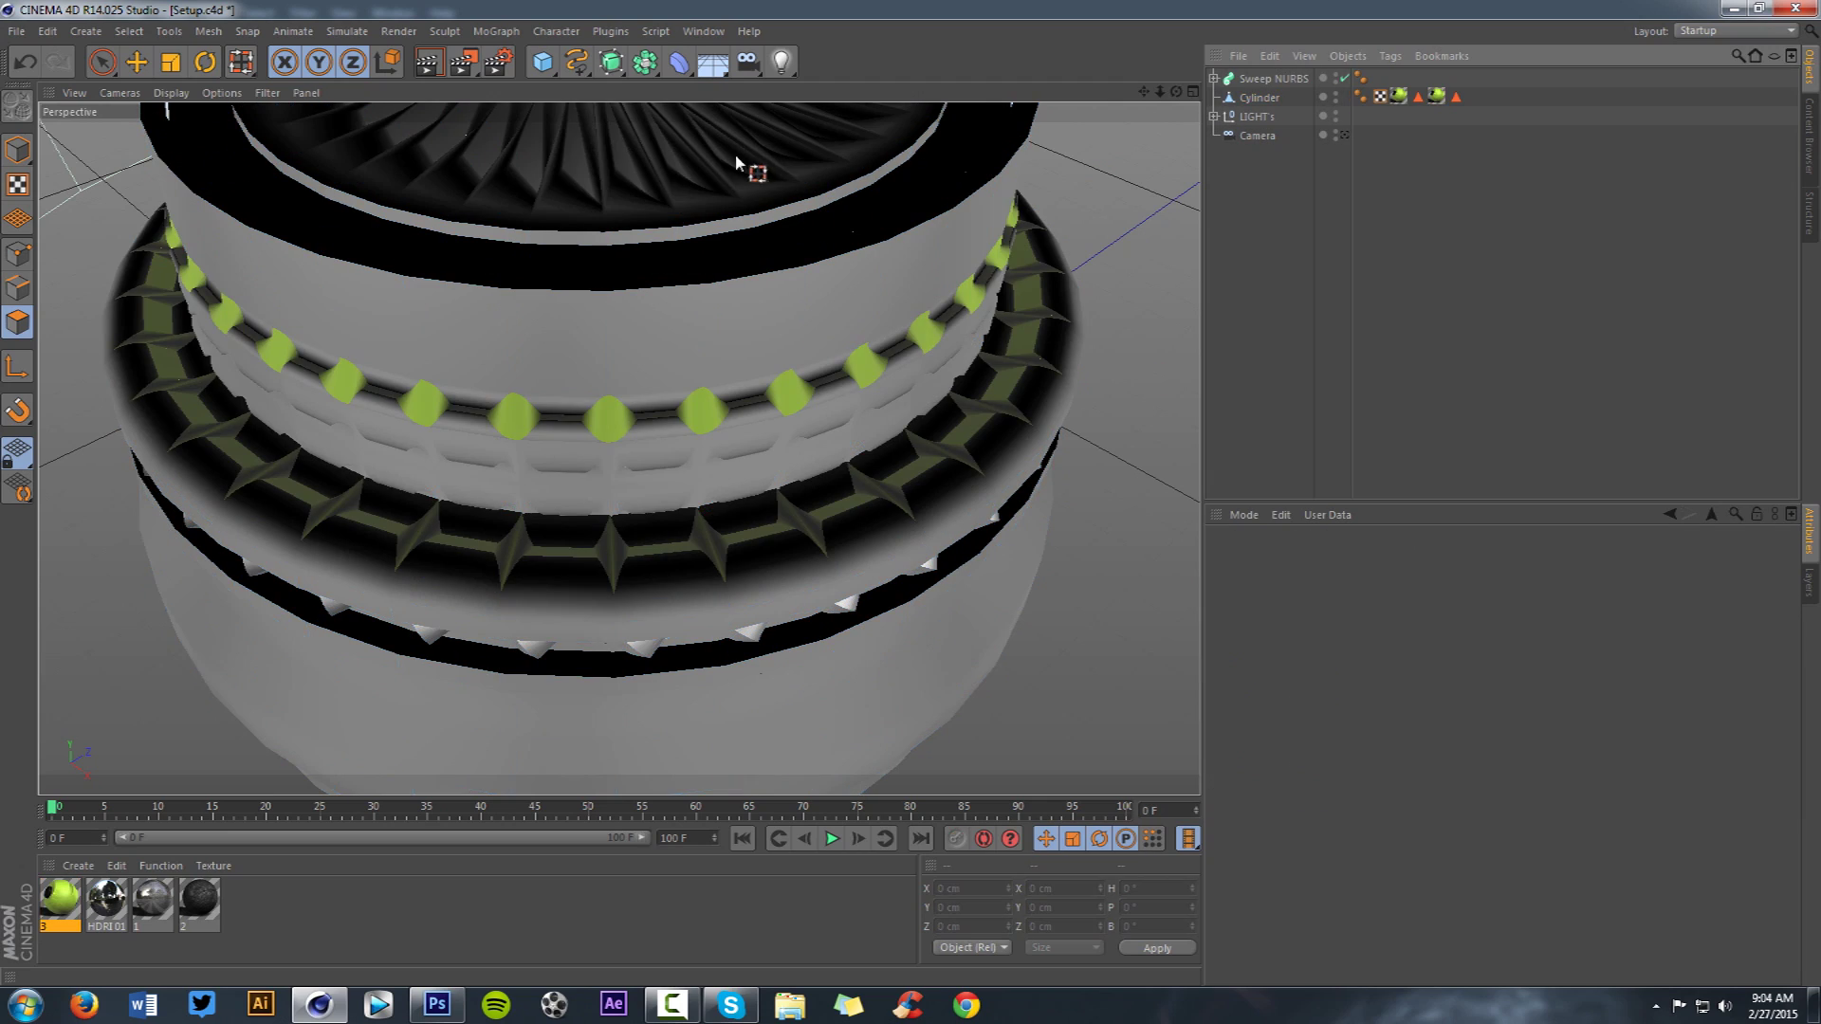
- Select the turbine blades on the top cap and apply green material 3 with Cubic projection
left_click_drag(1145, 95, 1194, 320)
left_click(1244, 99)
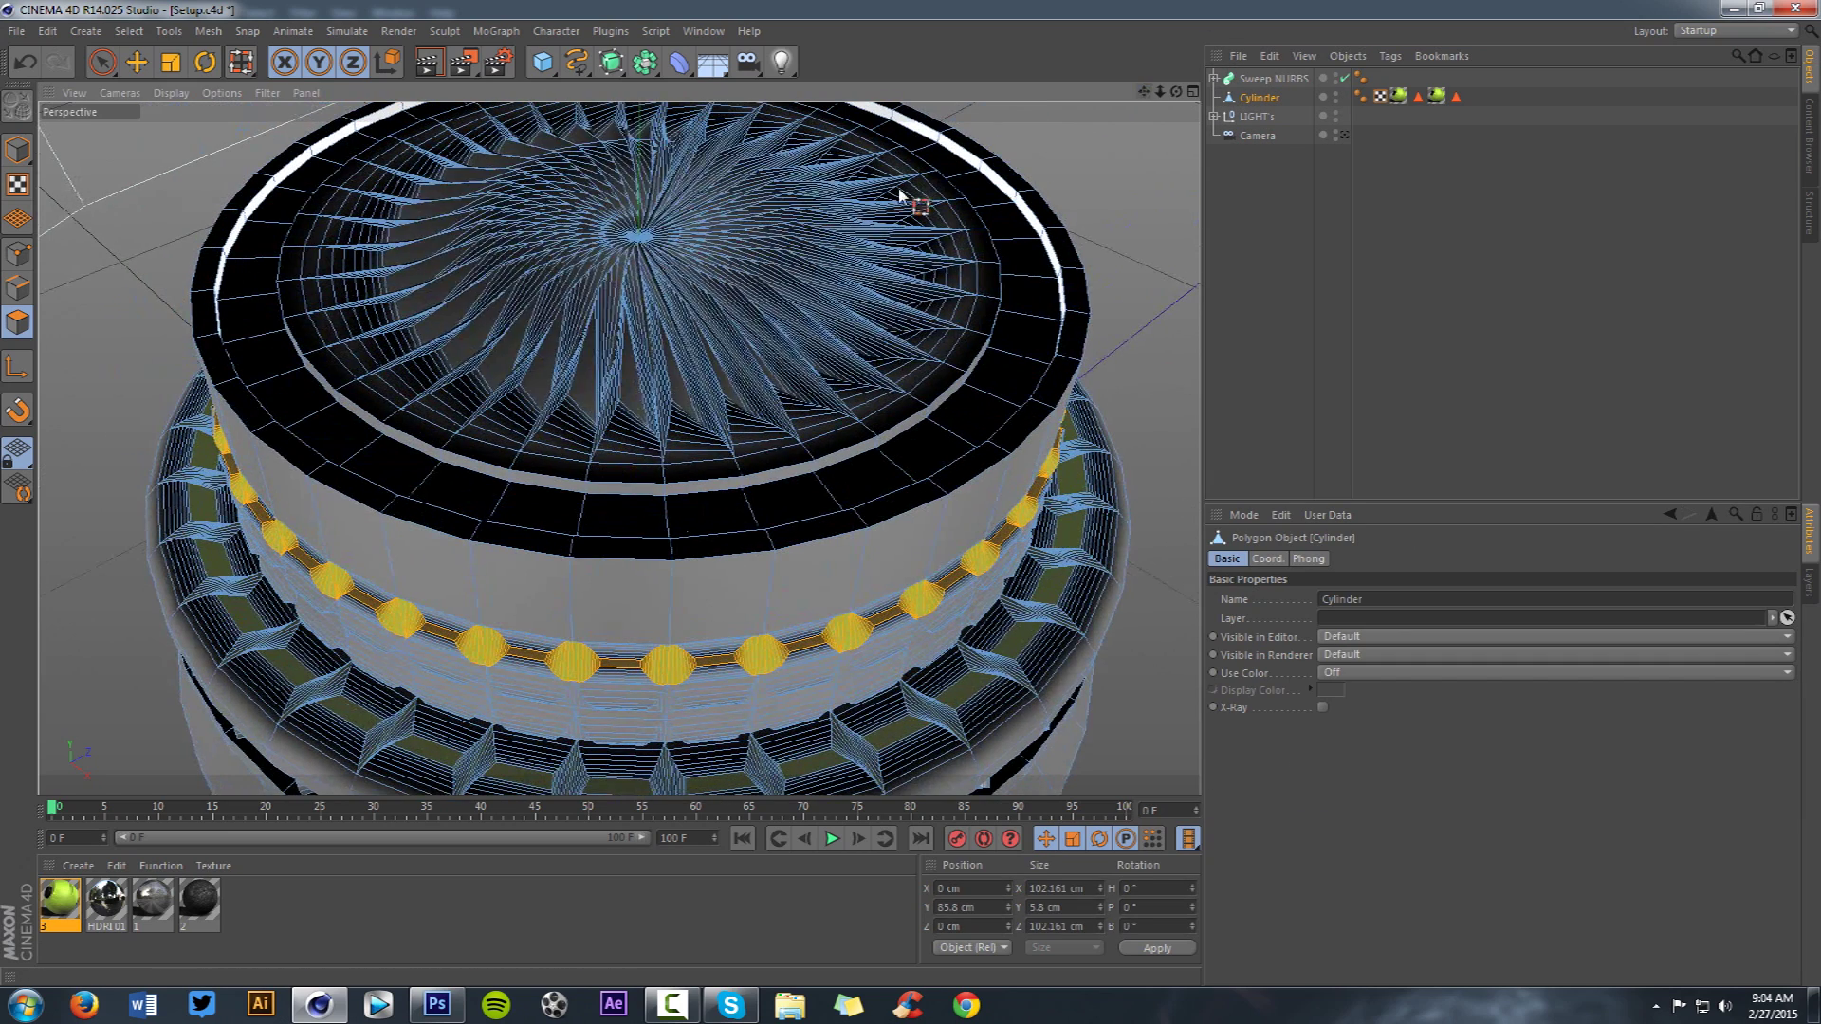
left_click(837, 283)
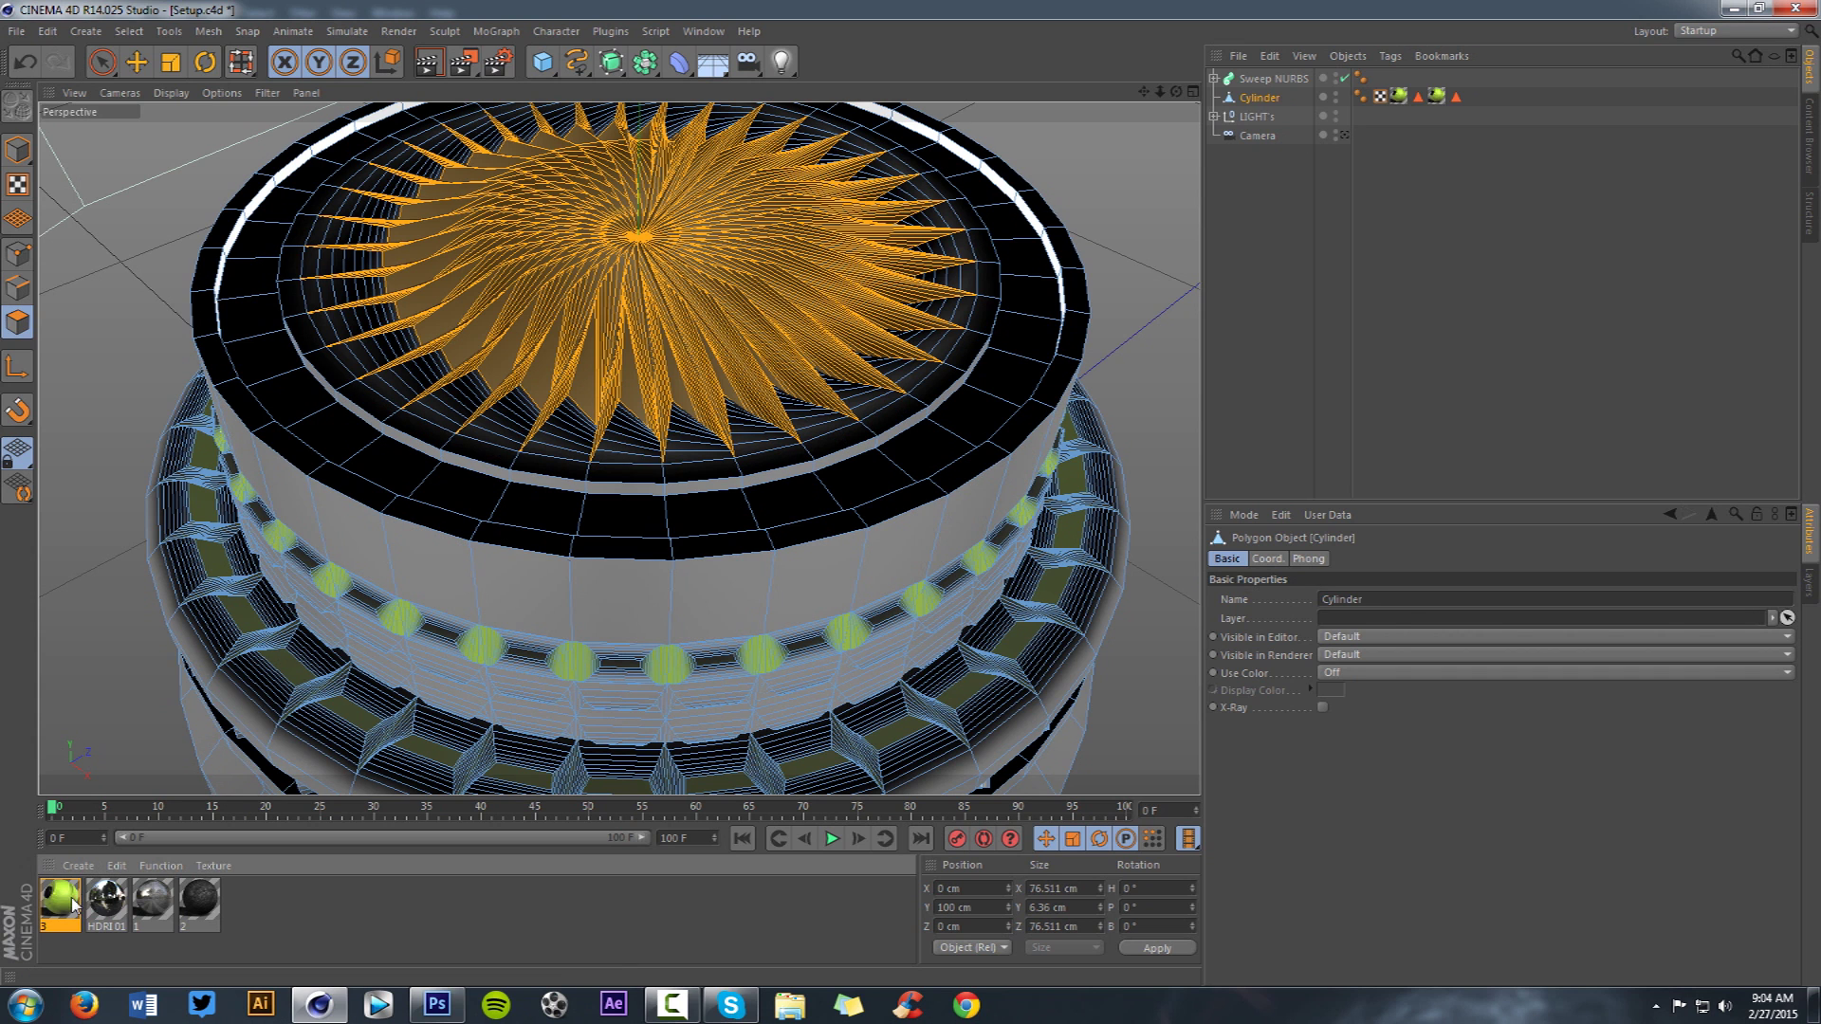
left_click_drag(721, 313, 723, 316)
left_click(1370, 639)
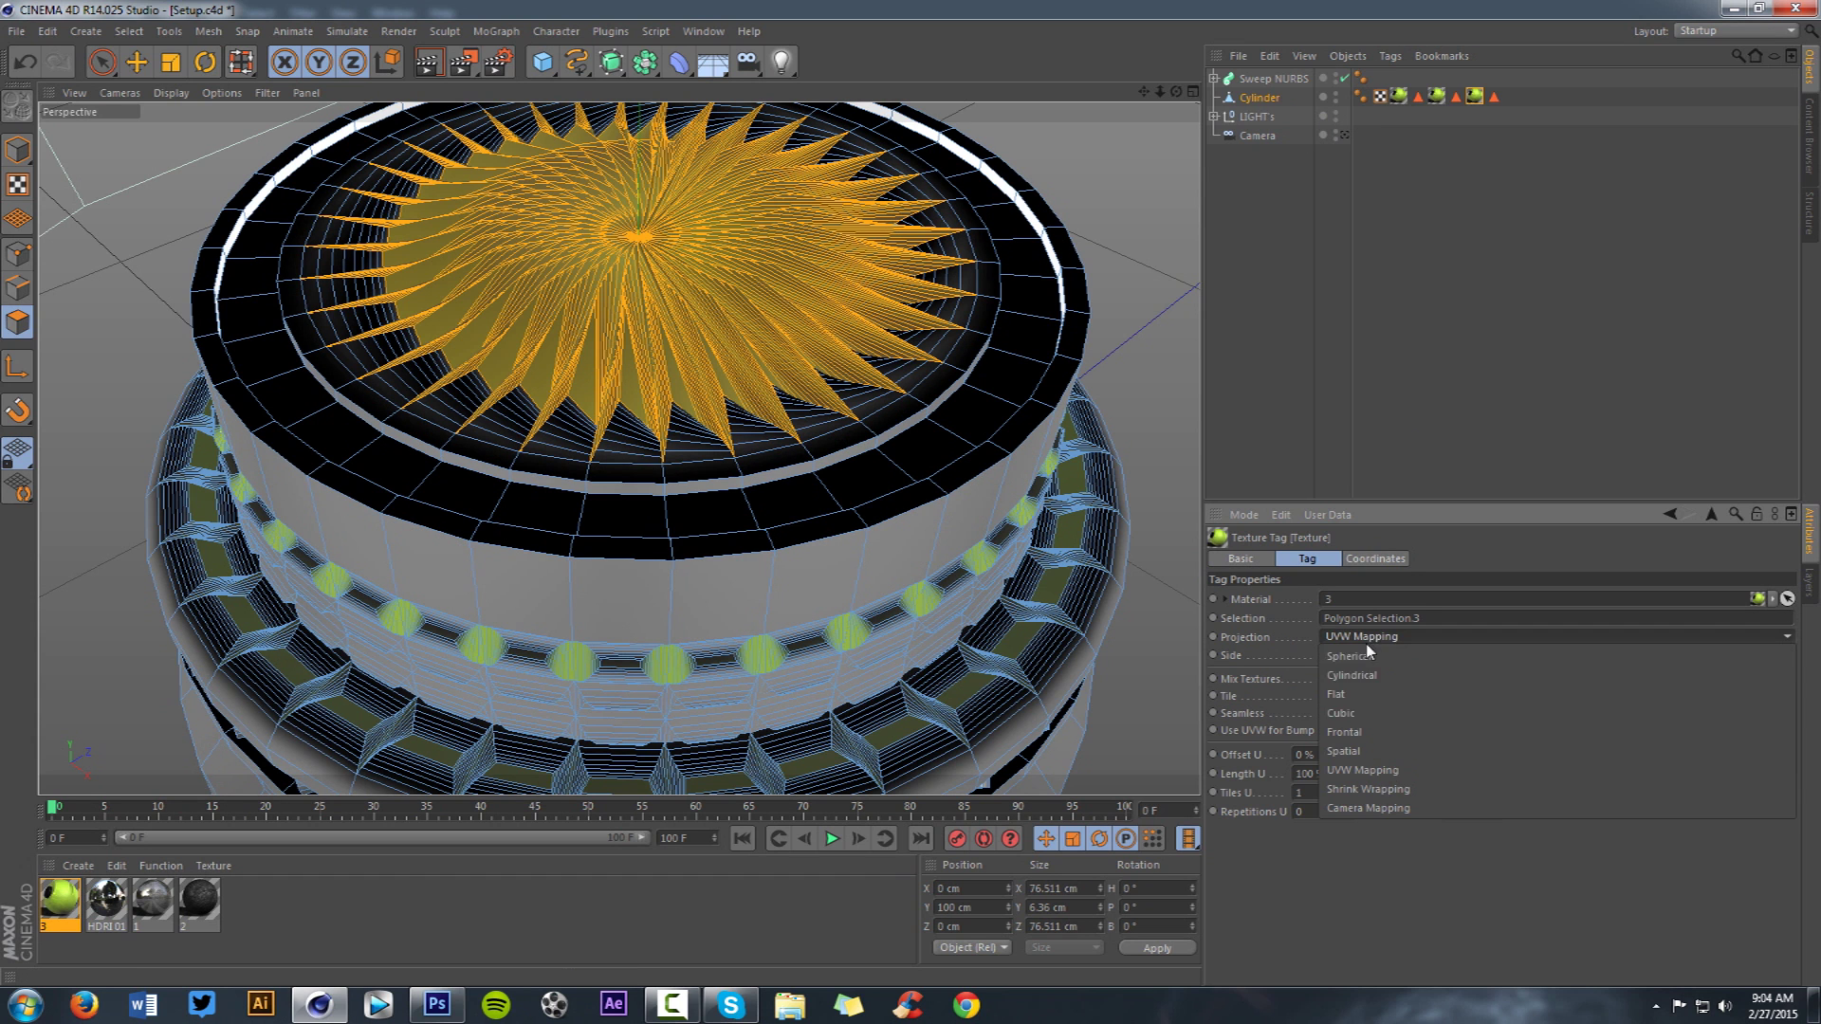
left_click(1331, 703)
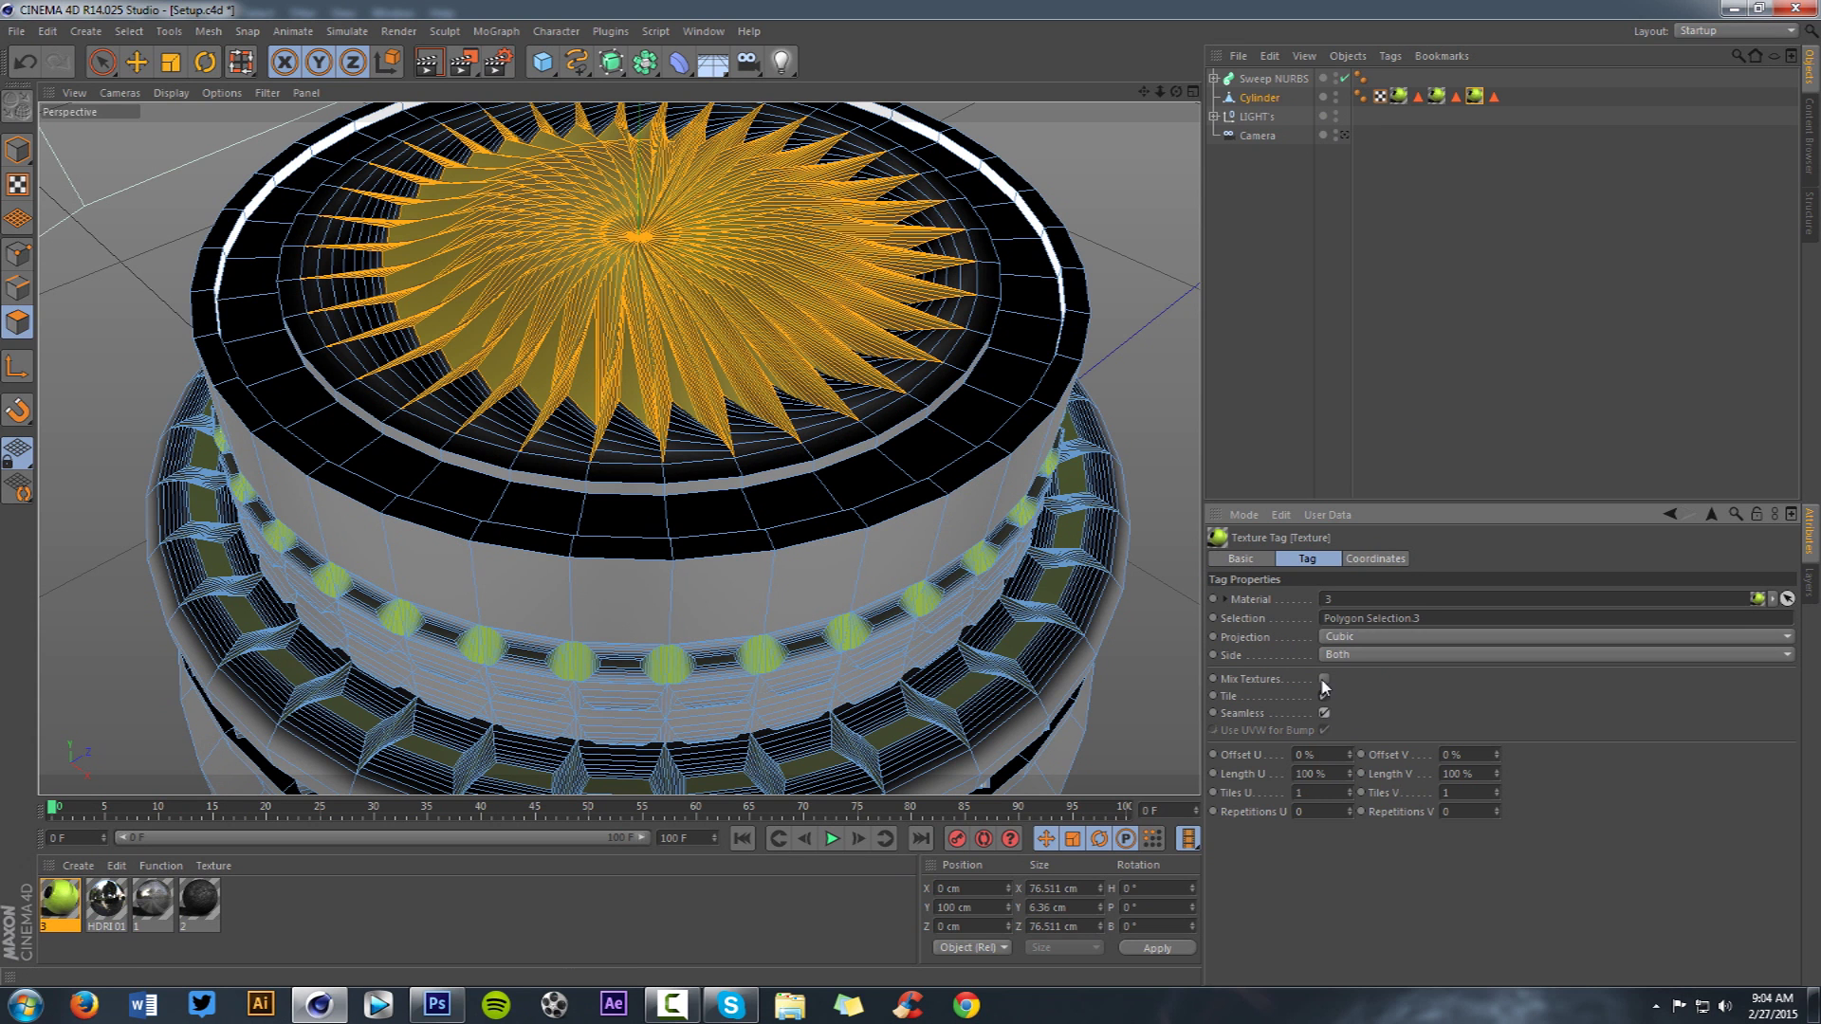
left_click(1260, 438)
- Loop-select the recessed outer ring of the top cap and apply green material 3 with Cubic projection
left_click(1258, 99)
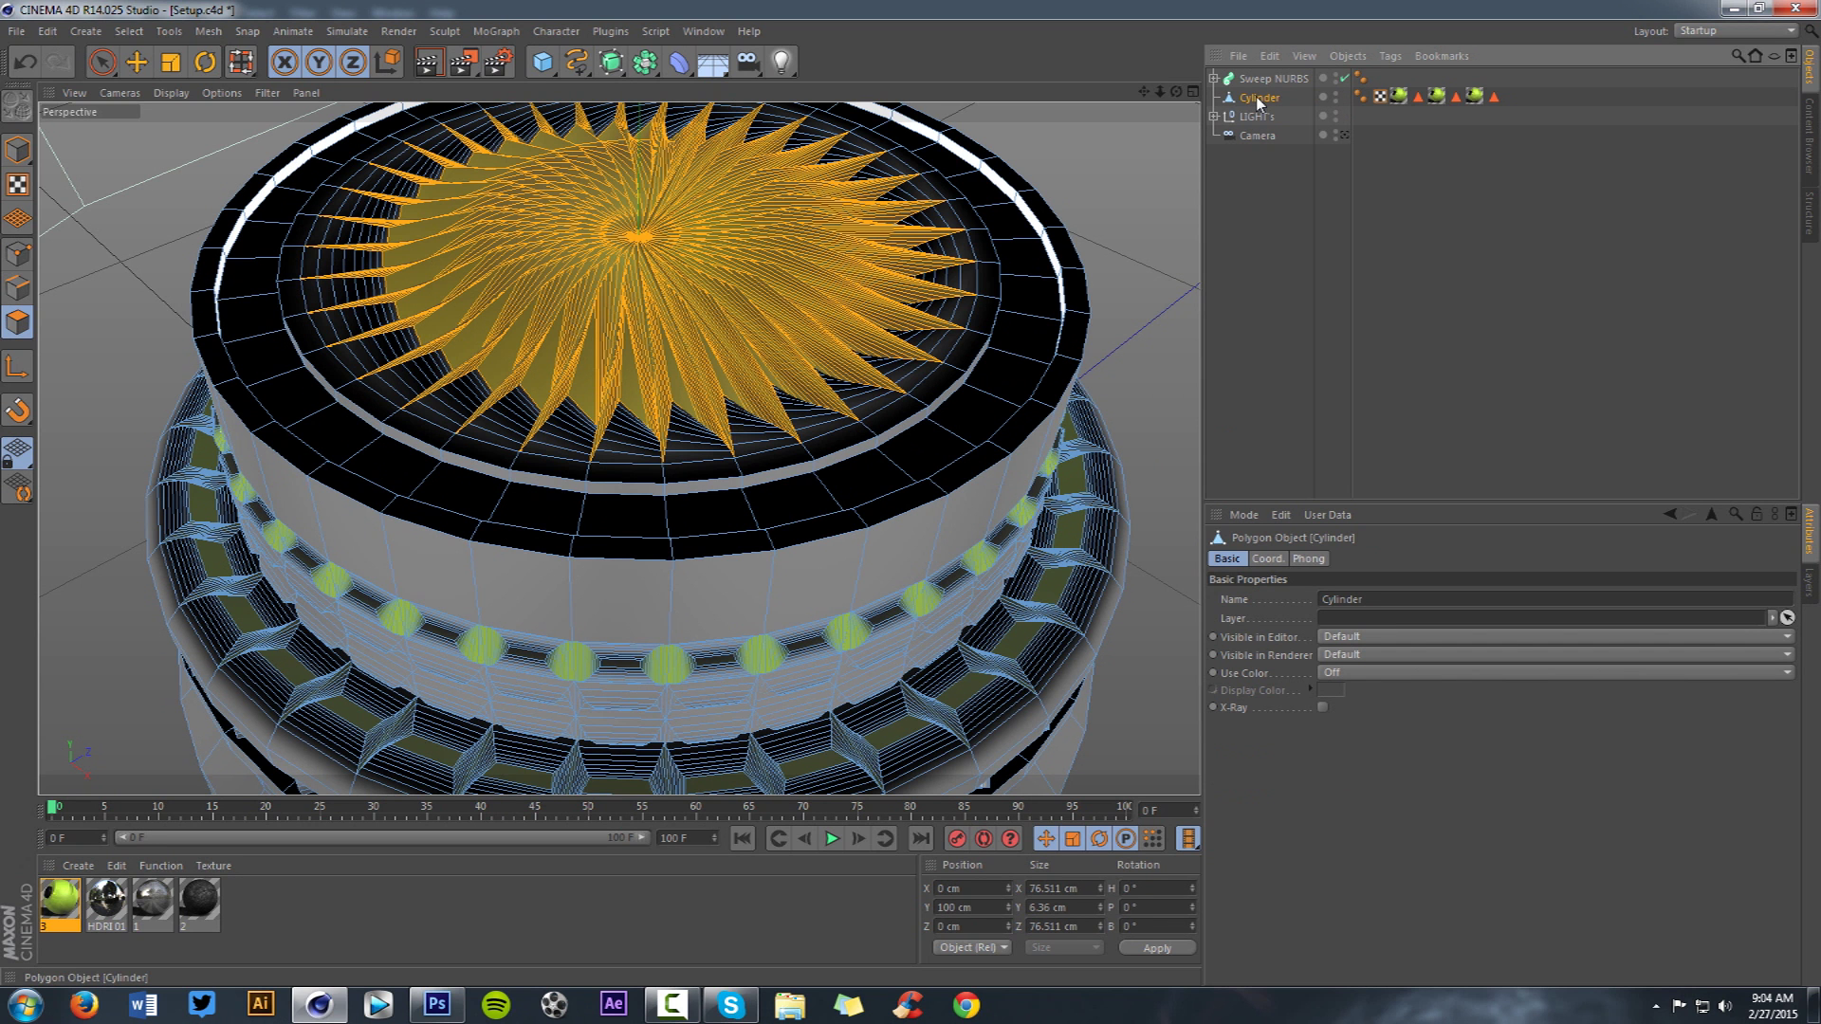
left_click(1030, 312)
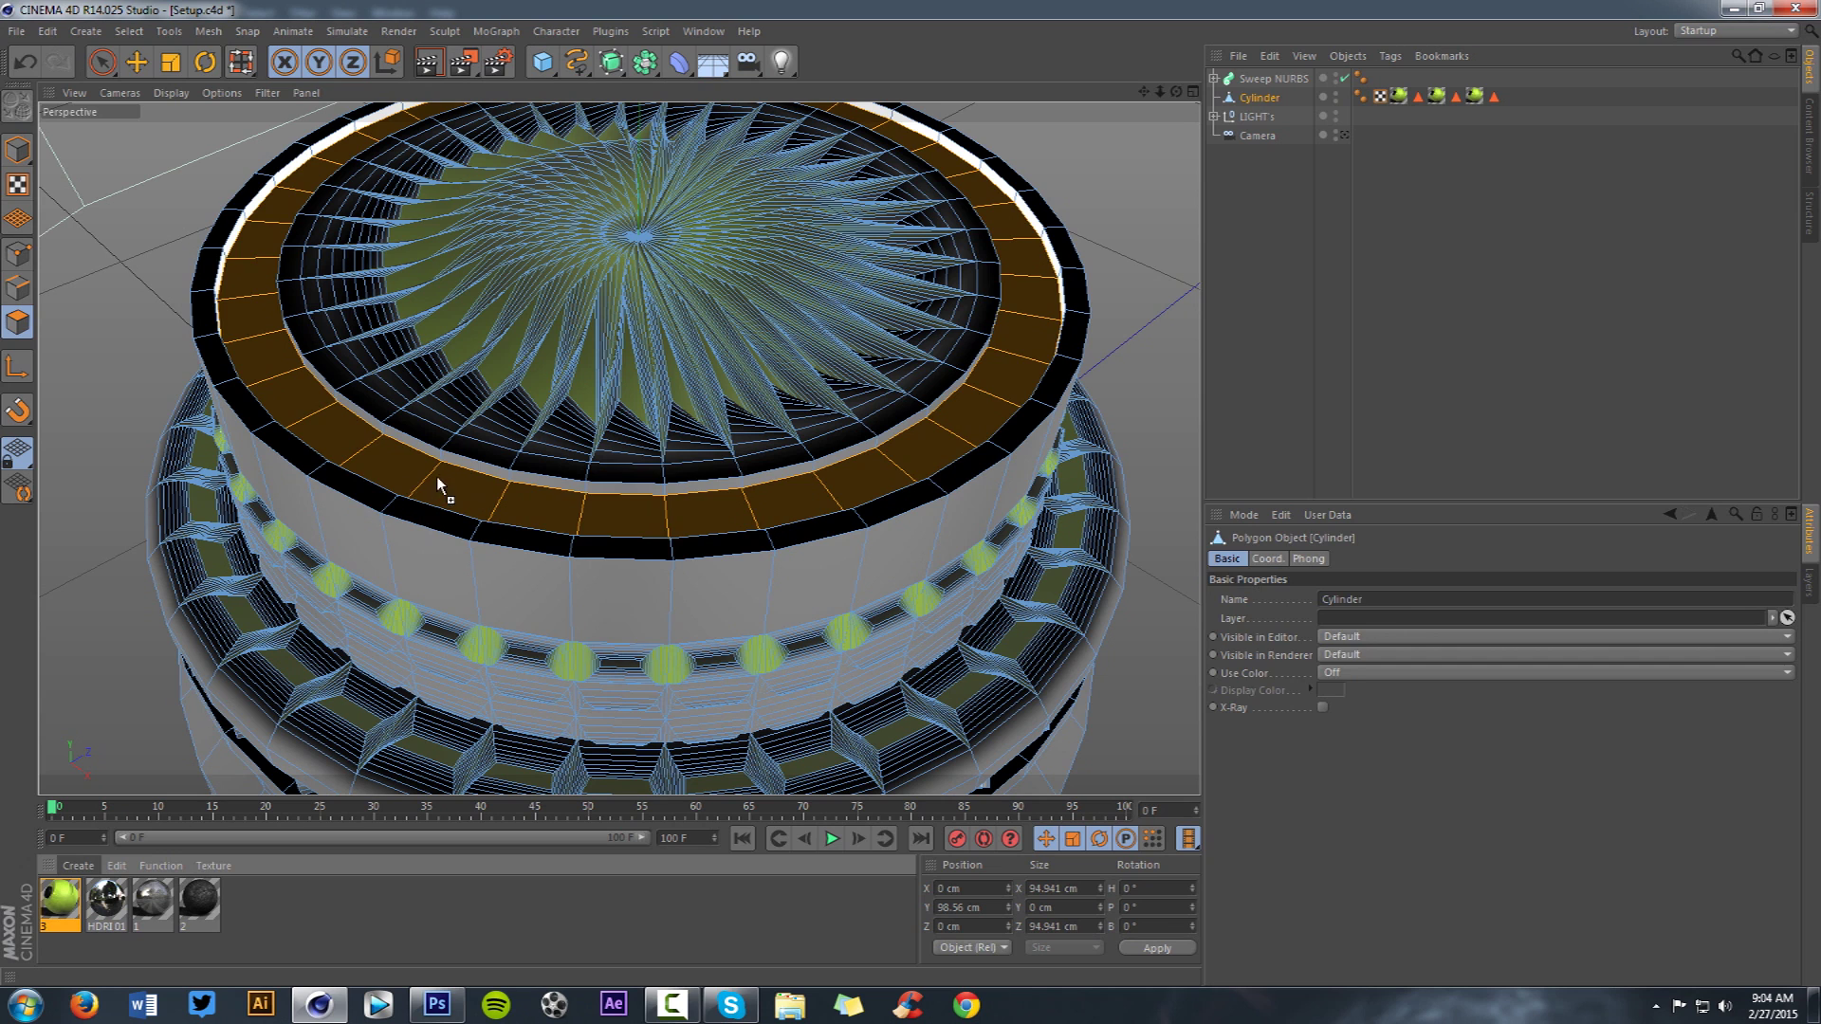
left_click_drag(438, 477, 439, 479)
left_click(1496, 97)
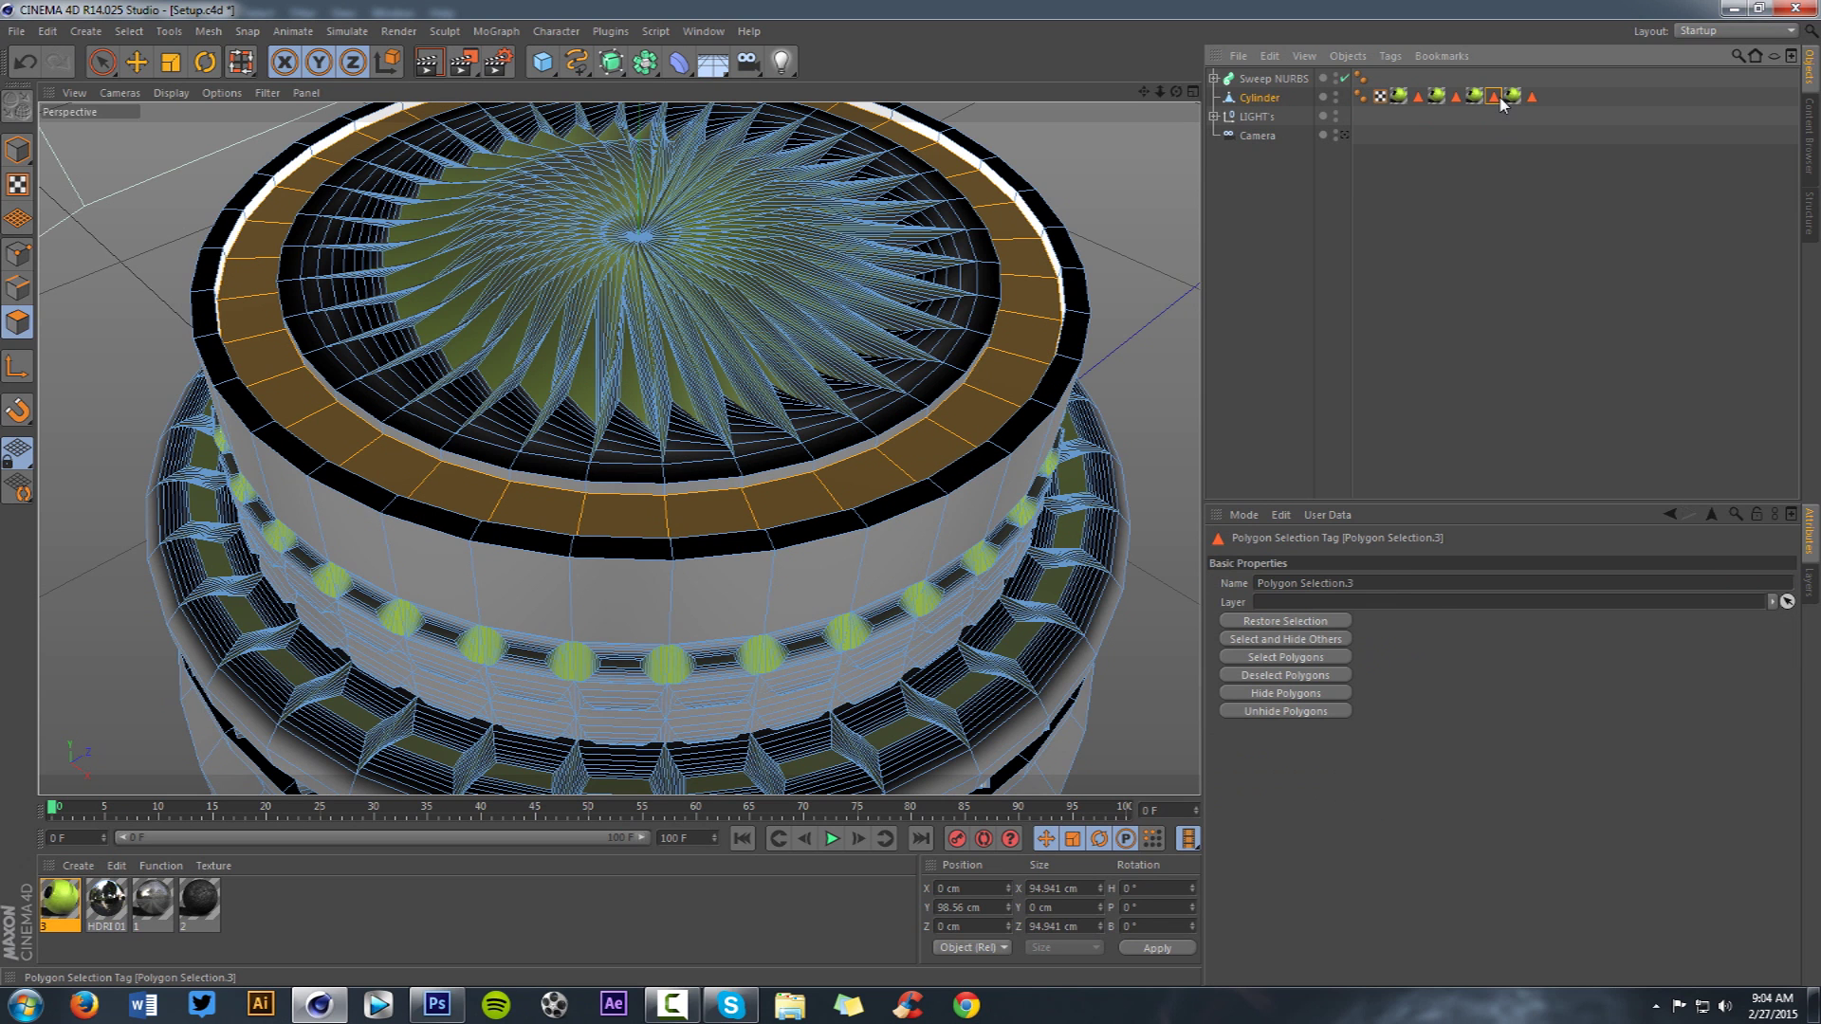
right_click(1501, 101)
left_click(1496, 98)
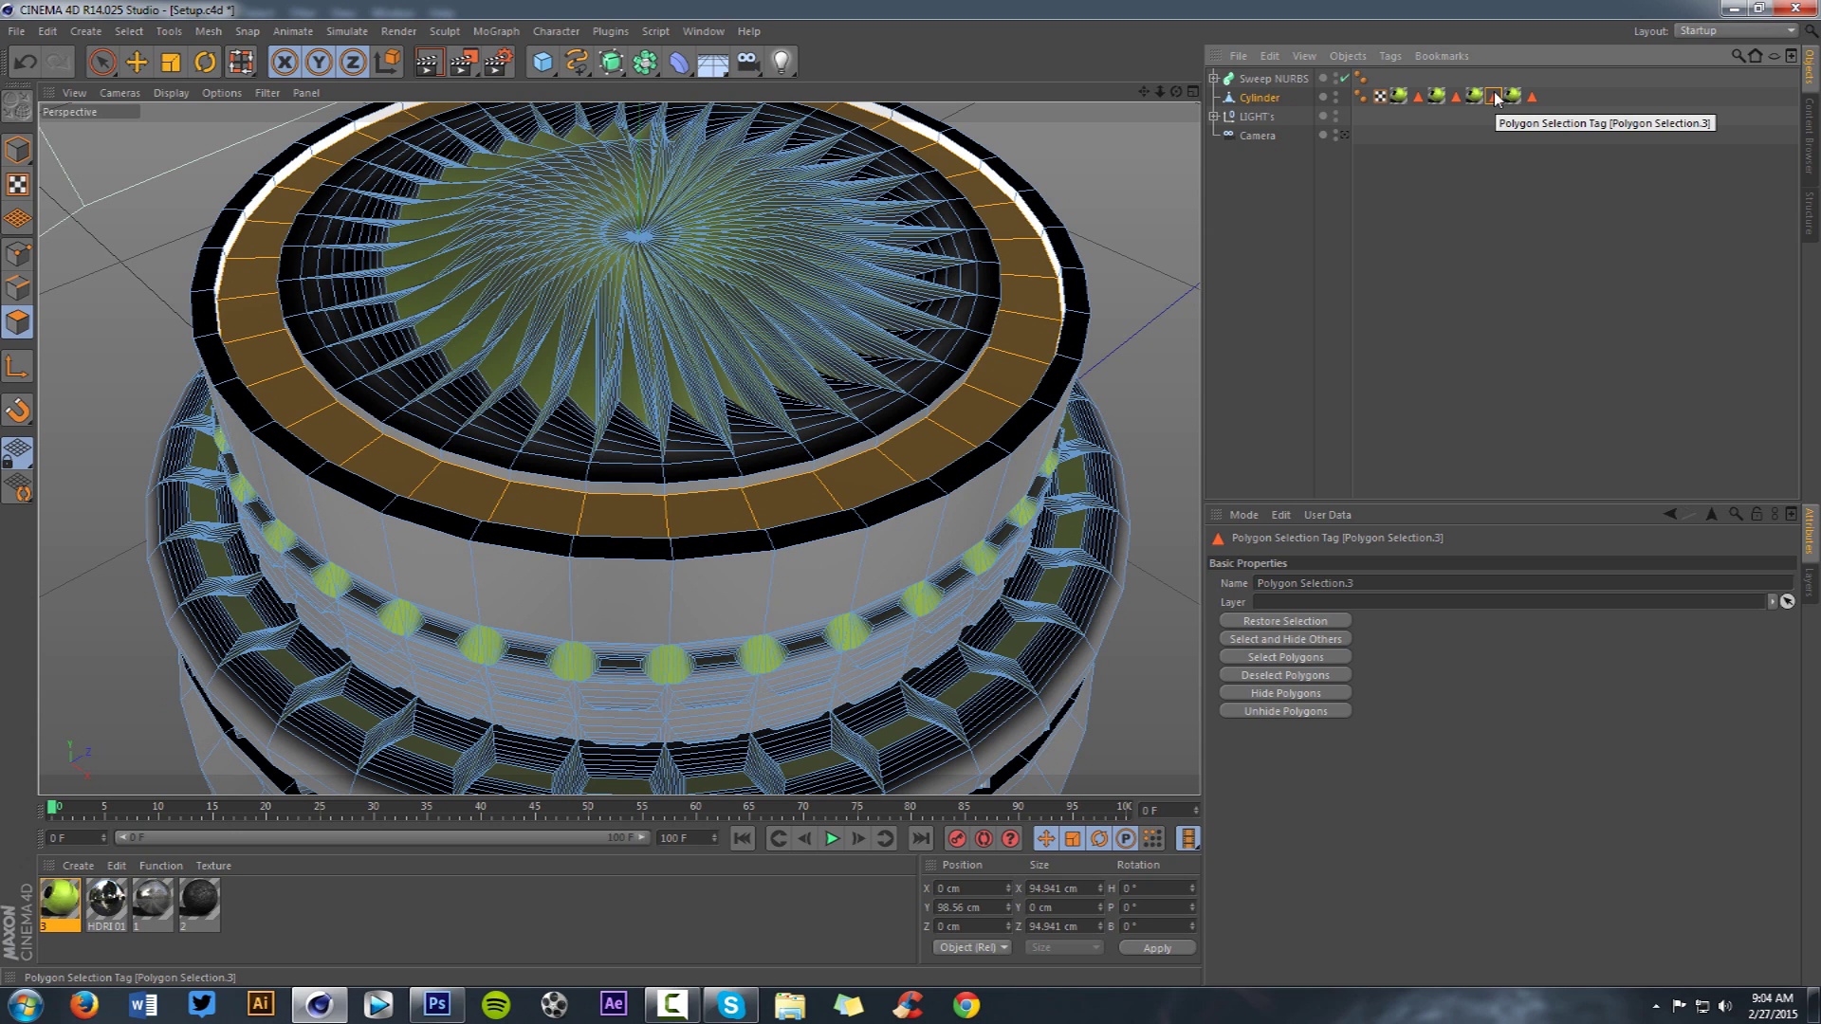
left_click(1512, 96)
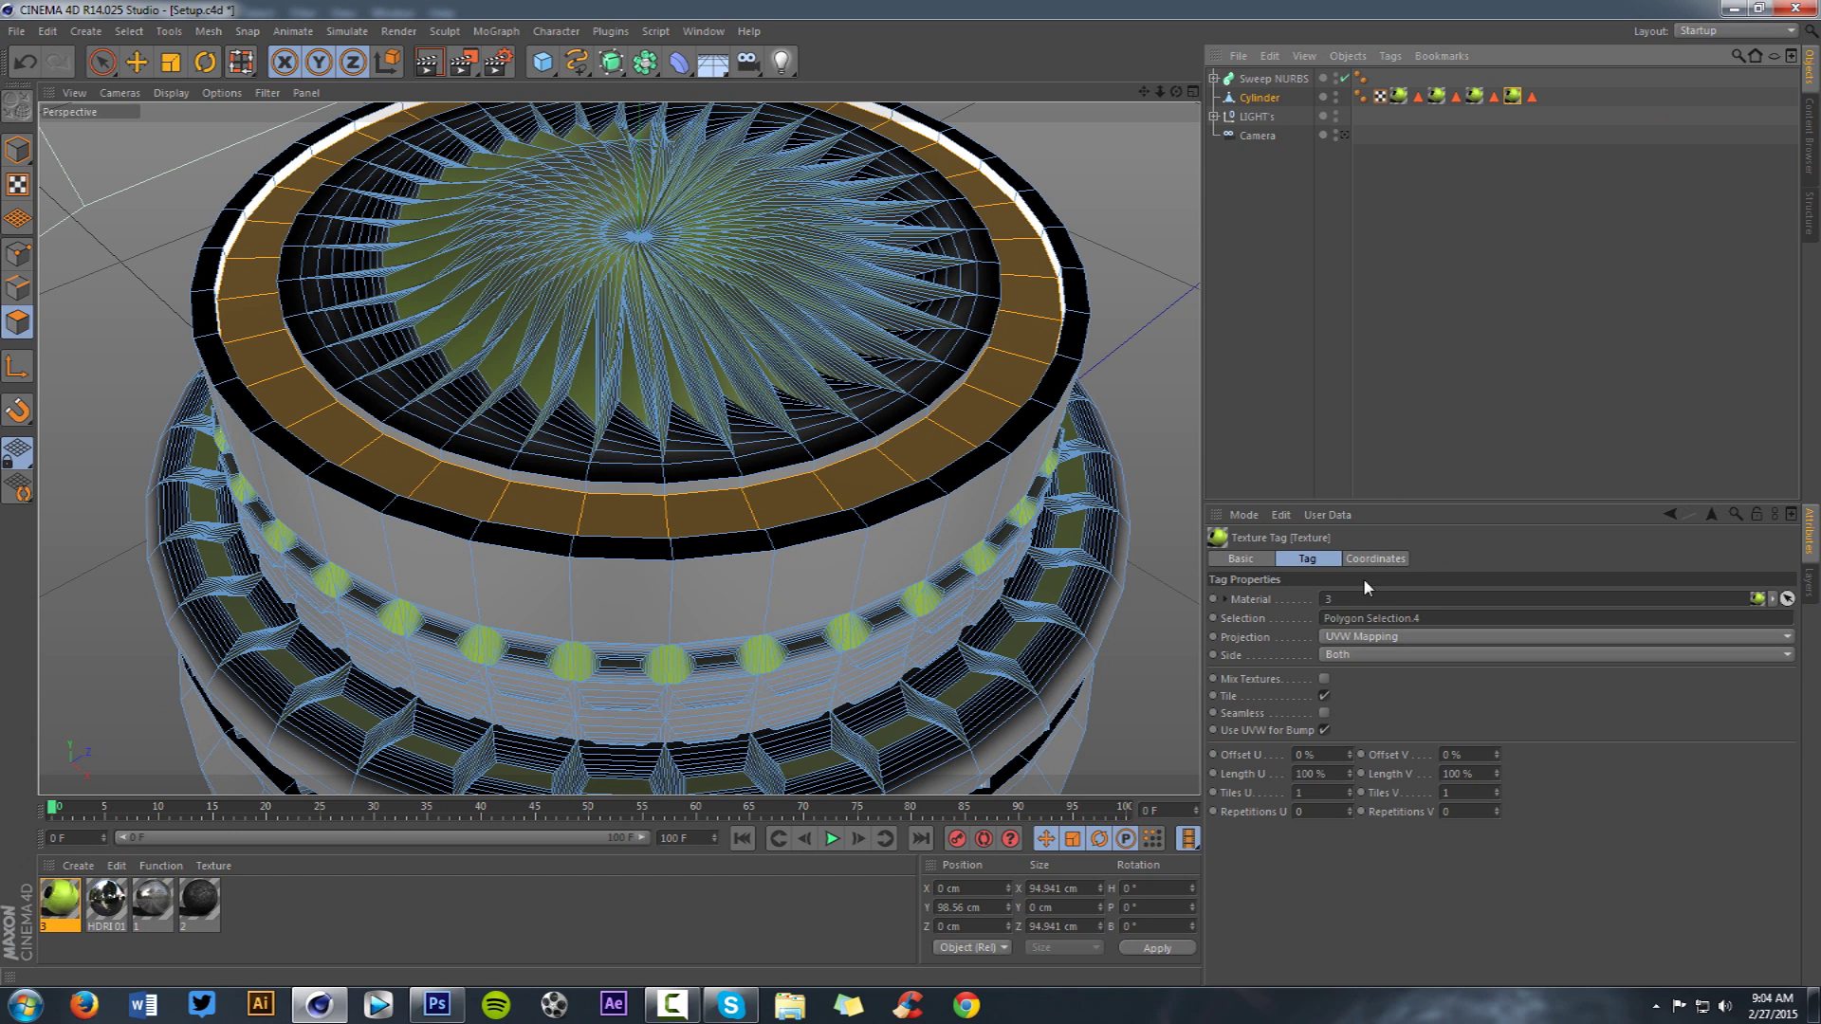
left_click(1359, 638)
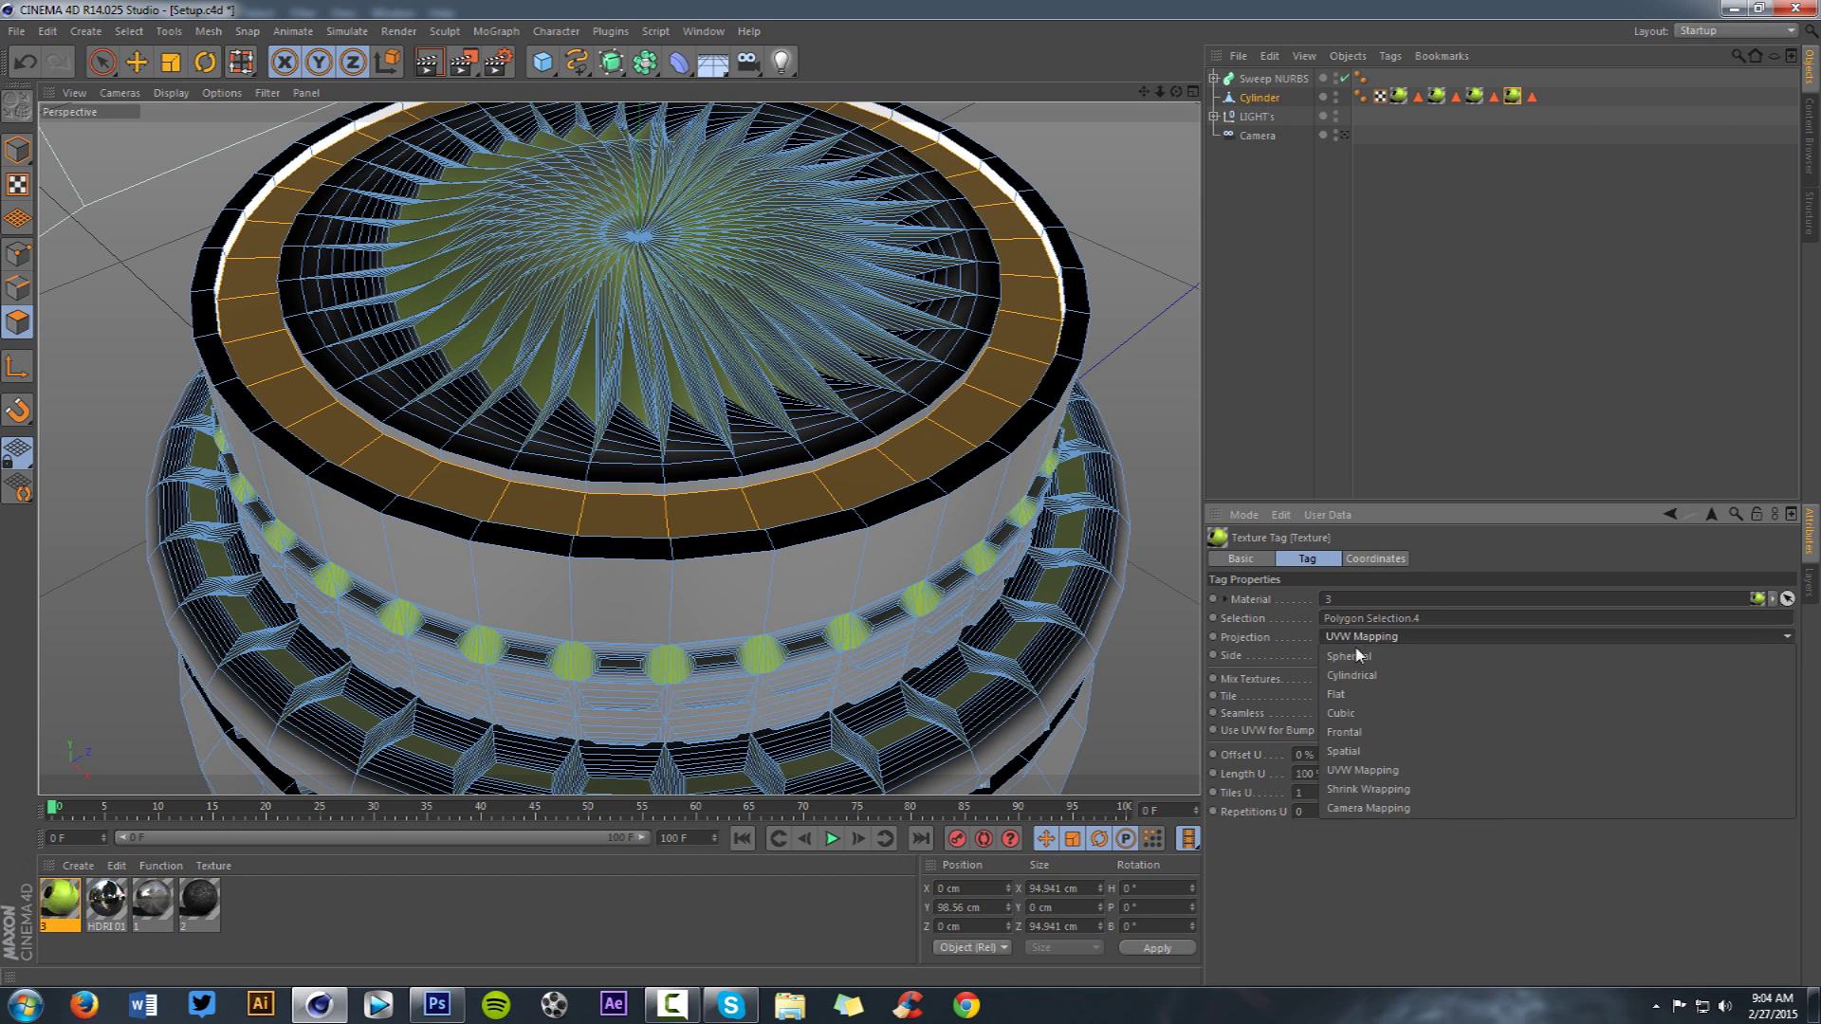
left_click(1338, 713)
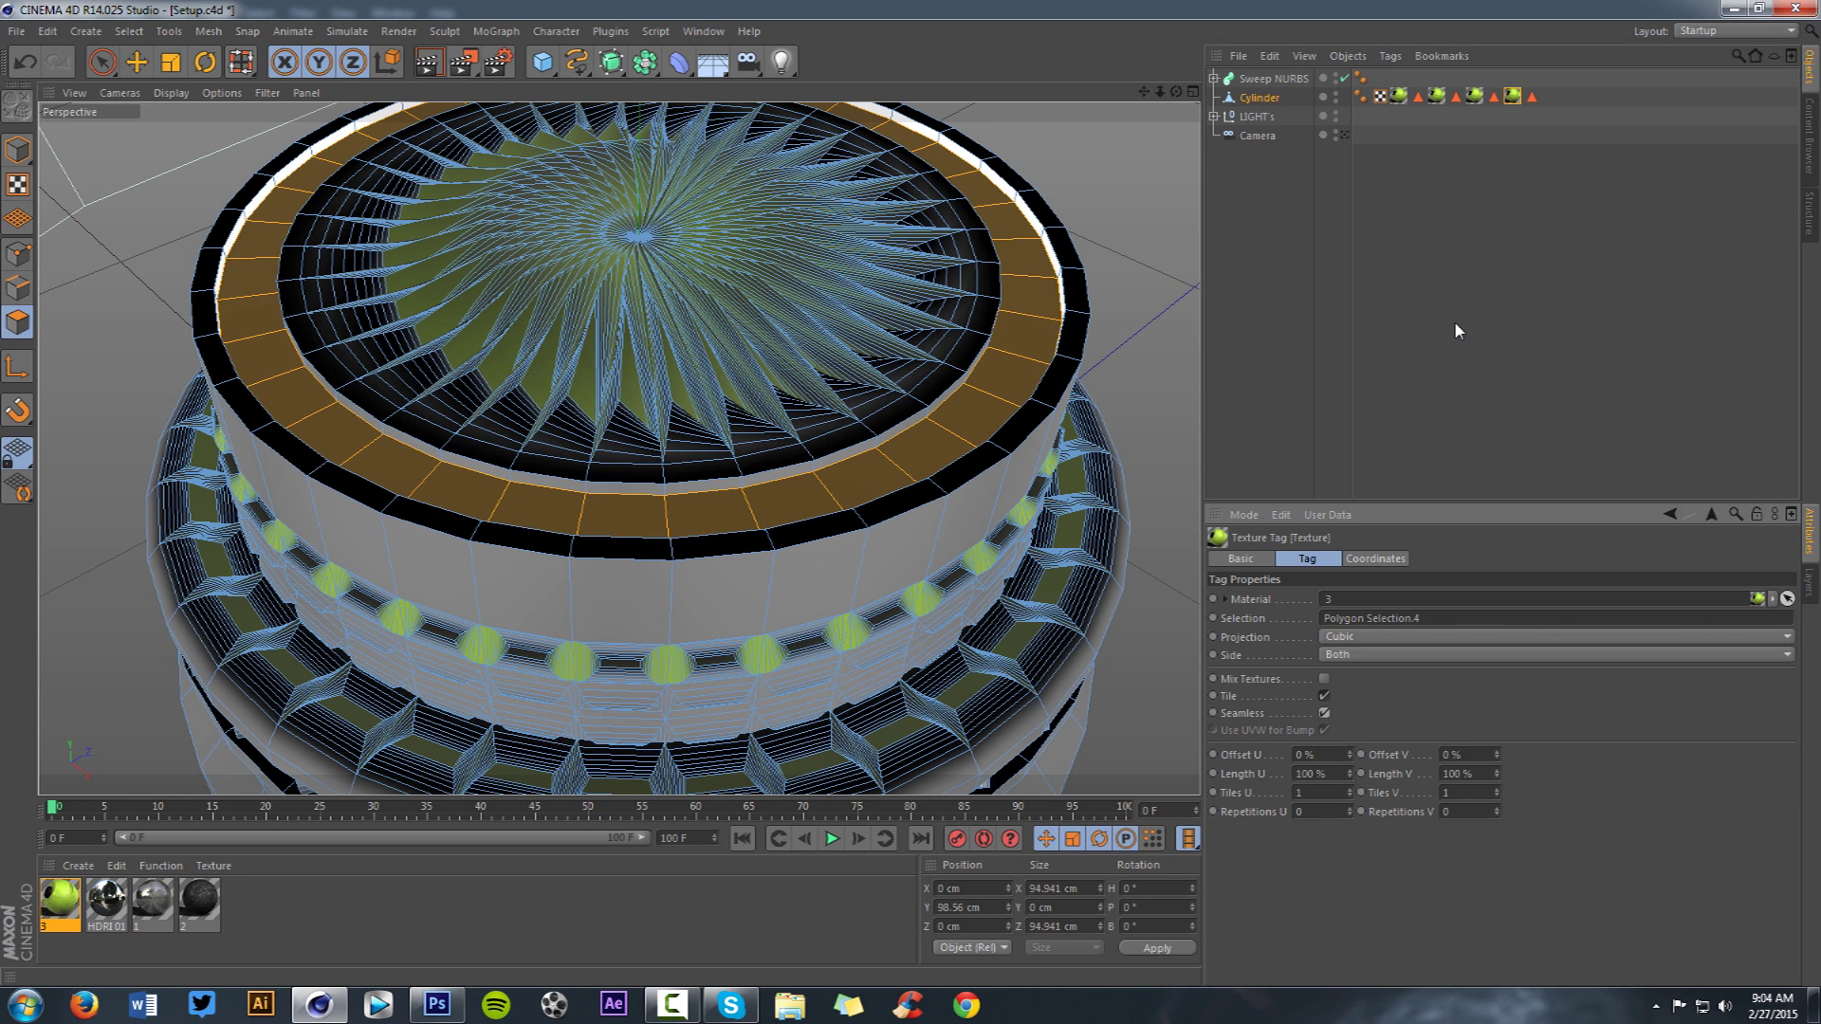
left_click(1436, 407)
- Try deleting the turbine blades' polygon selection tag from the cylinder and undo the deletion
left_click(1512, 97)
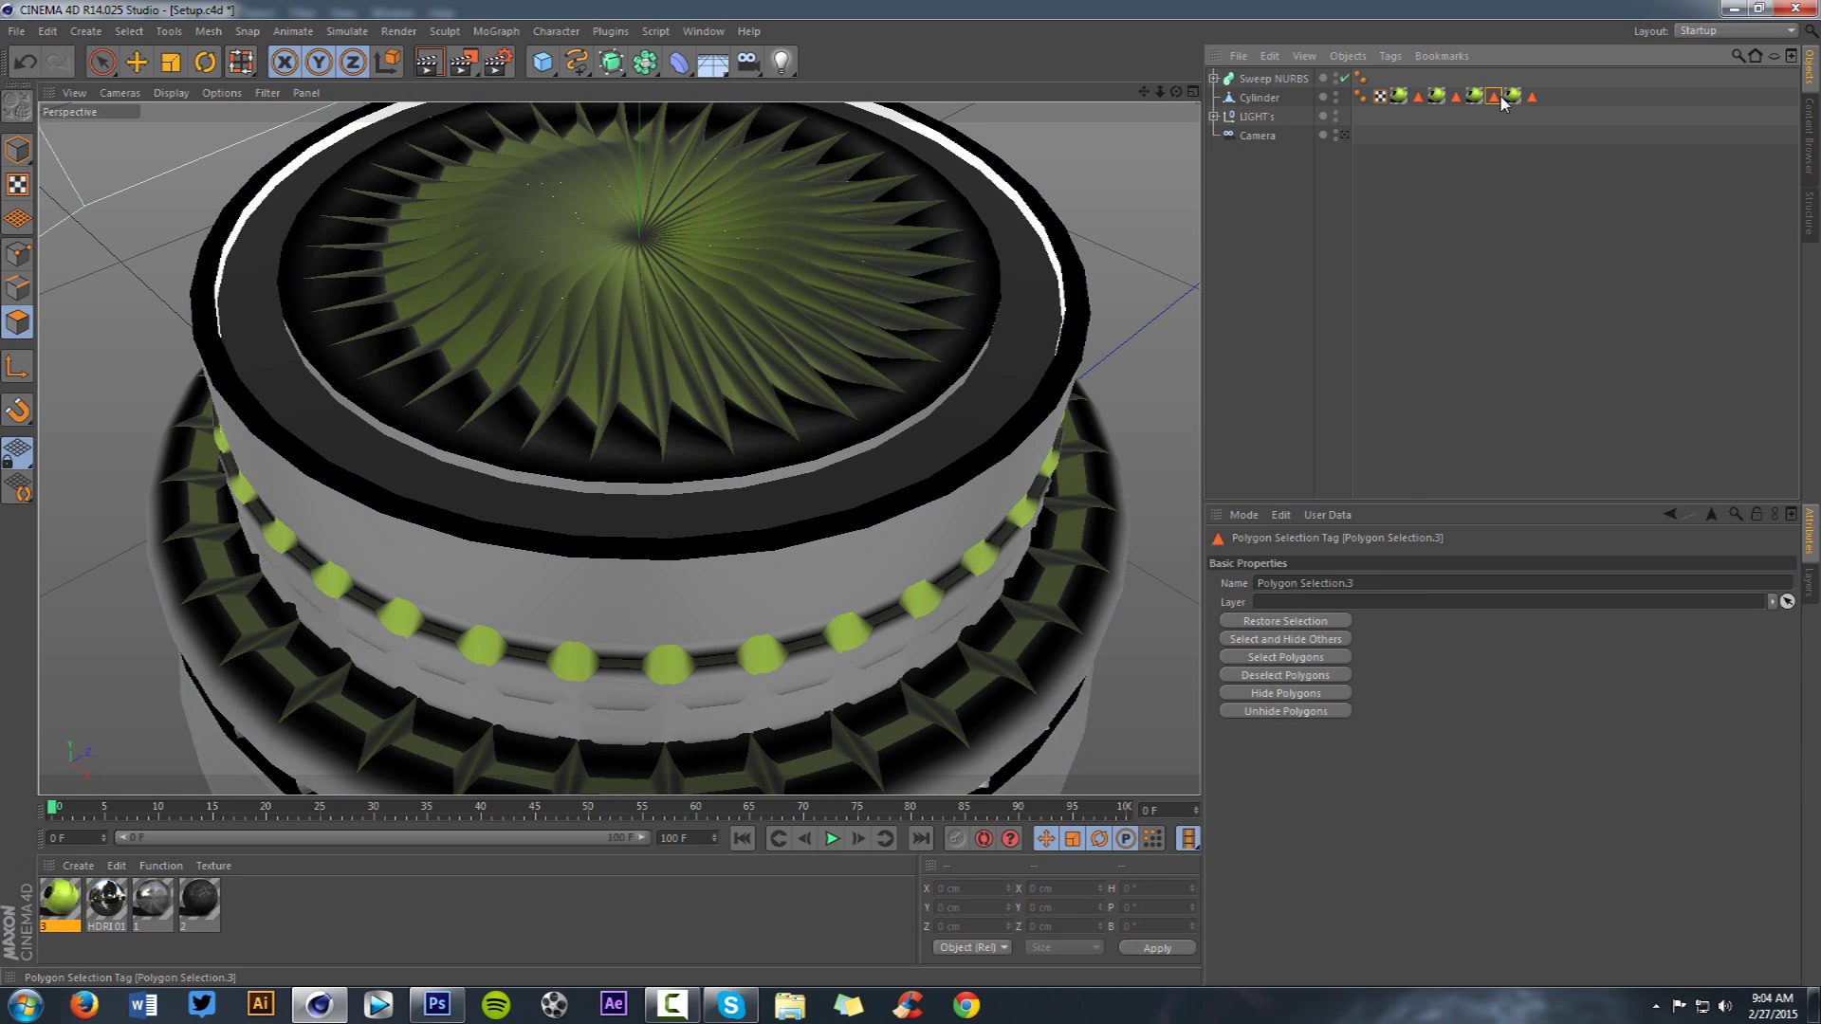
key("Delete")
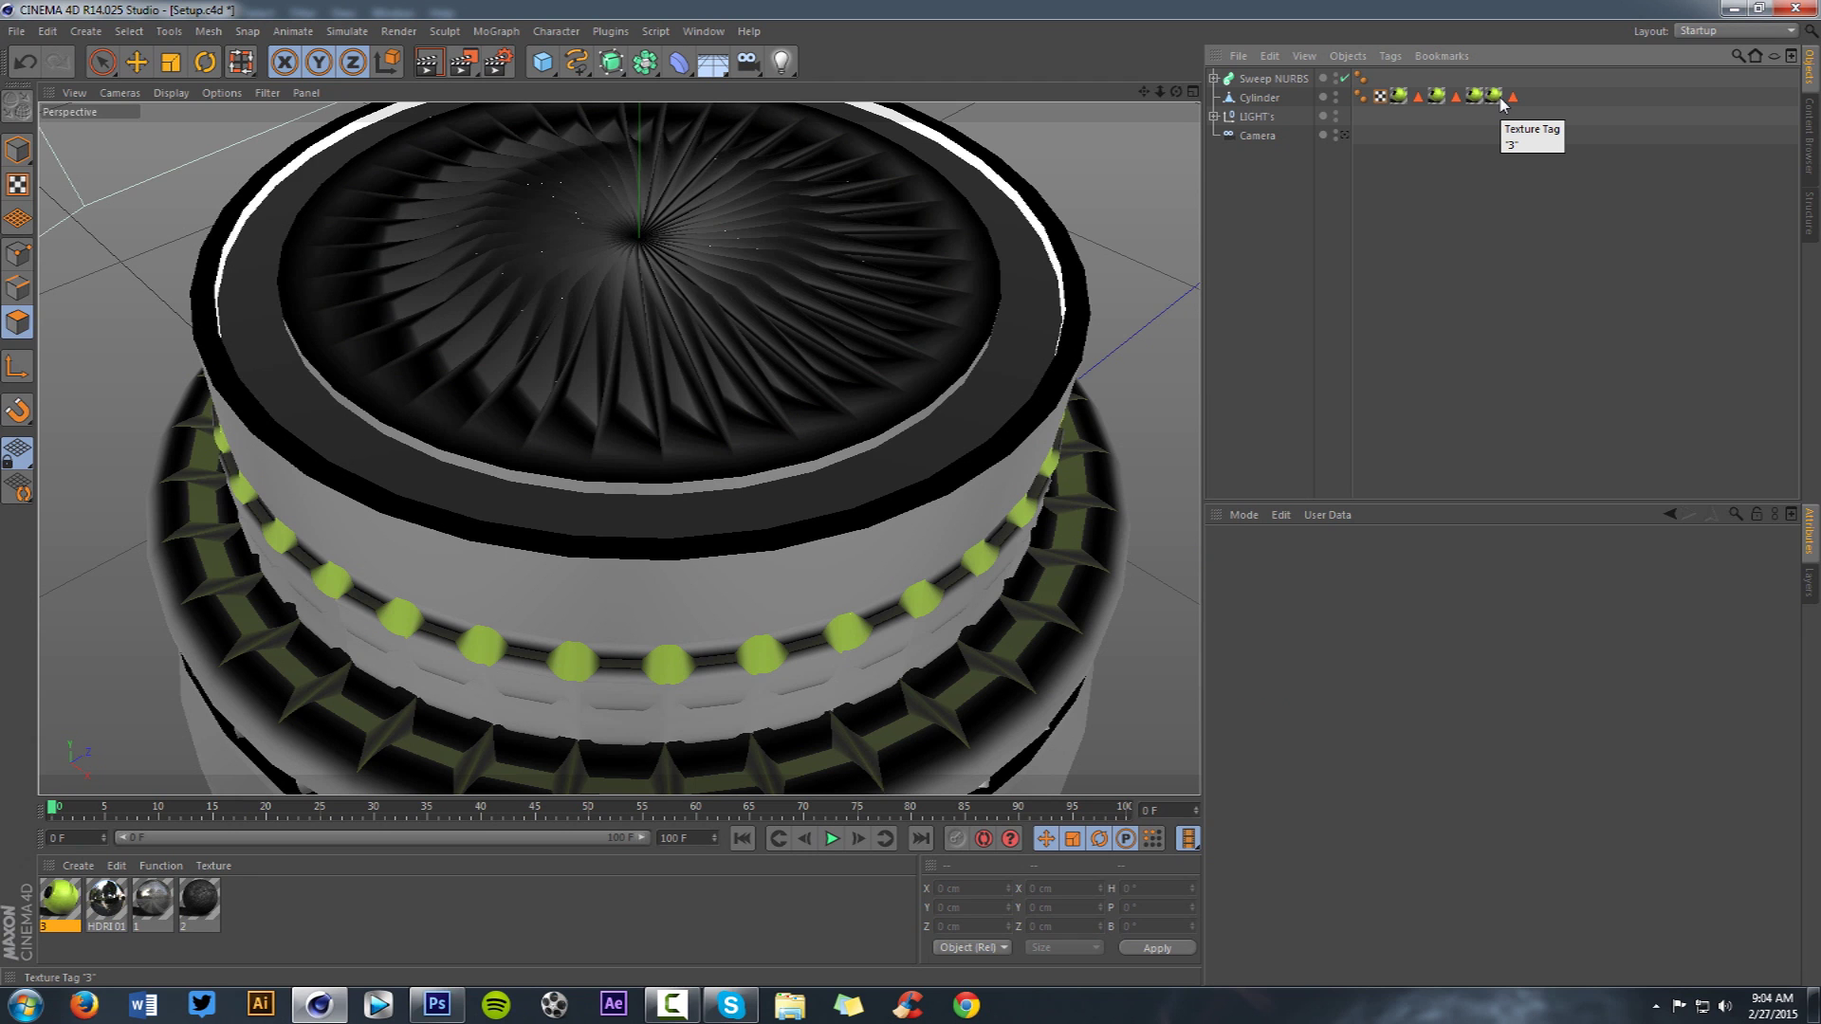
key("ctrl+z")
left_click(1528, 99)
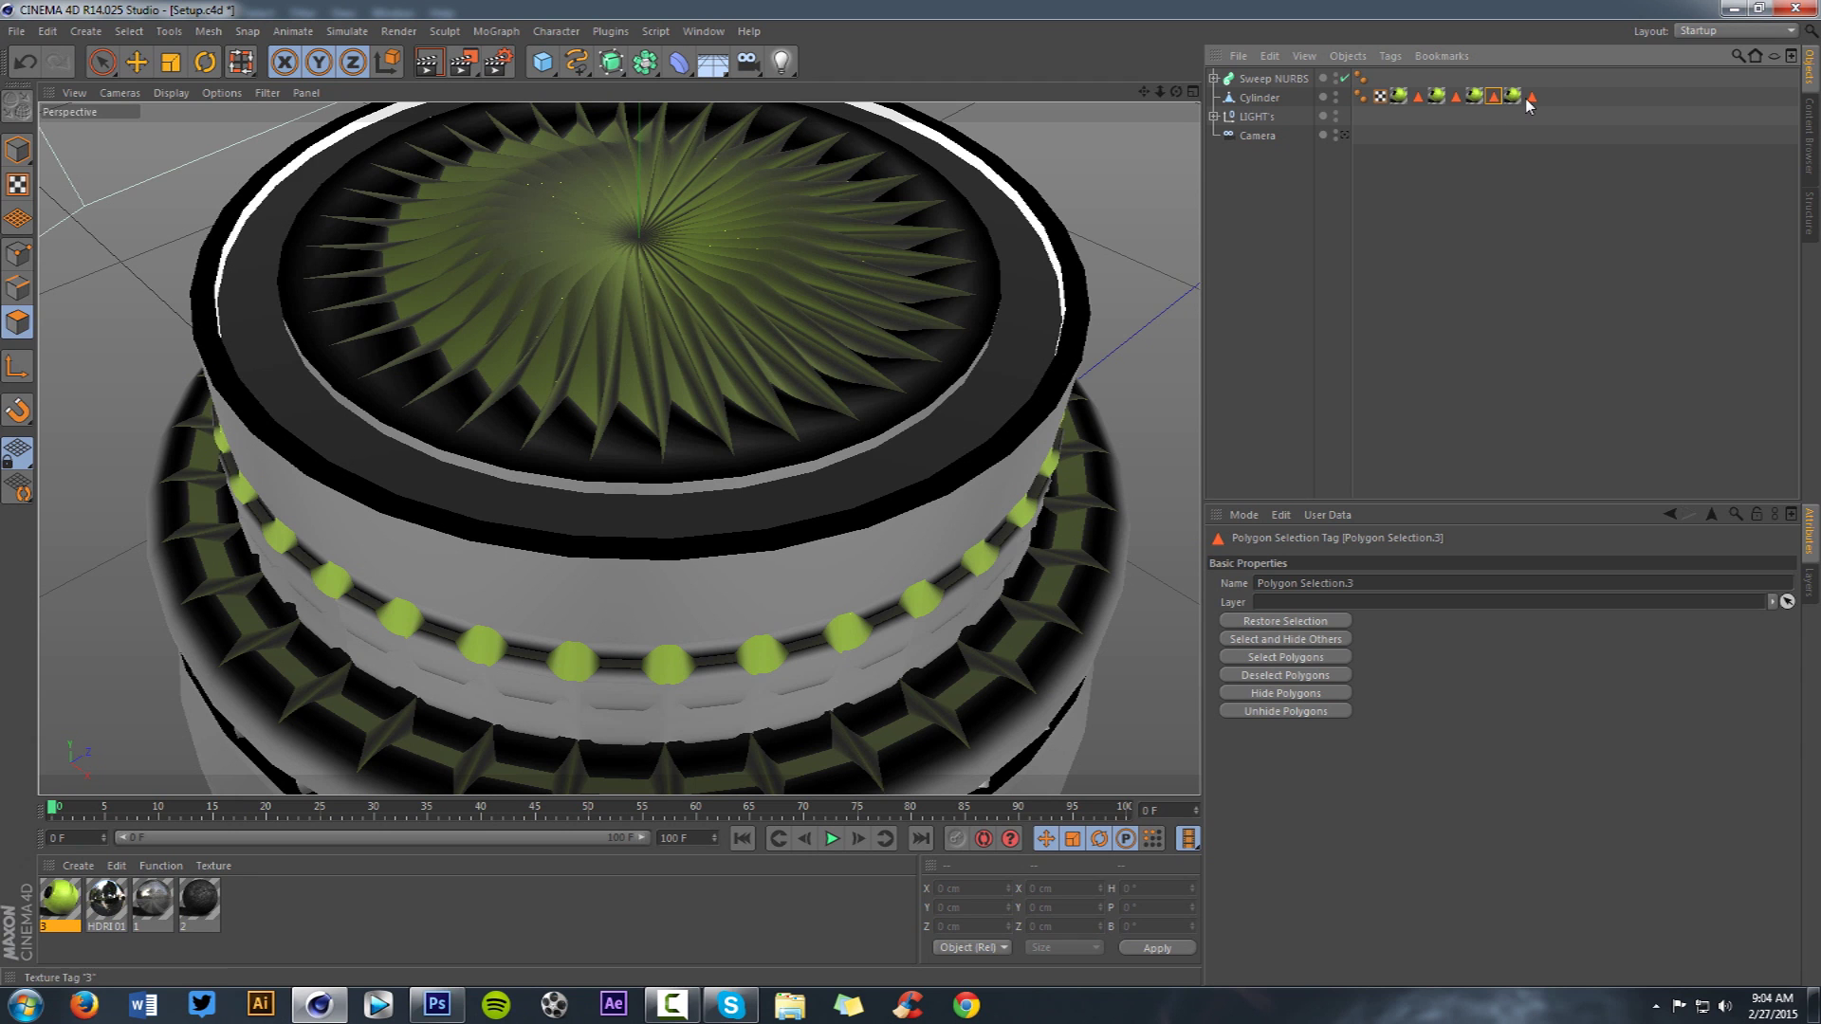
left_click(1516, 97)
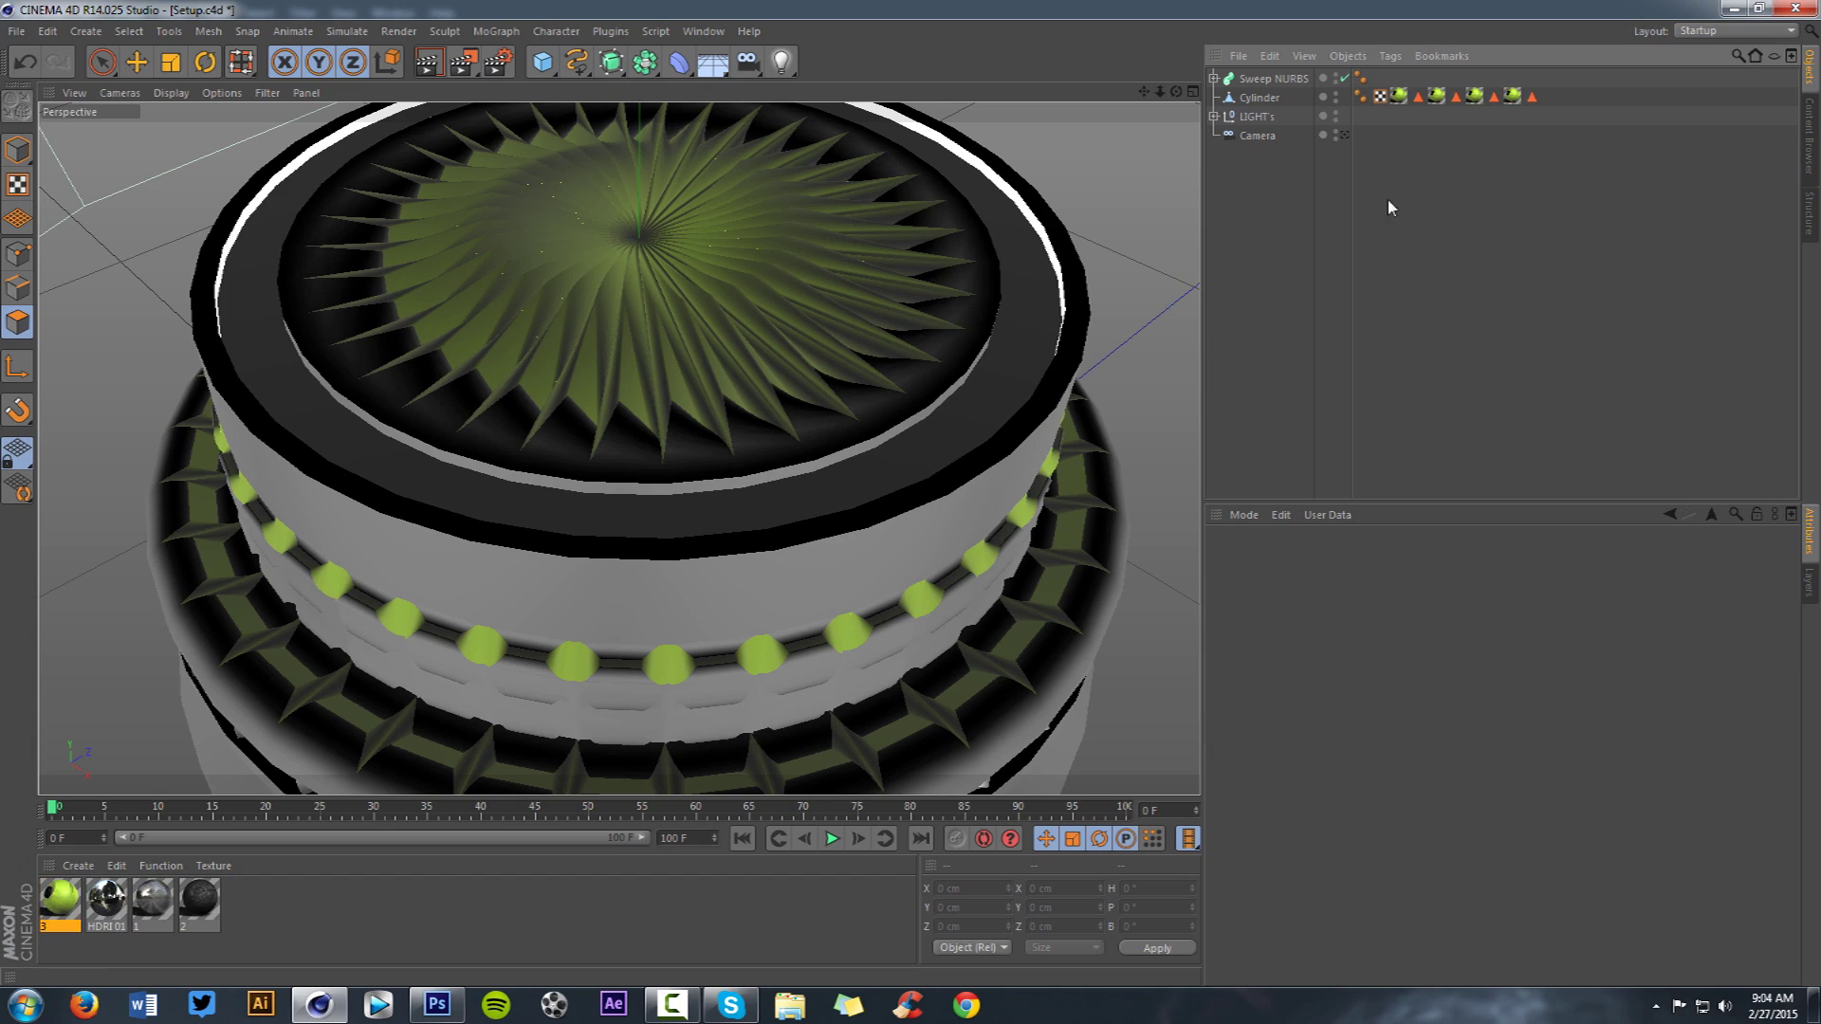
- Loop-select the widest band around the cylinder's main body and apply green material 3 with Cubic projection
left_click(1248, 100)
left_click_drag(1159, 93, 1136, 3)
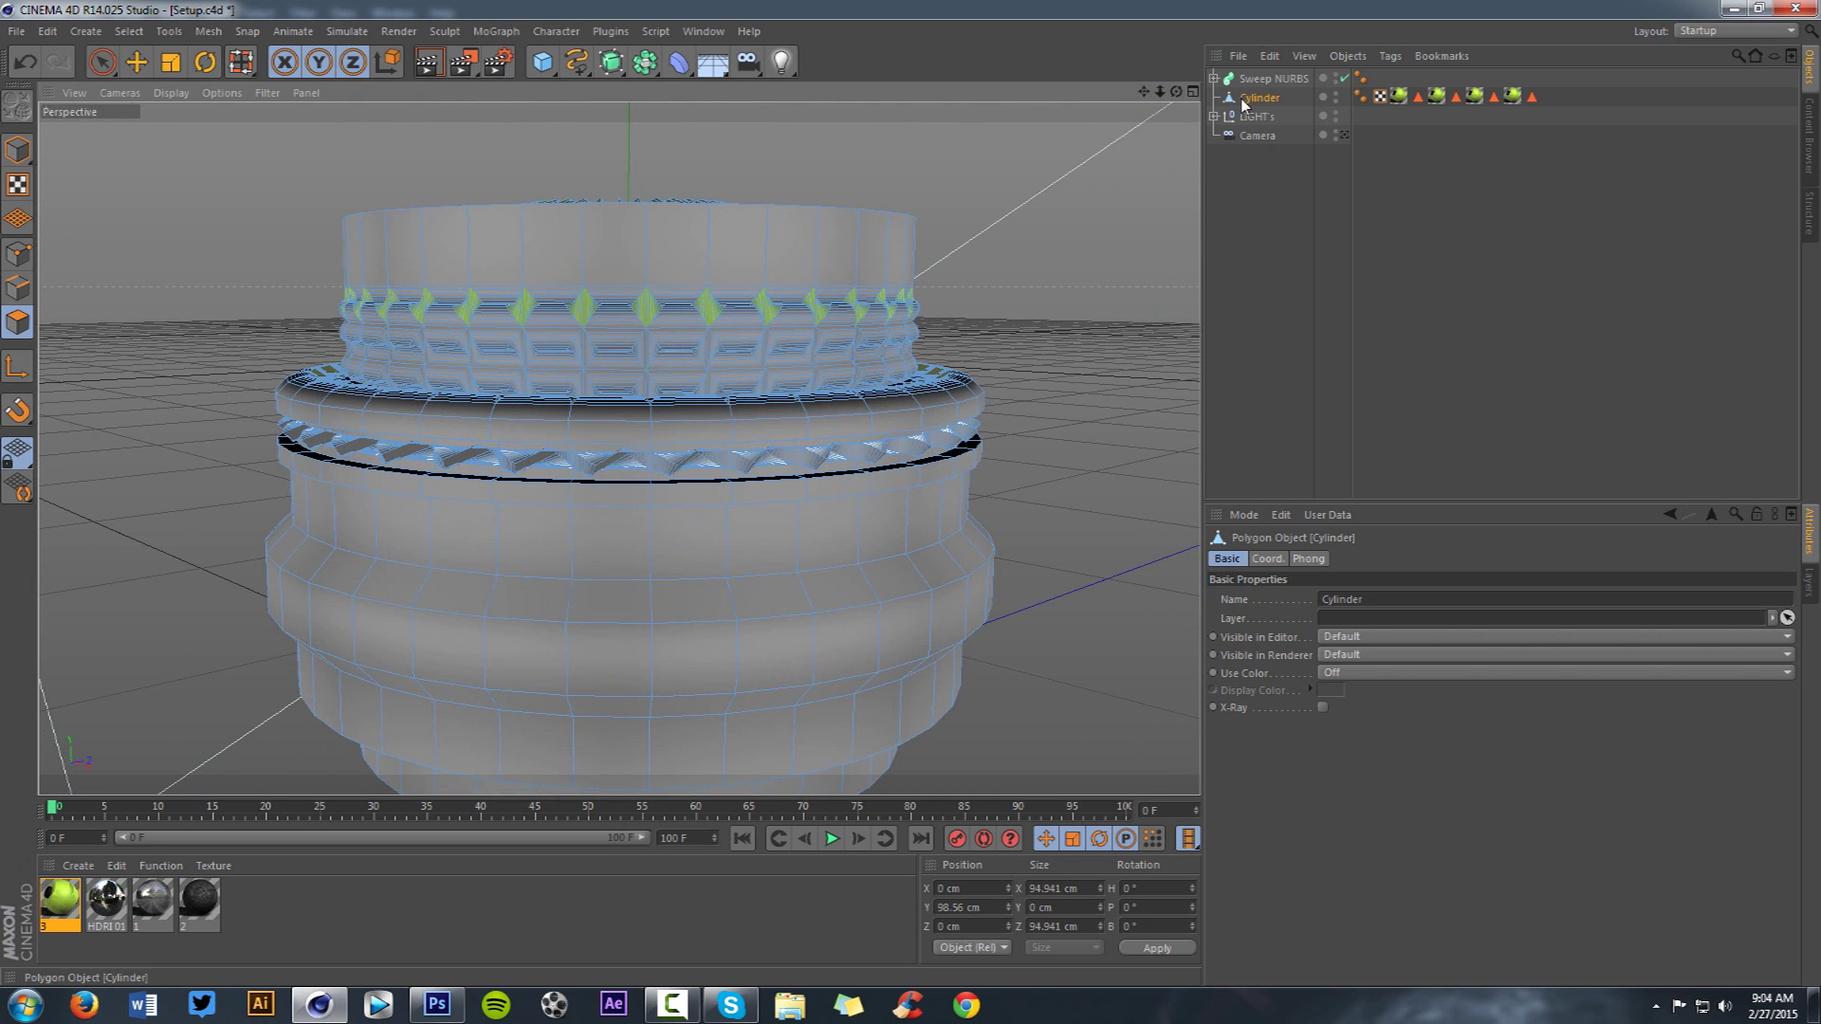
left_click(715, 645)
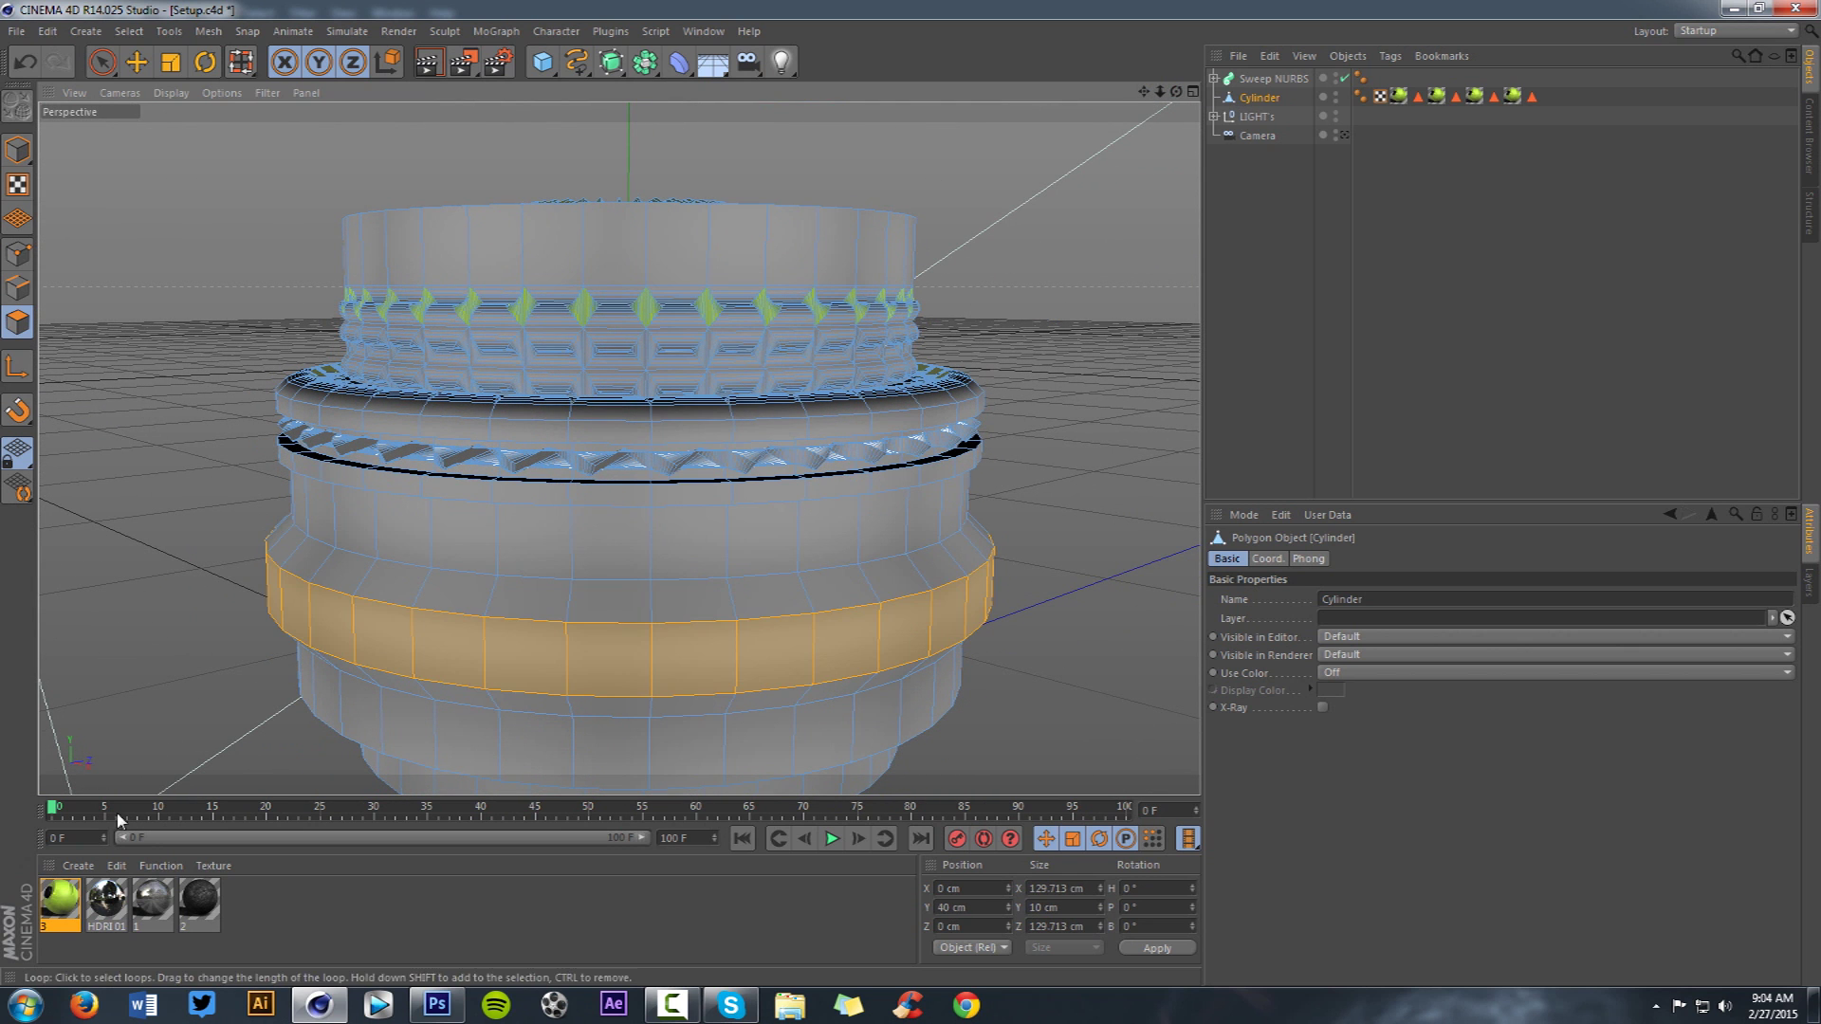
left_click_drag(435, 647, 457, 648)
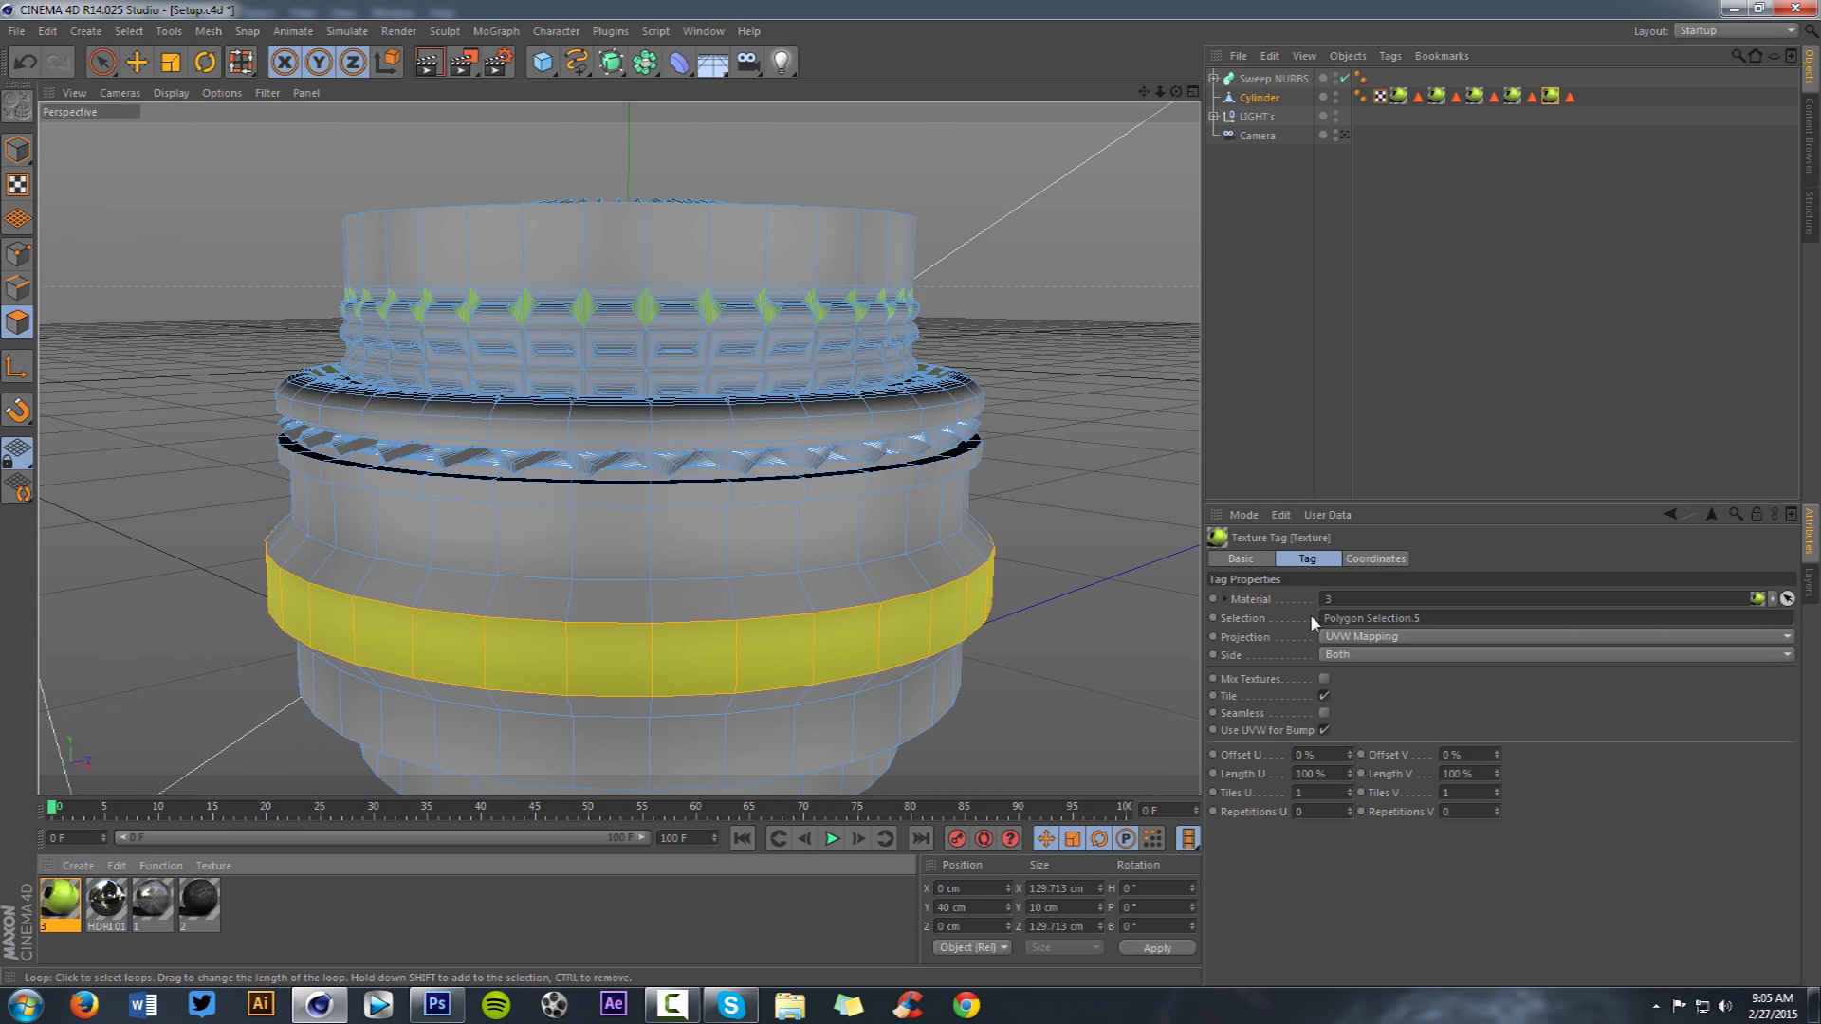
left_click(1353, 636)
left_click(1348, 717)
left_click_drag(1140, 94, 1138, 3)
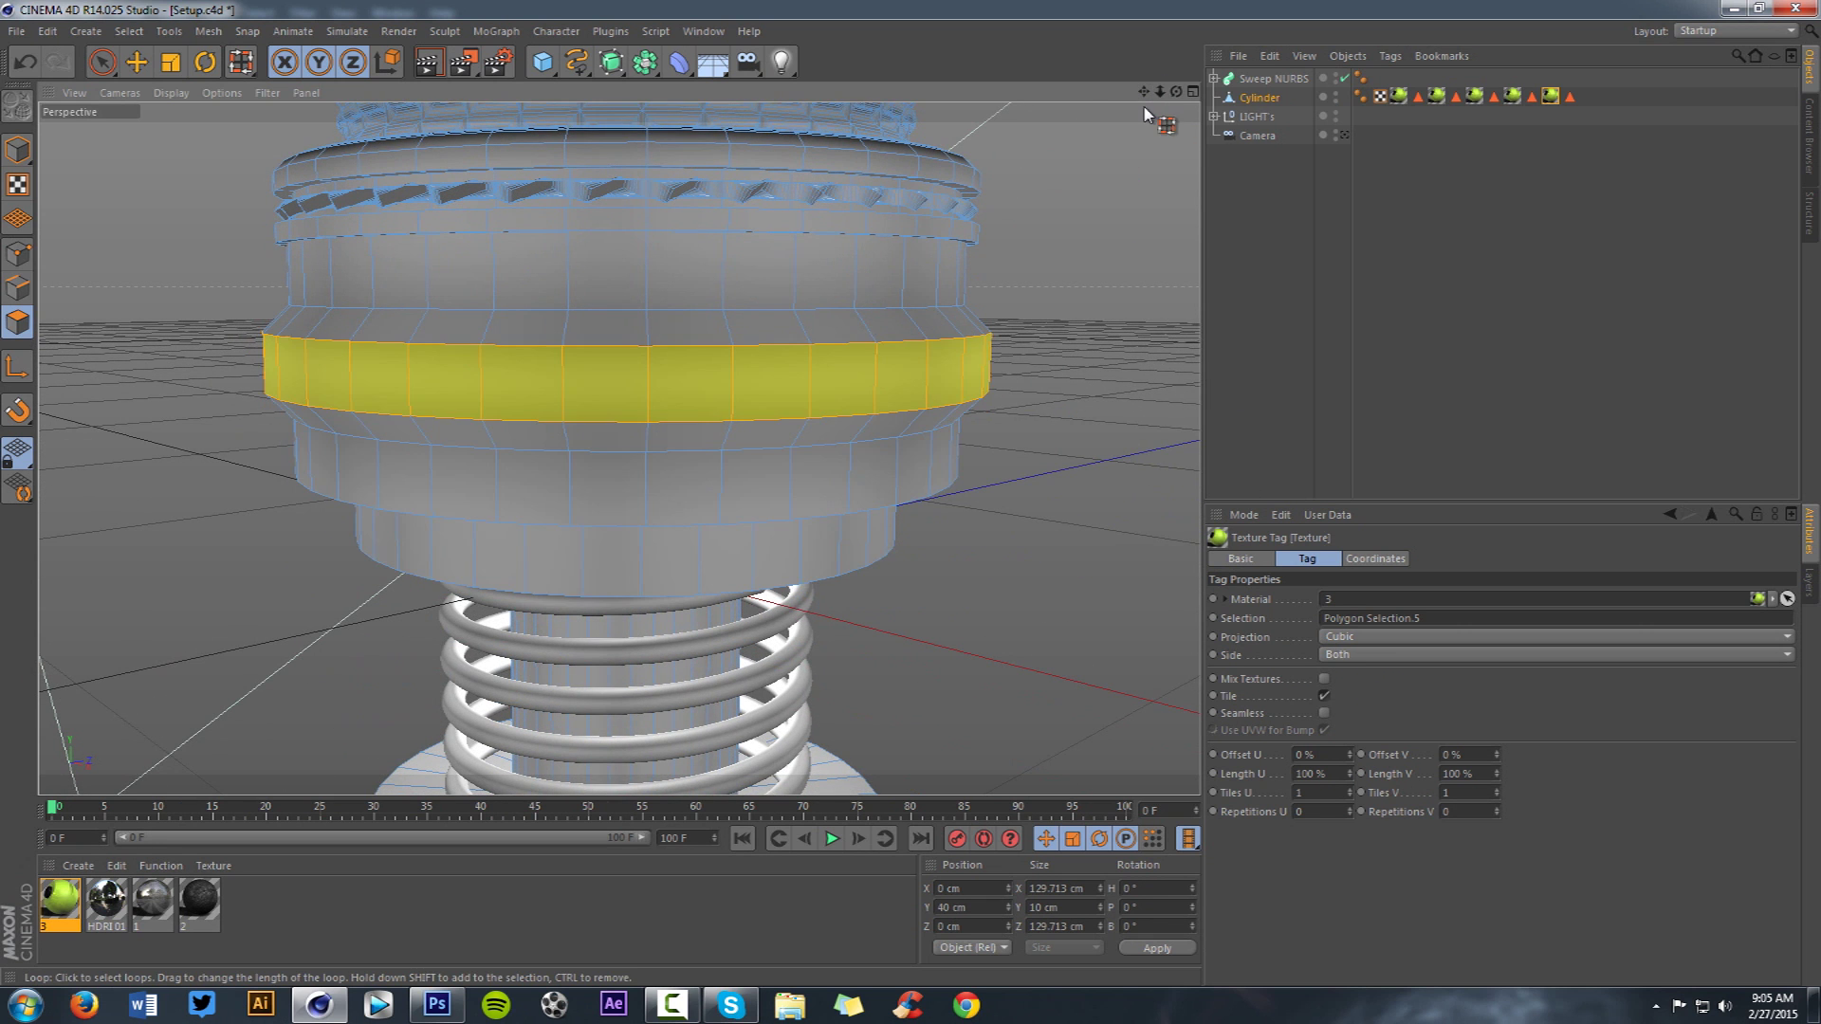
- Loop-select the lowest band just above the coil spring and apply green material 3 with Cubic projection
left_click_drag(1141, 93, 1138, 15)
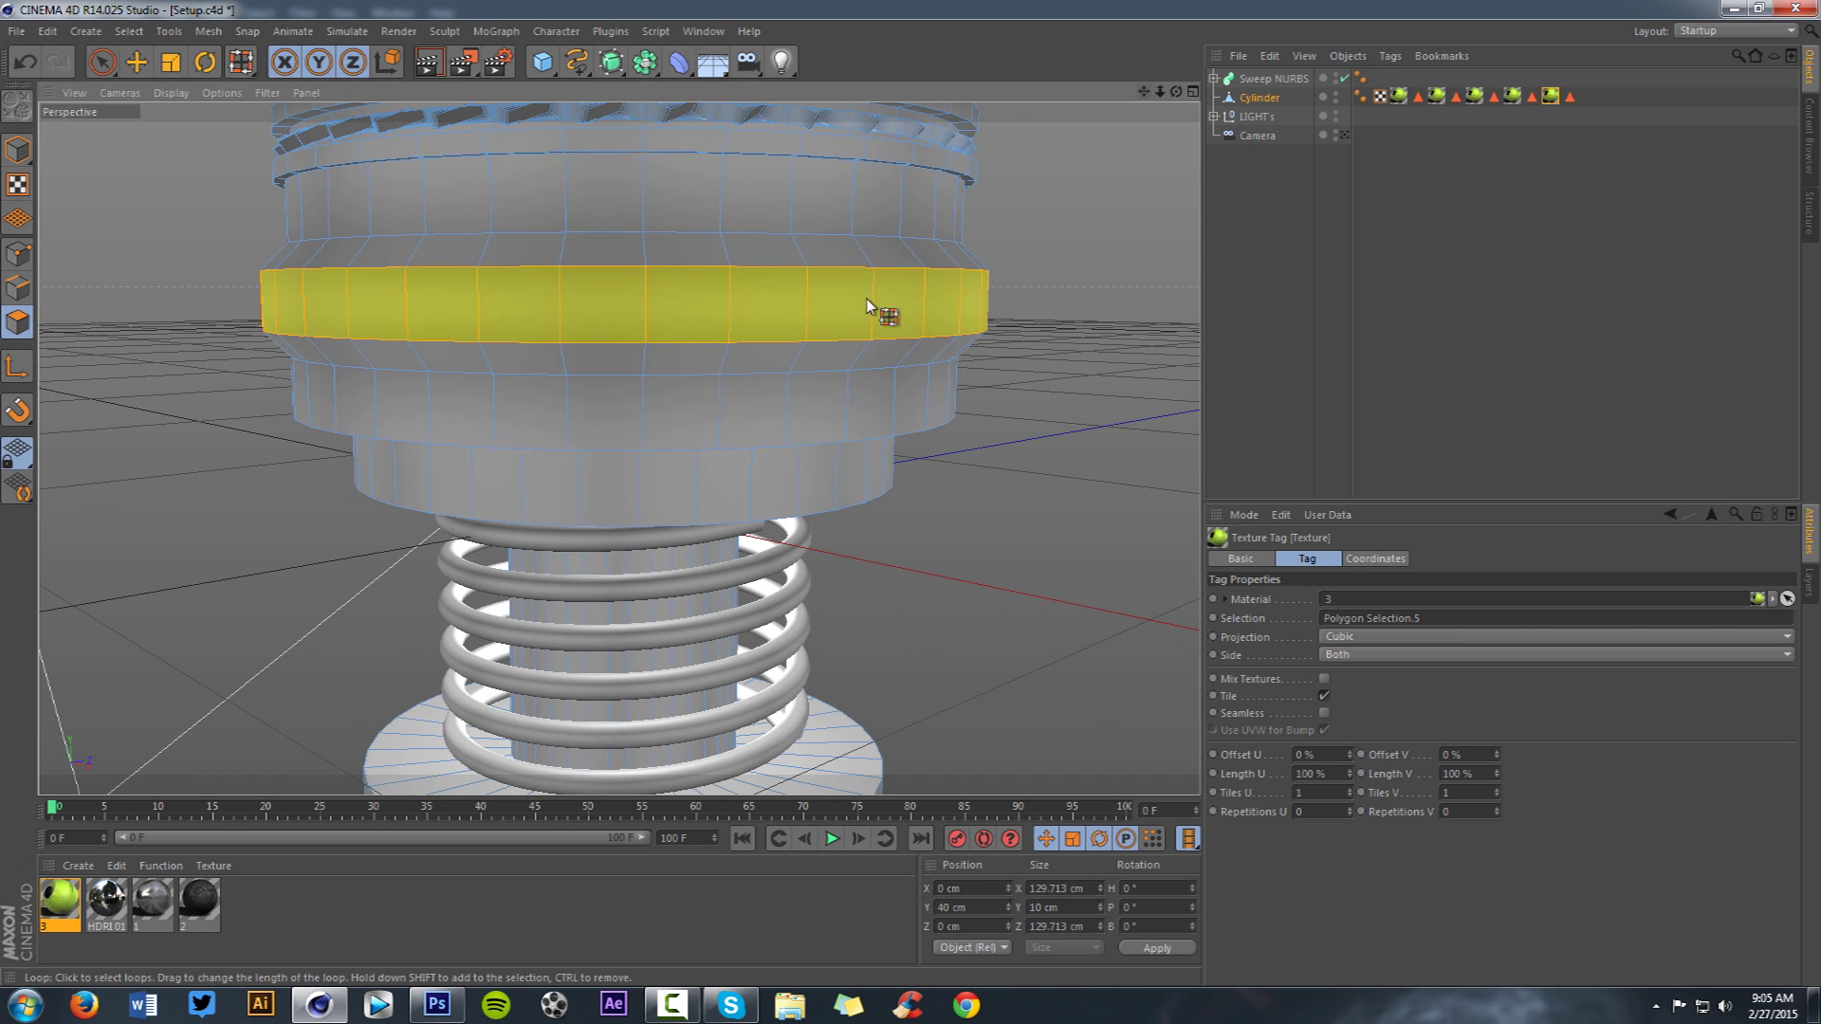
left_click(693, 487)
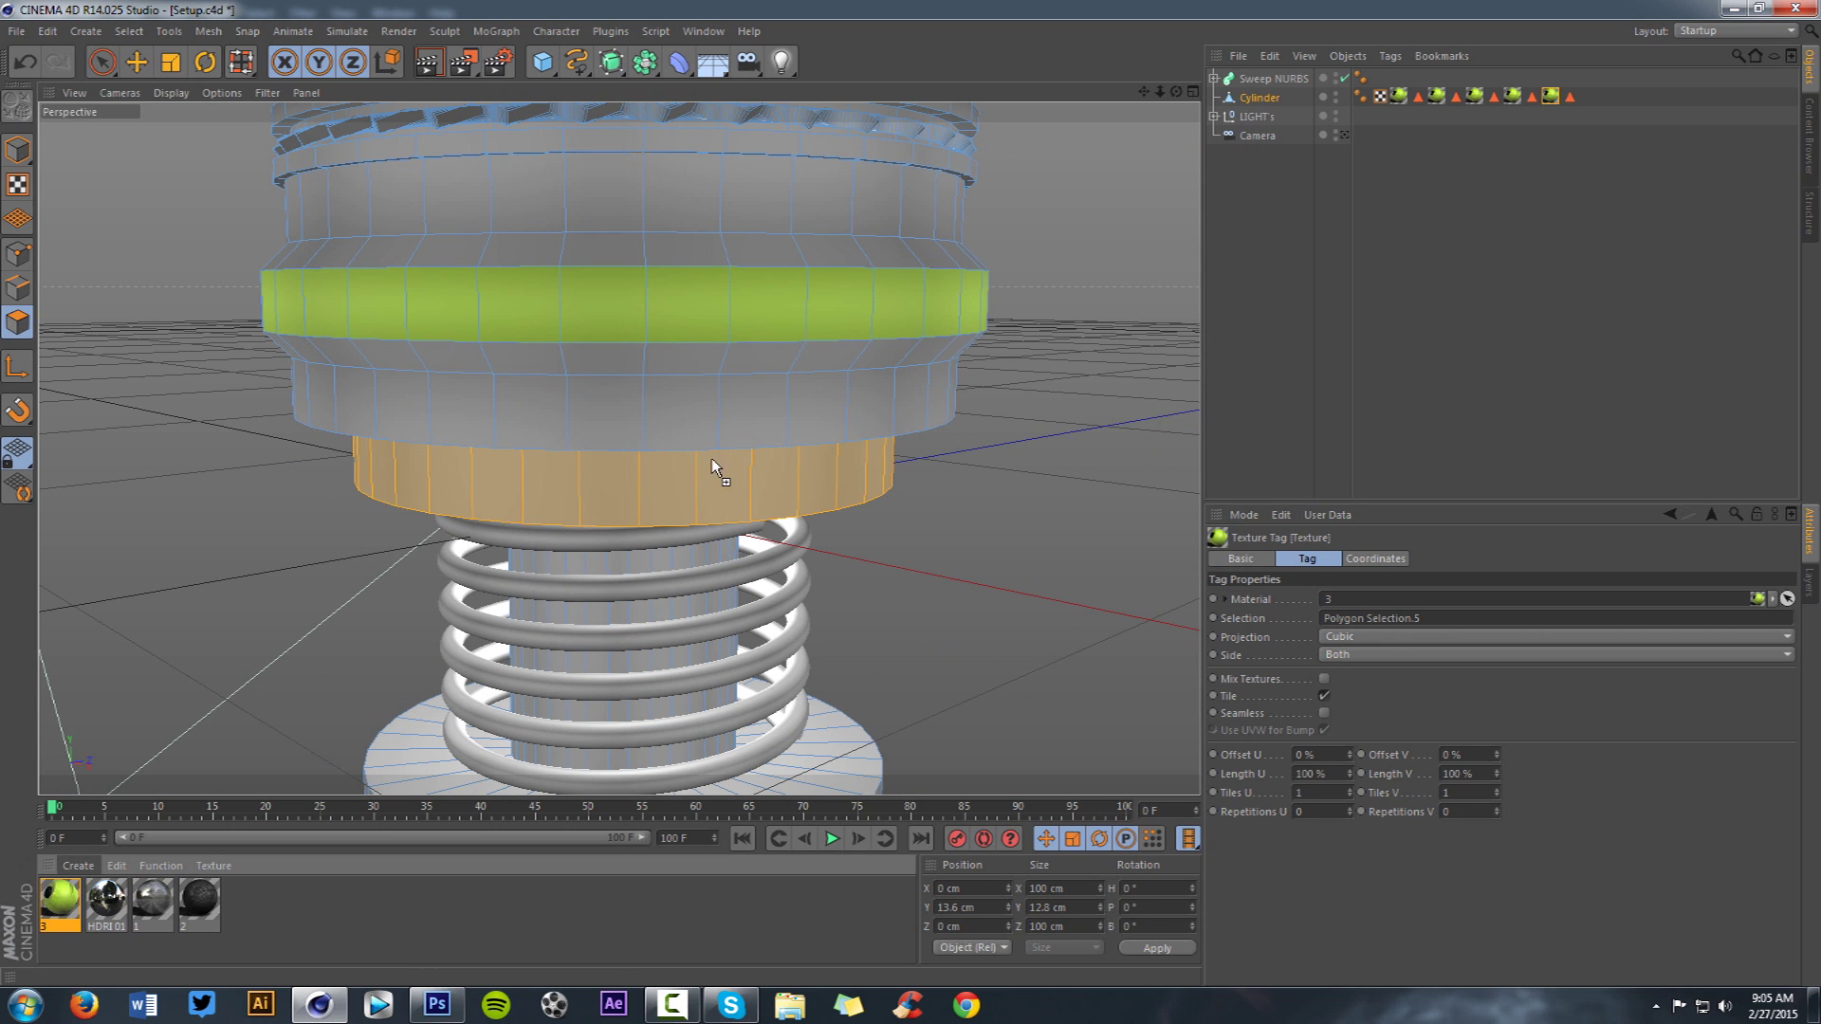
left_click_drag(711, 460, 713, 465)
left_click(1403, 637)
left_click(1359, 713)
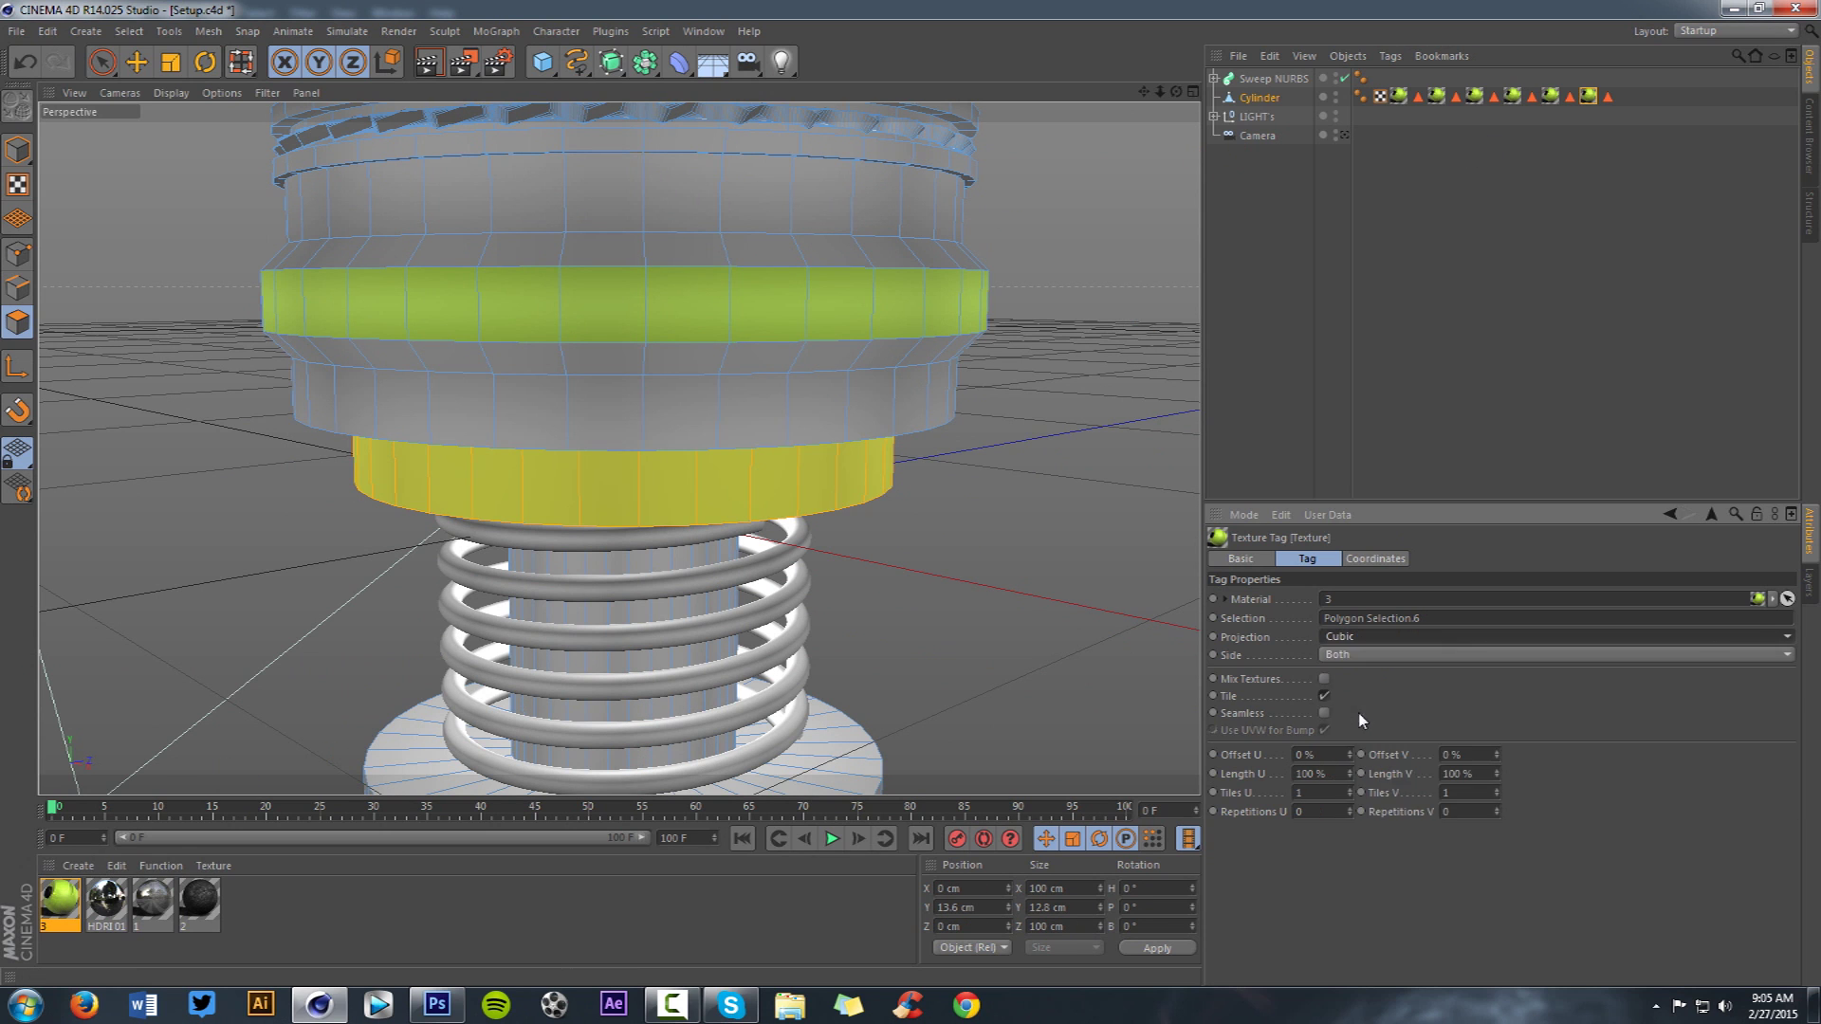
- Apply material 1 to the Sweep NURBS coil spring with Cubic projection
left_click(1271, 81)
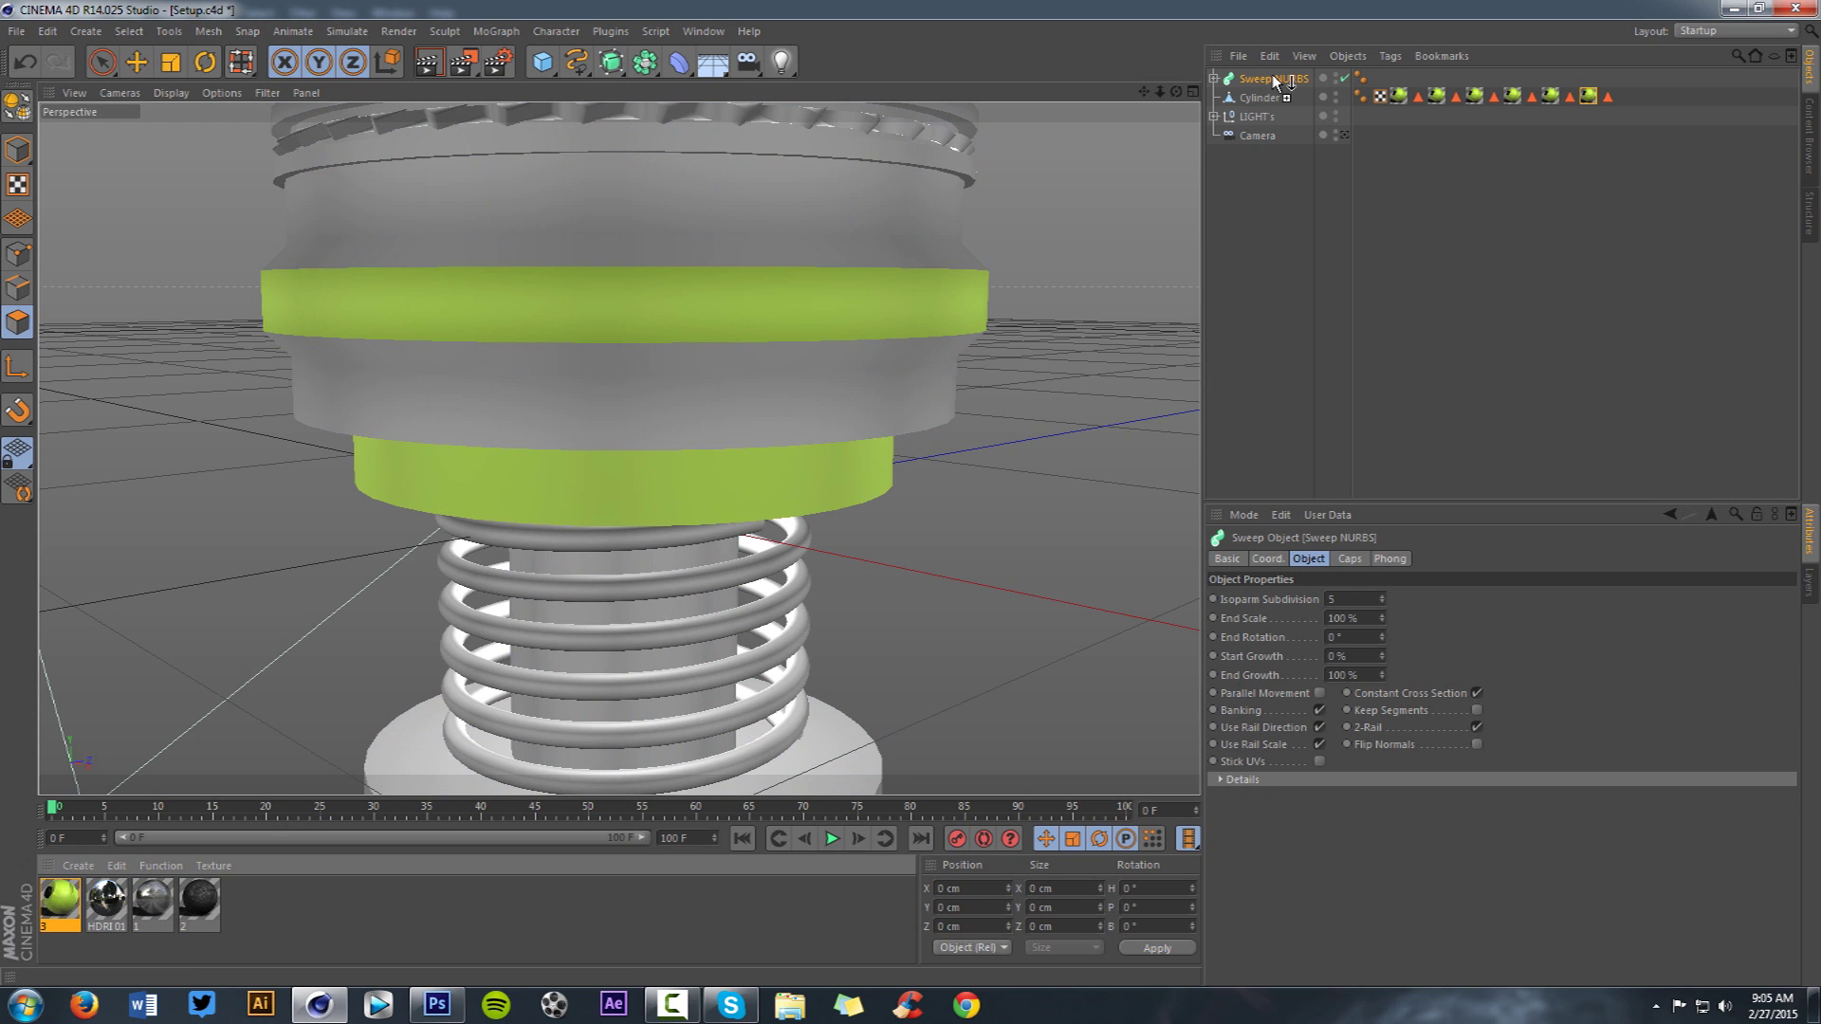
left_click_drag(1275, 83, 1273, 81)
left_click(1343, 637)
left_click(1347, 713)
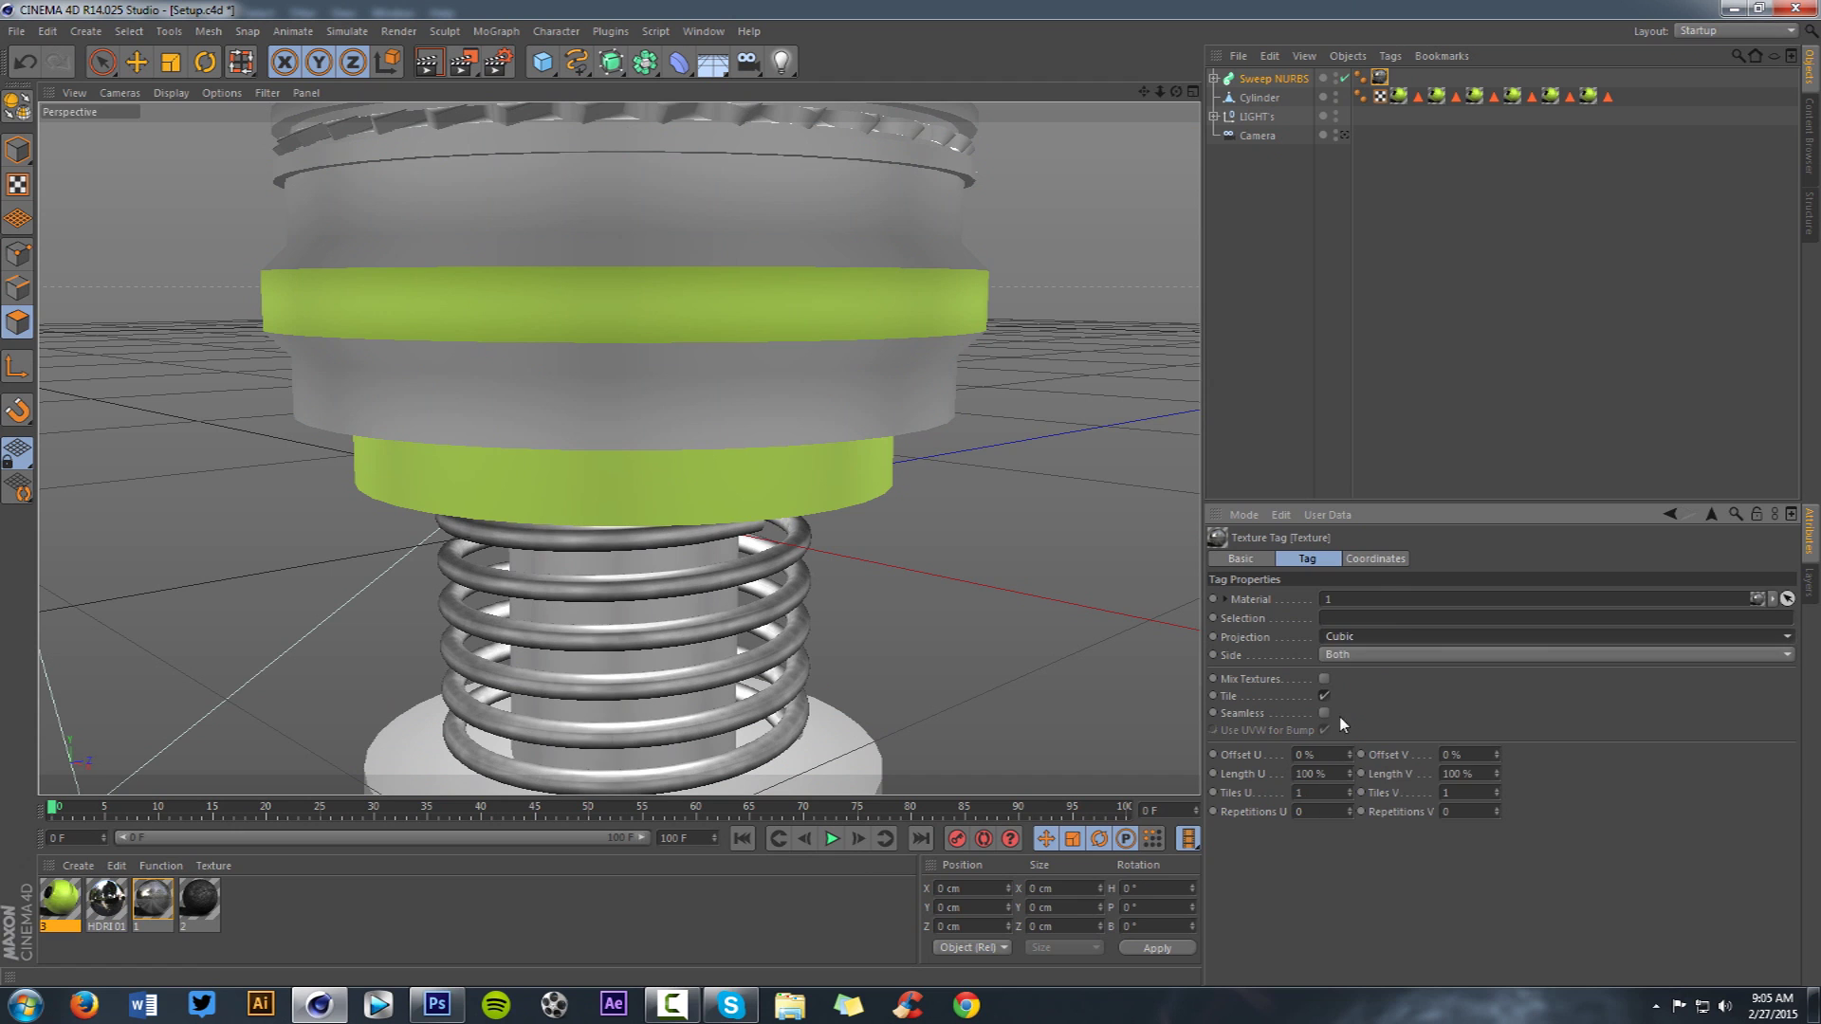
left_click(1272, 436)
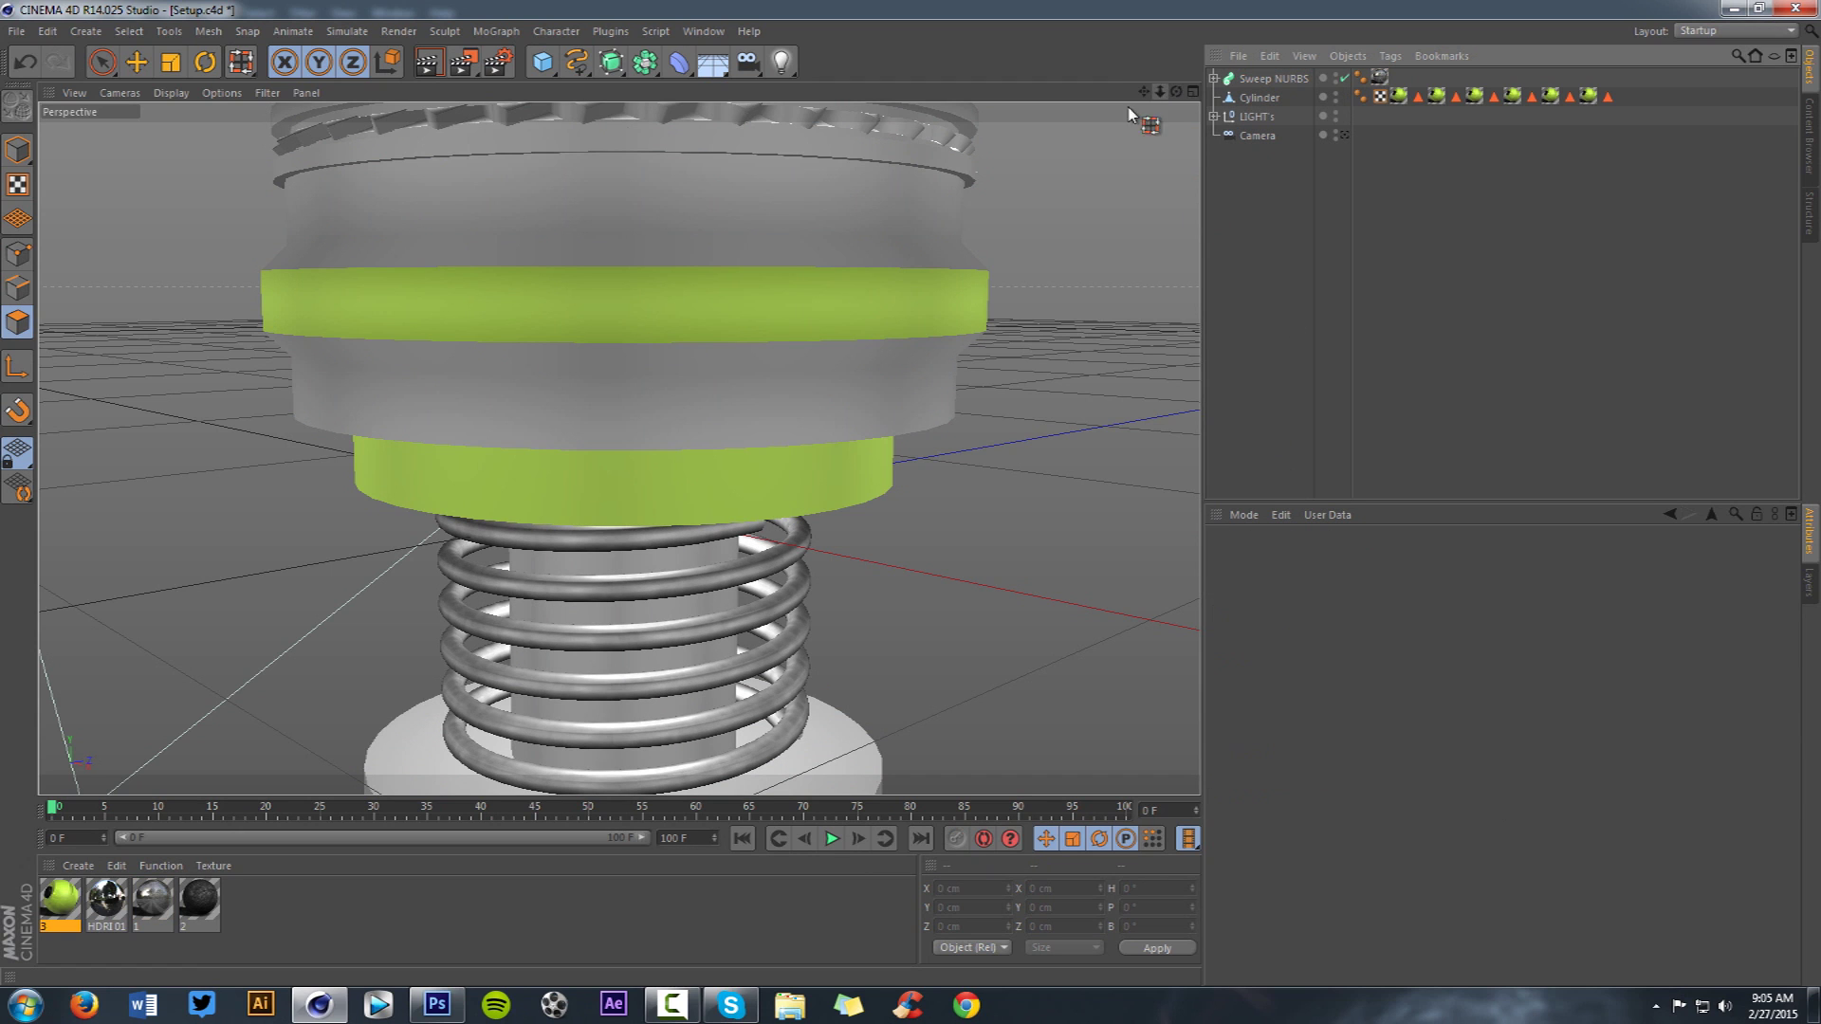
- Apply dark material 2 to the Cylinder with Cubic projection, placing its texture tag ahead of the green material tags
left_click_drag(189, 915, 521, 699)
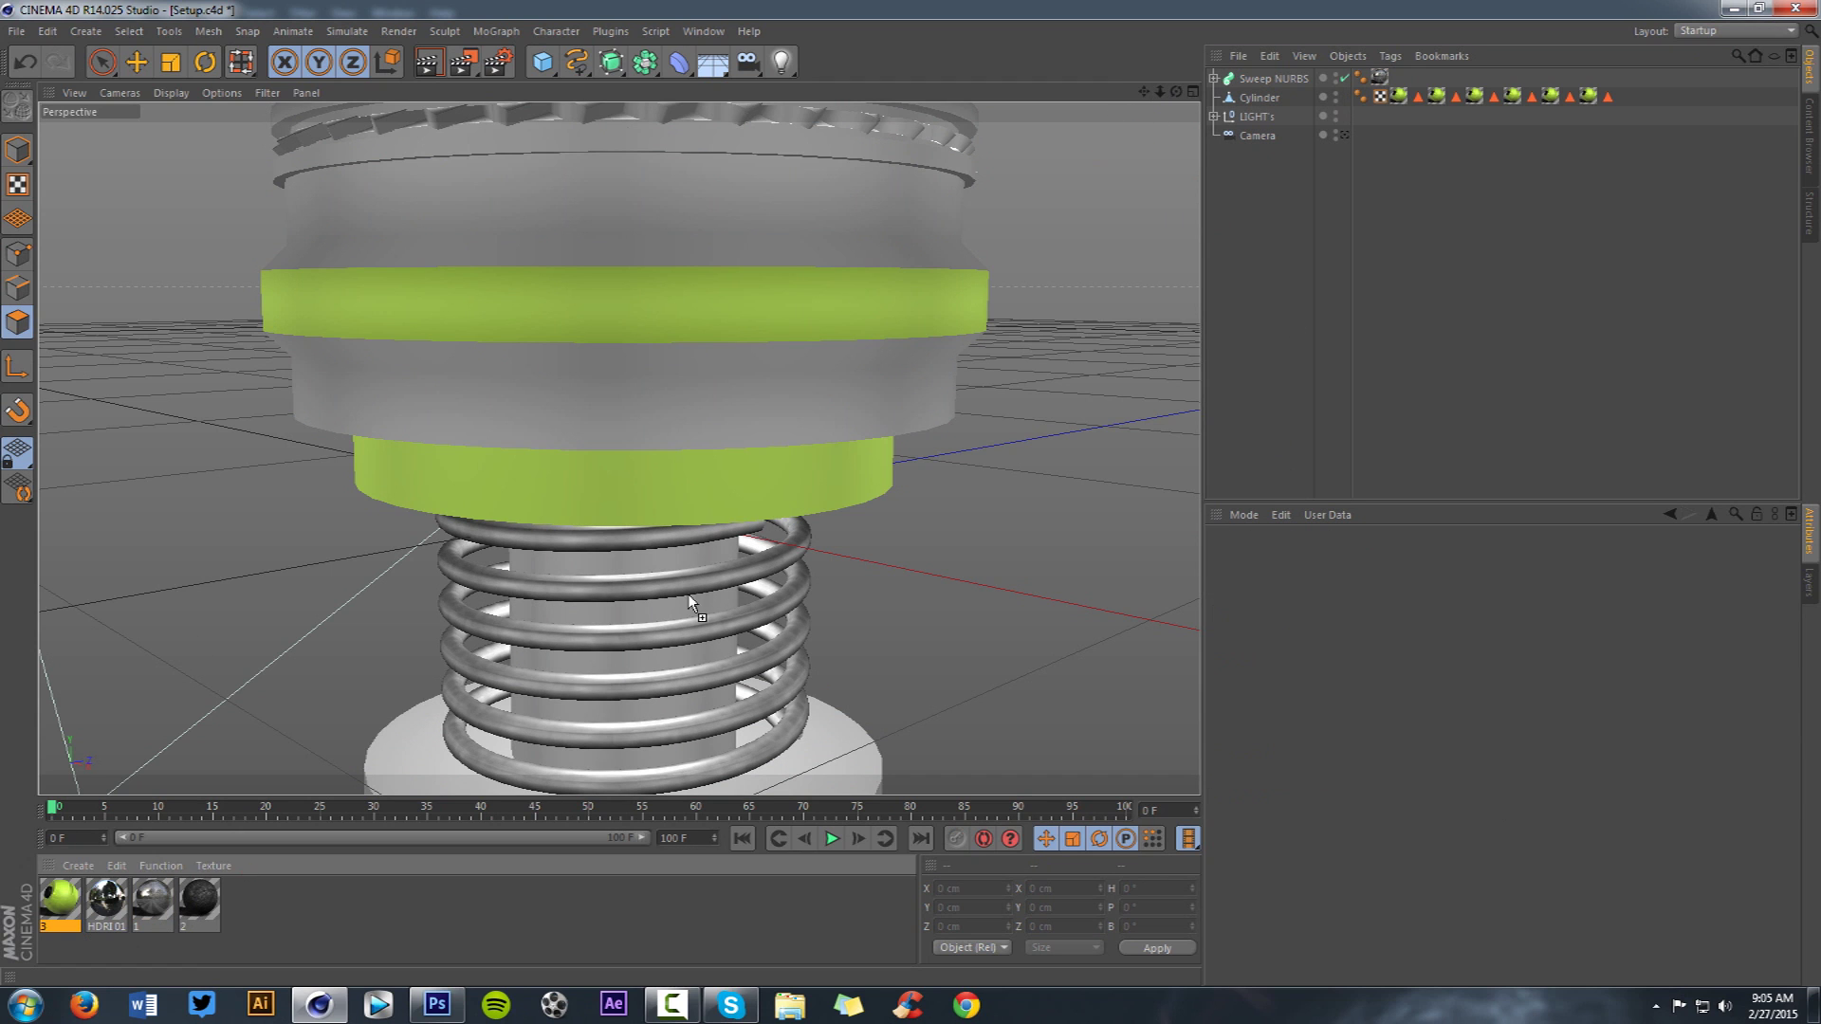
left_click_drag(1258, 104, 1258, 101)
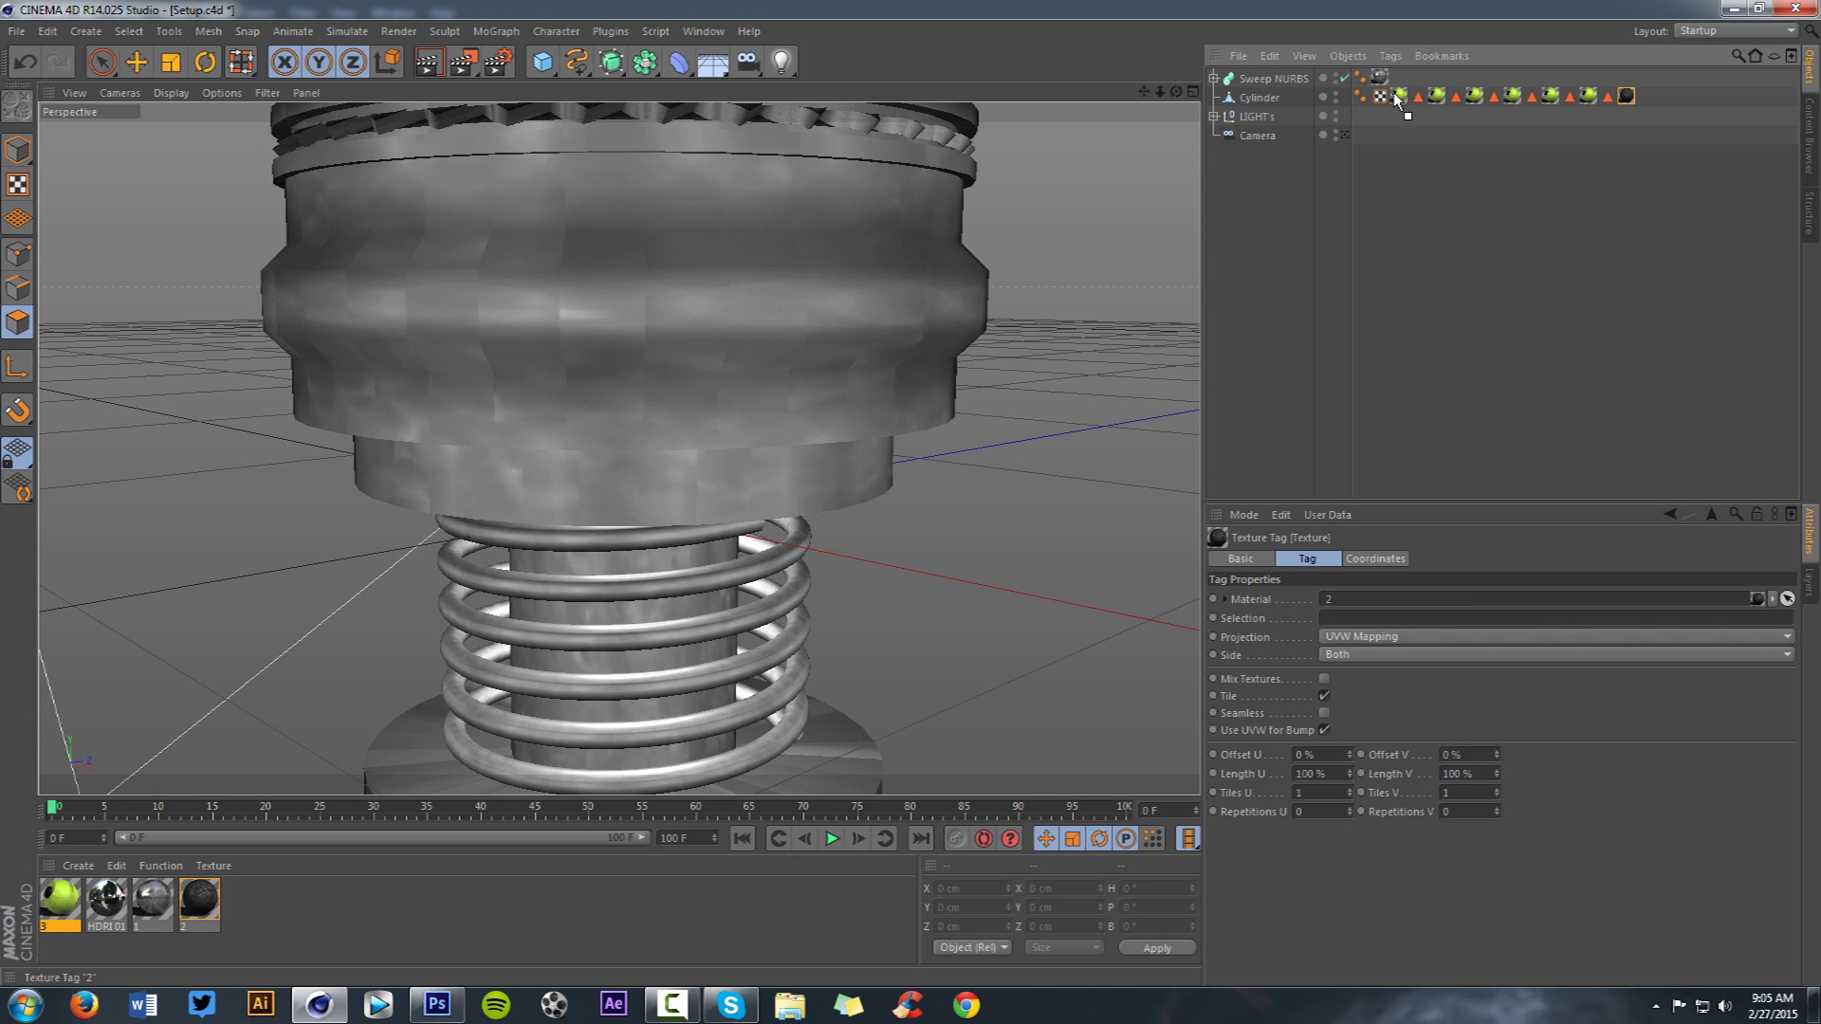
left_click_drag(1396, 97, 1396, 102)
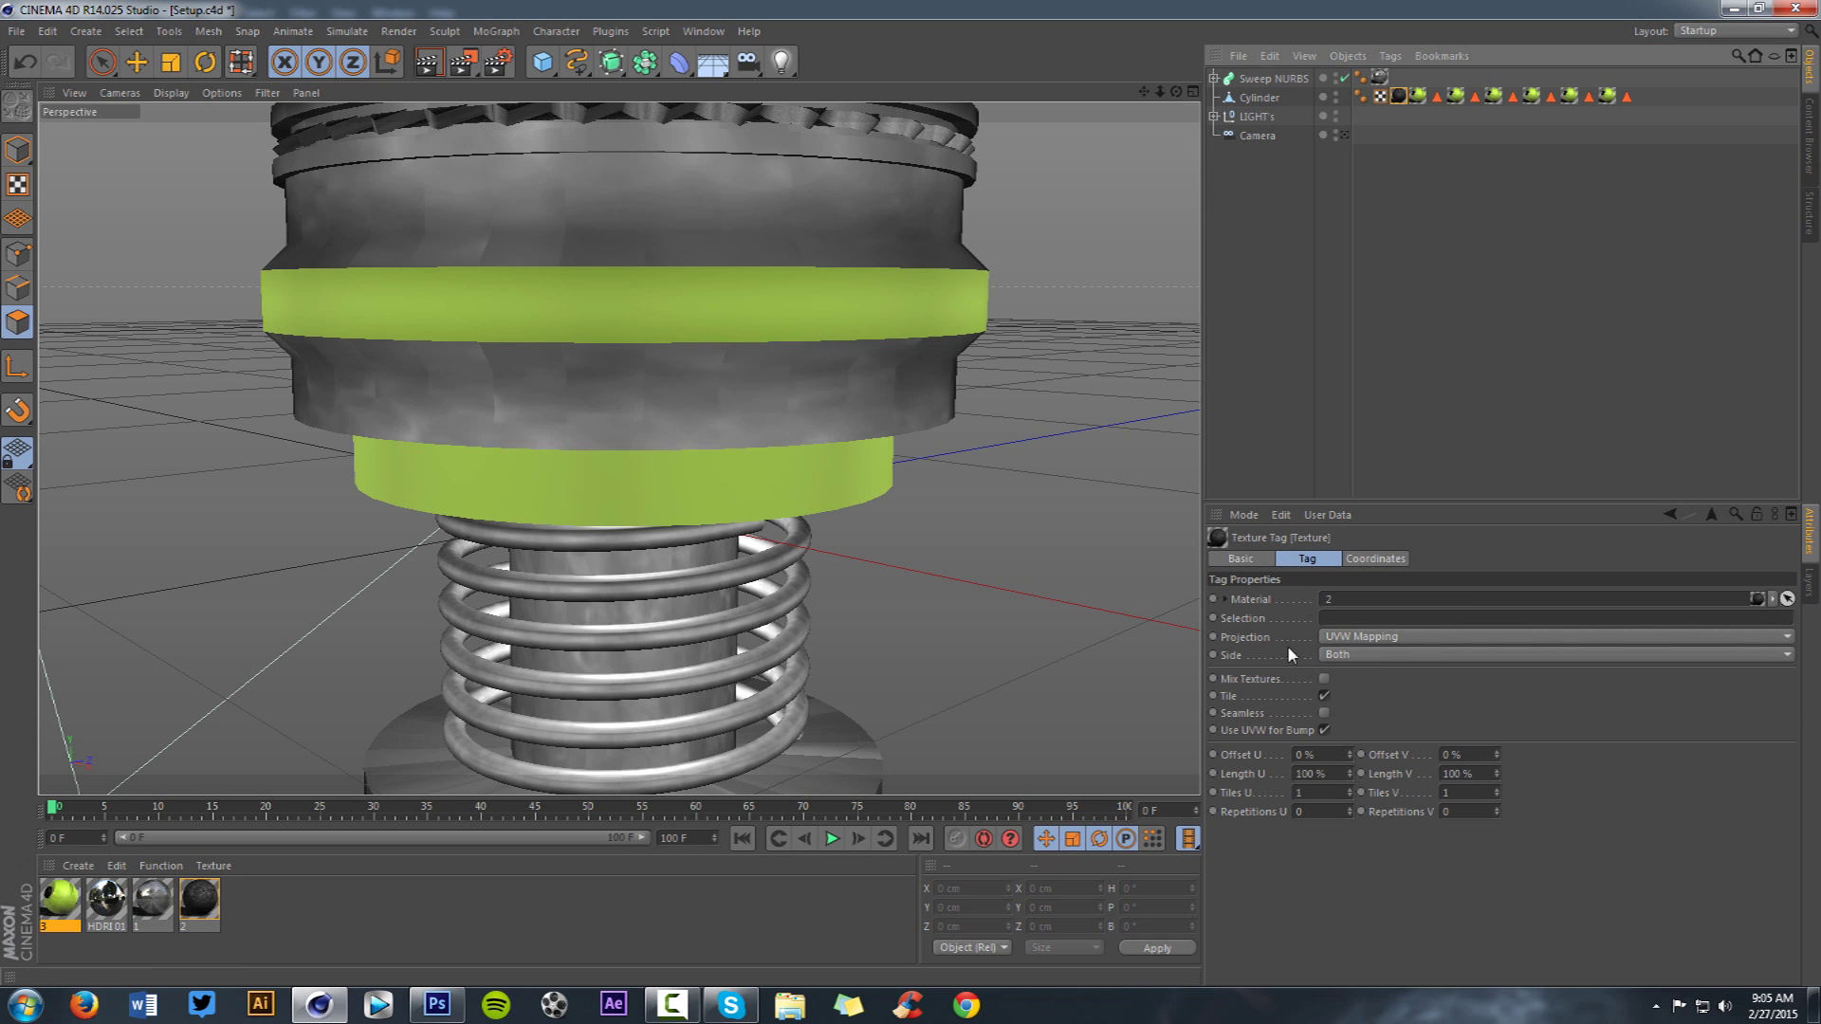
left_click(1339, 638)
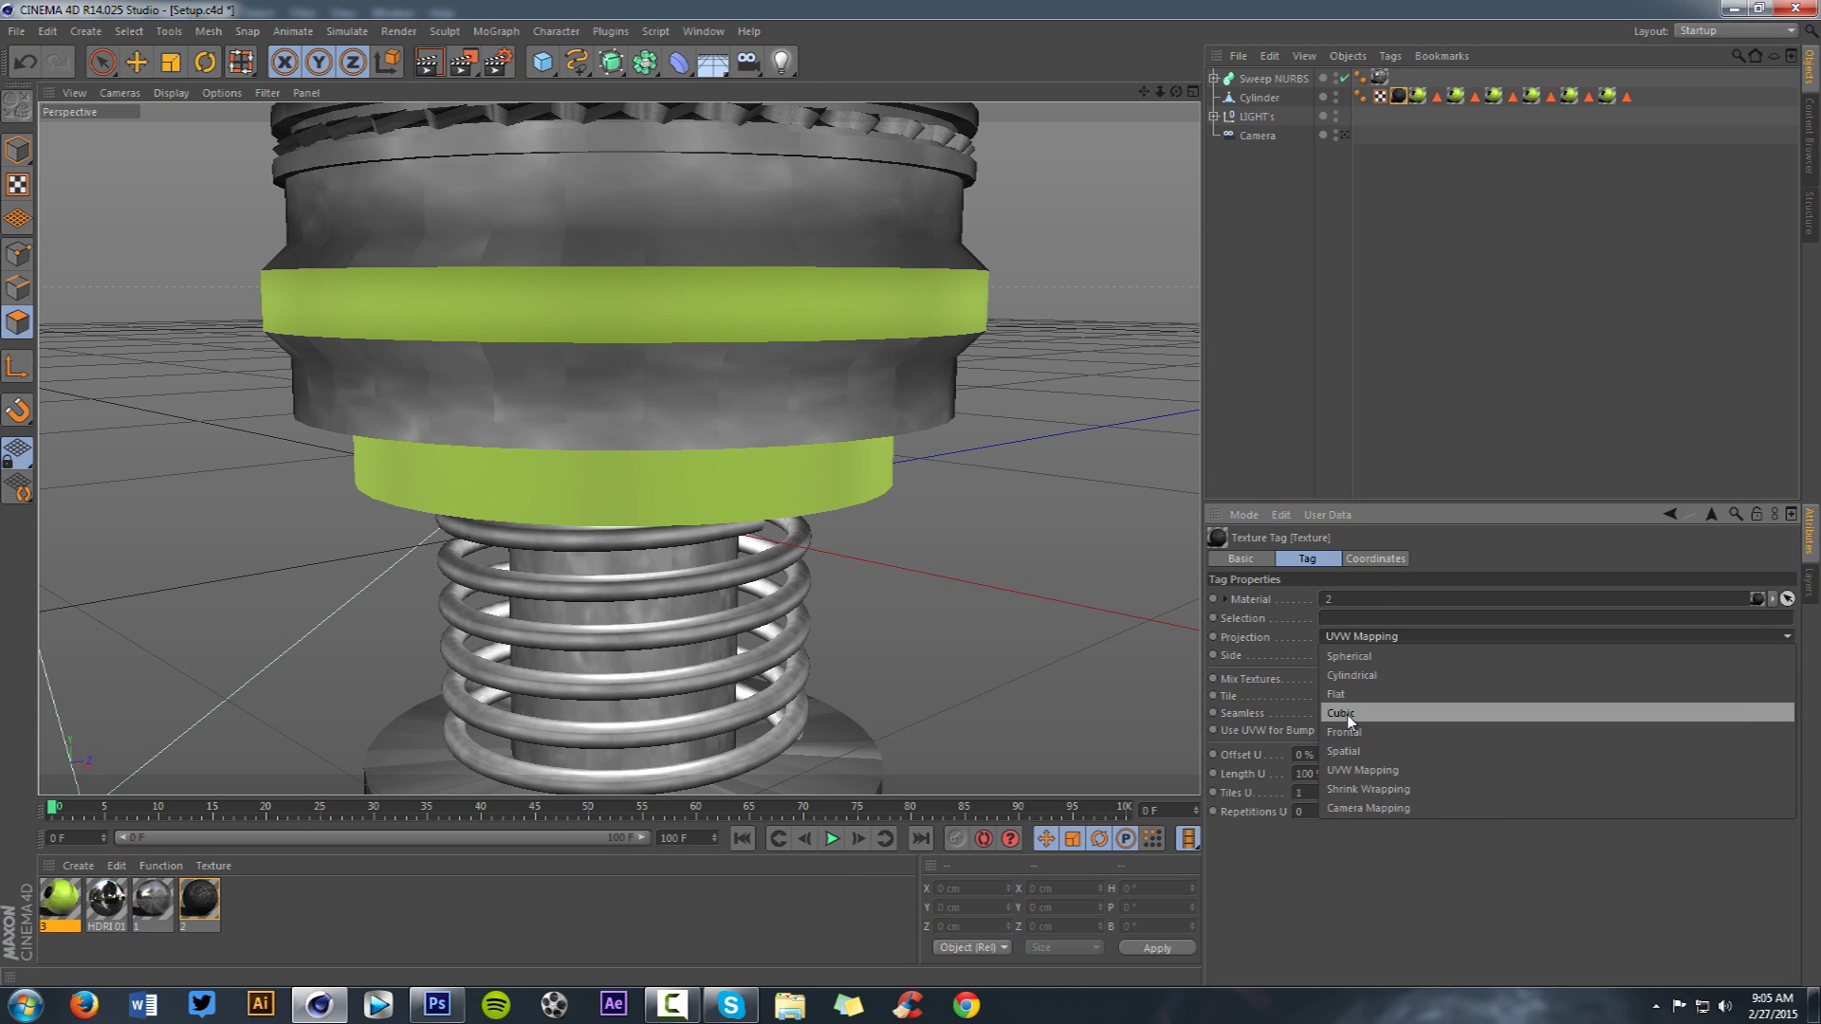
left_click(1344, 713)
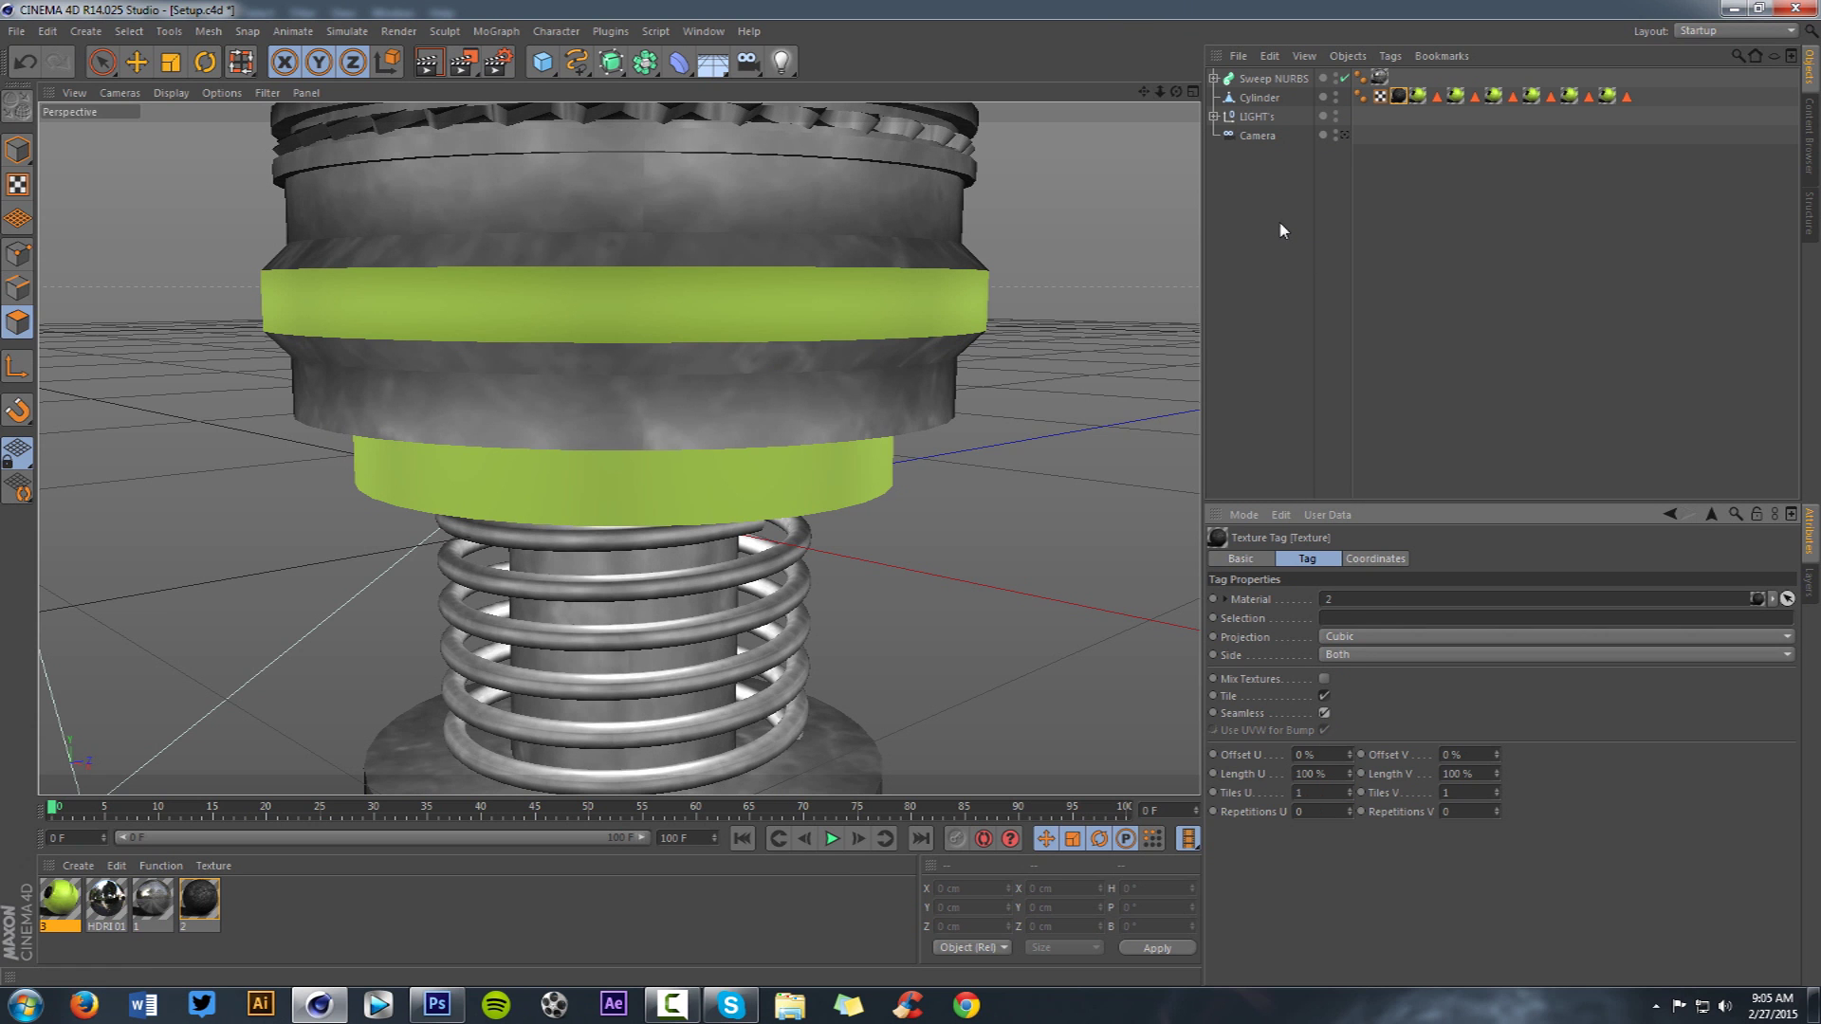
- Group the Sweep NURBS and the Cylinder into one null
left_click(1250, 80)
mouse_move(1160, 92)
left_mouse_down()
mouse_move(1072, 92)
mouse_move(1180, 92)
mouse_move(1154, 66)
left_mouse_up()
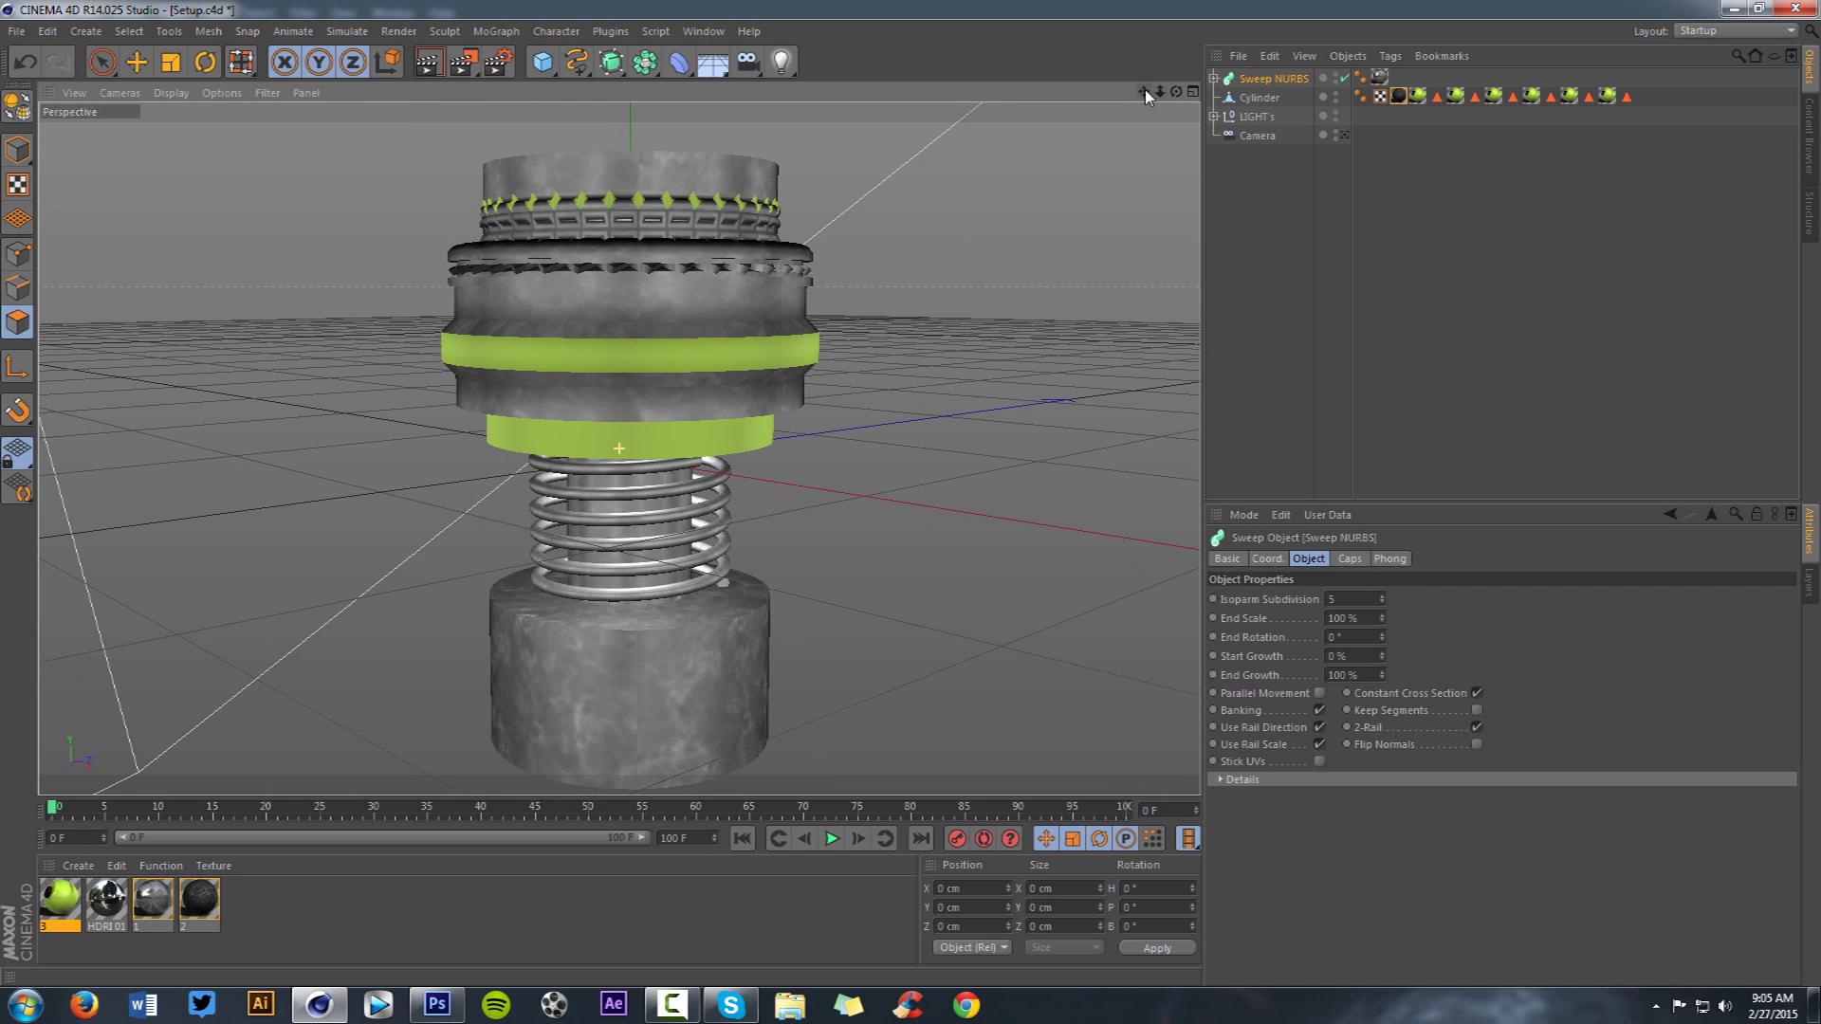
left_click(1255, 101, "ctrl")
key("alt+g")
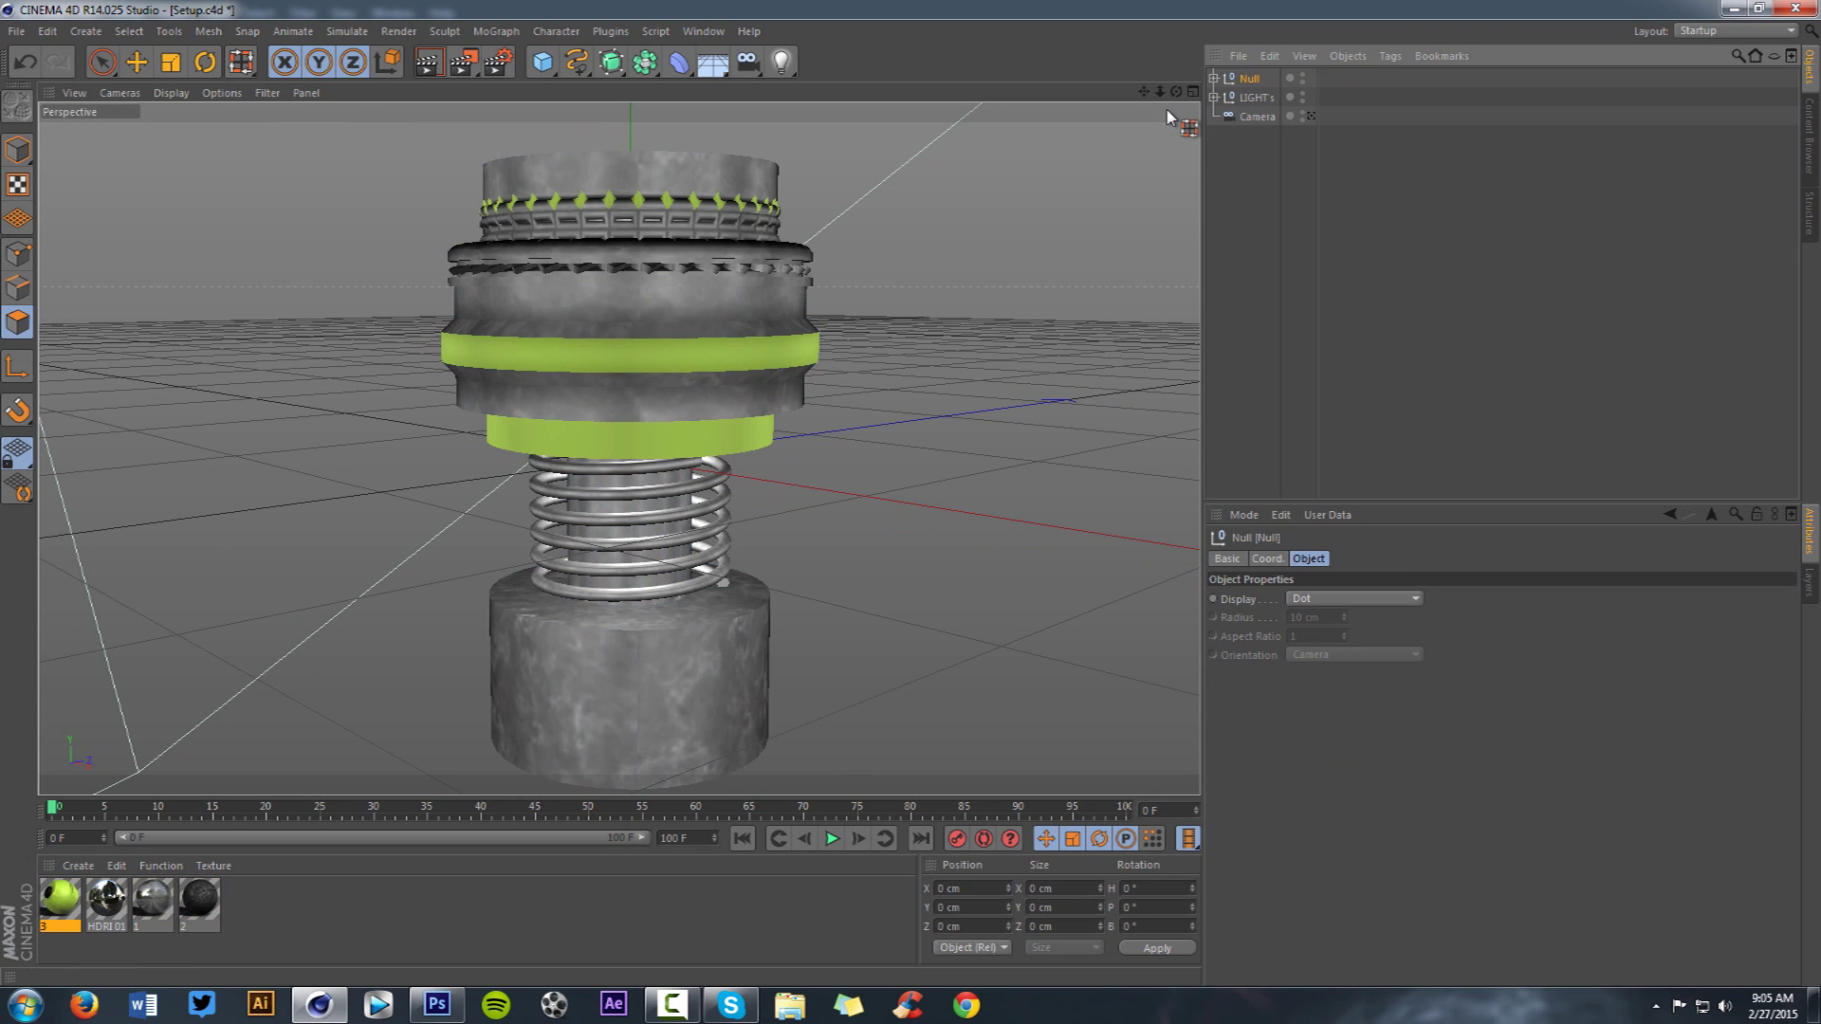
- Select the null holding the spring and cylinder and activate the Rotate tool
left_click_drag(1175, 92, 1152, 103)
left_click(1250, 81)
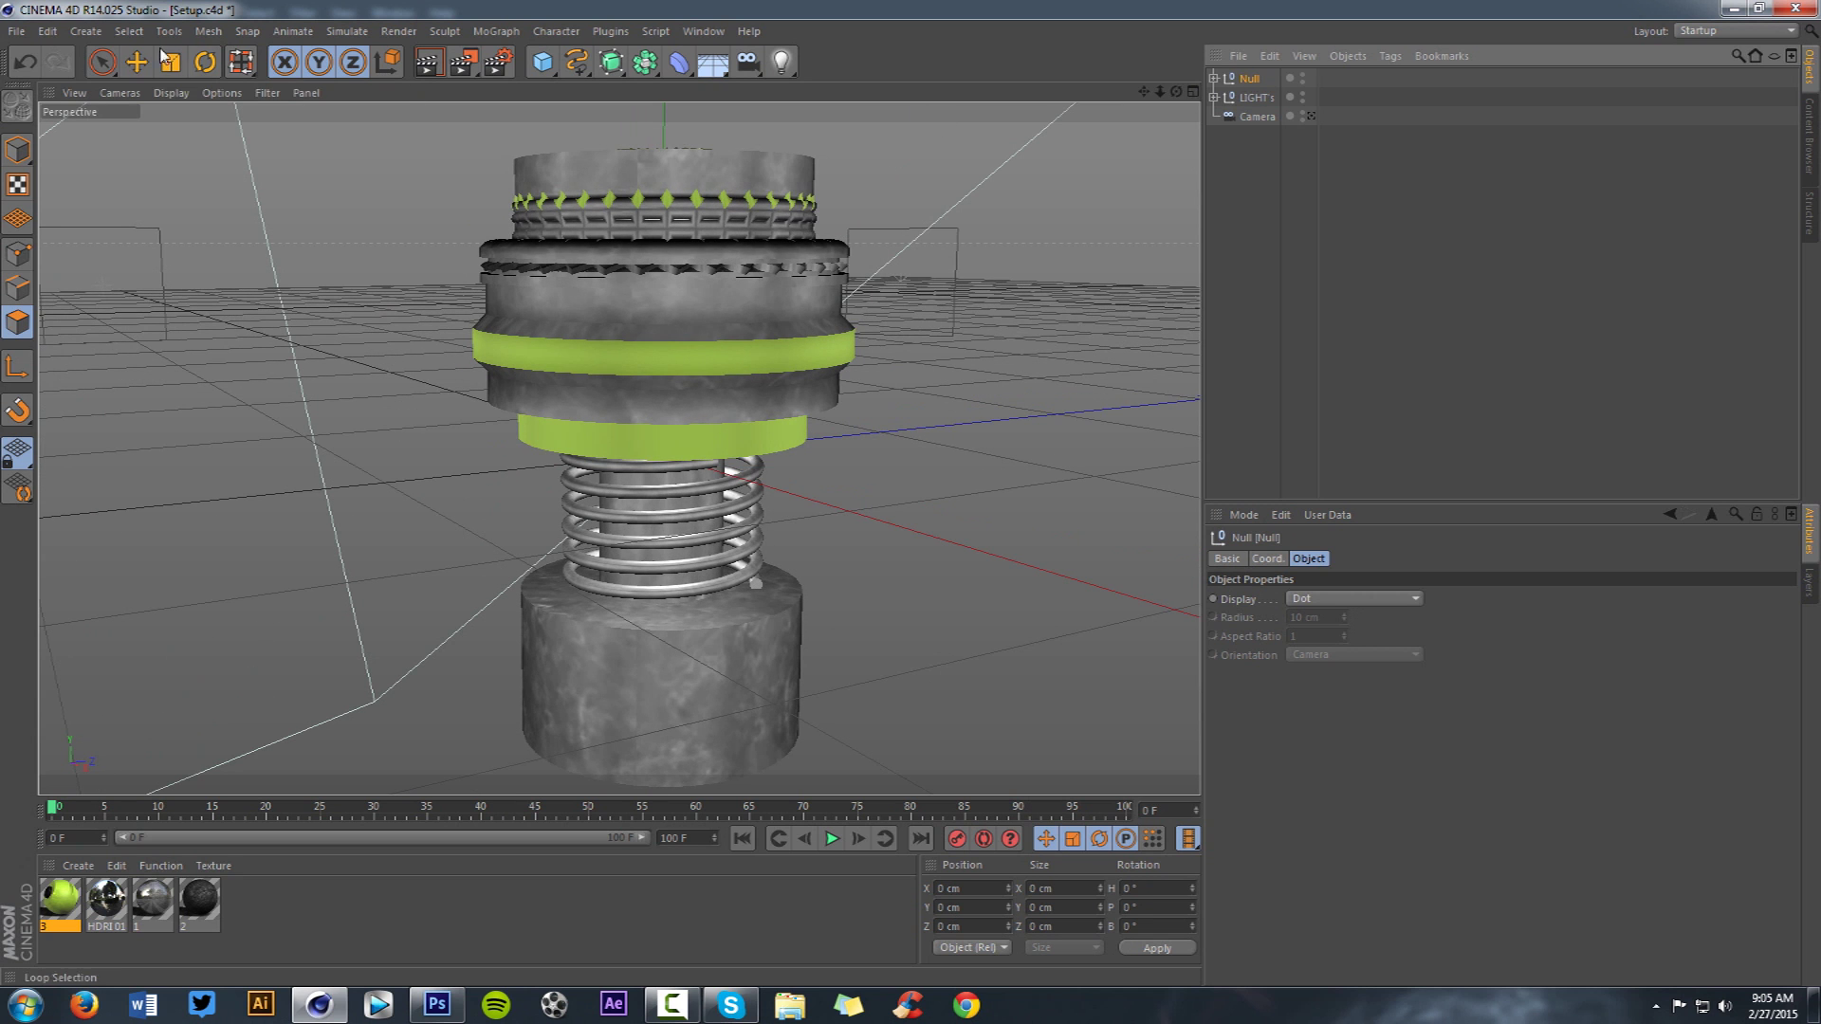
left_click(134, 60)
left_click(204, 62)
left_click_drag(1143, 92, 1165, 180)
- Switch to the open sesohq.ai document and duplicate the logo's Extrude NURBS object in place
left_click(703, 31)
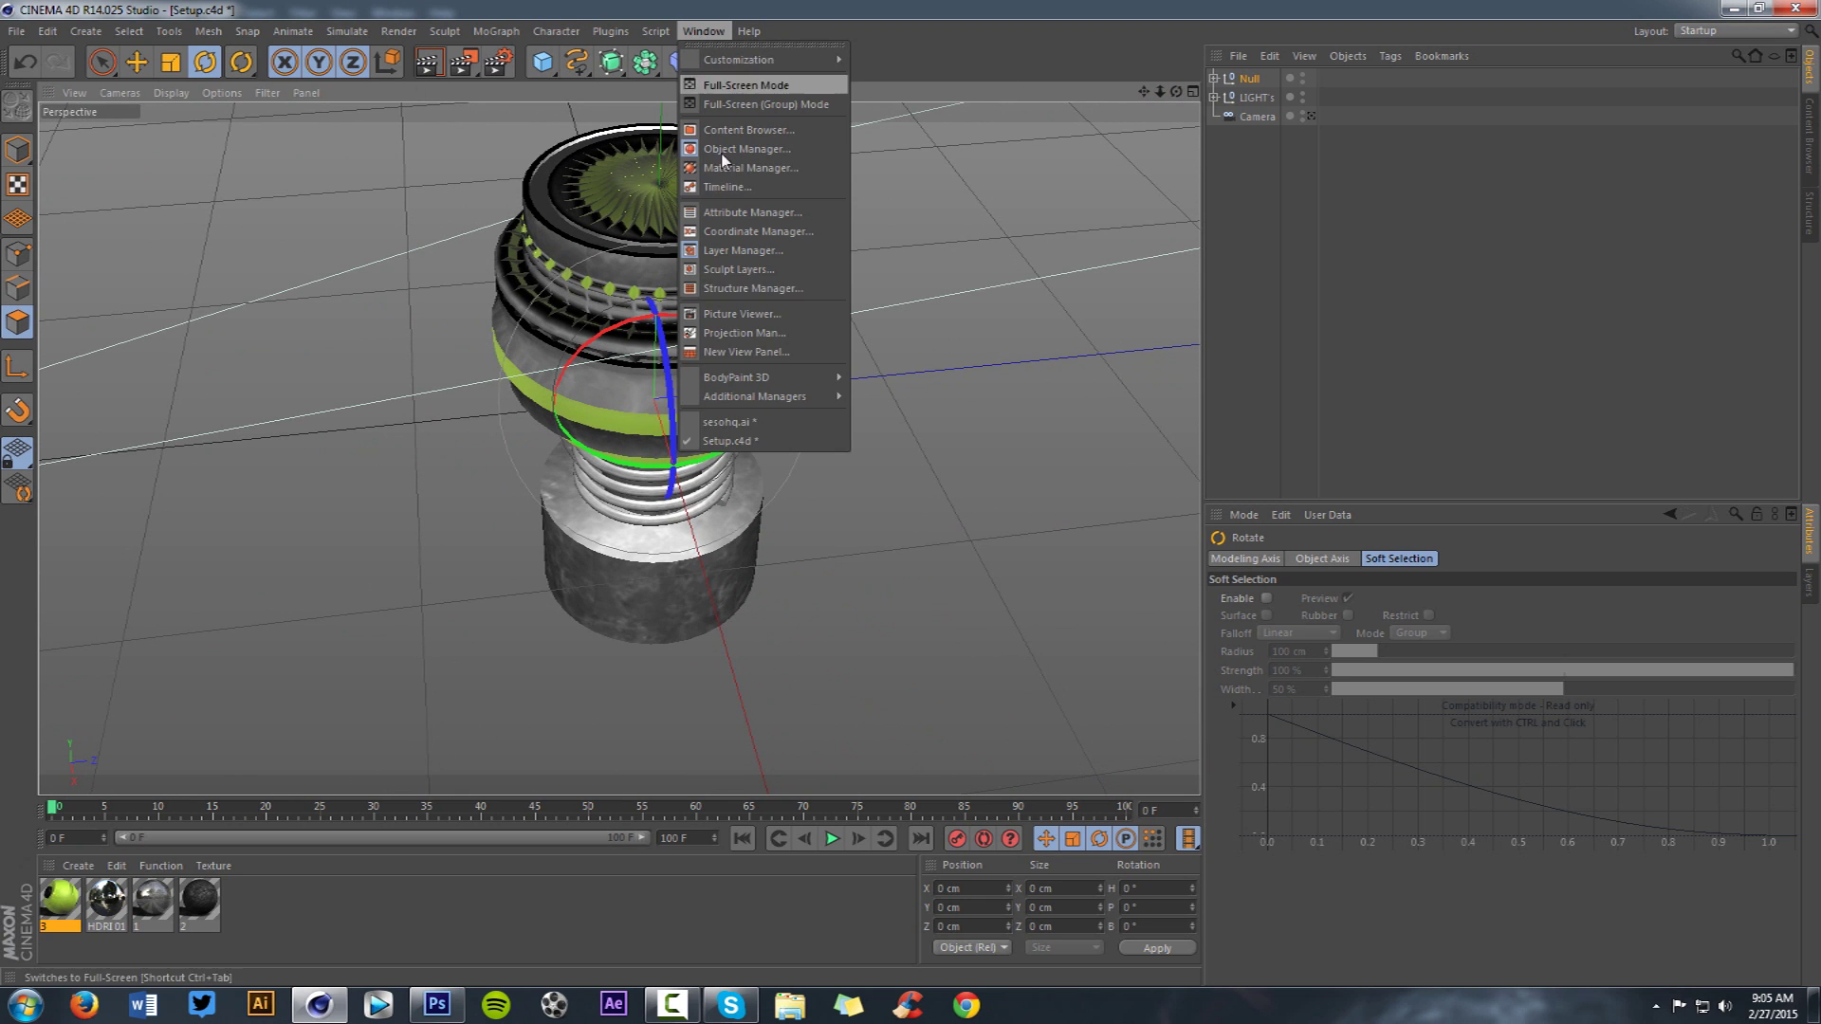
left_click(758, 419)
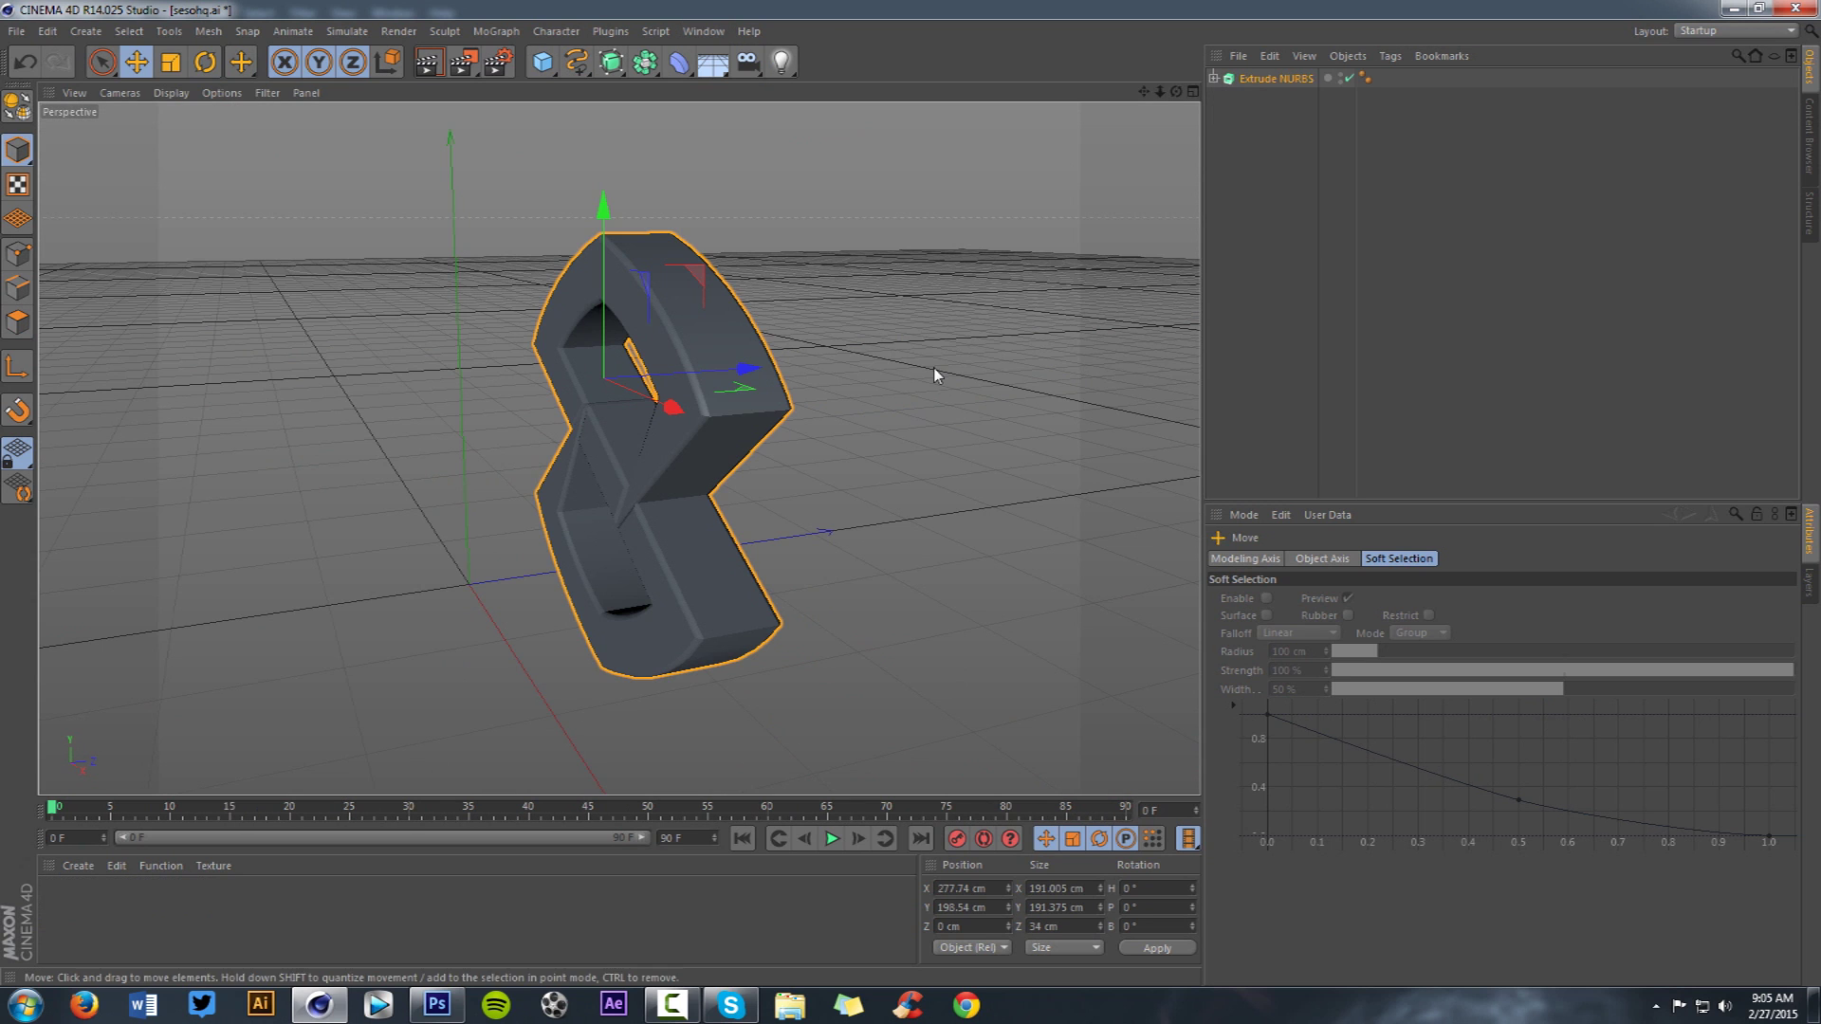
left_click(1297, 78)
key("ctrl+c")
key("ctrl+v")
scroll(914, 246, "up", 4)
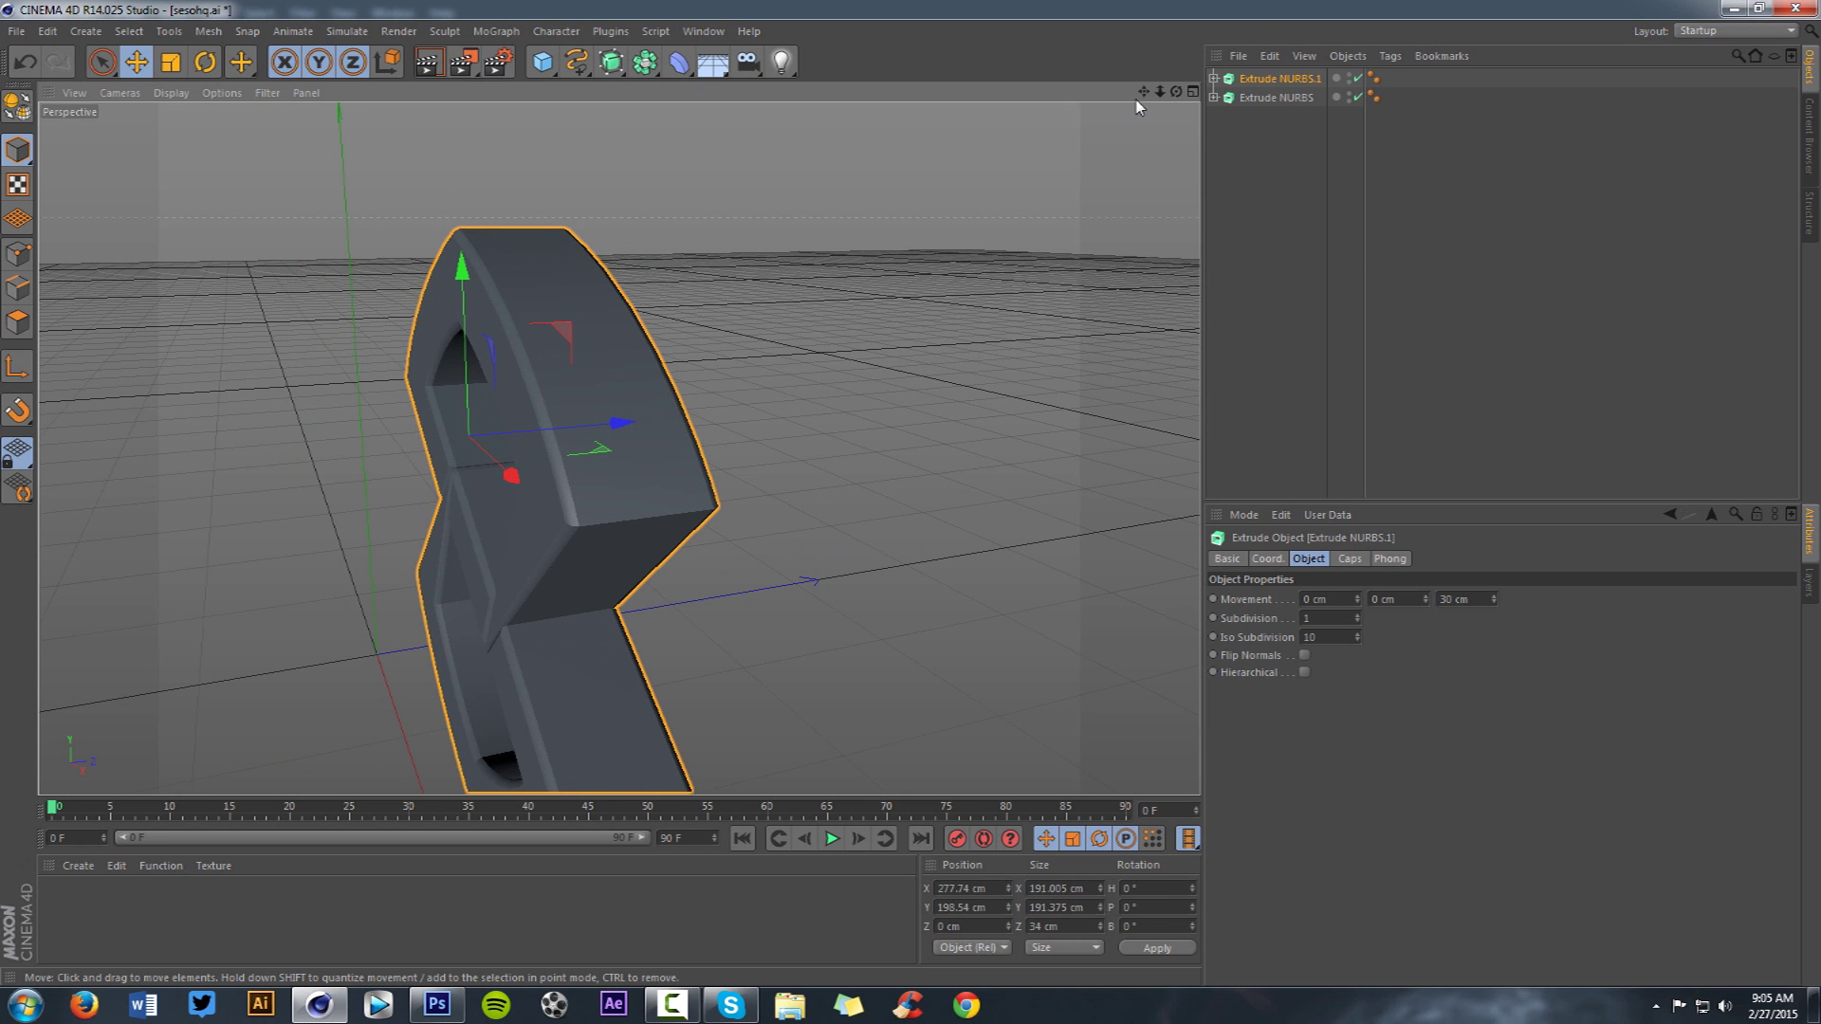
left_click_drag(1144, 91, 1023, 75)
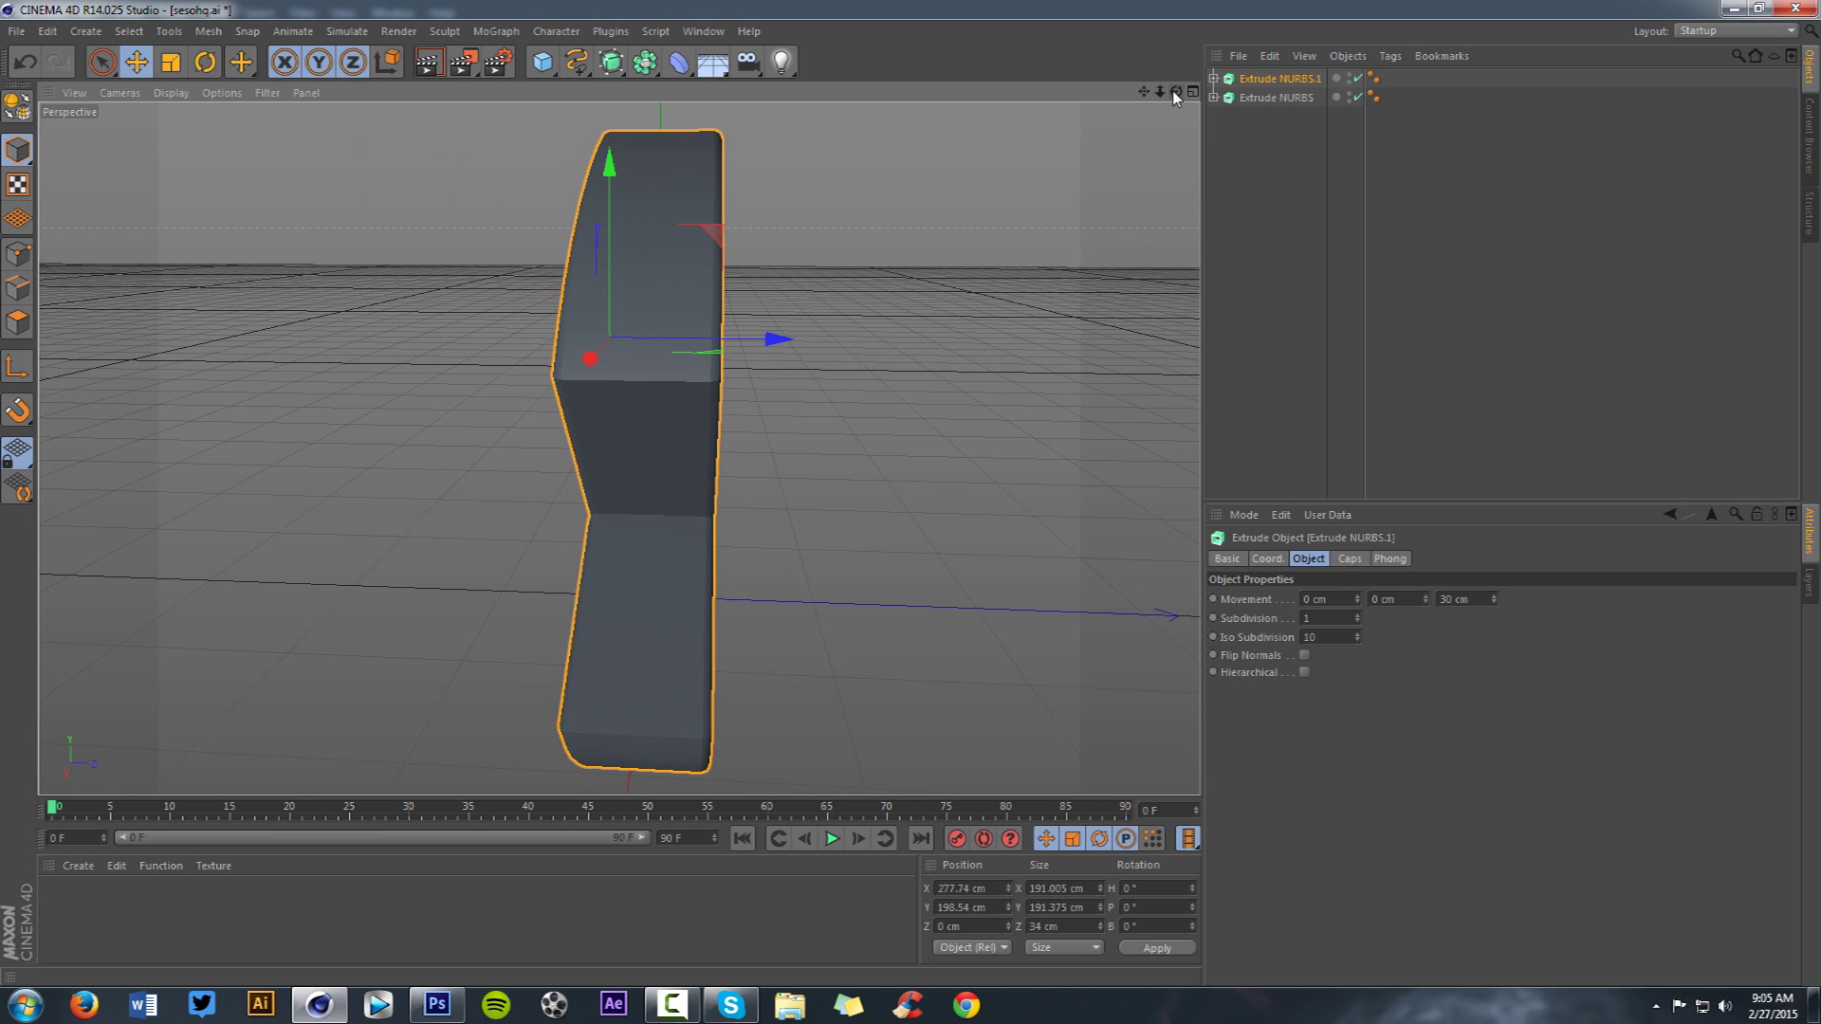
- Switch to Photoshop and draw a rough Pen tool path over the S logo
left_click(436, 1004)
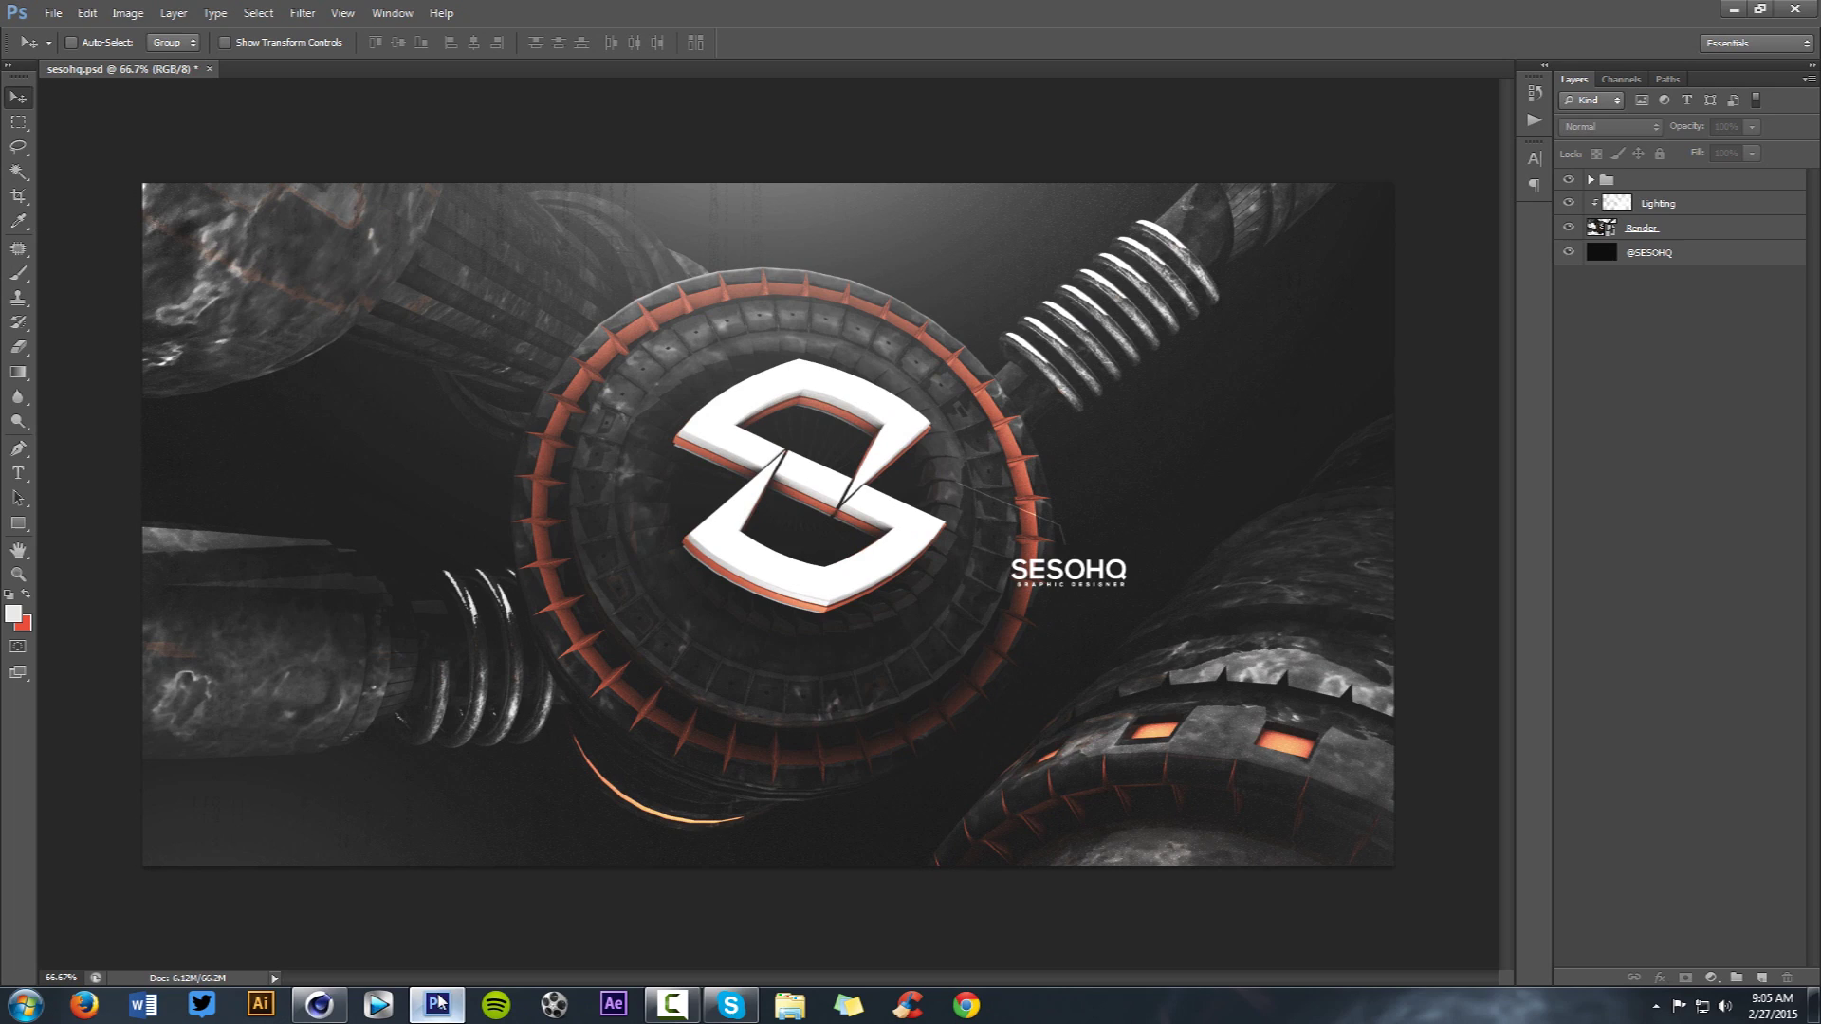
key("p")
left_click(720, 352)
left_click(680, 550)
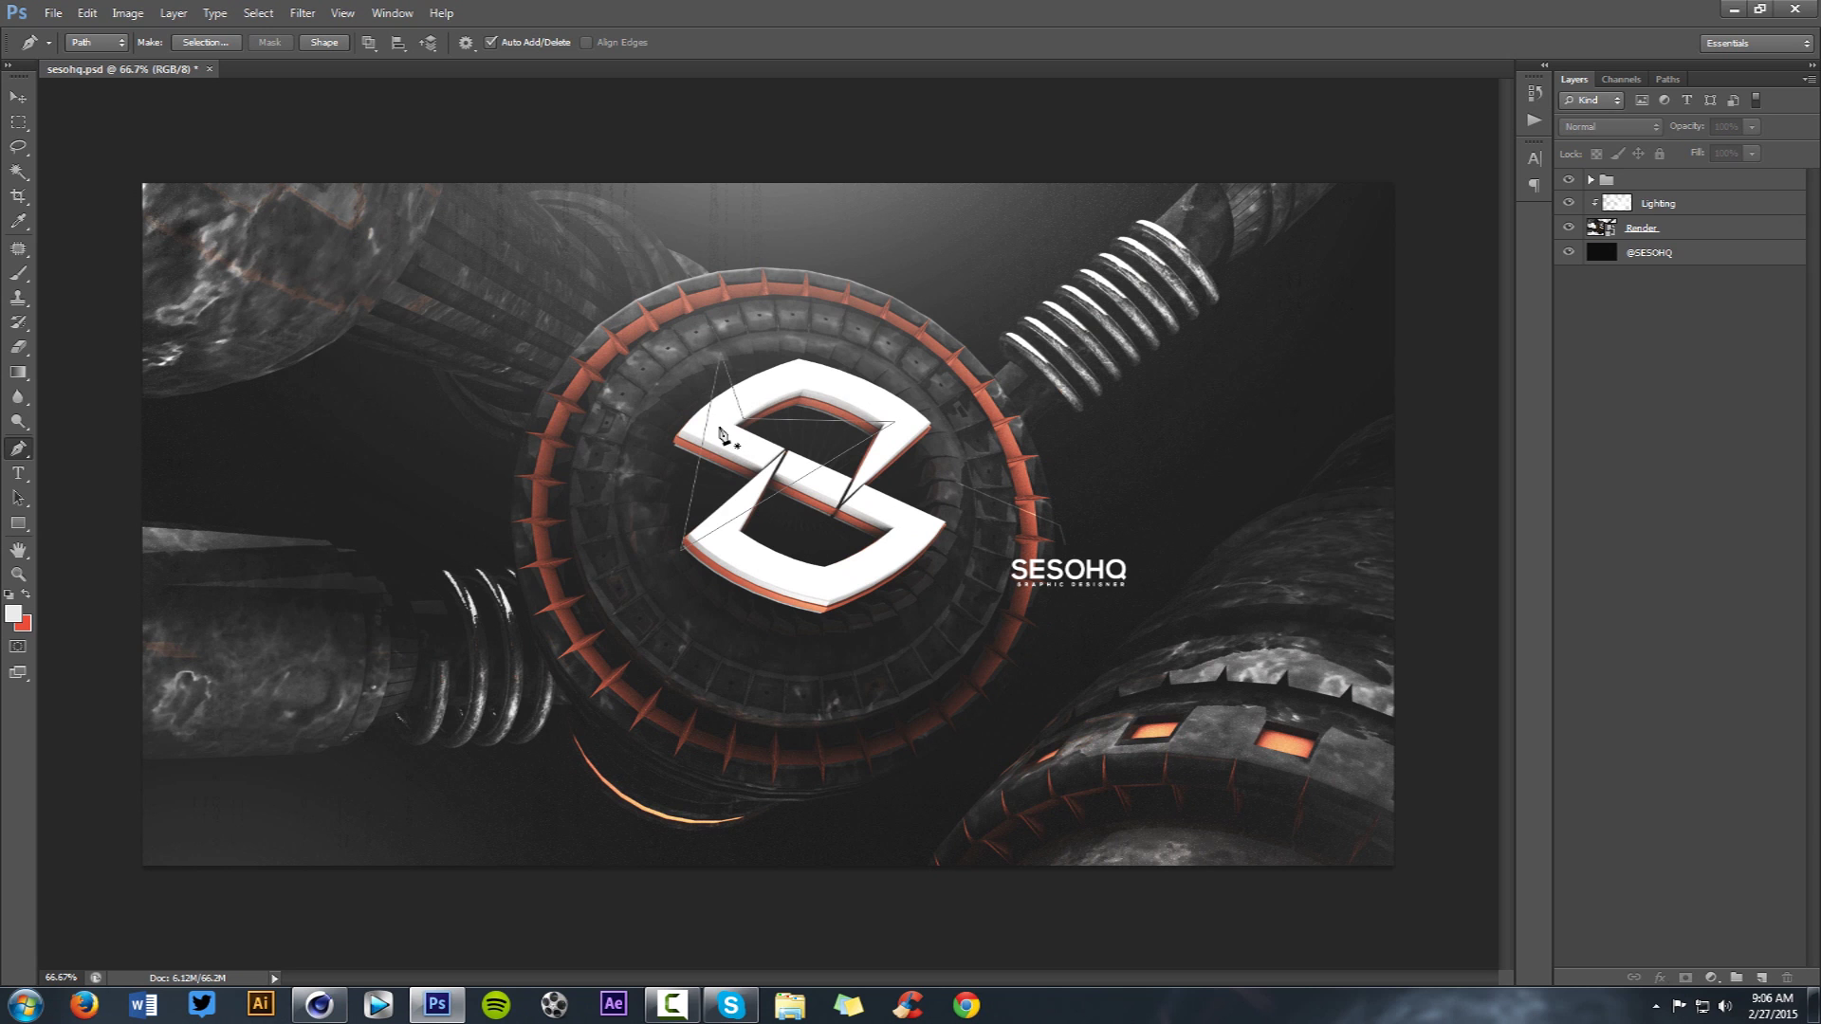
- Open the export of the Work Path with Paths to Illustrator and cancel it
left_click(1669, 80)
left_click(50, 12)
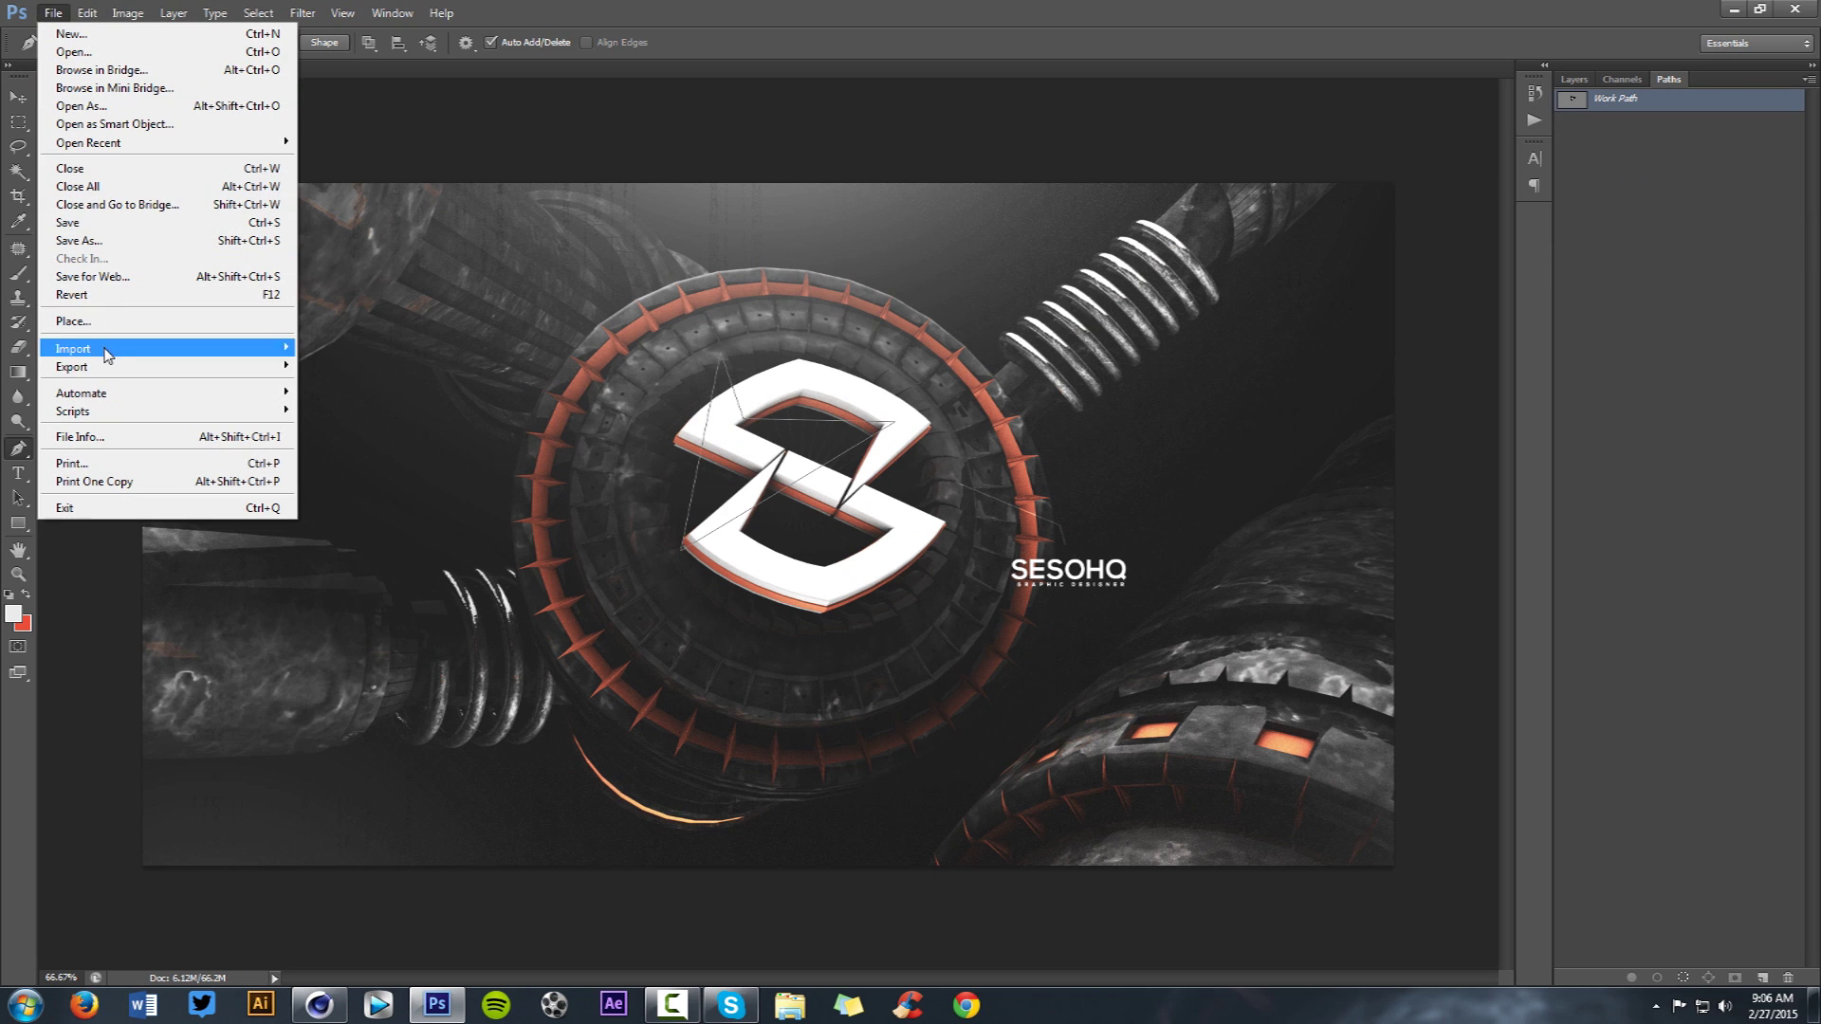
mouse_move(102, 367)
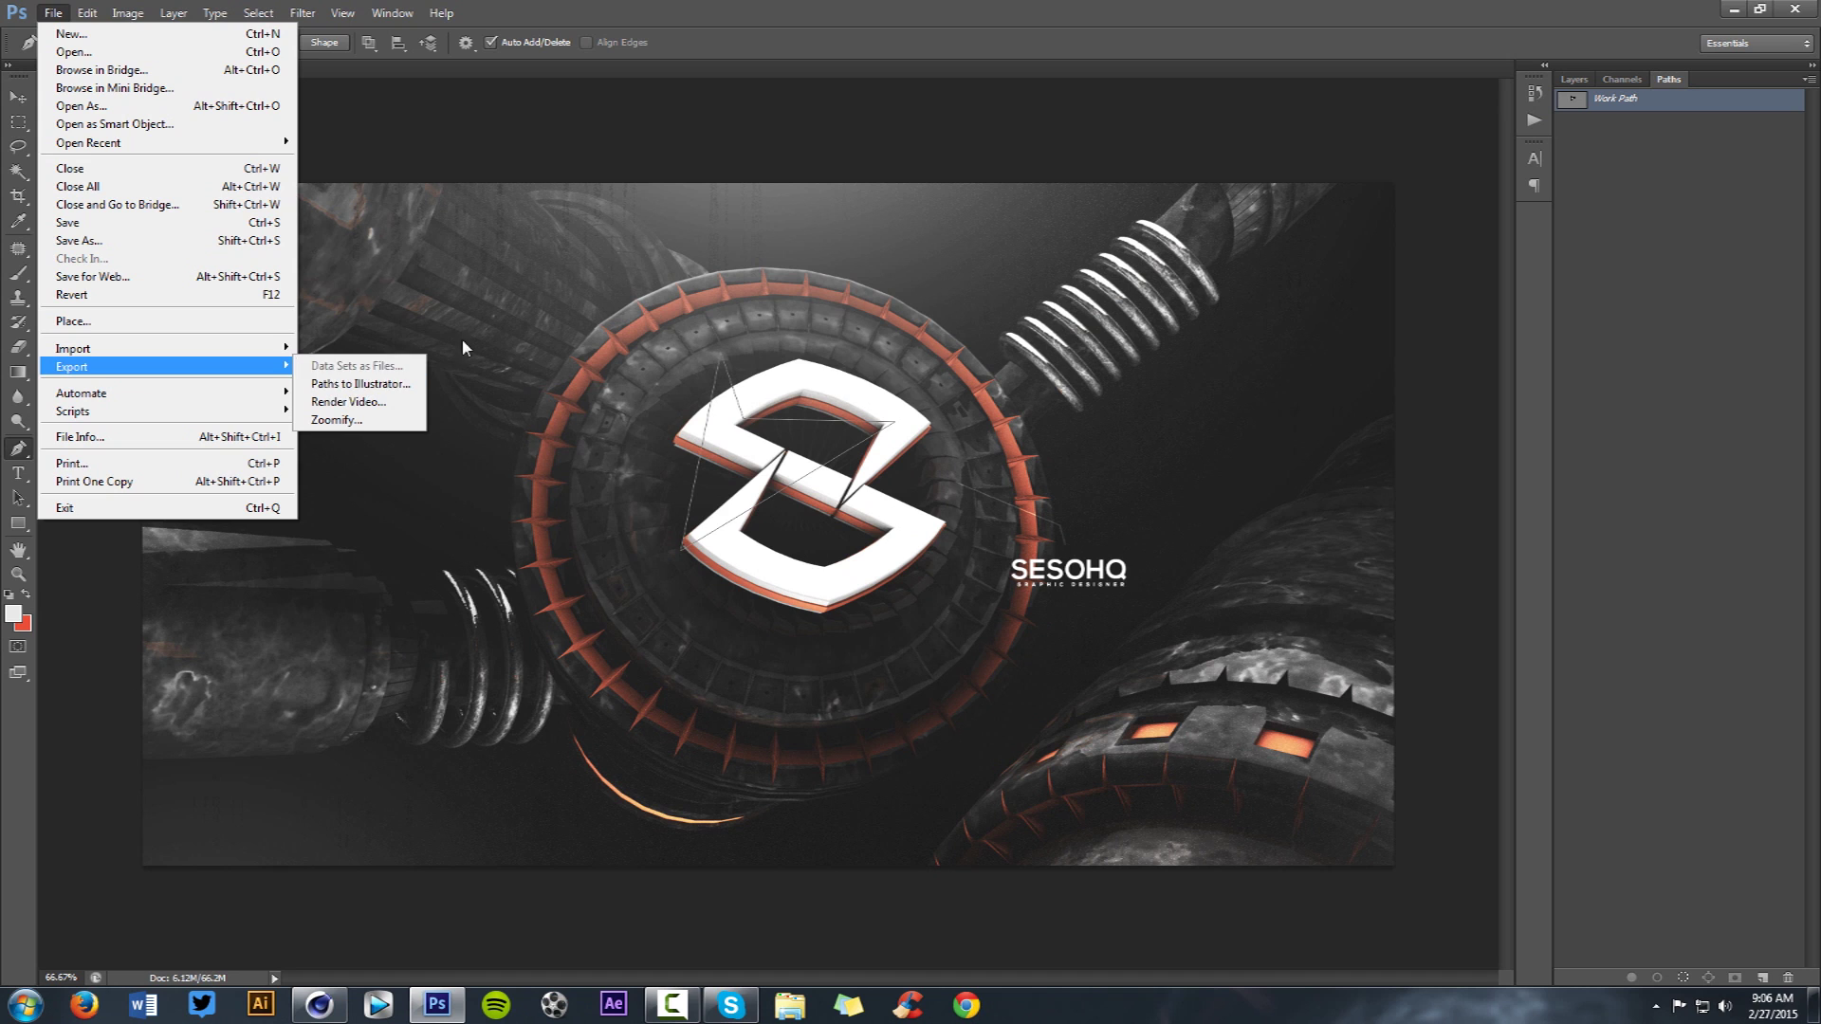
left_click(386, 384)
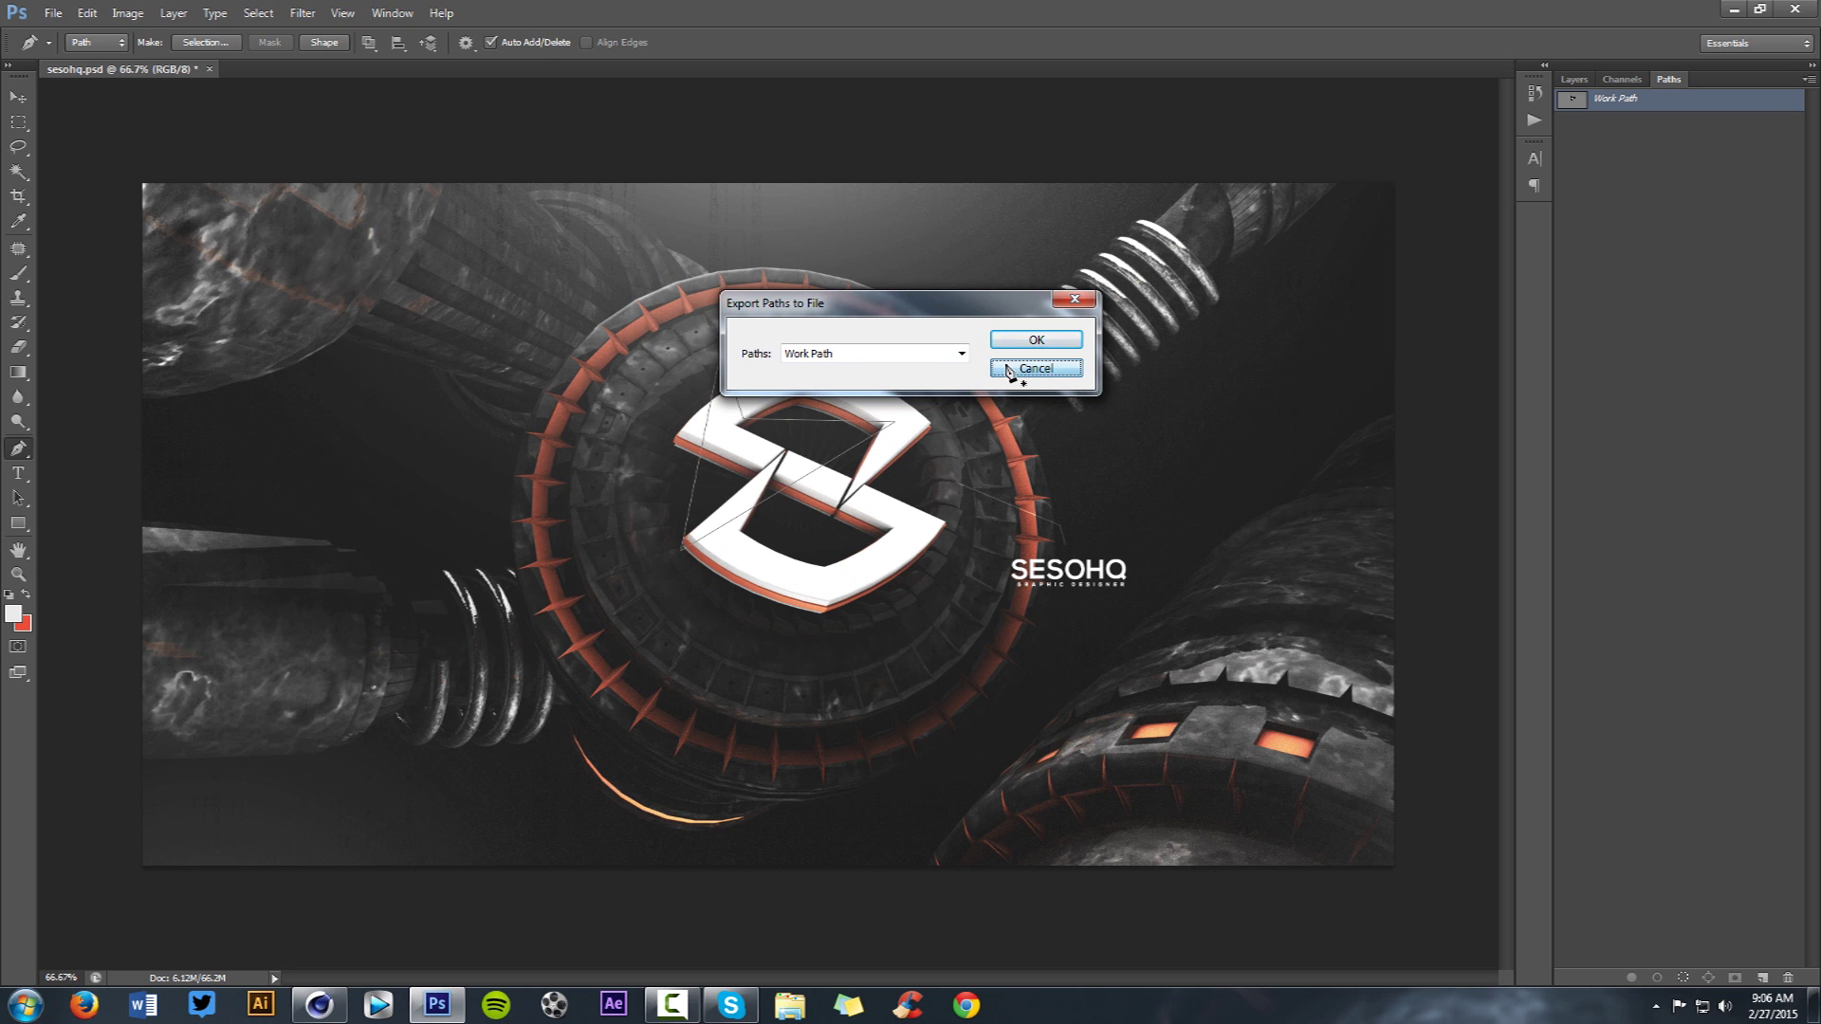
left_click(1007, 370)
- Delete the Work Path and switch back to Cinema 4D
key("Delete")
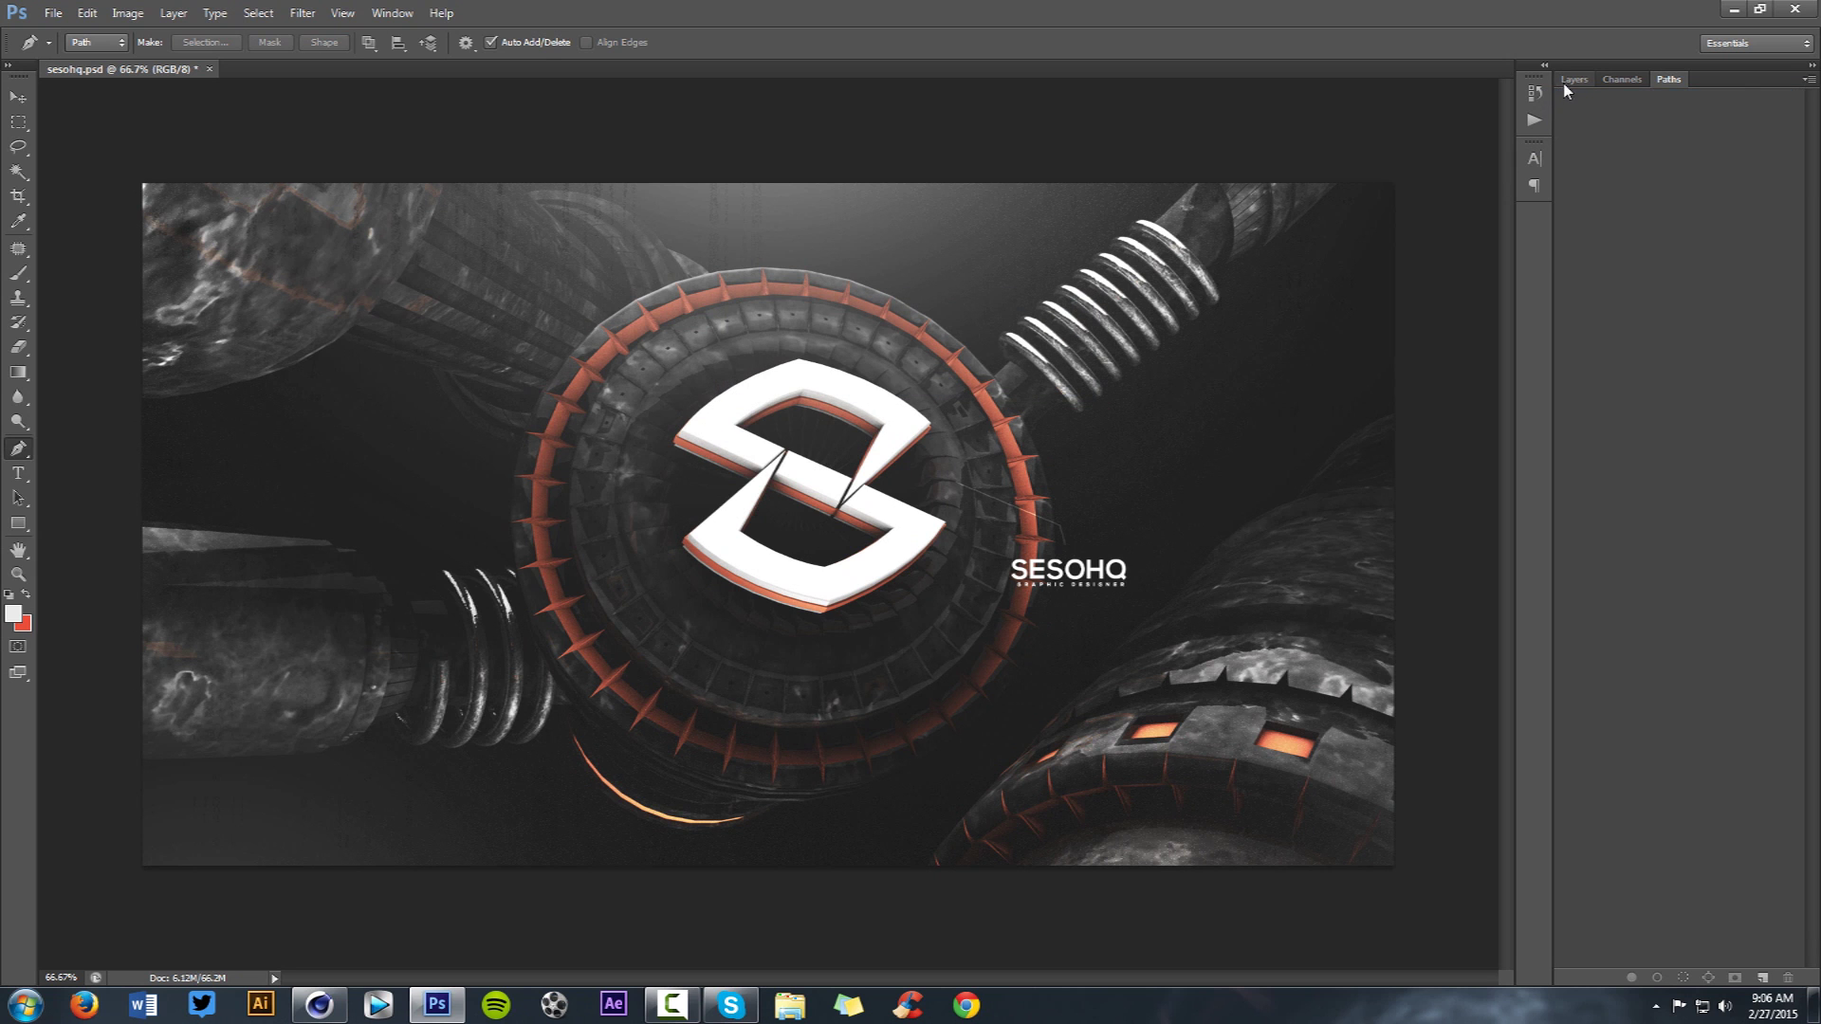
left_click(1572, 80)
left_click(315, 1007)
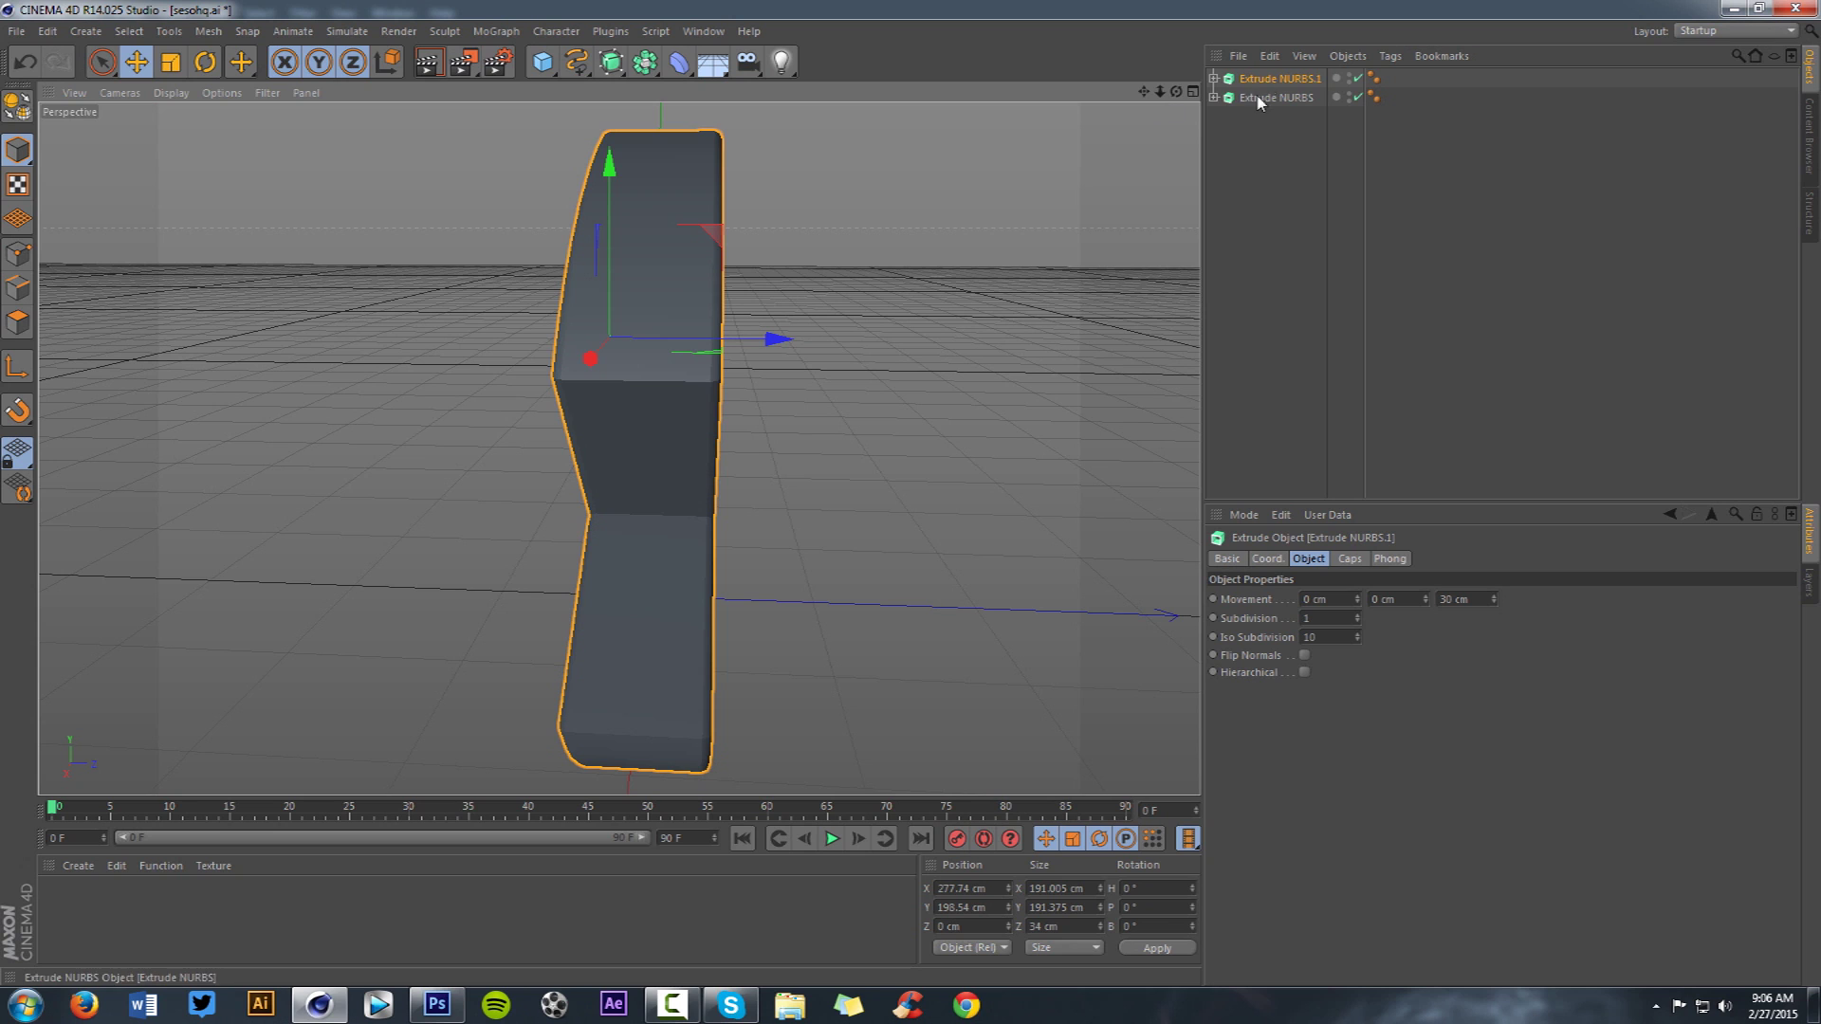
- Set the duplicate logo's Z extrusion movement to 15 cm and shift the object about 7 cm along the Z axis
left_click_drag(626, 75, 1226, 93)
left_click(1214, 98)
left_click(1214, 98)
left_click(1484, 600)
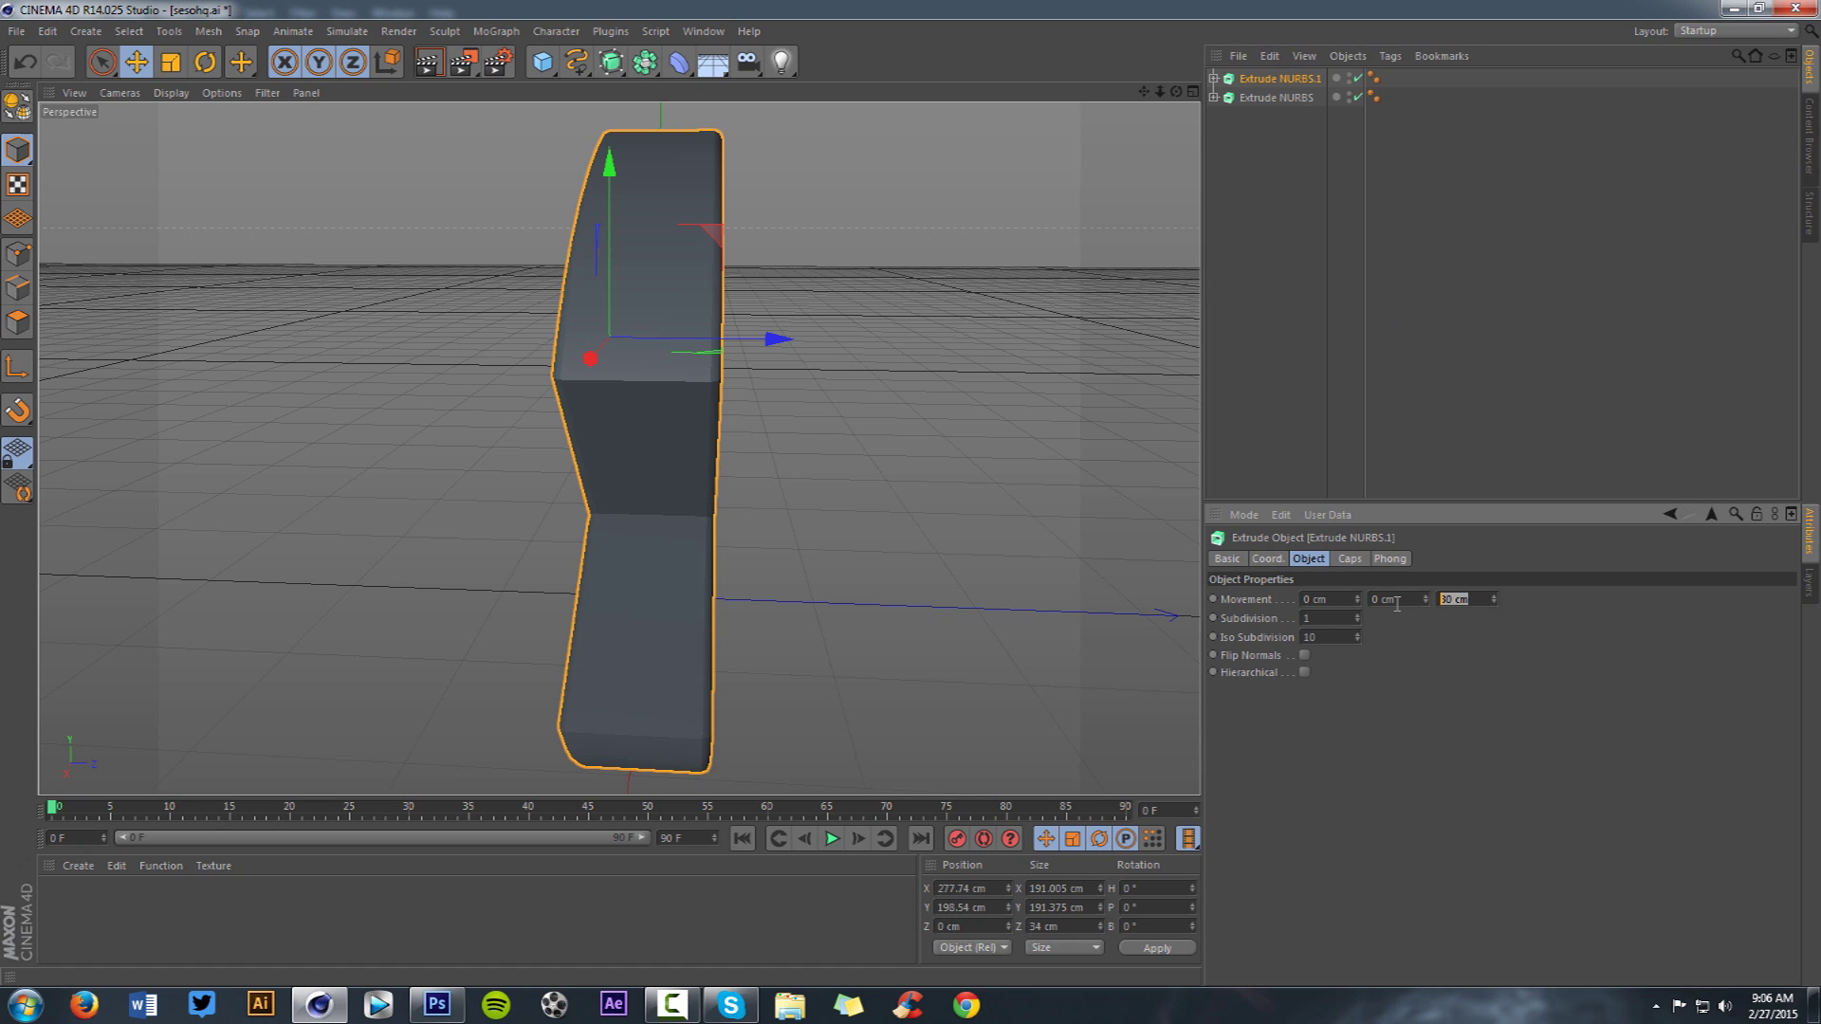
type("15")
key("Return")
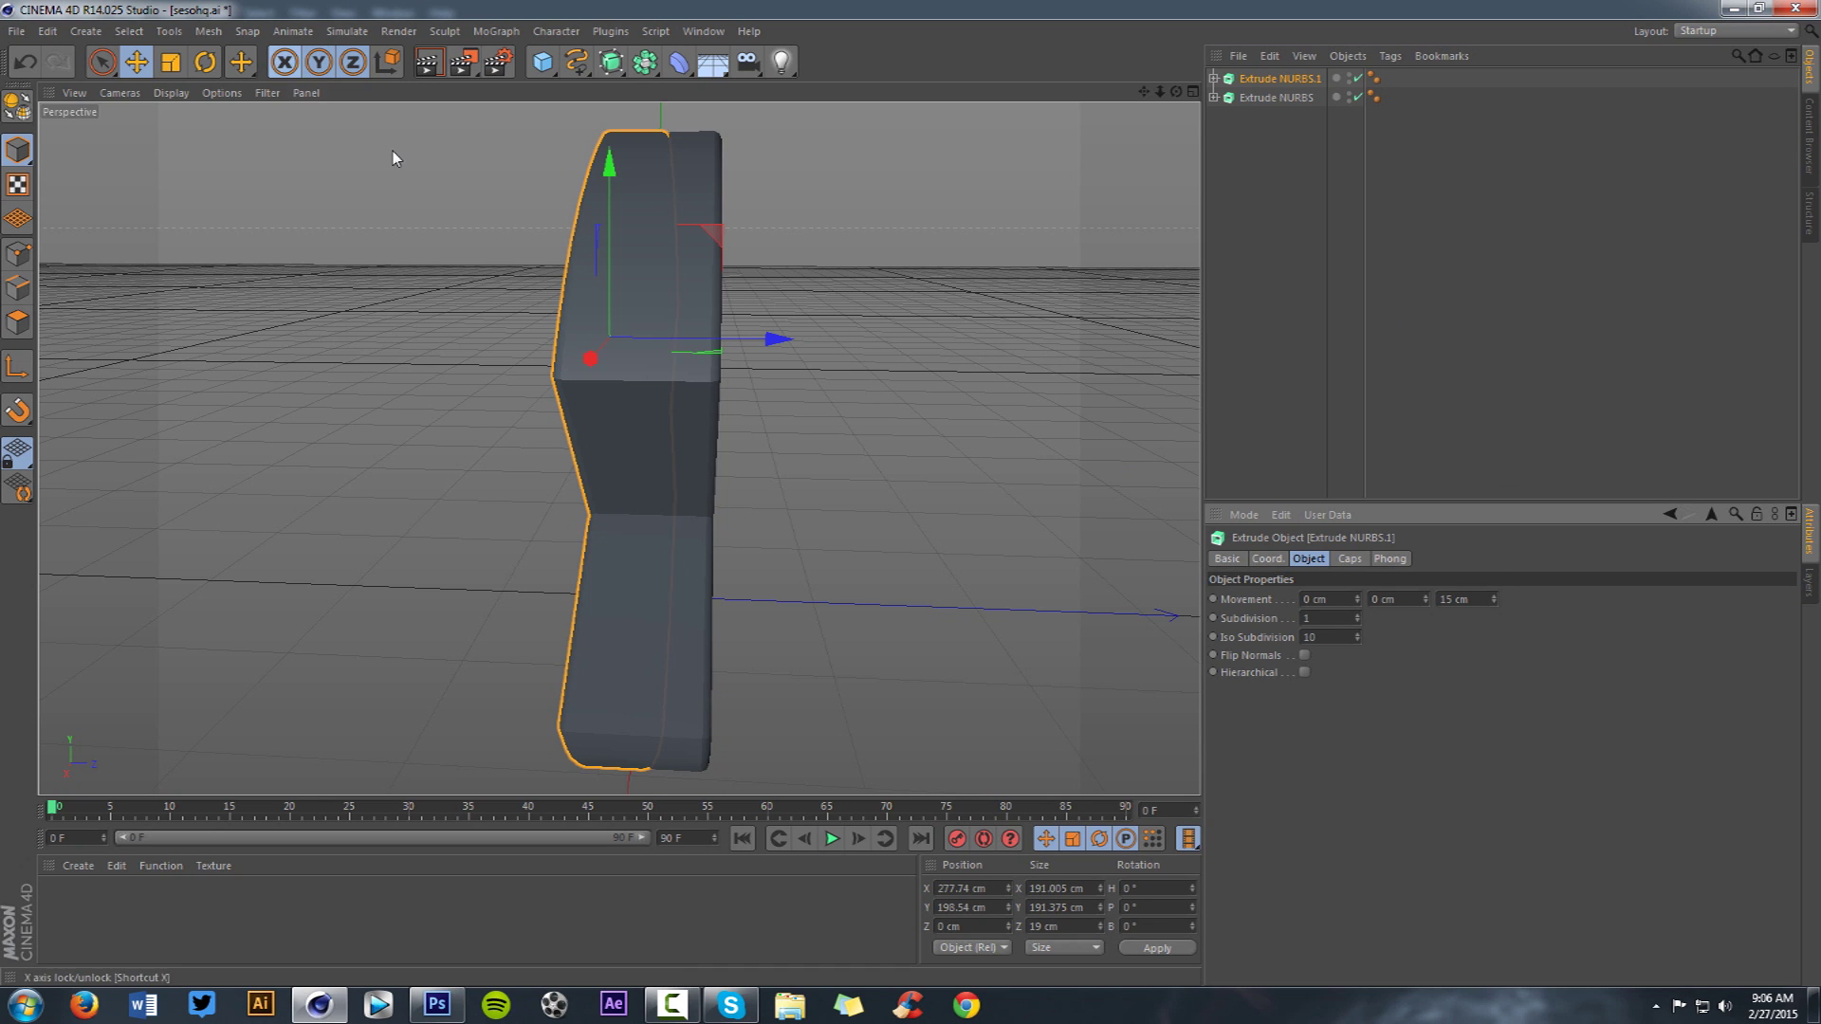
left_click_drag(772, 340, 778, 341)
- Set the start and end fillet cap radius of Extrude NURBS.1 to 4 cm
left_click(1243, 82)
left_click(1345, 561)
left_click(1330, 600)
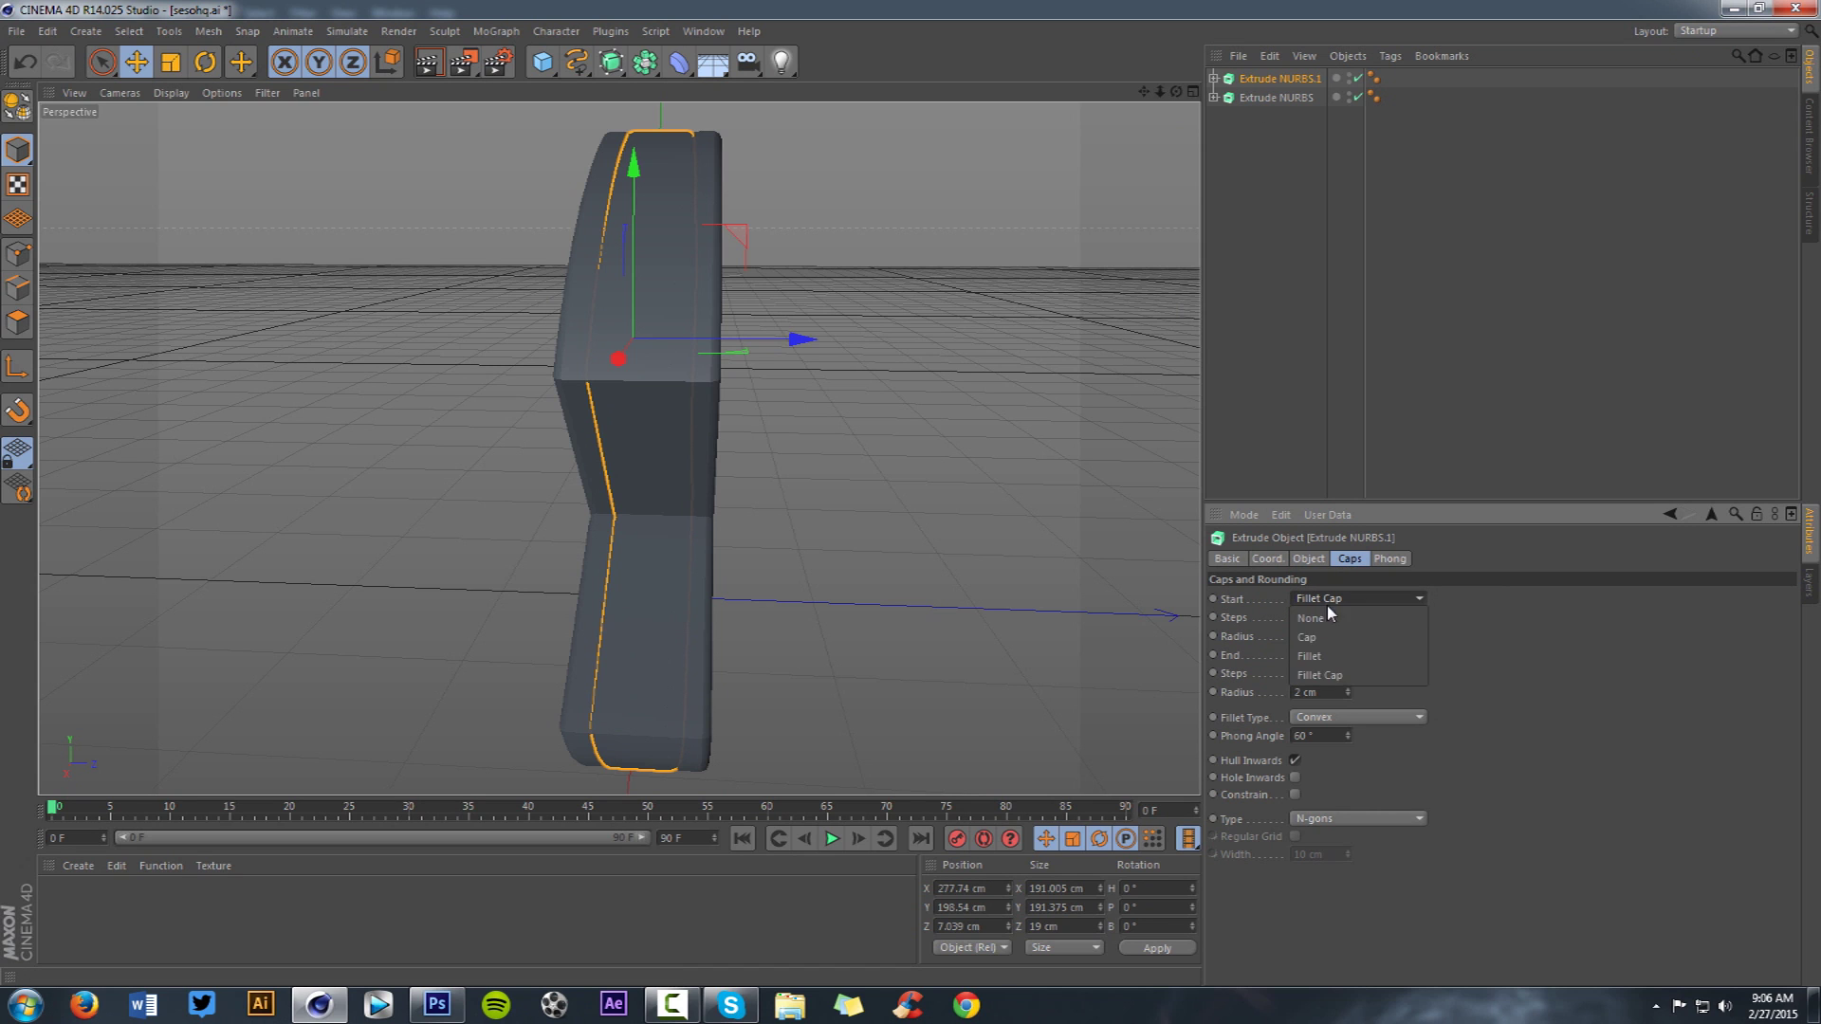
left_click(1379, 594)
left_click_drag(1322, 636, 1251, 645)
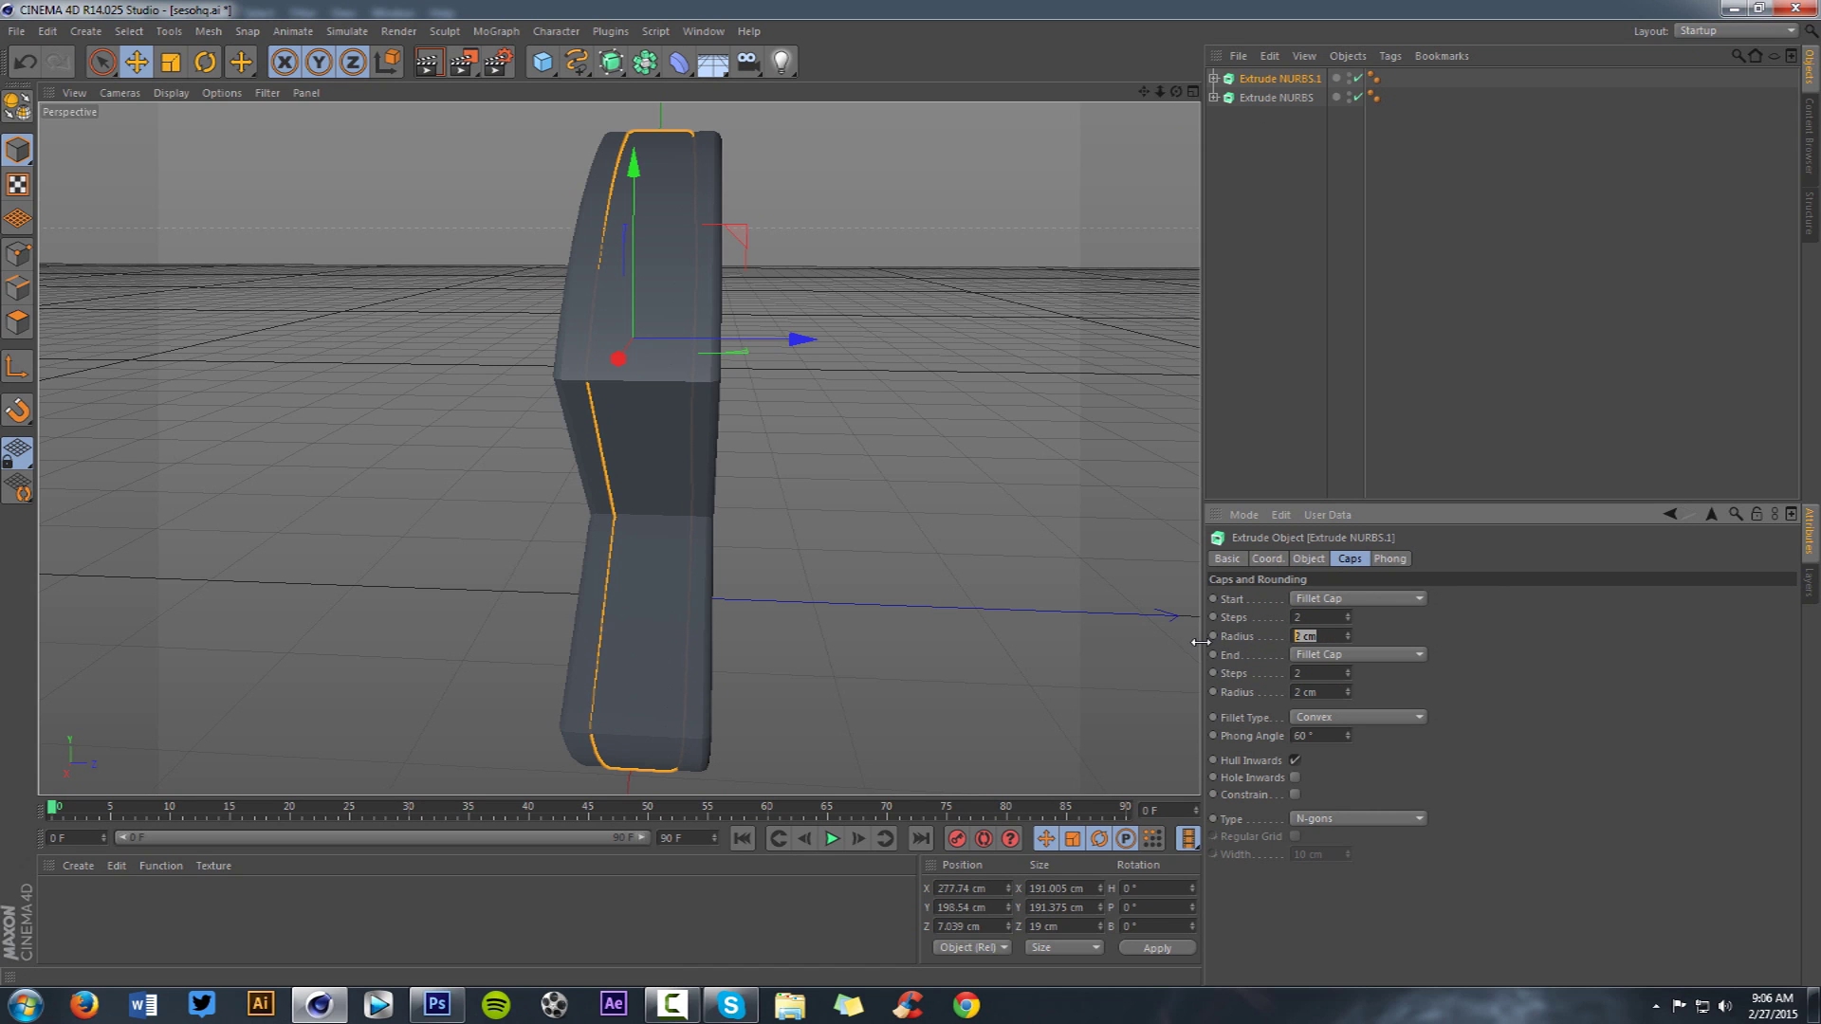
left_click_drag(1328, 697, 1218, 664)
type("4")
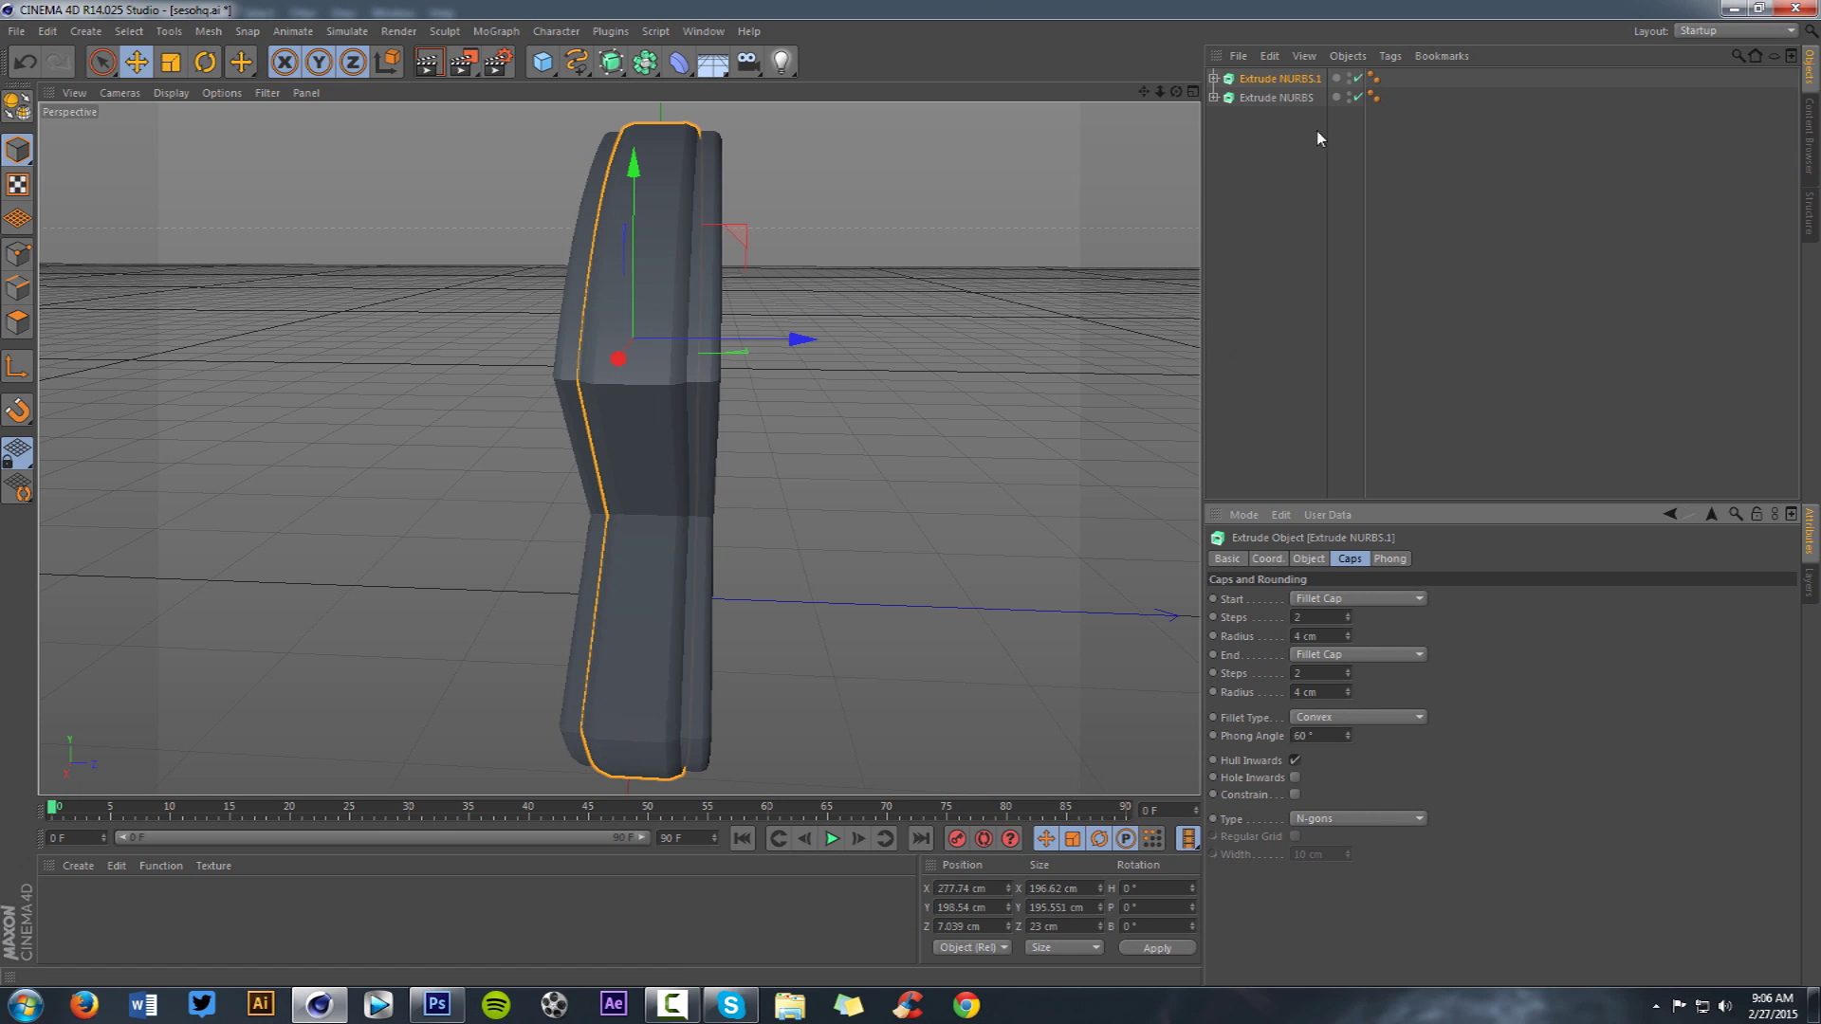
- Group both logo Extrude NURBS objects into a null and copy it into the Setup.c4d document
left_click(1275, 98, "ctrl")
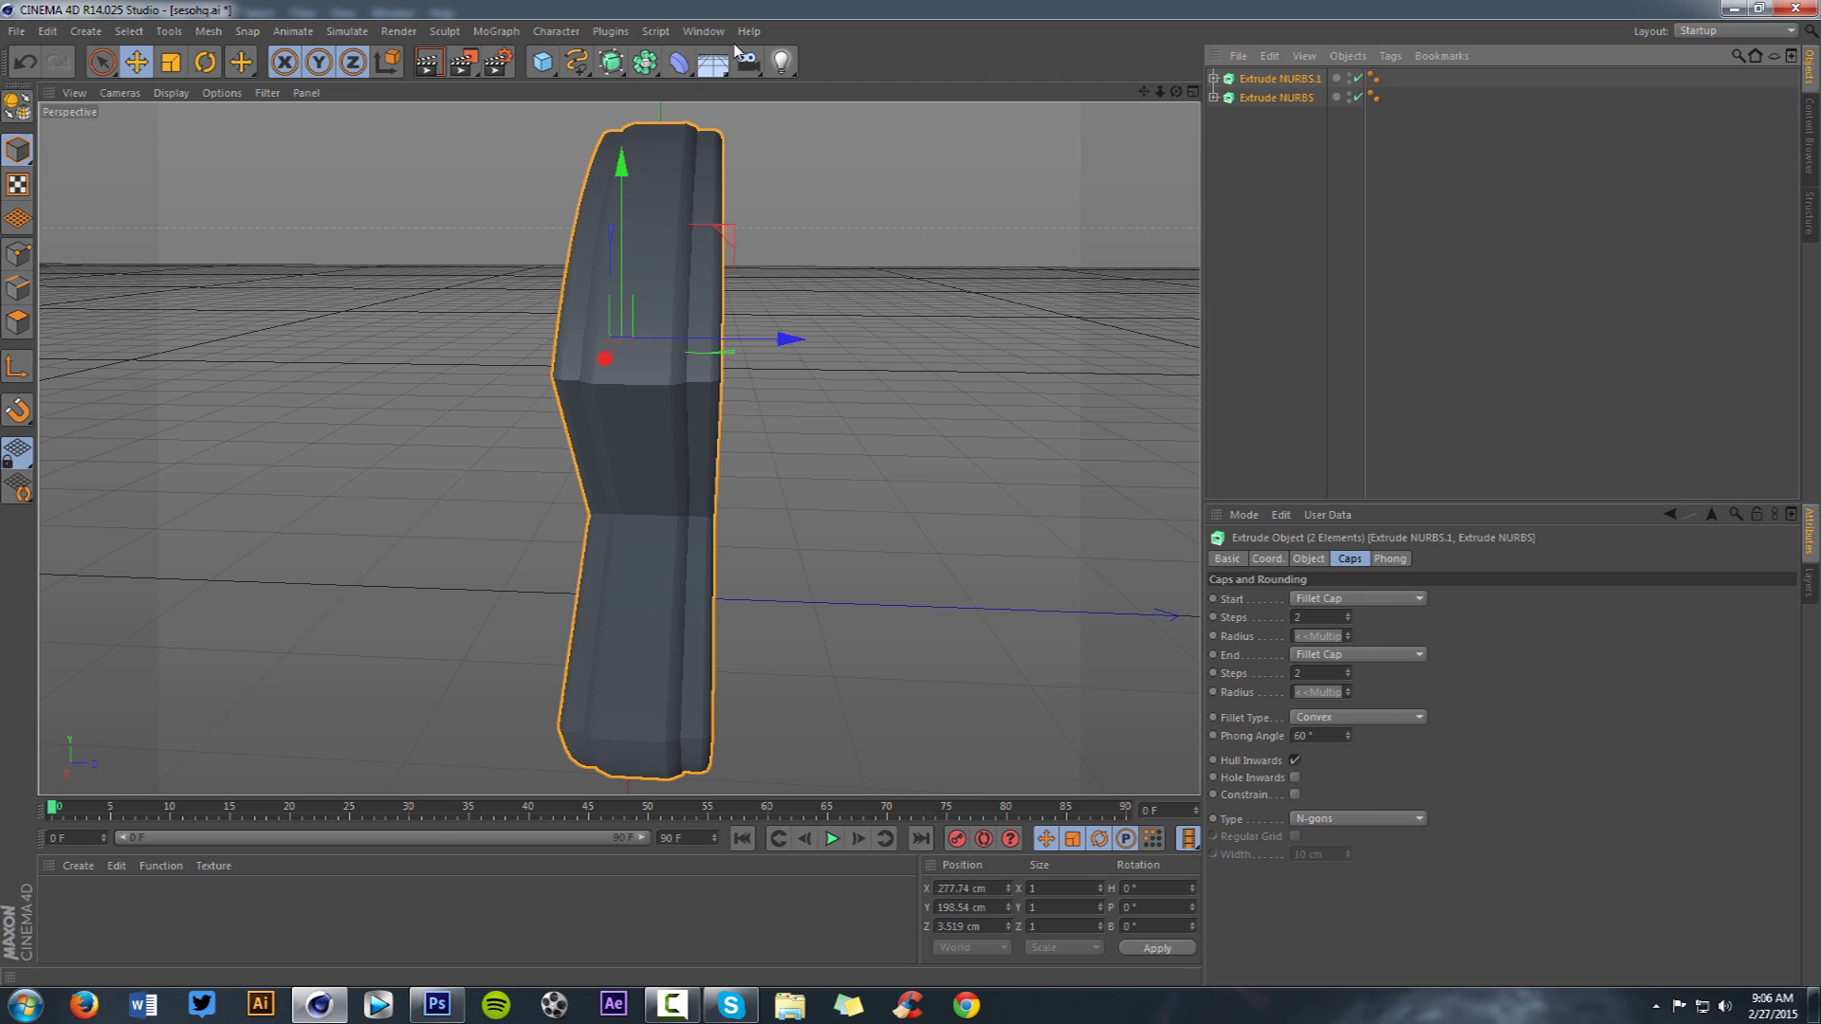
key("alt+g")
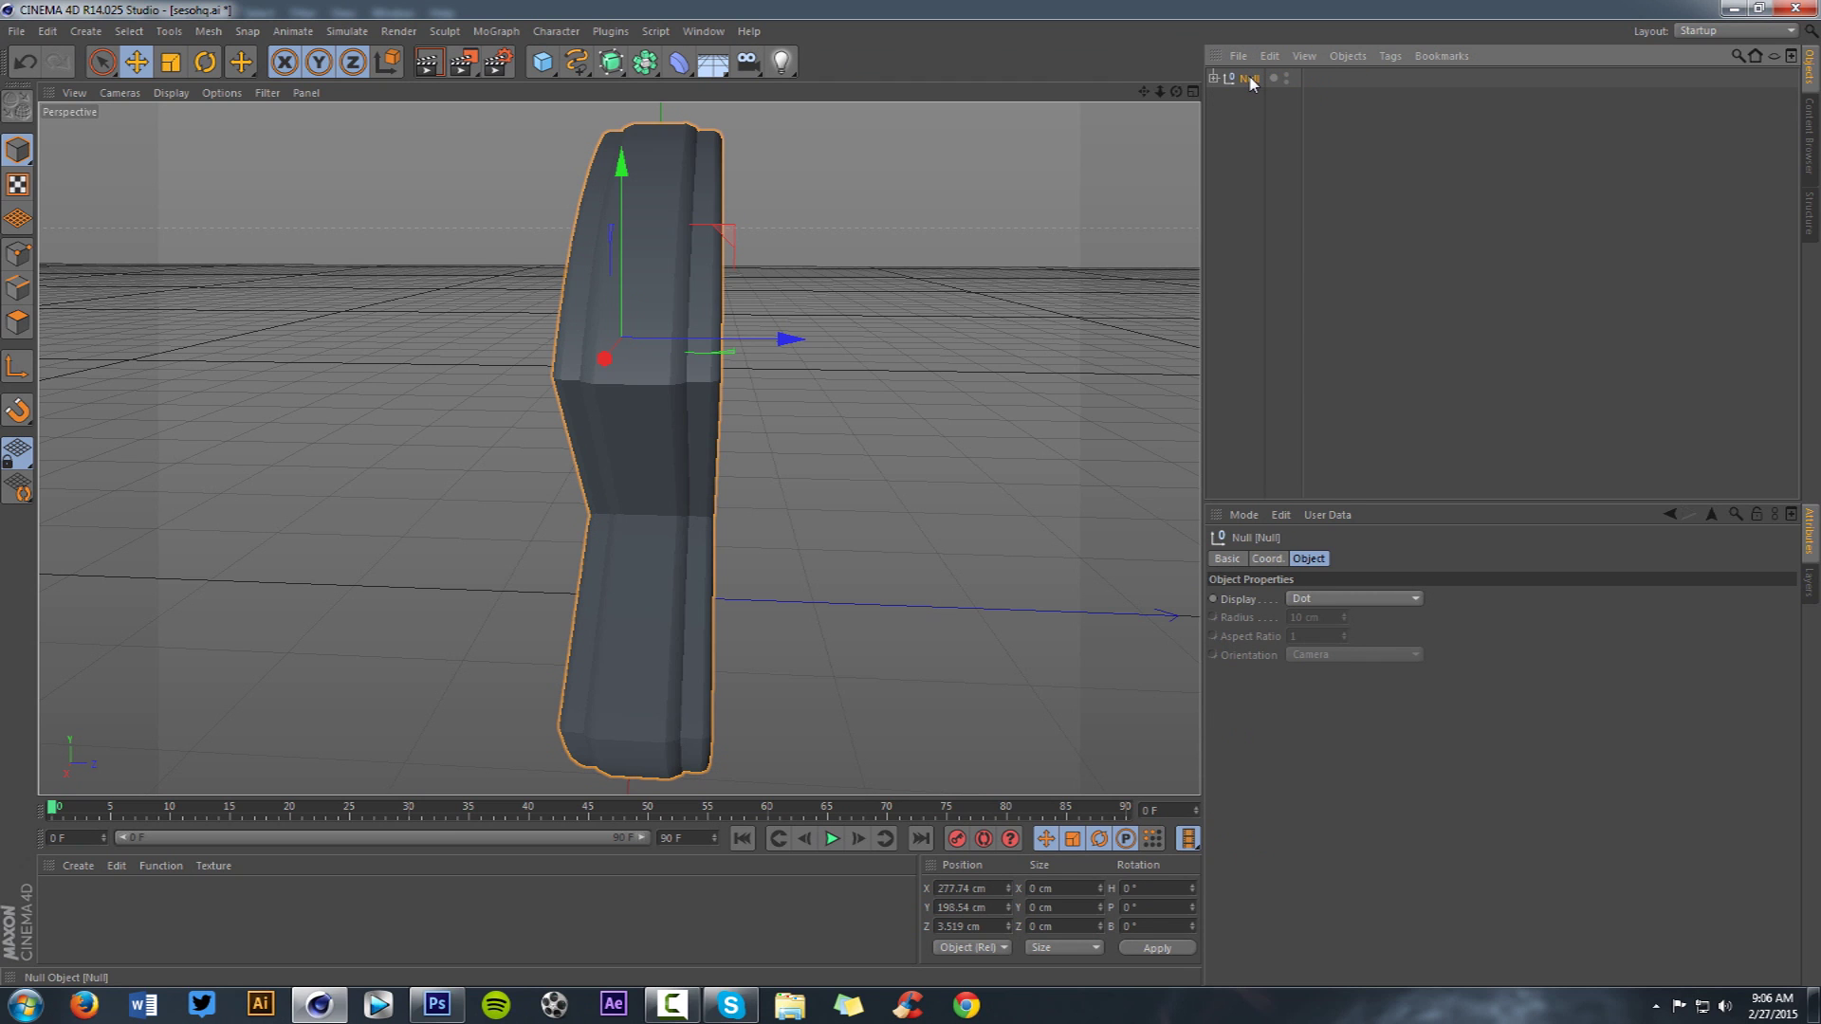
left_click(711, 31)
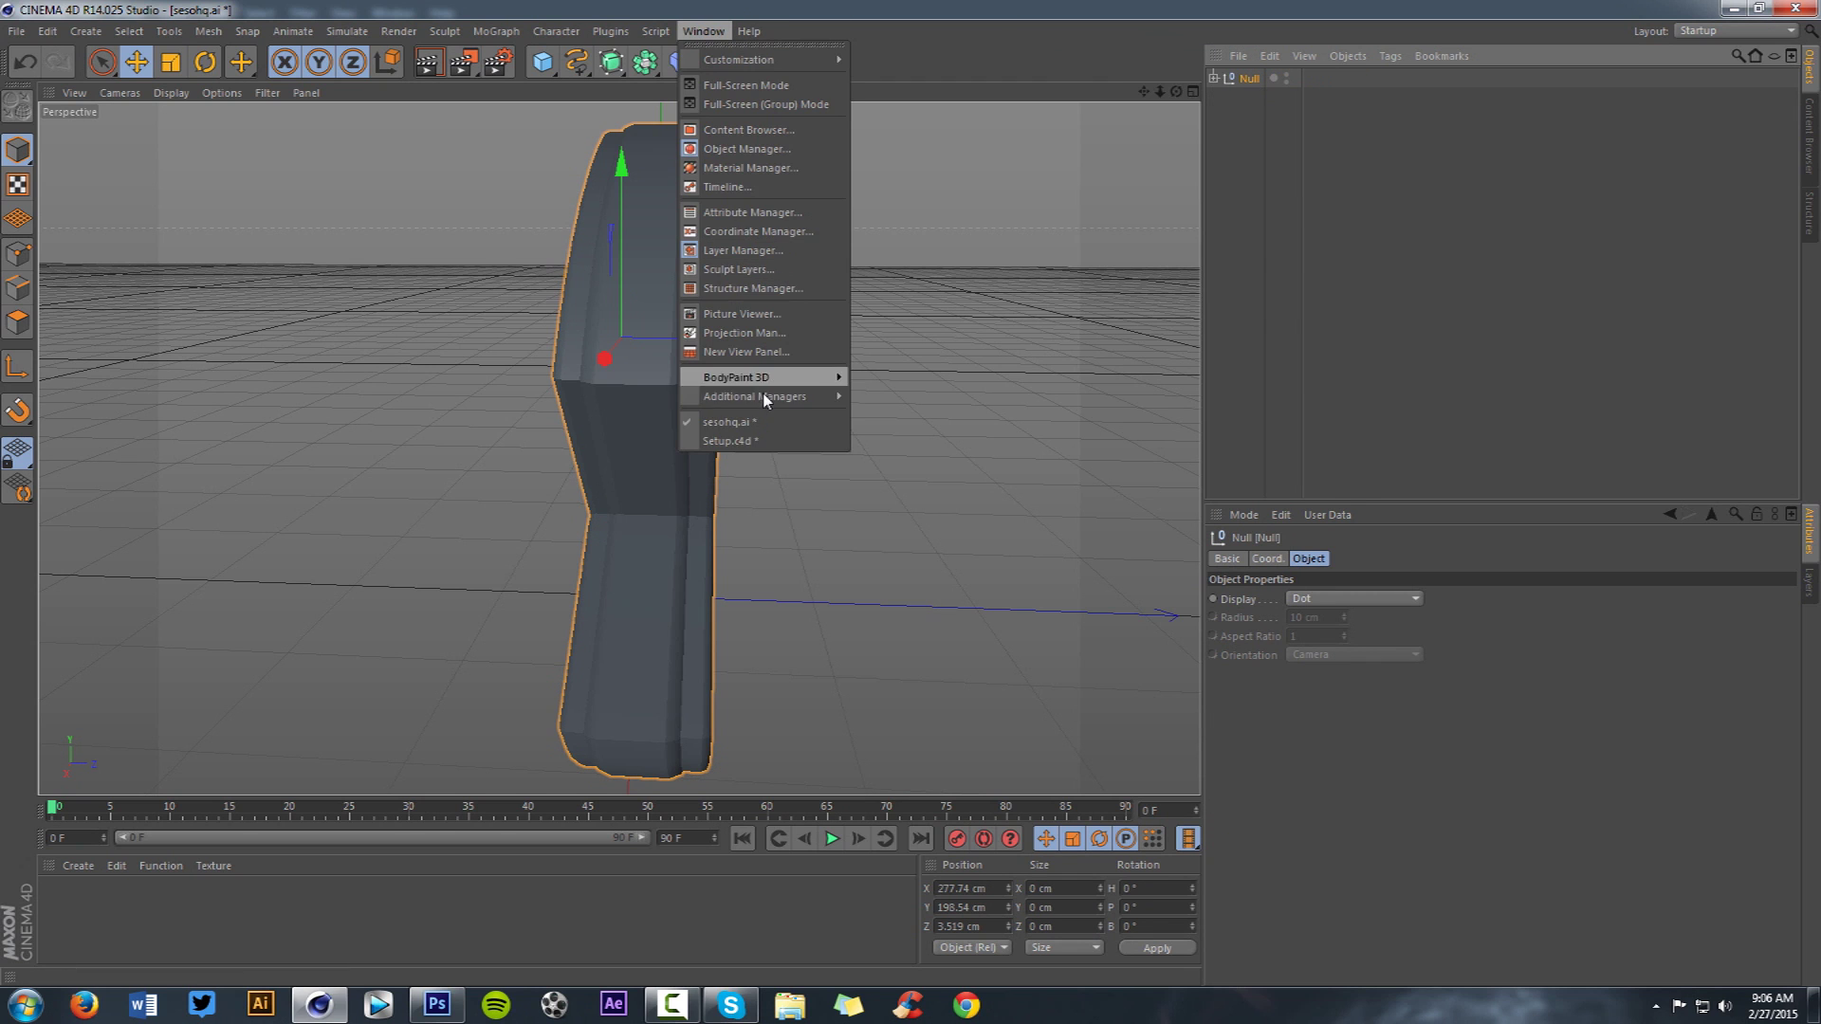
left_click(752, 442)
key("ctrl+v")
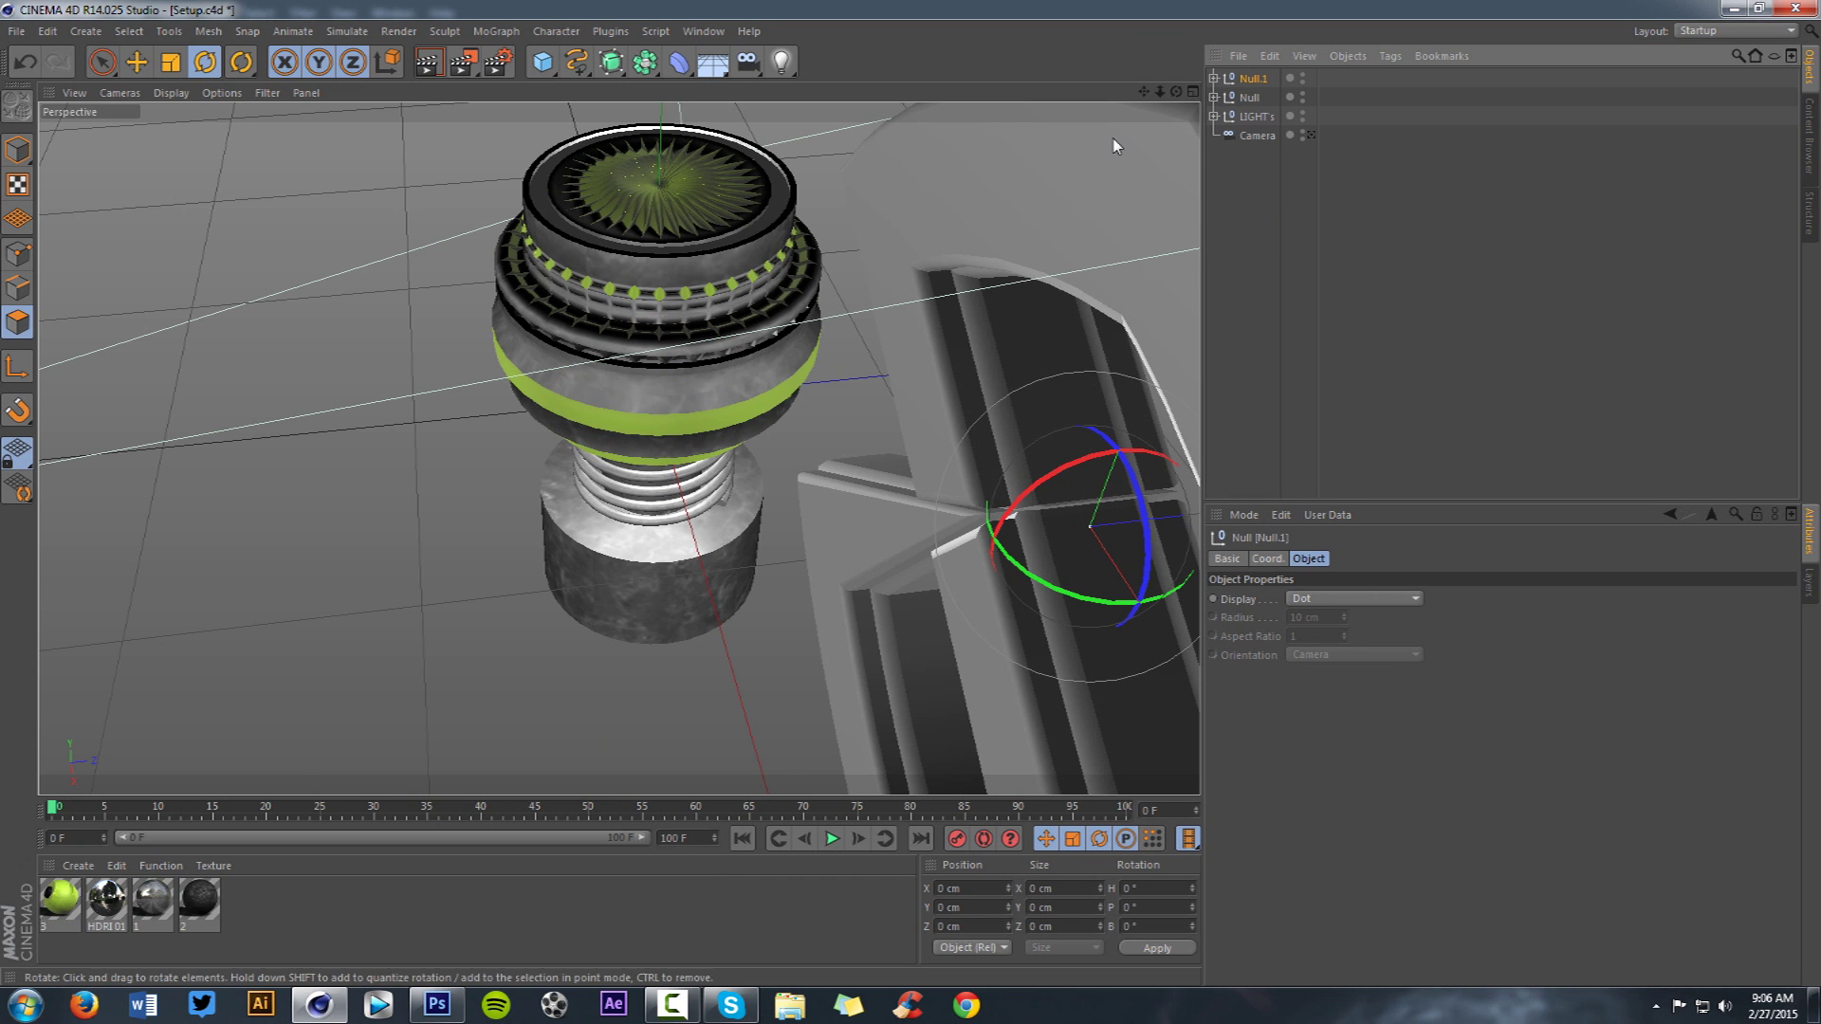
left_click_drag(1159, 93, 1148, 91)
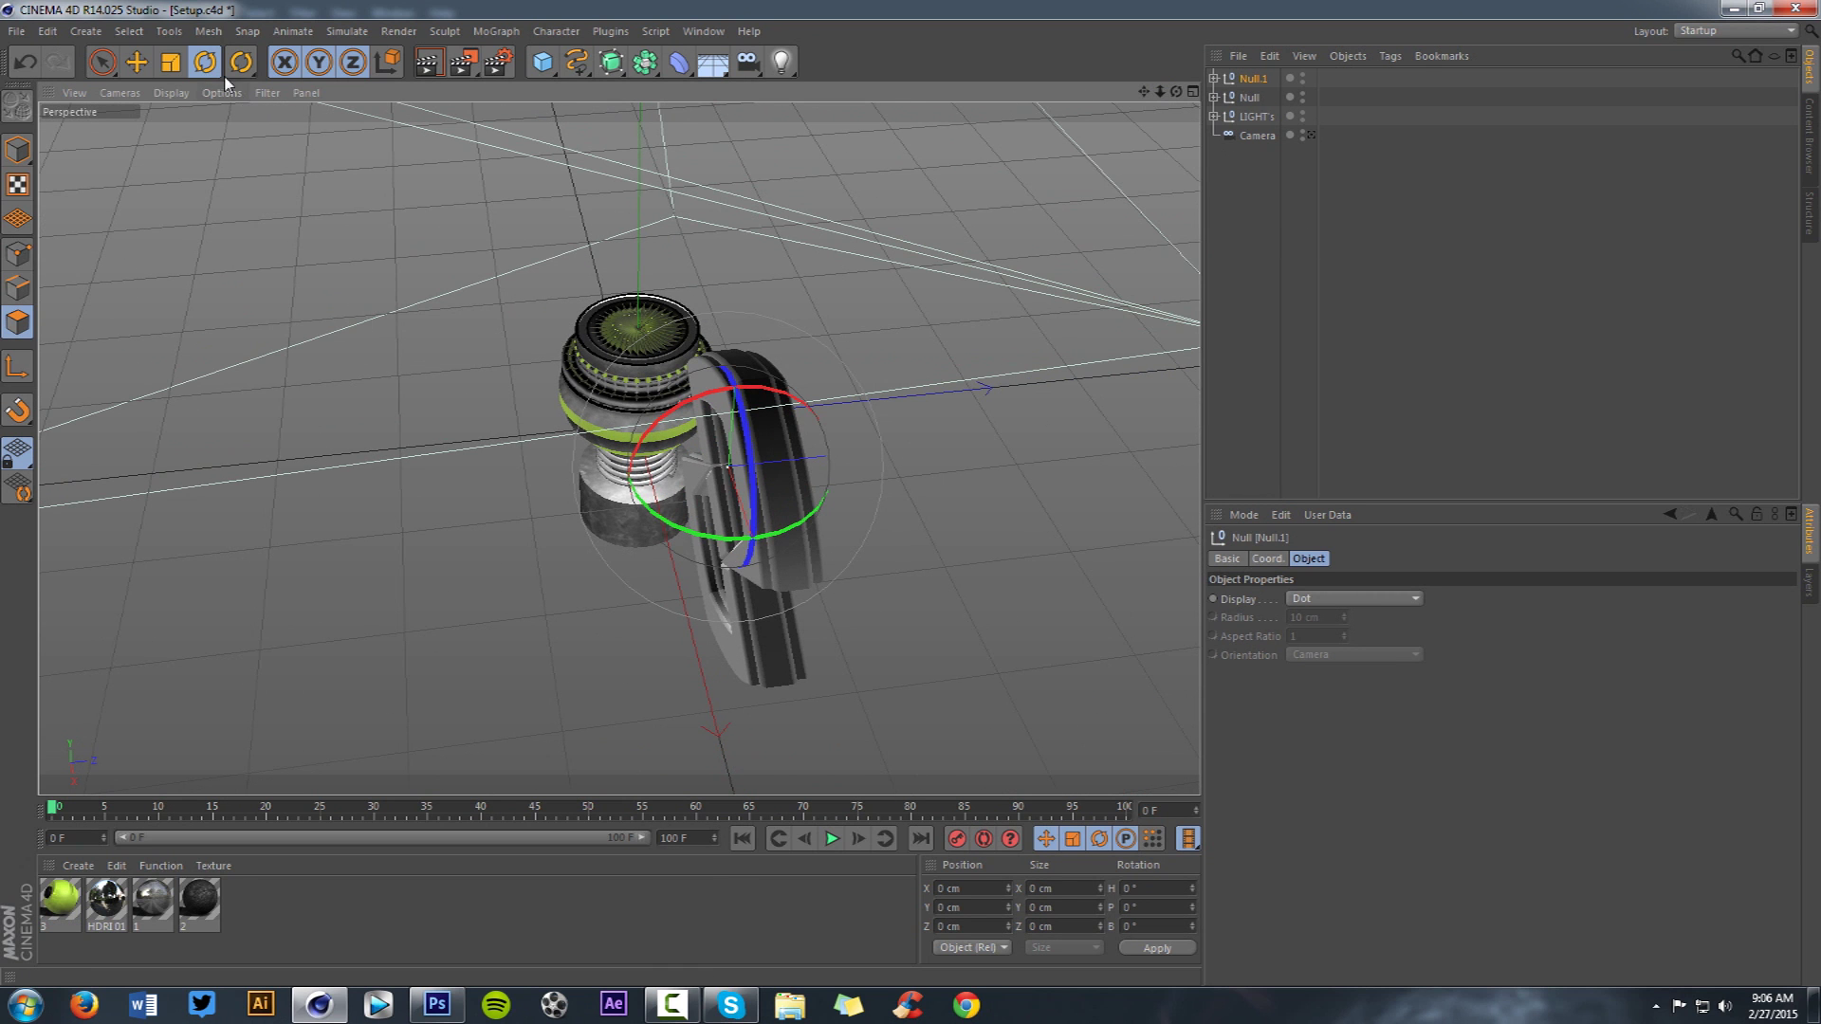
- Scale the logo null down to fit the machine part and rotate it to lie flat, facing upward
left_click(171, 64)
left_click_drag(1016, 461, 289, 474)
left_click(202, 70)
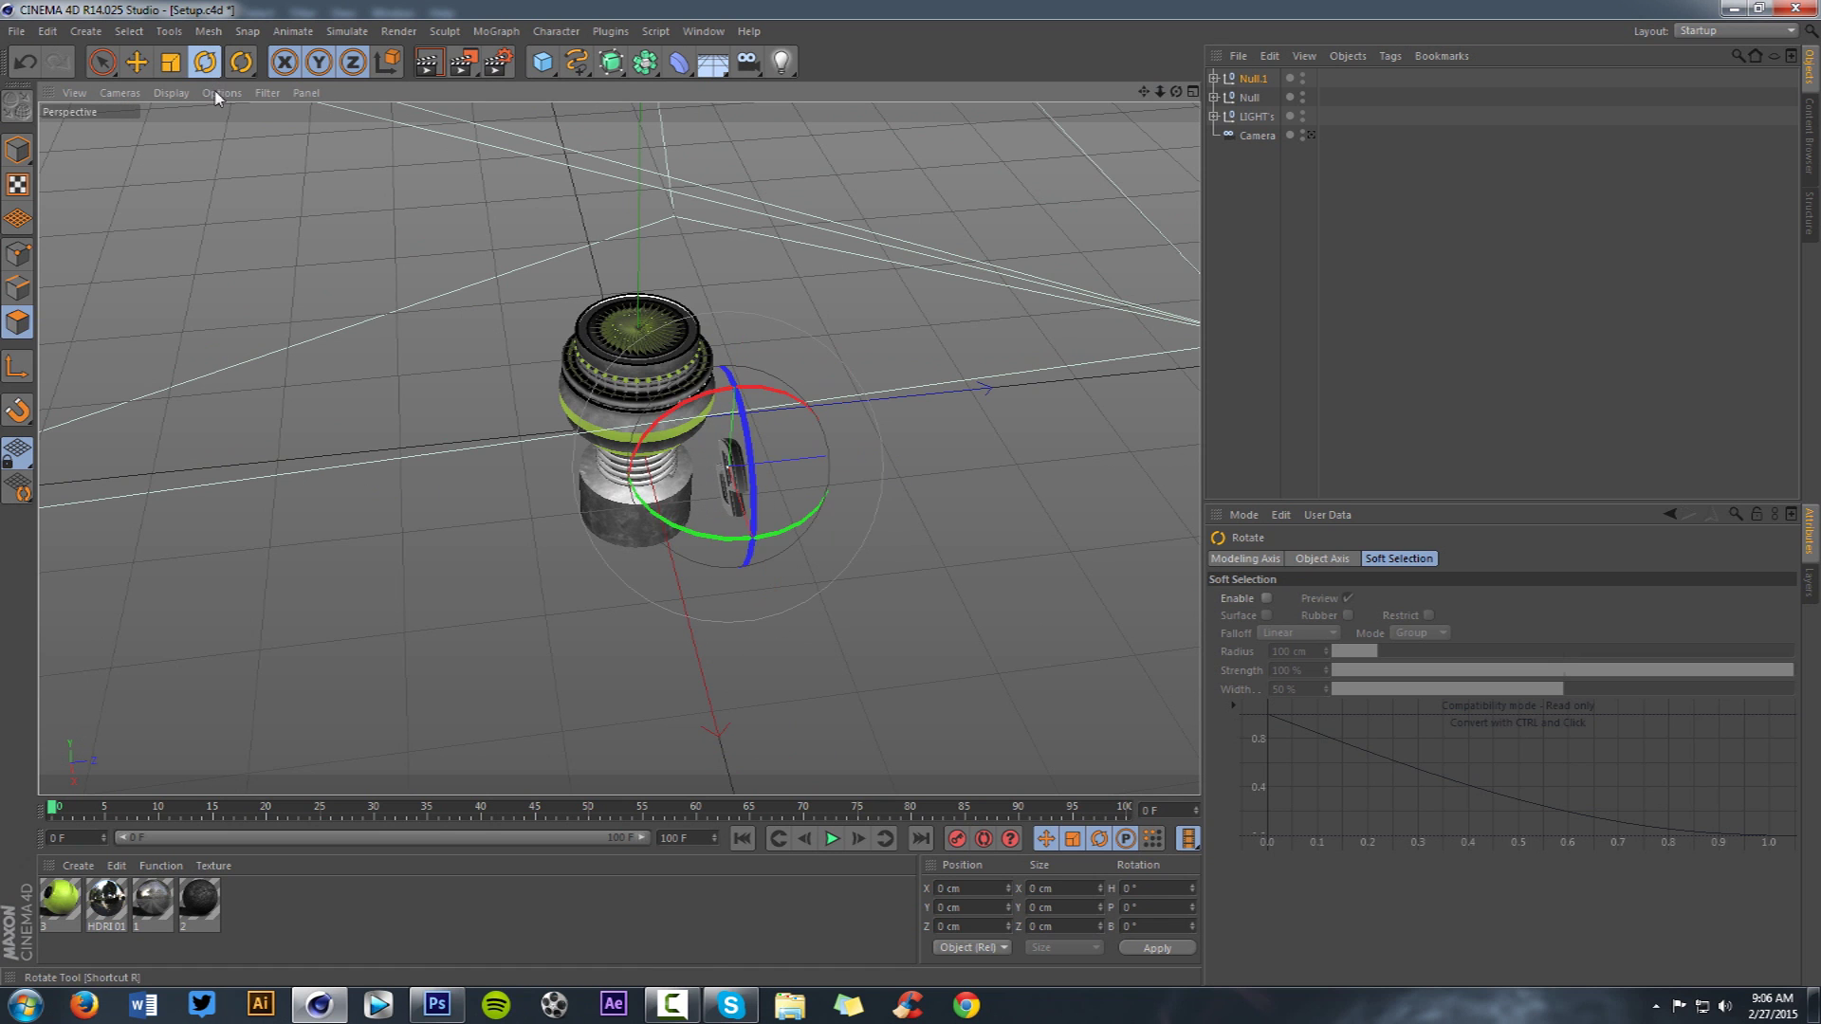
scroll(479, 456, "up", 4)
left_click_drag(836, 440, 981, 413)
- Move the logo onto the machine part's top face and centre it over the ribbed disc
left_click(139, 65)
left_click_drag(958, 595, 808, 298)
scroll(807, 301, "up", 6)
scroll(1179, 162, "down", 2)
left_click_drag(1158, 92, 1322, 179)
left_click_drag(1157, 187, 859, 207)
left_click_drag(729, 275, 717, 496)
scroll(721, 397, "up", 5)
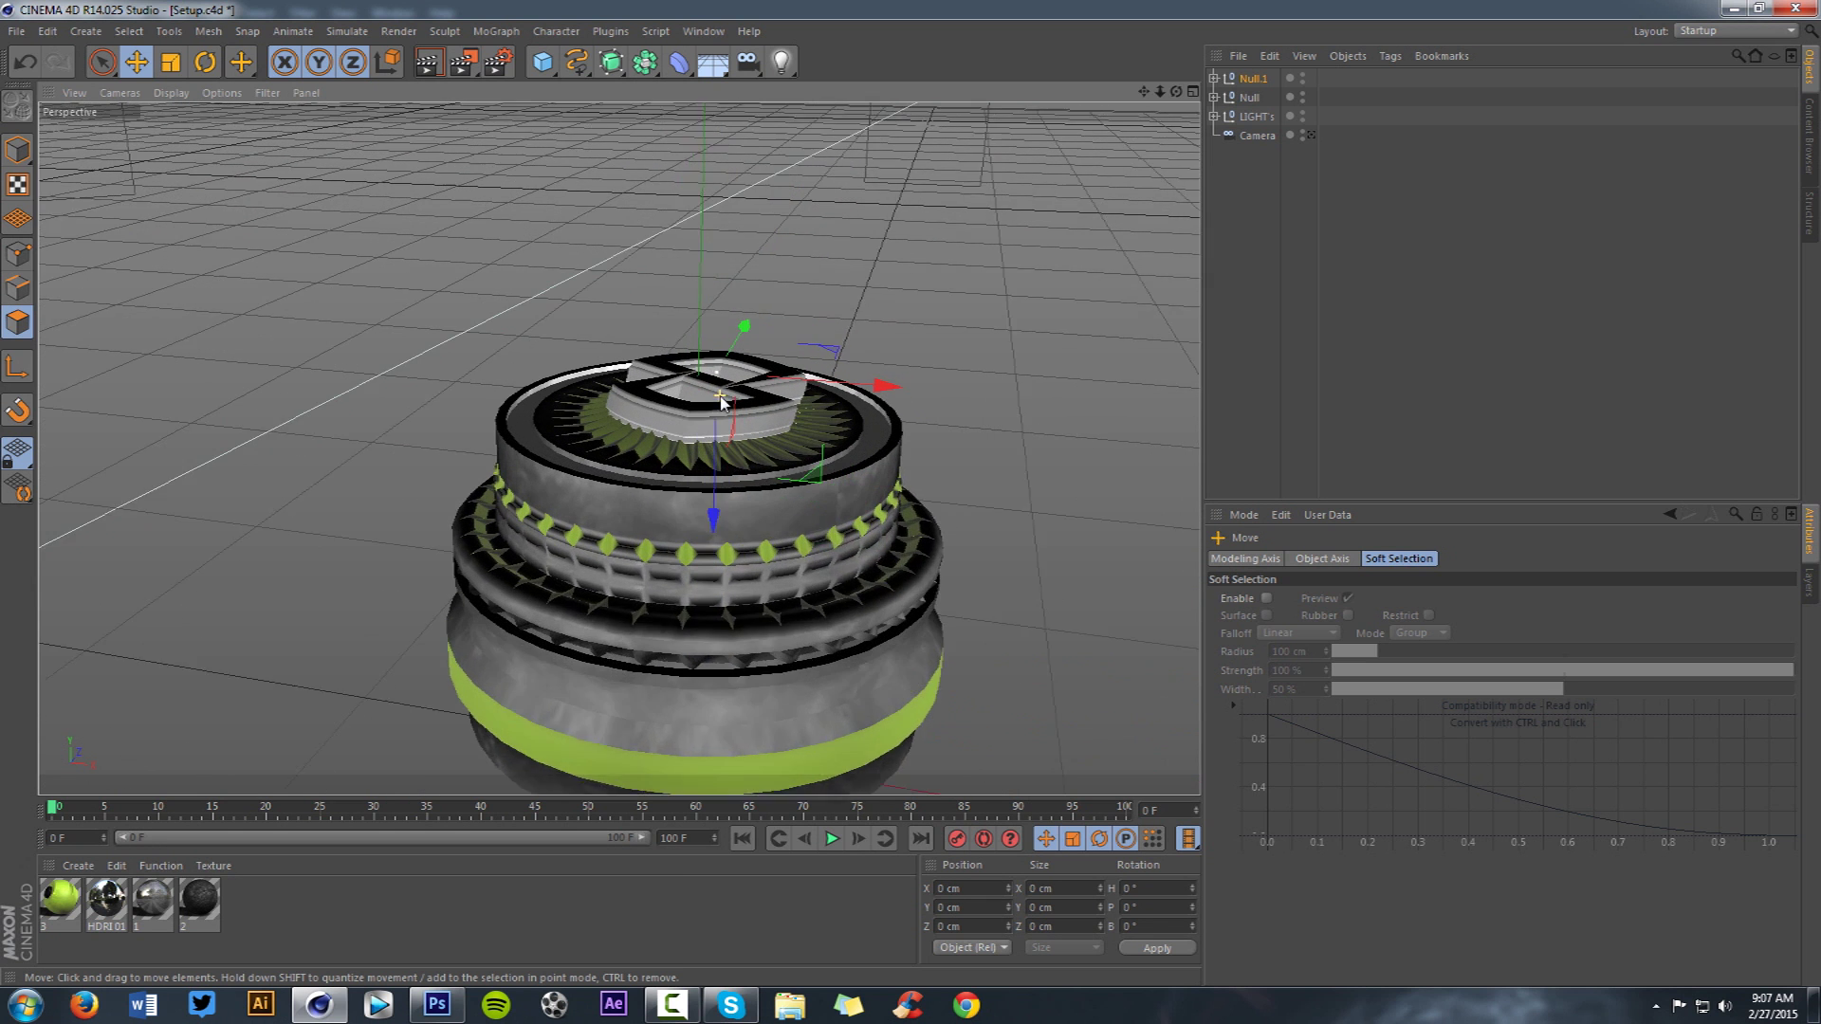
scroll(720, 395, "up", 2)
left_click_drag(1177, 92, 1176, 222)
left_click_drag(831, 296, 825, 295)
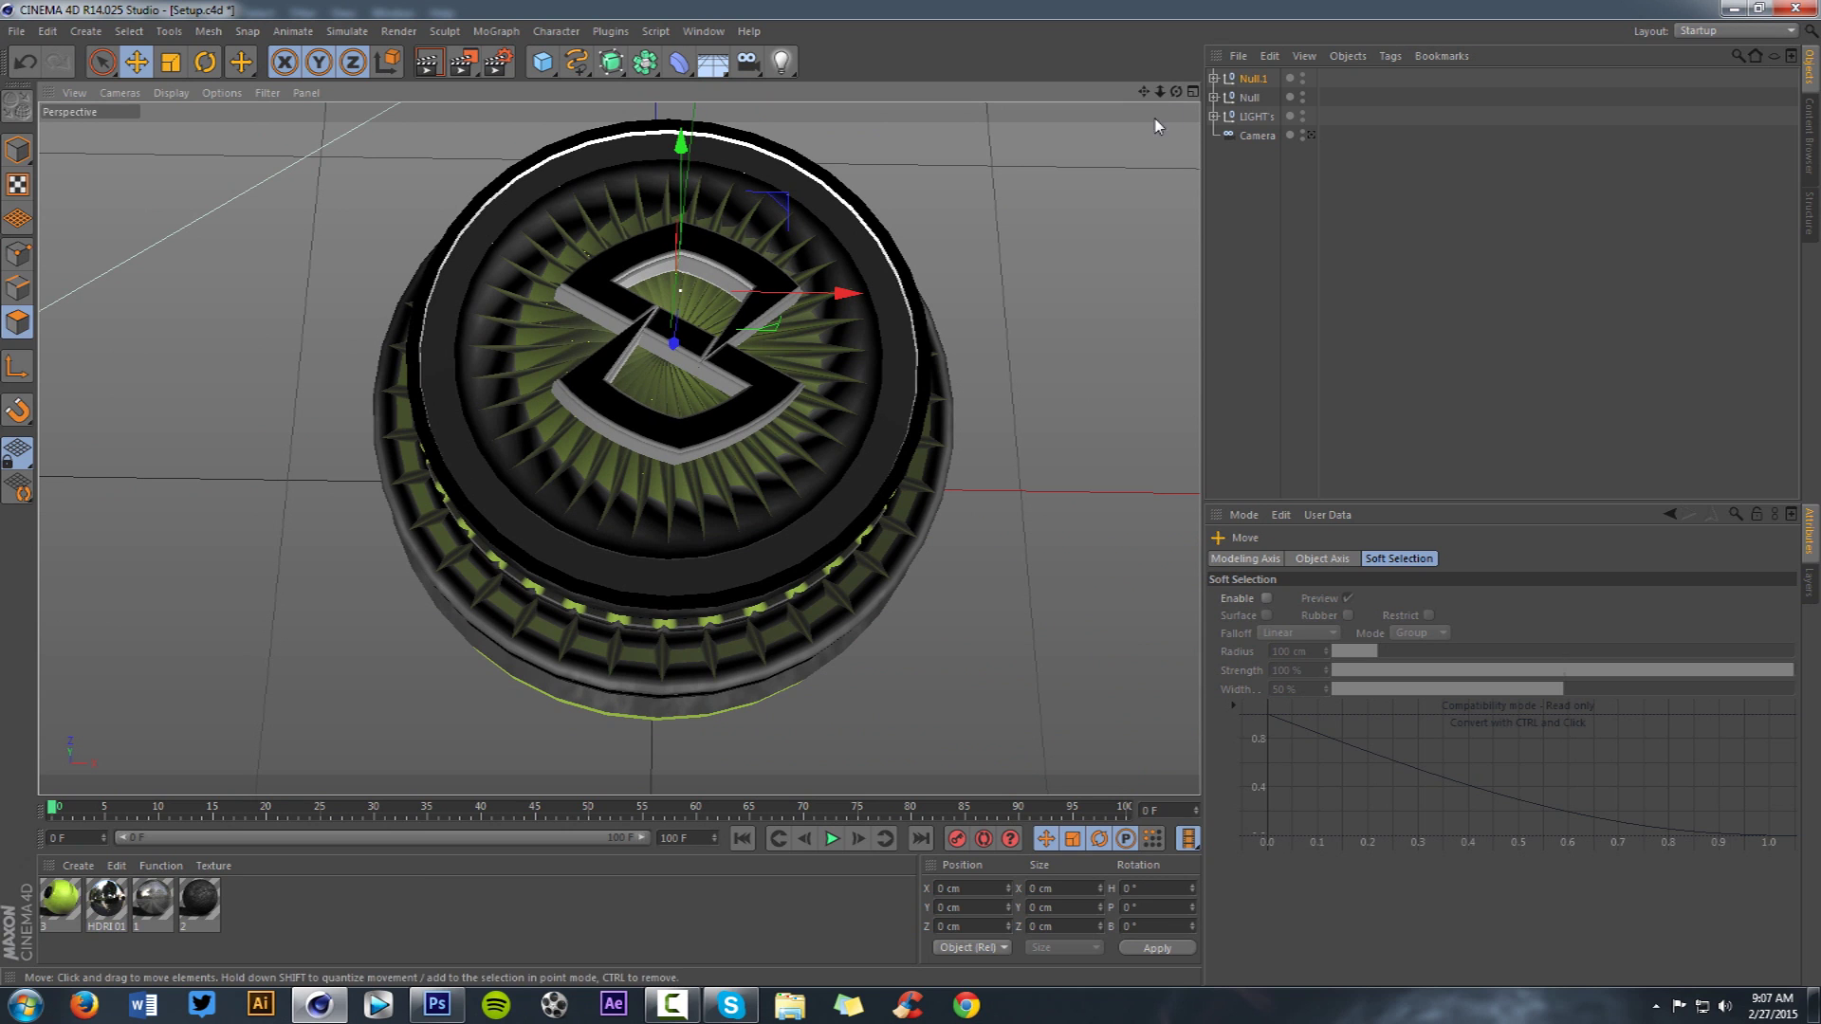
- Rename the logo's null as logo and the machine part's null as turbine
double_click(1249, 81)
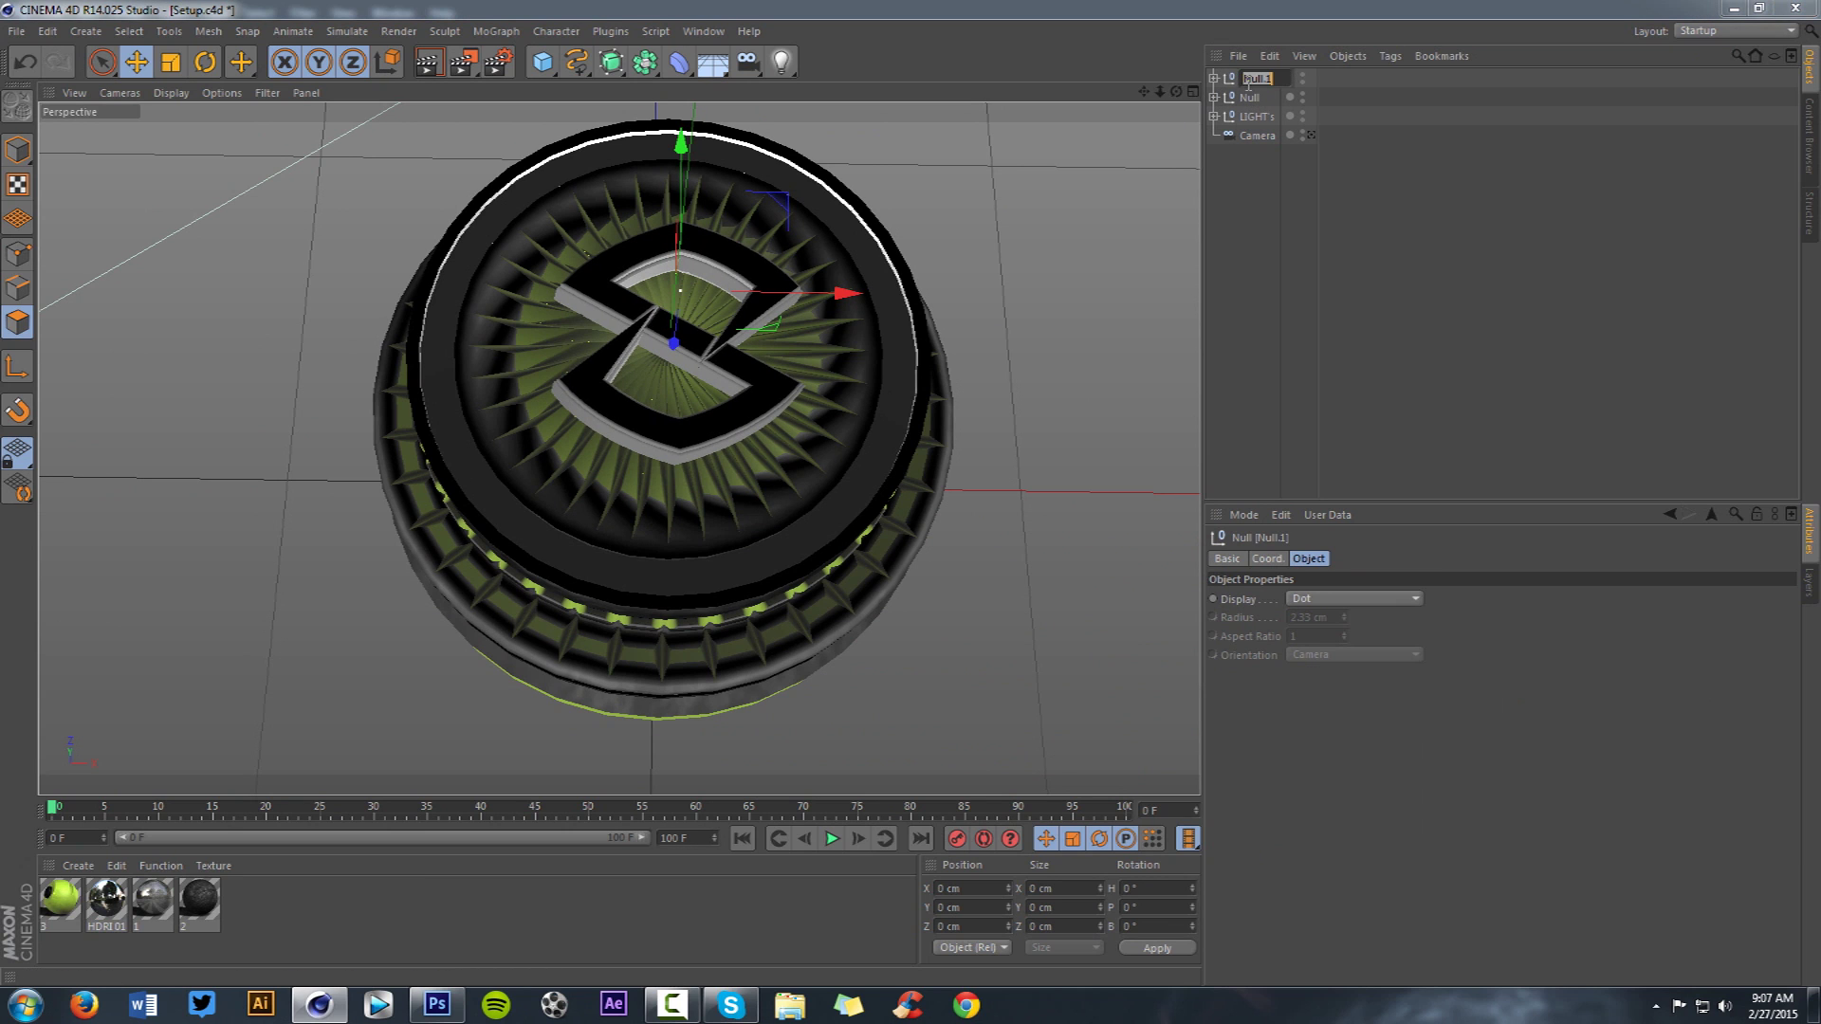
type("logo")
key("Return")
double_click(1250, 98)
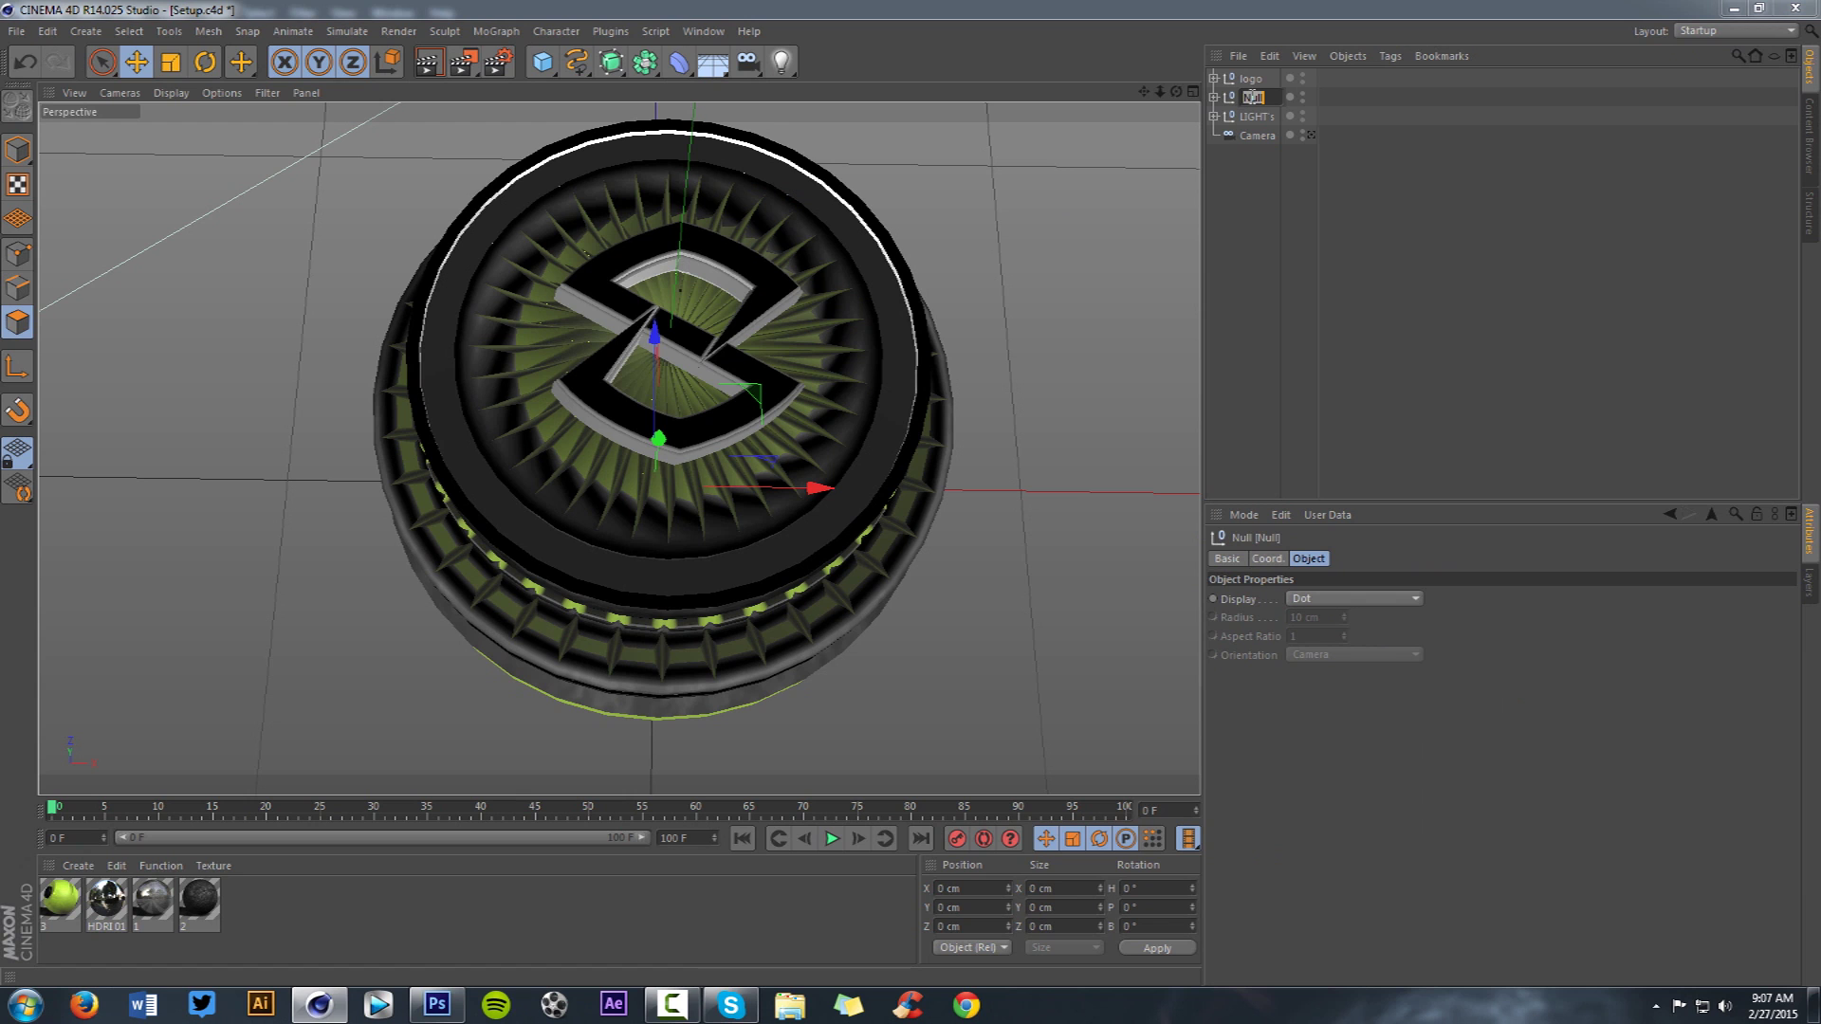
type("turbine")
key("Return")
- Group the logo and turbine nulls into one null and rotate the group so the logo faces the view
left_click(1250, 78, "ctrl")
key("alt+g")
left_click_drag(1159, 92, 1166, 34)
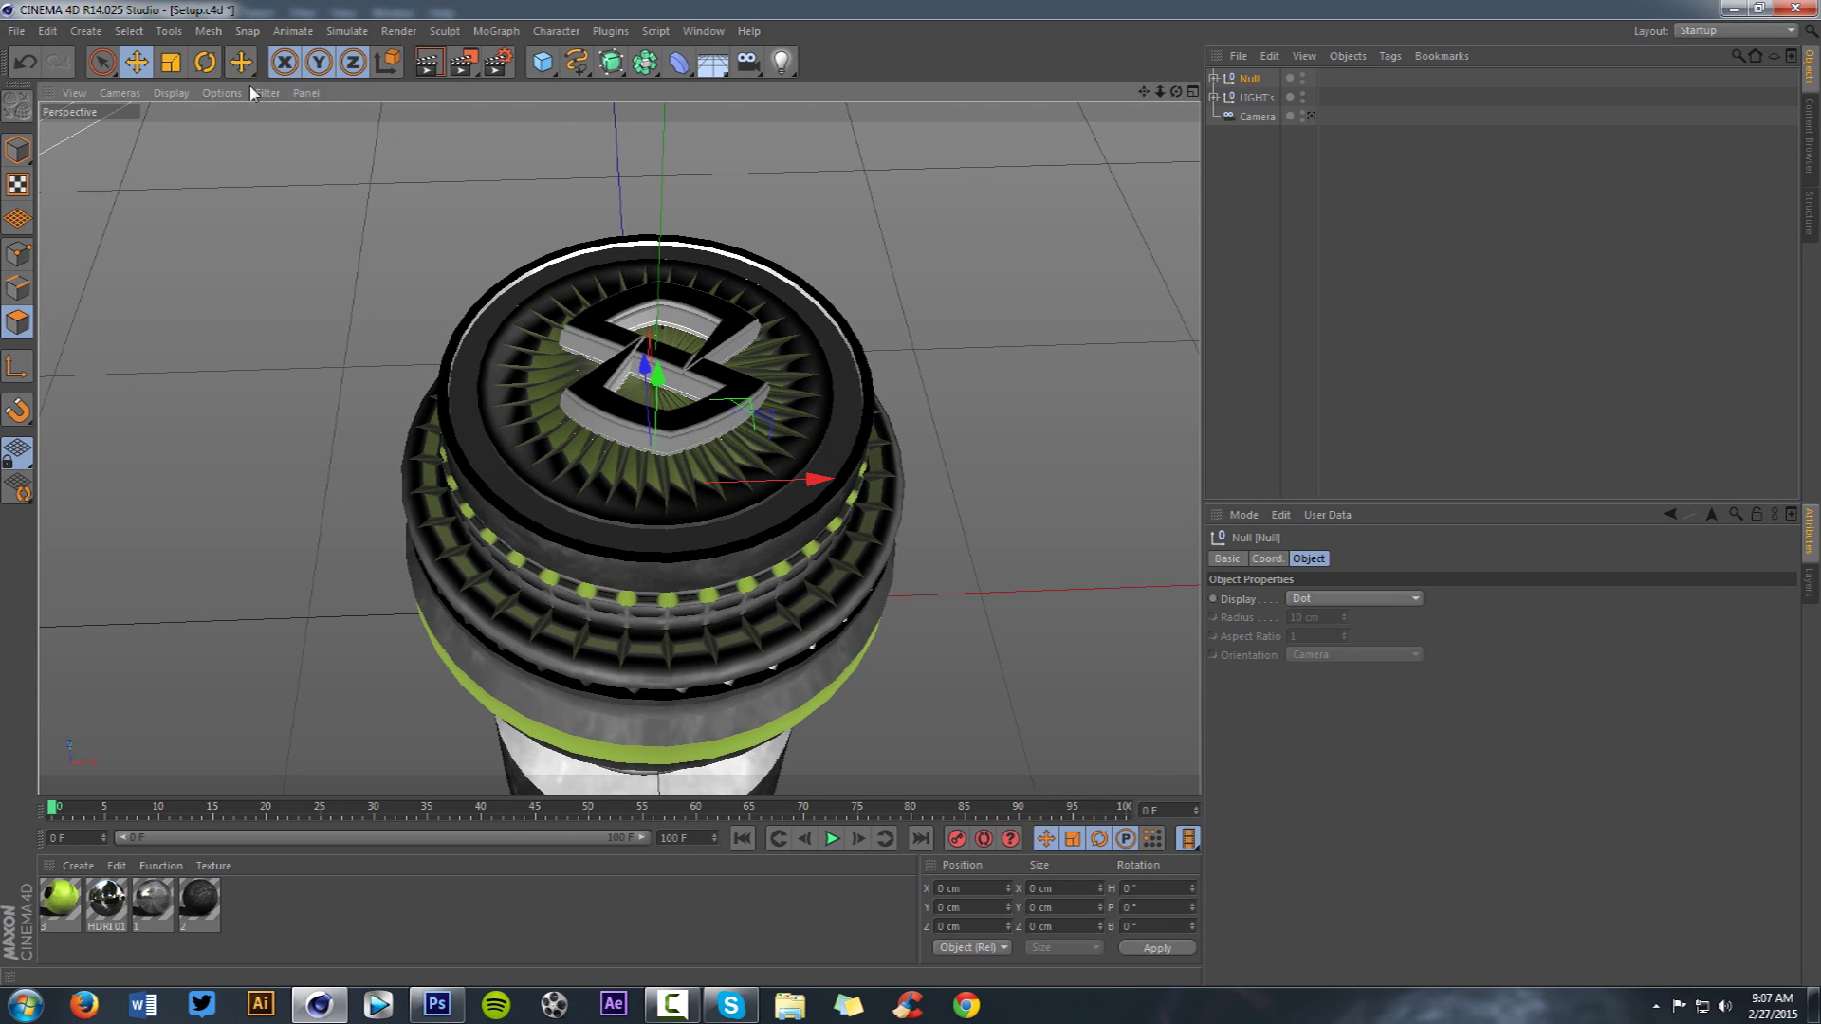
left_click(205, 63)
left_click_drag(691, 446, 728, 528)
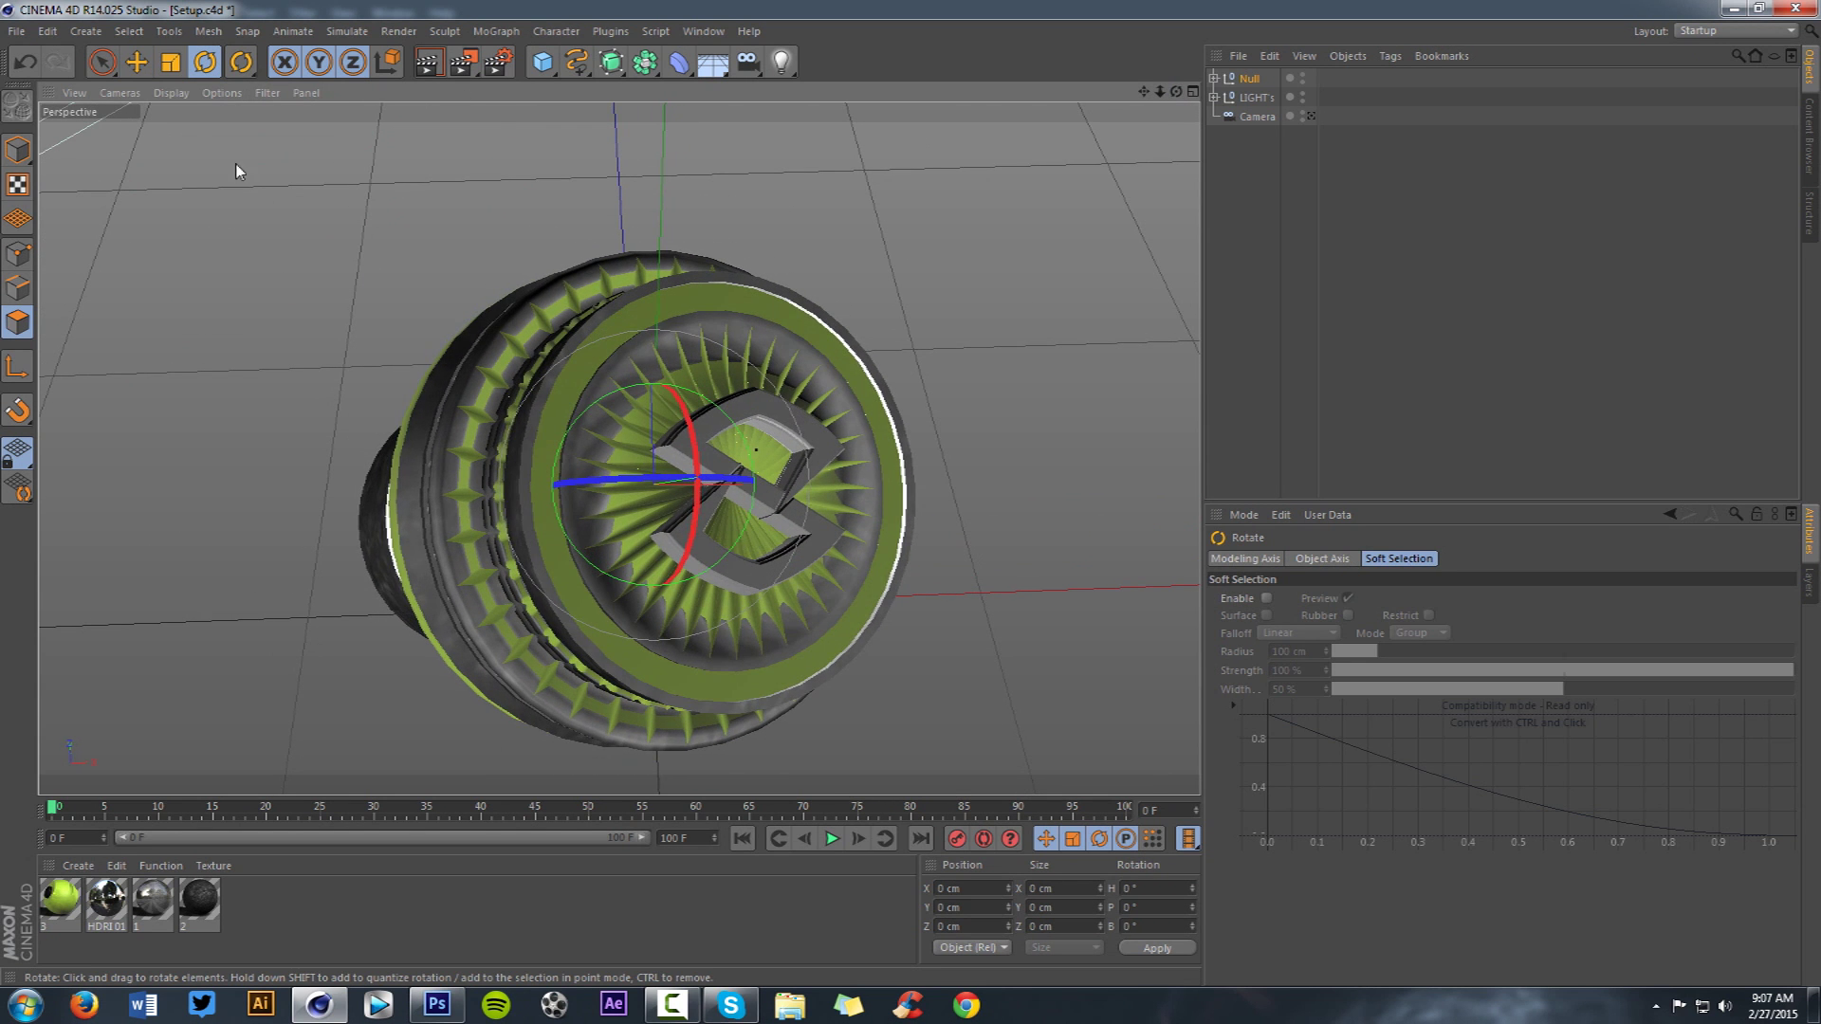
- Raise the combined group slightly and fine-tune its rotation so the logo tilts upward with the turbine's base trailing behind
left_click(138, 62)
left_click_drag(385, 219, 383, 145)
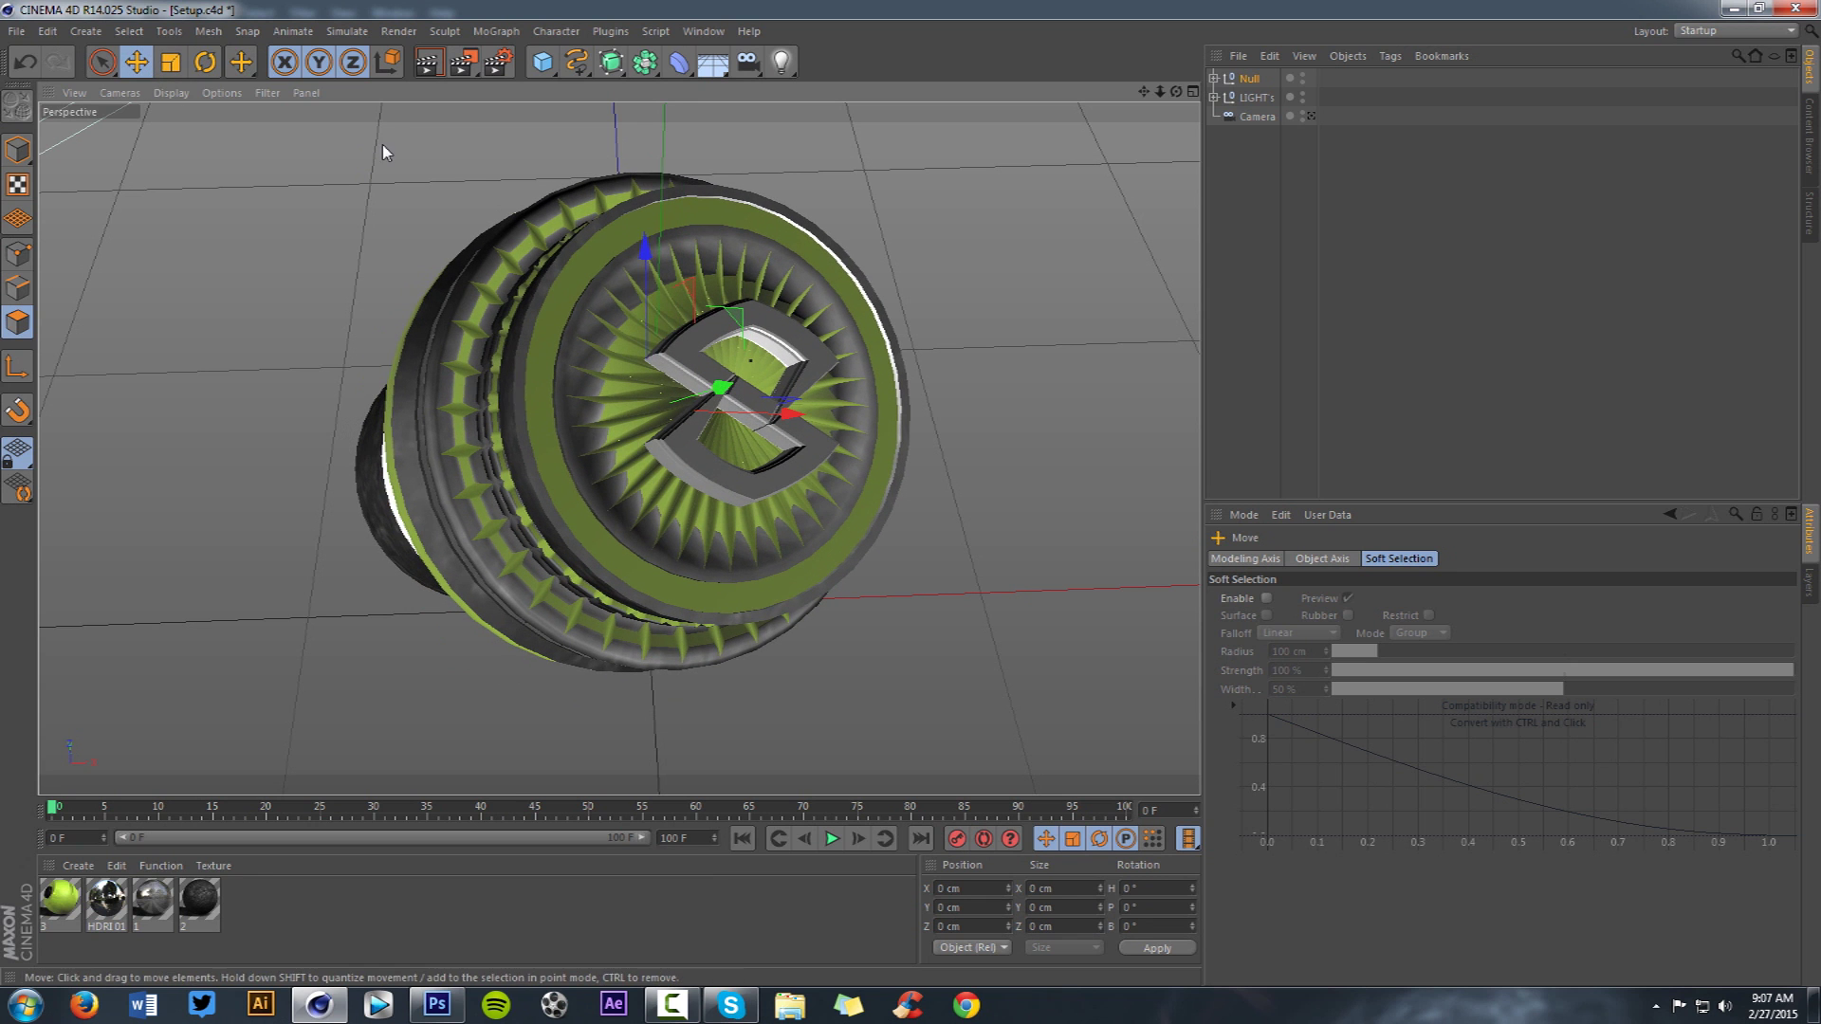
left_click(204, 63)
left_click_drag(703, 340, 681, 342)
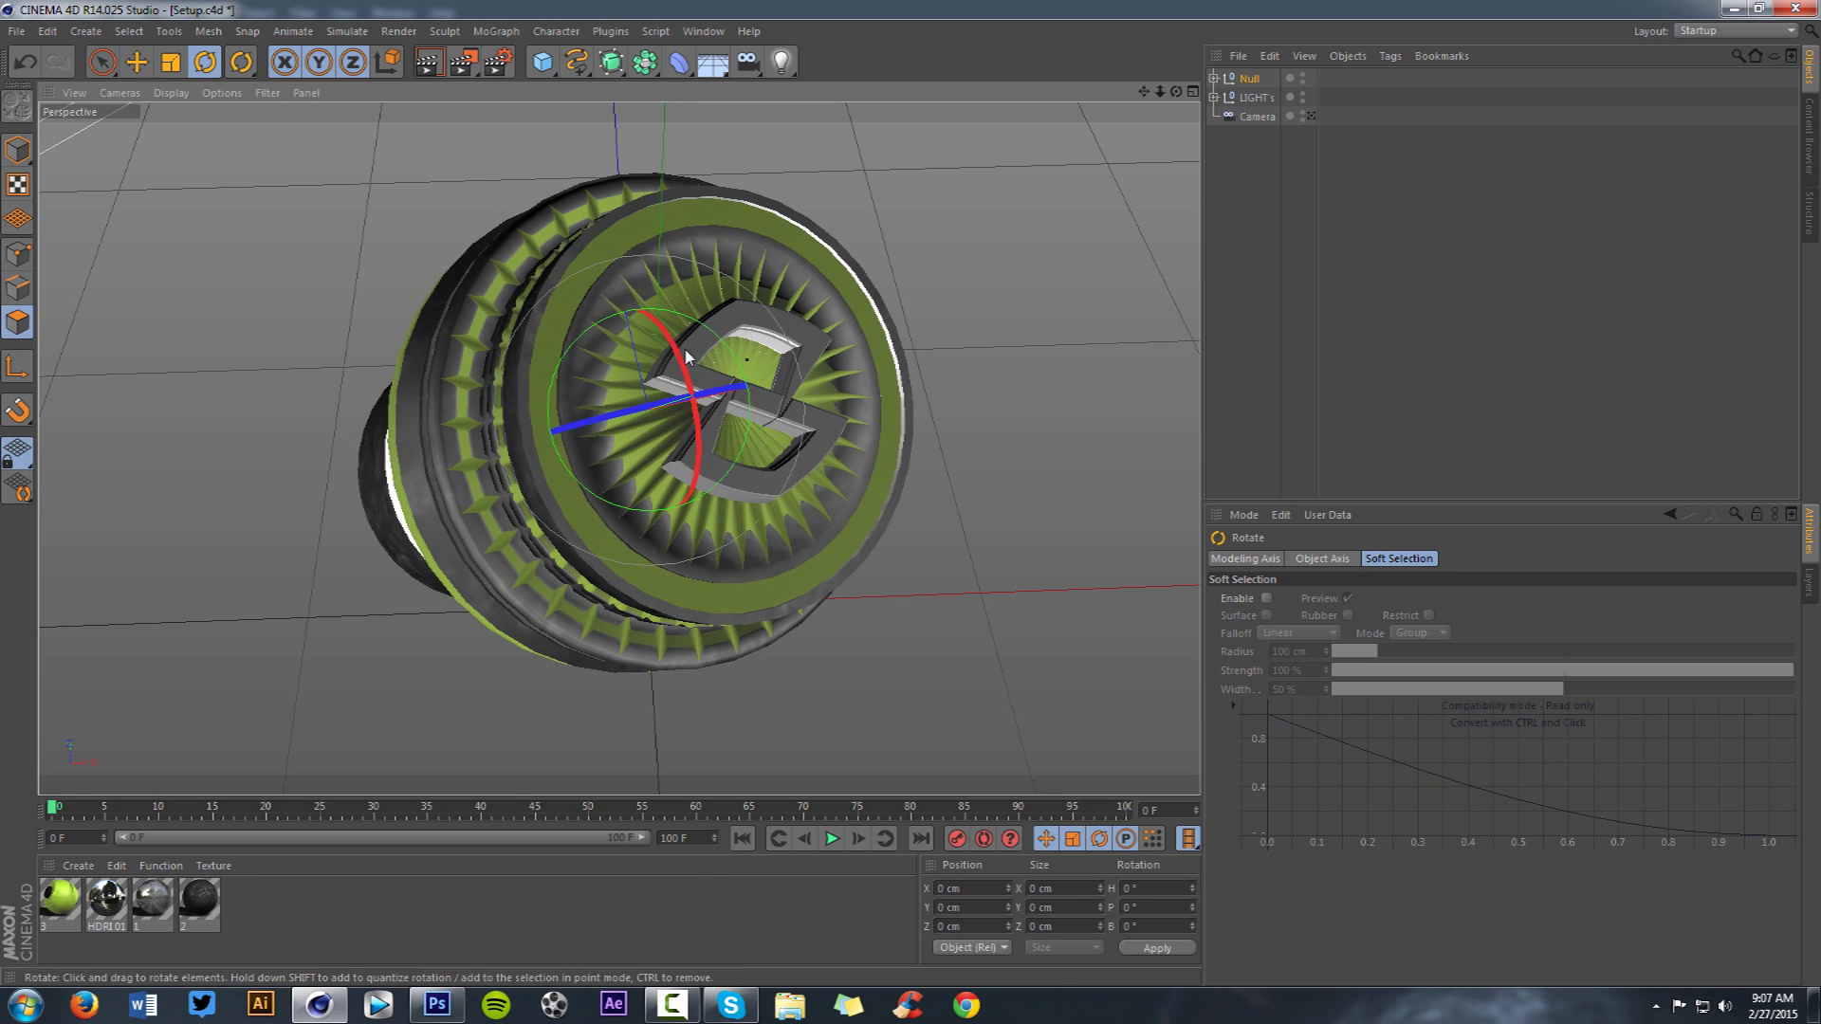
left_click_drag(719, 434, 685, 429)
left_click_drag(569, 383, 621, 433)
left_click_drag(621, 315, 668, 367)
left_click_drag(1176, 92, 1140, 1)
left_click_drag(574, 433, 588, 440)
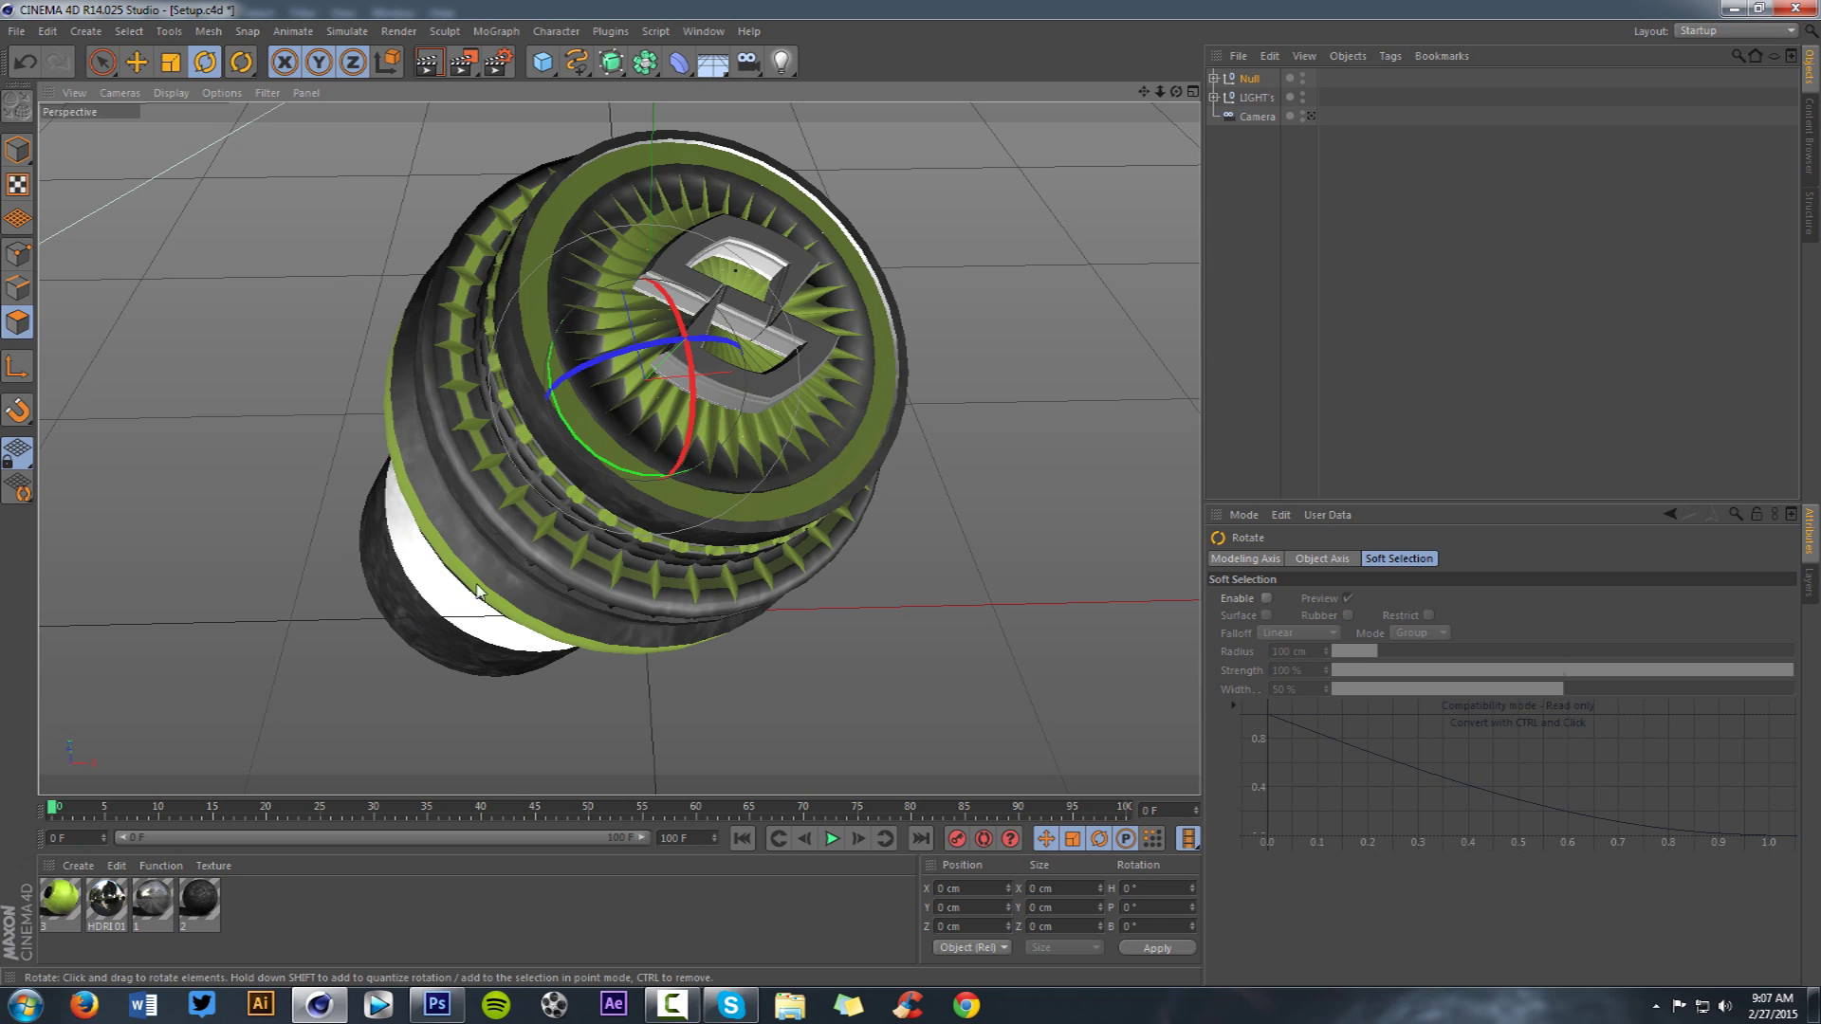
left_click_drag(677, 340, 680, 339)
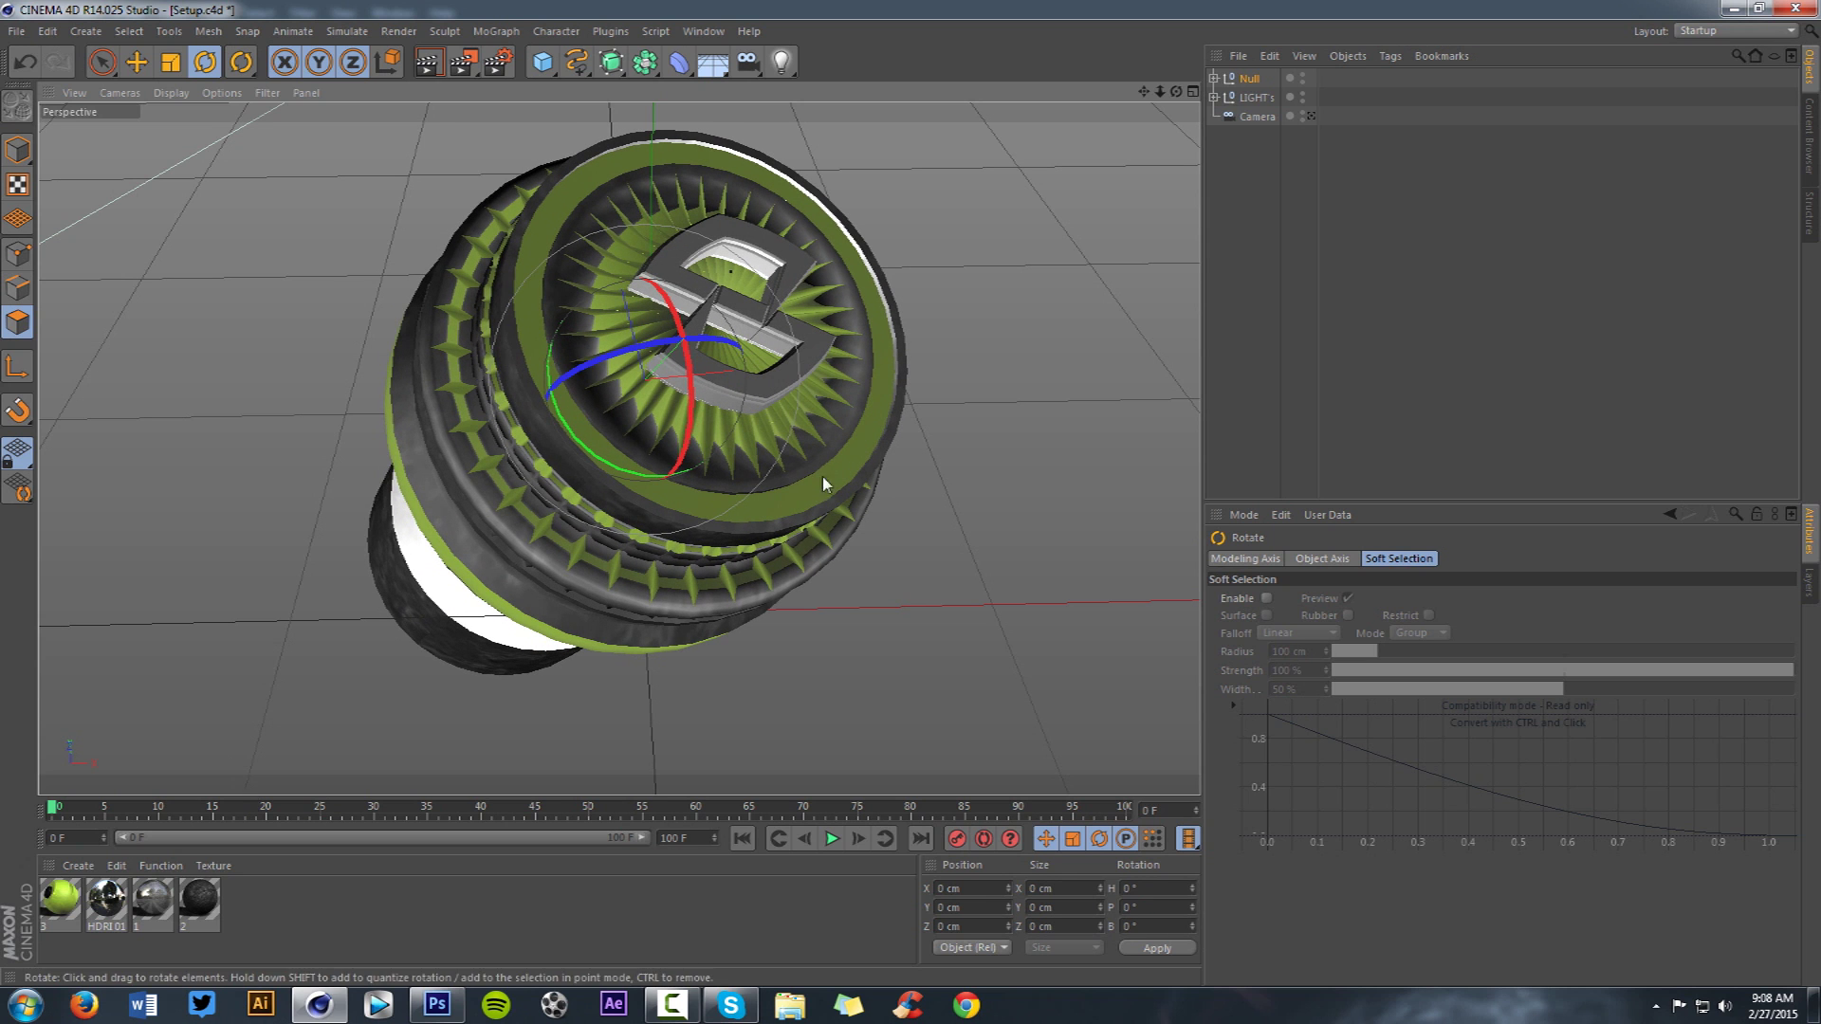
- Expand the logo null inside the group and apply green material 3 to Extrude NURBS.1
left_click(1215, 80)
left_click(1245, 98)
left_click(1223, 98)
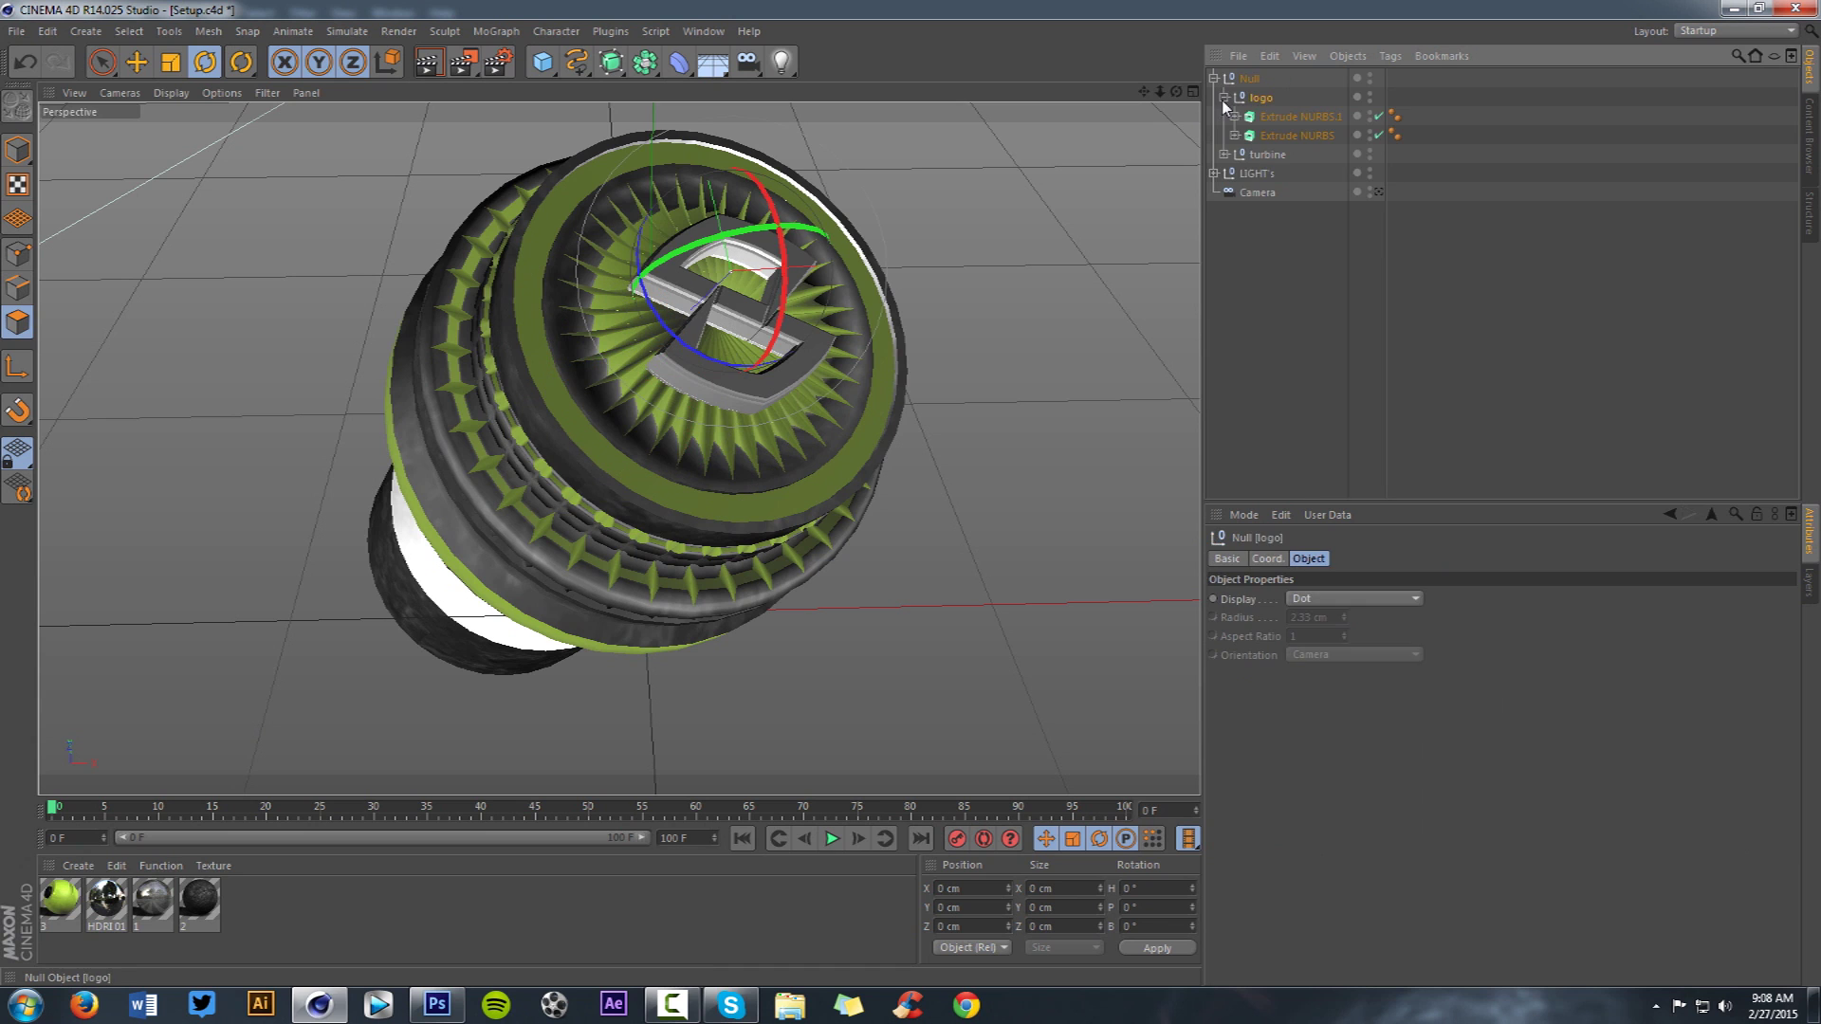
left_click(1276, 116)
left_click_drag(68, 899, 1292, 229)
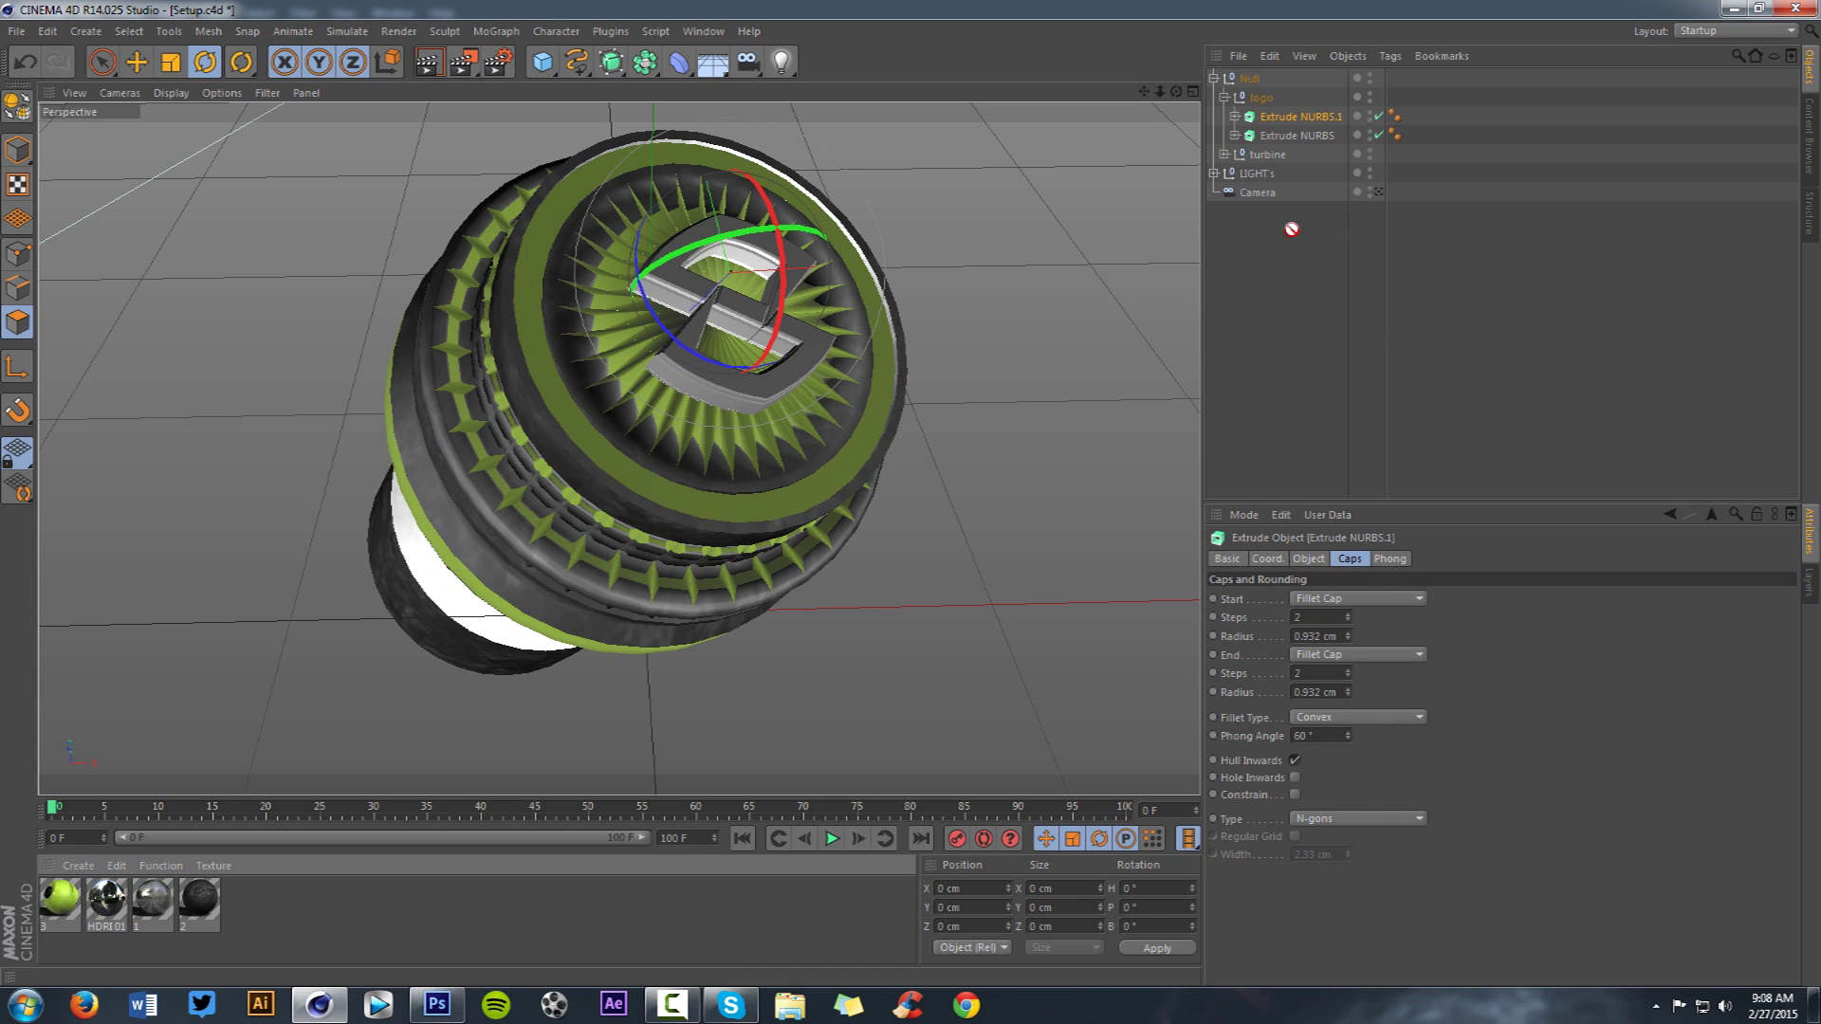
left_click_drag(1306, 124, 1305, 117)
- Create a new white material with Luminance enabled at reduced brightness and an Object (Soft Shadow) preview
left_click(78, 866)
left_click(105, 704)
left_click(69, 865)
double_click(70, 899)
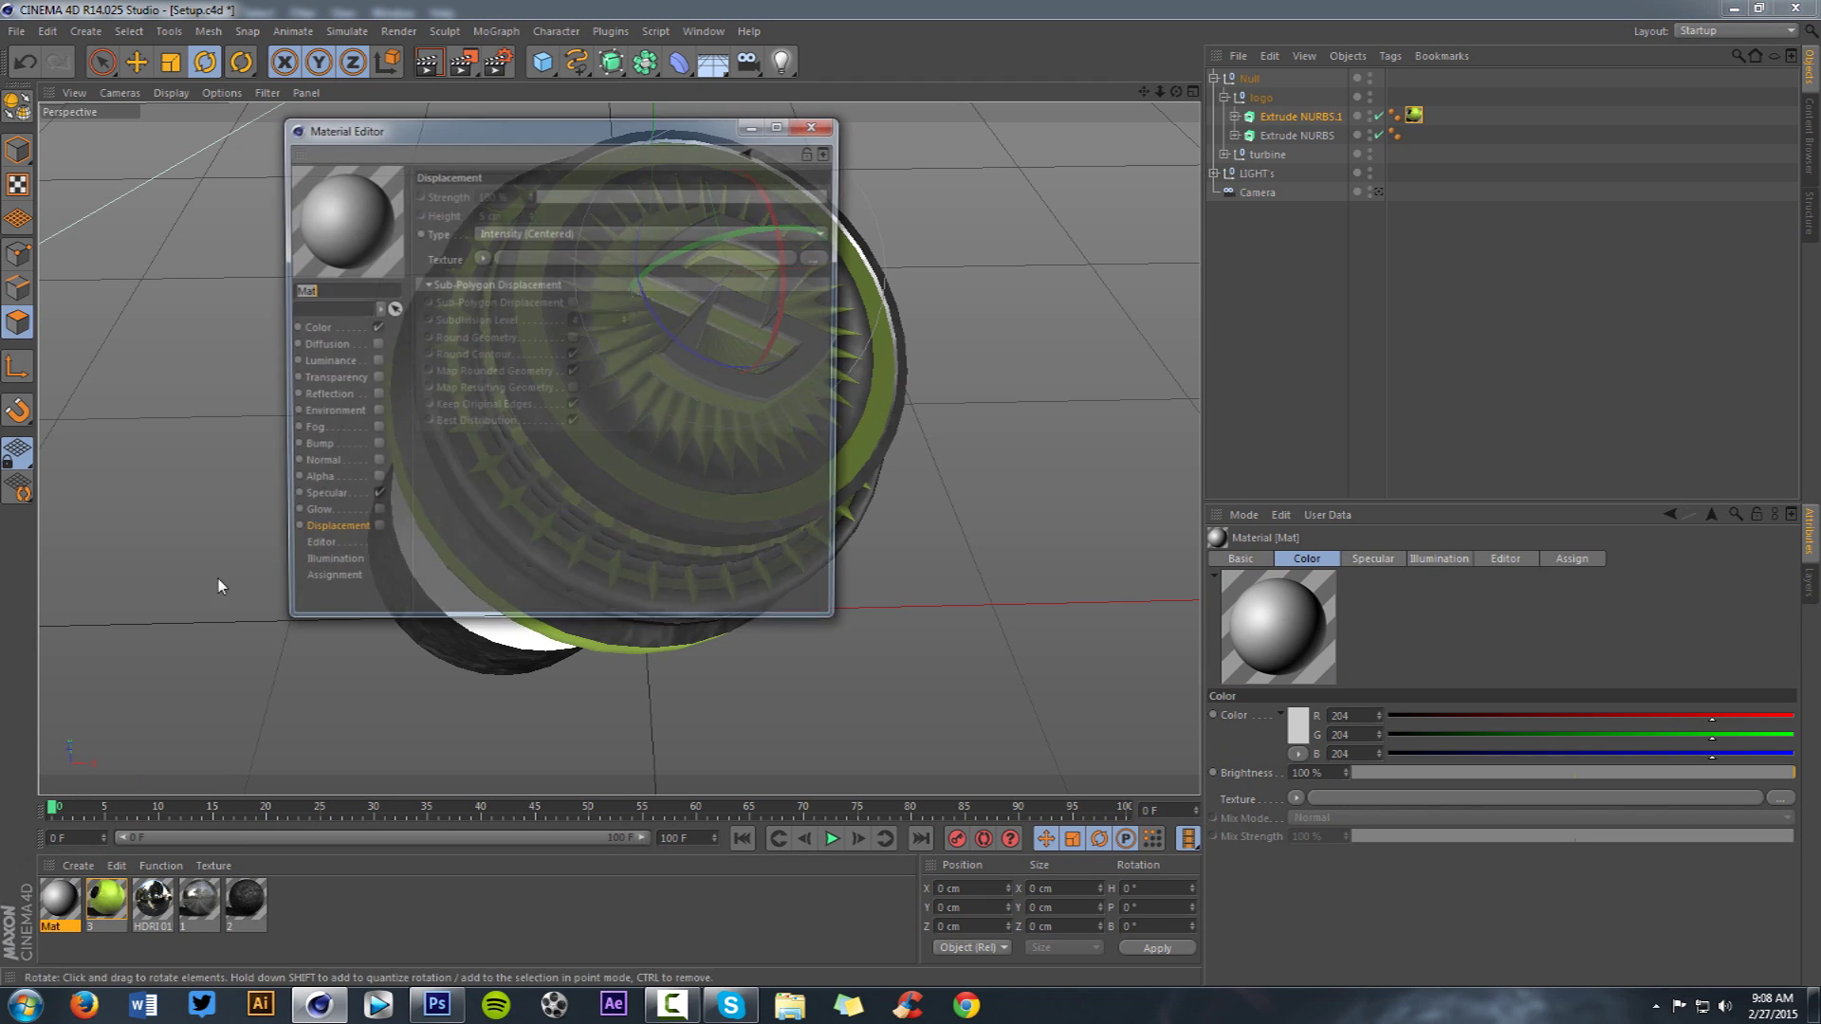
left_click(373, 361)
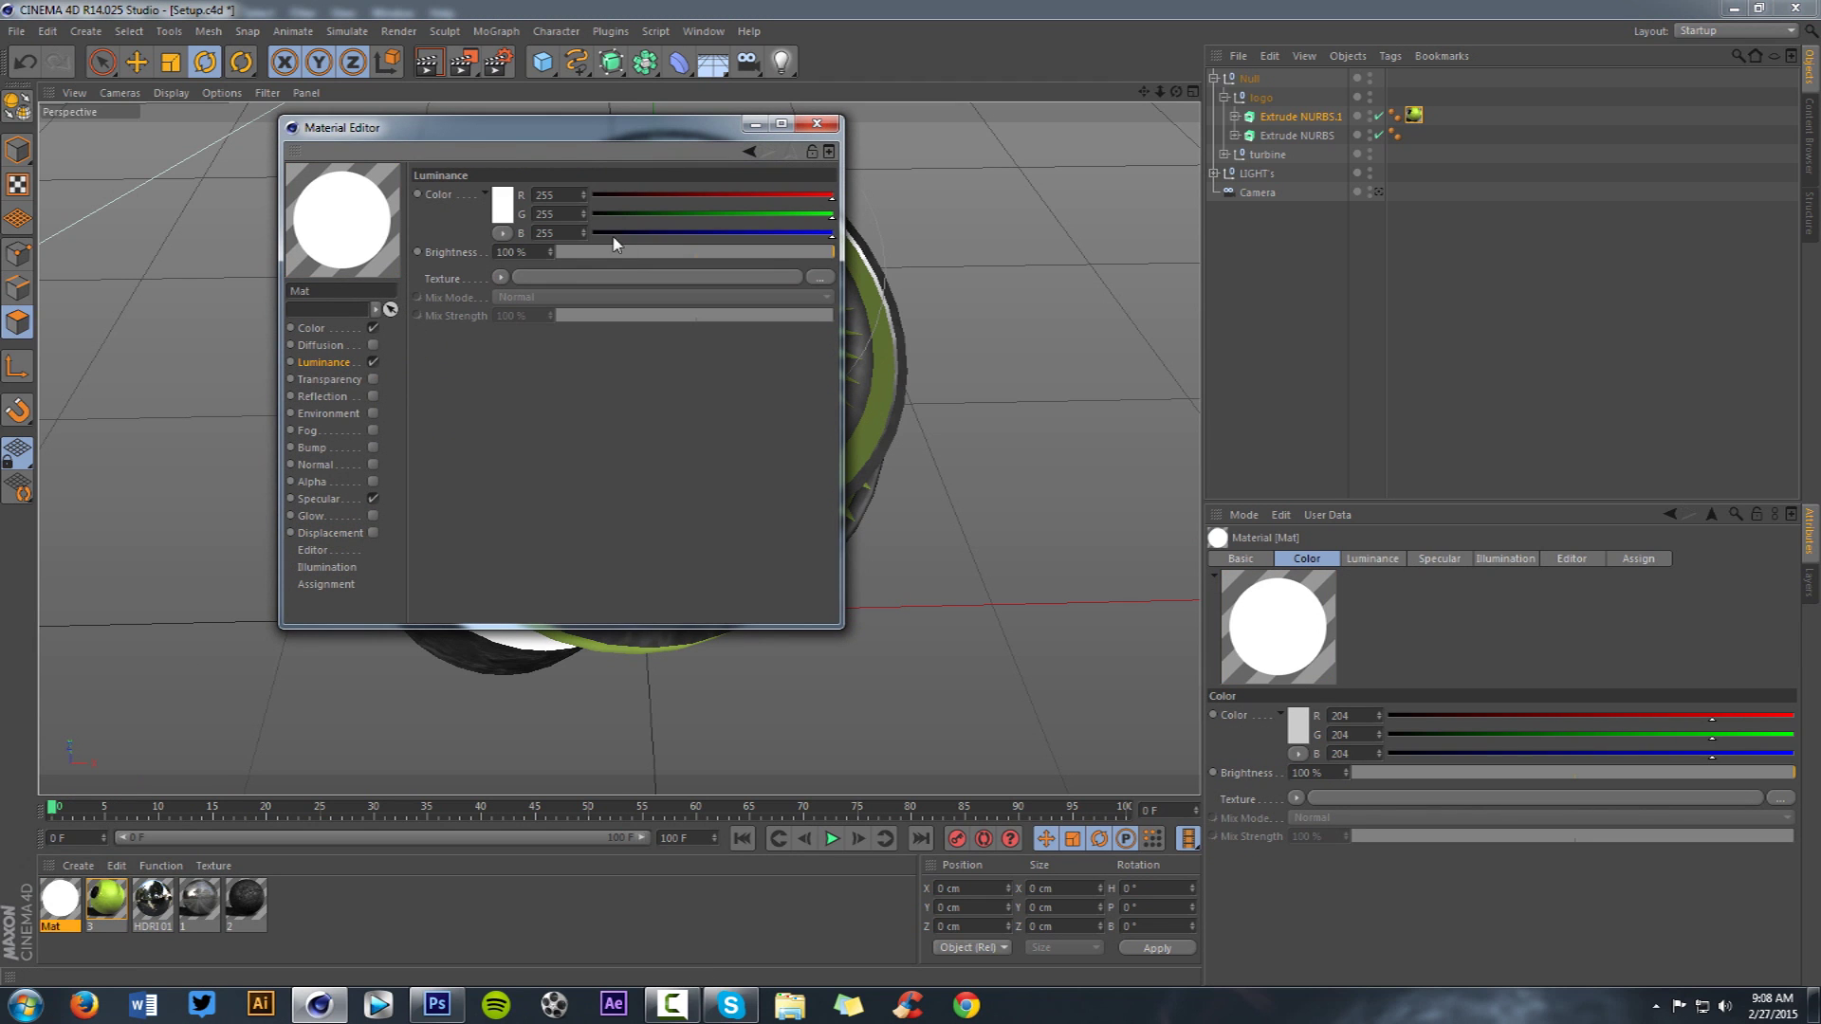
right_click(330, 246)
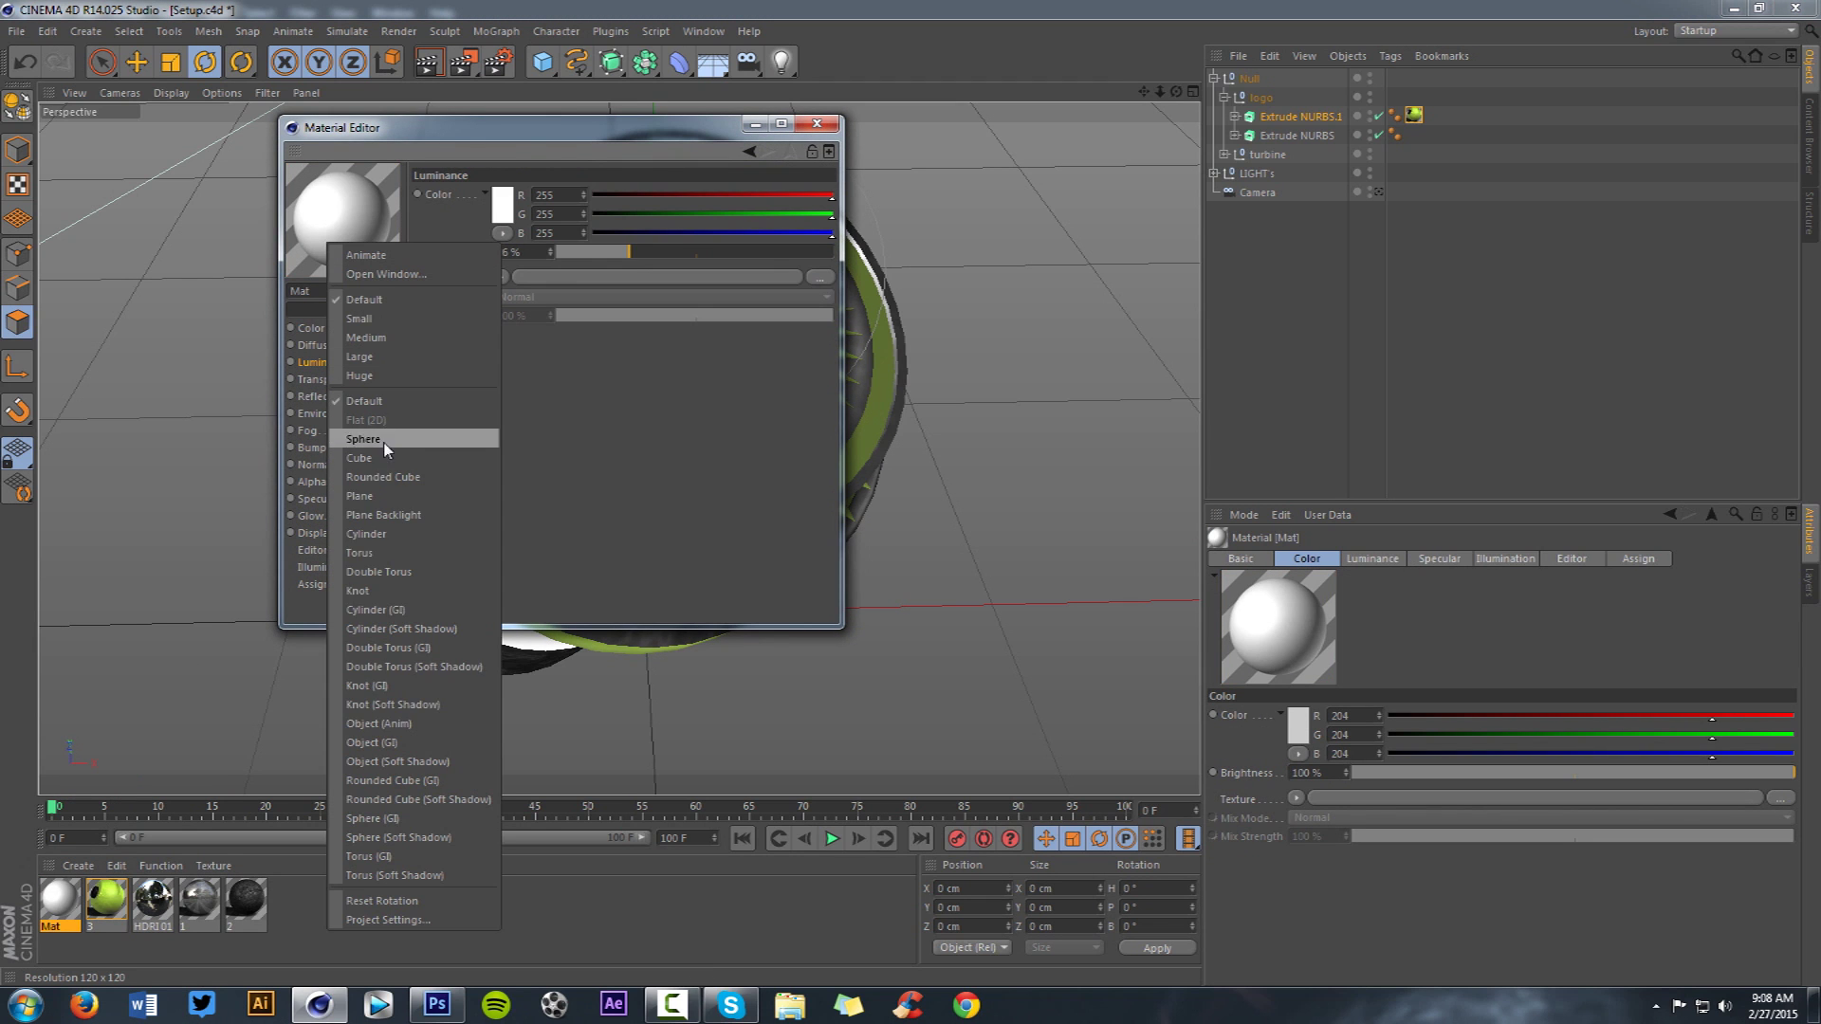
left_click(383, 761)
left_click(817, 124)
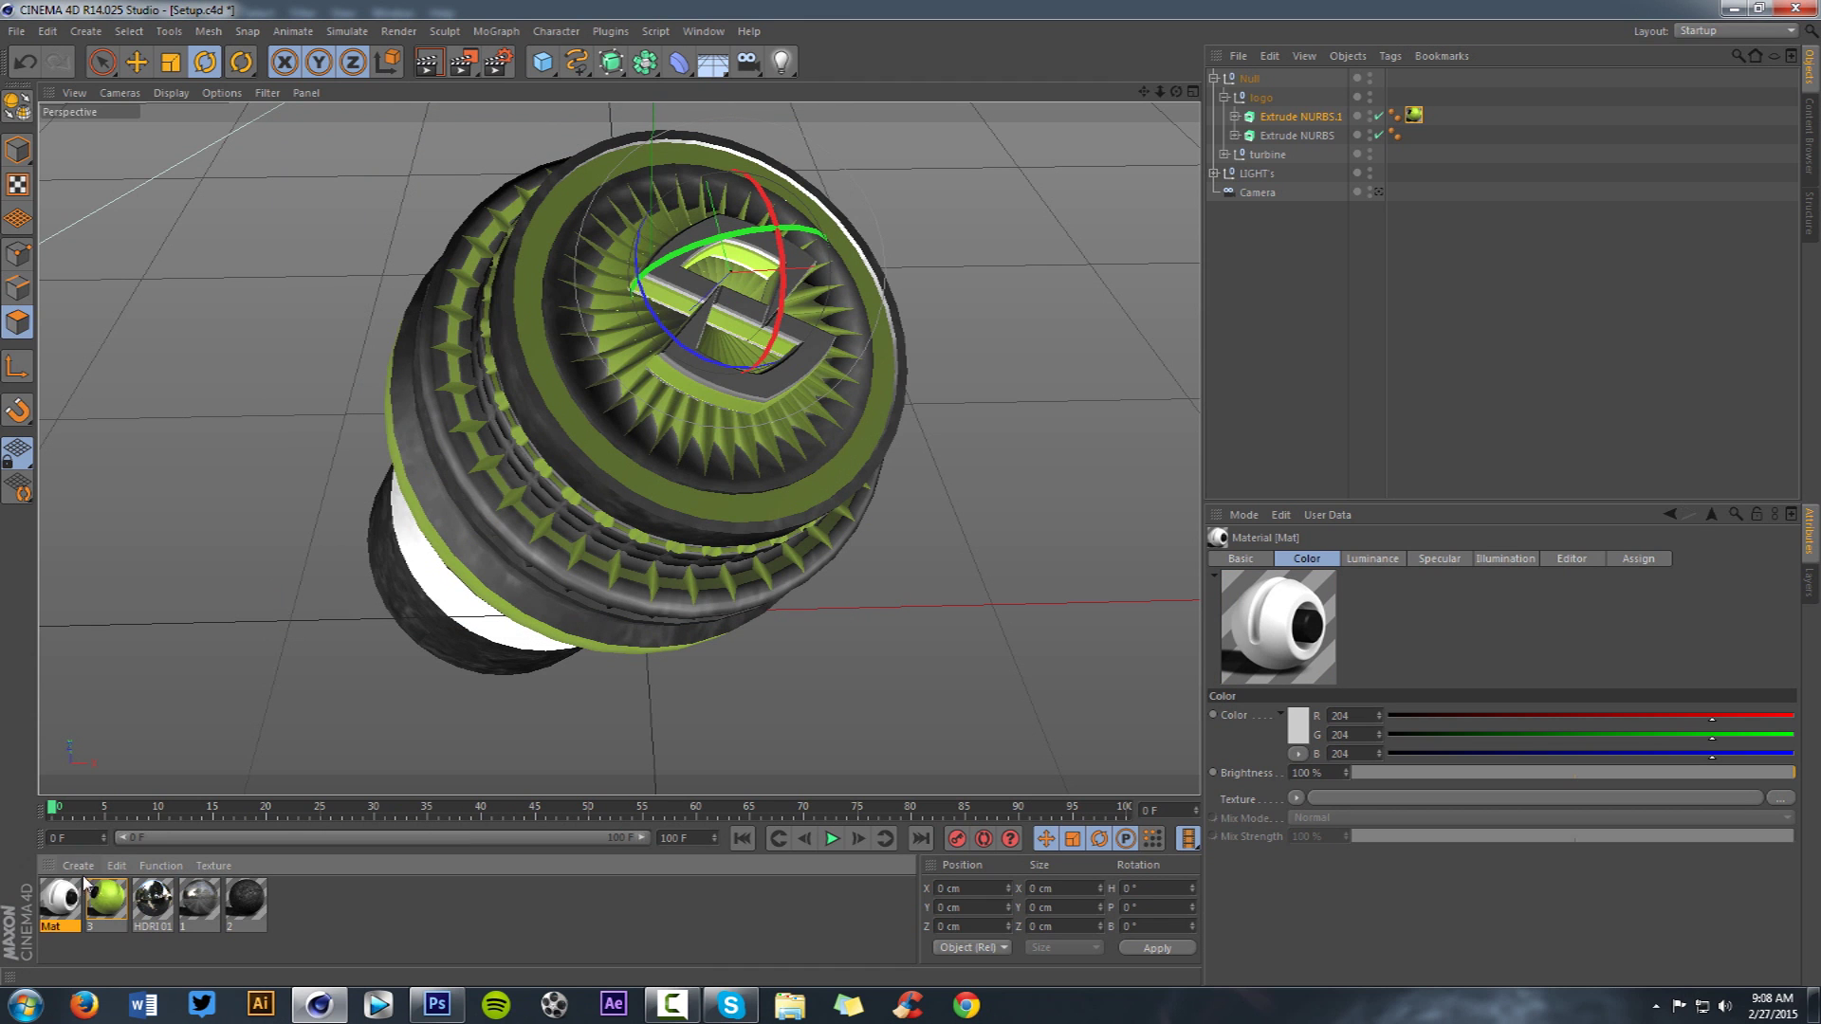
- Apply the white Mat material to Extrude NURBS with Cubic projection and Seamless enabled
left_click_drag(1268, 128, 1288, 135)
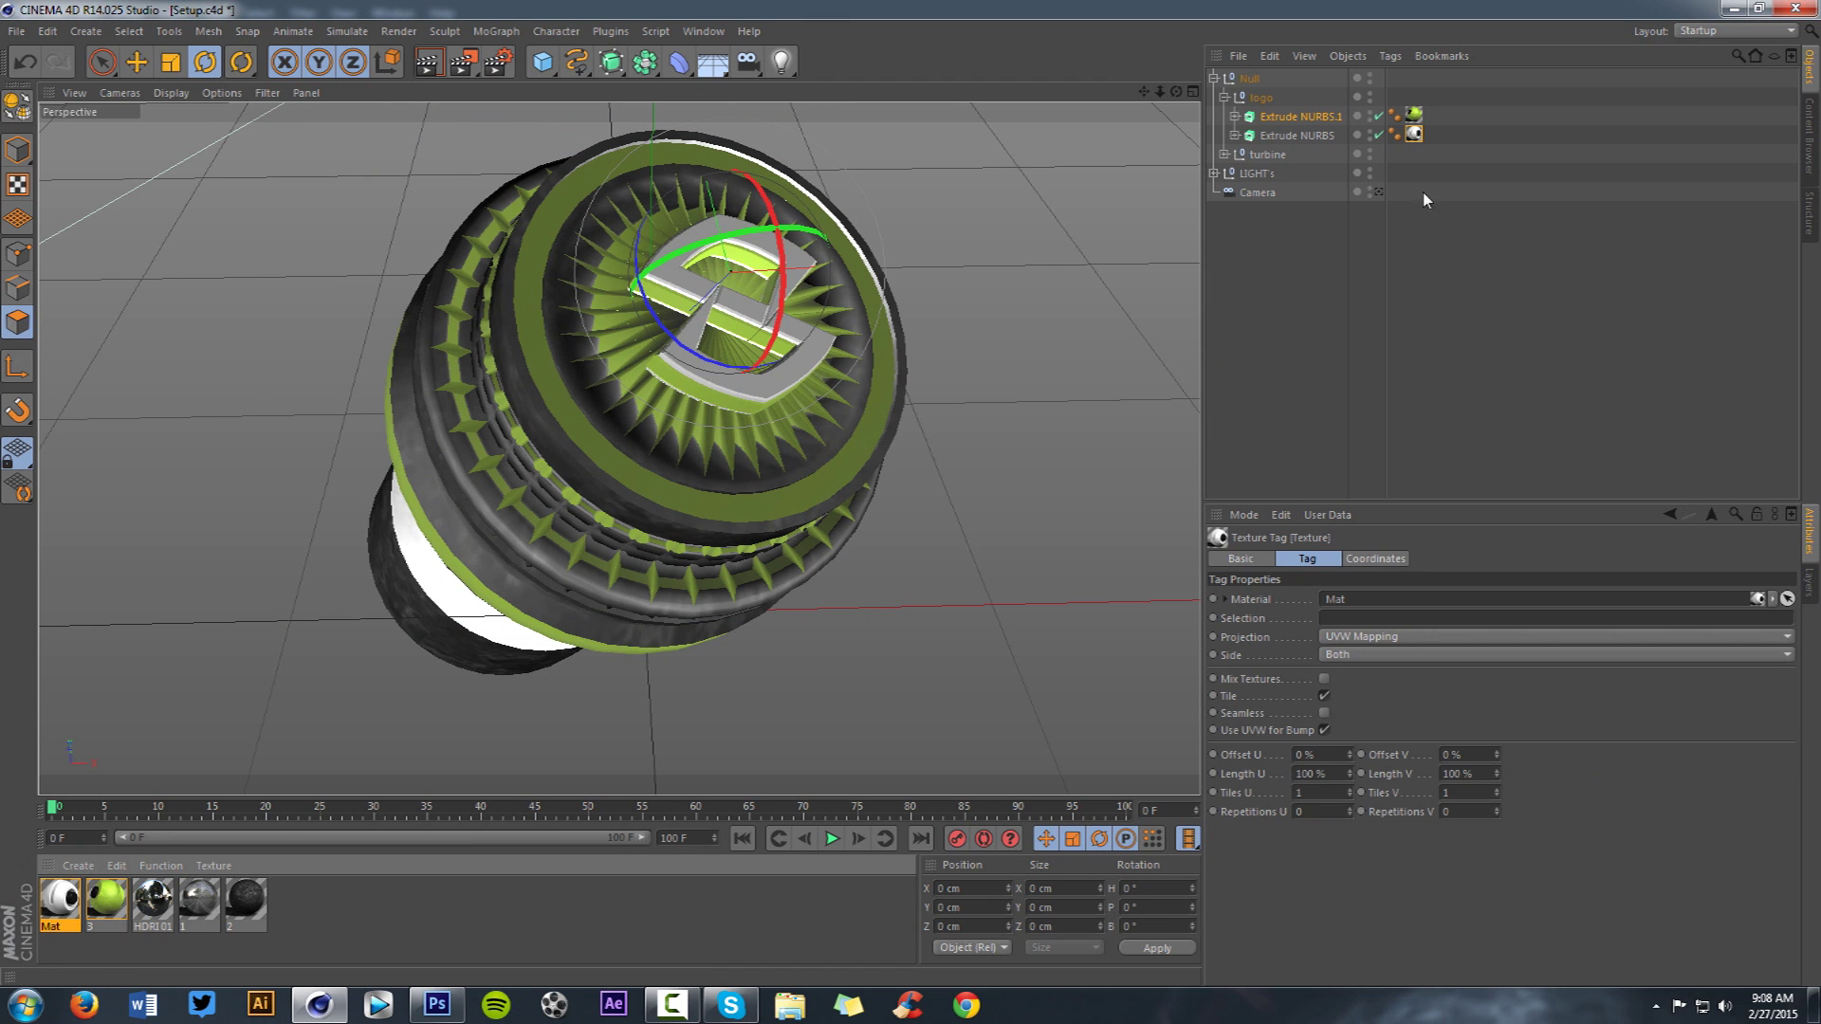
left_click(1390, 638)
left_click(1346, 714)
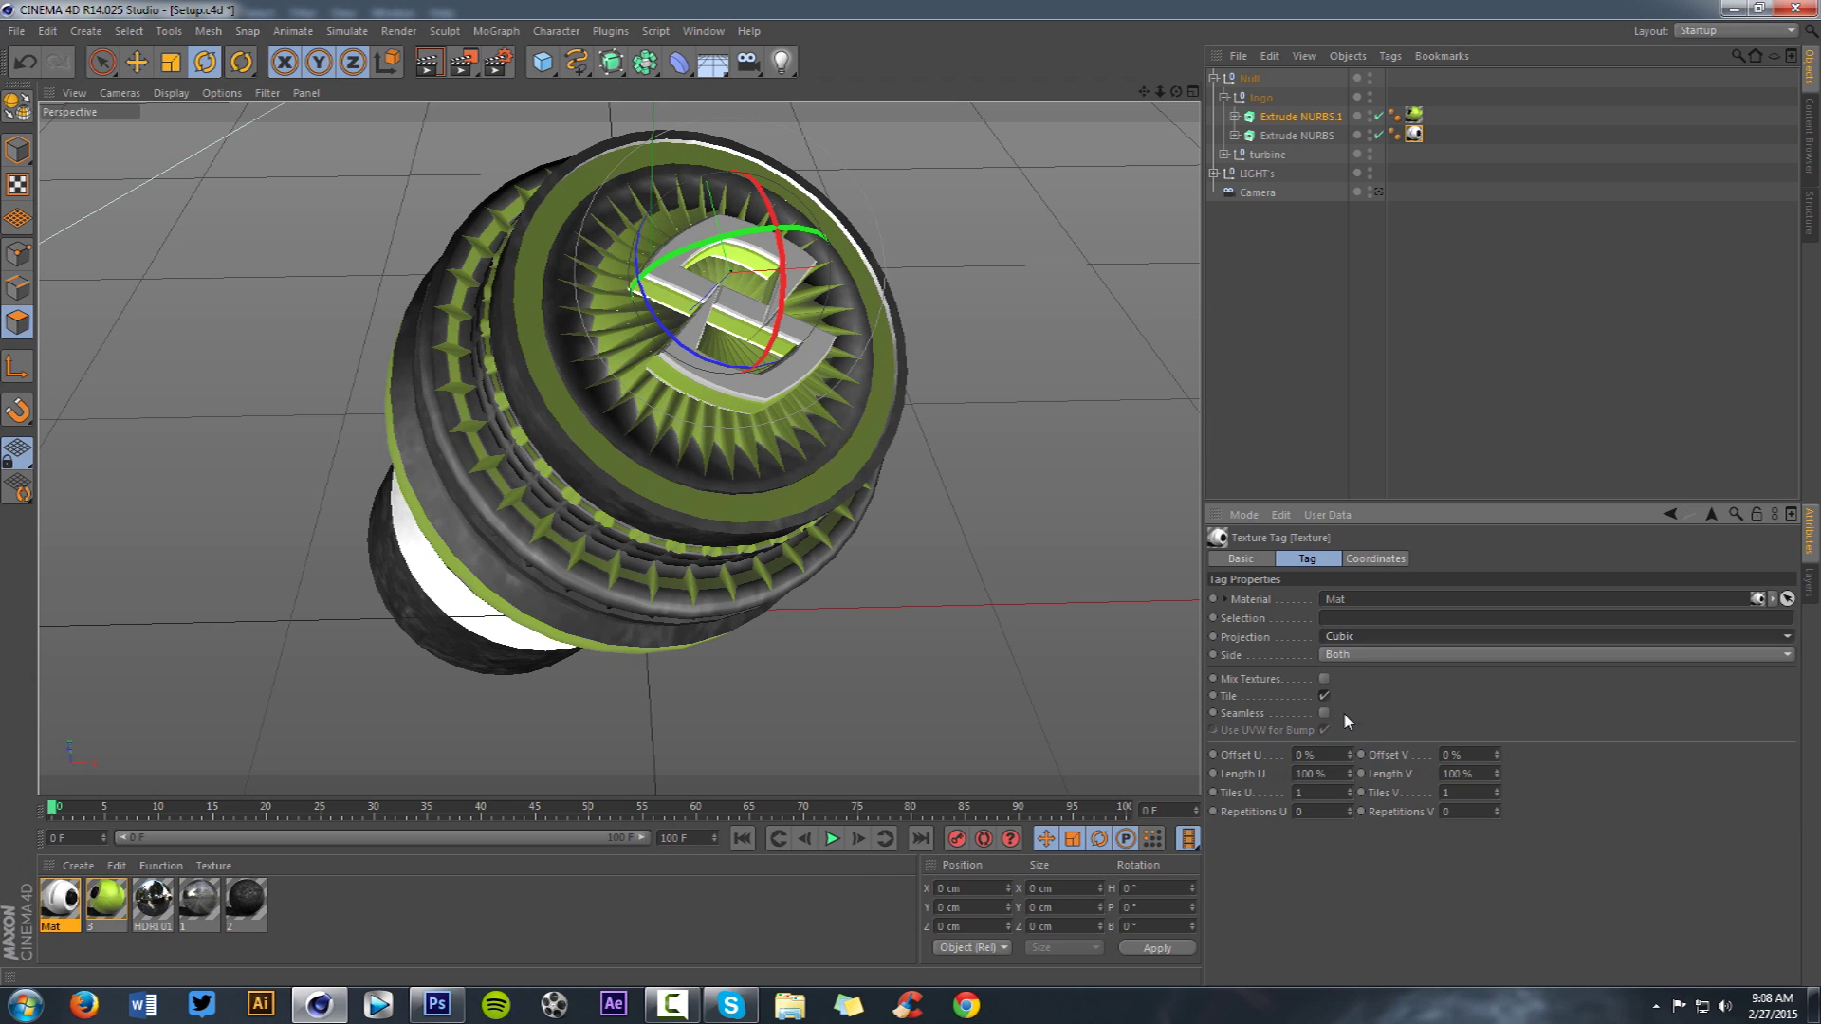
left_click(1328, 713)
- Set the green material tag on Extrude NURBS.1 to Cubic projection with Seamless enabled
left_click(1413, 114)
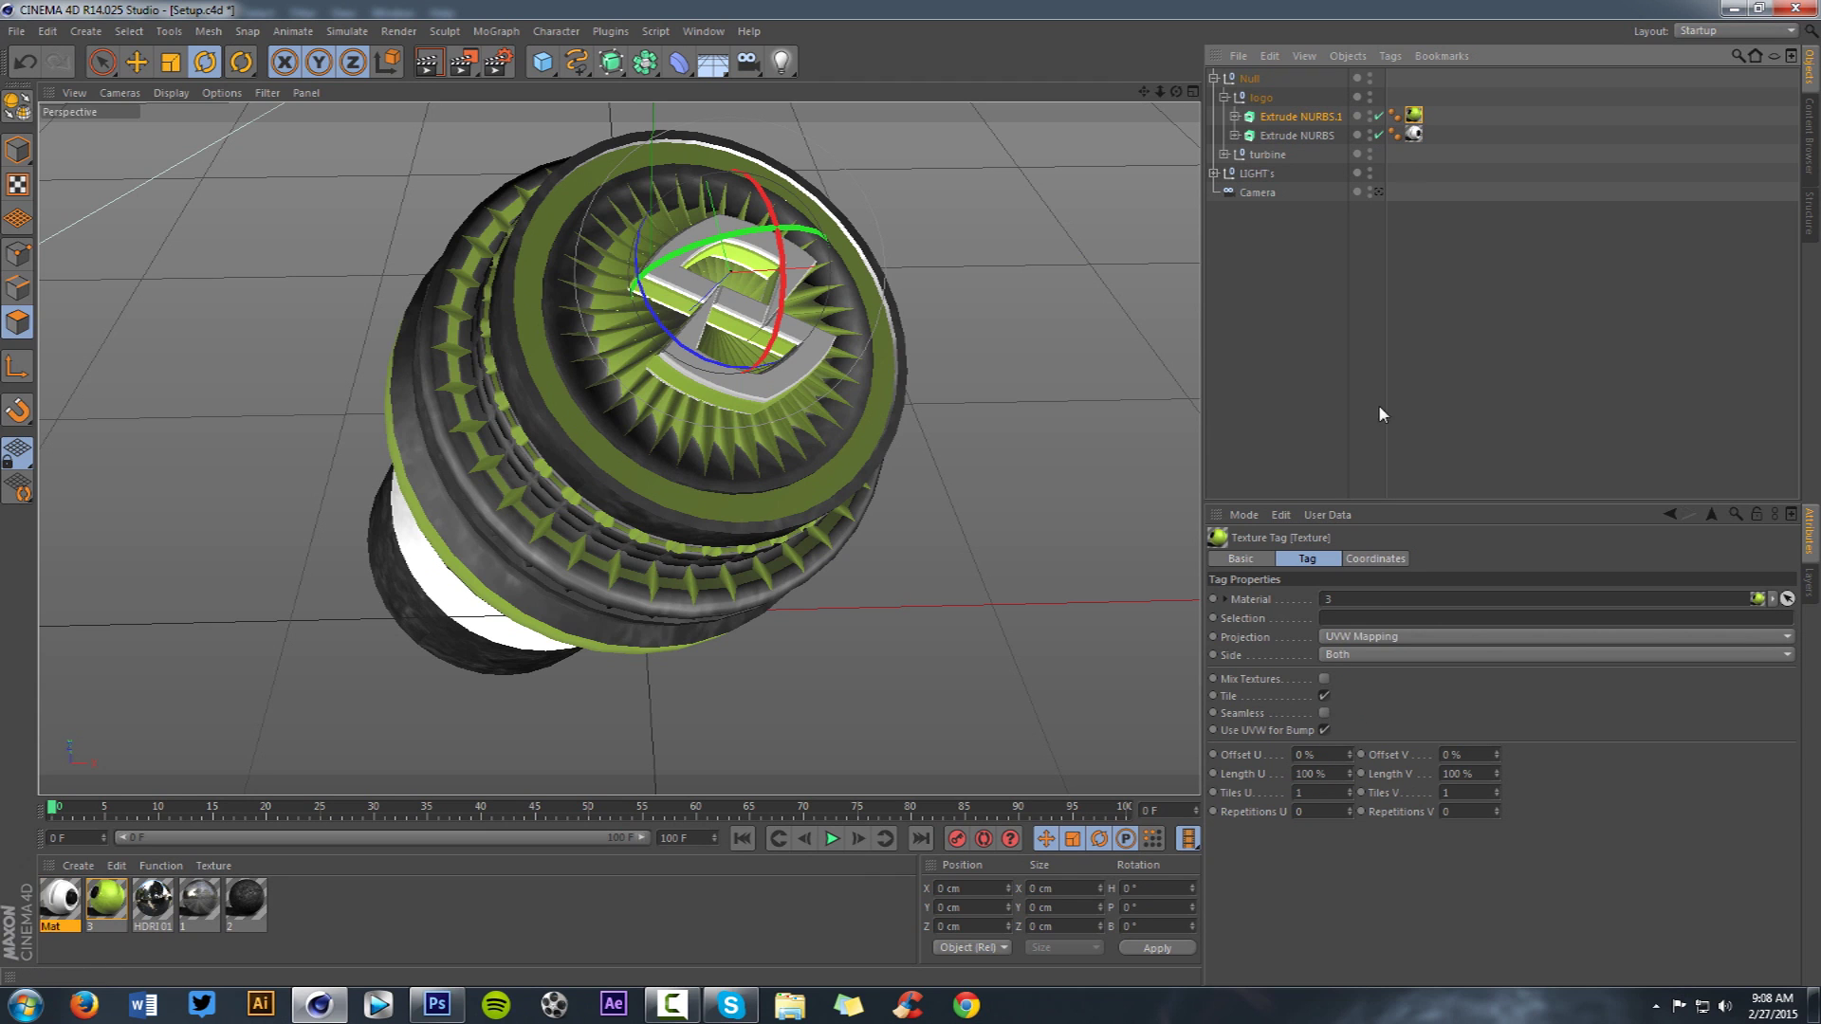
left_click(1343, 636)
left_click(1338, 715)
left_click(1328, 714)
left_click(1244, 408)
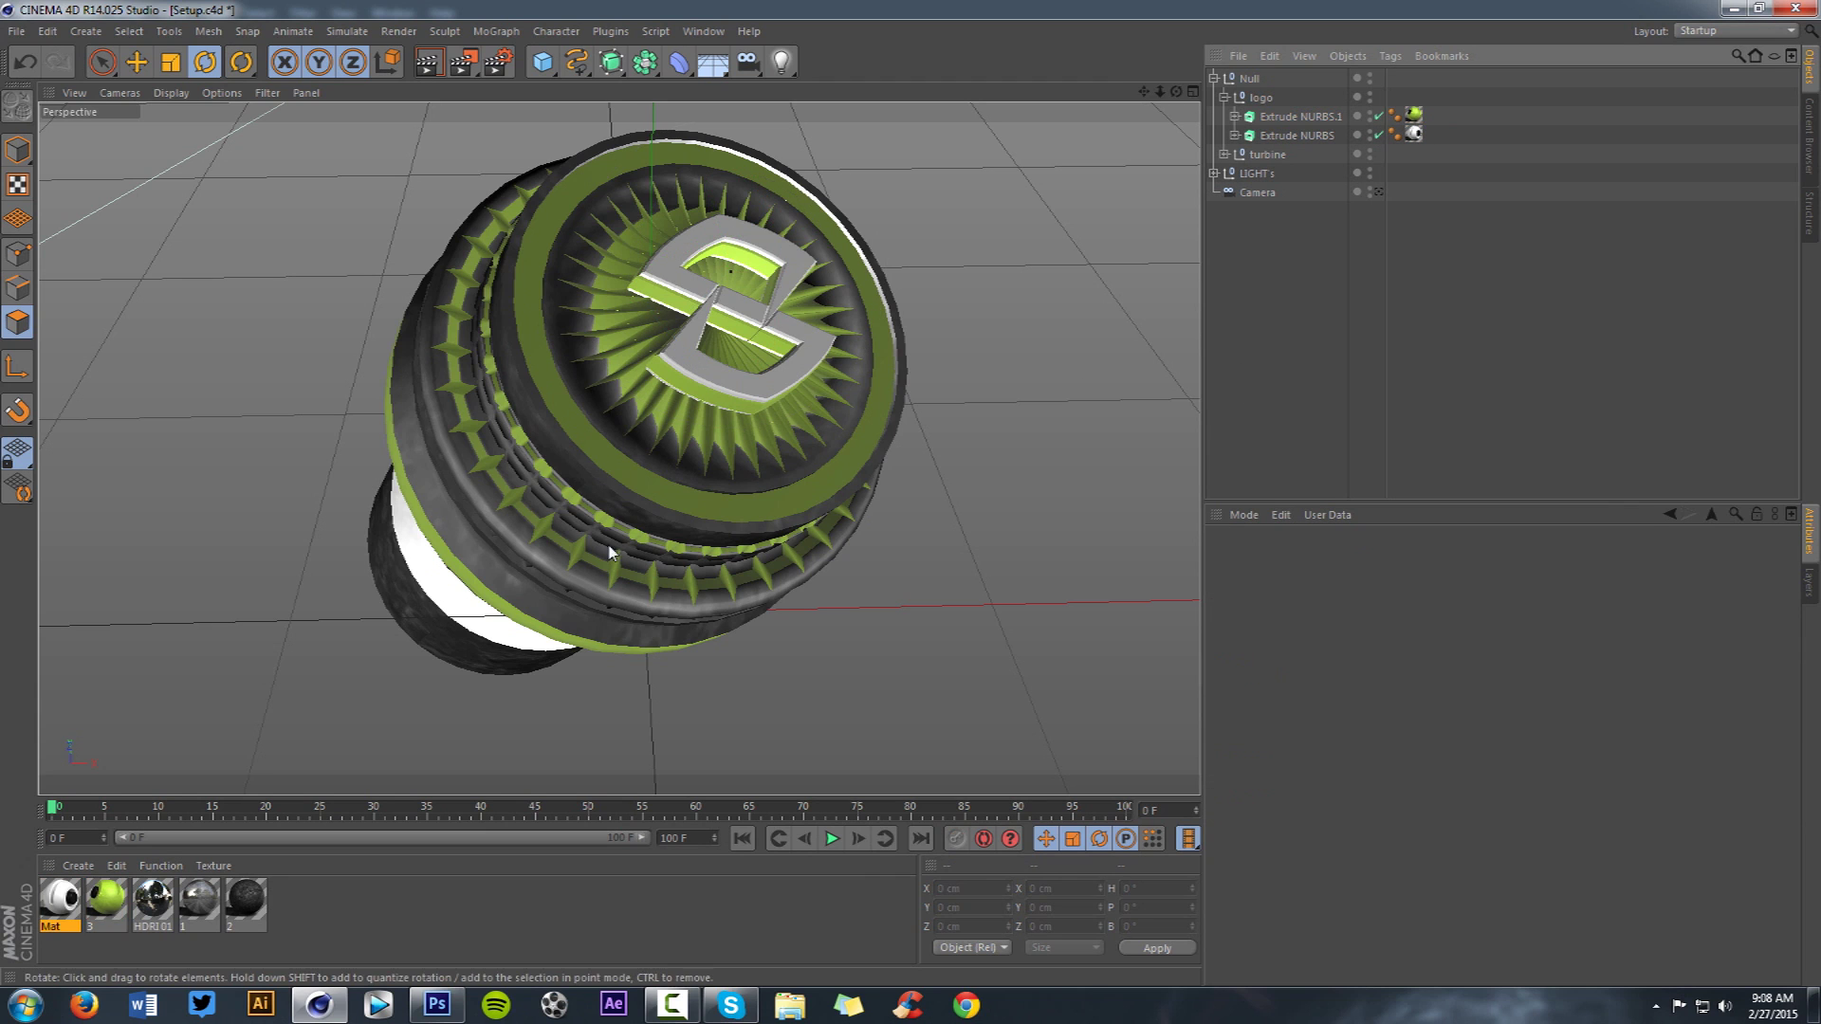
- Check the SESOHQ artwork in Photoshop, return to Cinema 4D and duplicate the turbine null outside its group
left_click(437, 1005)
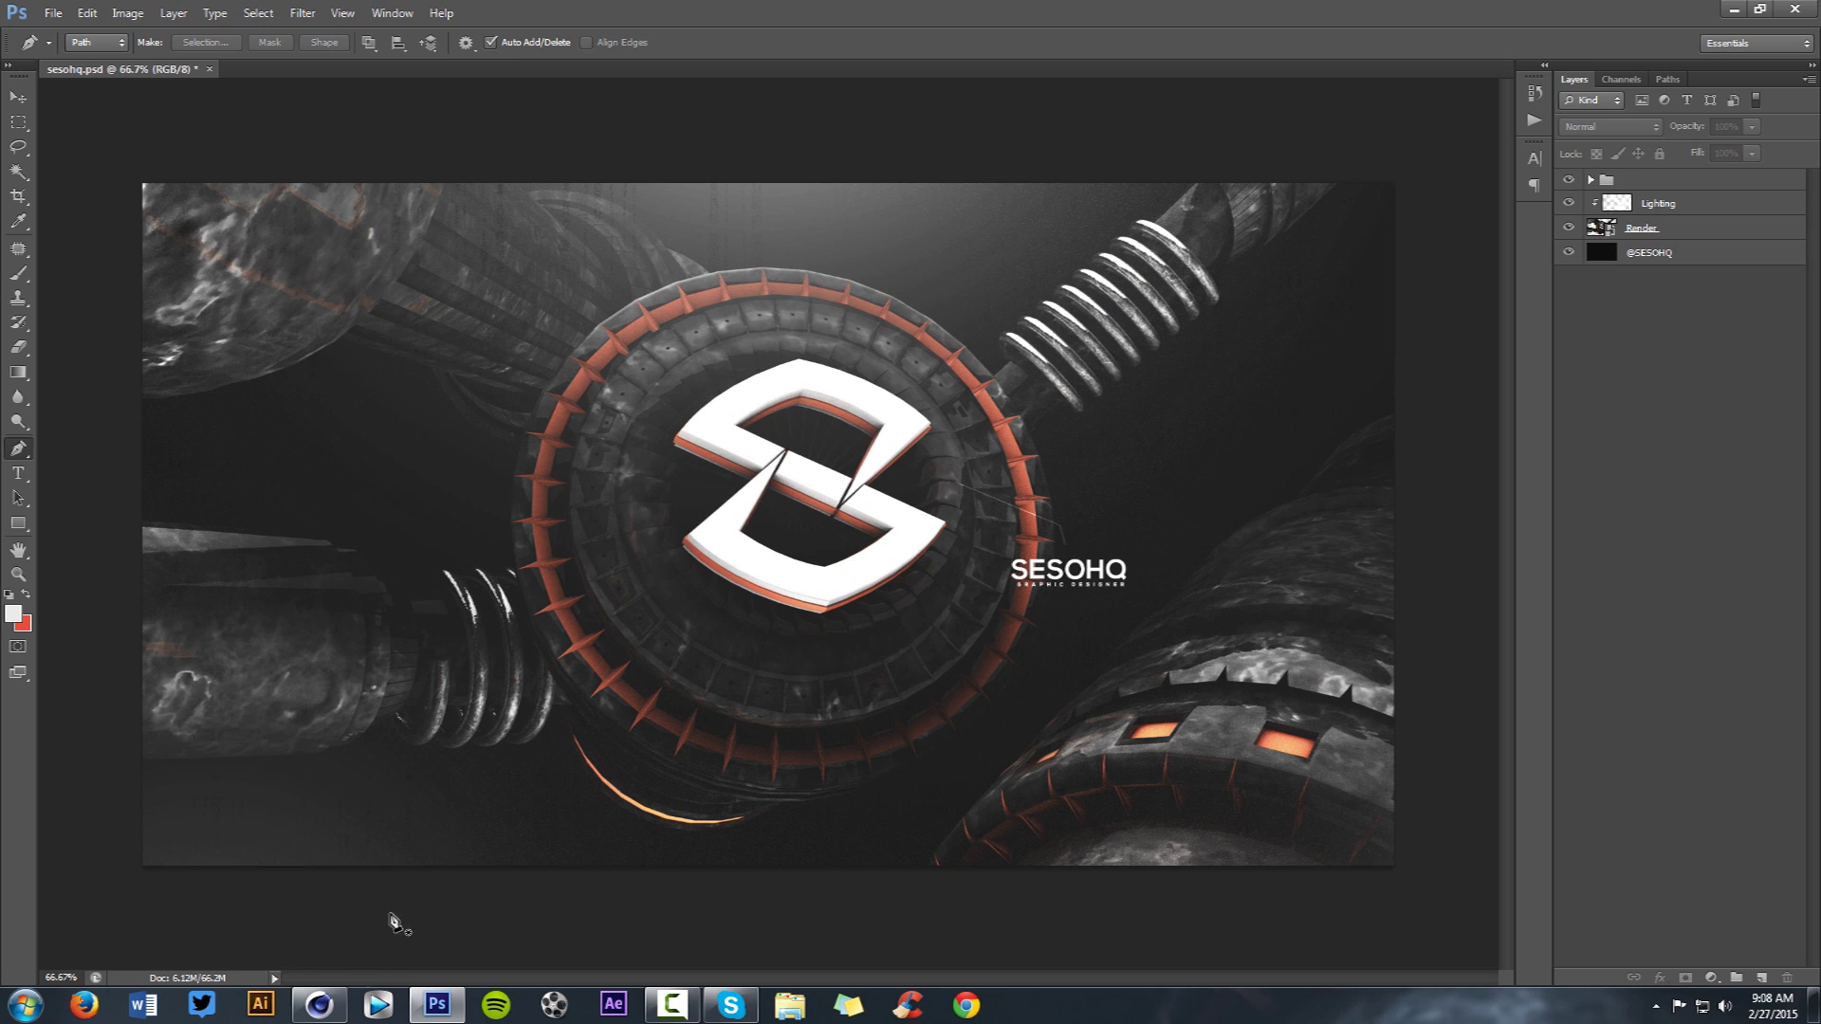
left_click(322, 1003)
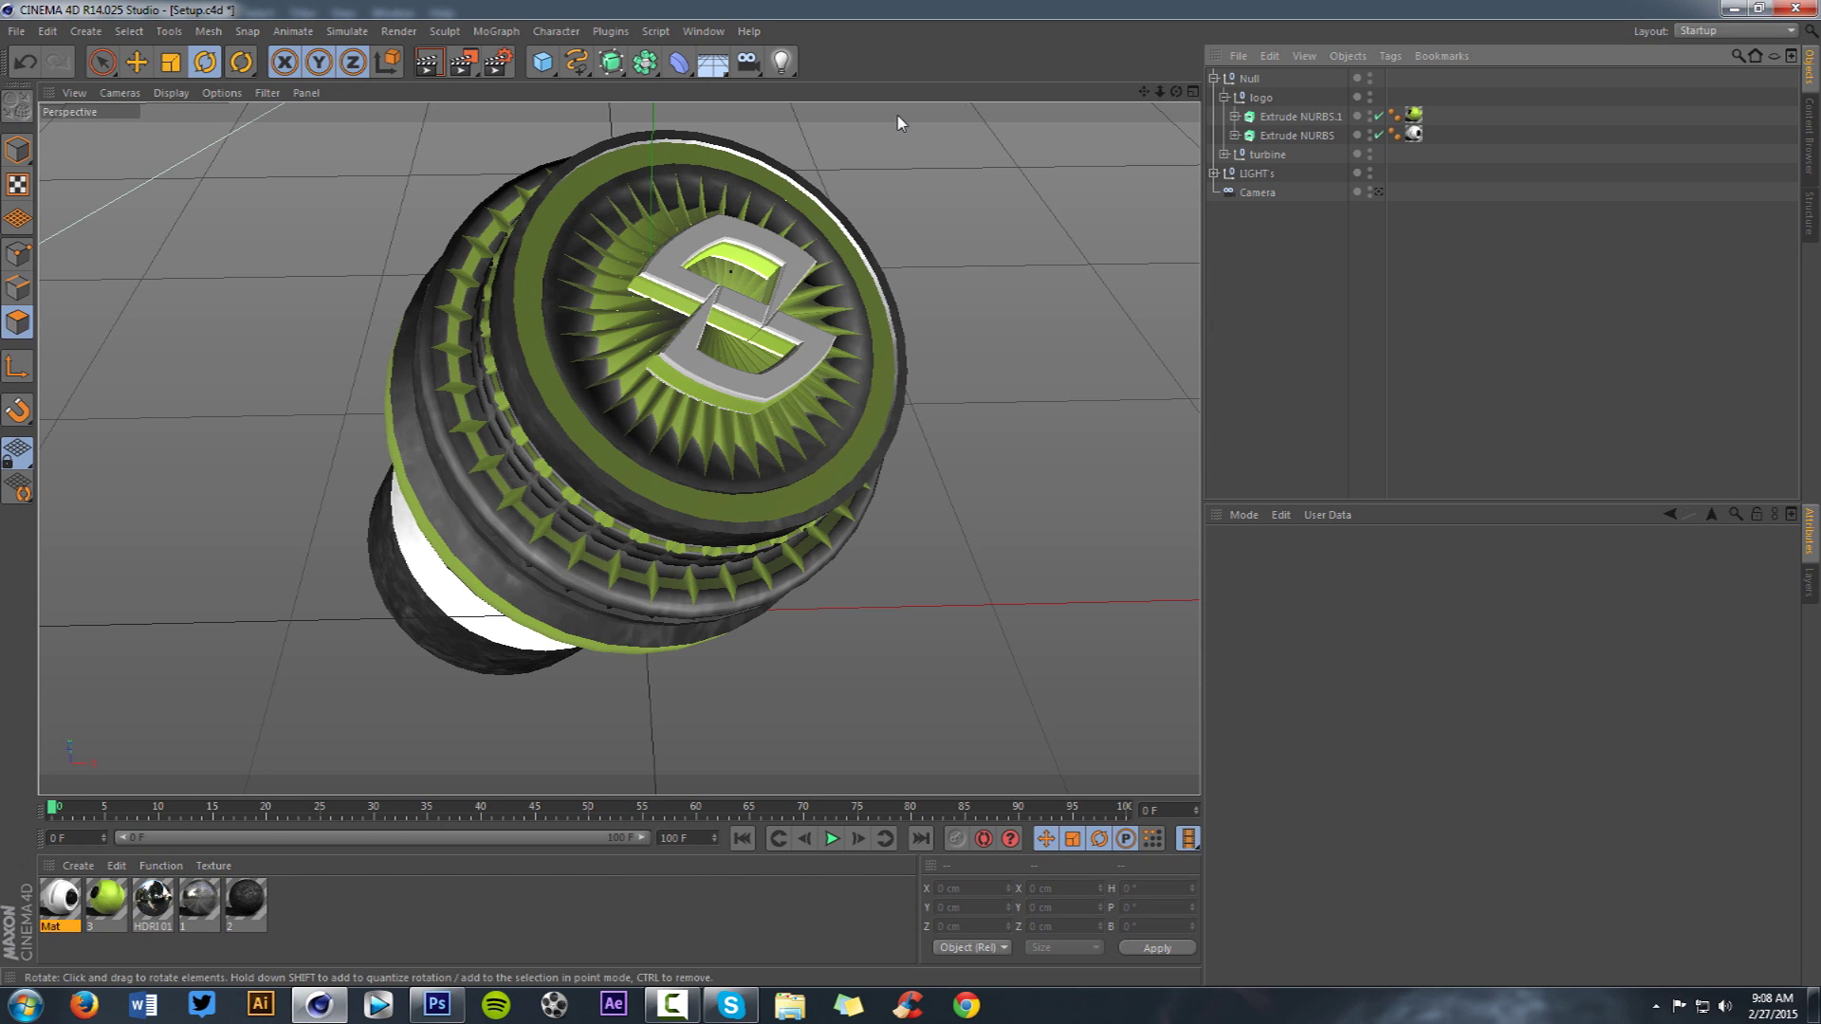
left_click(1215, 78)
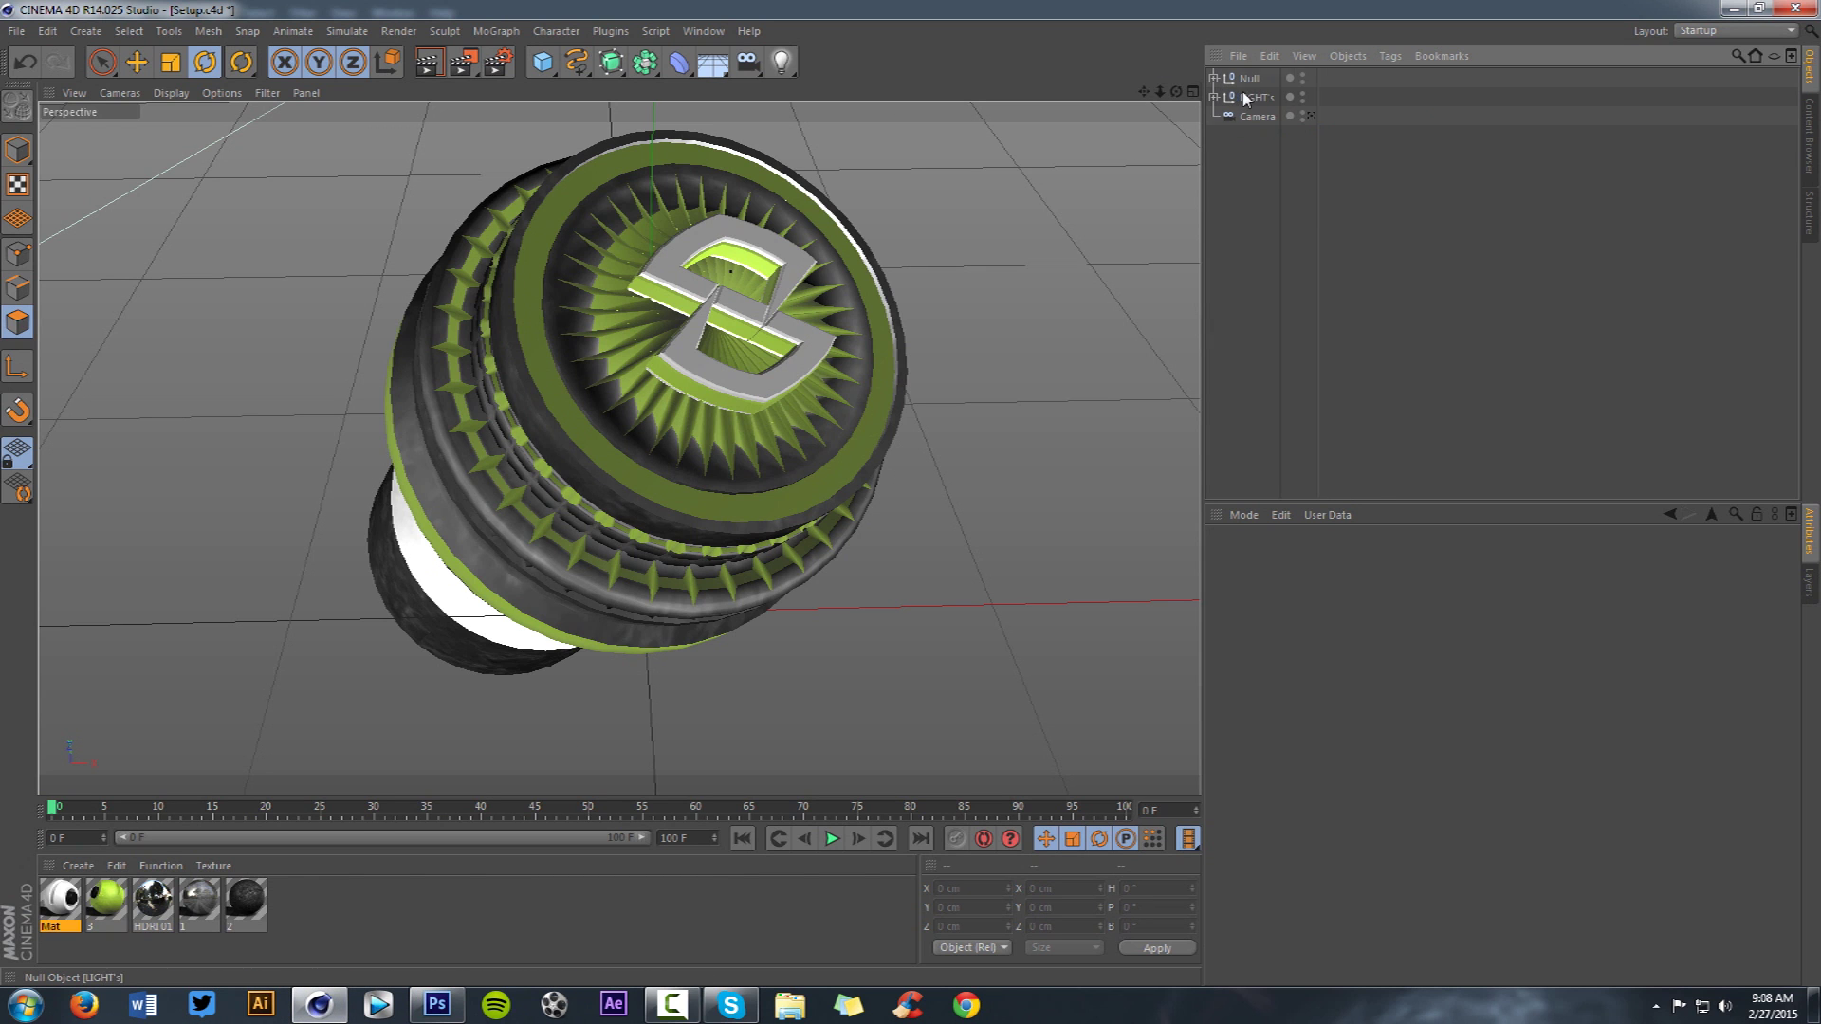
left_click(1244, 98)
left_click(1248, 80)
left_click(1214, 78)
left_click(1263, 116)
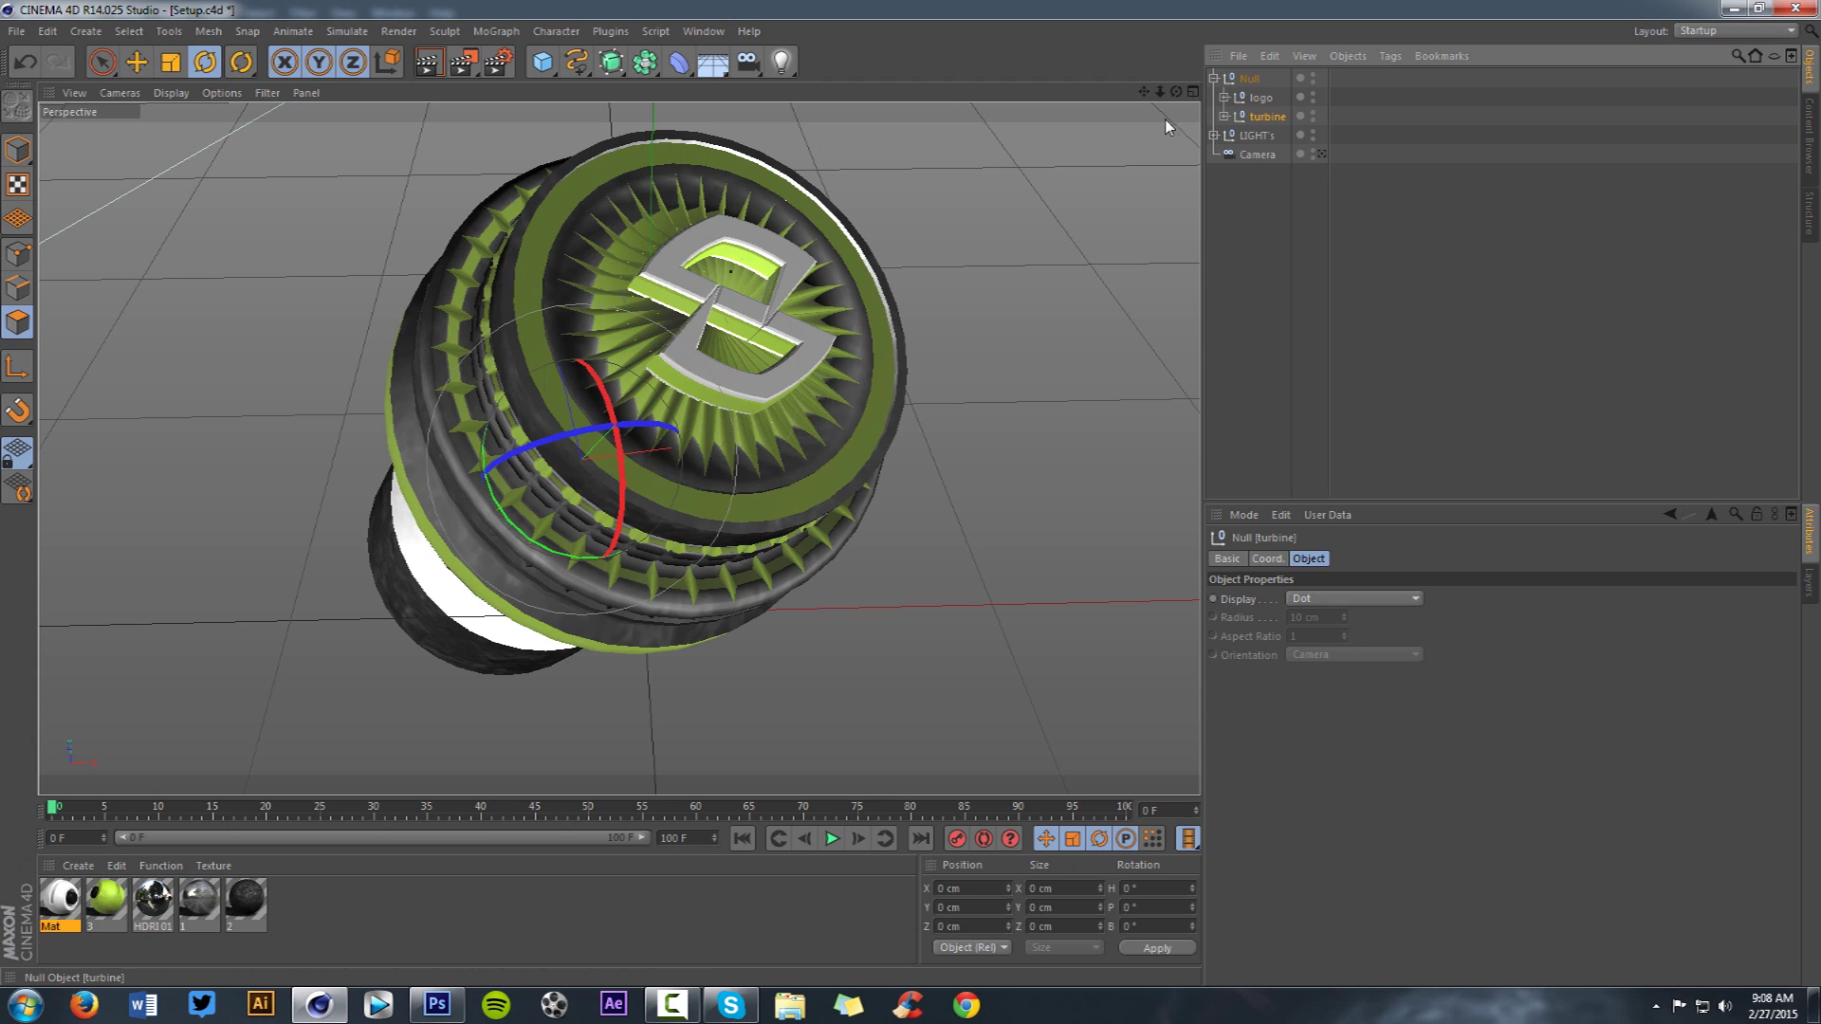
left_click(203, 63)
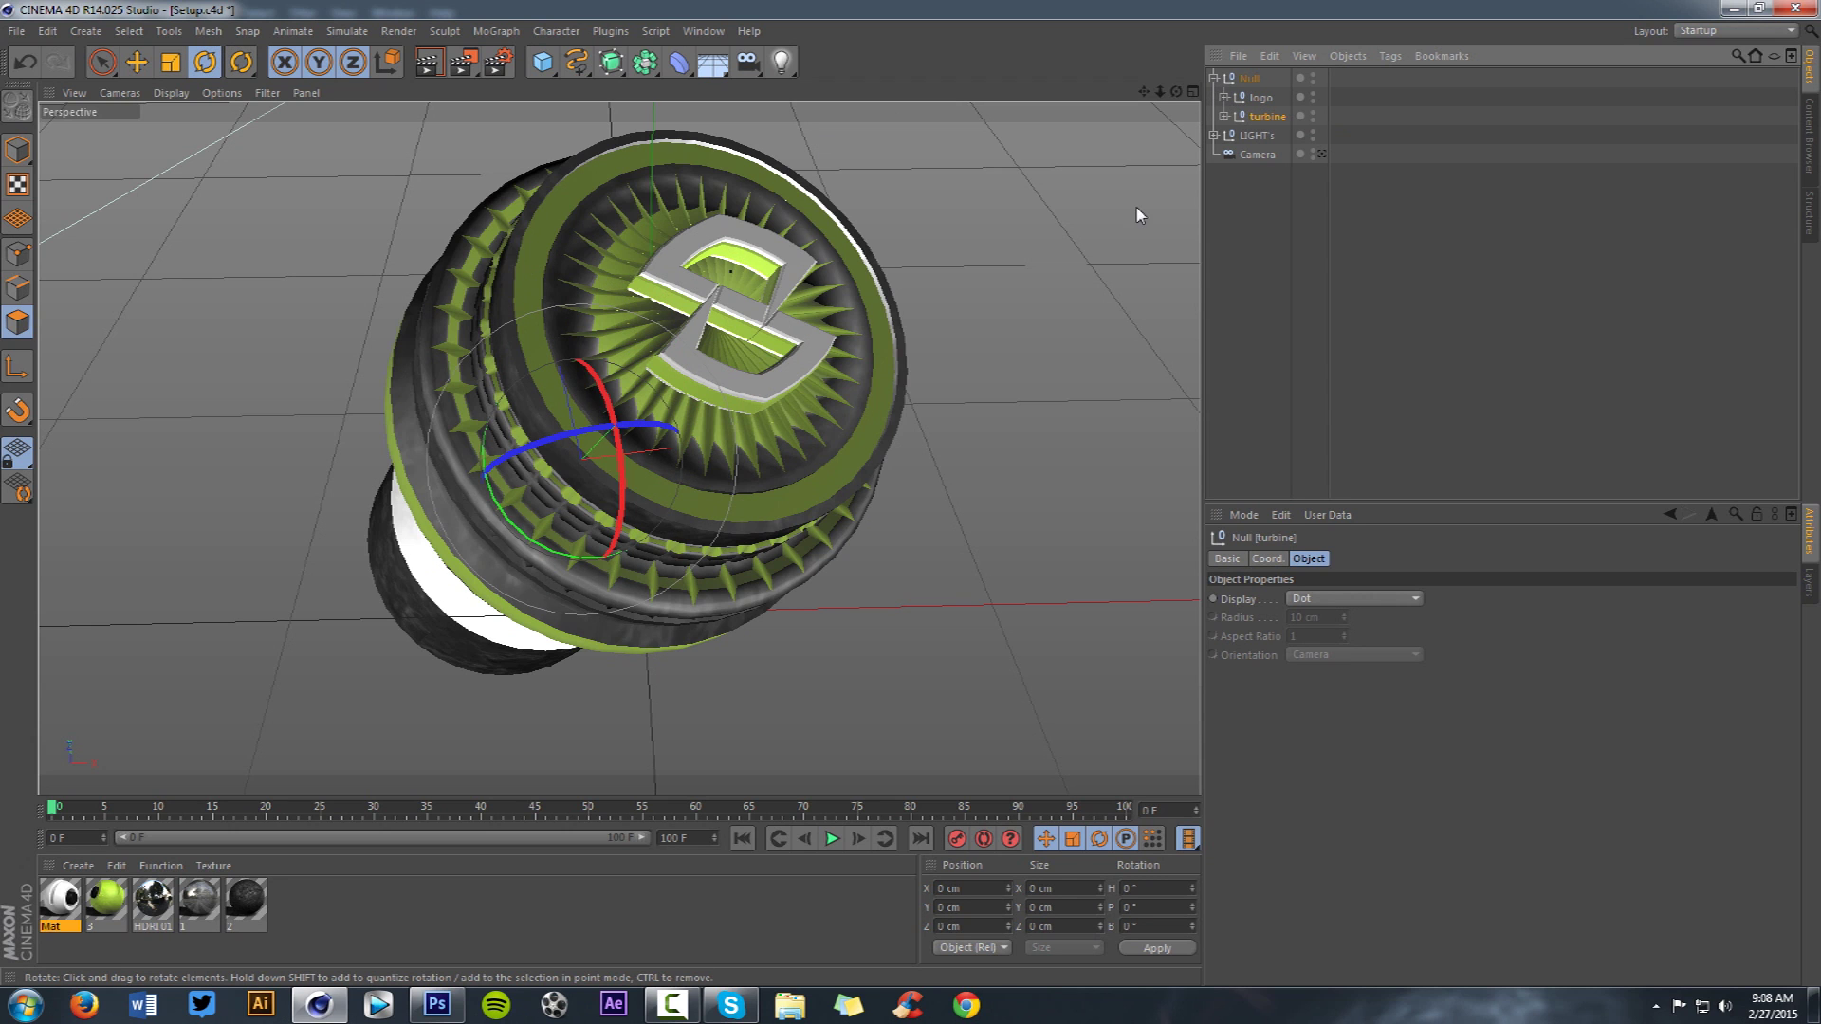
key("ctrl+c")
key("ctrl+v")
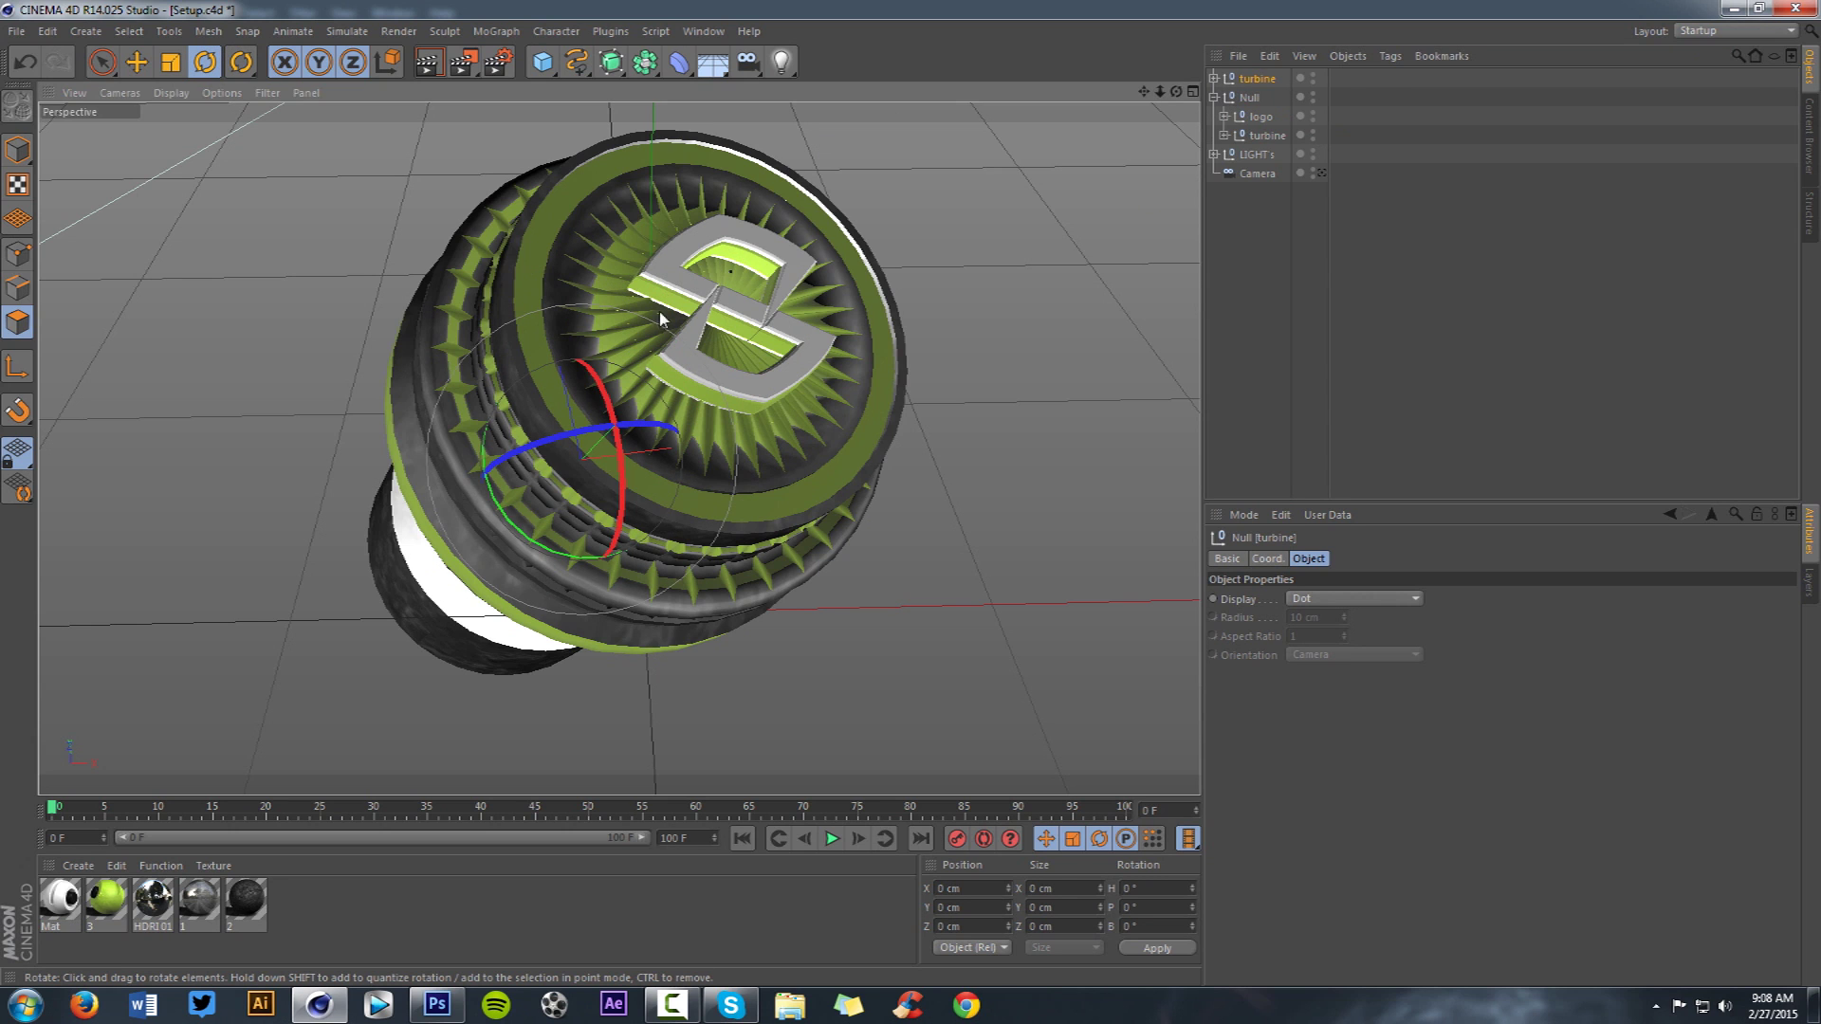
- Rotate the turbine copy sideways and move it to the left of the logo turbine, with its spring end pointing inward
left_click_drag(583, 432, 158, 191)
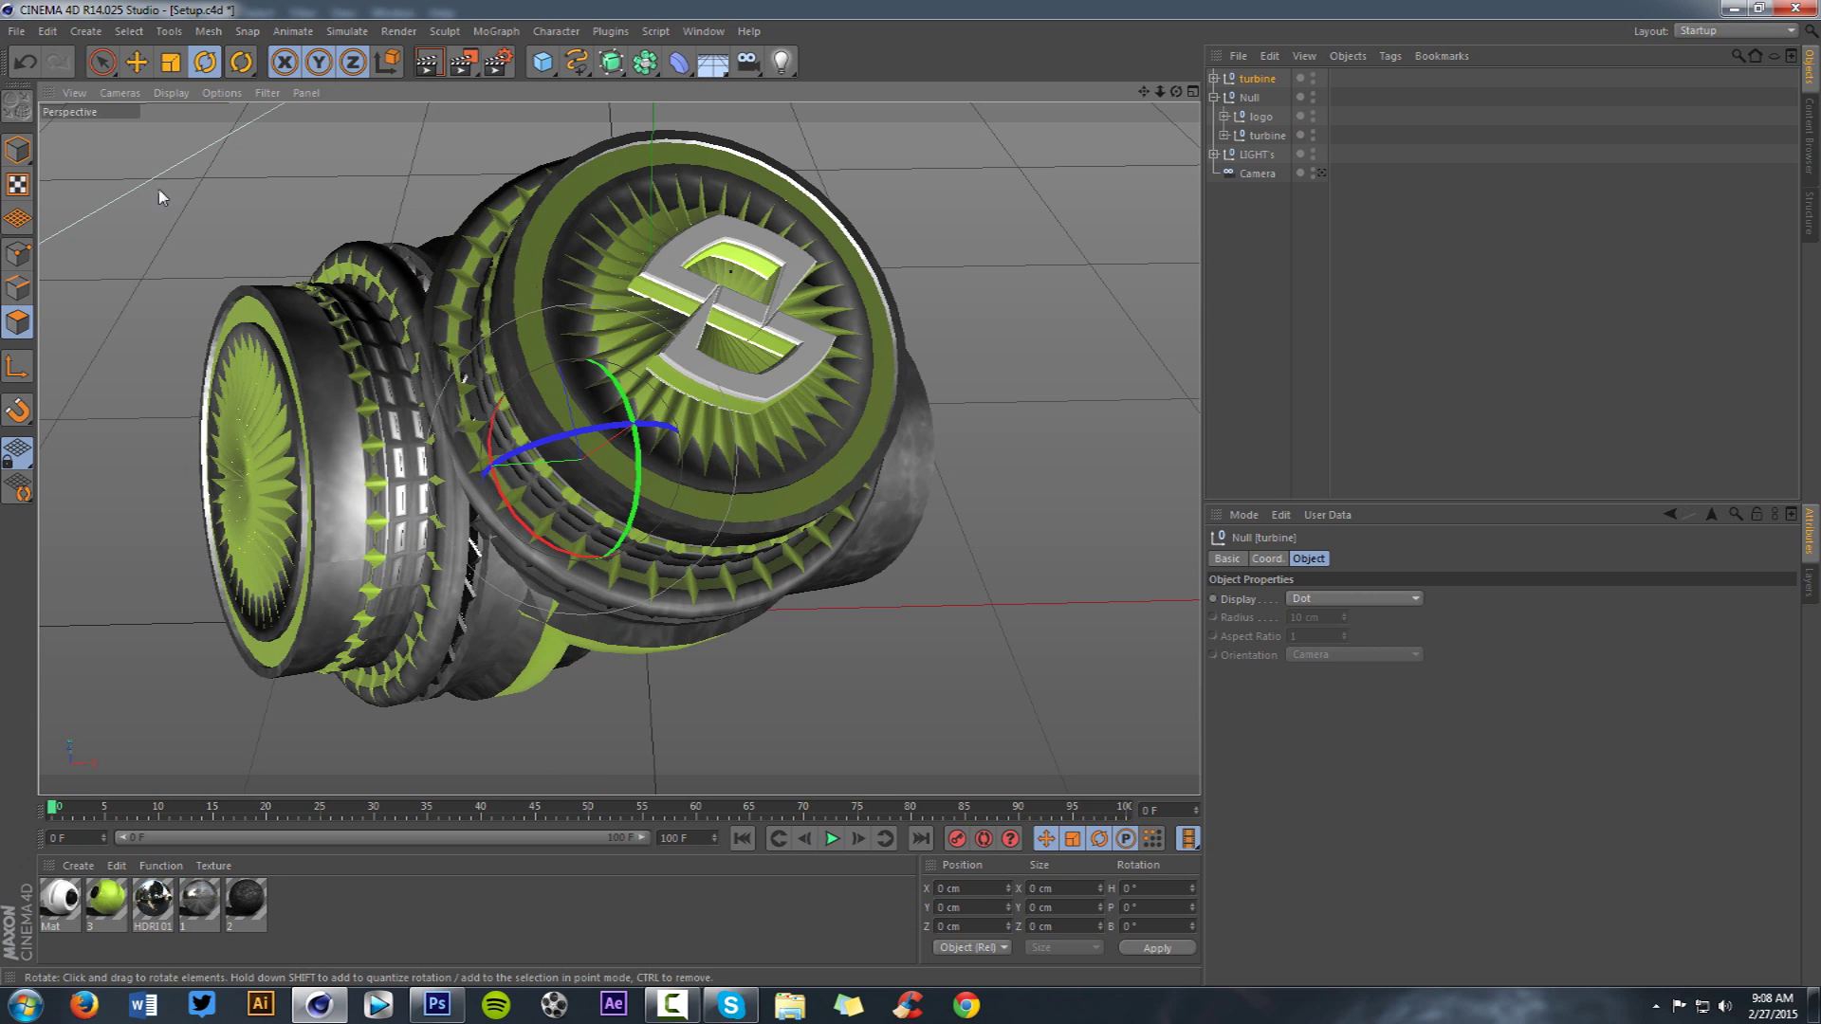
left_click(136, 63)
left_click_drag(427, 473, 53, 499)
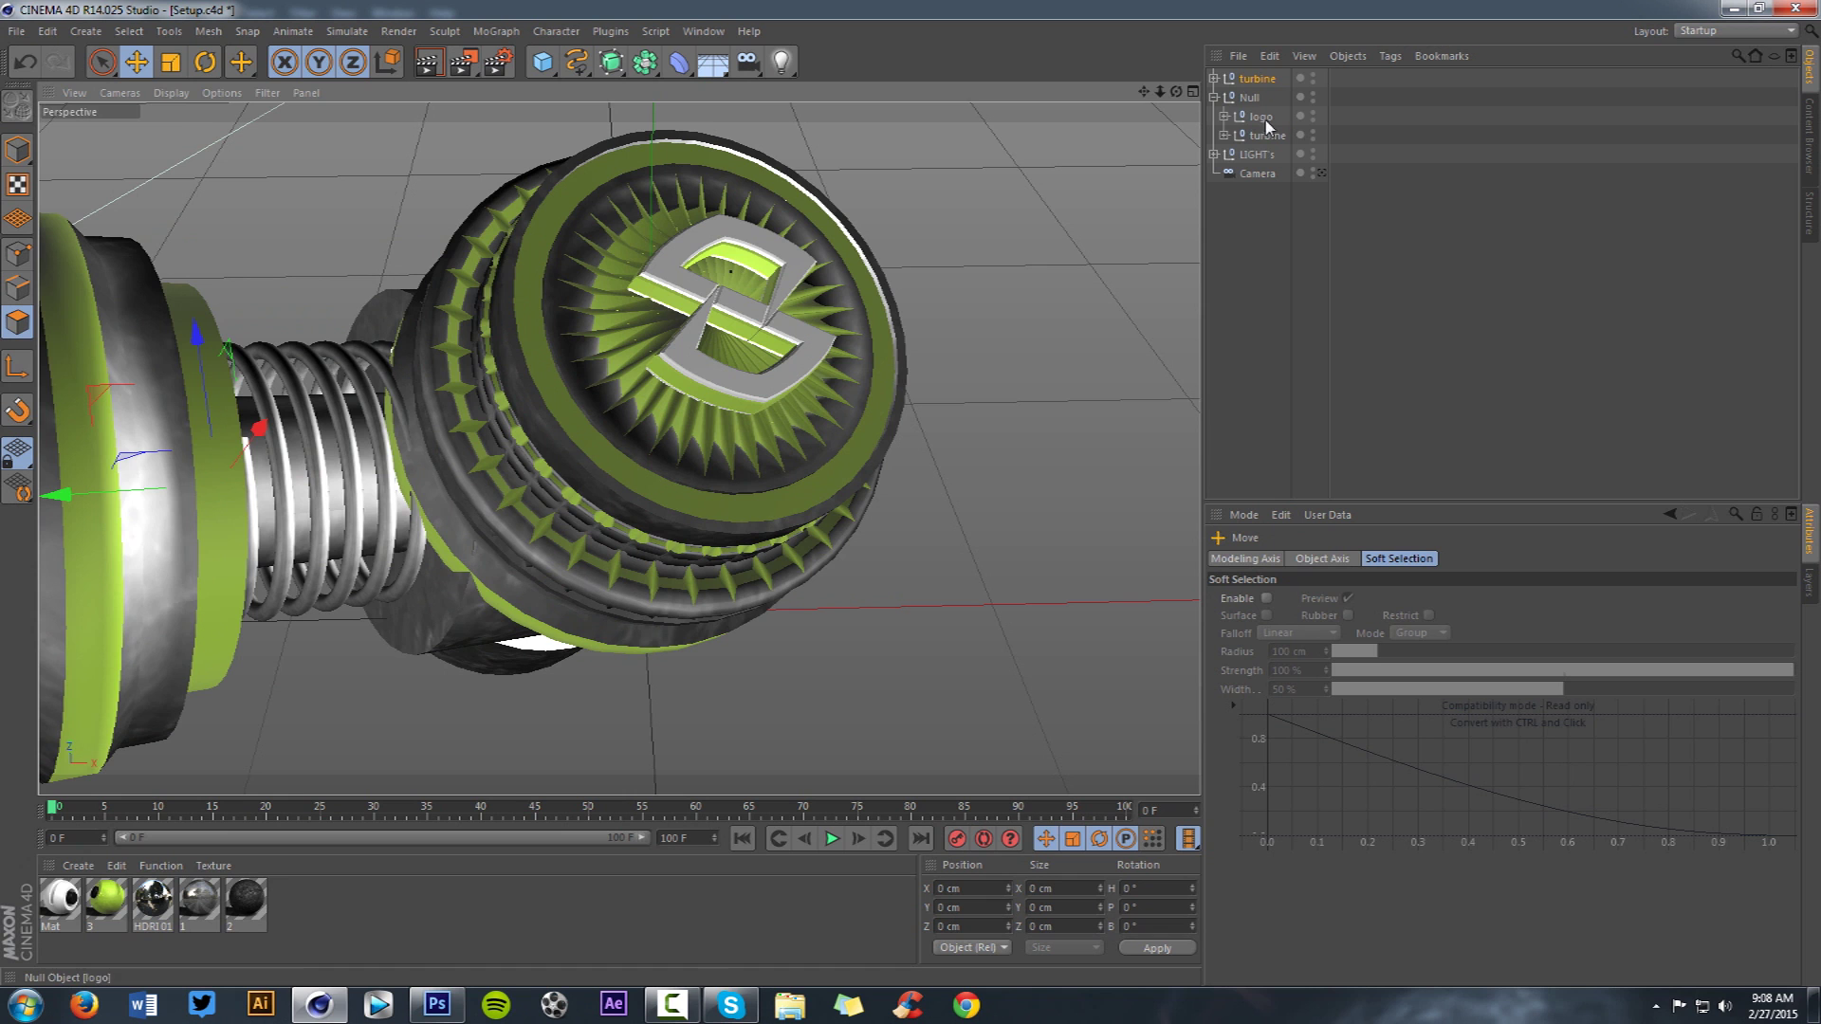
left_click_drag(321, 261, 316, 272)
left_click_drag(133, 571, 206, 593)
left_click_drag(349, 466, 287, 379)
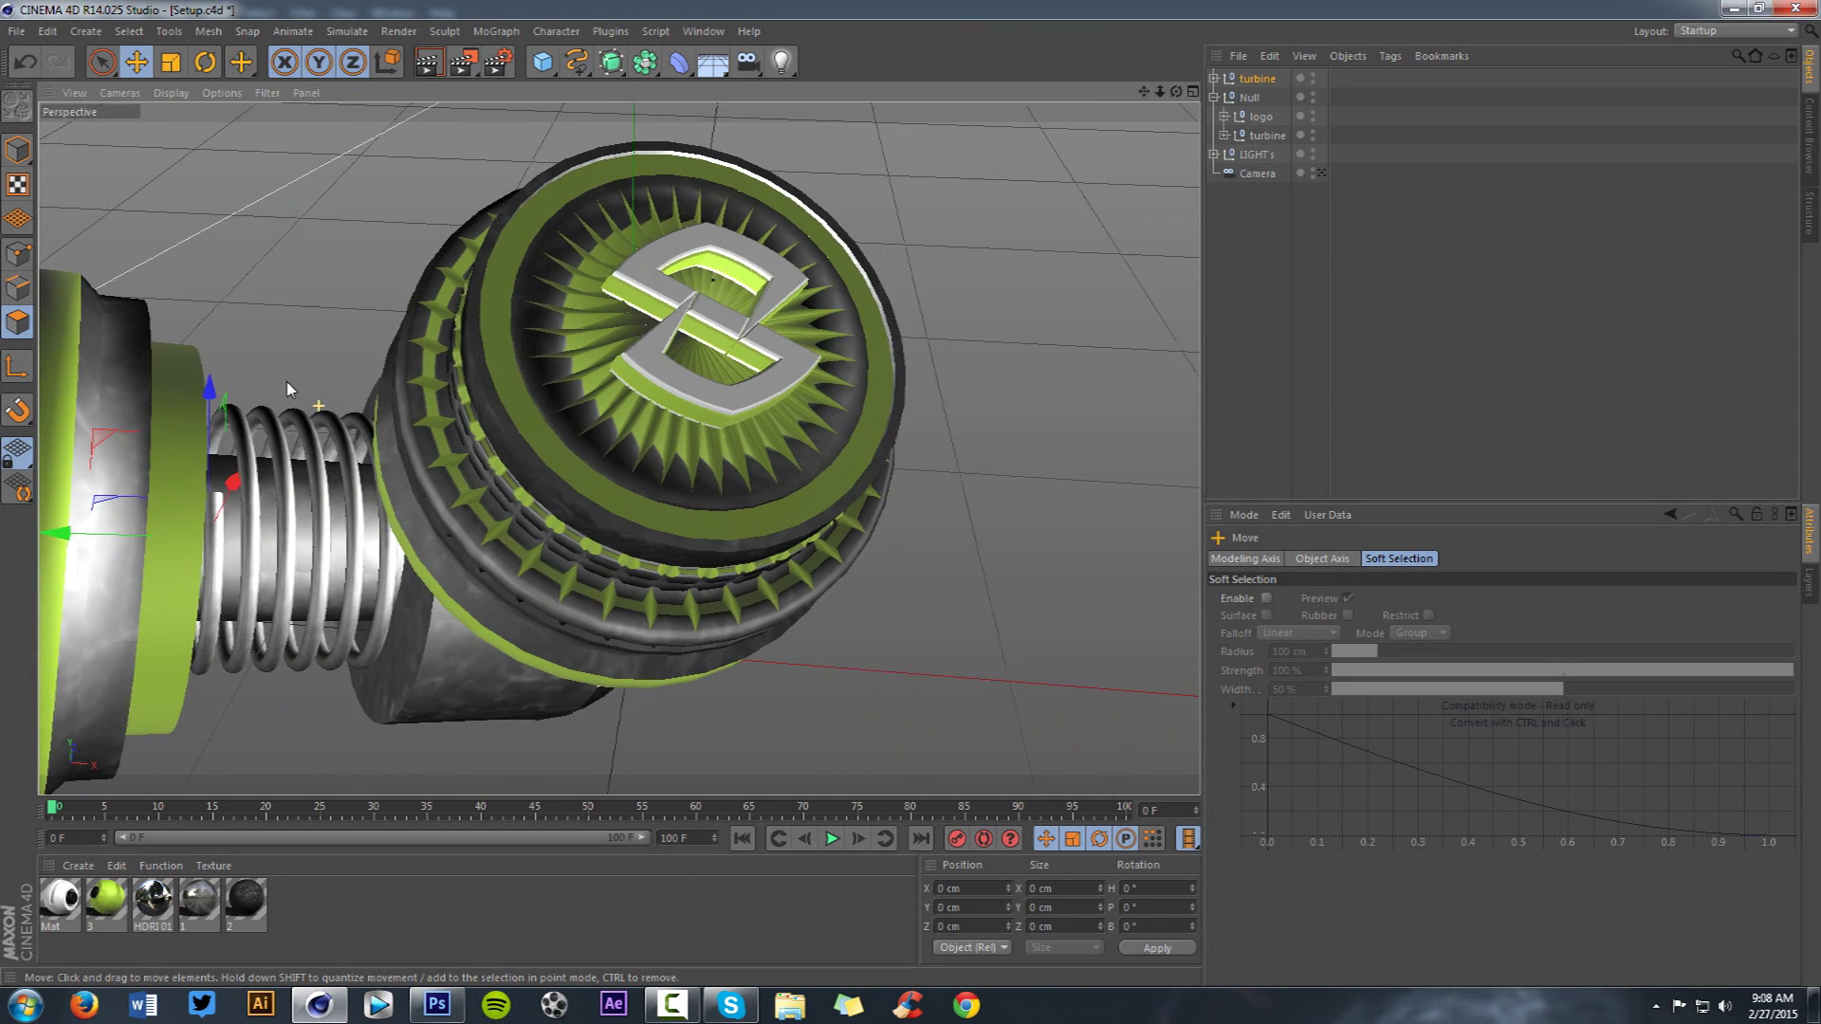
left_click_drag(1144, 92, 1187, 63)
left_click(205, 63)
left_click_drag(156, 553, 180, 580)
key("ctrl+z")
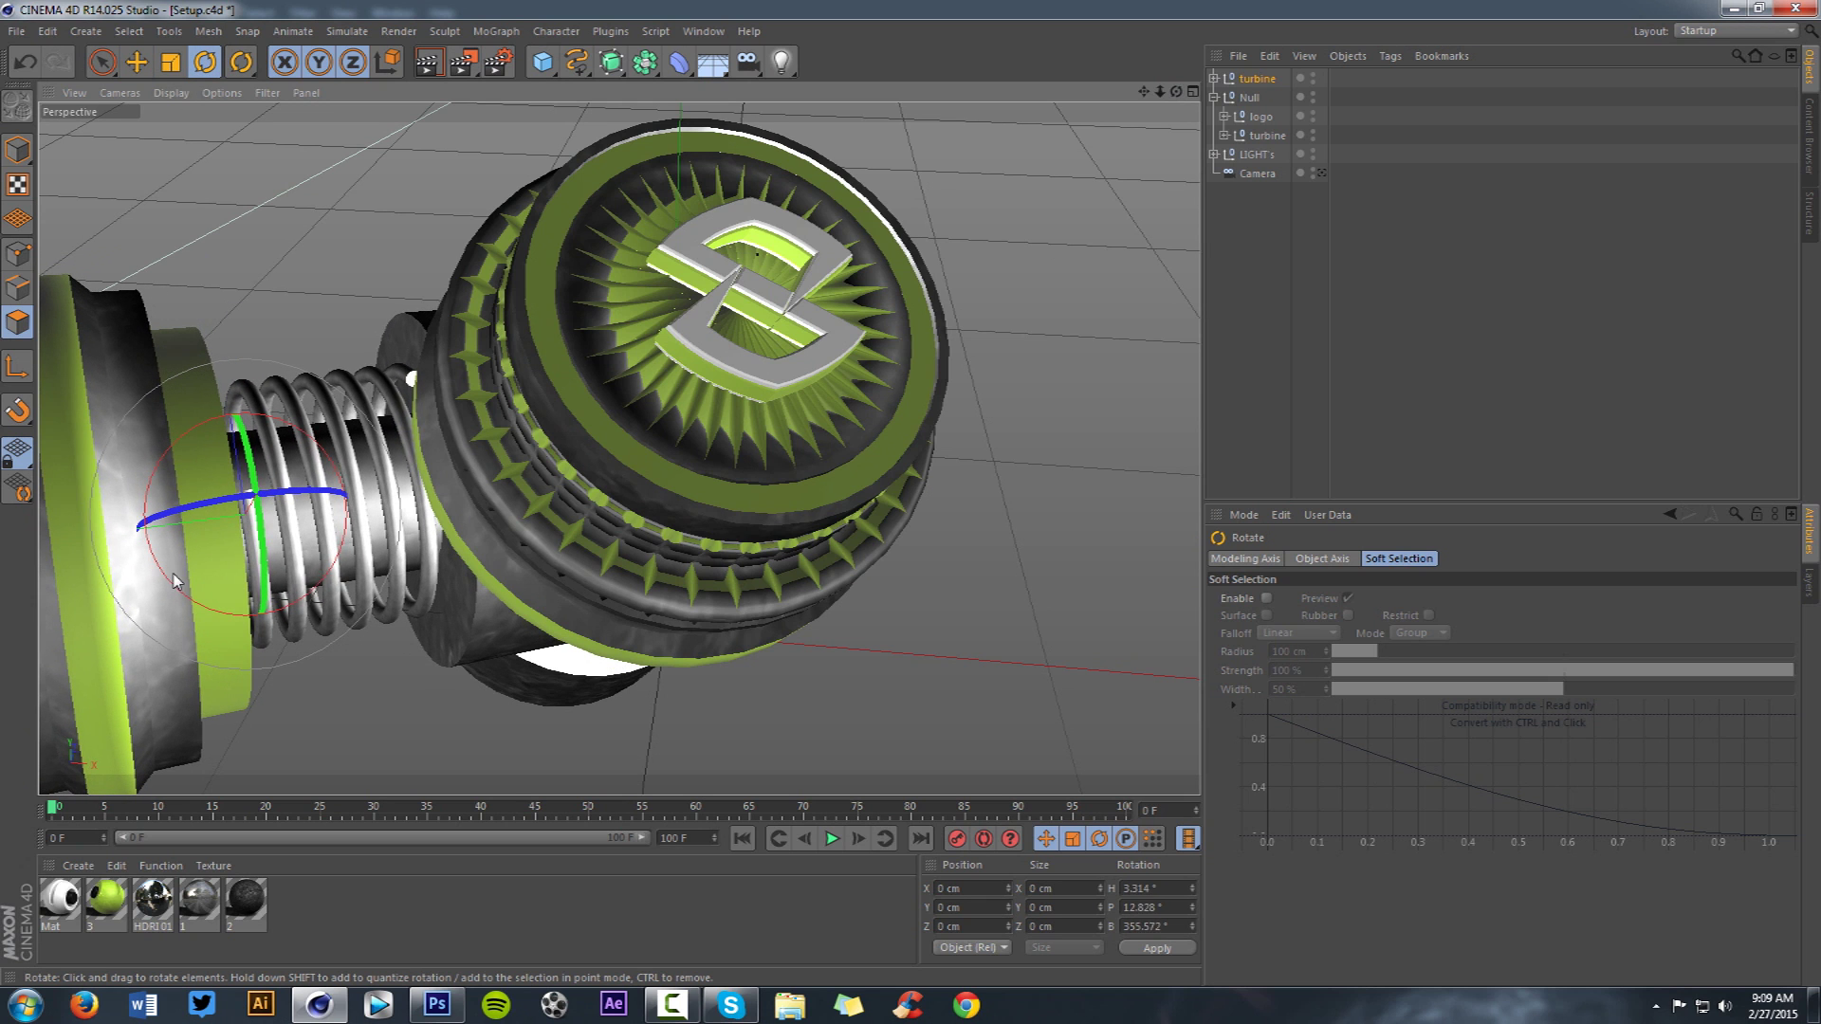
- Duplicate the left turbine and place the copy to the right of the logo turbine, rotated to face outward
left_click(1249, 84)
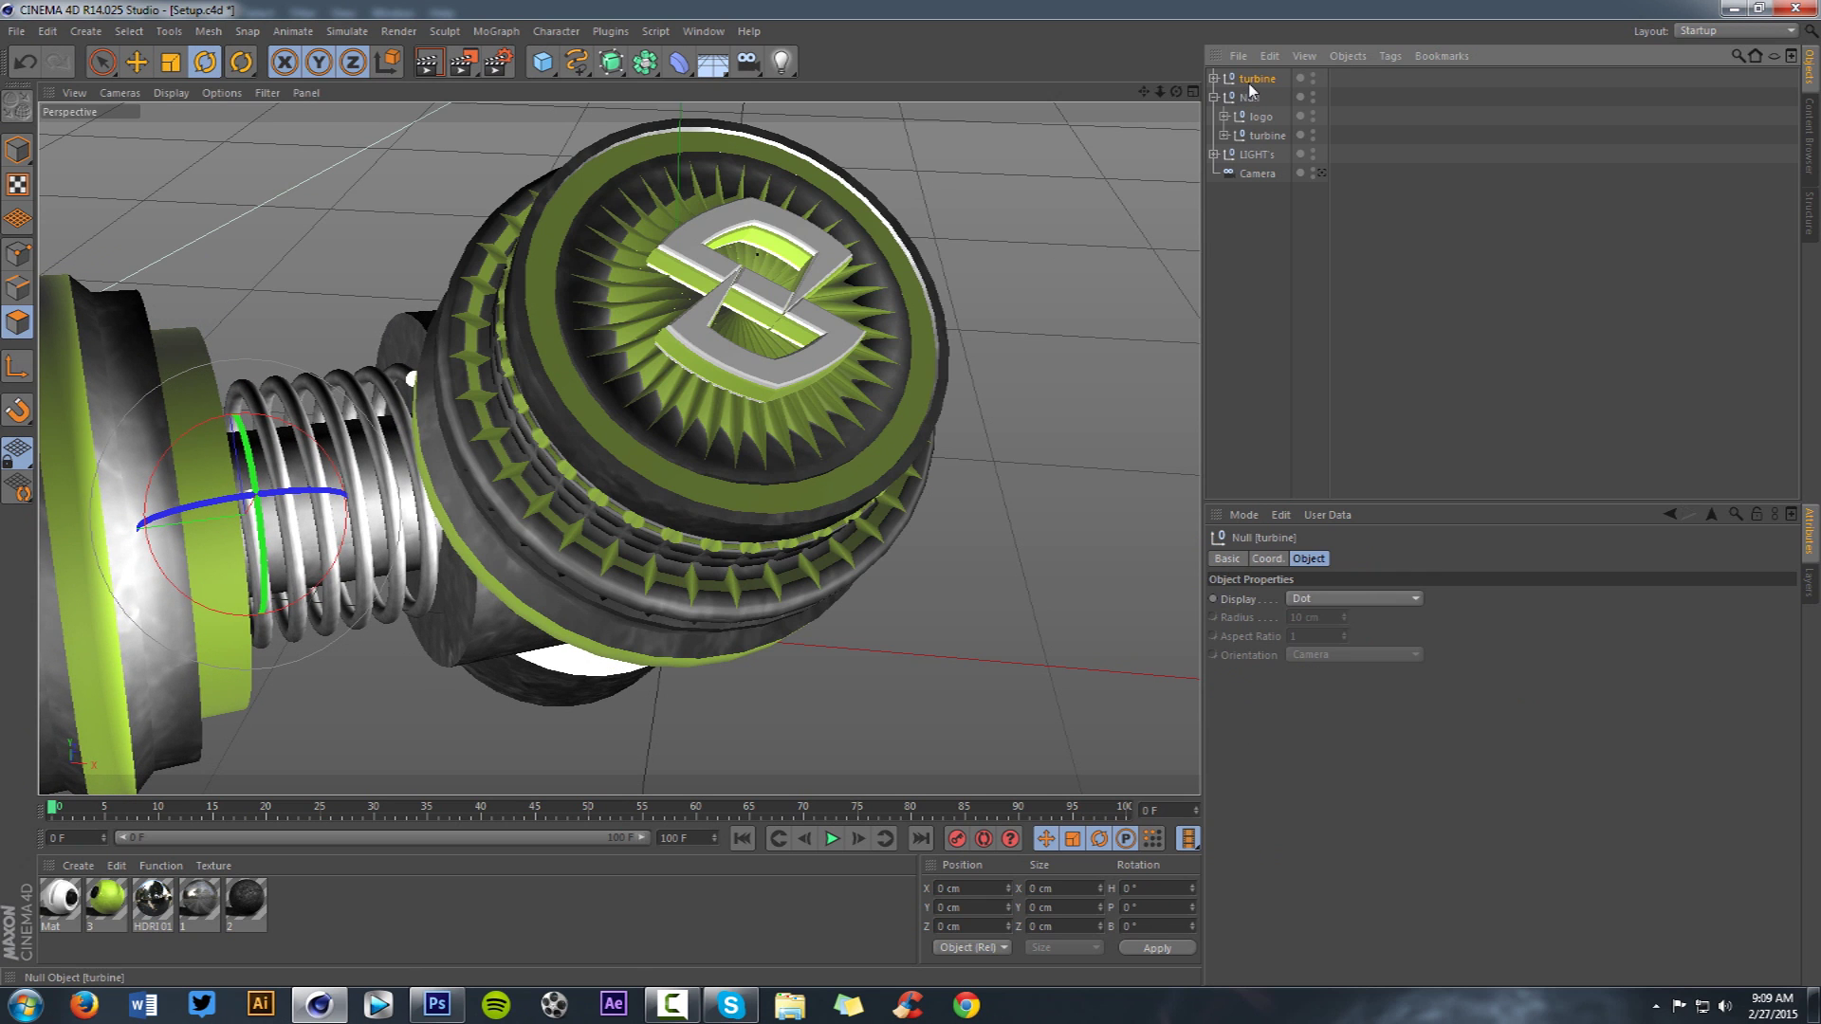
key("ctrl+c")
key("ctrl+v")
left_click(137, 63)
left_click_drag(152, 525, 872, 358)
left_click(202, 66)
left_click_drag(987, 397, 870, 344)
left_click_drag(1014, 463, 1165, 462)
- Scale down the right turbine copy and adjust it along its length beside the logo turbine
left_click(171, 65)
left_click_drag(465, 237, 126, 267)
left_click_drag(1014, 410, 1111, 386)
- Expand turbine.1 and scale down its Sweep NURBS spring to fit around the cylinder's shaft
left_click(1214, 79)
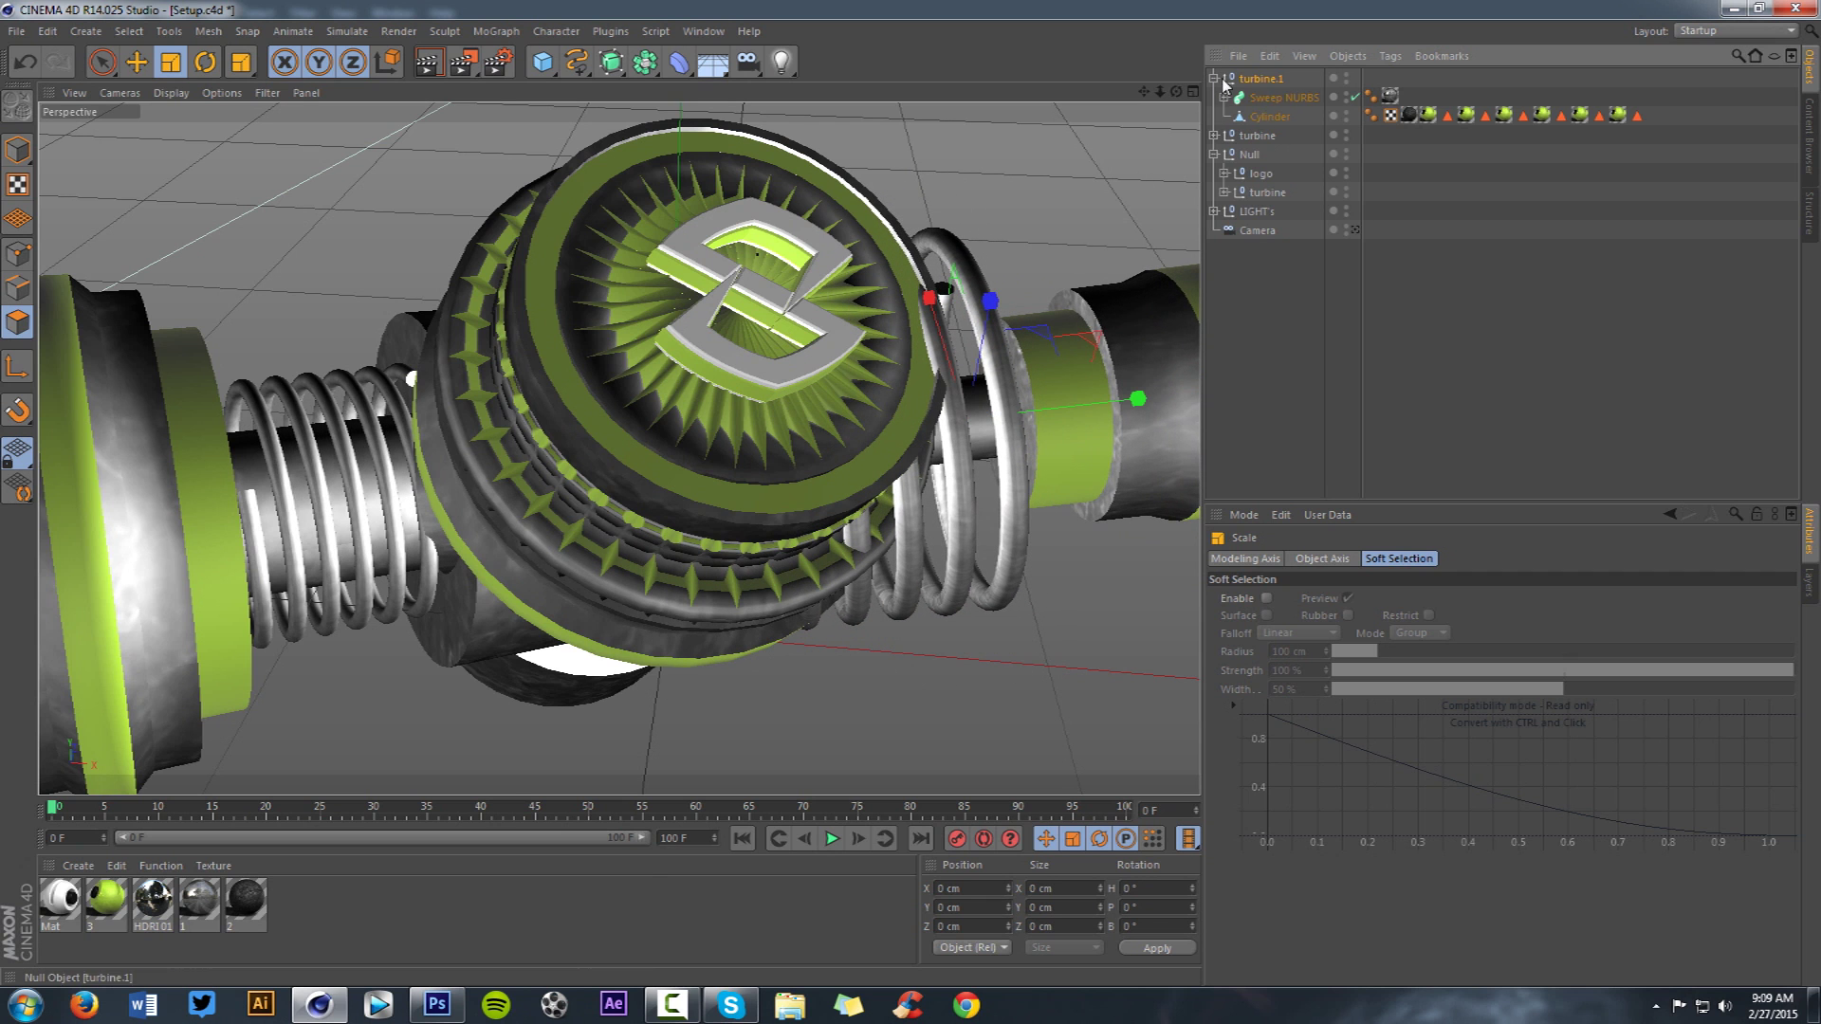
left_click(1267, 101)
left_click_drag(249, 166, 86, 189)
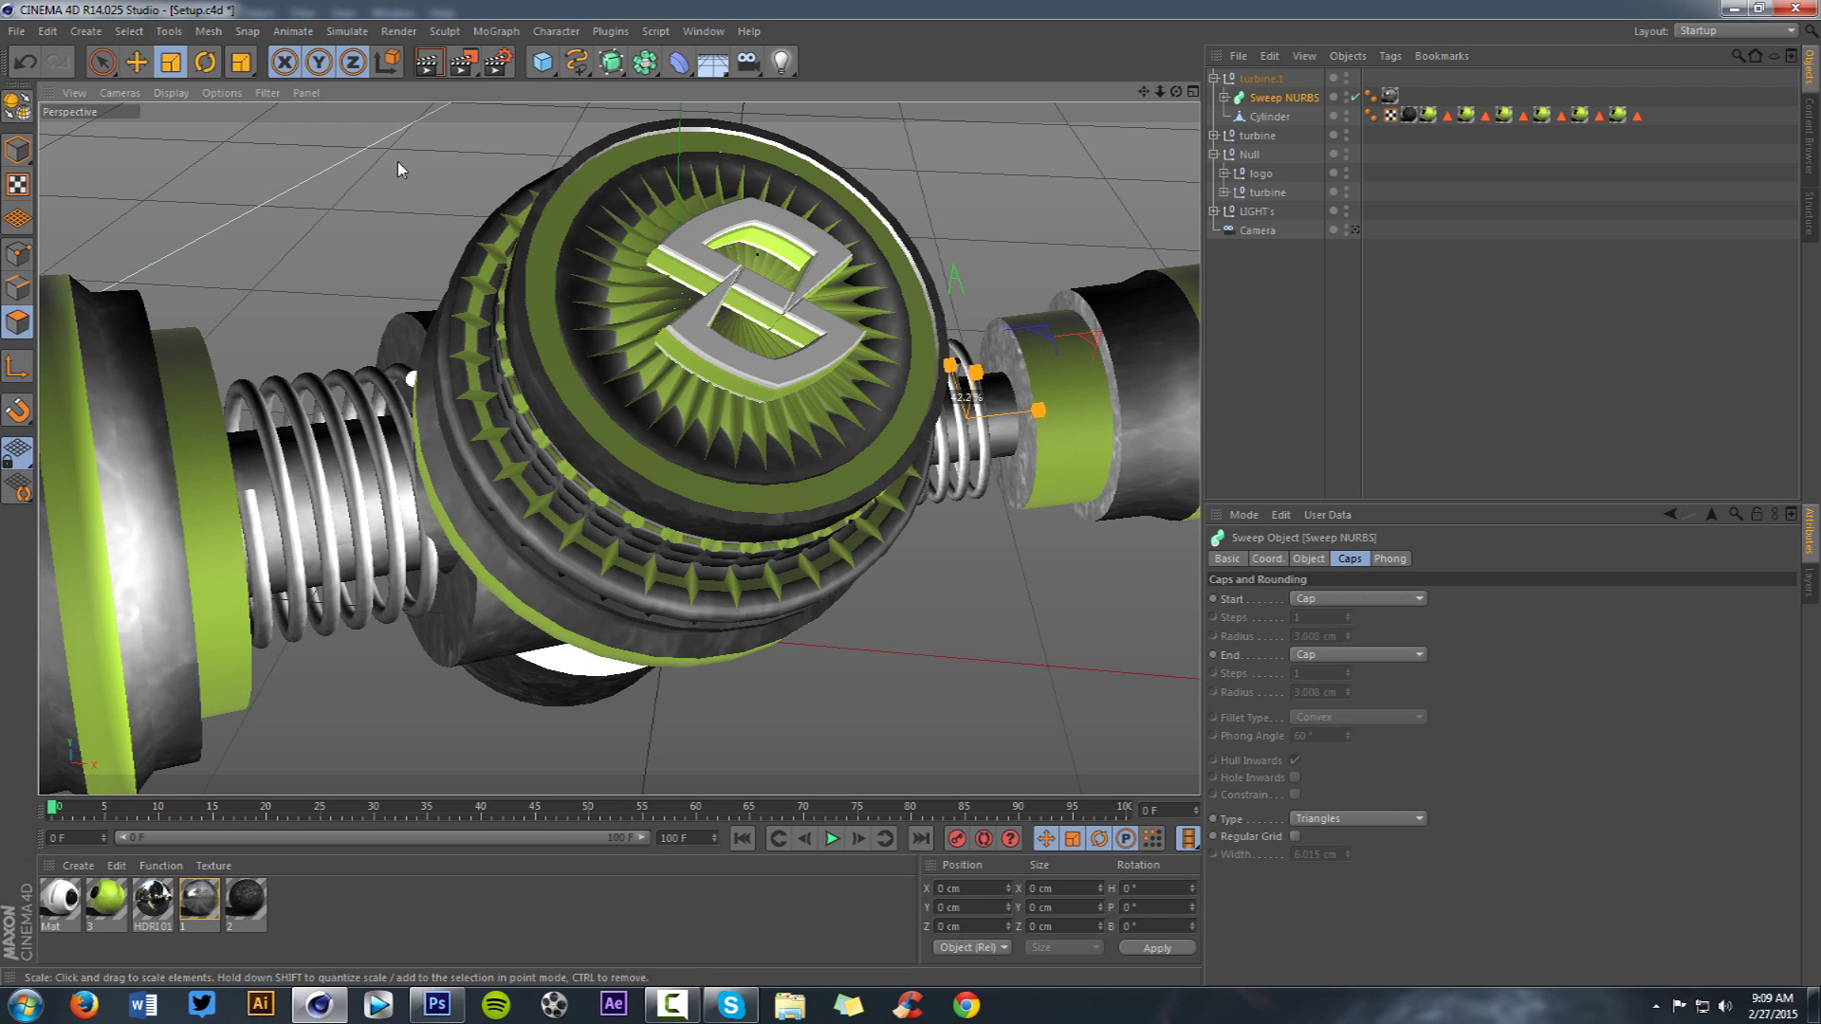
left_click_drag(1143, 92, 1126, 98)
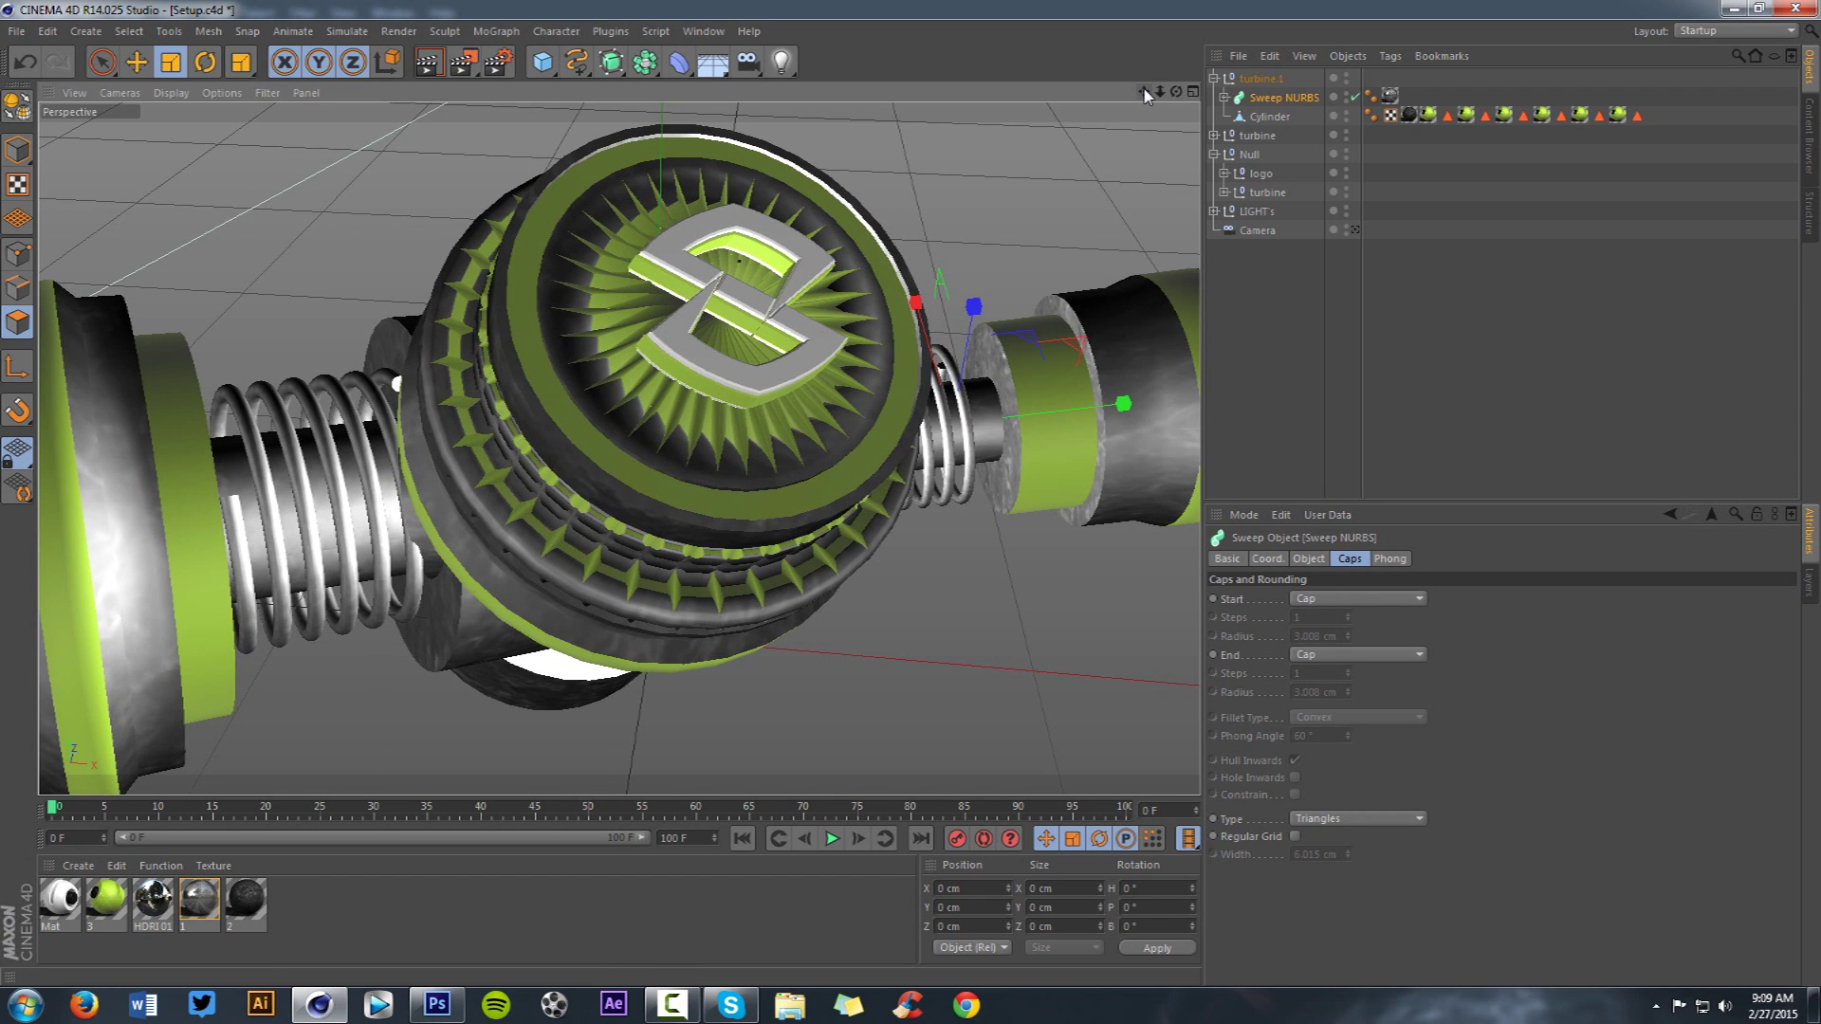
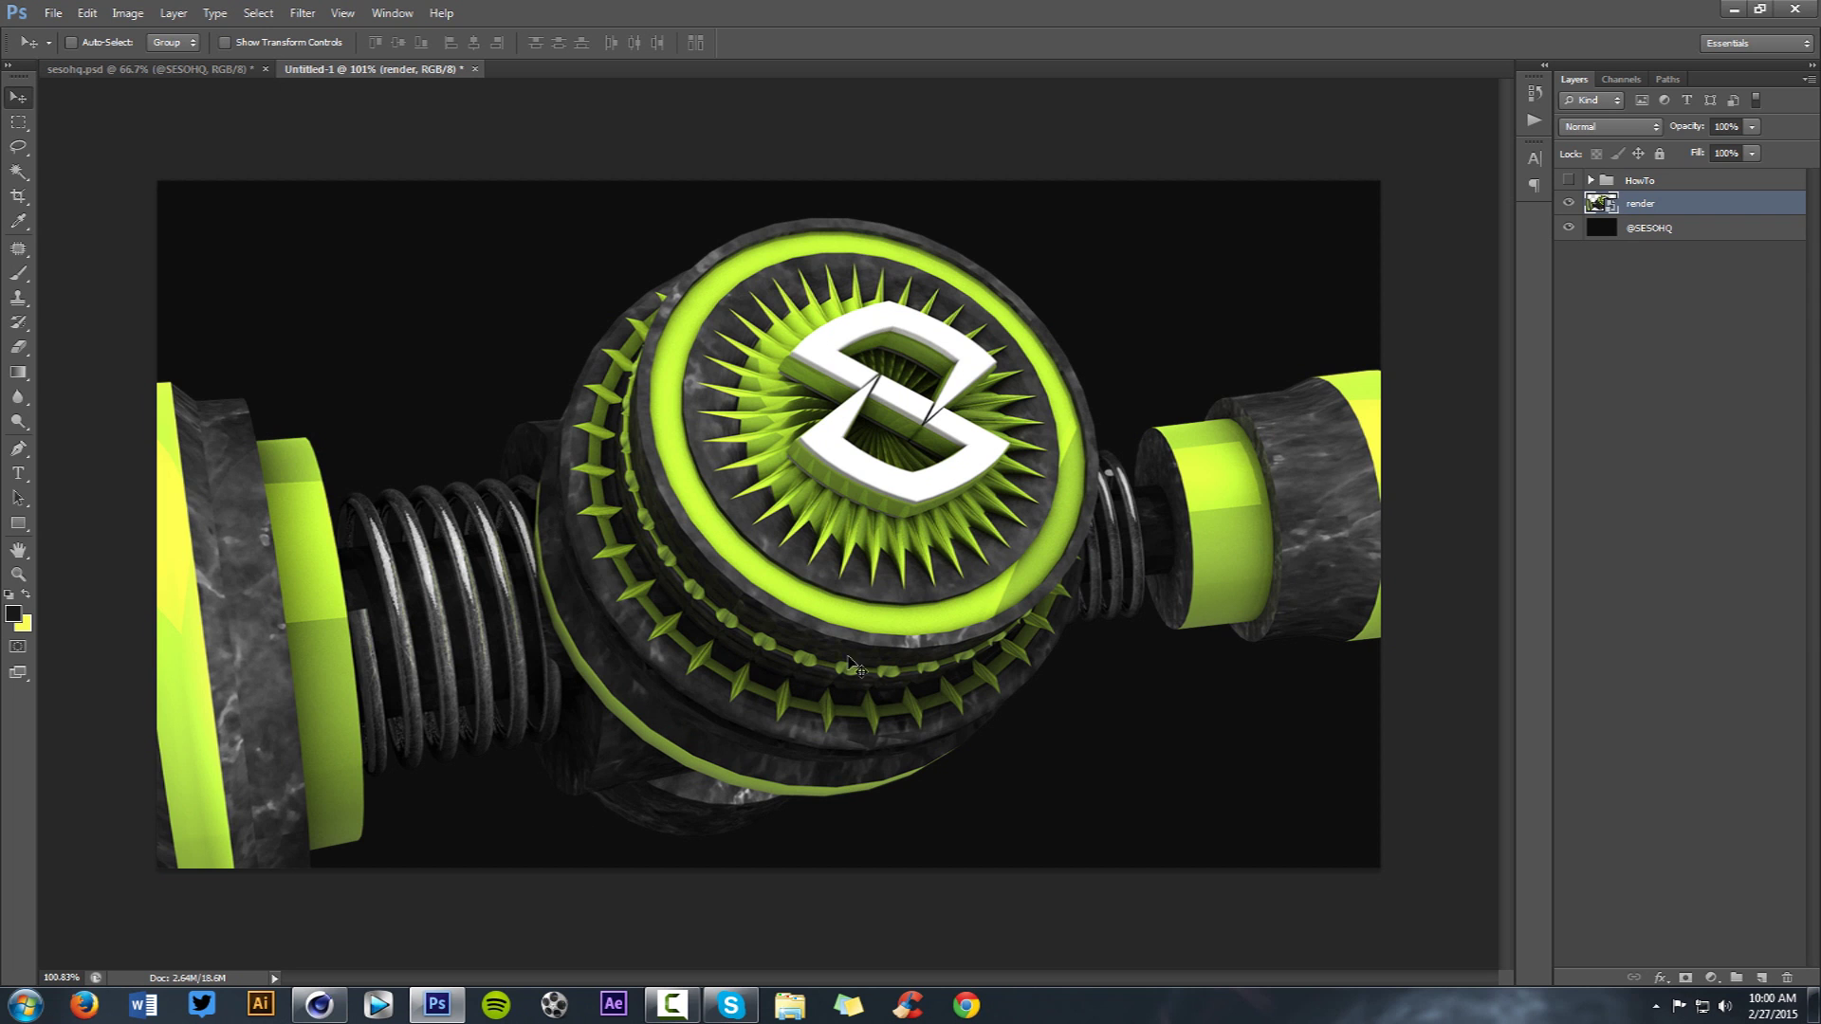
- Preview the HowTo group's finished grading over the render, hide it again and switch to Cinema 4D
left_click(1571, 181)
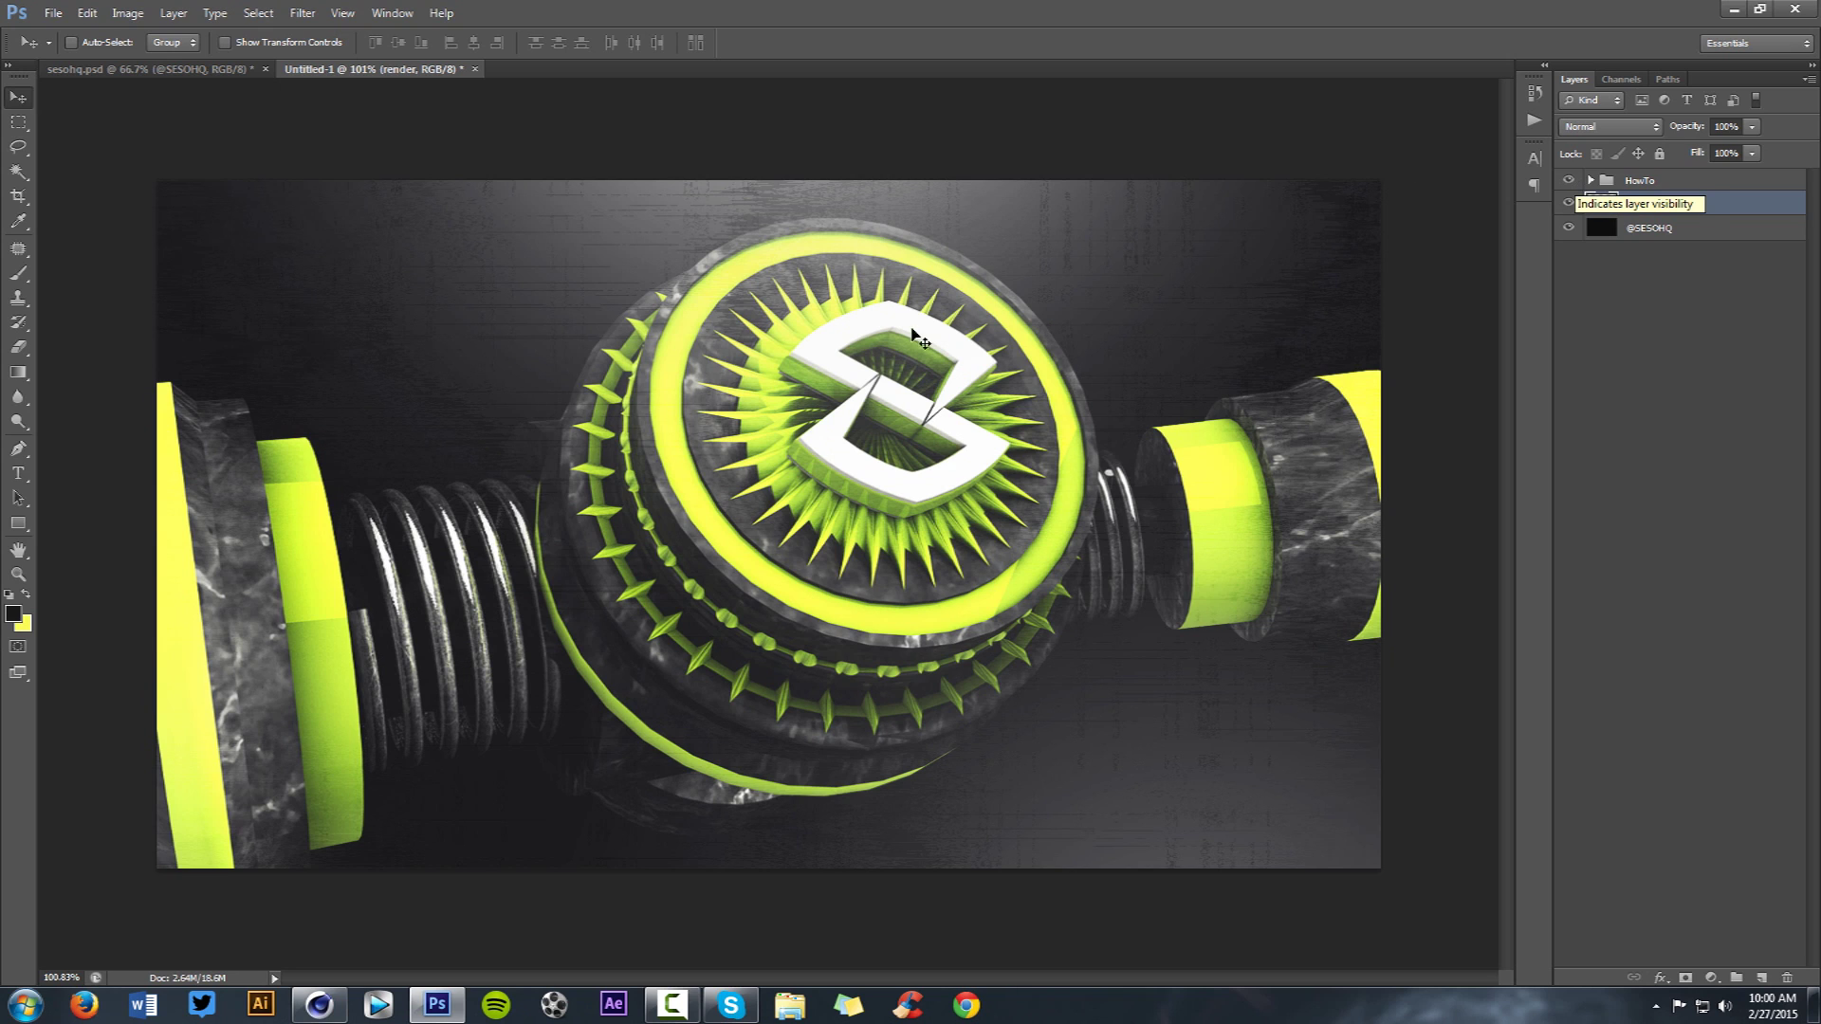
left_click(1569, 180)
left_click(319, 1004)
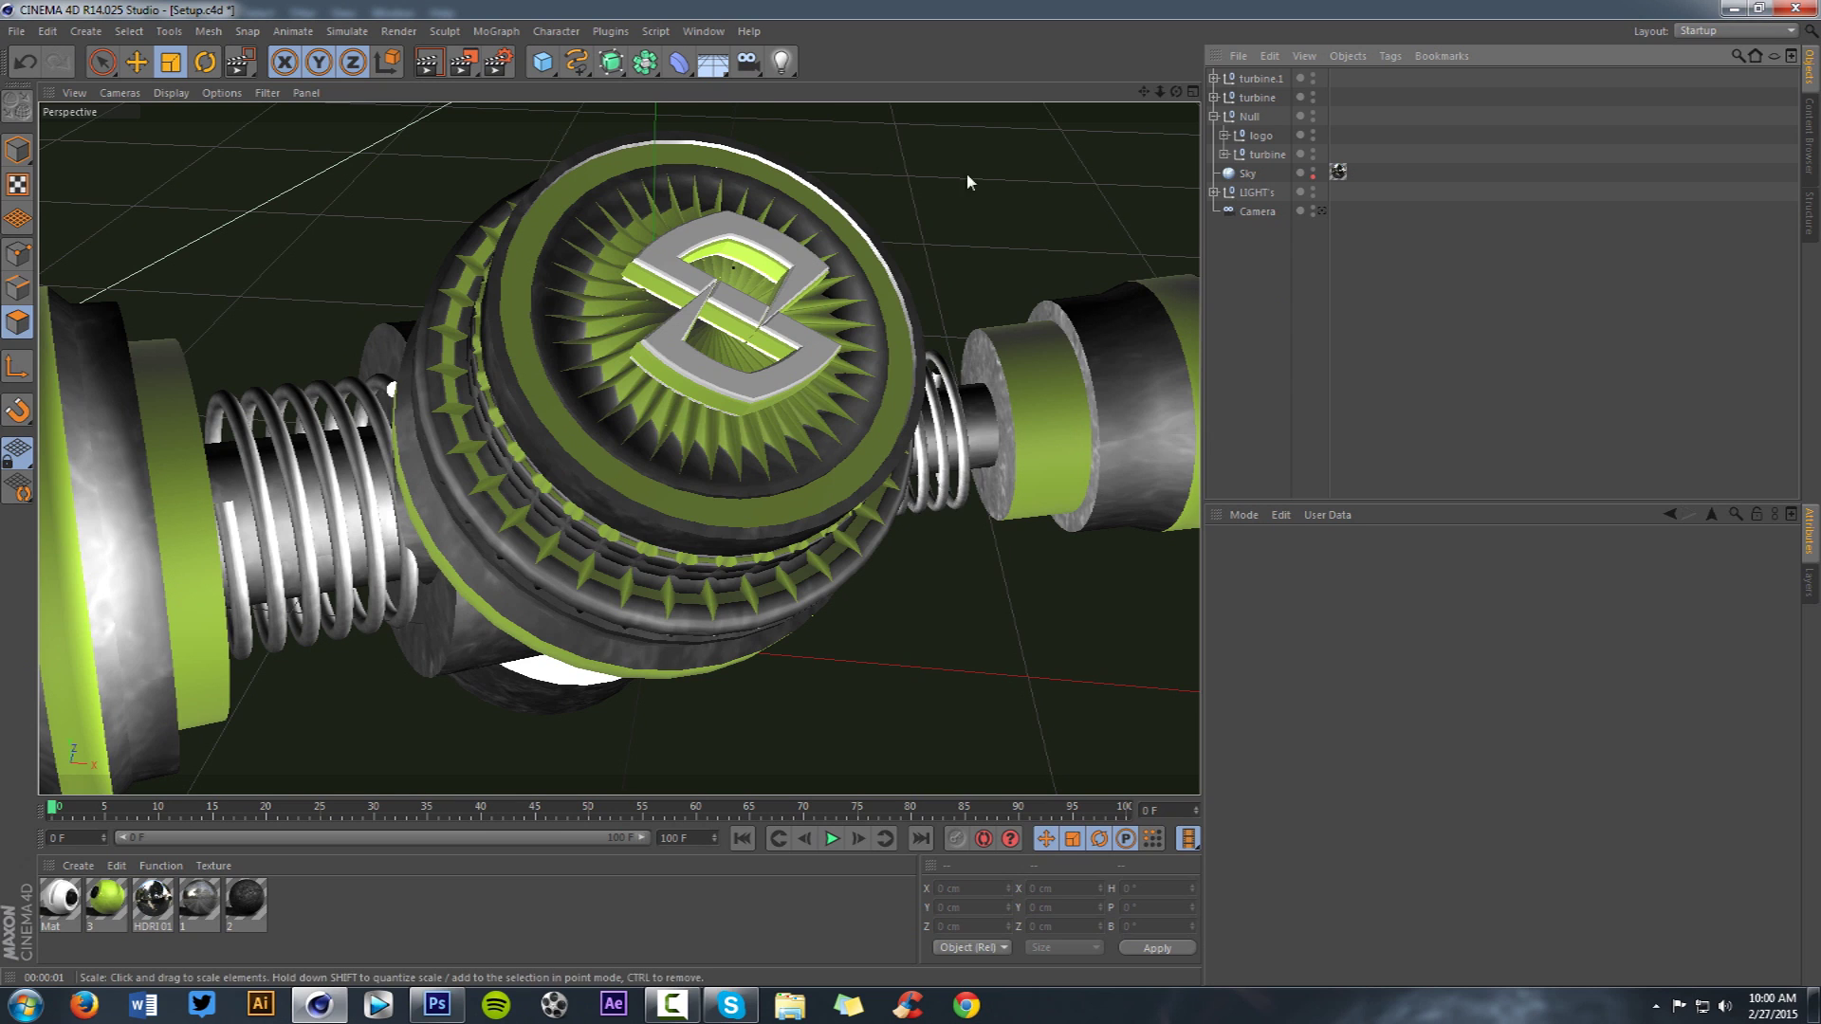
- Check the available environment objects and the Sky object's visibility in the scene
left_click(714, 67)
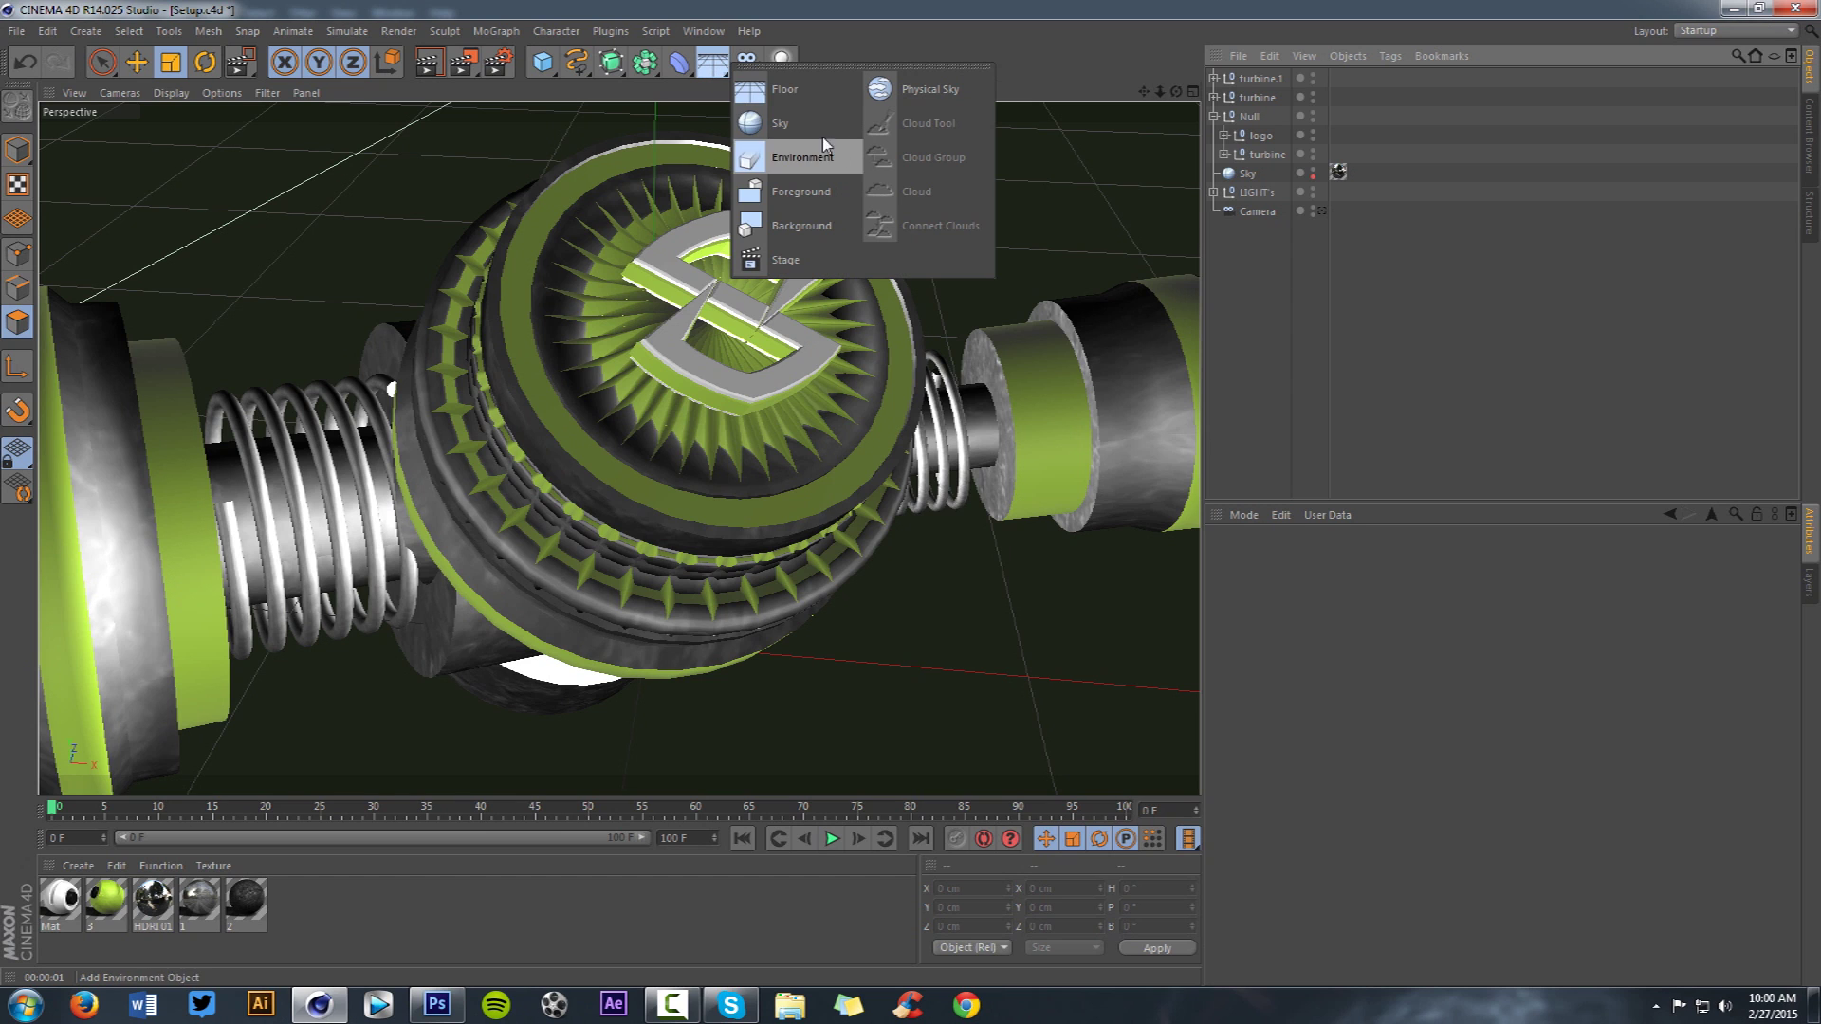
left_click(1259, 238)
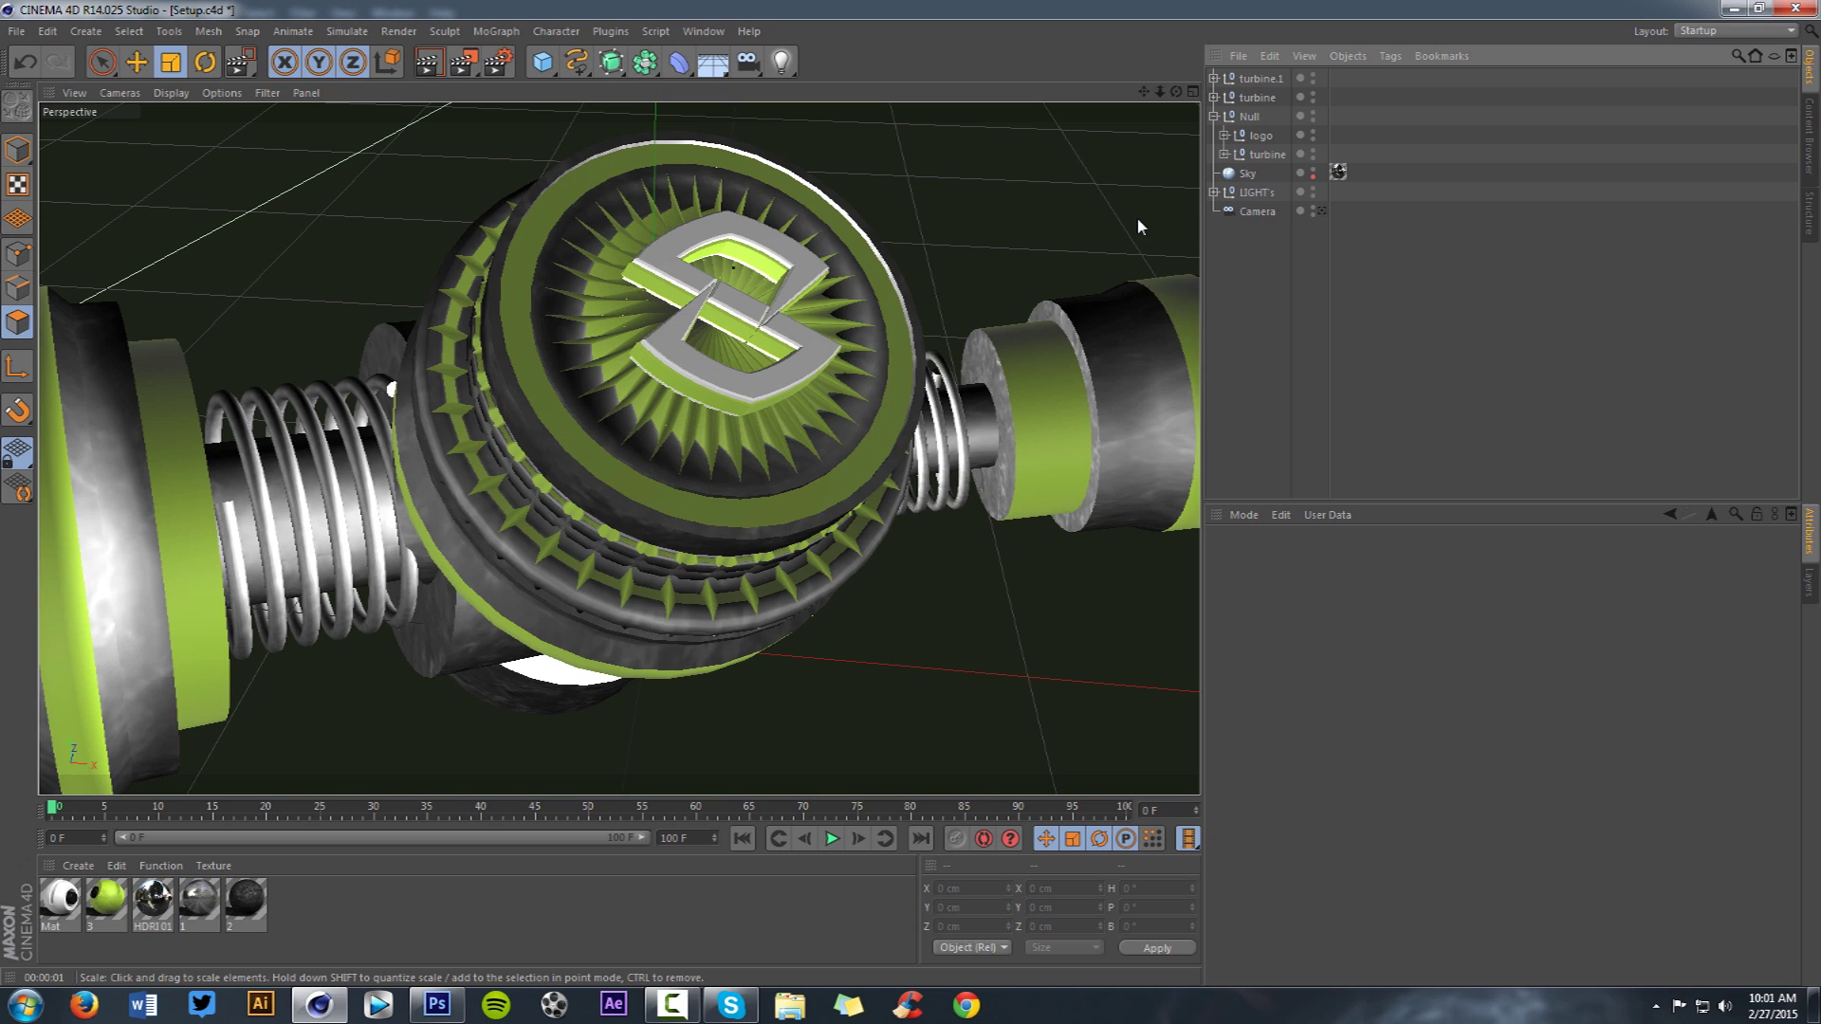
double_click(1313, 178)
left_click(1313, 101)
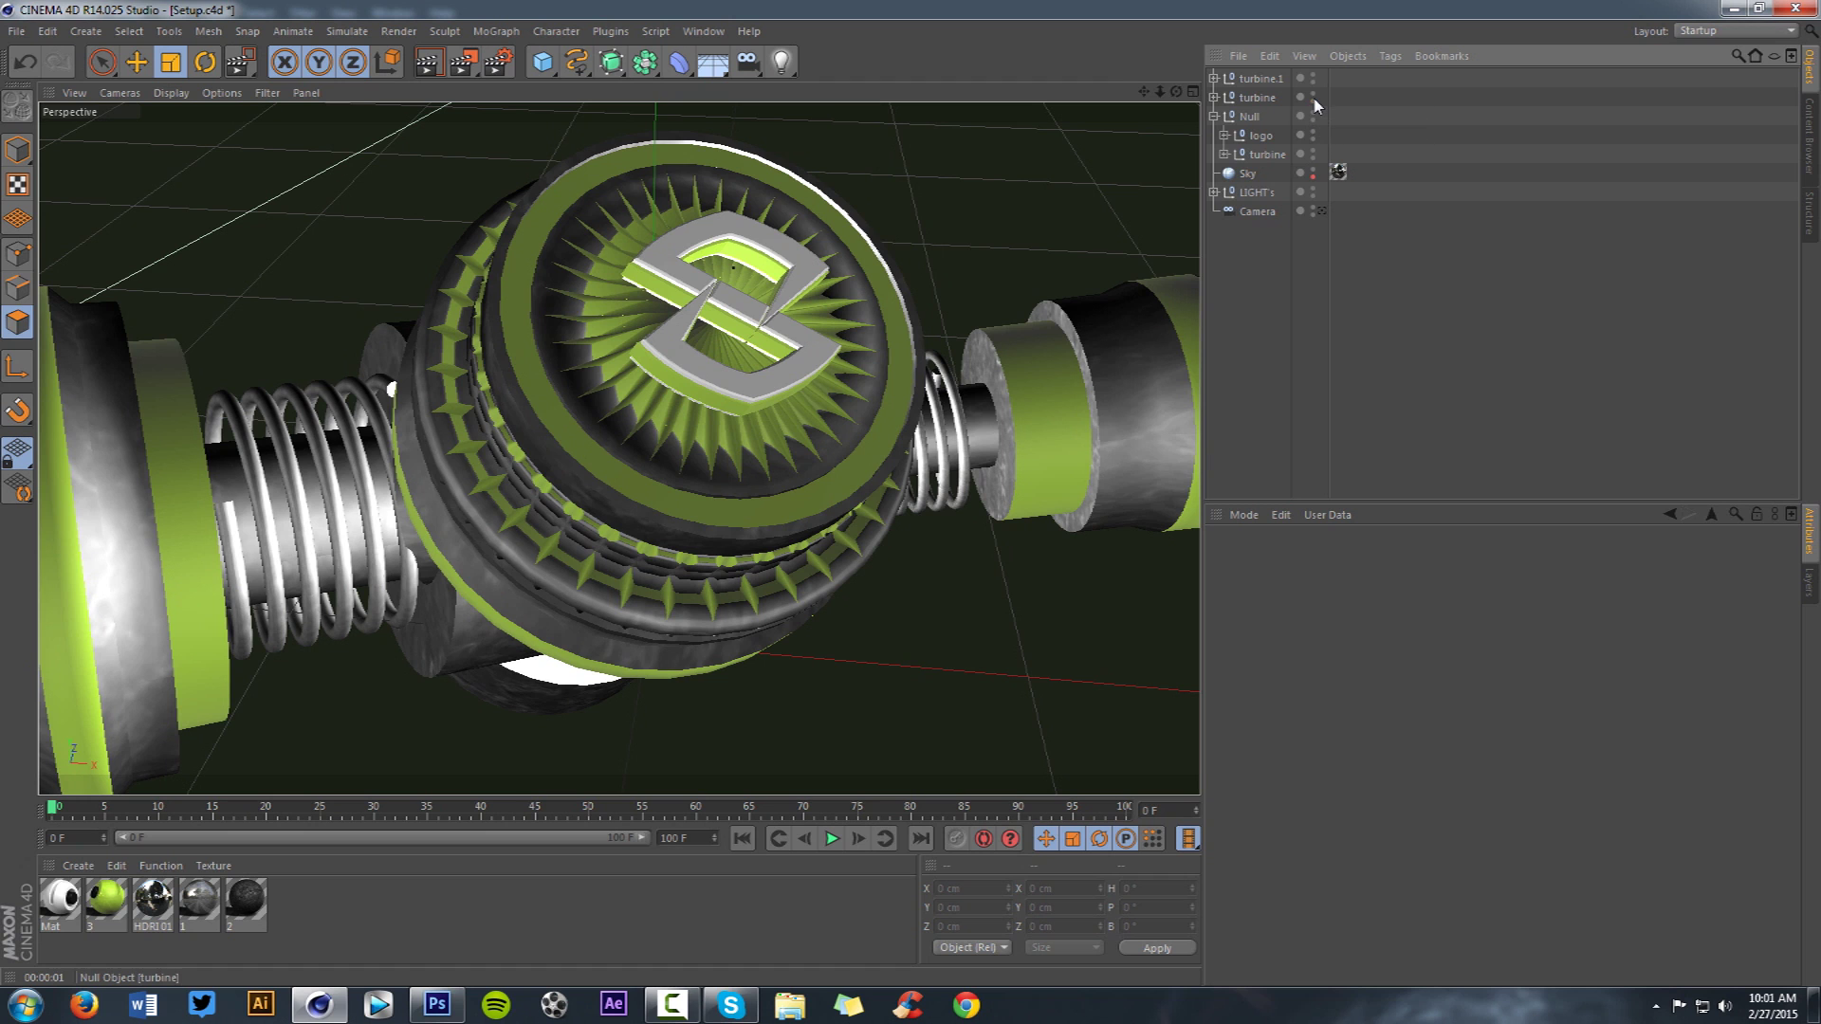
- Review the output size and the image file format and saving options in the render settings
left_click(499, 63)
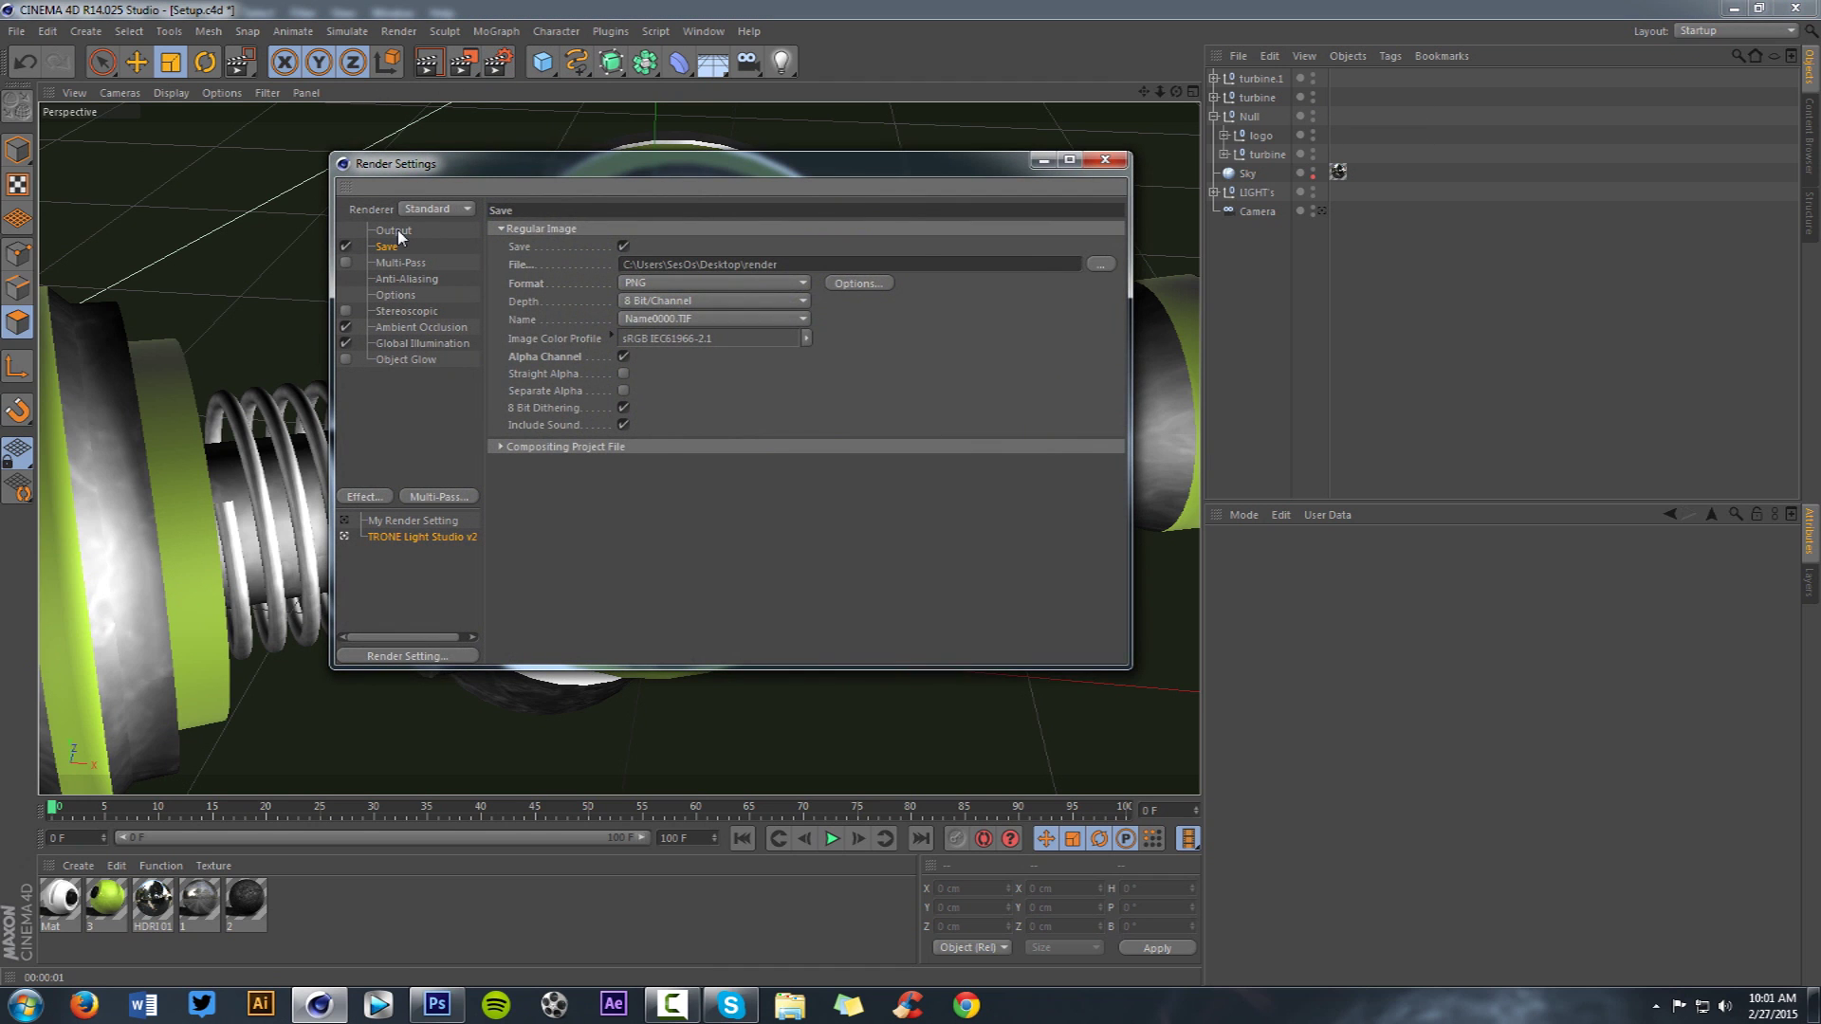
left_click(396, 231)
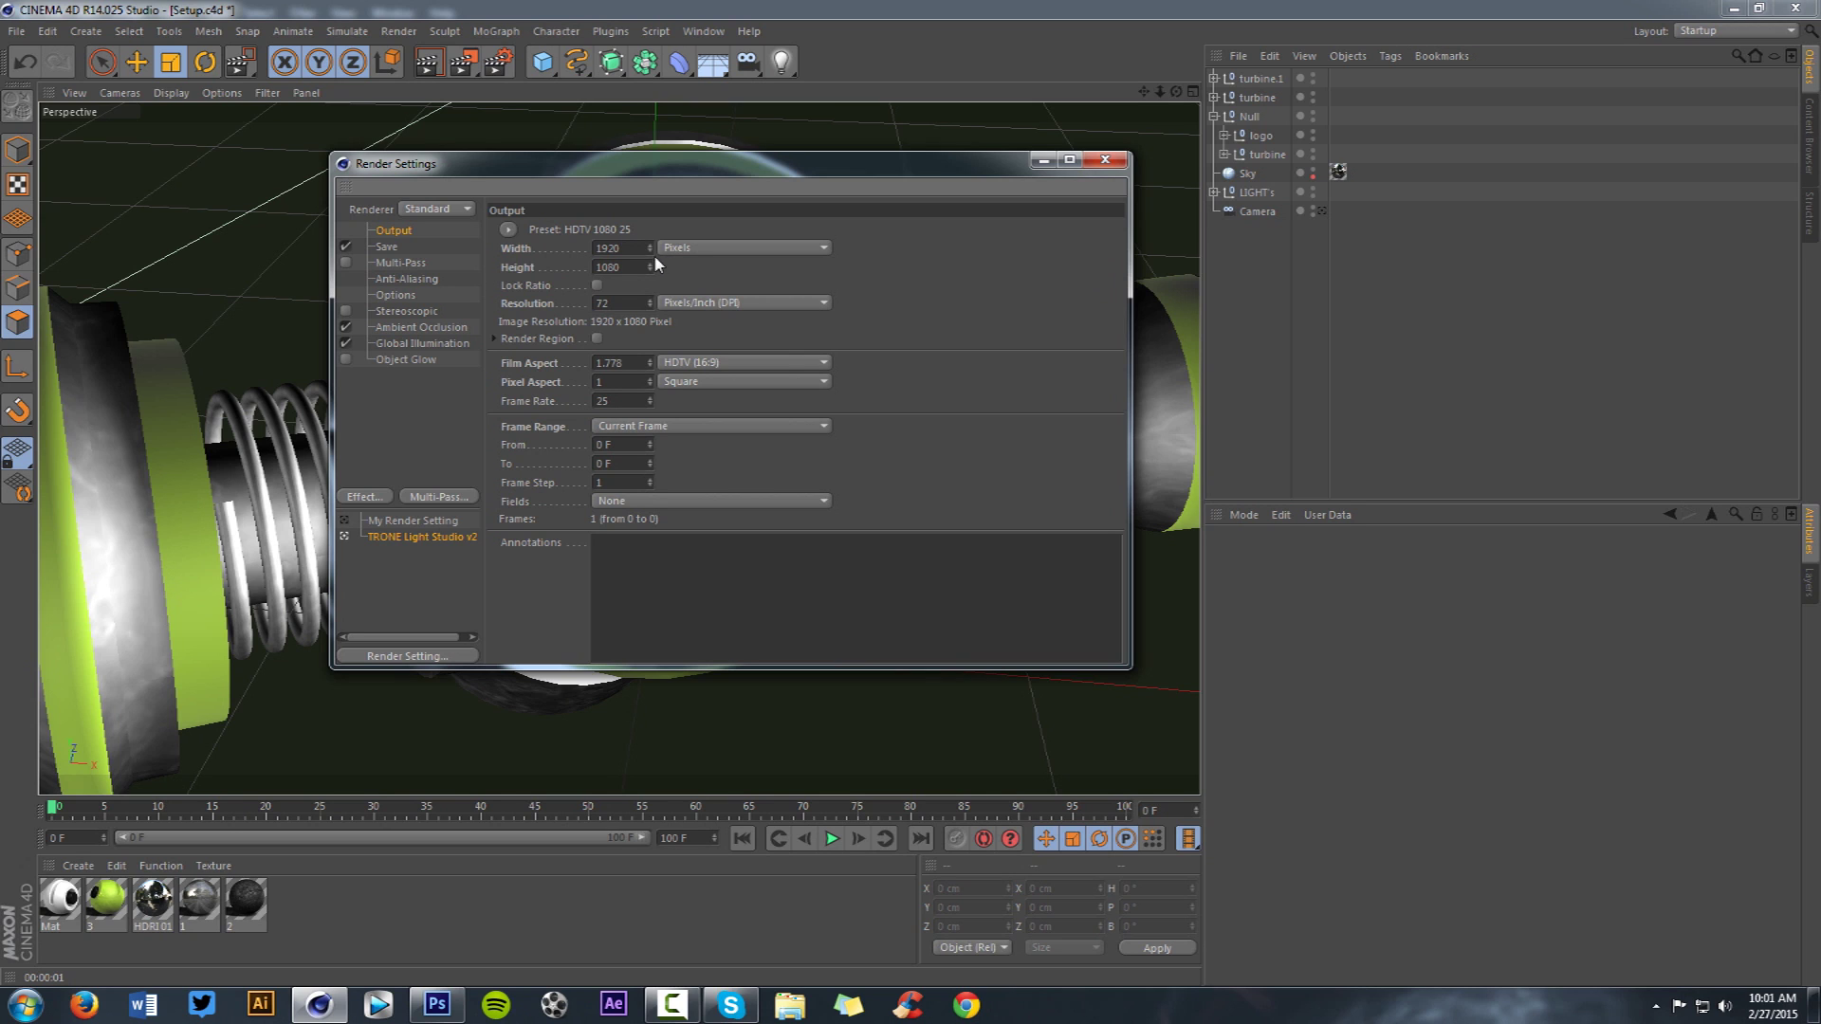
left_click_drag(631, 248, 497, 268)
left_click(385, 247)
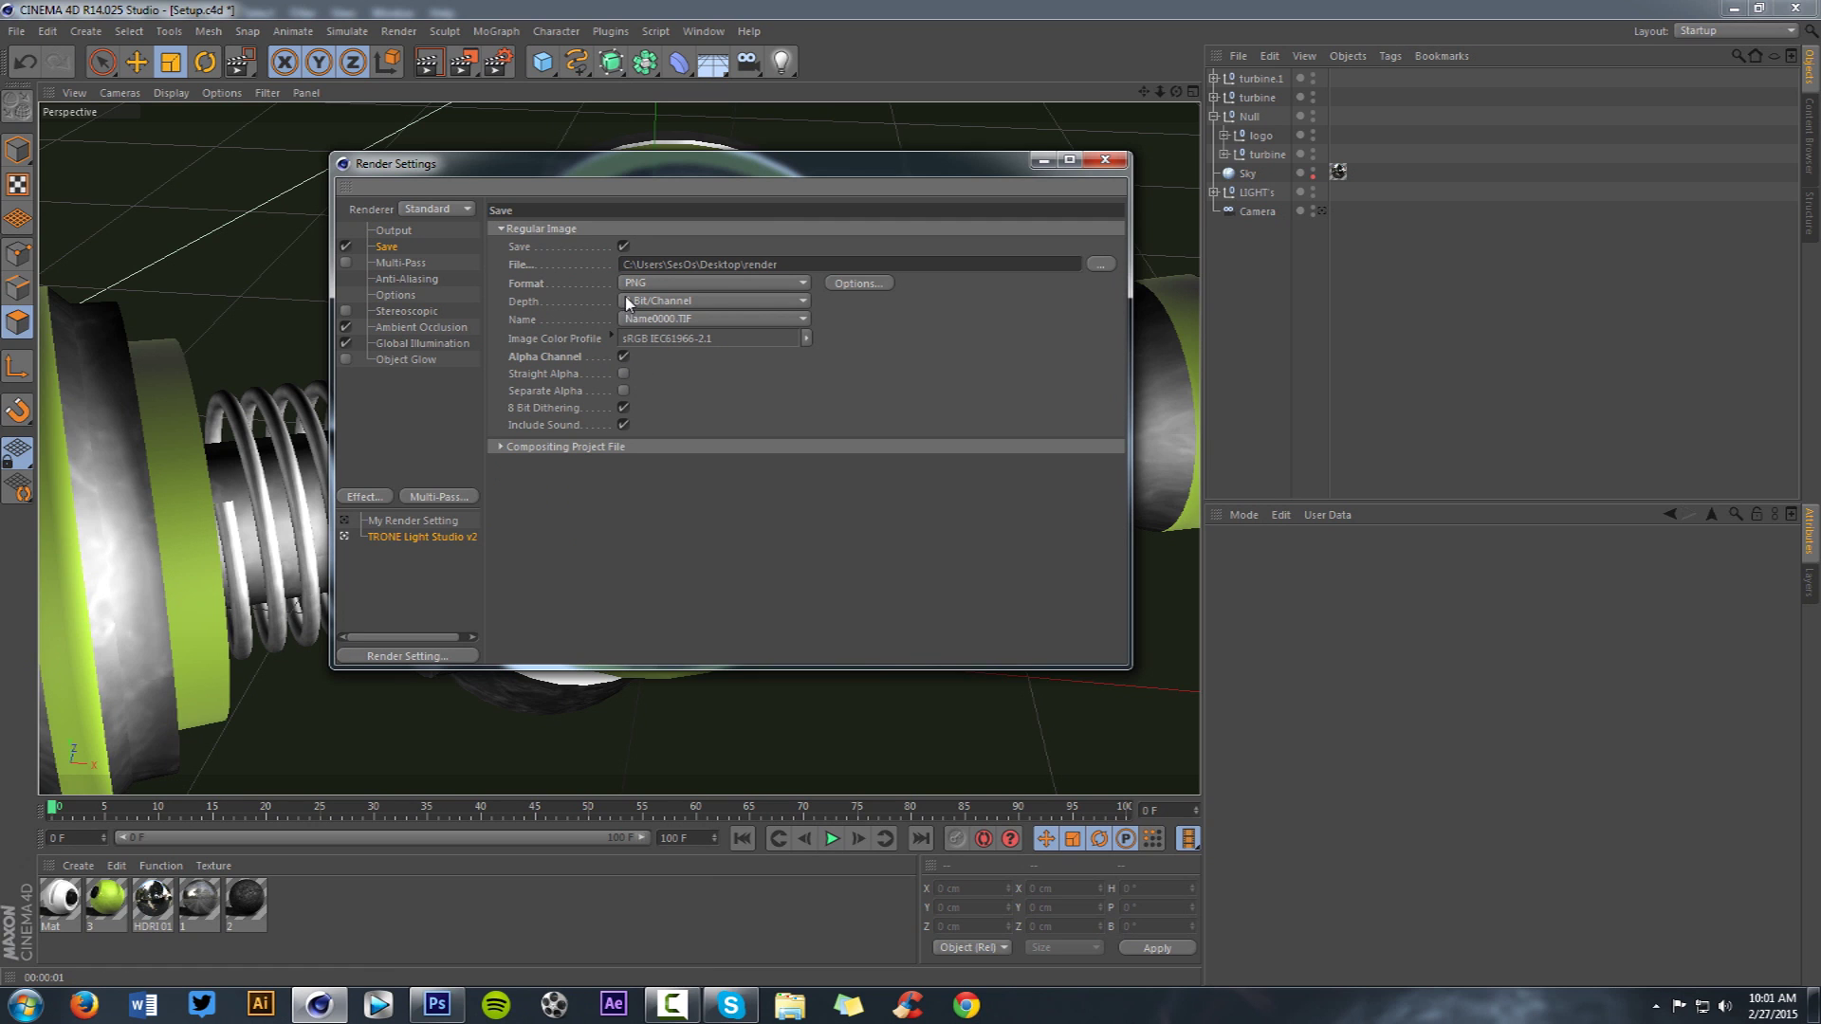
left_click(656, 285)
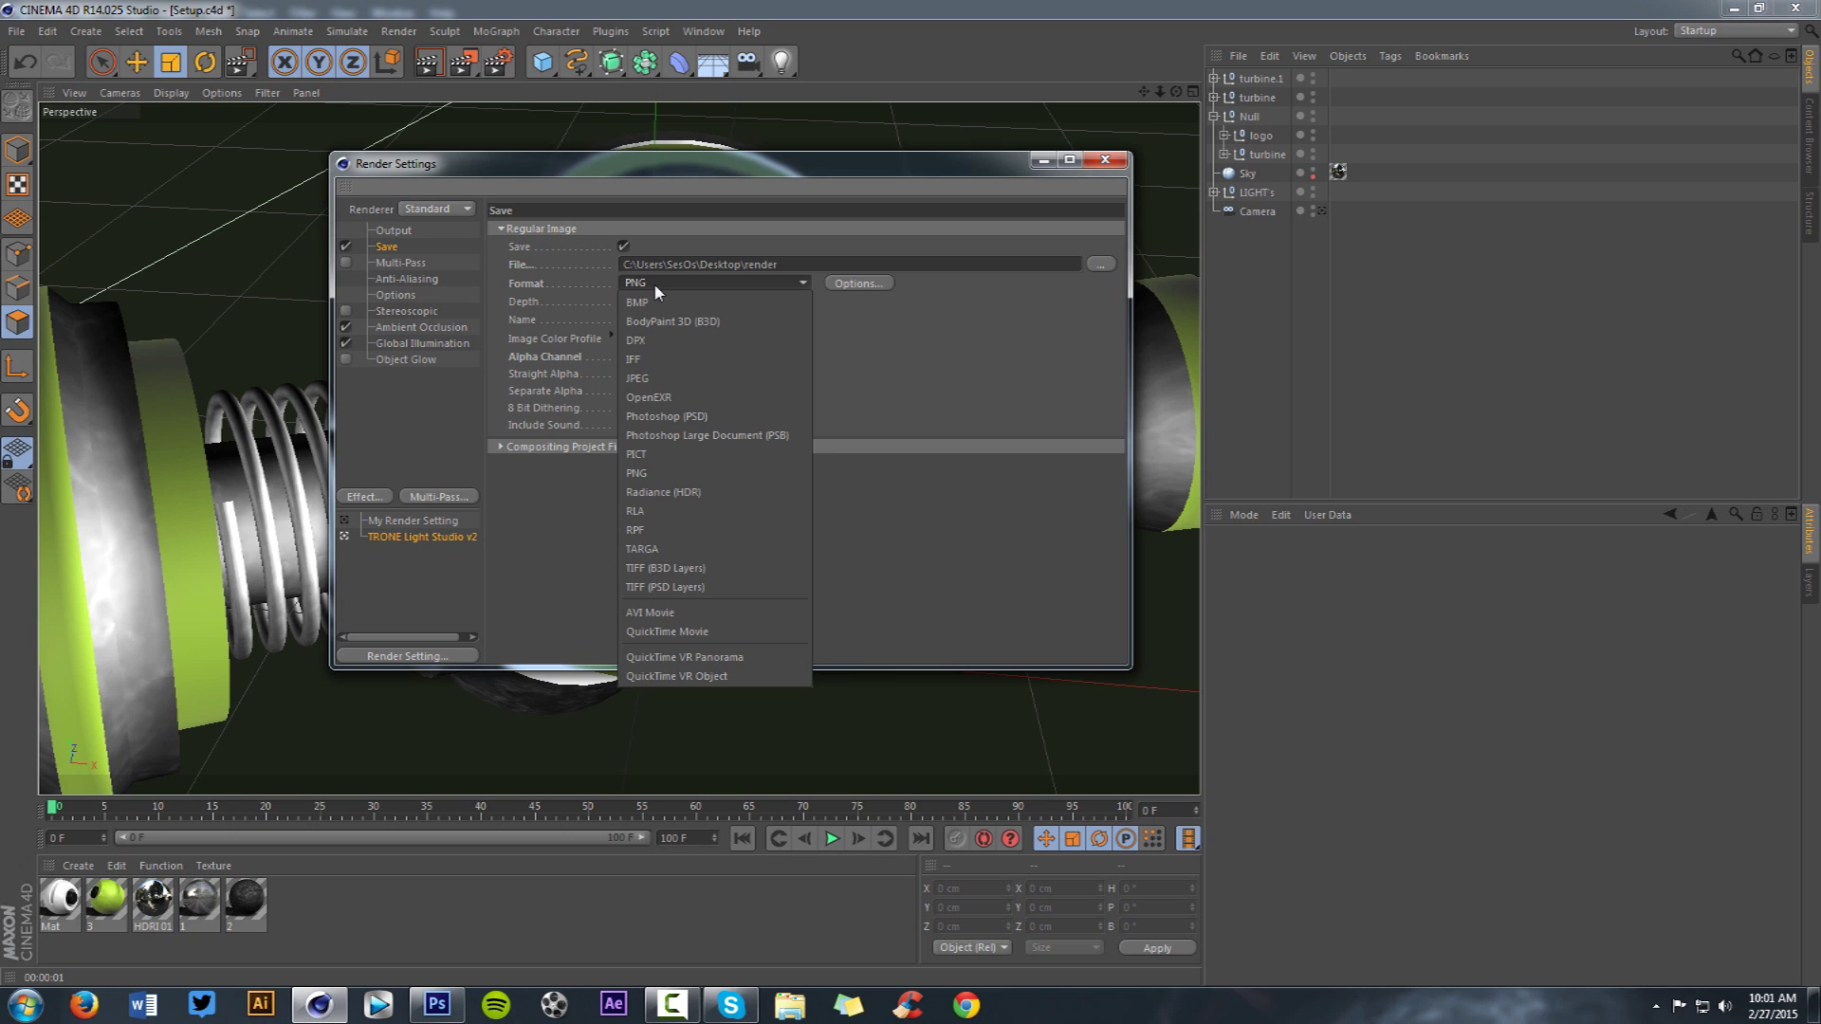
left_click(654, 284)
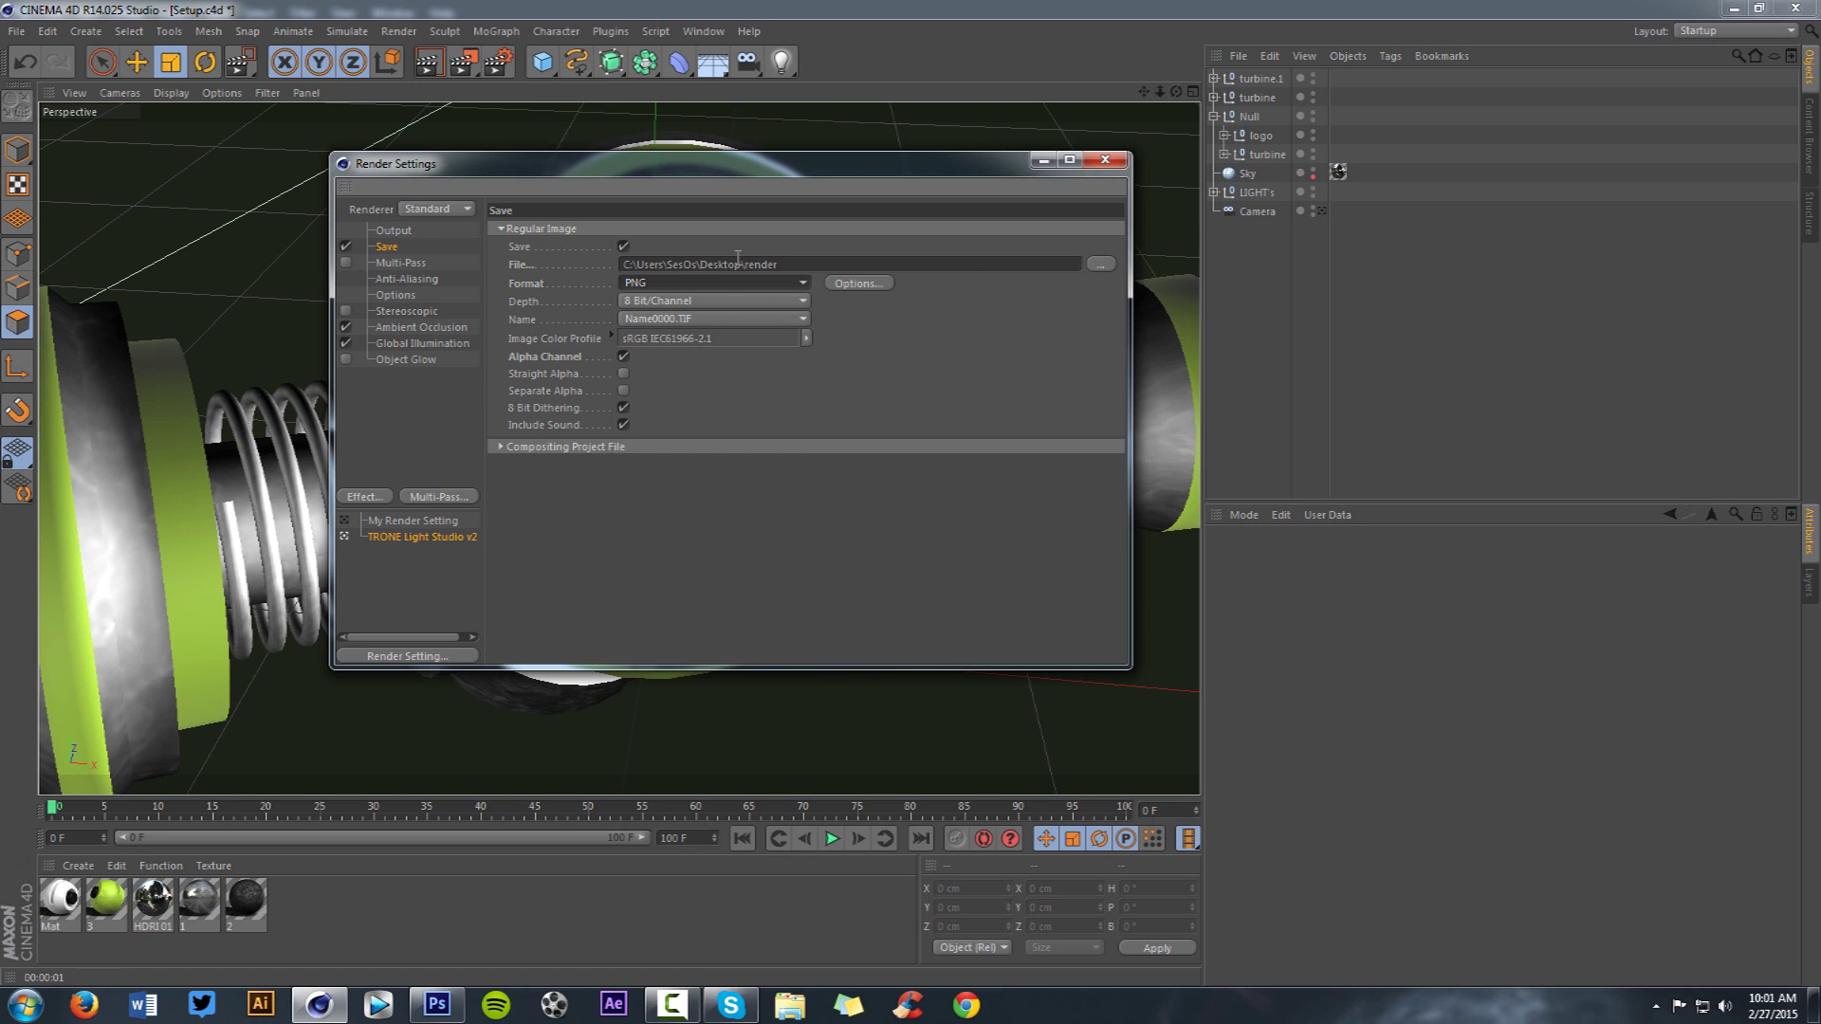
- Review the Ambient Occlusion parameters and the list of render effects that can be added
left_click(414, 331)
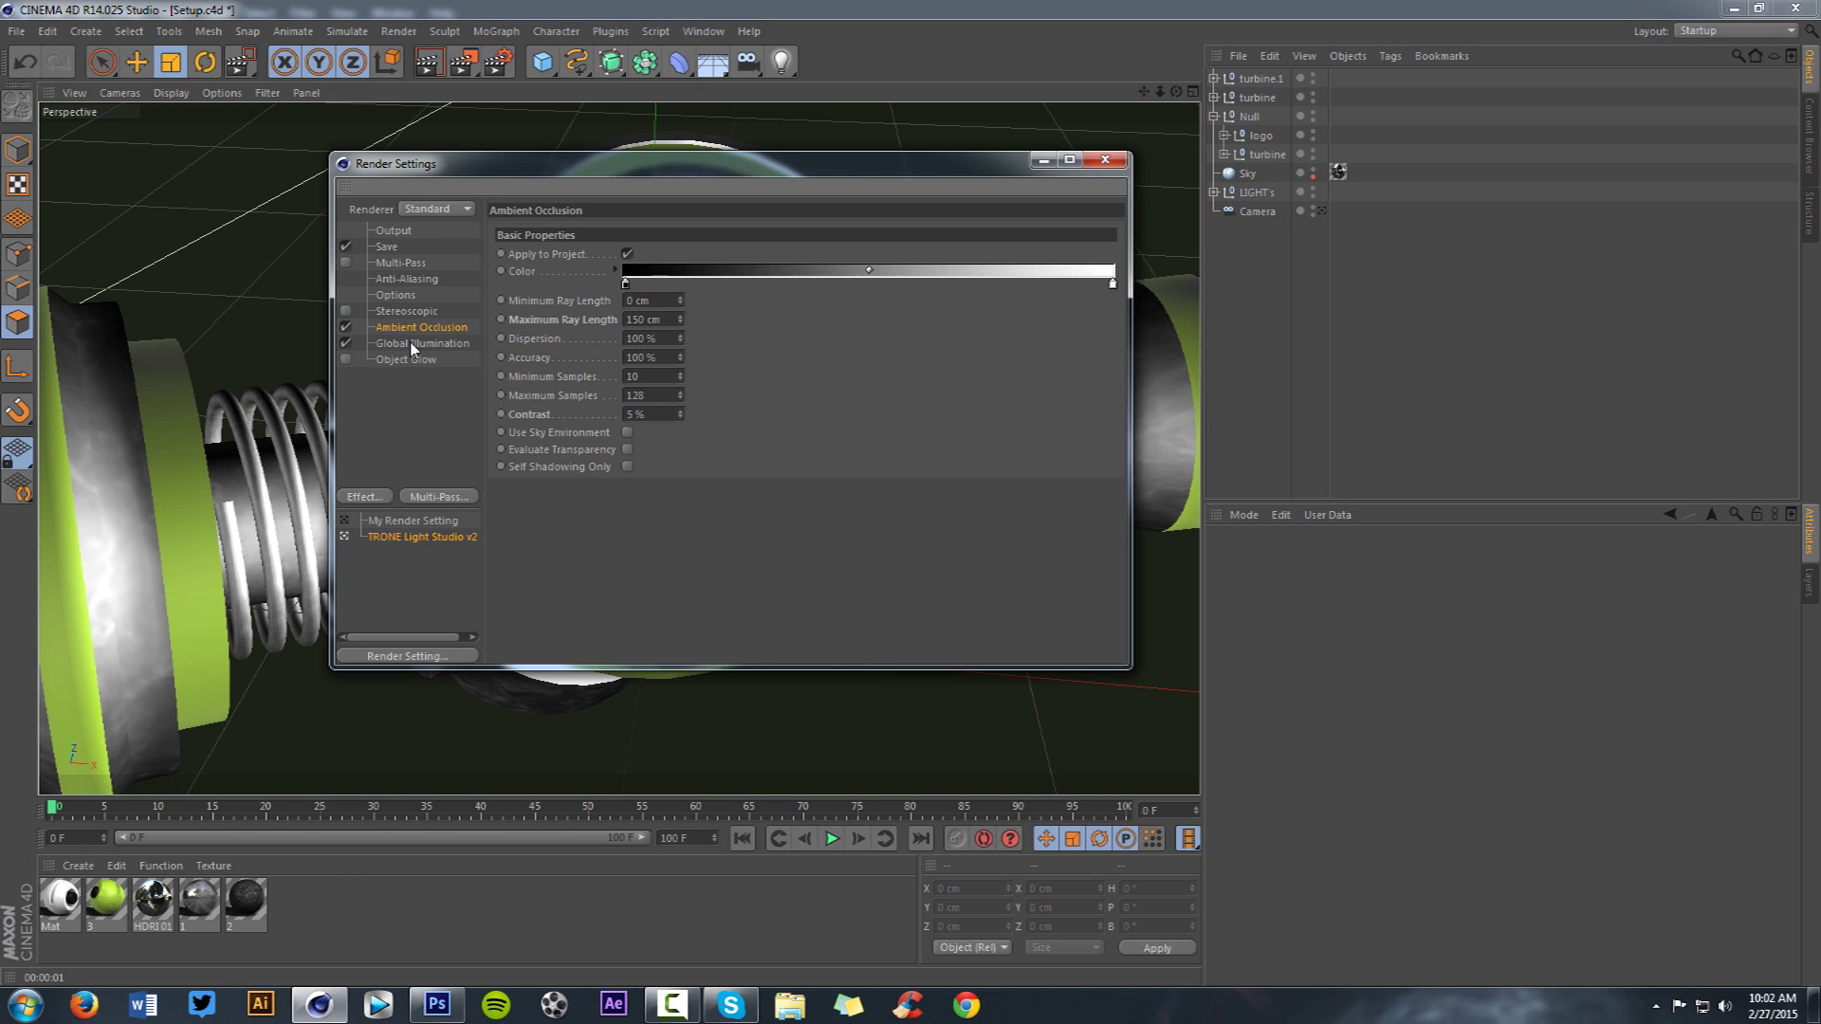
left_click(411, 344)
left_click(417, 332)
left_click(377, 499)
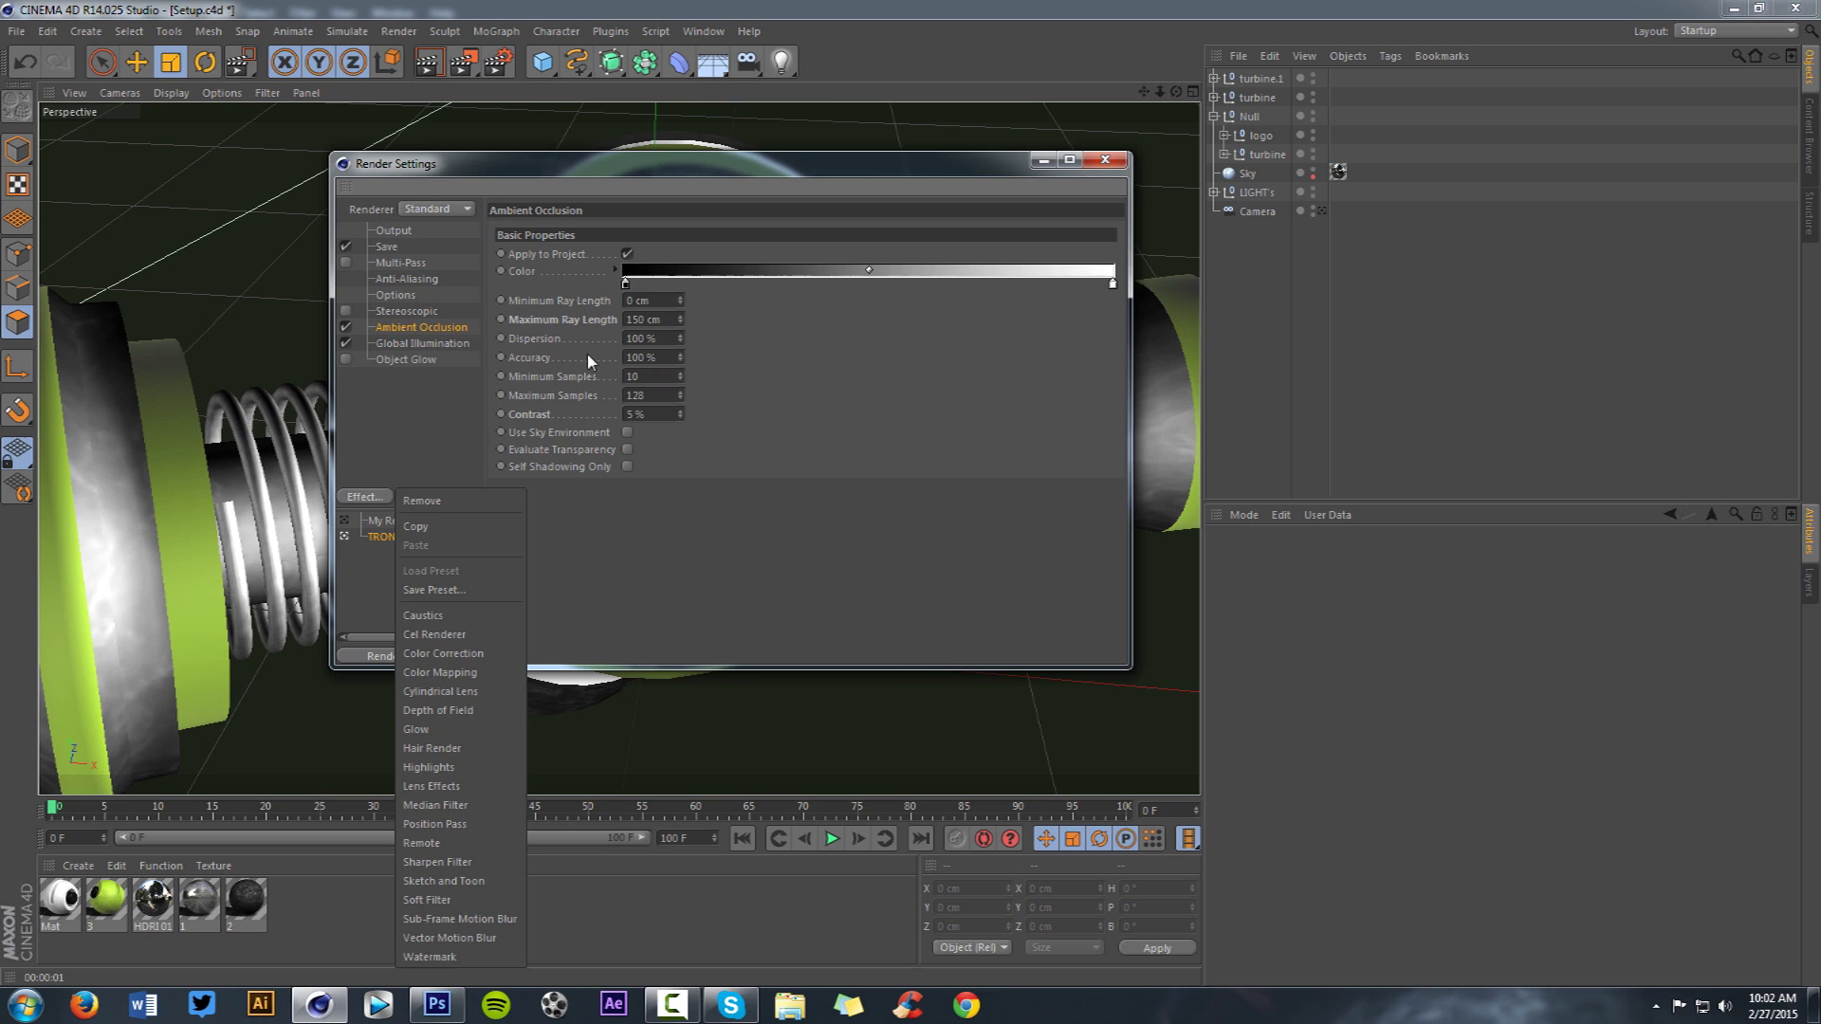
left_click(435, 330)
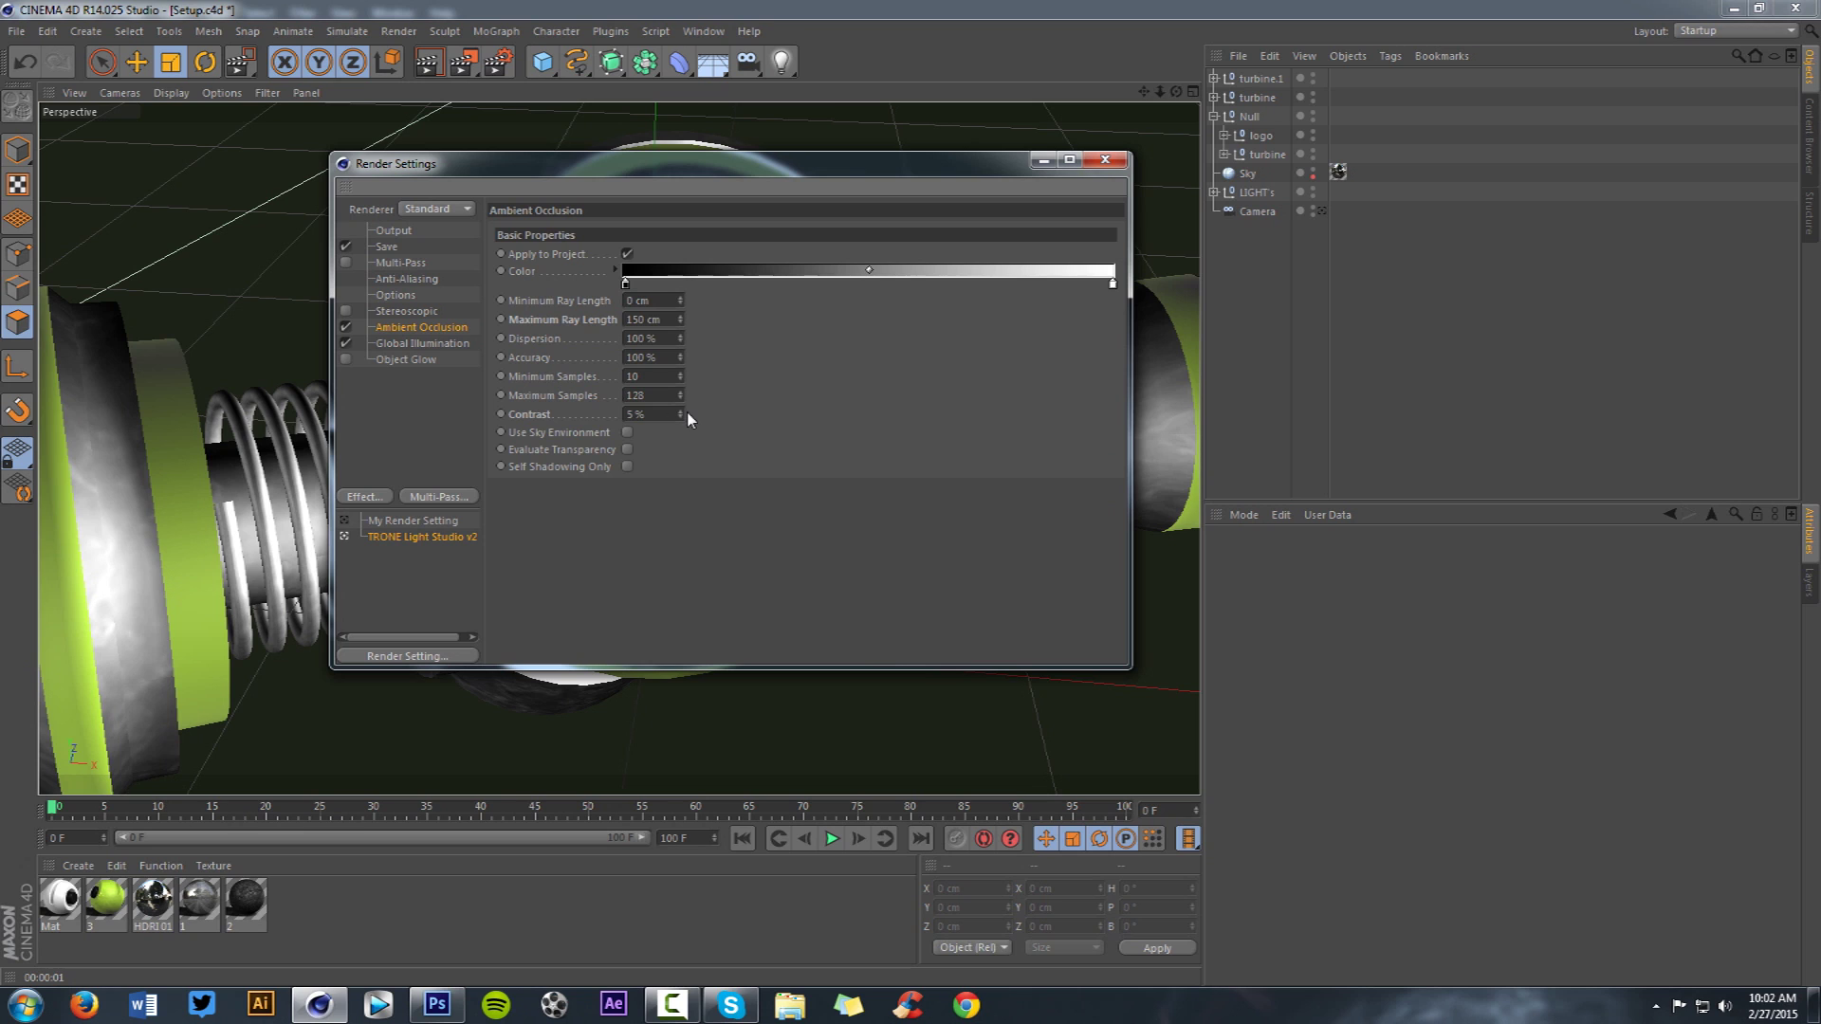
- Review the Global Illumination settings from General and Sampling through Irradiance Cache, Cache Files and Details, and close the render settings
left_click(415, 344)
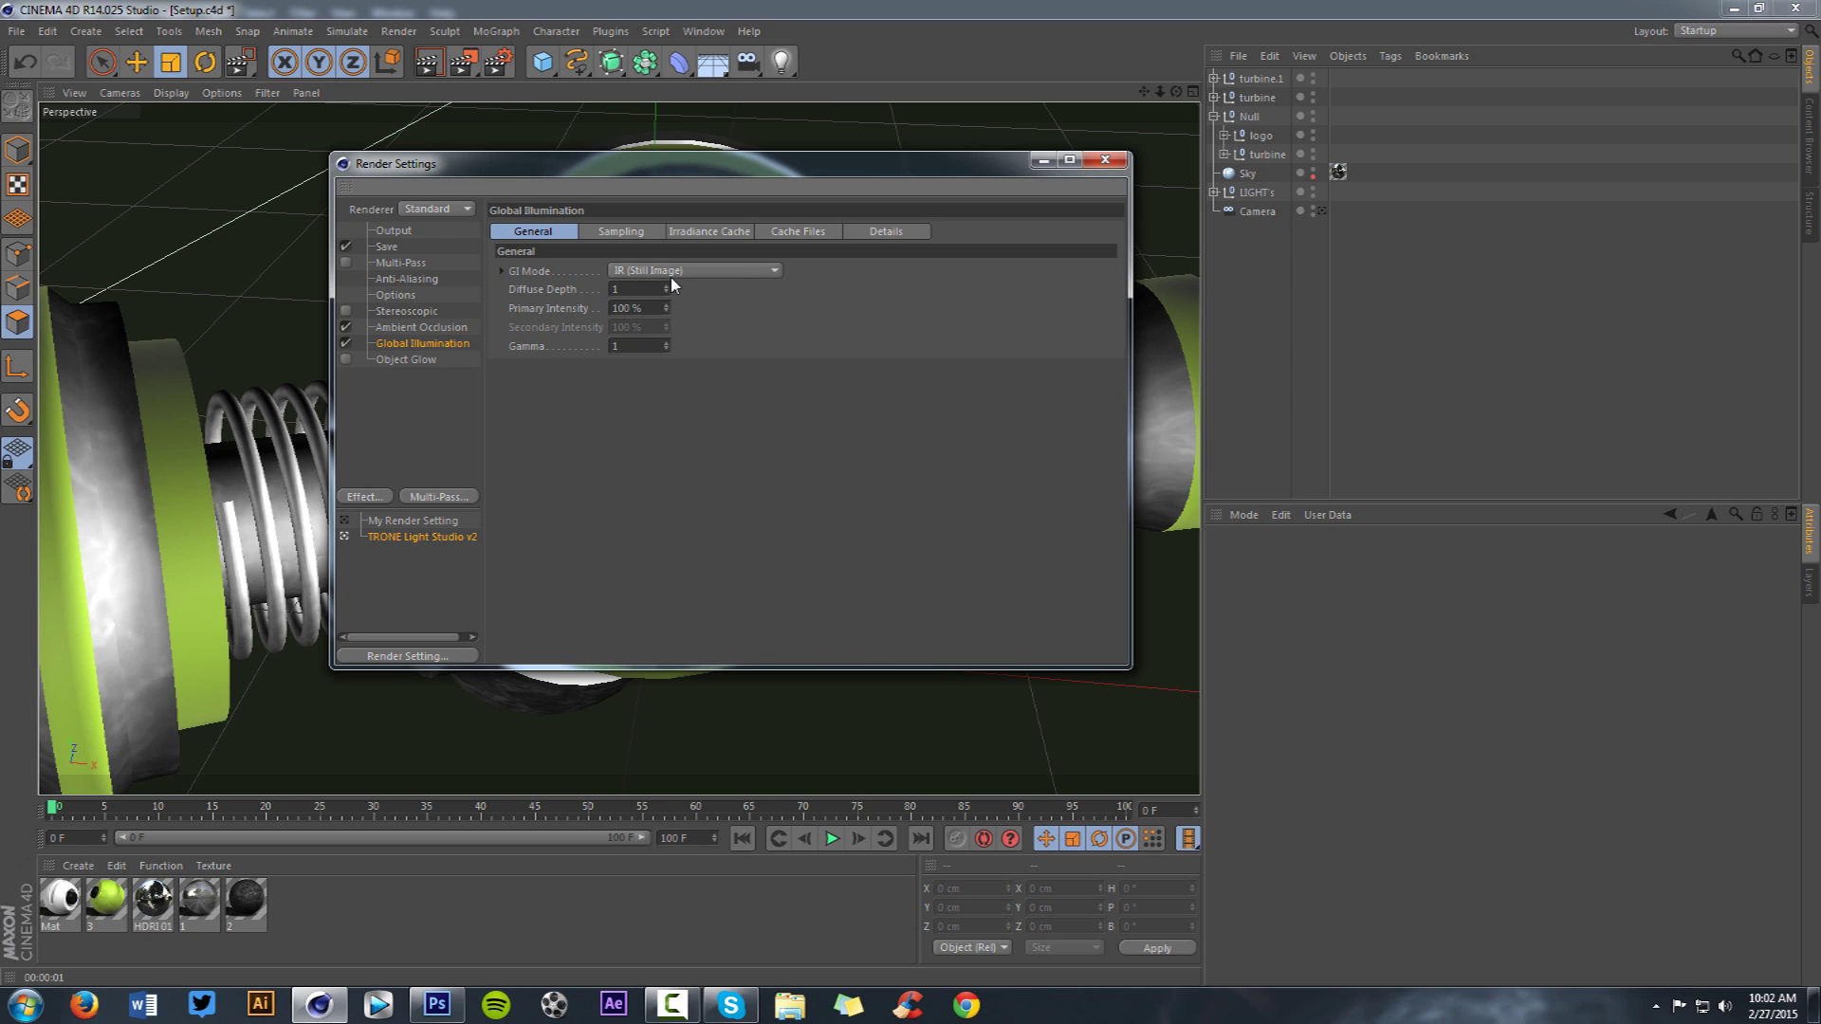
left_click(625, 233)
left_click(714, 235)
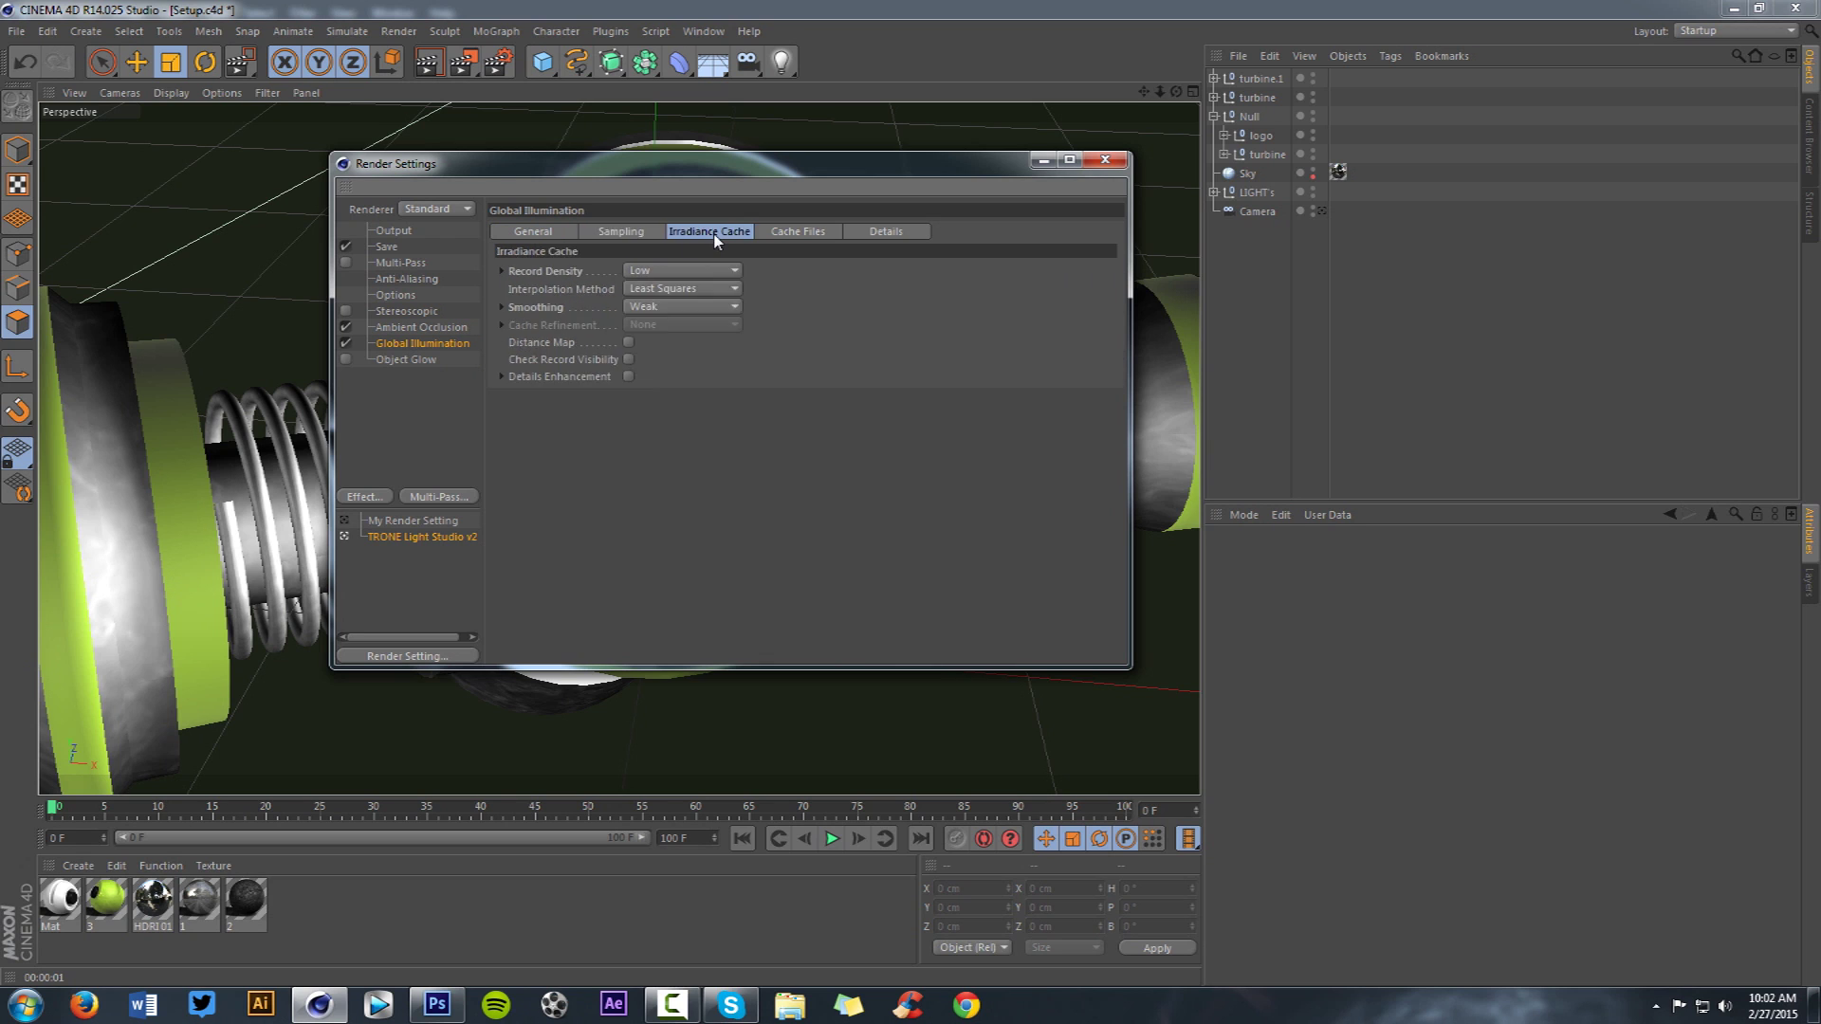
left_click(796, 235)
left_click(886, 232)
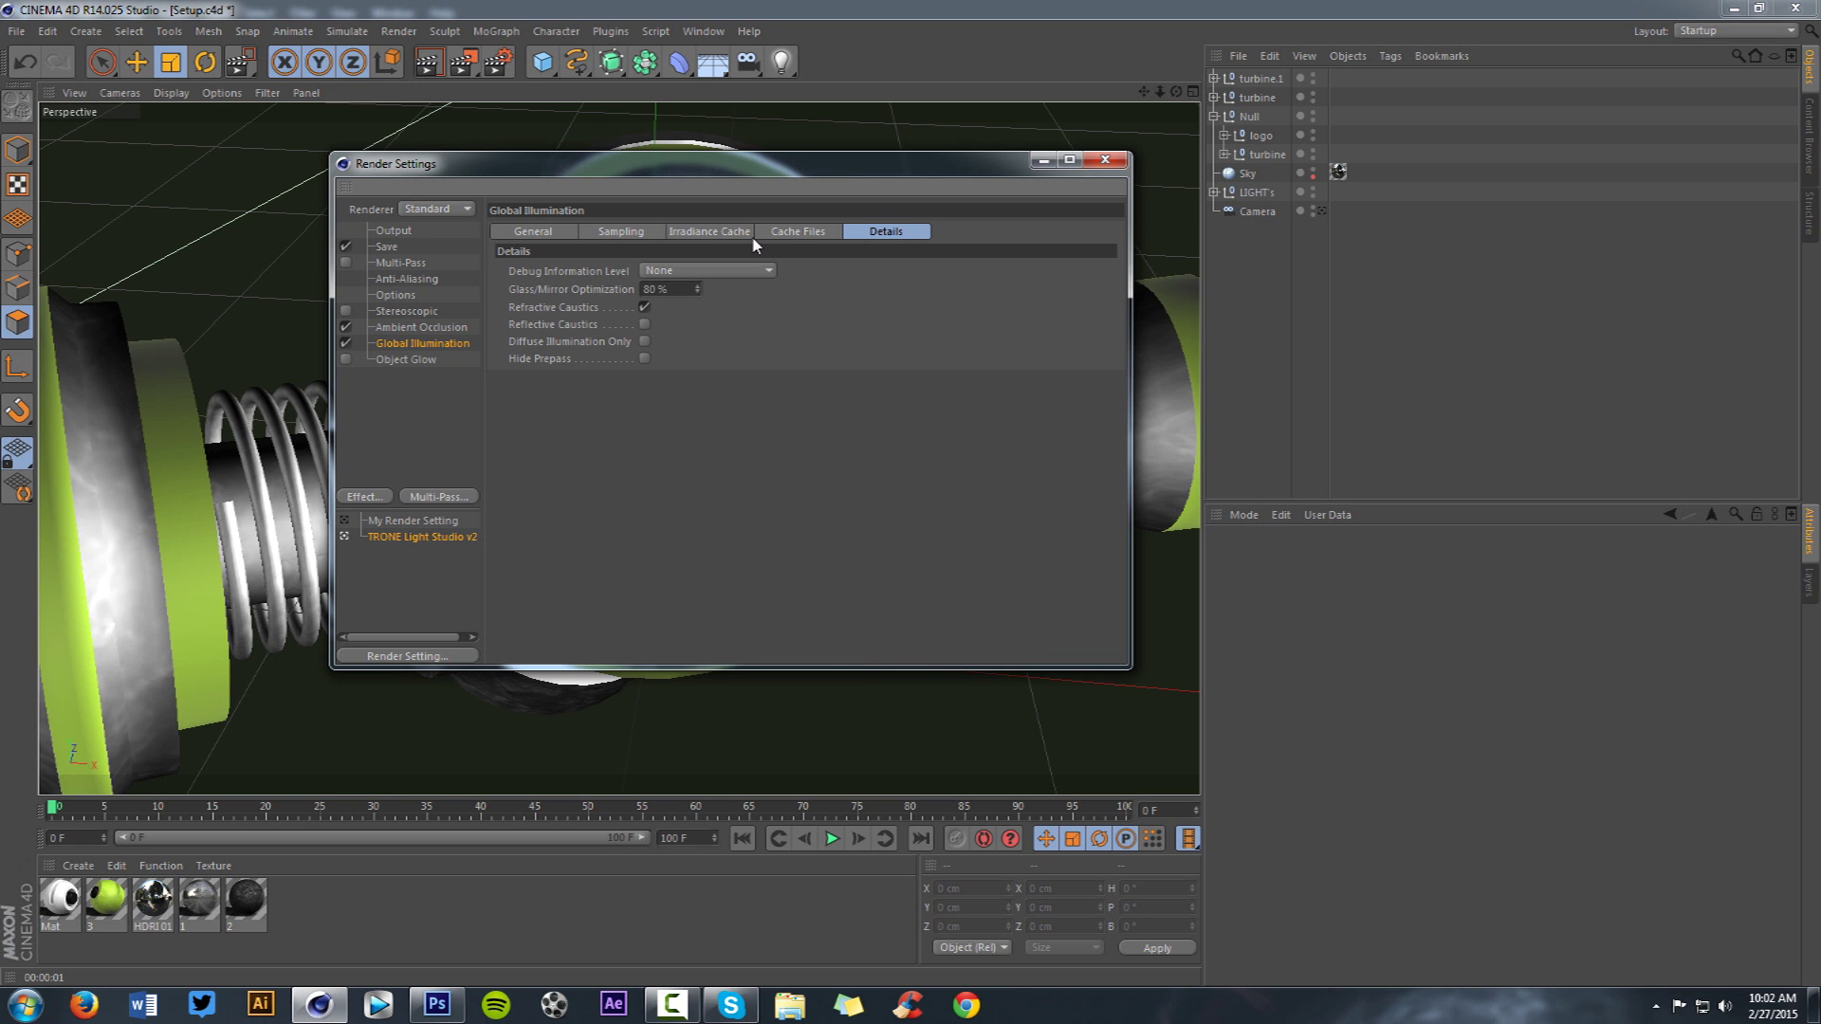
left_click(1106, 160)
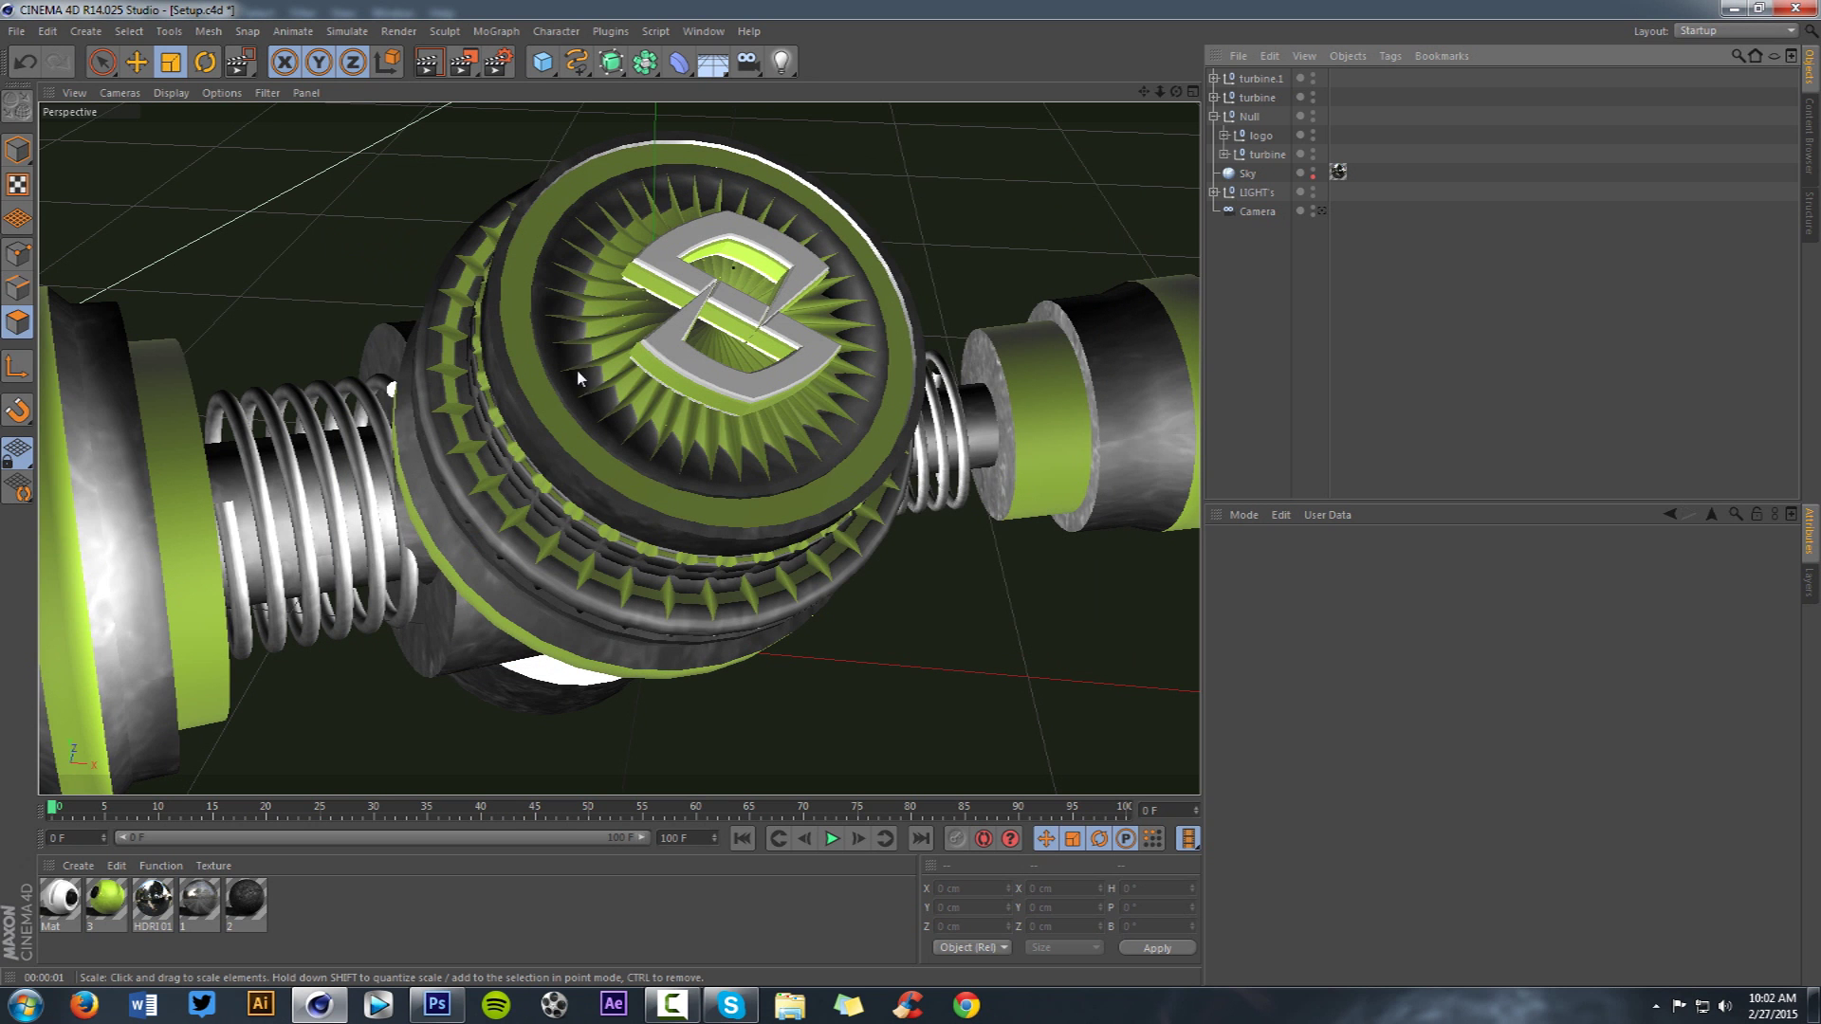
- Switch to Photoshop and compare the render with and without the HowTo group, leaving the group hidden
left_click(436, 1003)
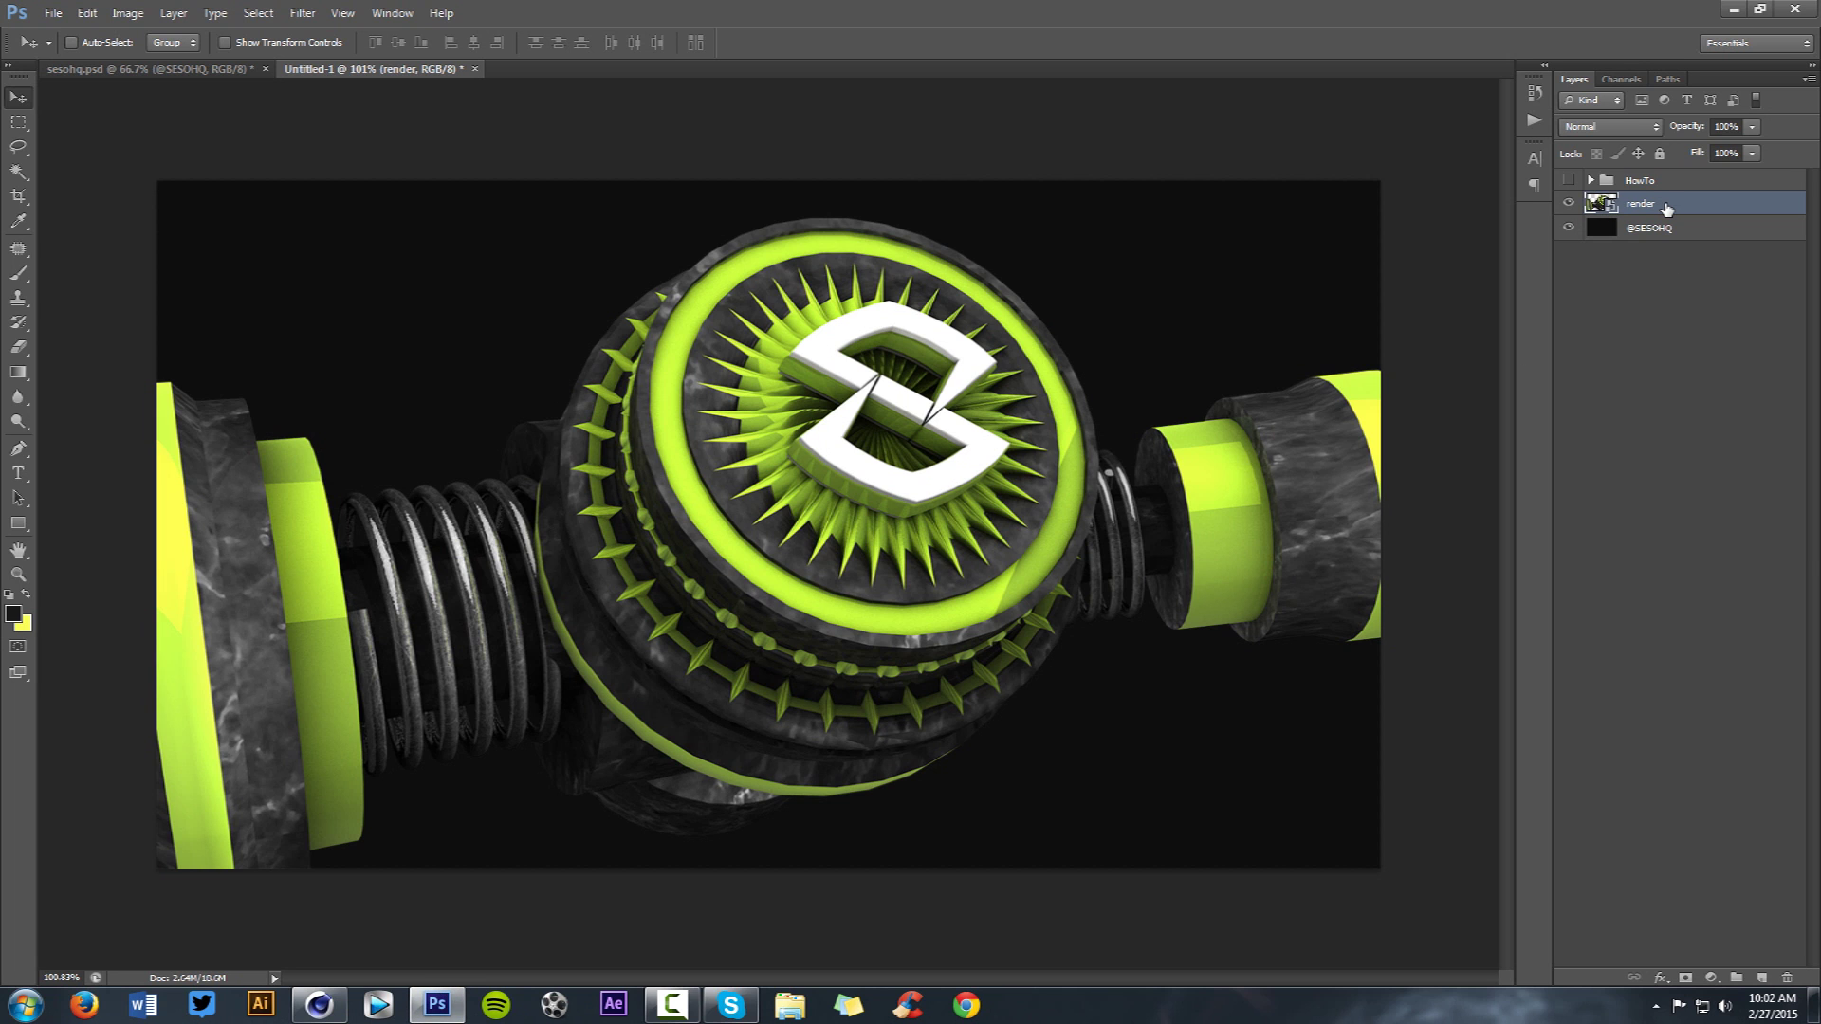
left_click(1567, 180)
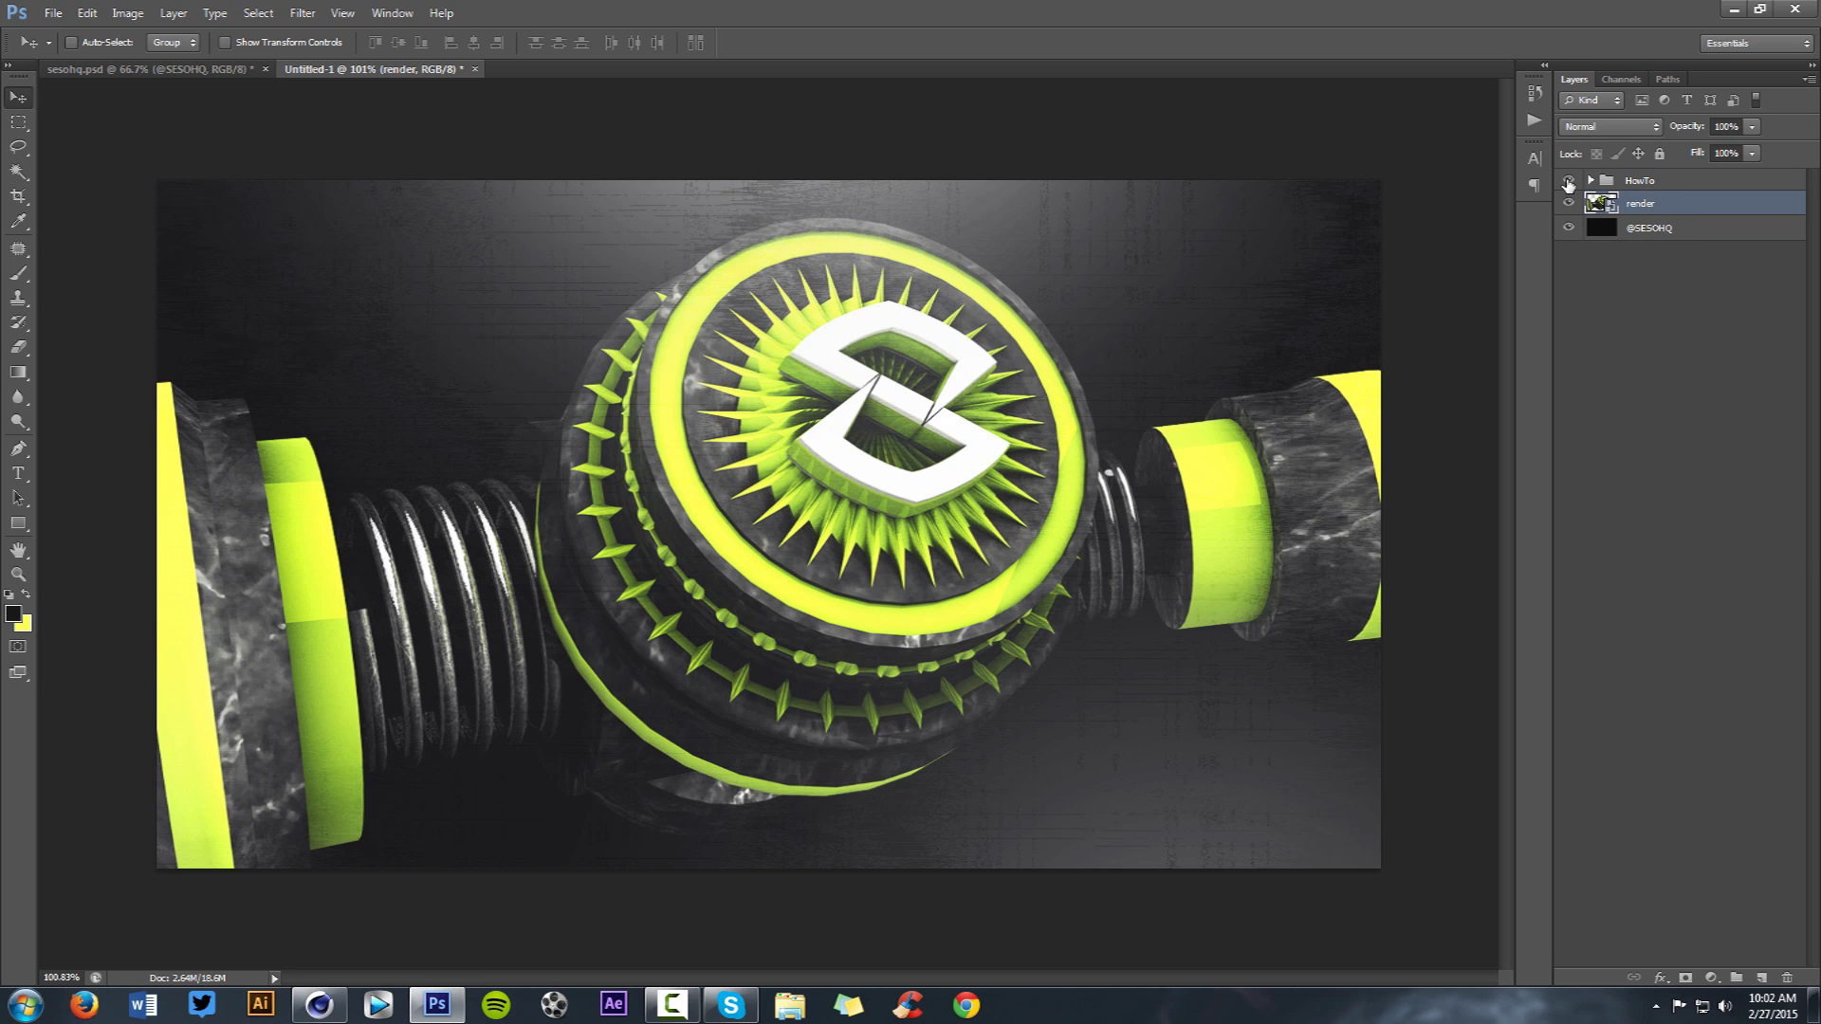
left_click(1567, 180)
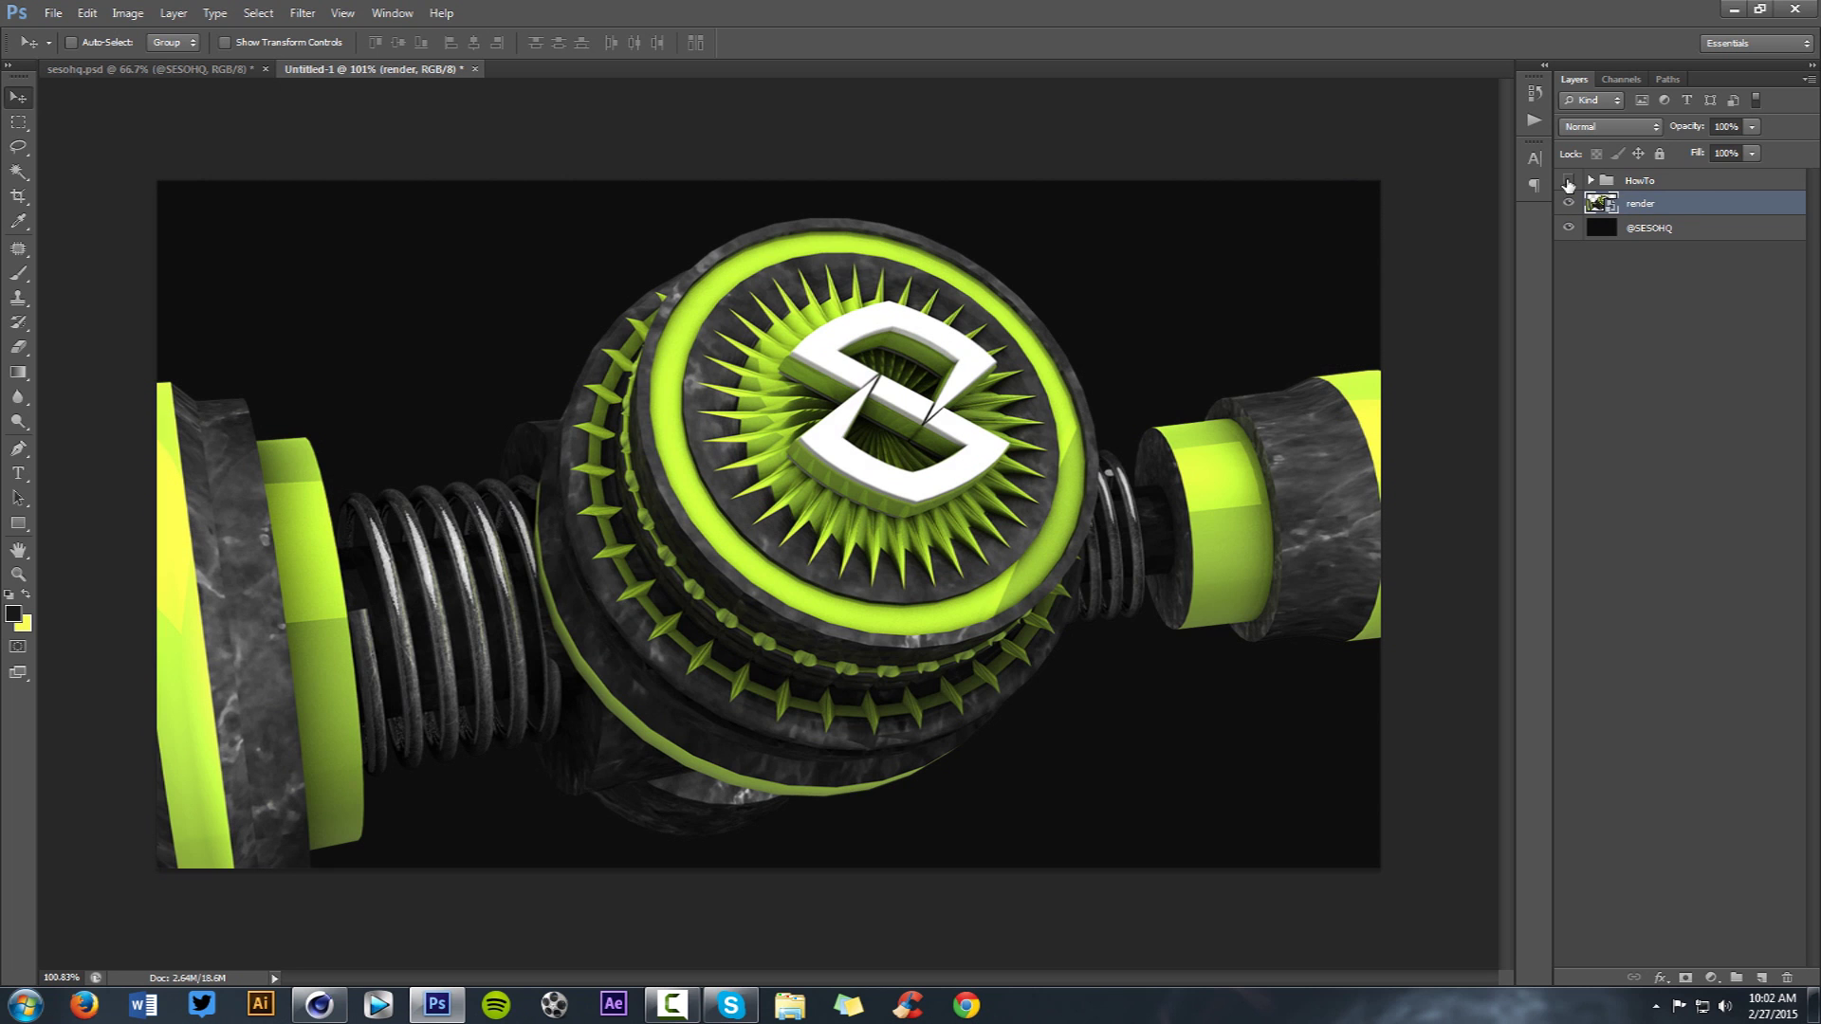
- Add a Curves adjustment above the render layer, raising the highlights while holding the shadows down
left_click(1710, 977)
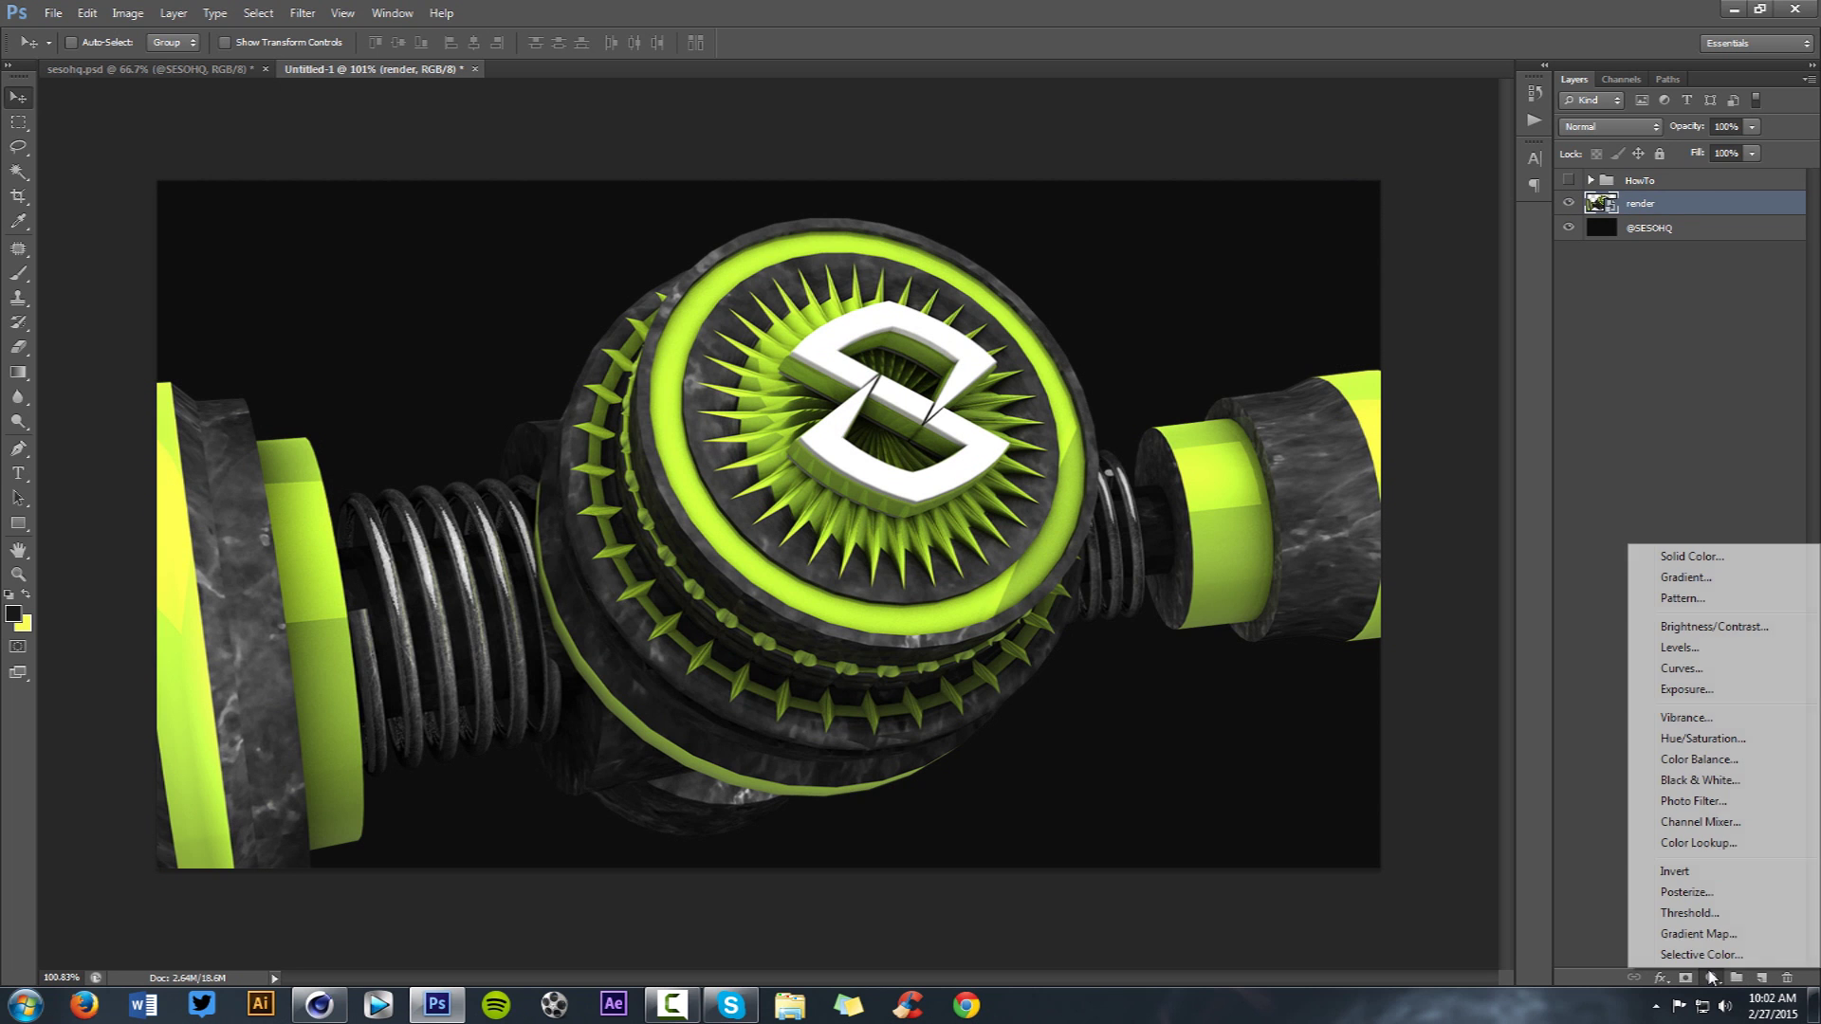
left_click(1678, 675)
left_click_drag(1302, 637, 1297, 641)
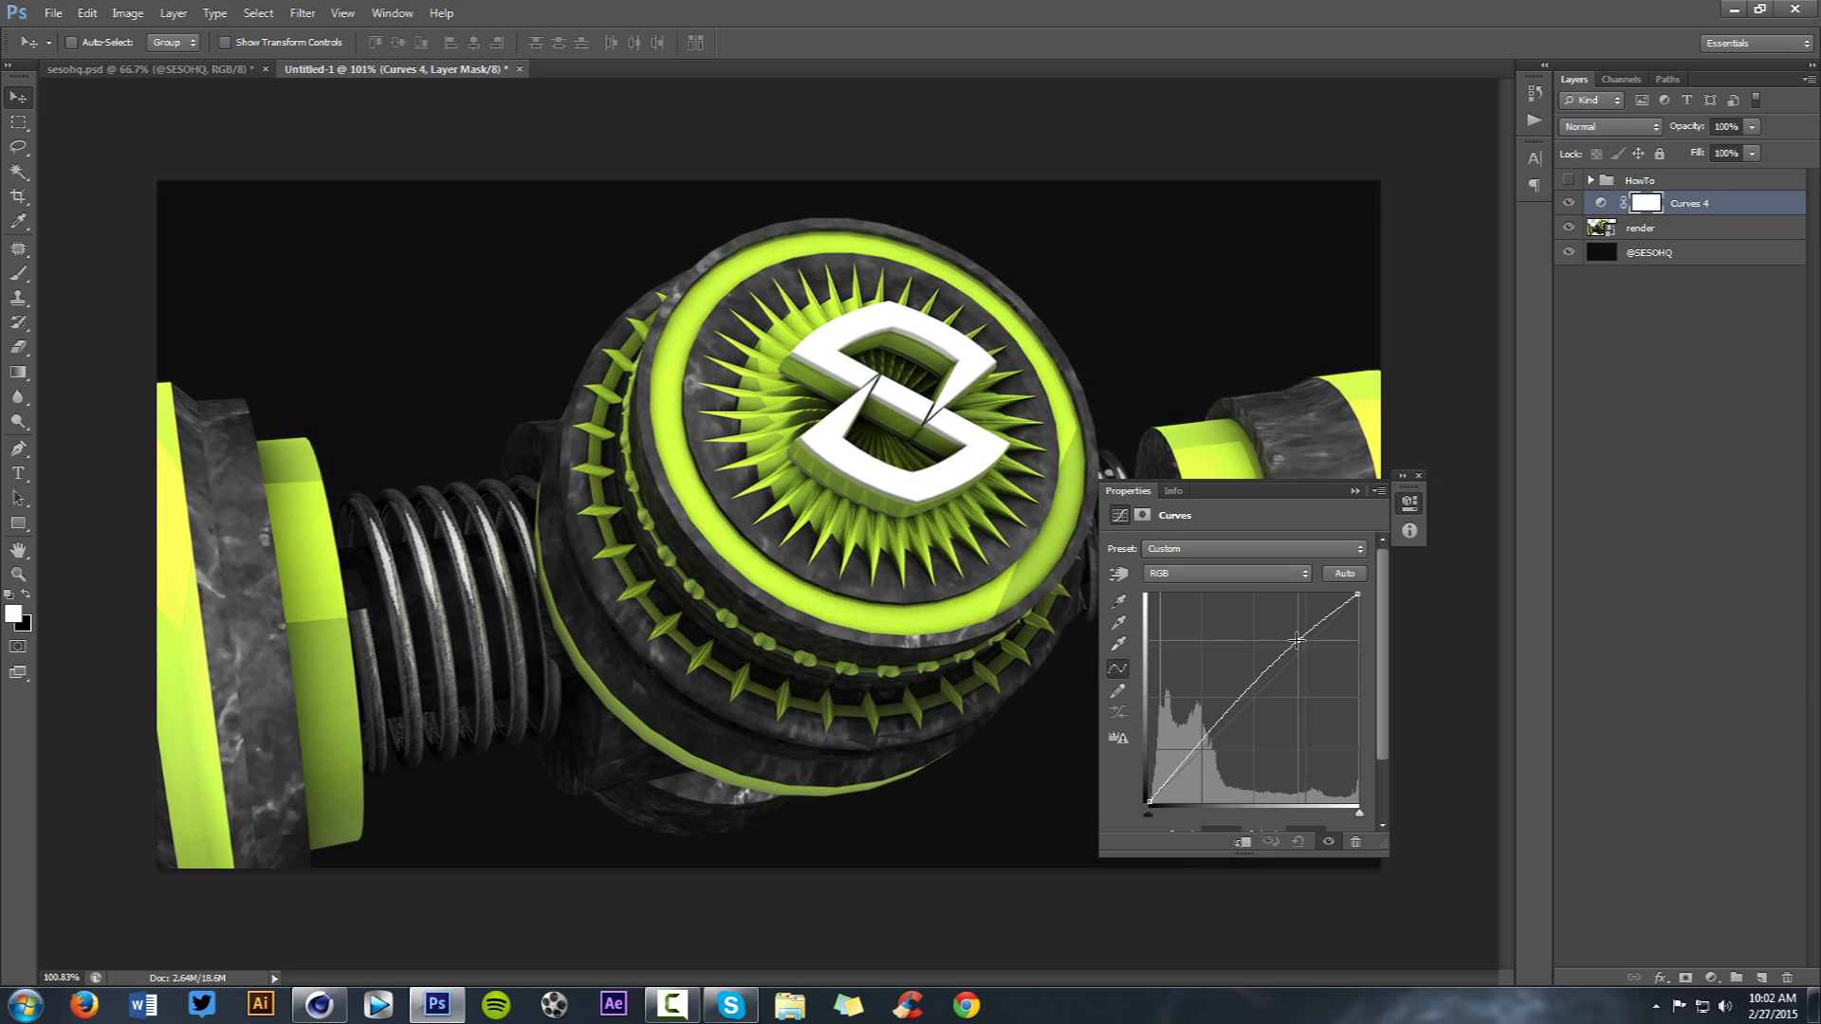
left_click_drag(1191, 760, 1198, 756)
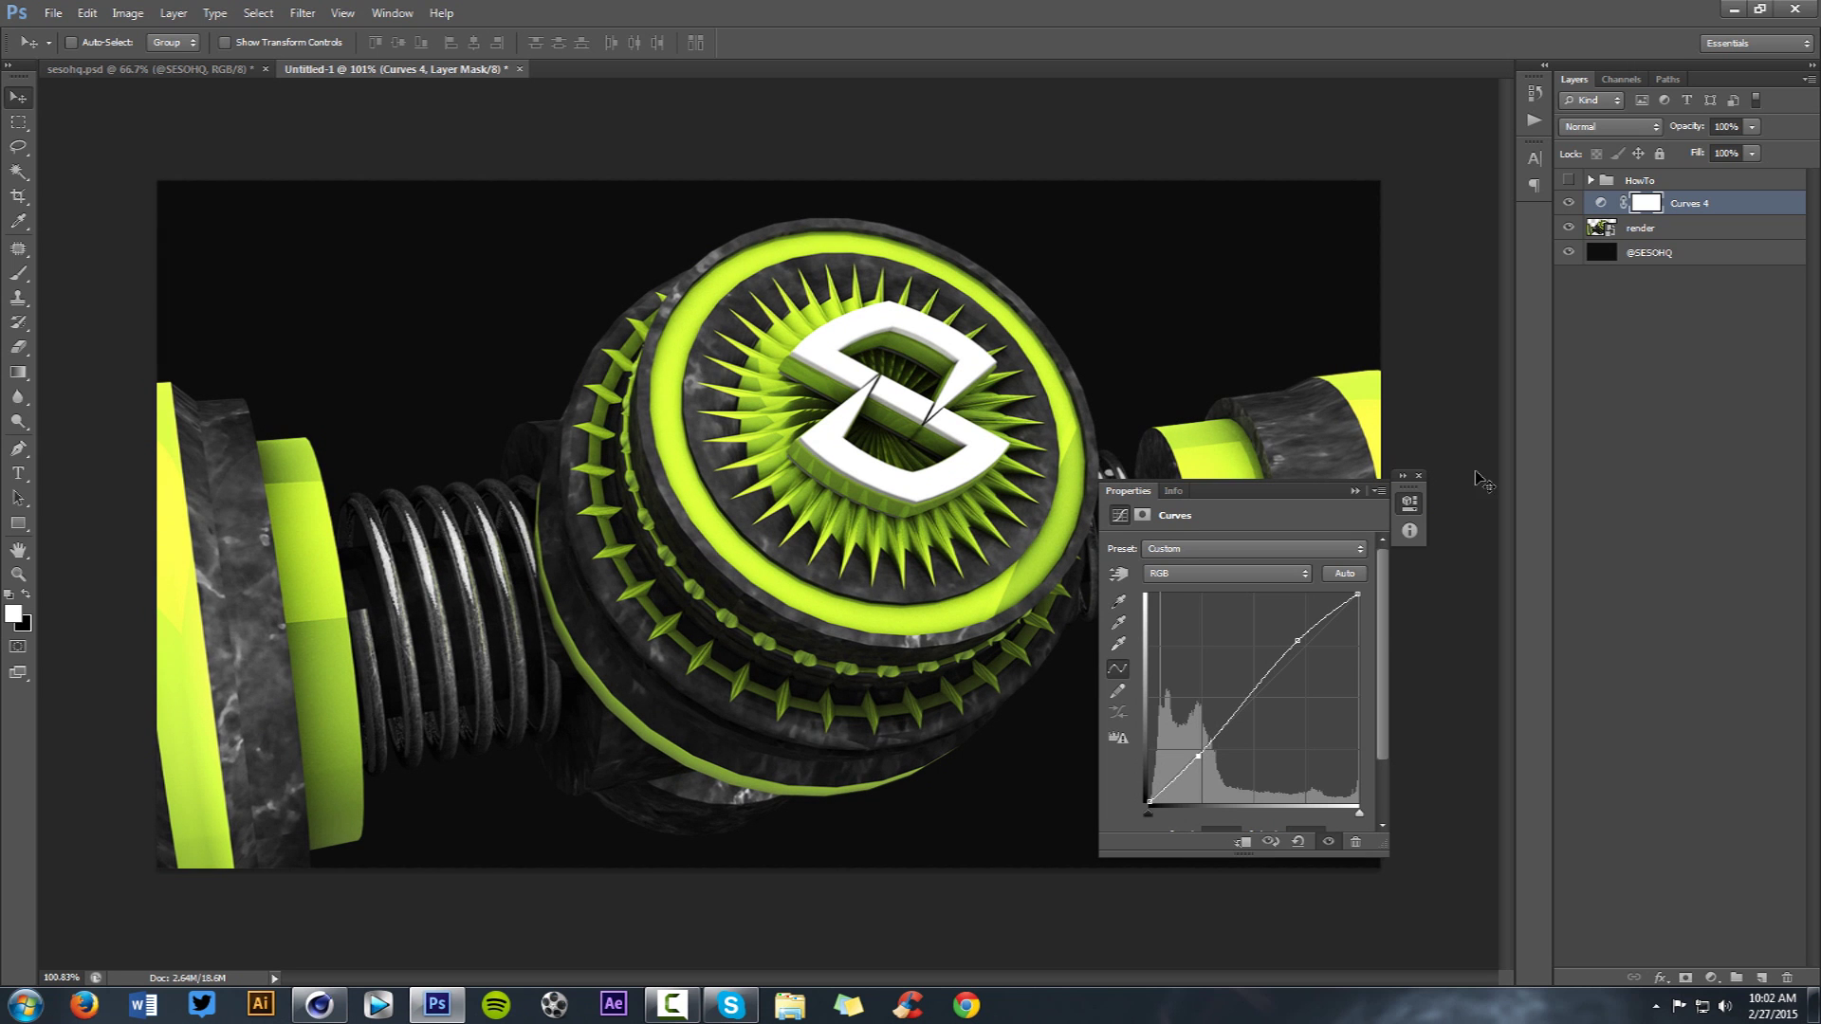
left_click(1419, 476)
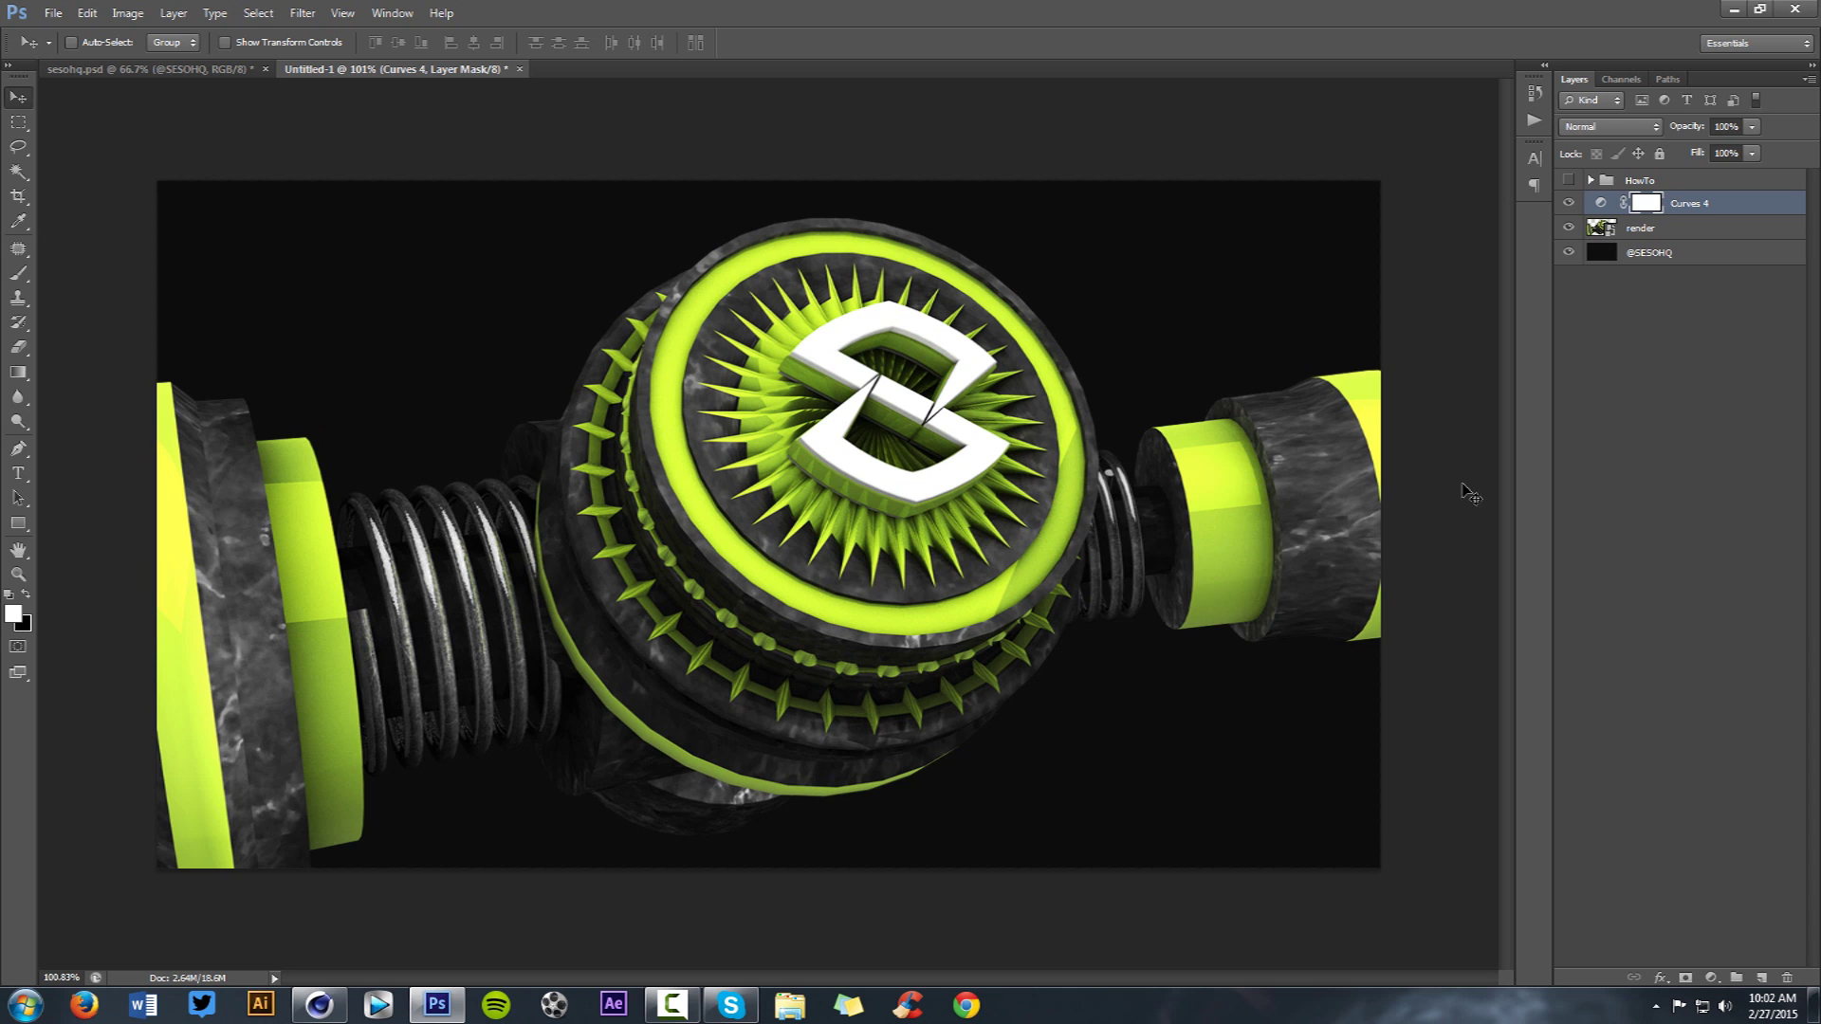
- Add an Exposure adjustment above the curves with exposure +0.40, offset +0.0227 and gamma correction 0.90
left_click(1707, 976)
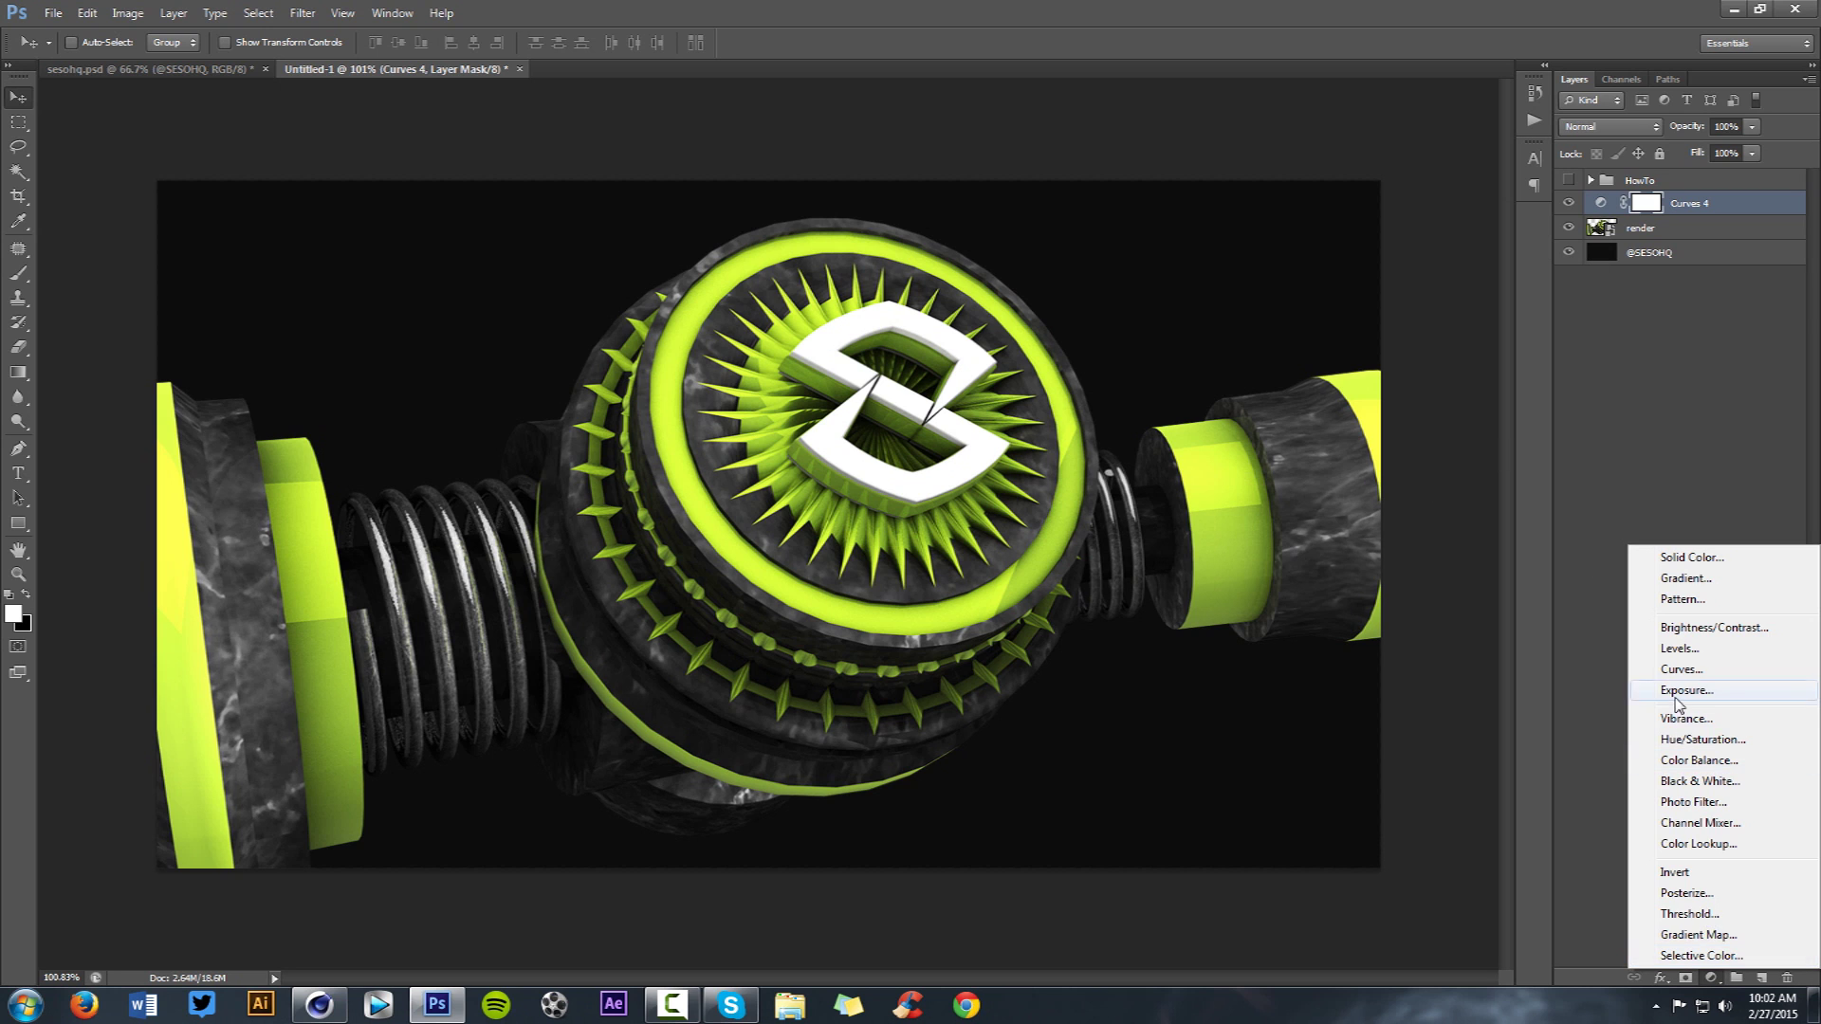
left_click(1679, 697)
left_click_drag(1236, 598, 1243, 599)
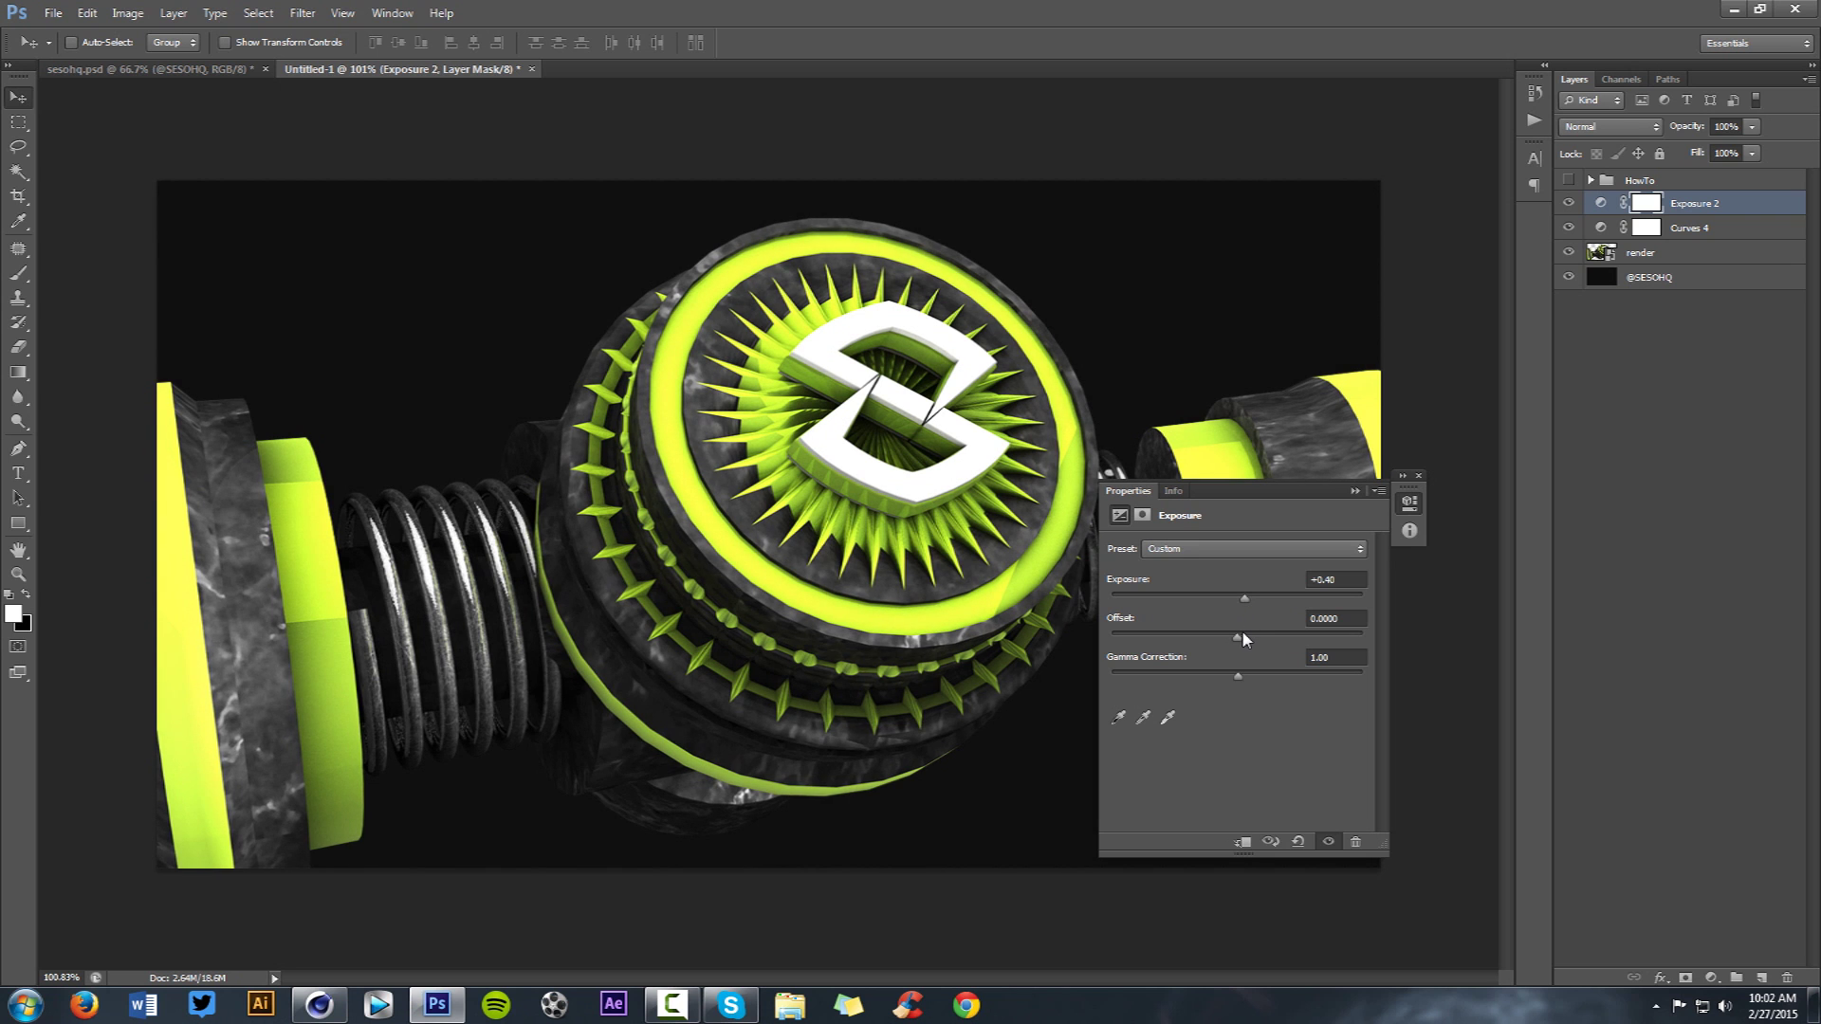
left_click_drag(1241, 636, 1247, 685)
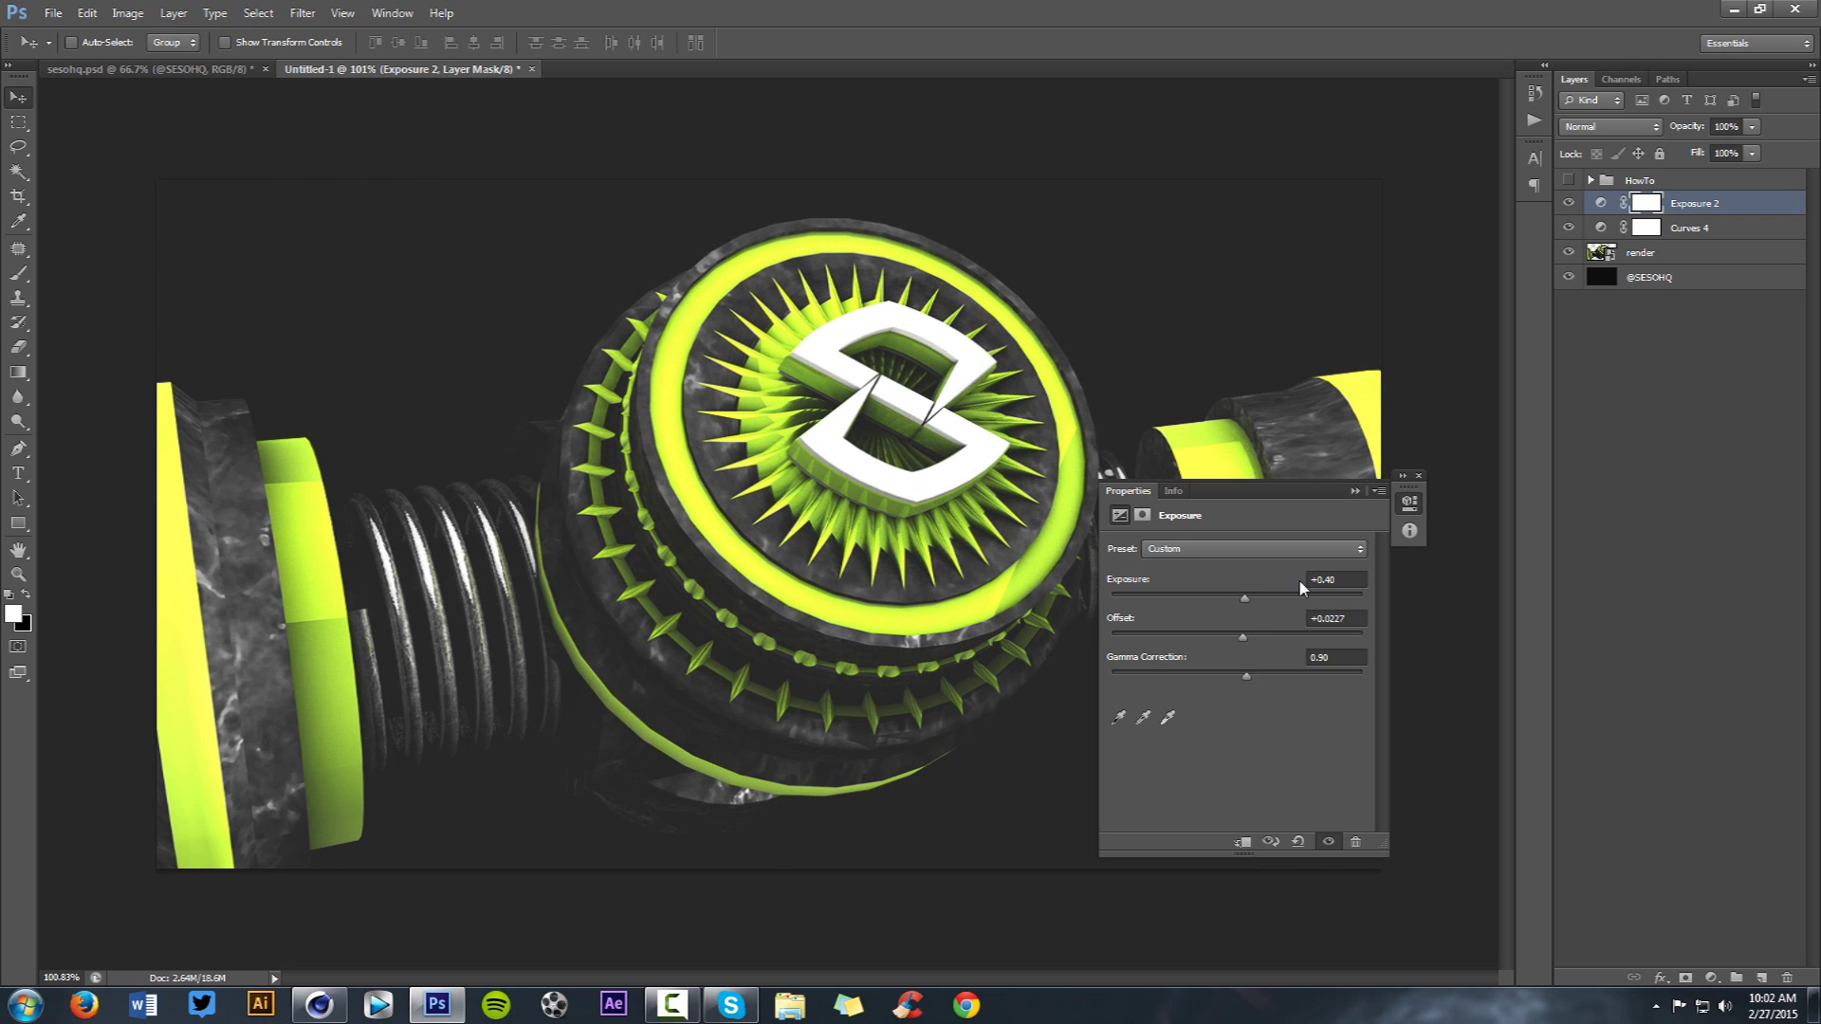
left_click(1420, 477)
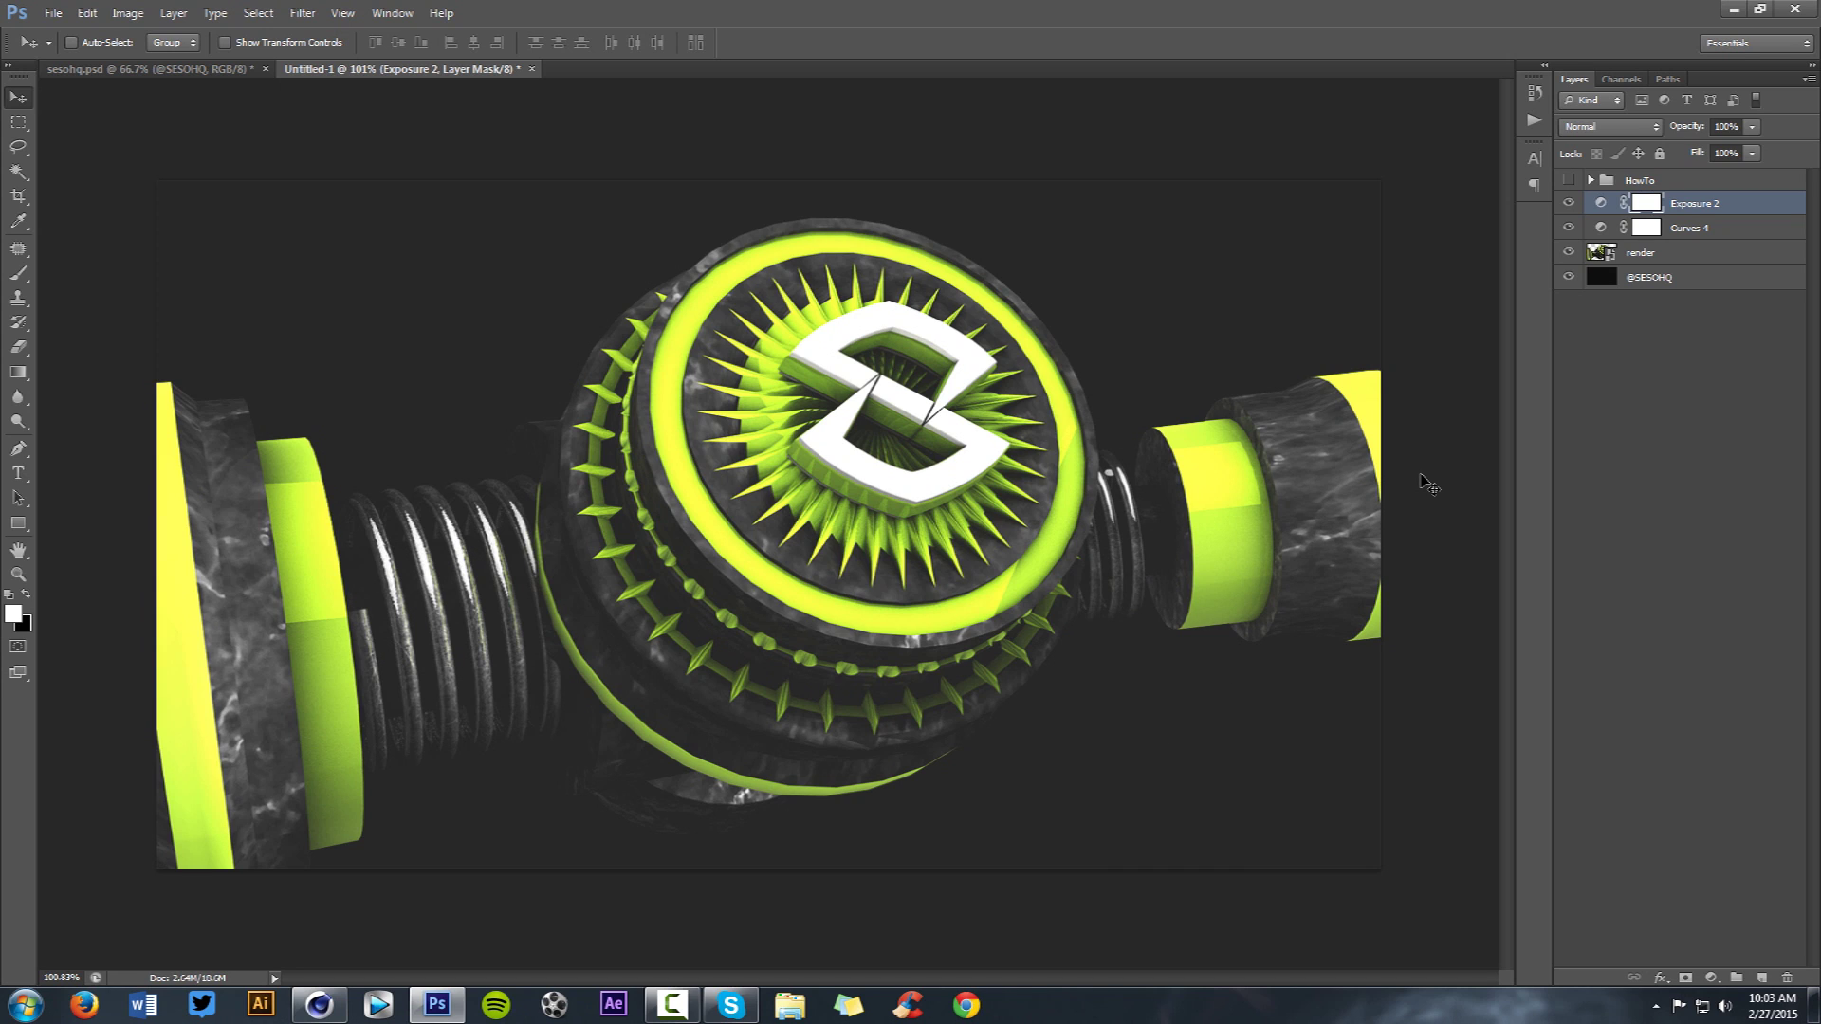
- Compare the image with and without the Exposure adjustment, leaving the adjustment visible
scroll(1210, 492, "up", 1, "alt")
scroll(1210, 492, "down", 1, "alt")
left_click(1569, 203)
left_click(1570, 203)
left_click(1570, 203)
left_click(1570, 203)
- Add an empty layer above the Exposure adjustment and sample the logo's white as the foreground colour
left_click(1761, 978)
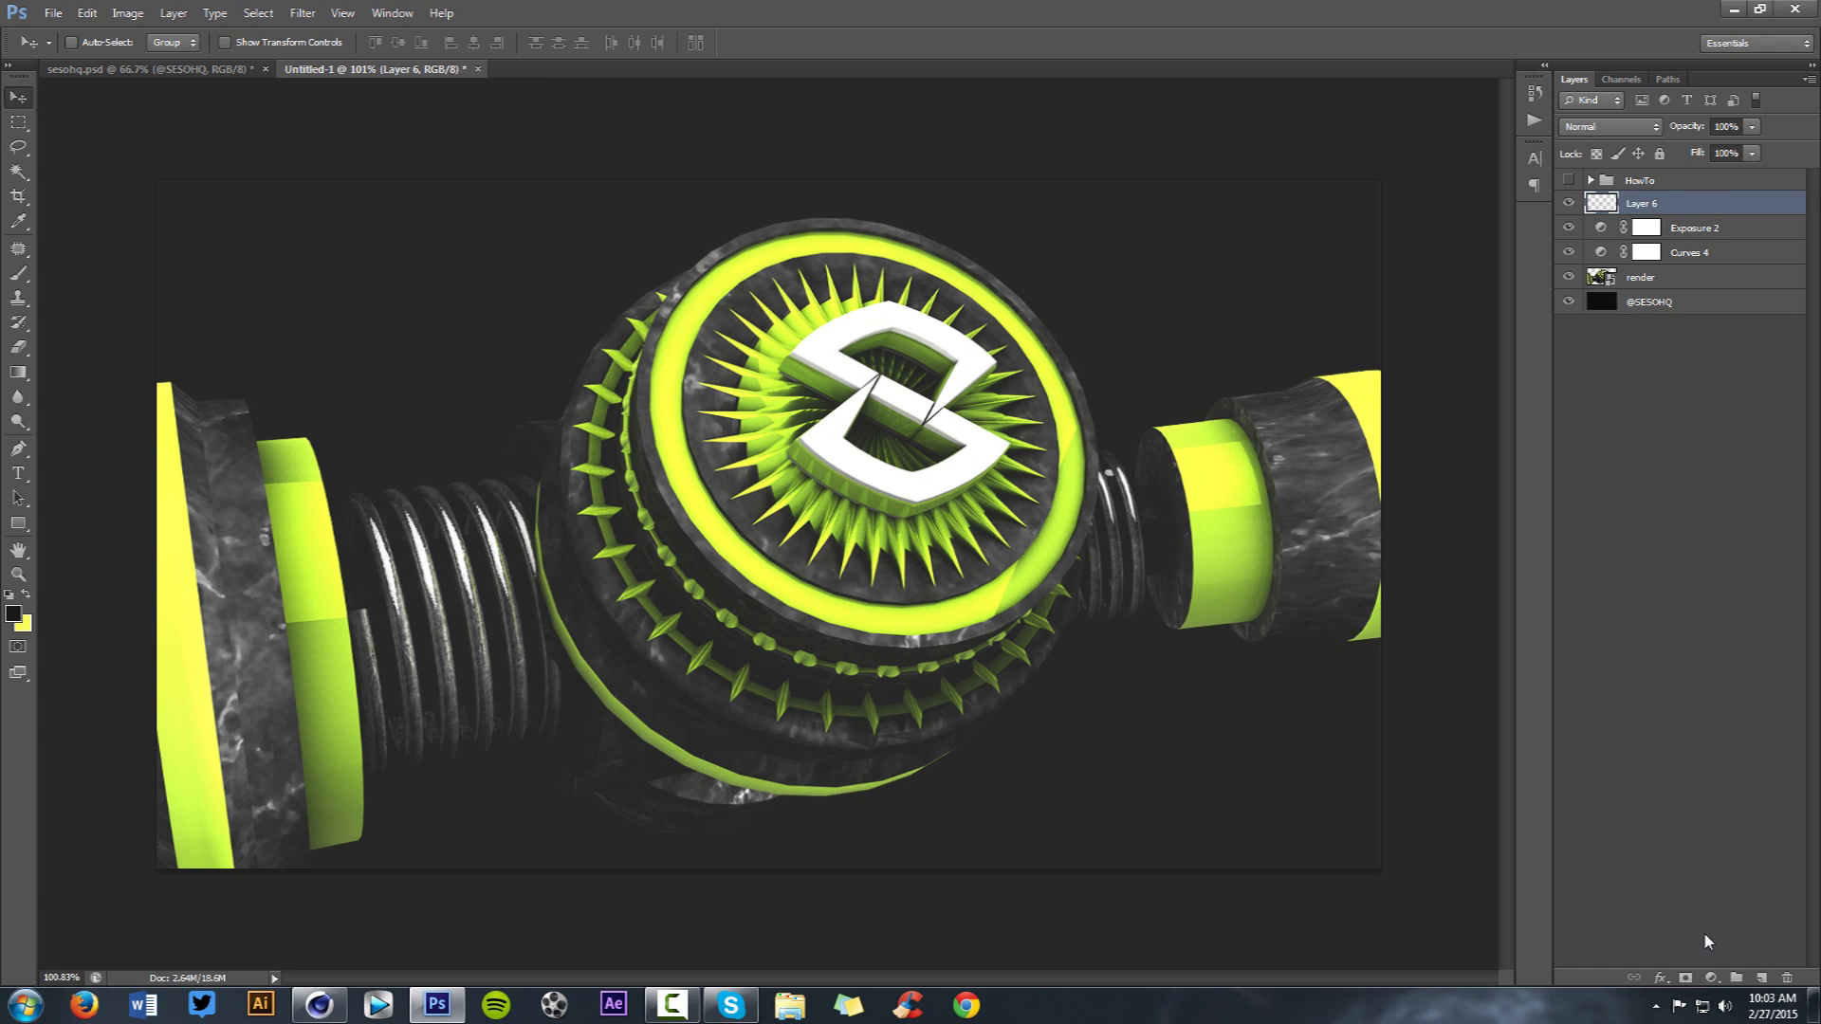
left_click(13, 614)
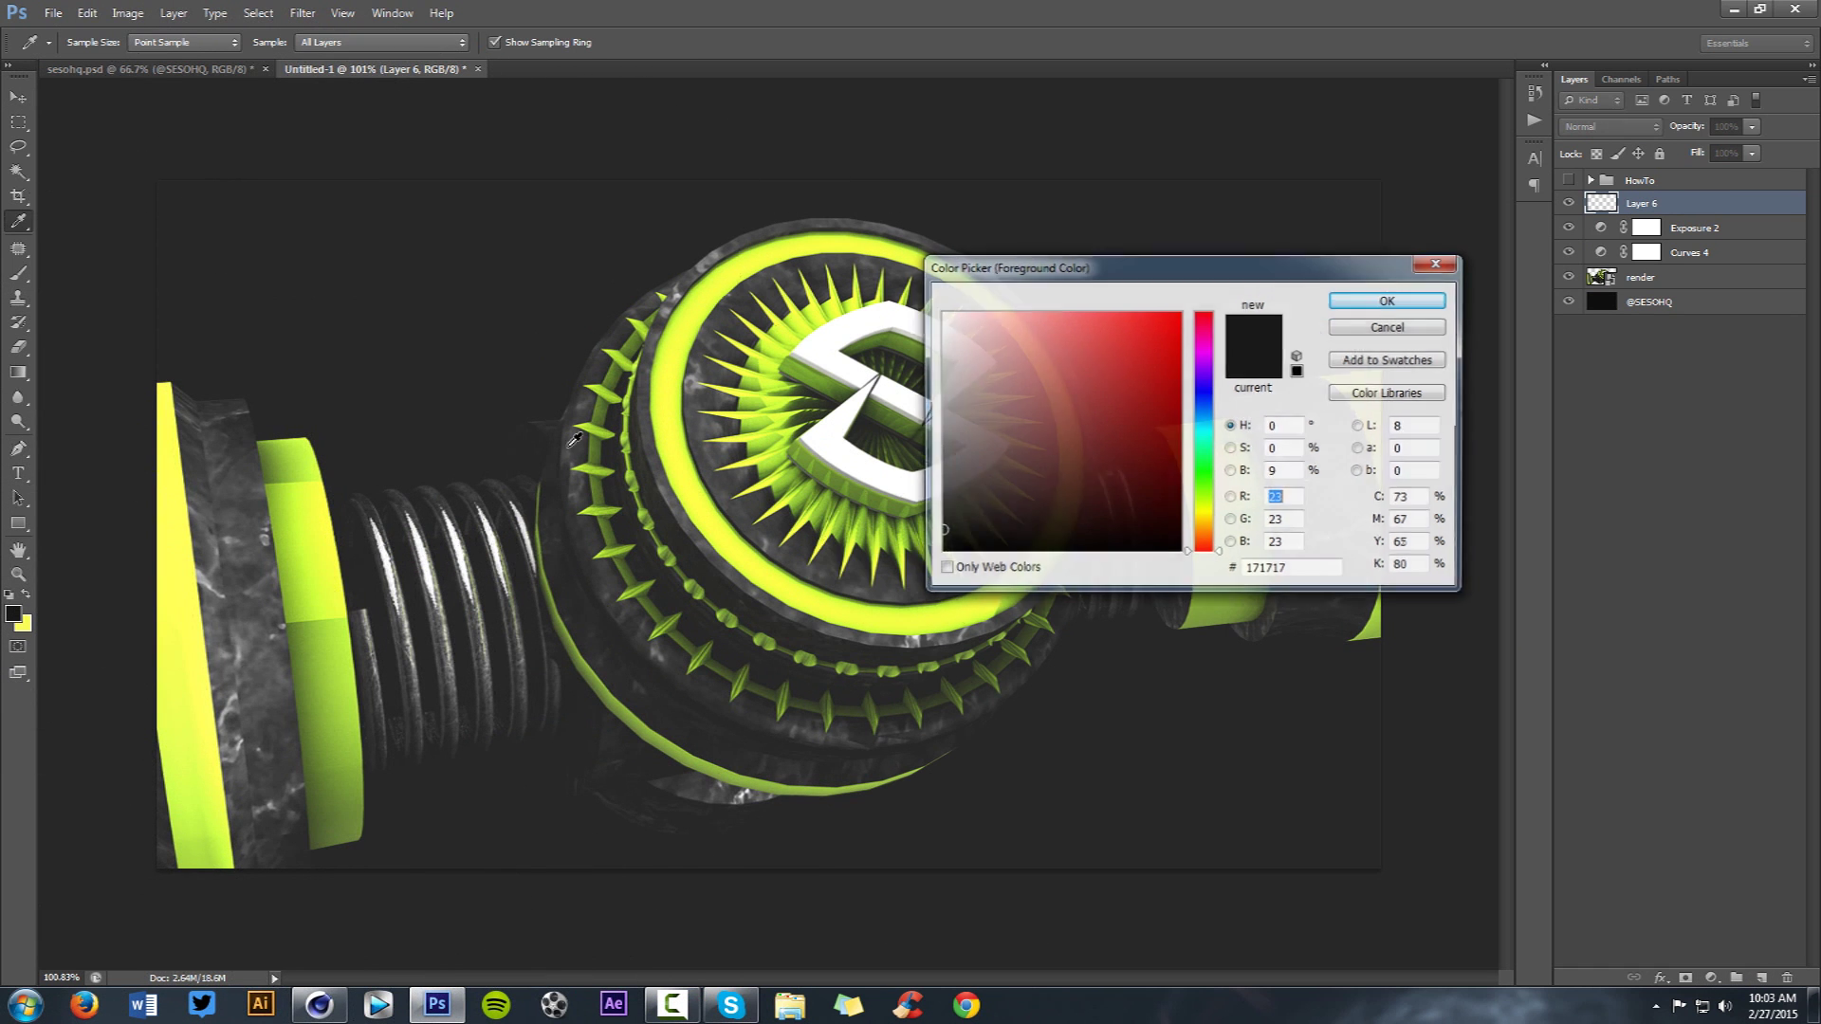
left_click(851, 322)
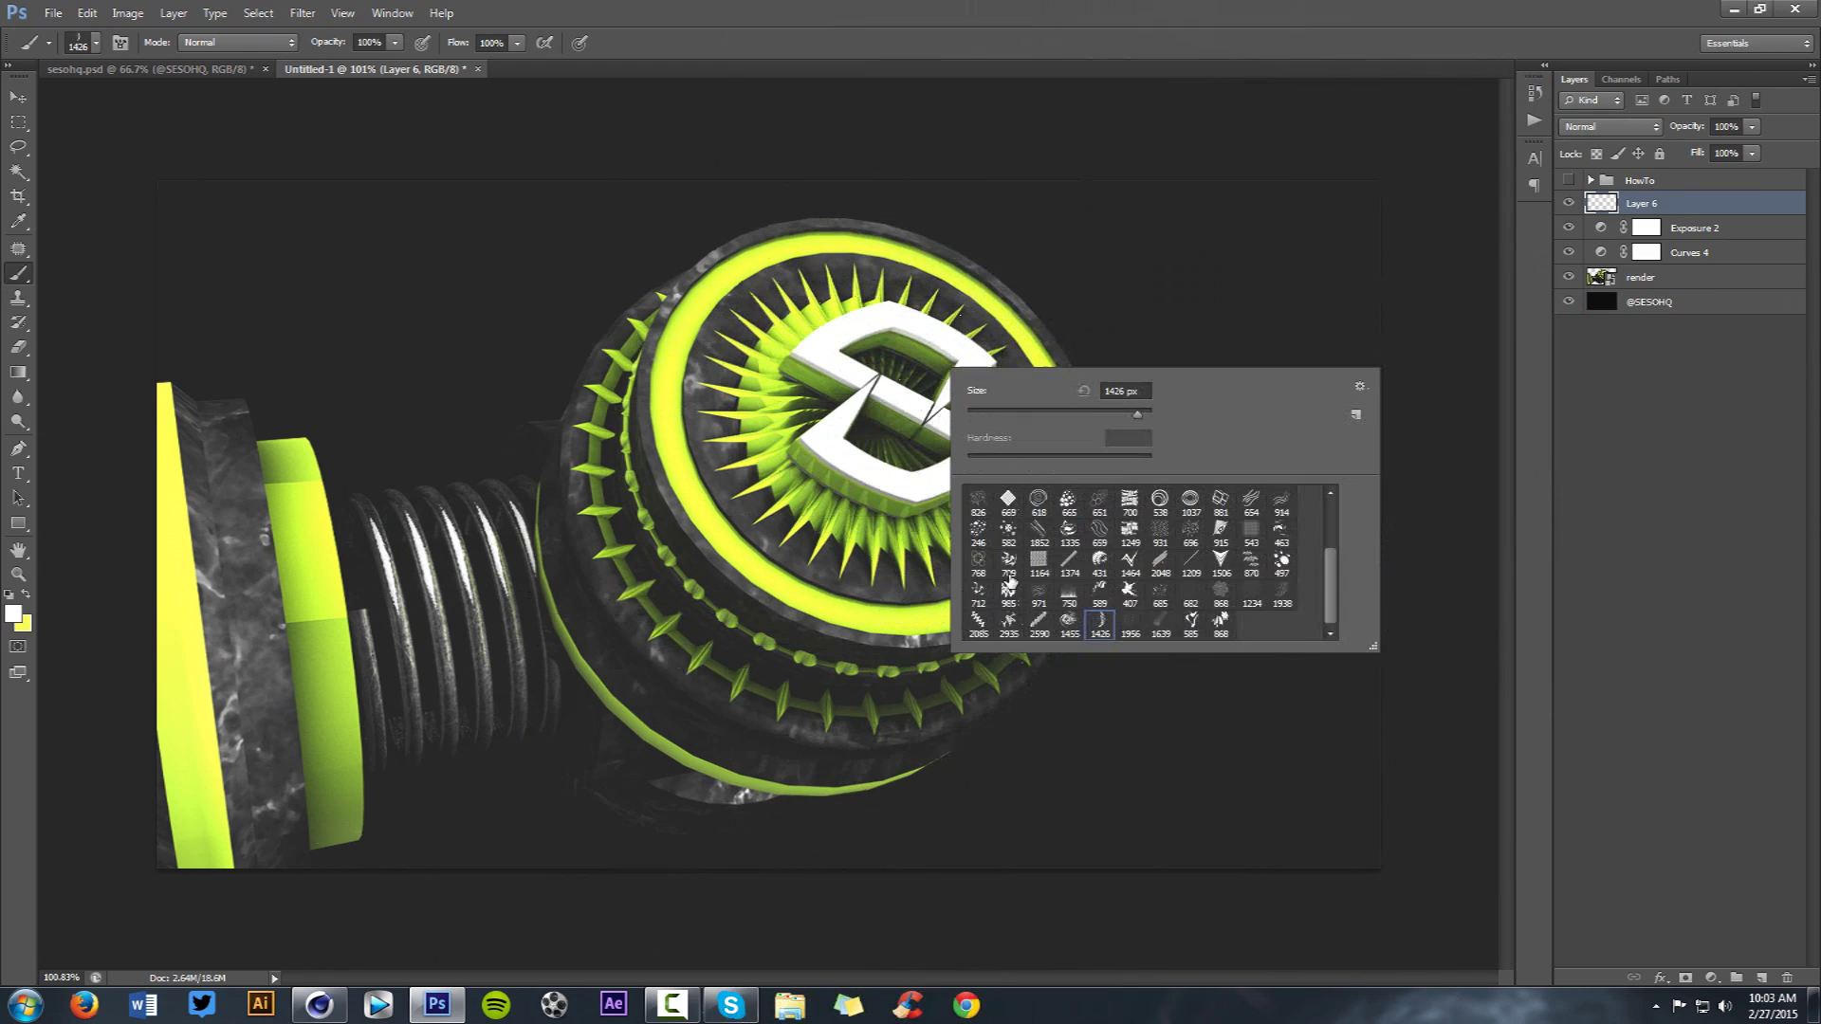
- Choose a soft round brush, enlarge it to 1517 px and paint one white glow over the canvas's upper edge
scroll(1011, 582, "up", 5)
left_click(985, 505)
left_click(763, 476)
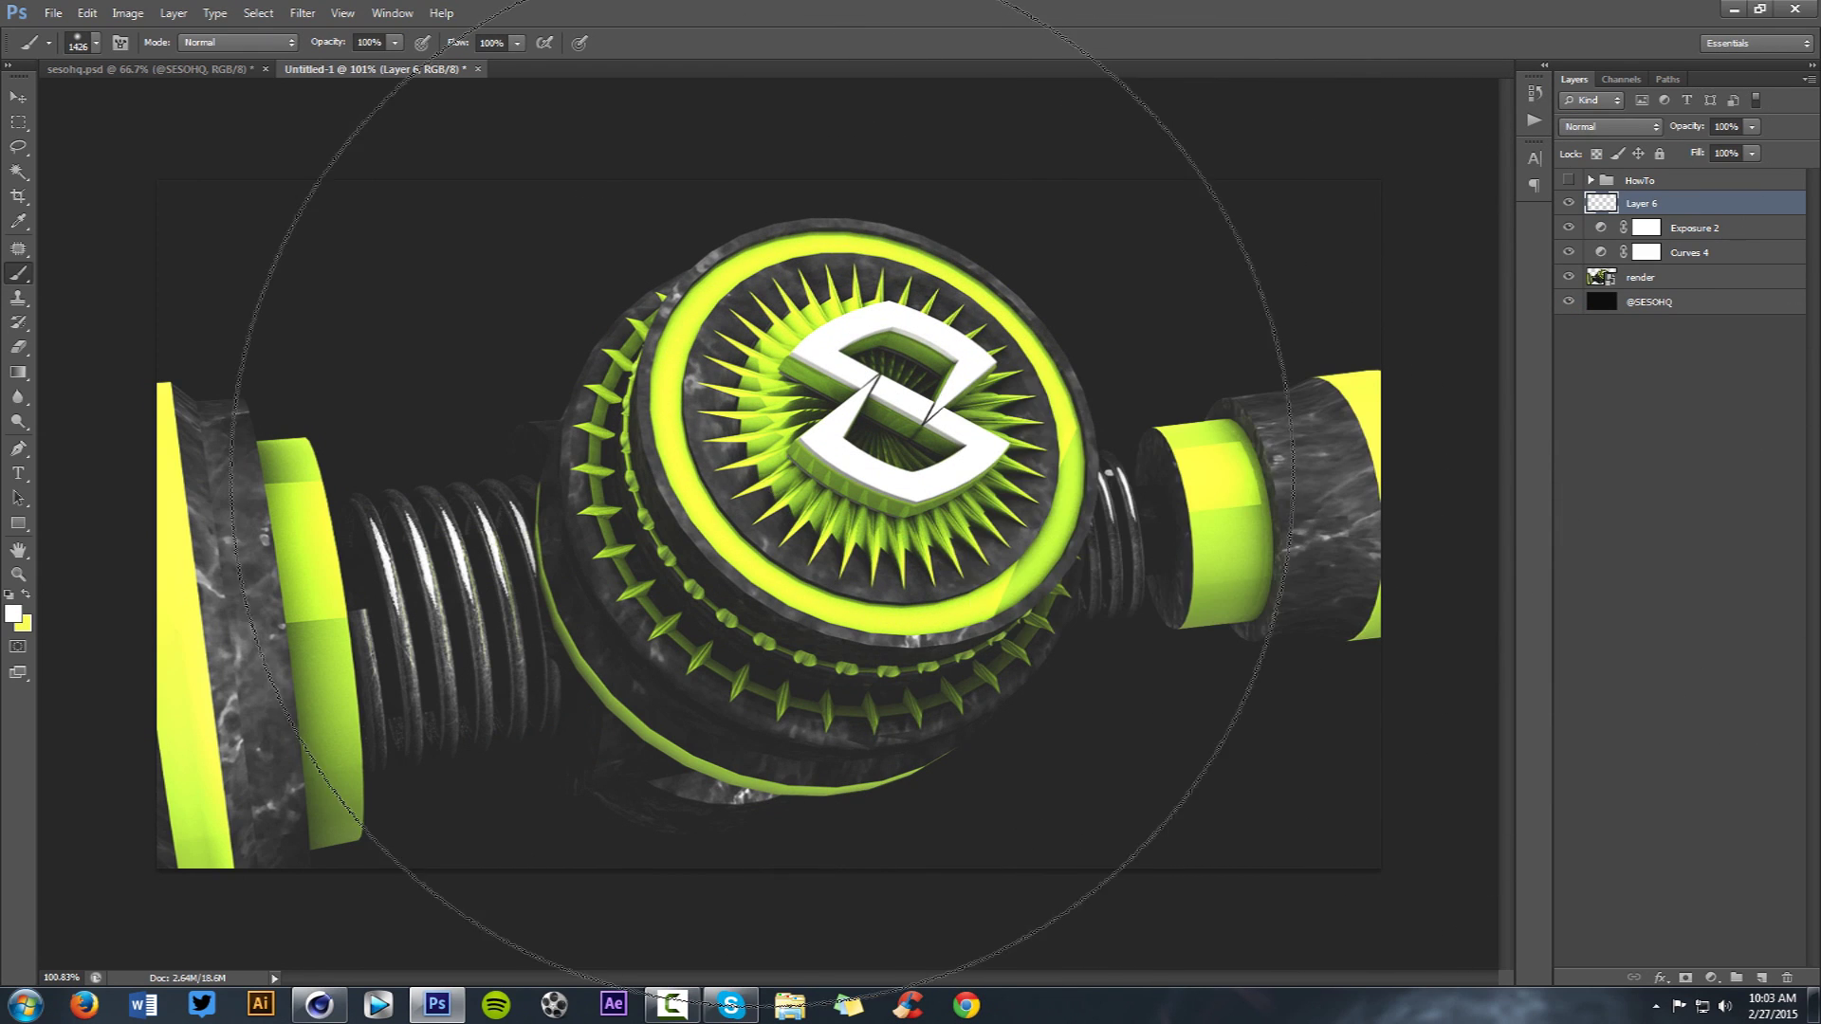
scroll(762, 476, "down", 3, "alt")
right_click_drag(718, 407, 744, 401, "alt")
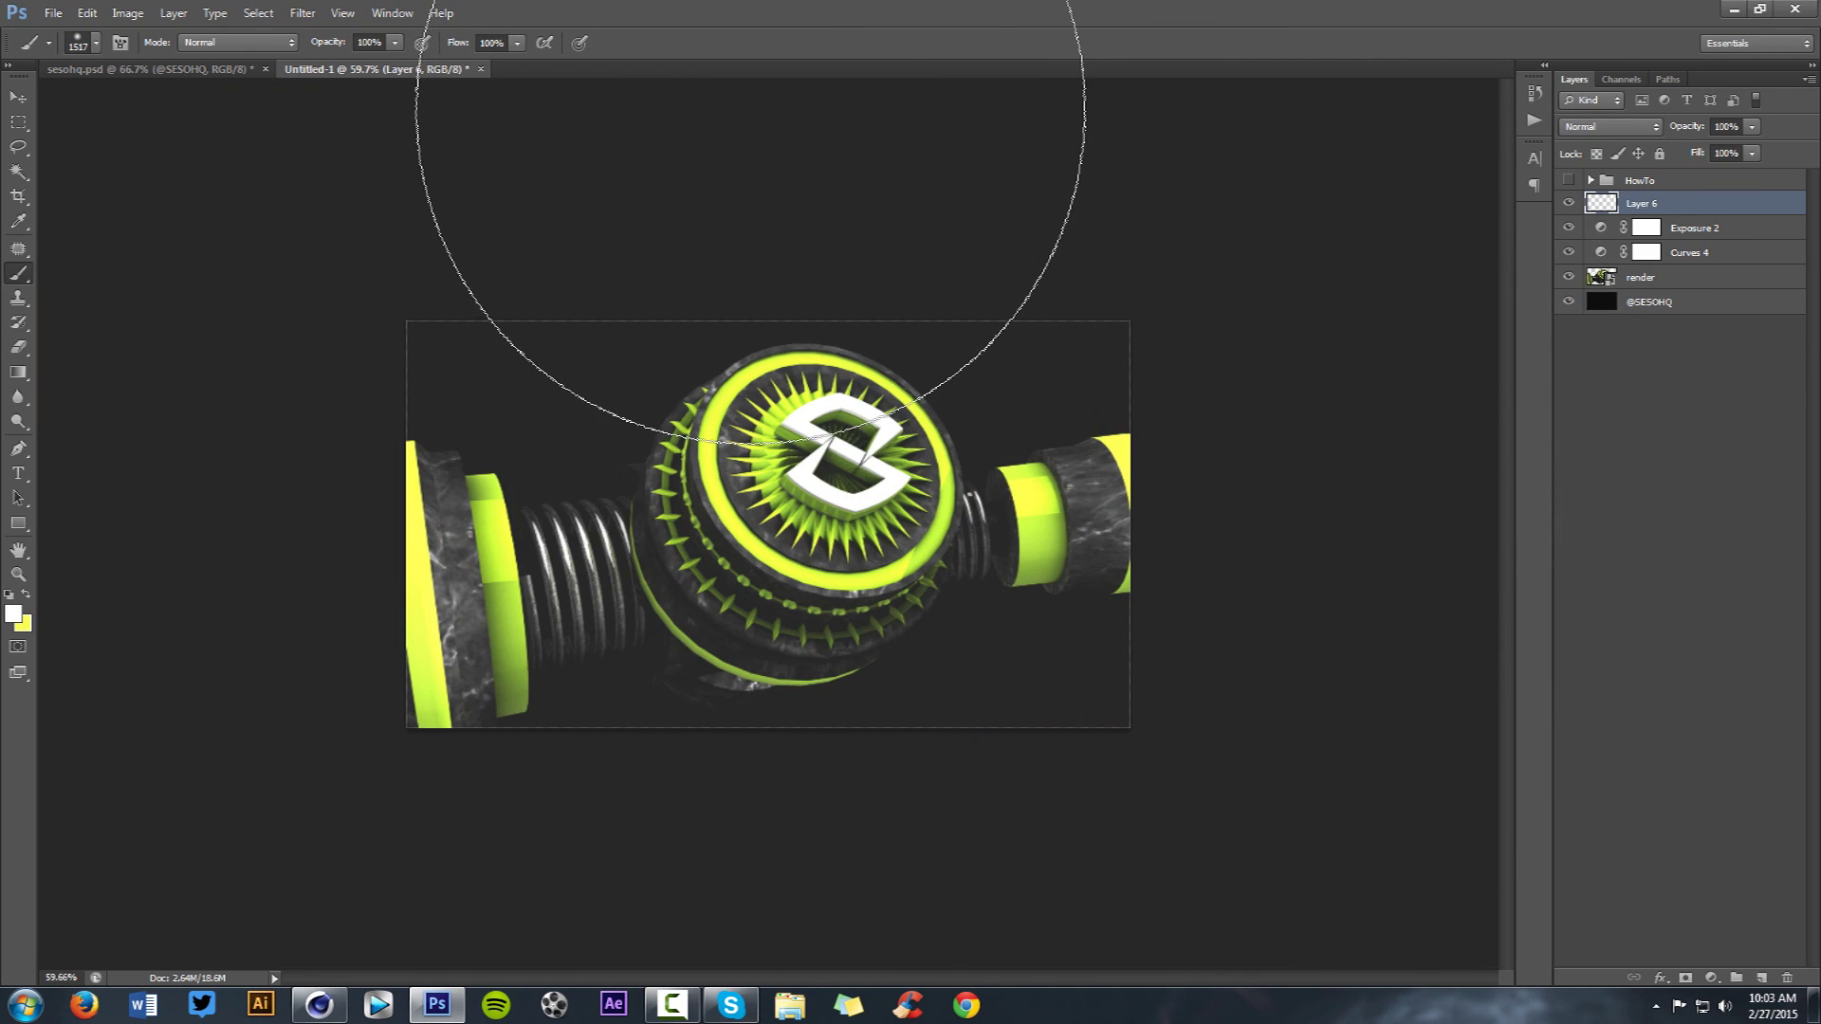
left_click(750, 109)
scroll(760, 384, "up", 3, "alt")
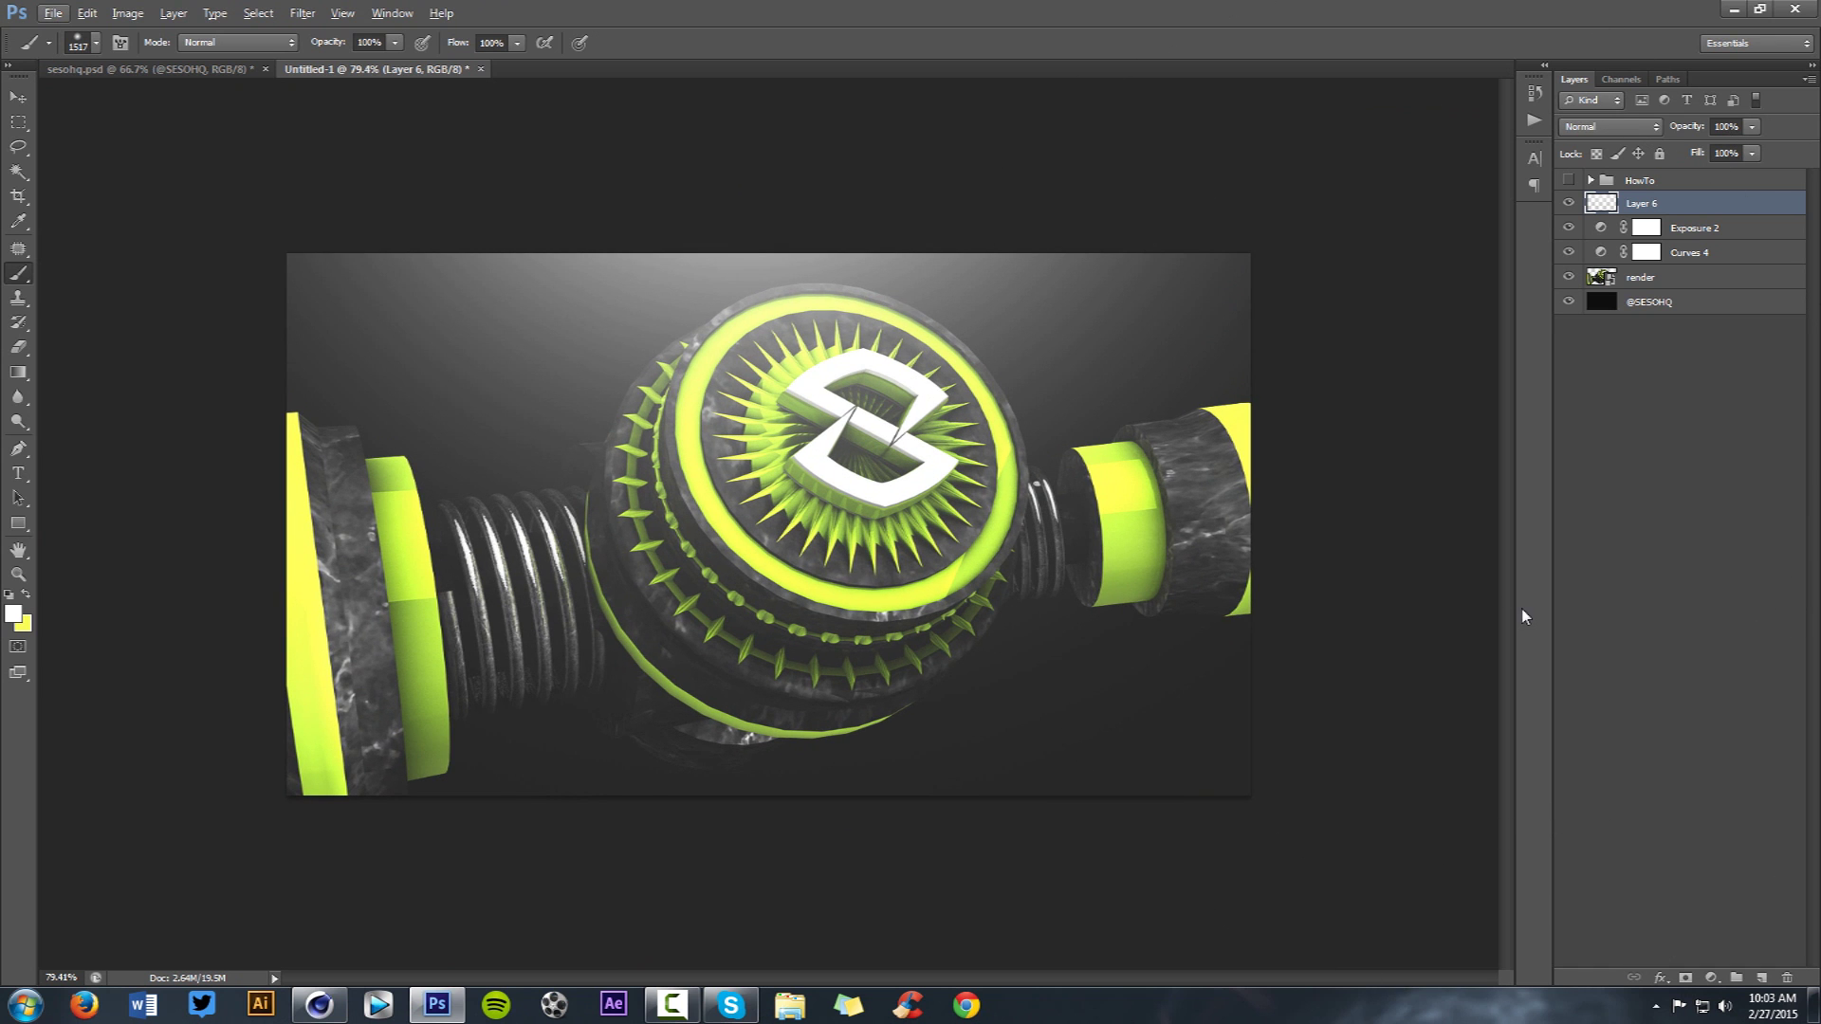
- Add a new layer and paint a soft white glow in the canvas's lower-right corner with a 925 px brush
left_click(1761, 978)
mouse_move(1157, 679)
right_mouse_down("alt")
mouse_move(1095, 674)
mouse_move(1173, 911)
mouse_move(1149, 908)
right_mouse_up("alt")
left_click(1229, 921)
key("ctrl+z")
right_click_drag(1069, 728, 1119, 751, "alt")
left_click(1294, 929)
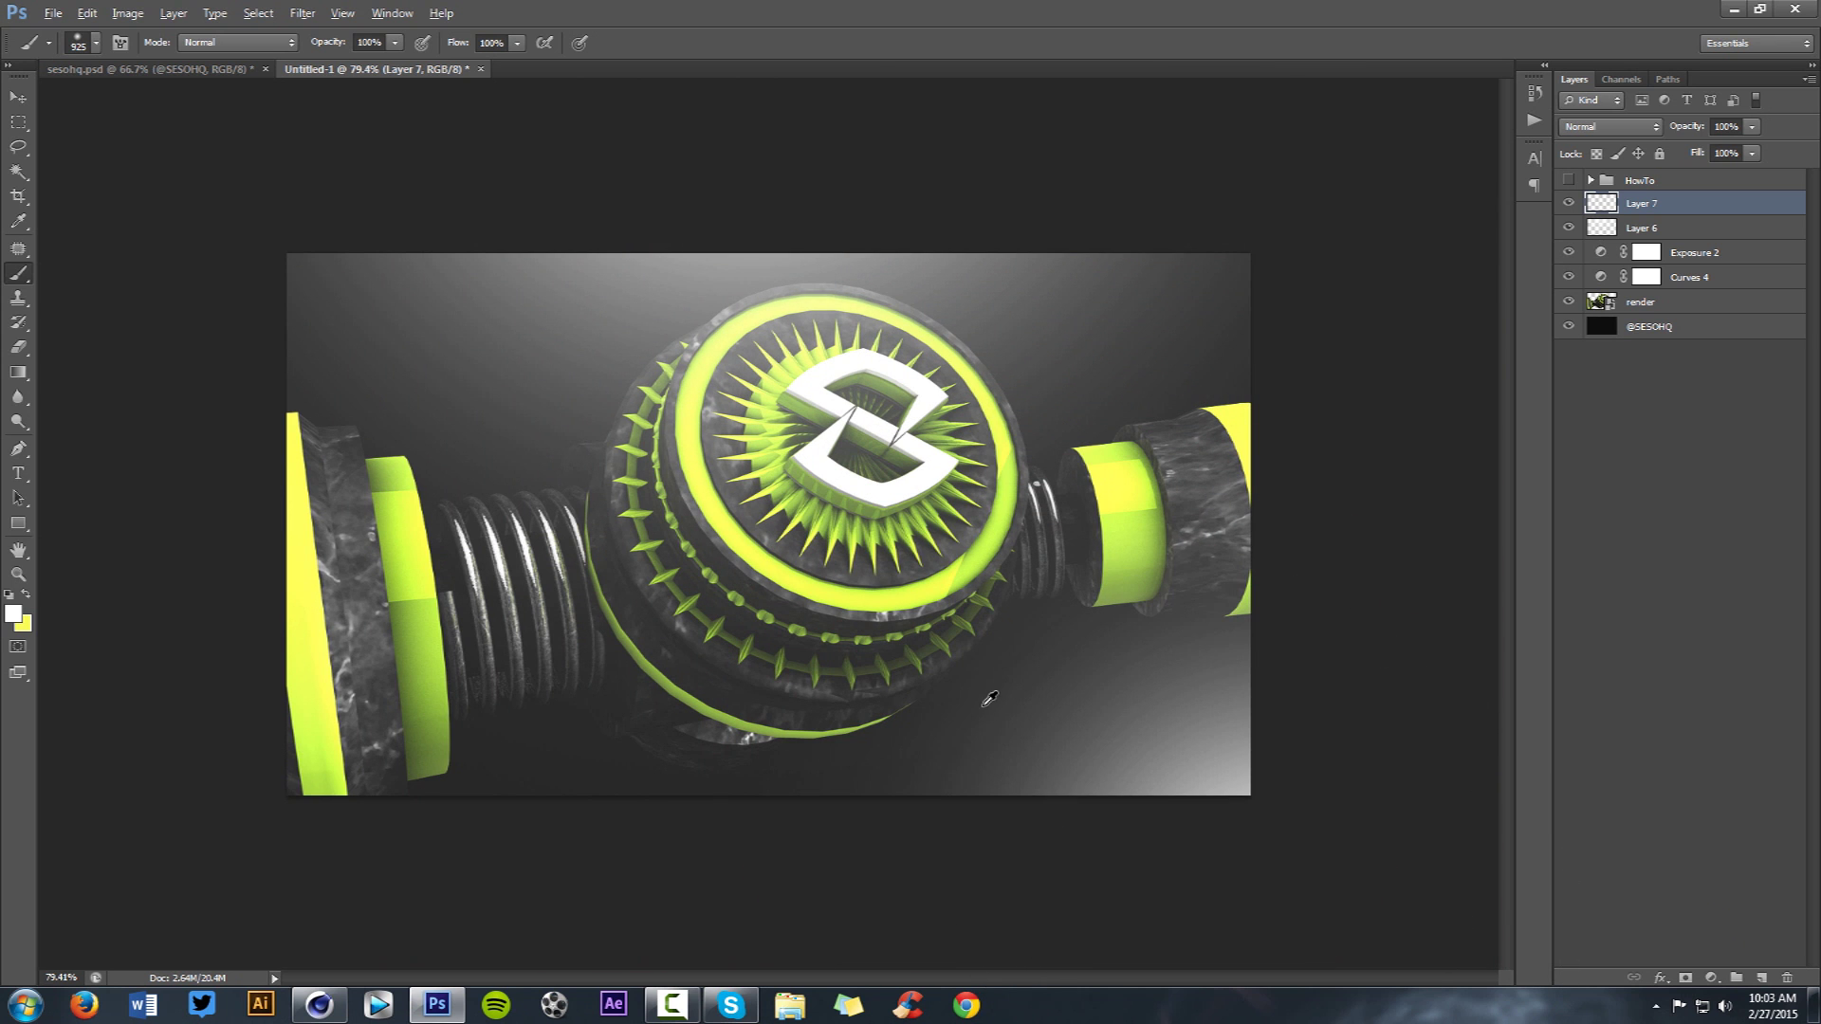
- Lower the opacity of the corner glow layer to 55% and of the upper-edge glow layer to about 56%
scroll(984, 707, "up", 2, "alt")
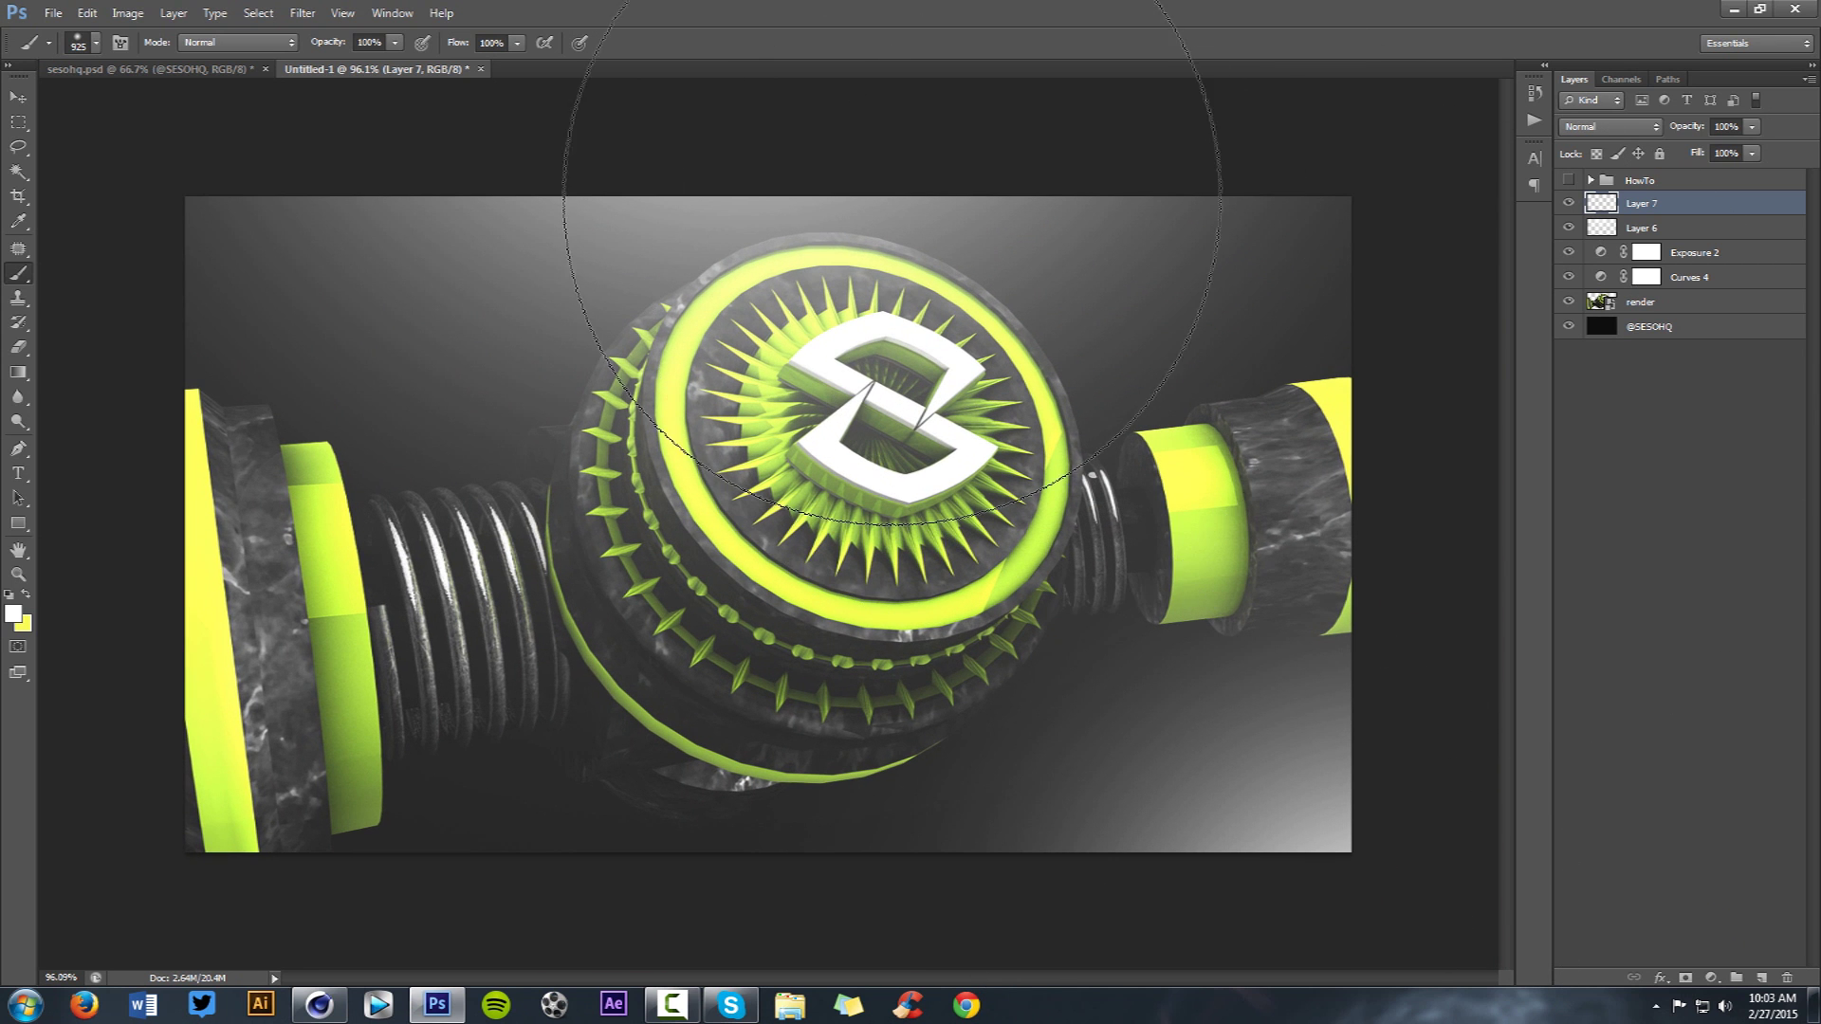
left_click(1752, 127)
left_click_drag(1711, 154, 1710, 154)
left_click(1663, 220)
left_click(1750, 131)
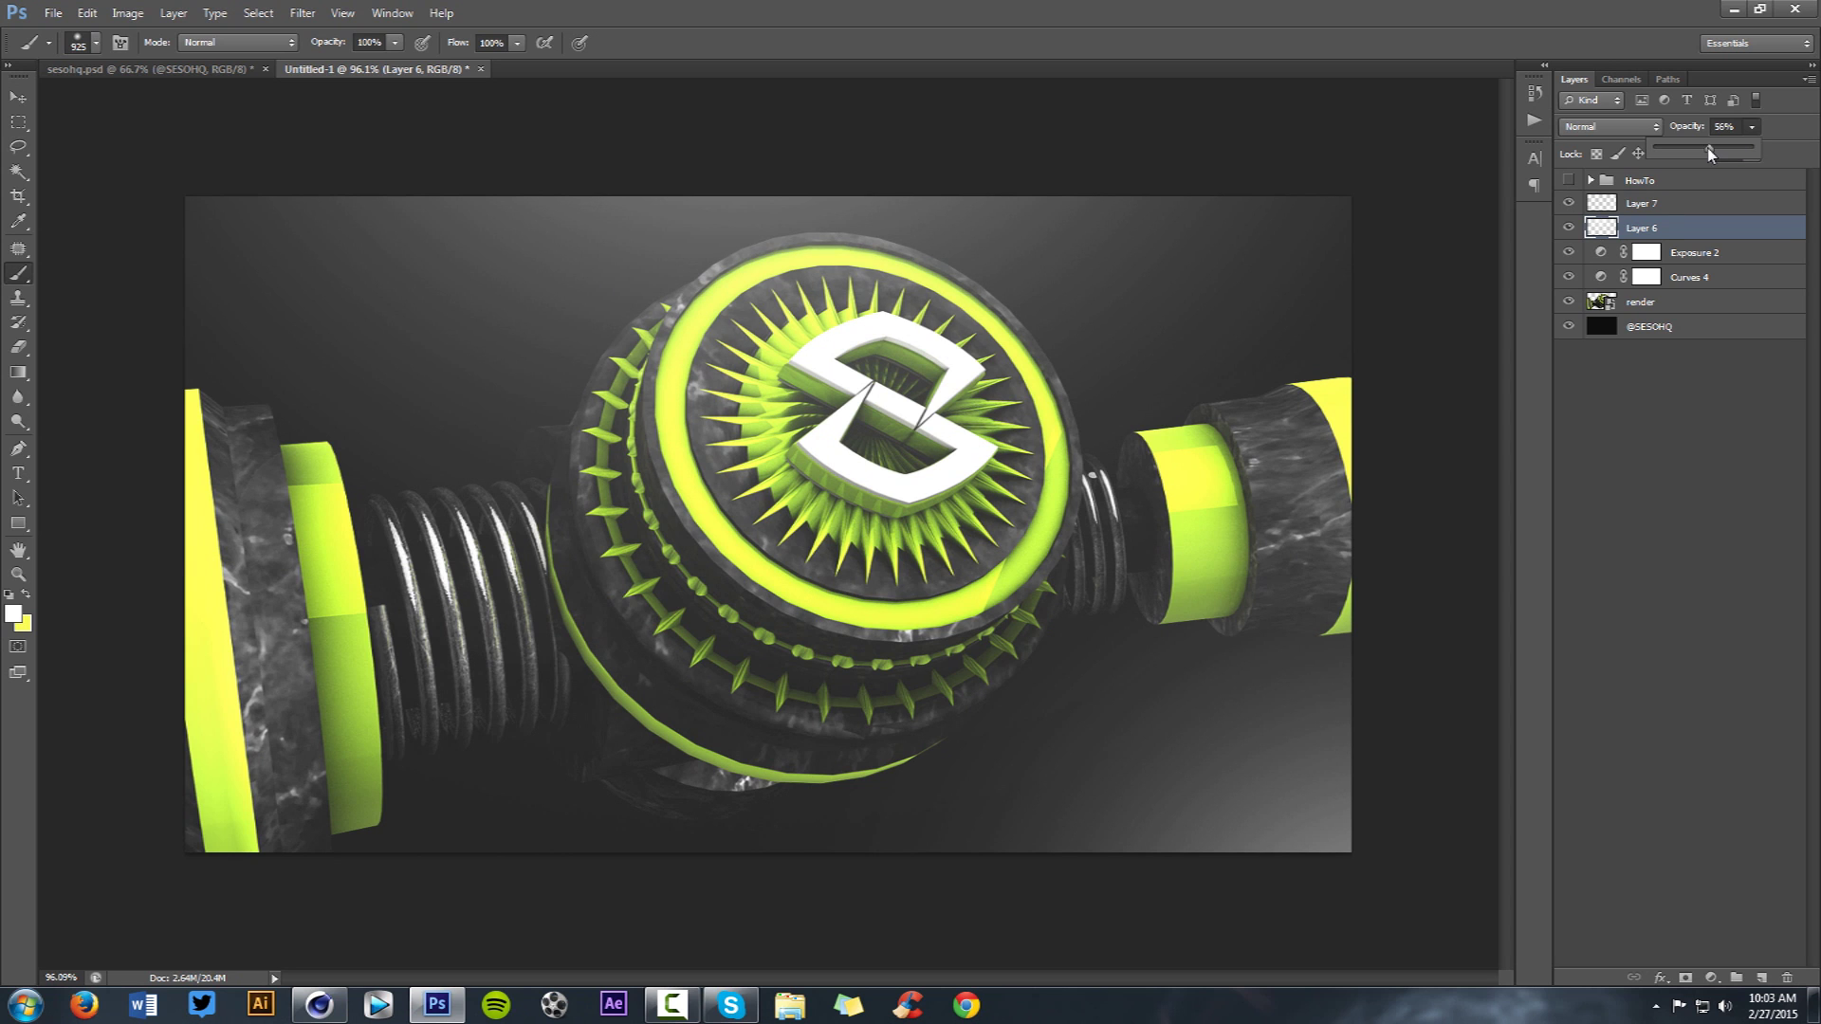
left_click(1666, 203)
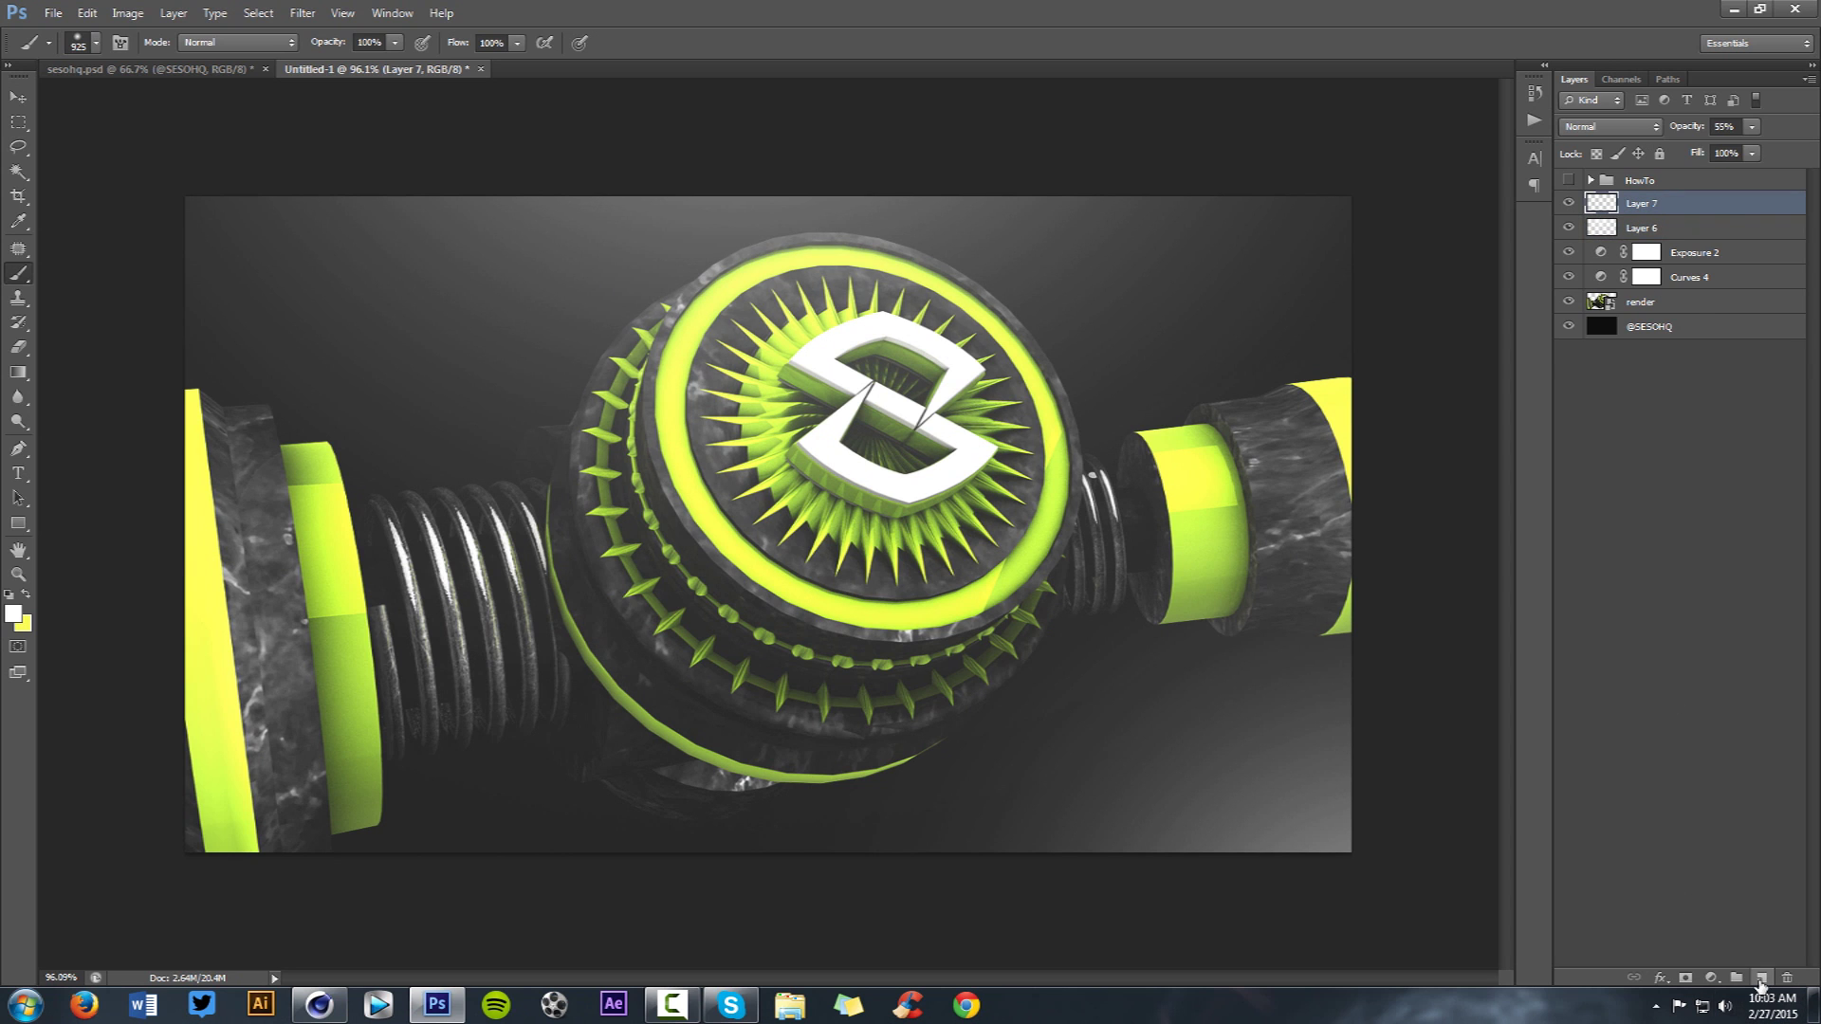
- Add a new layer above the glows and choose the 1956 px texture brush preset
left_click(1760, 979)
right_click(875, 680)
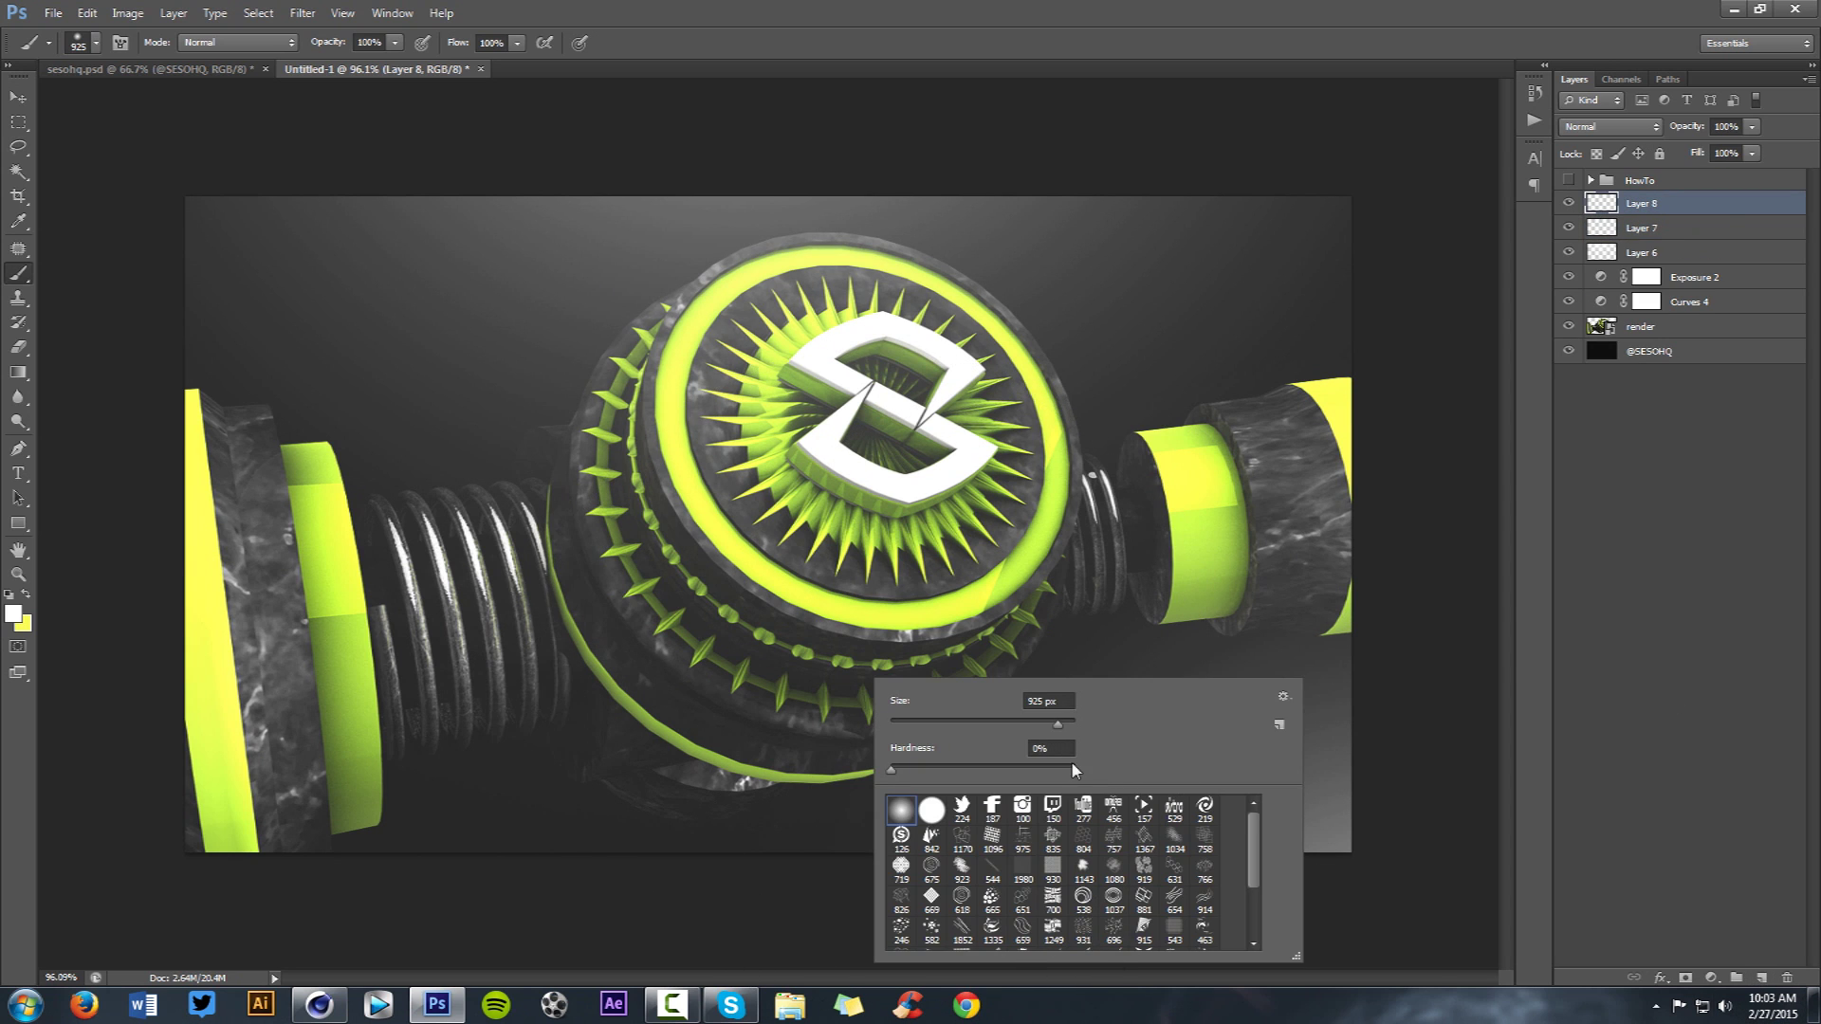
right_click(750, 419)
scroll(921, 594, "down", 3)
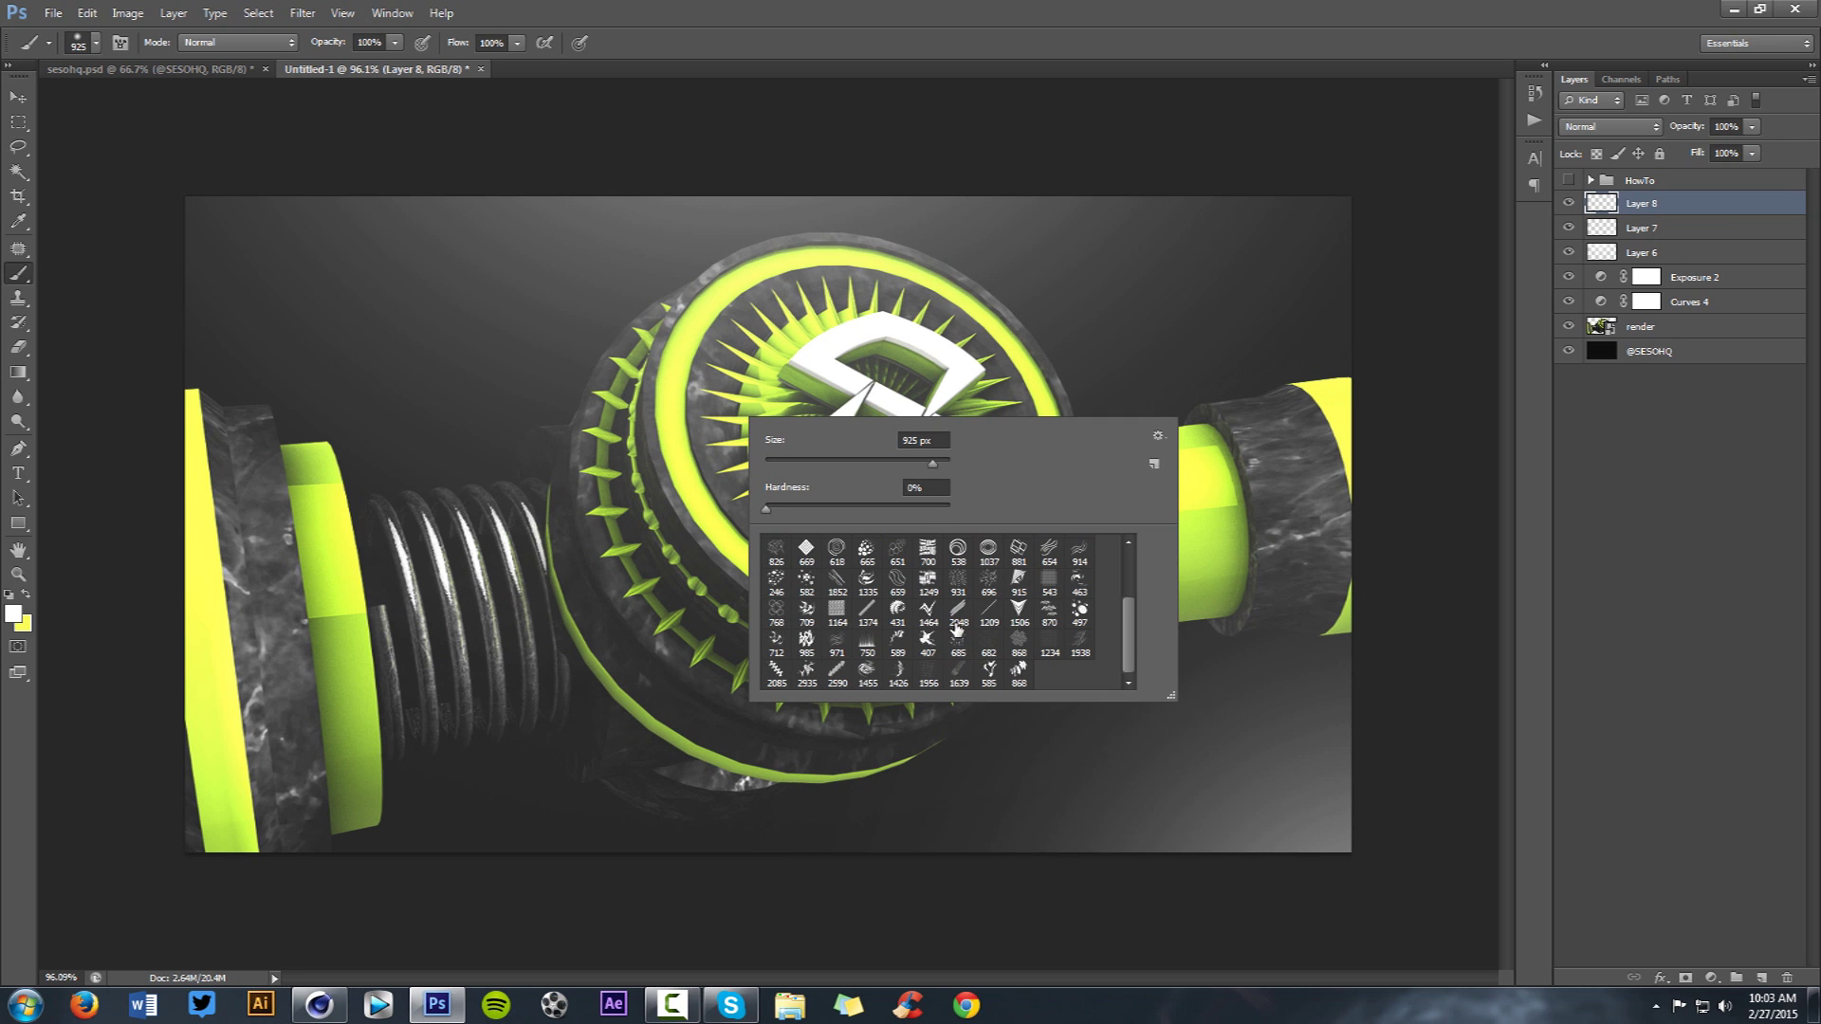
left_click(928, 671)
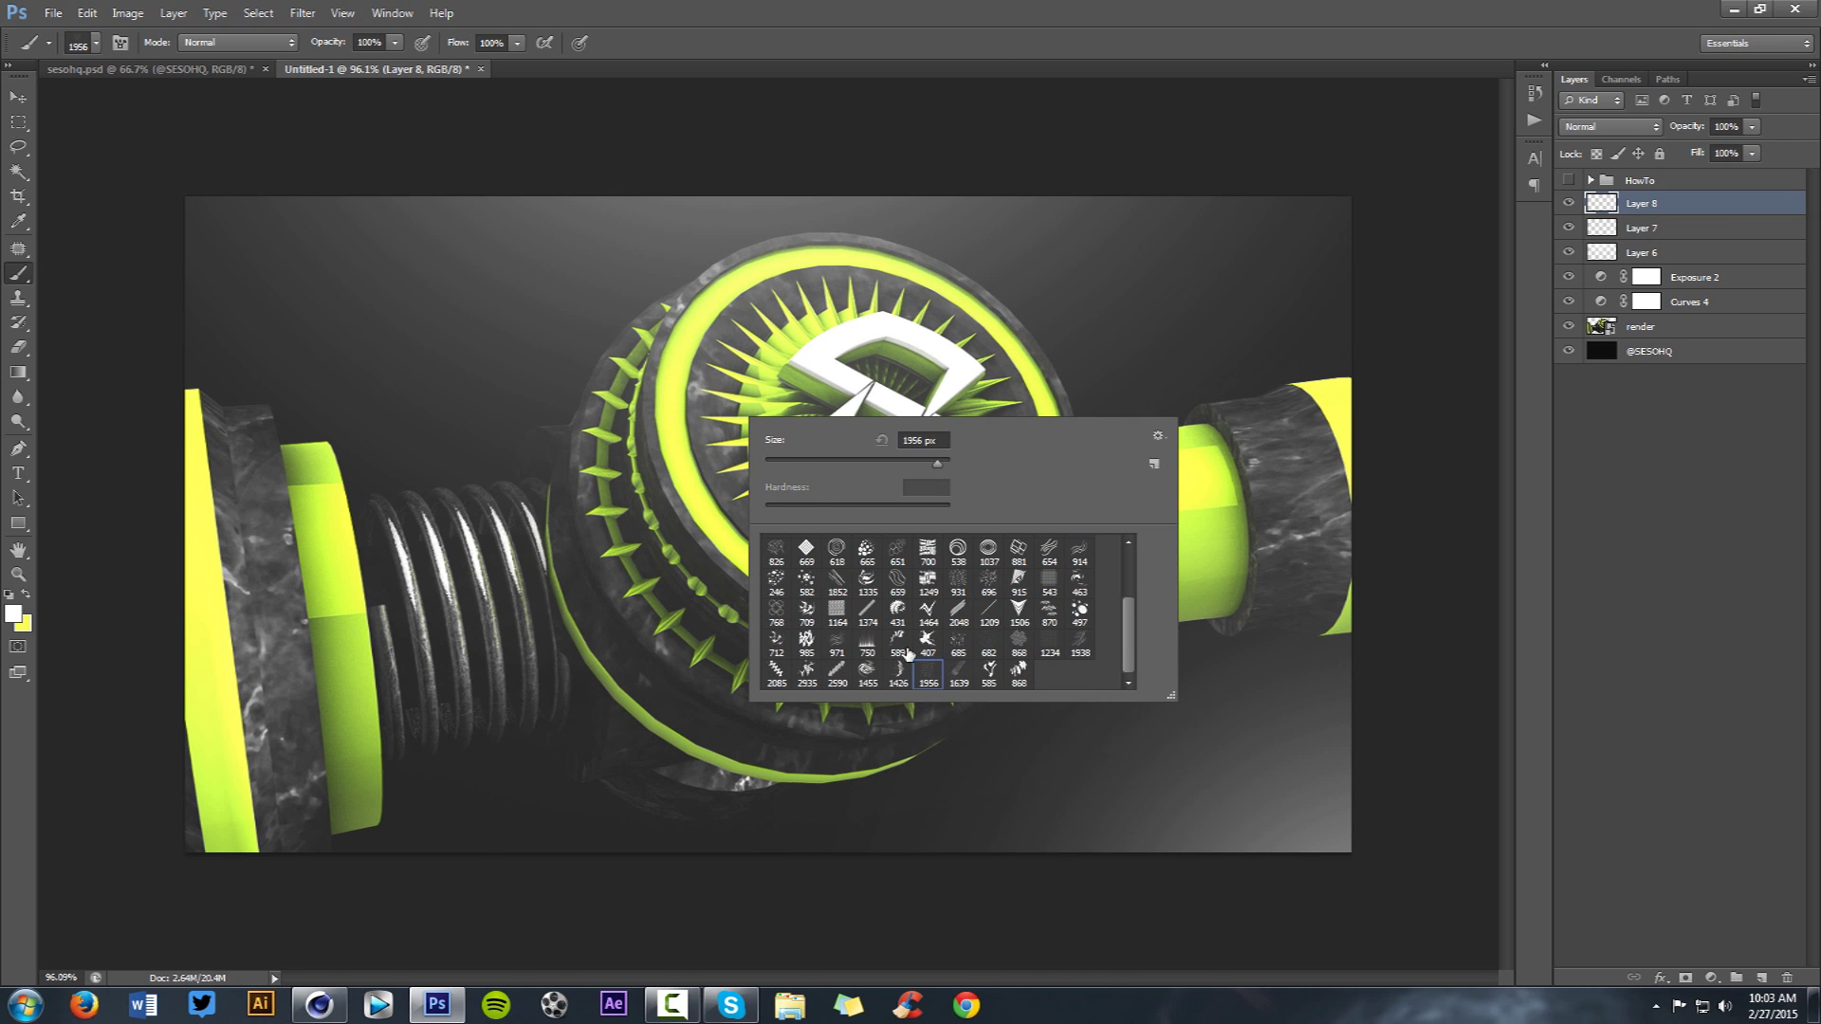
- Set the foreground colour to the near-black #111111 and stamp the vertical texture across the canvas
left_click(13, 614)
left_click_drag(1013, 506, 838, 537)
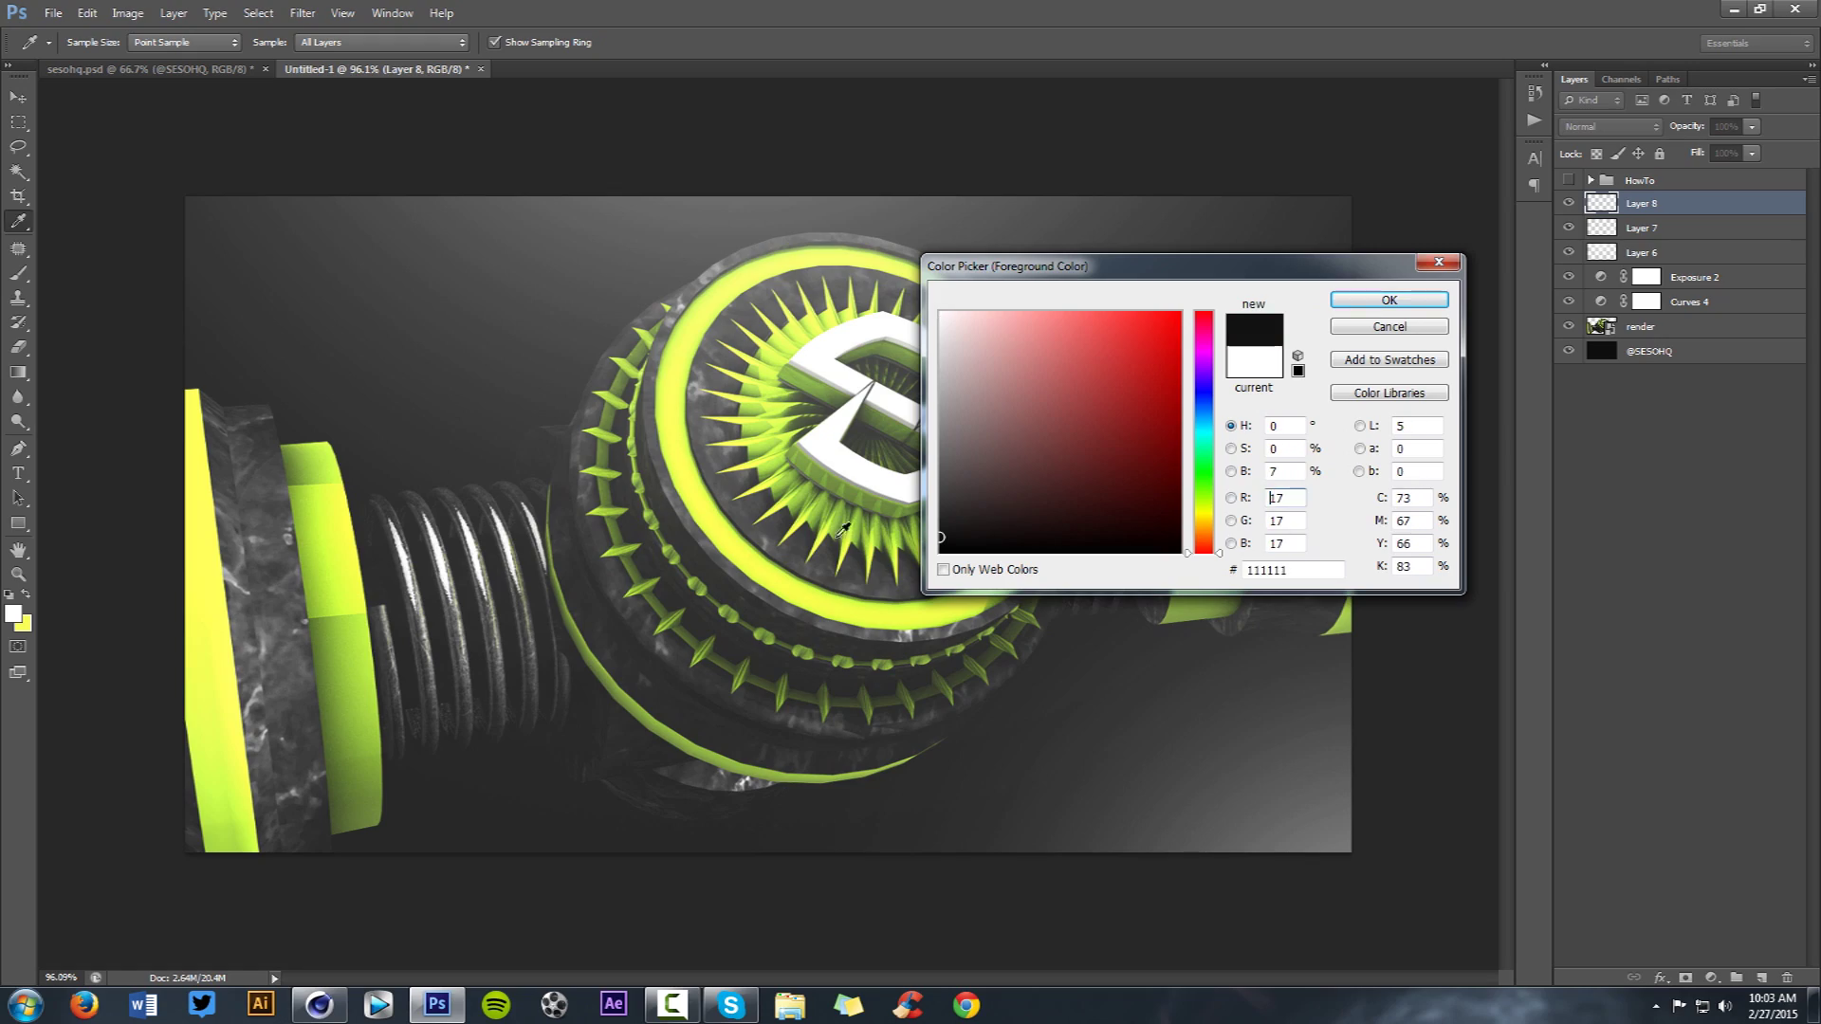
left_click(1389, 300)
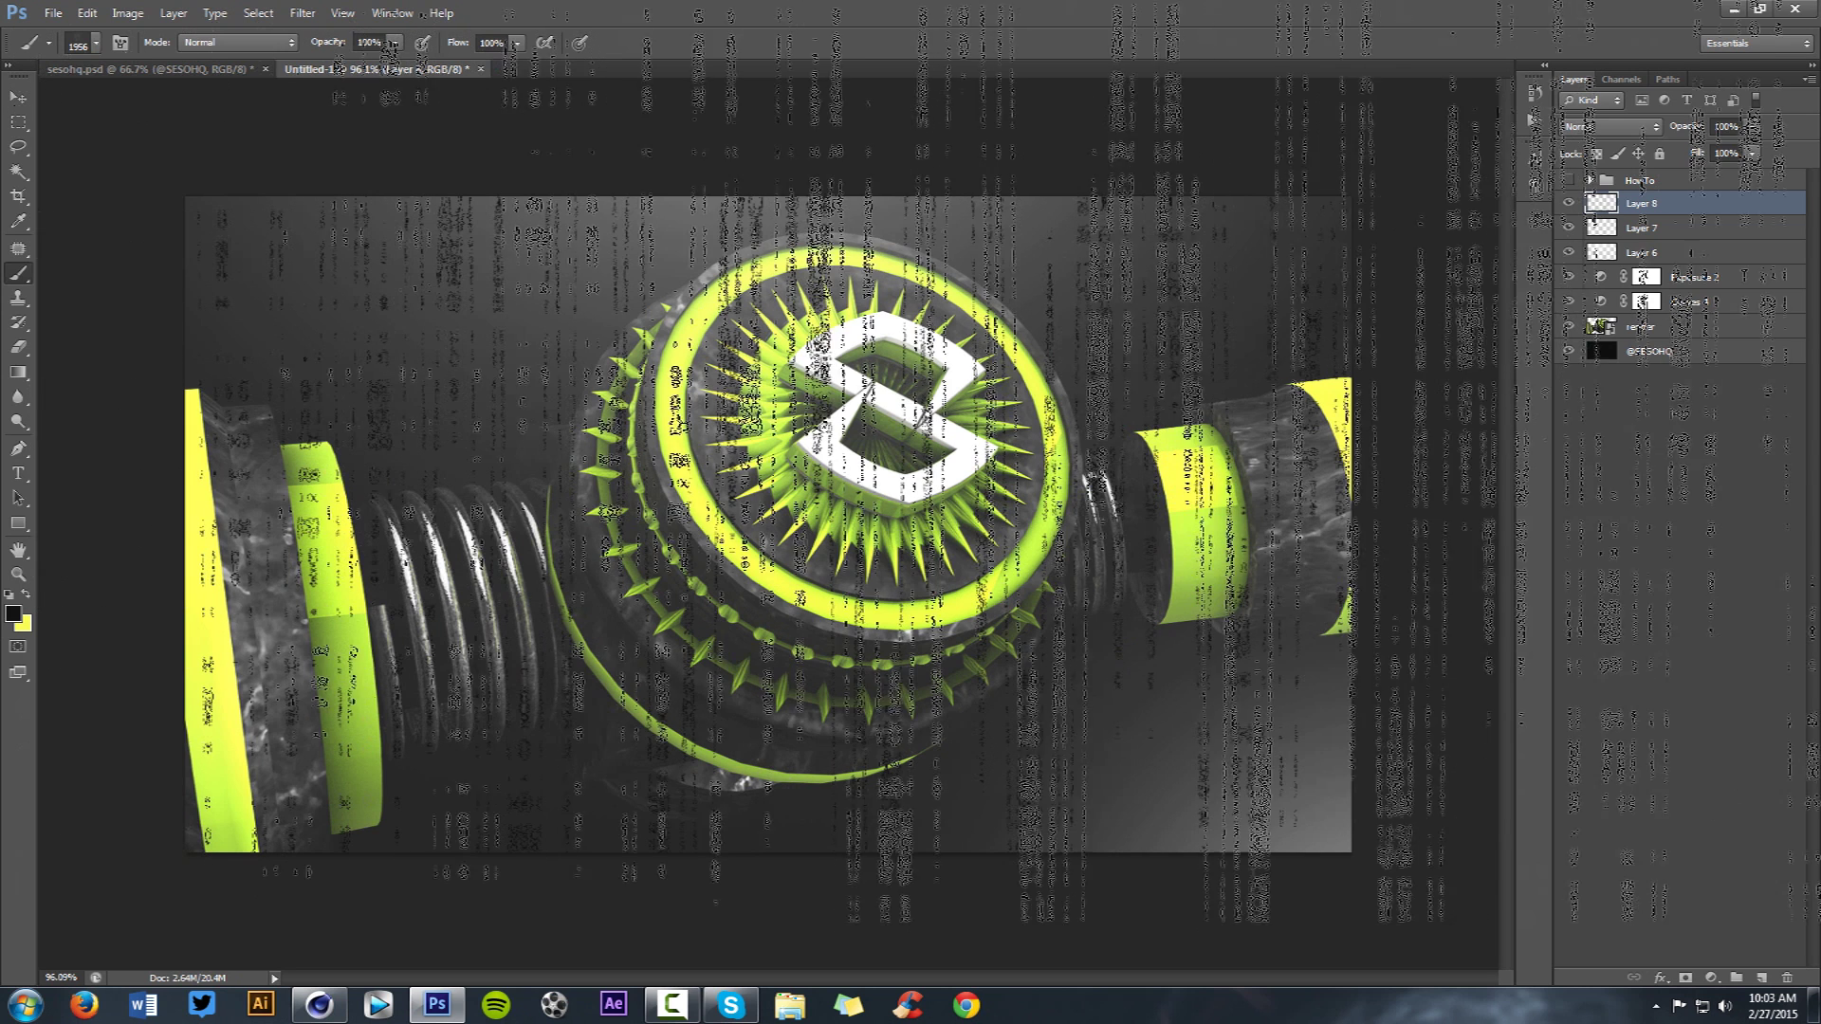
- Set the vertical texture layer to Overlay blending at 38% opacity
left_click(1612, 127)
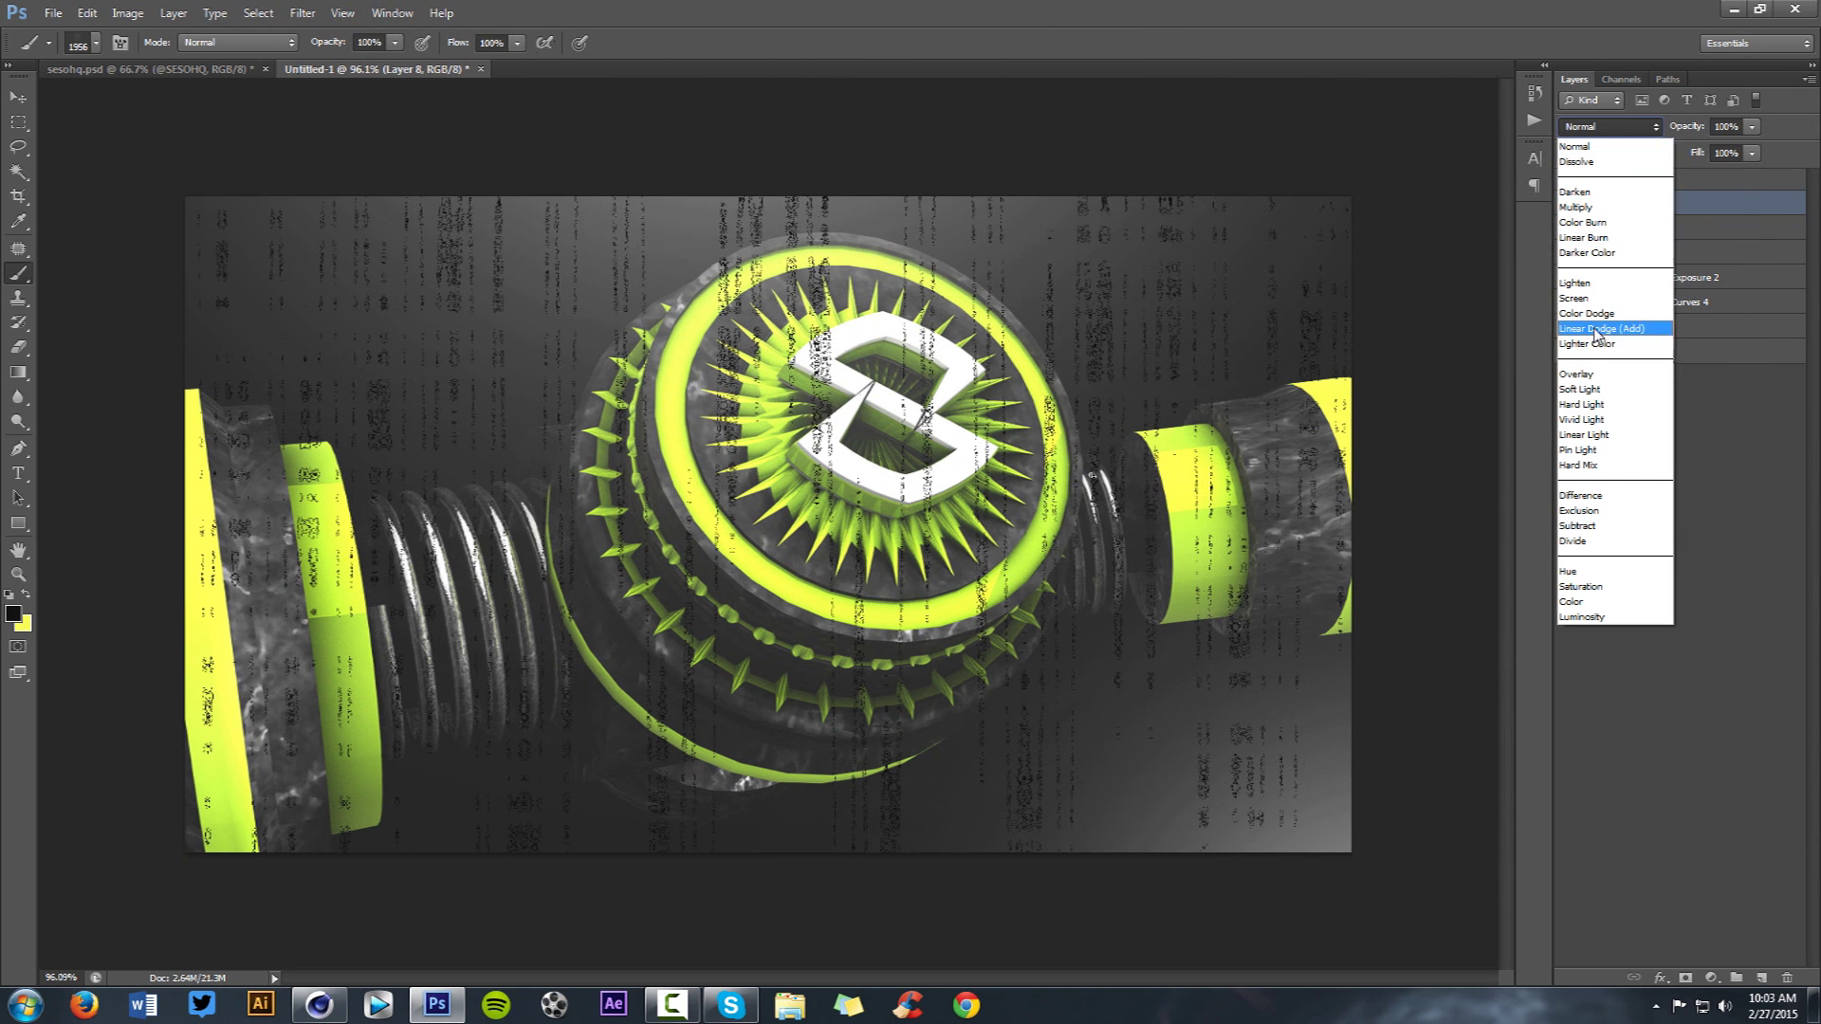
left_click(1577, 376)
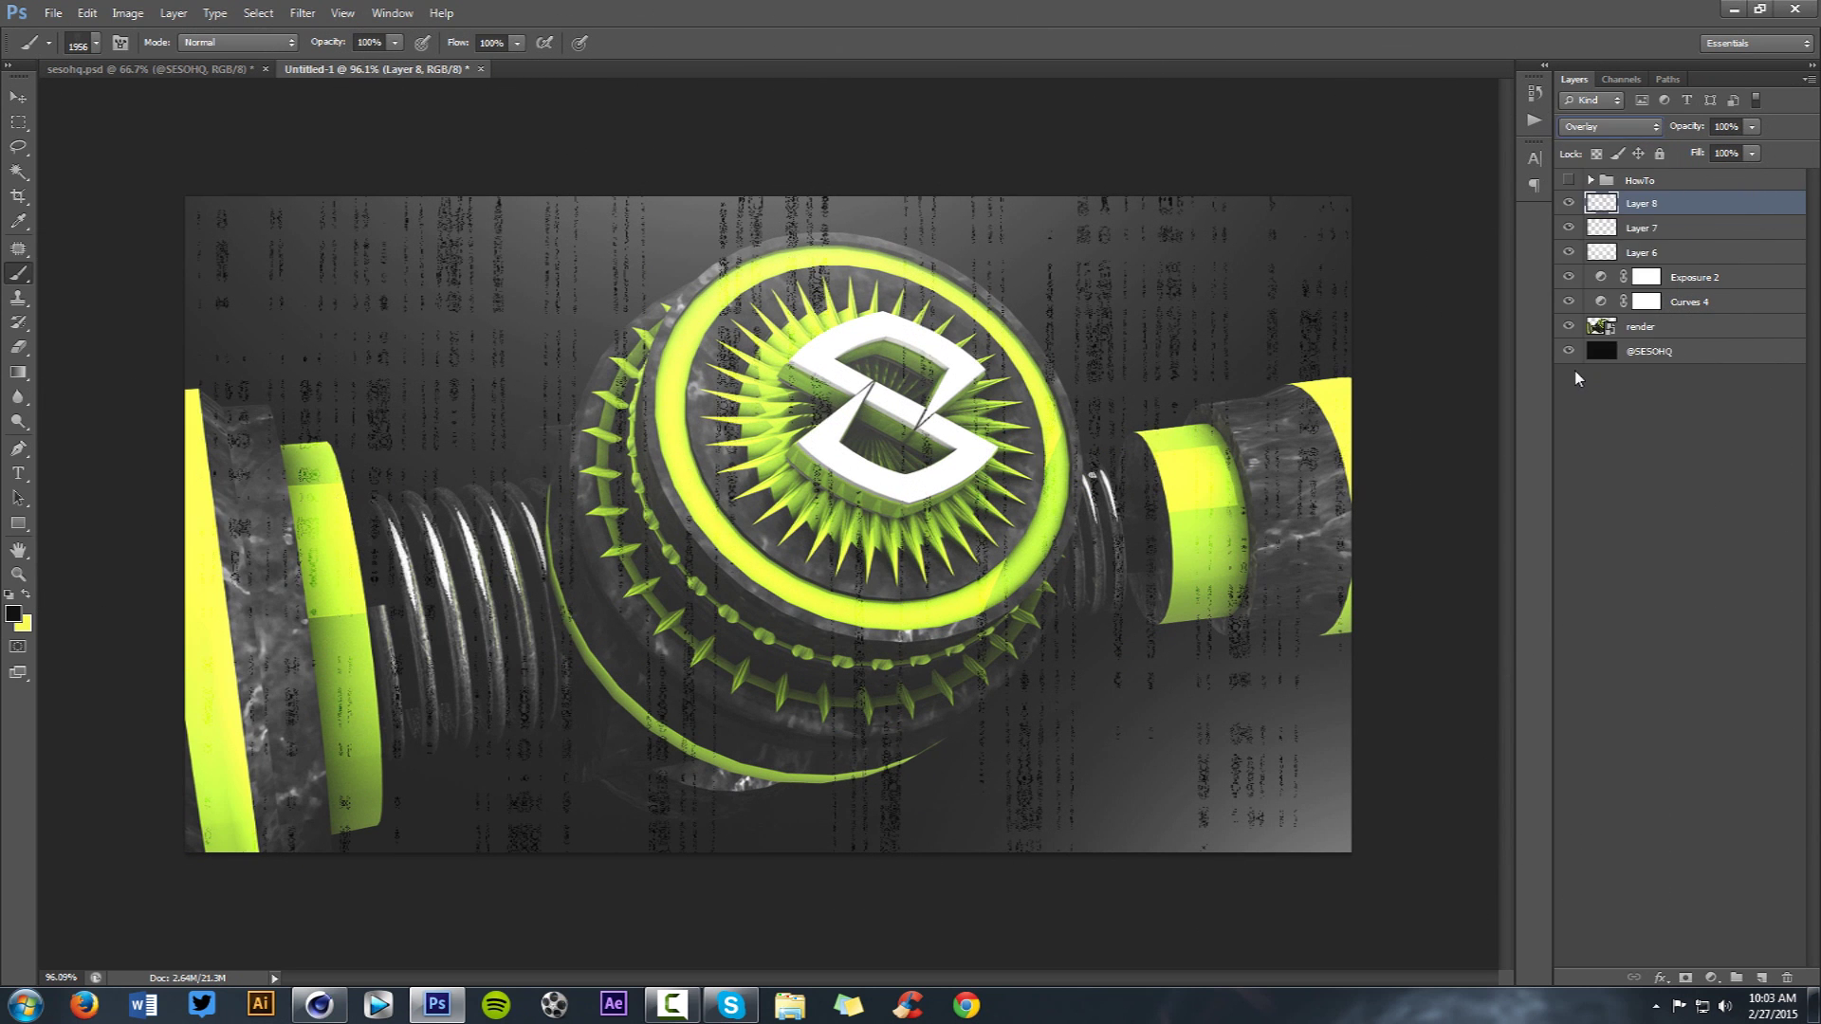
left_click(1751, 127)
left_click_drag(1705, 150, 1699, 149)
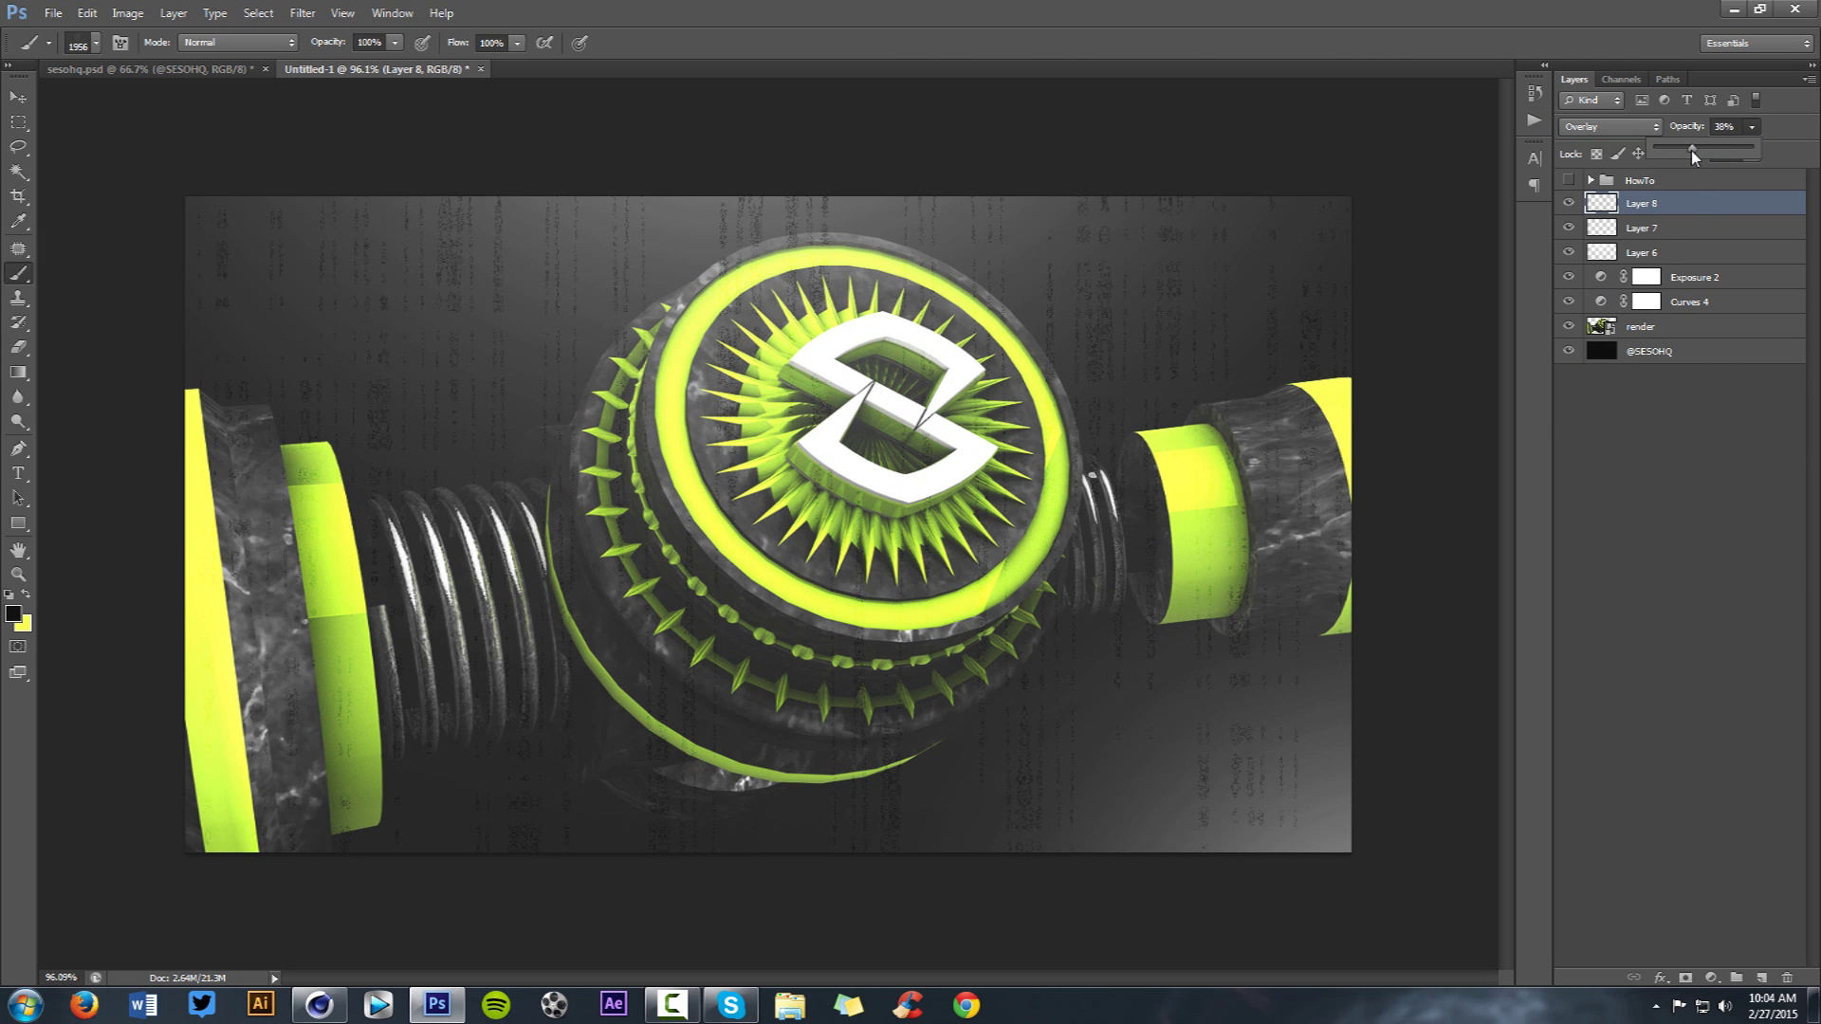
left_click(1202, 209)
- Erase the vertical texture over the turbine and the left part of the canvas with a 755 px soft eraser
key("e")
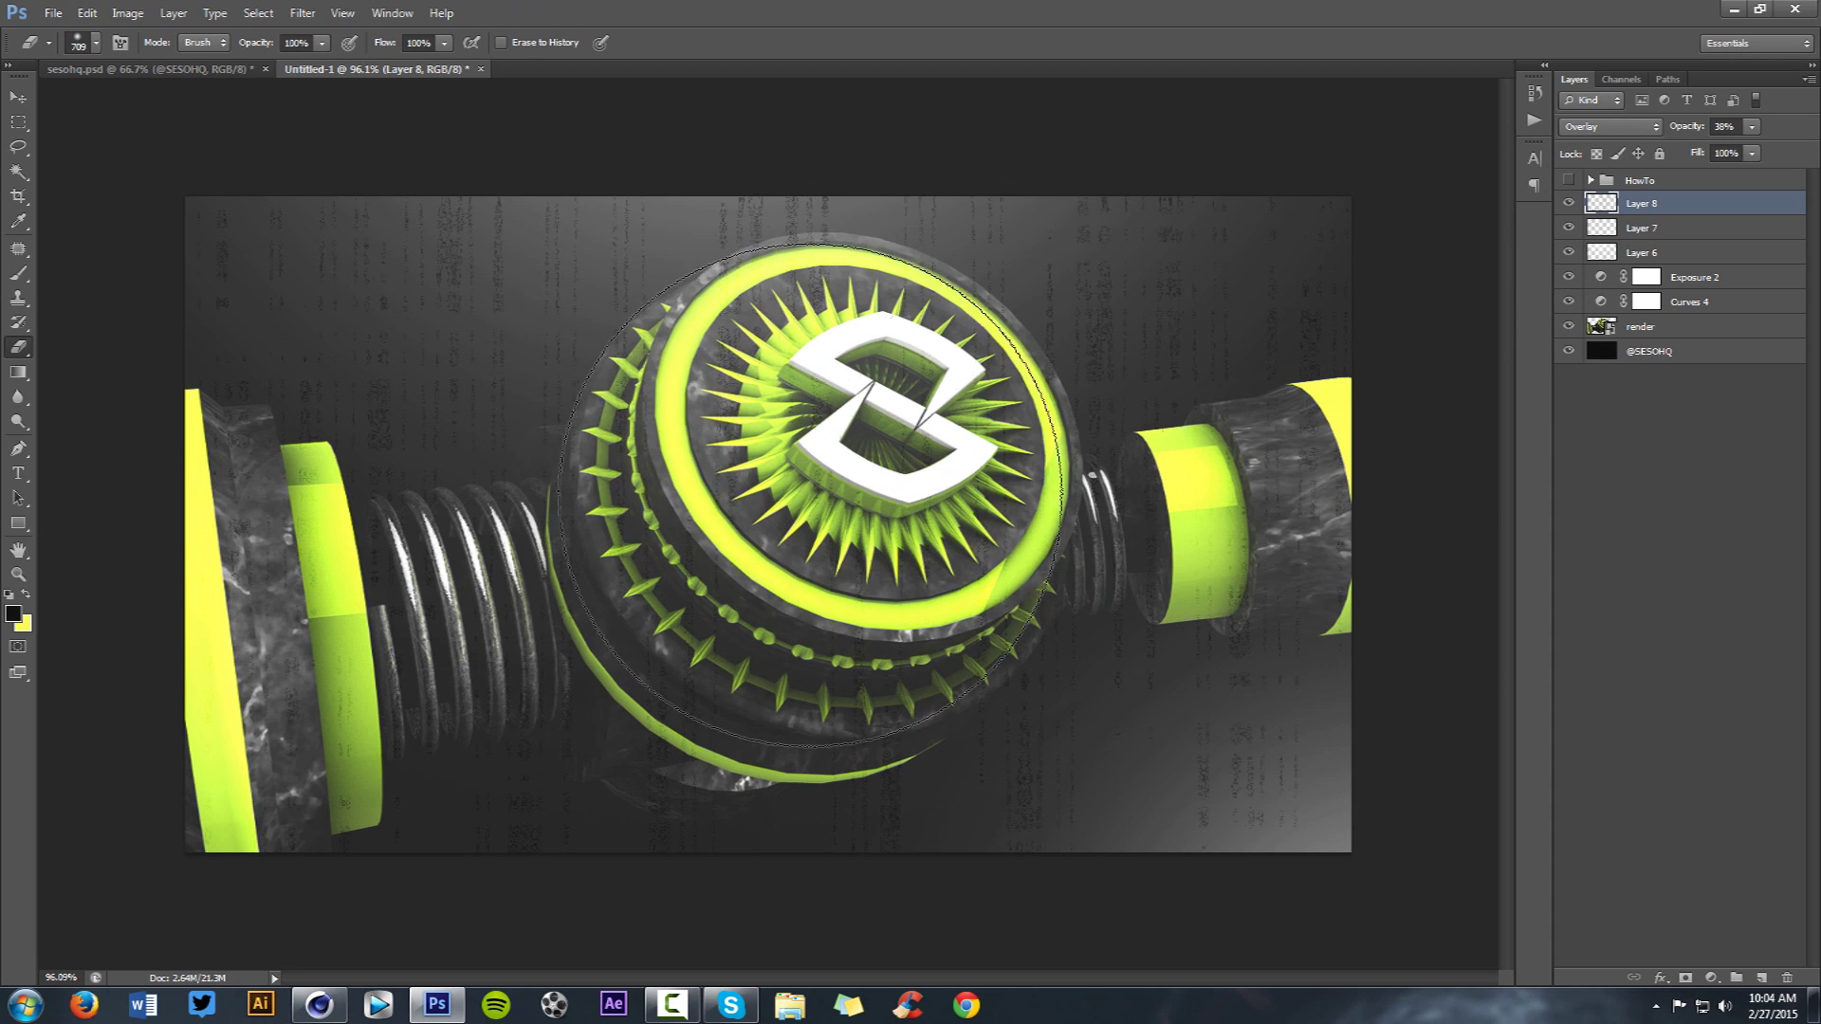
right_click_drag(840, 501, 862, 515, "alt")
left_click(840, 501)
mouse_move(351, 315)
left_mouse_down()
mouse_move(484, 626)
mouse_move(636, 833)
left_mouse_up()
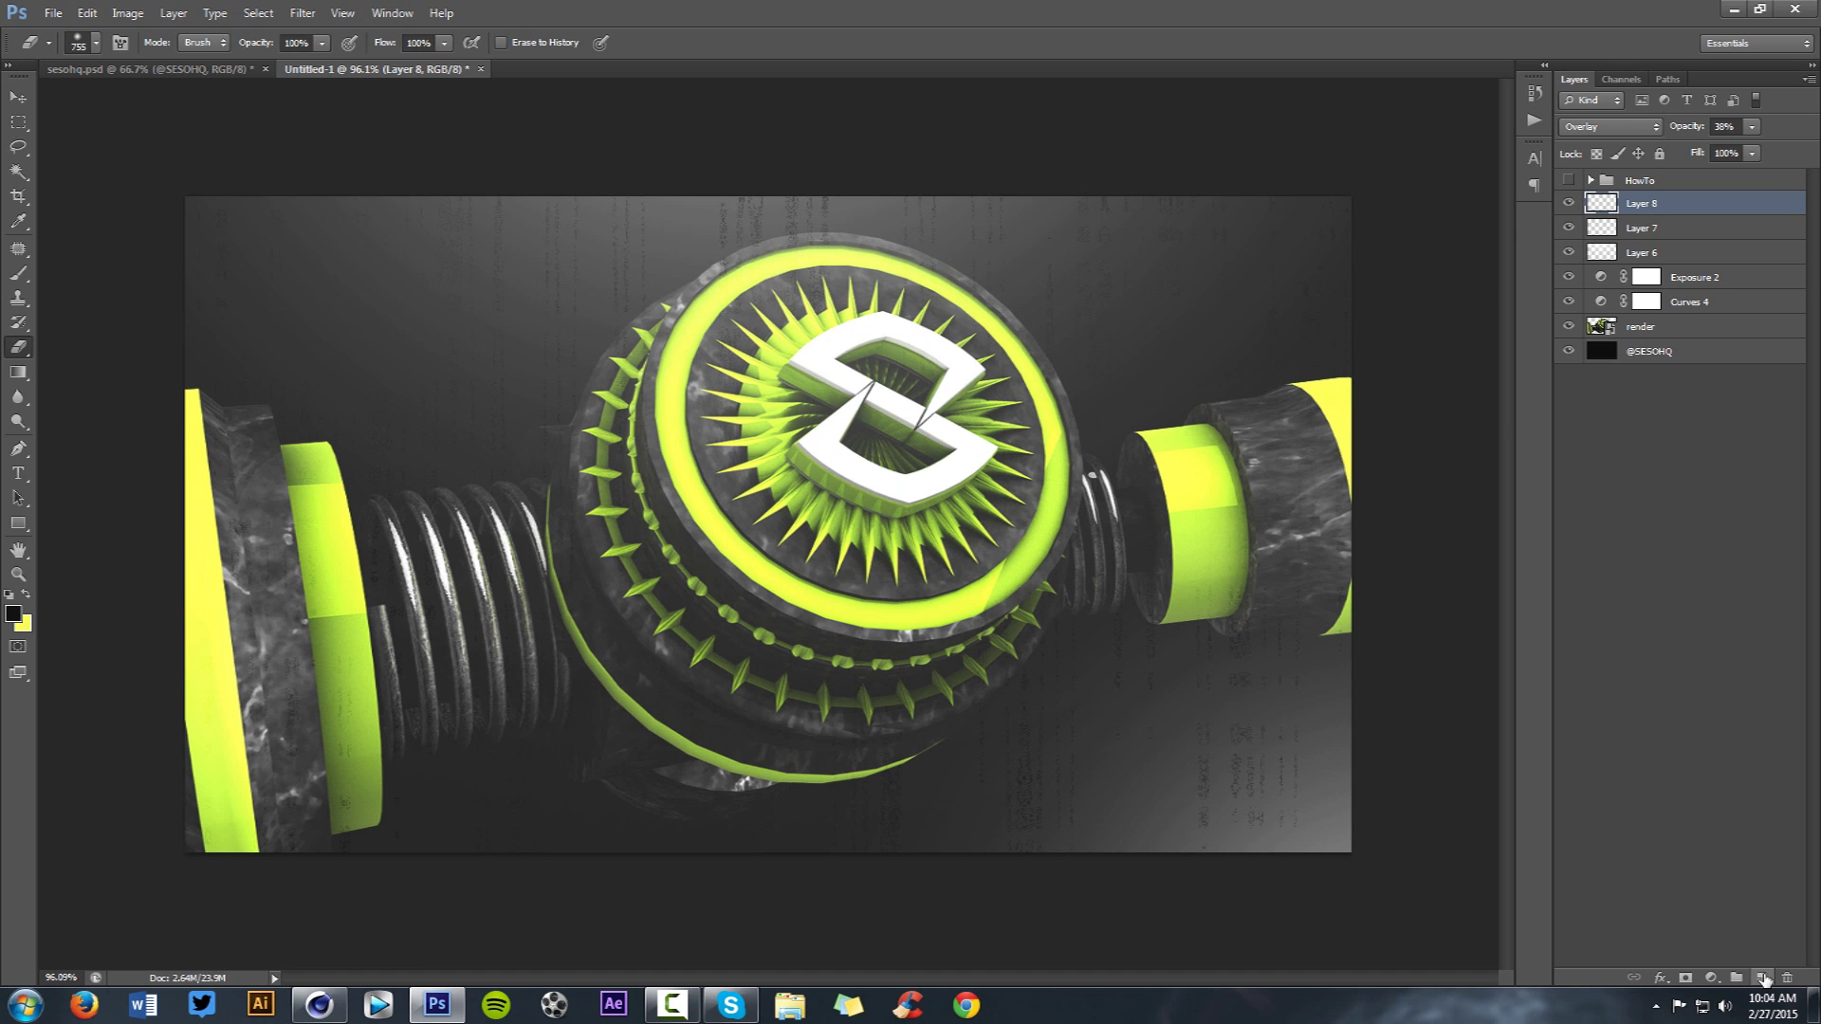
- Add another layer and stamp the 1426 px grunge brush in near-black over the canvas, undoing the unwanted stamps
left_click(1763, 978)
key("b")
right_click(910, 597)
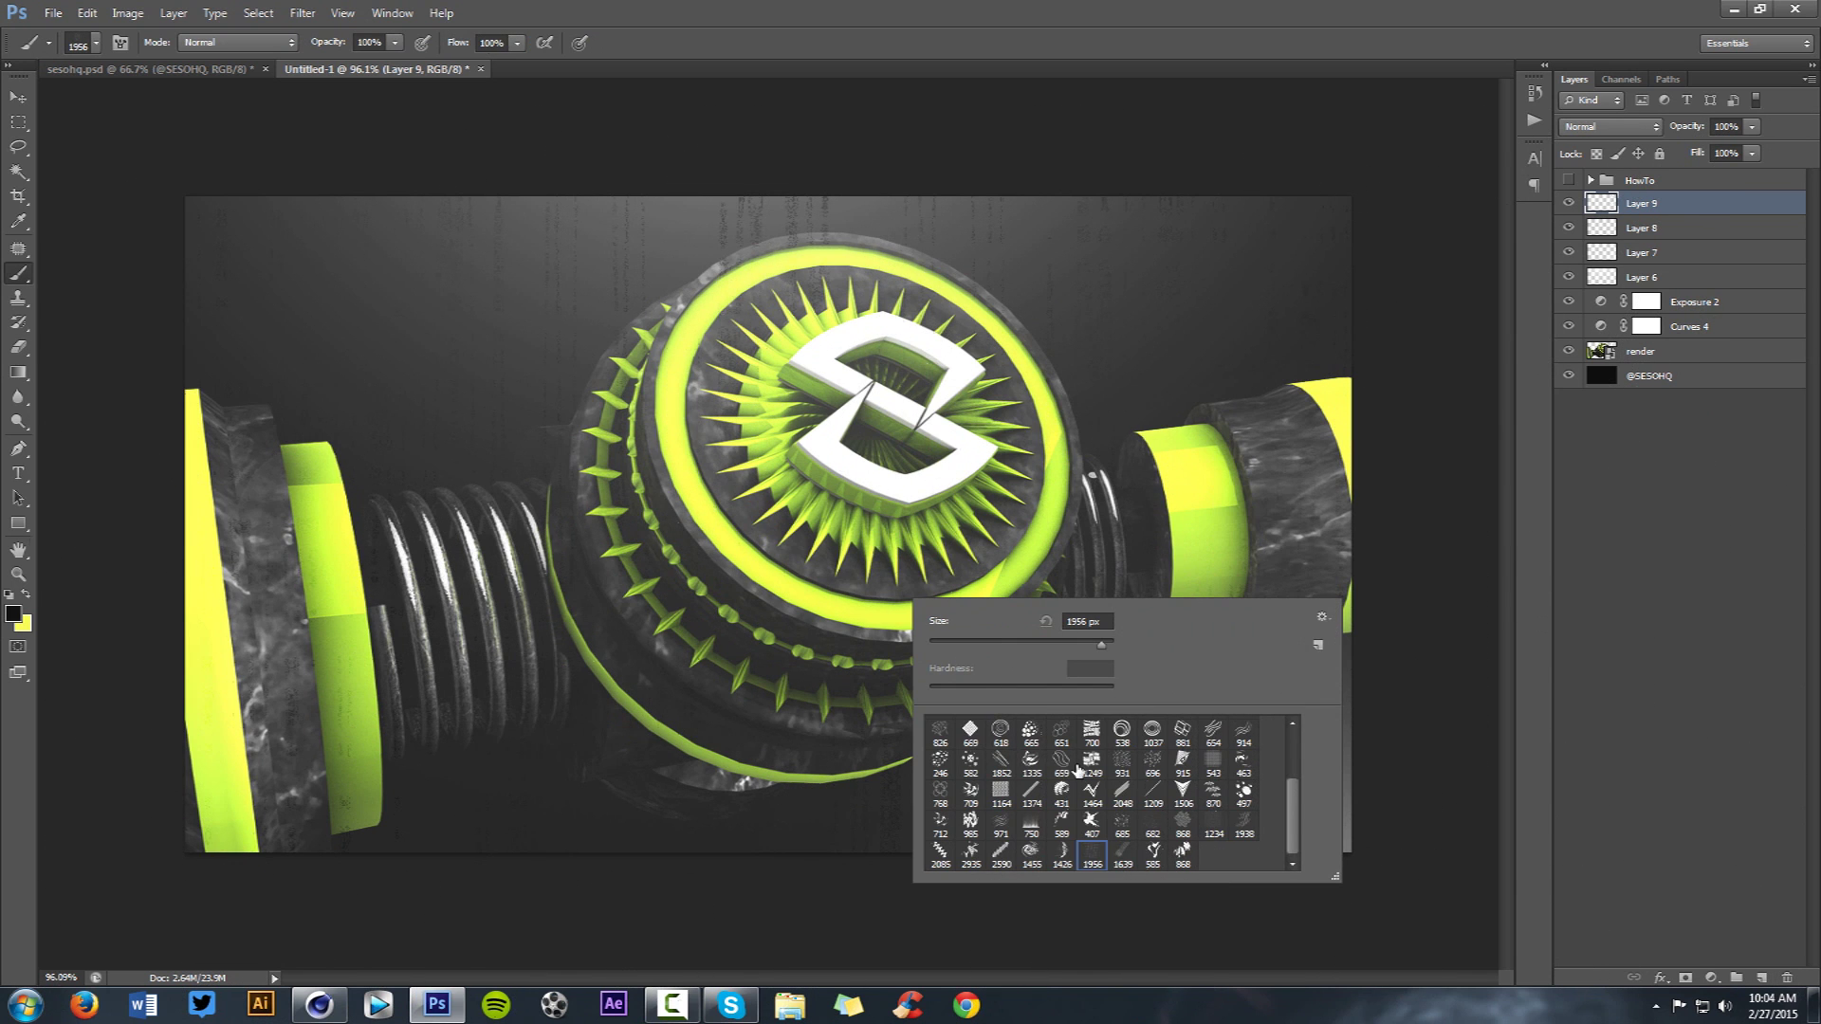
double_click(1062, 851)
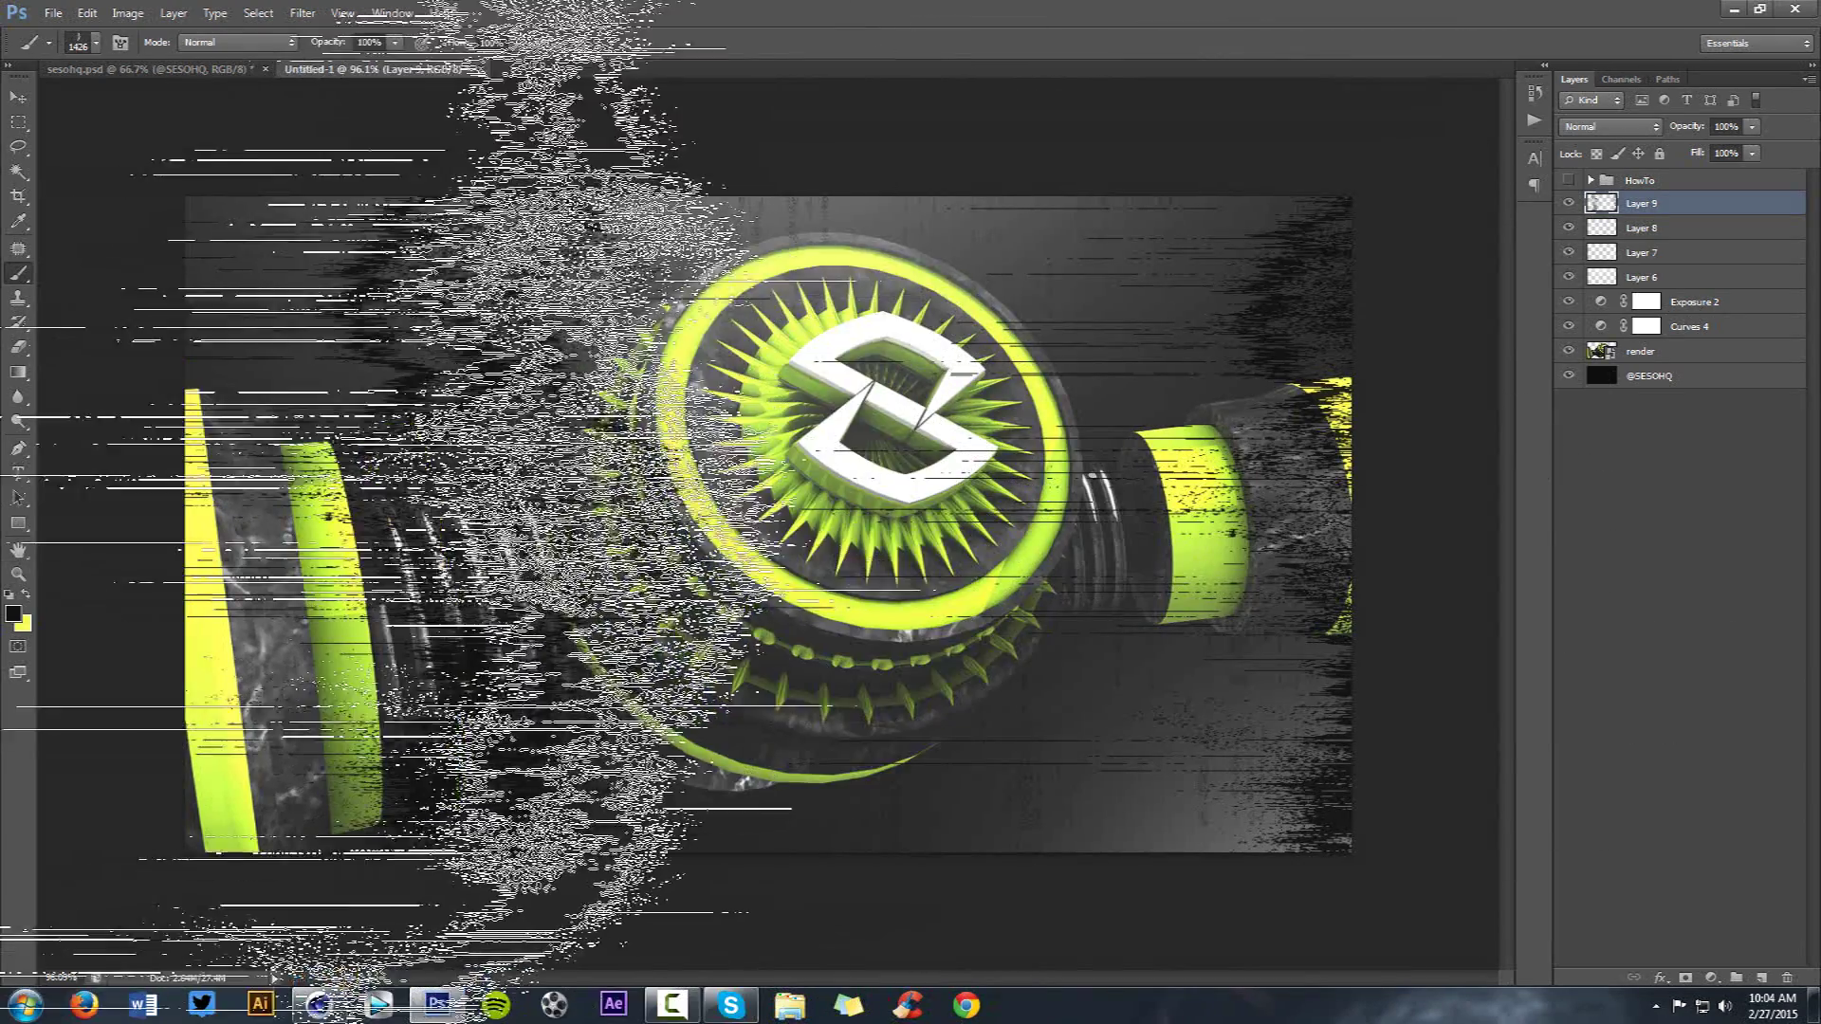
left_click(663, 510)
key("ctrl+alt+z")
key("ctrl+alt+z")
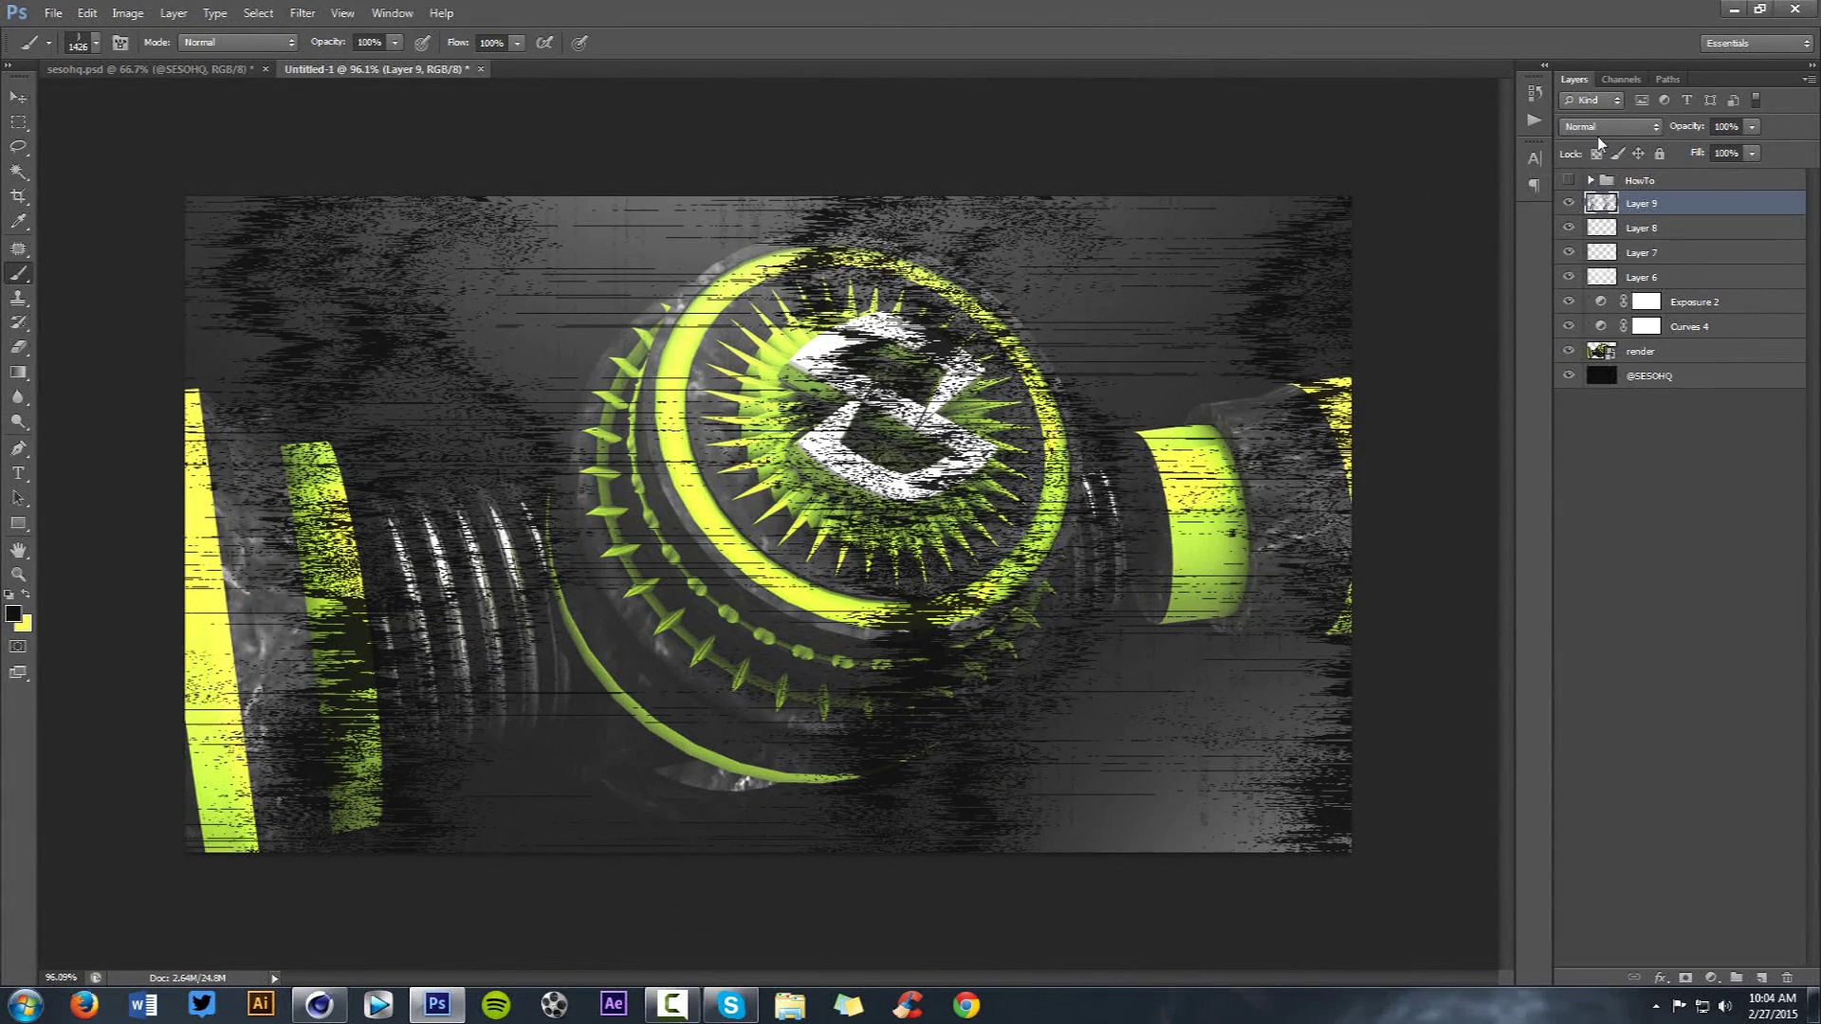
- Set the grunge texture layer to Overlay blending at 41% opacity
left_click(1601, 128)
left_click(1588, 372)
left_click(1752, 128)
left_click_drag(1754, 148, 1696, 149)
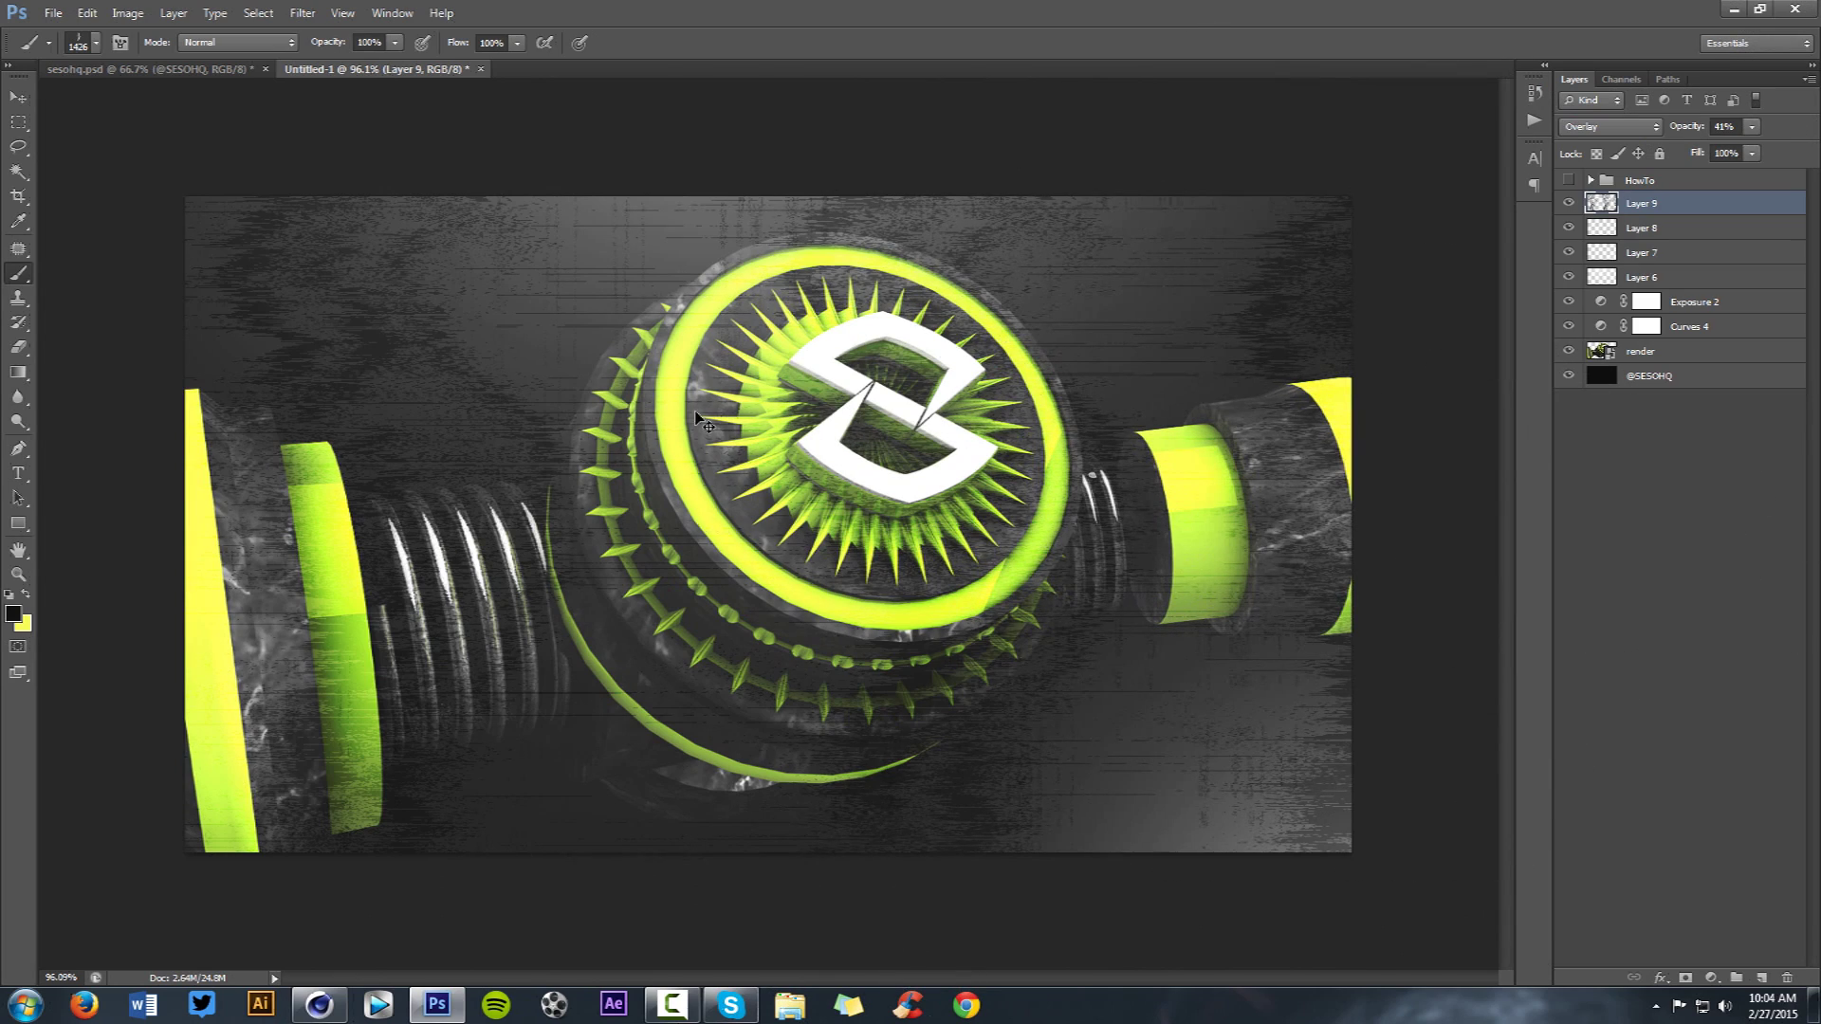
- Erase the grunge texture over the turbine, the logo and part of the surrounding background
key("e")
left_click_drag(516, 573, 1031, 490)
mouse_move(1299, 485)
left_mouse_down()
mouse_move(1398, 679)
mouse_move(949, 345)
mouse_move(929, 349)
left_mouse_up()
left_click(152, 317)
- Reduce the grunge texture layer's opacity to 36% and switch to the Move tool
left_click(1739, 126)
scroll(1729, 126, "down", 2)
key("Return")
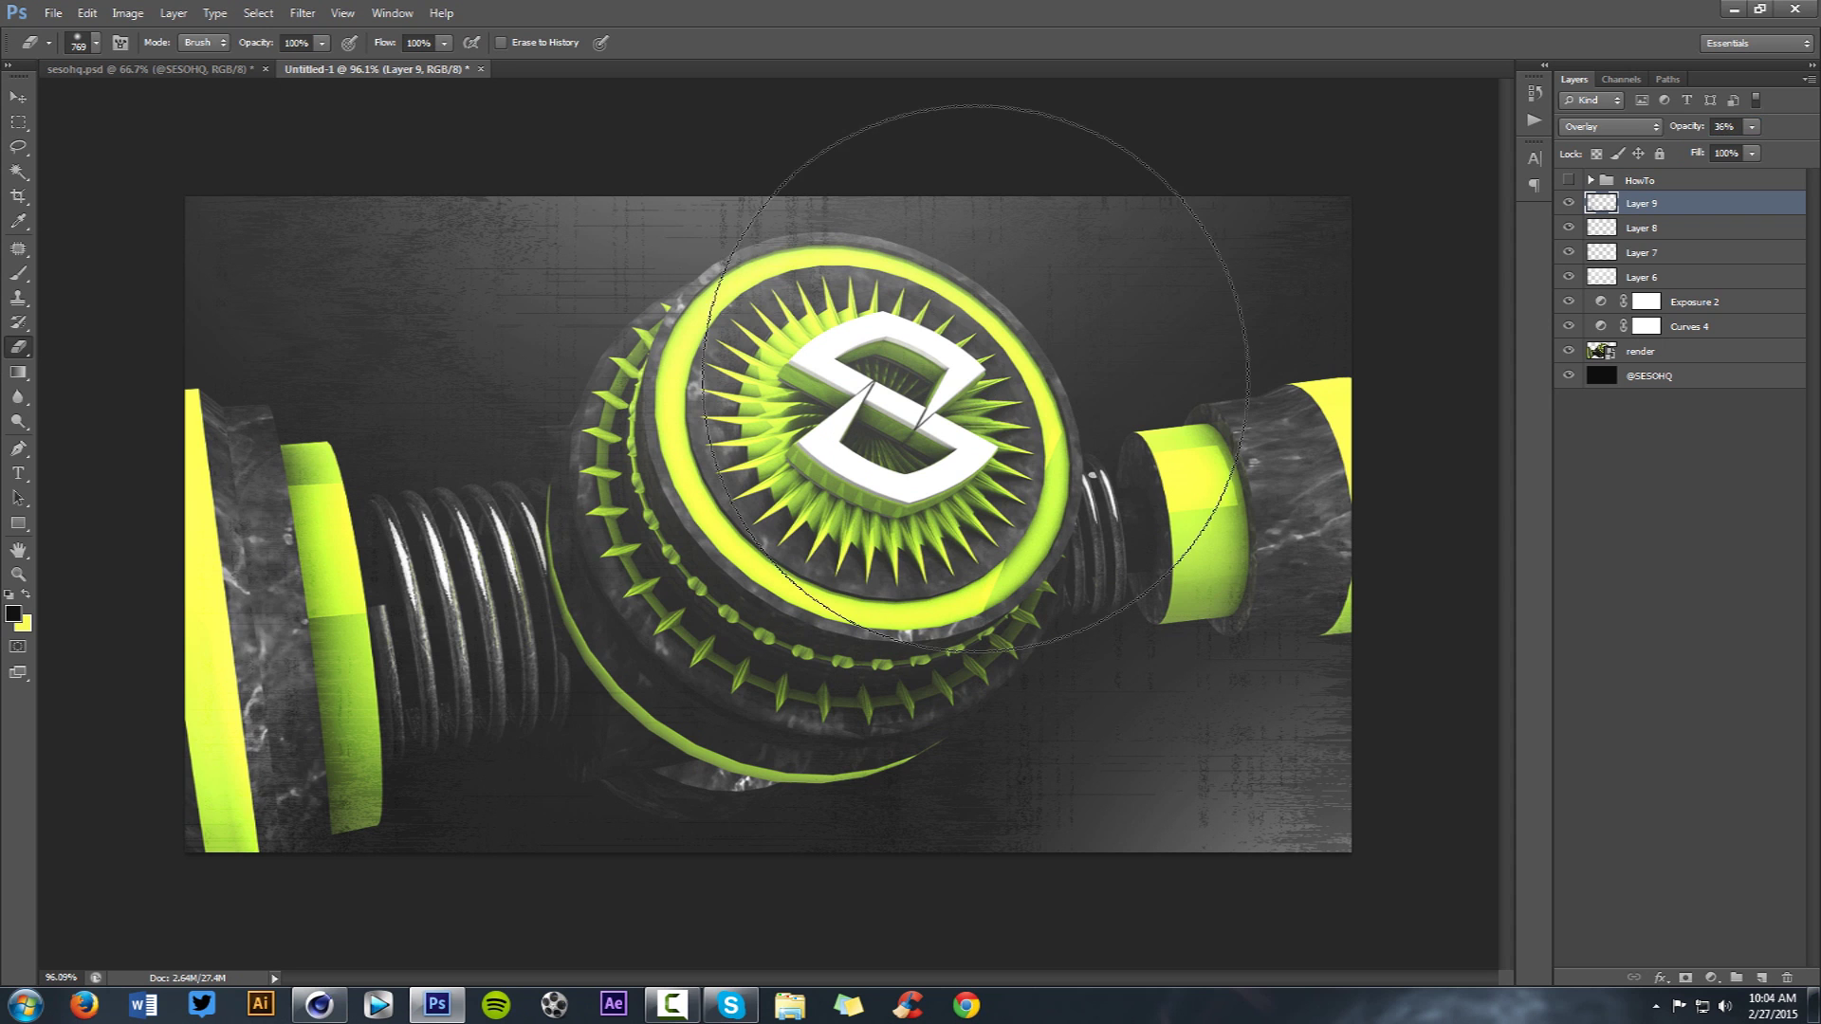
key("v")
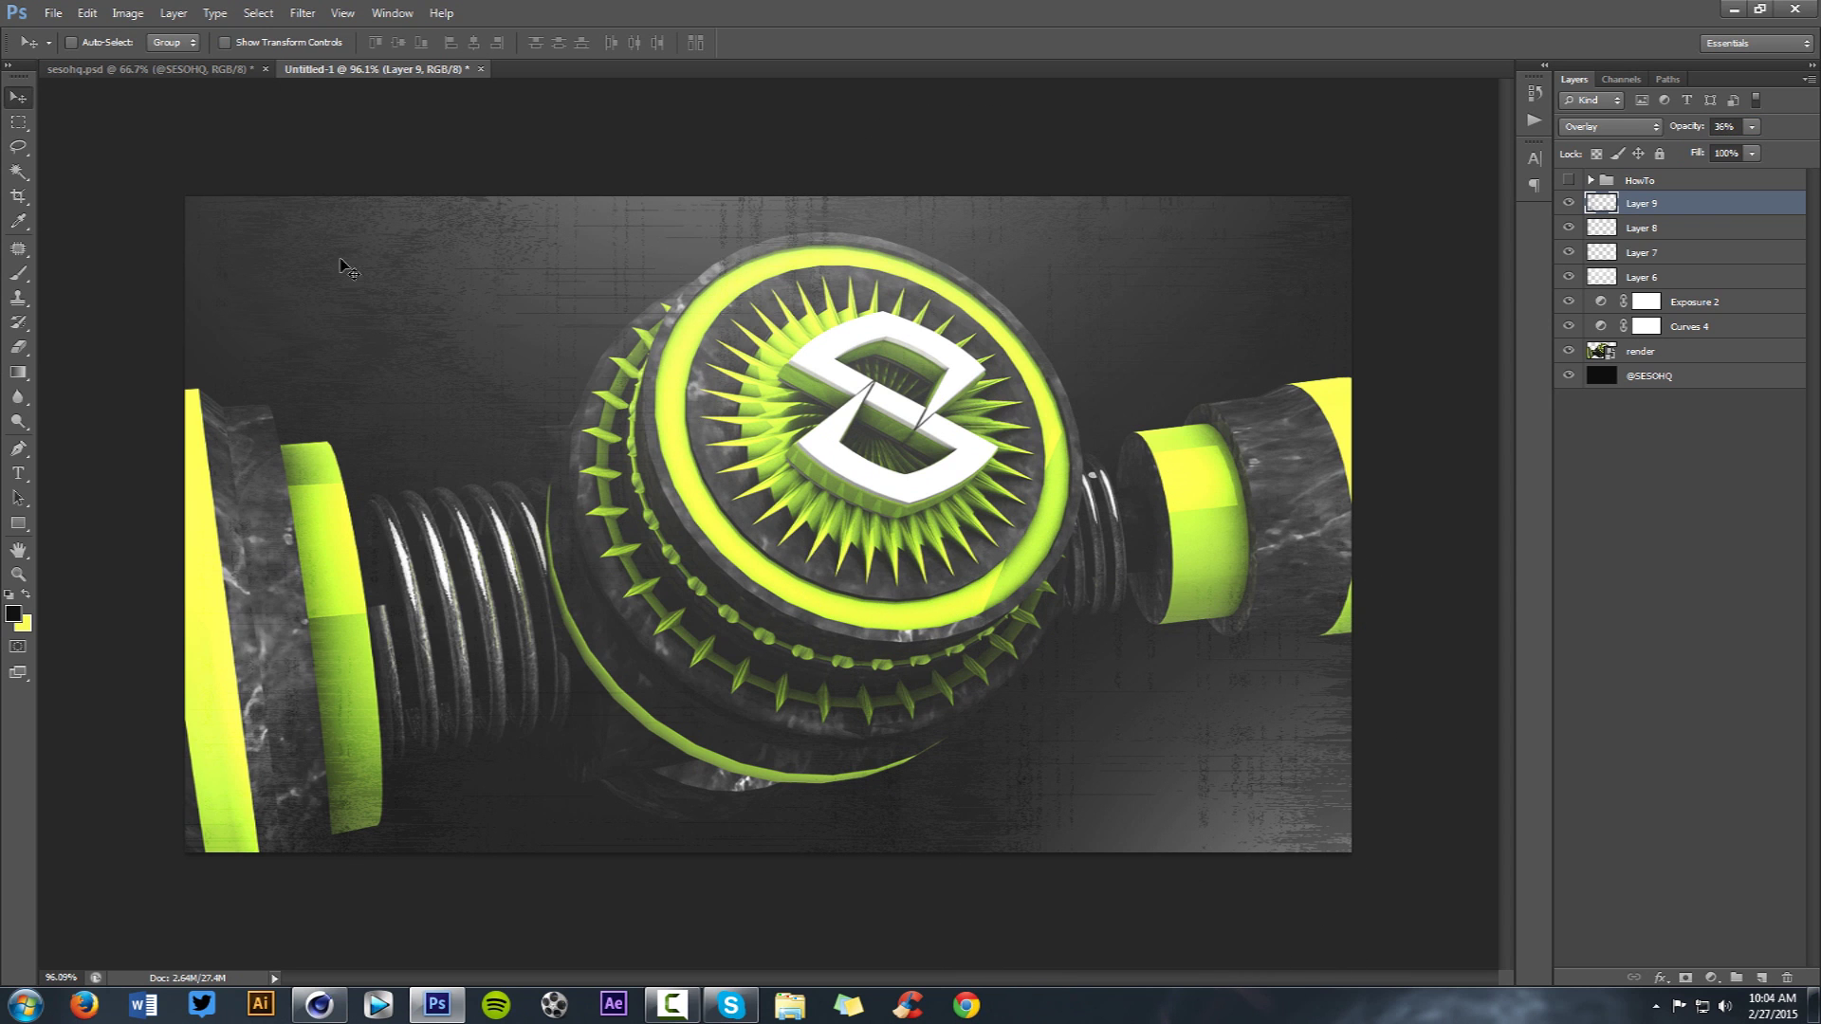